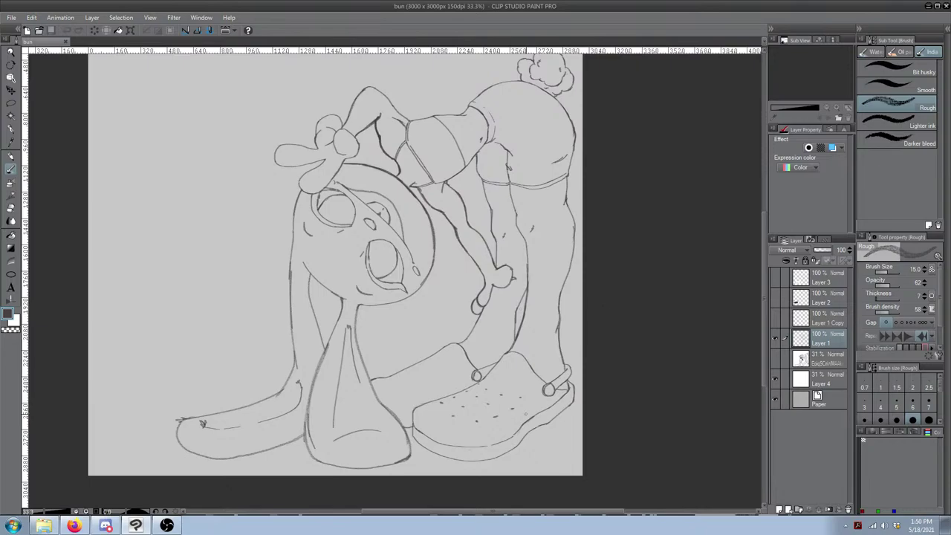
Step: Examine the bunny sketch's linework around the head, arms, legs and shoes
{"action": "scroll", "coordinate": [513, 383], "scroll_direction": "down", "scroll_amount": 1}
{"action": "left_click_drag", "start_coordinate": [425, 365], "coordinate": [423, 416]}
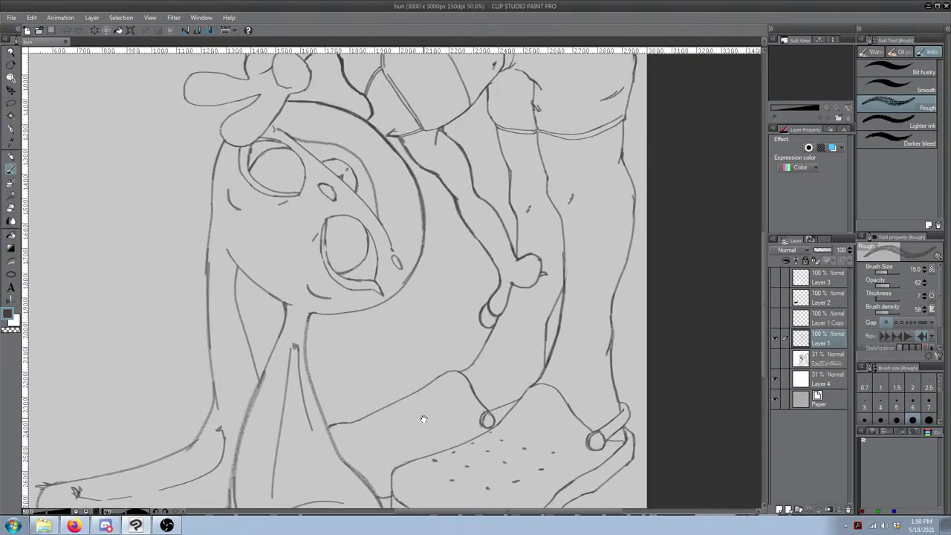
{"action": "scroll", "coordinate": [448, 373], "scroll_direction": "down", "scroll_amount": 2}
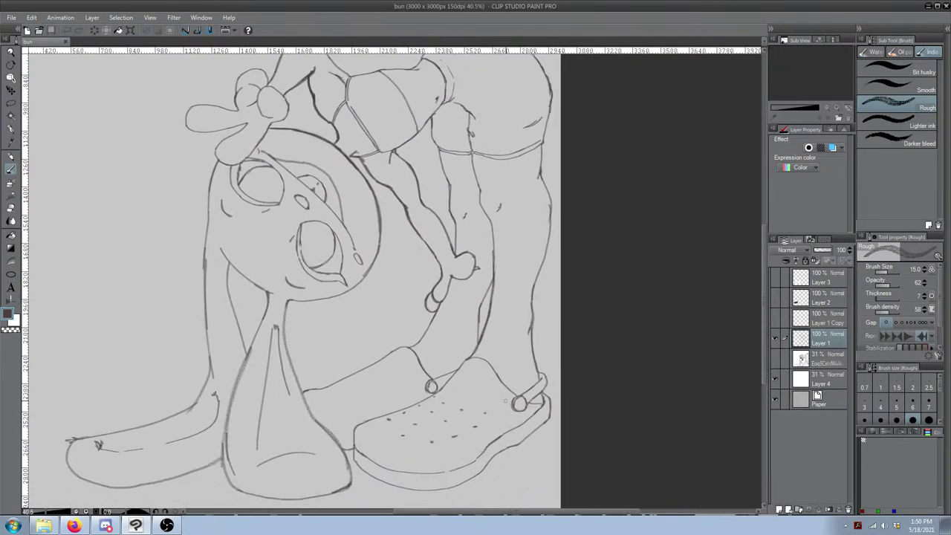
{"action": "scroll", "coordinate": [375, 276], "scroll_direction": "up", "scroll_amount": 5}
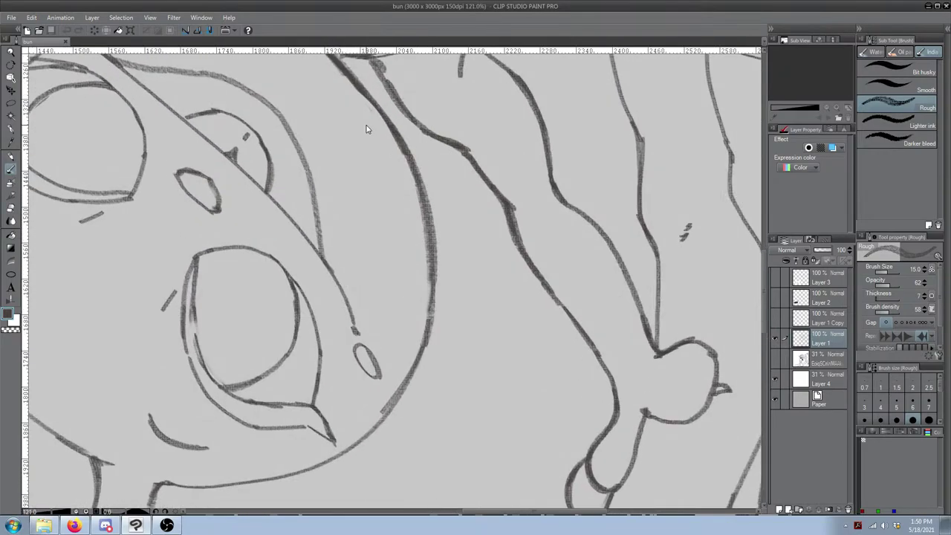
{"action": "scroll", "coordinate": [367, 128], "scroll_direction": "up", "scroll_amount": 3}
{"action": "scroll", "coordinate": [362, 70], "scroll_direction": "down", "scroll_amount": 3}
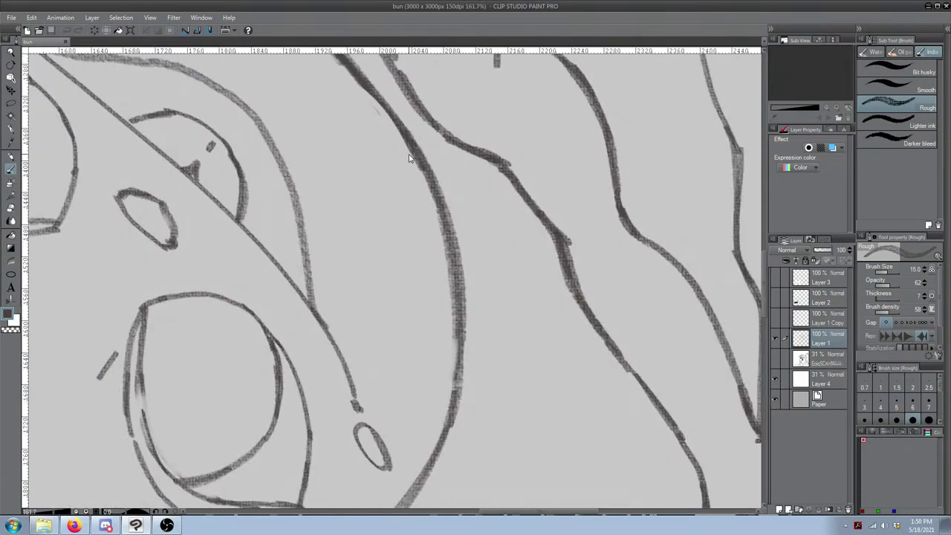
{"action": "scroll", "coordinate": [421, 175], "scroll_direction": "down", "scroll_amount": 3}
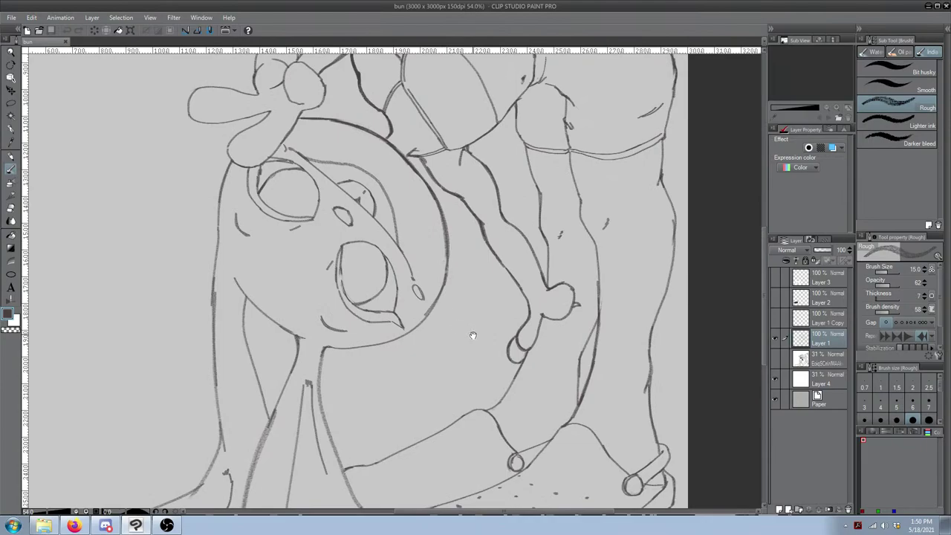
{"action": "scroll", "coordinate": [471, 334], "scroll_direction": "down", "scroll_amount": 1}
{"action": "left_click_drag", "start_coordinate": [415, 206], "coordinate": [395, 214]}
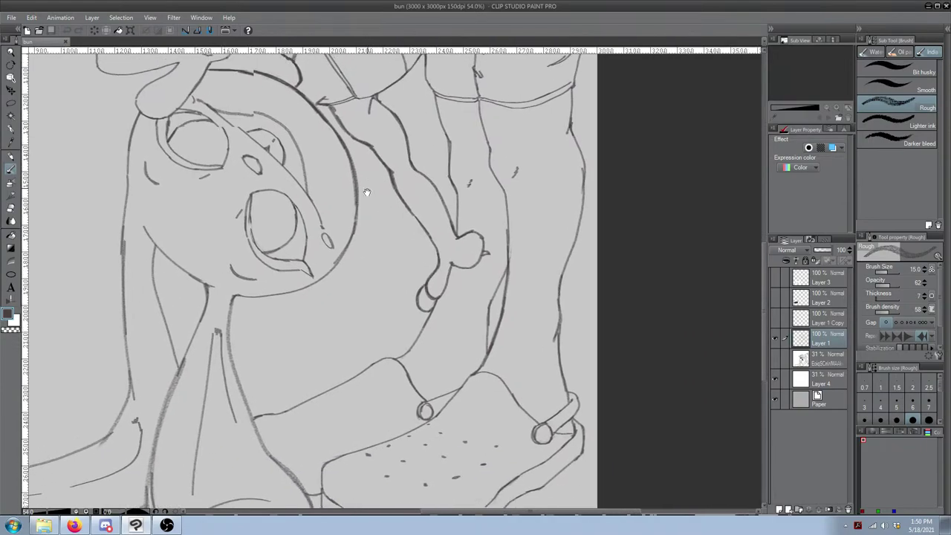
{"action": "left_click_drag", "start_coordinate": [370, 90], "coordinate": [360, 143]}
{"action": "left_click_drag", "start_coordinate": [412, 213], "coordinate": [403, 259]}
{"action": "left_click_drag", "start_coordinate": [398, 190], "coordinate": [382, 251]}
{"action": "mouse_move", "coordinate": [362, 208]}
{"action": "left_mouse_down"}
{"action": "mouse_move", "coordinate": [373, 214]}
{"action": "mouse_move", "coordinate": [390, 201]}
{"action": "mouse_move", "coordinate": [335, 253]}
{"action": "left_mouse_up"}
{"action": "left_click_drag", "start_coordinate": [385, 196], "coordinate": [383, 206]}
{"action": "mouse_move", "coordinate": [457, 132]}
{"action": "left_mouse_down"}
{"action": "mouse_move", "coordinate": [412, 133]}
{"action": "mouse_move", "coordinate": [413, 154]}
{"action": "mouse_move", "coordinate": [430, 144]}
{"action": "mouse_move", "coordinate": [393, 186]}
{"action": "left_mouse_up"}
{"action": "key", "text": "ctrl+z"}
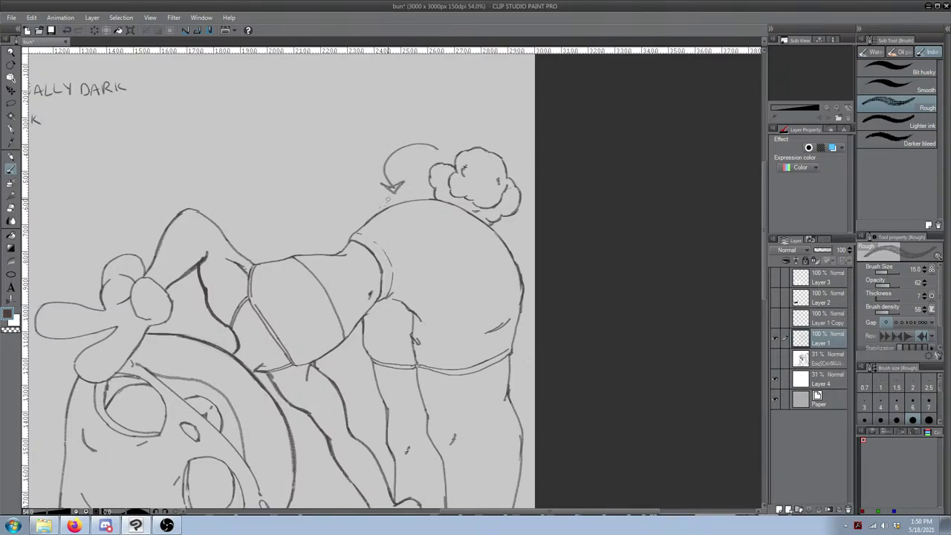
{"action": "key", "text": "ctrl+z"}
{"action": "key", "text": "ctrl+z"}
{"action": "key", "text": "ctrl+z"}
Step: Redraw the hole closest to the front shoe's toe as a larger open oval with the Rough brush, clearing its centre with the Hard eraser
{"action": "left_click_drag", "start_coordinate": [420, 252], "coordinate": [448, 163]}
{"action": "left_click_drag", "start_coordinate": [367, 286], "coordinate": [354, 185]}
{"action": "left_click_drag", "start_coordinate": [415, 280], "coordinate": [379, 212]}
{"action": "left_click_drag", "start_coordinate": [398, 297], "coordinate": [418, 230]}
{"action": "left_click_drag", "start_coordinate": [364, 312], "coordinate": [369, 289]}
{"action": "scroll", "coordinate": [451, 324], "scroll_direction": "up", "scroll_amount": 2}
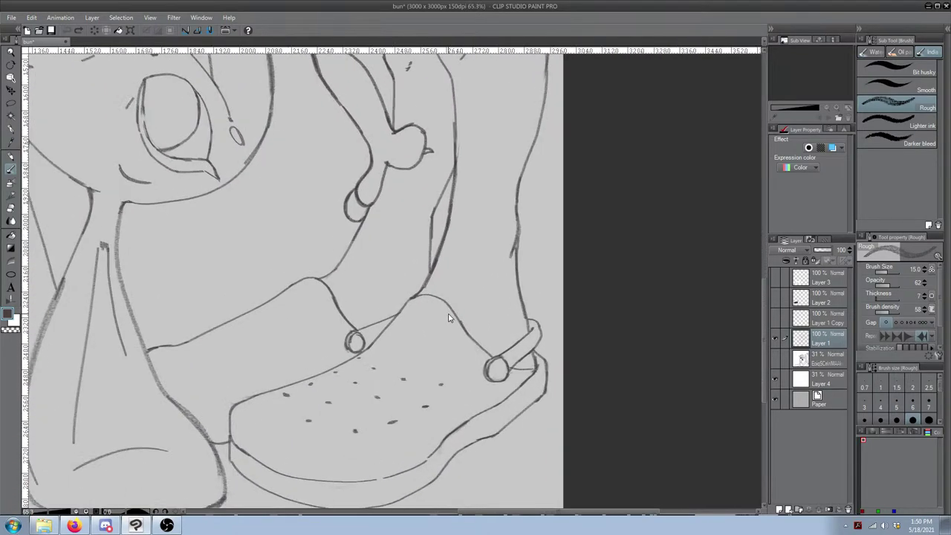
{"action": "left_click_drag", "start_coordinate": [371, 248], "coordinate": [376, 206]}
{"action": "scroll", "coordinate": [312, 449], "scroll_direction": "up", "scroll_amount": 2}
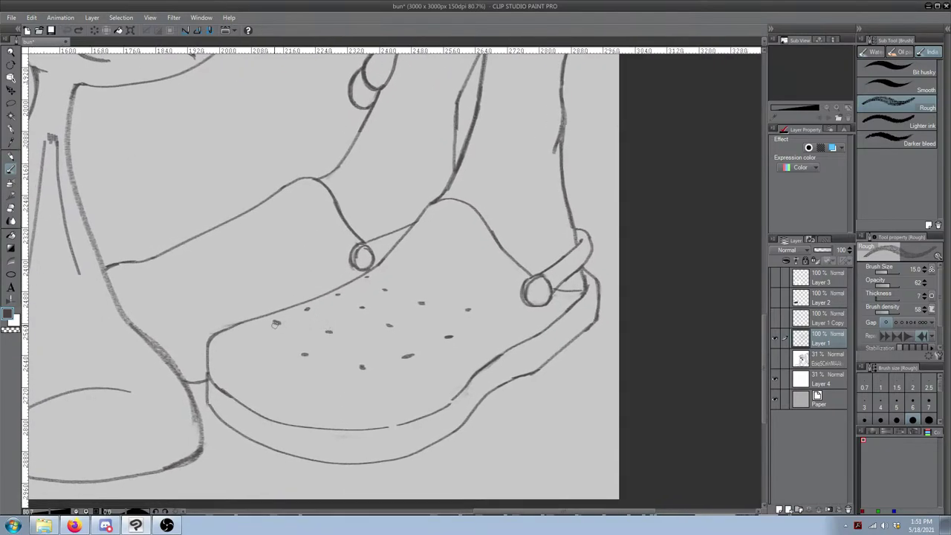
{"action": "left_click_drag", "start_coordinate": [302, 355], "coordinate": [312, 355]}
{"action": "key", "text": "e"}
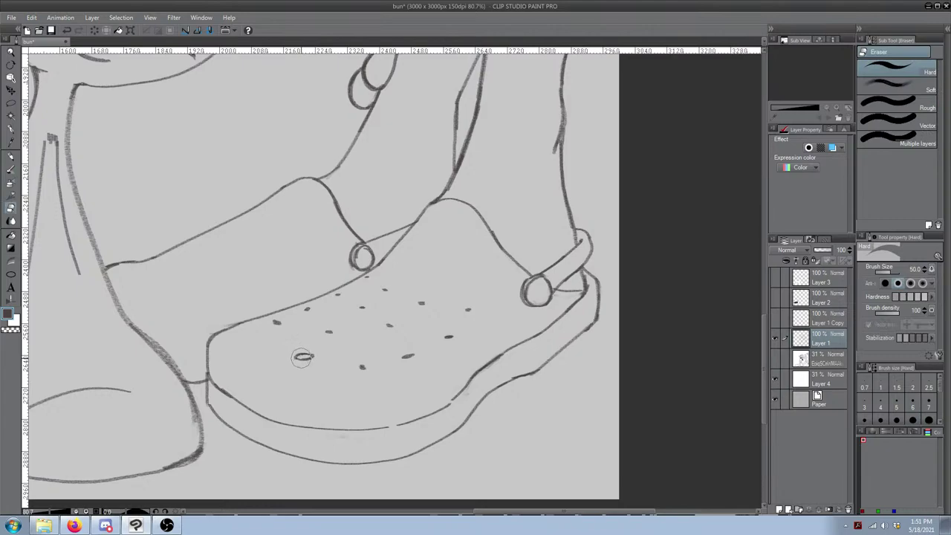
{"action": "key", "text": "b"}
{"action": "left_click_drag", "start_coordinate": [298, 356], "coordinate": [310, 356]}
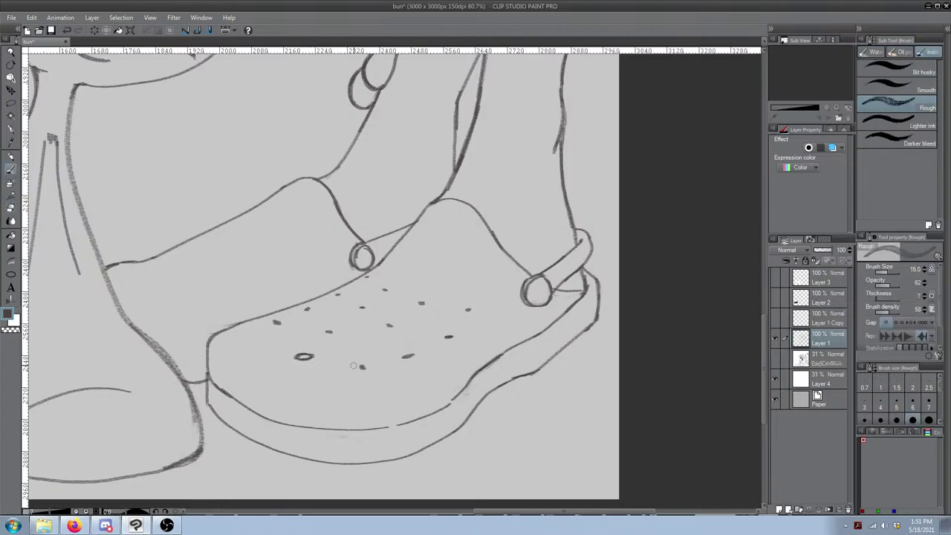
Step: Turn the lowest hole mark on the front shoe into a larger open oval
{"action": "key", "text": "e"}
{"action": "key", "text": "p"}
{"action": "key", "text": "e"}
{"action": "key", "text": "p"}
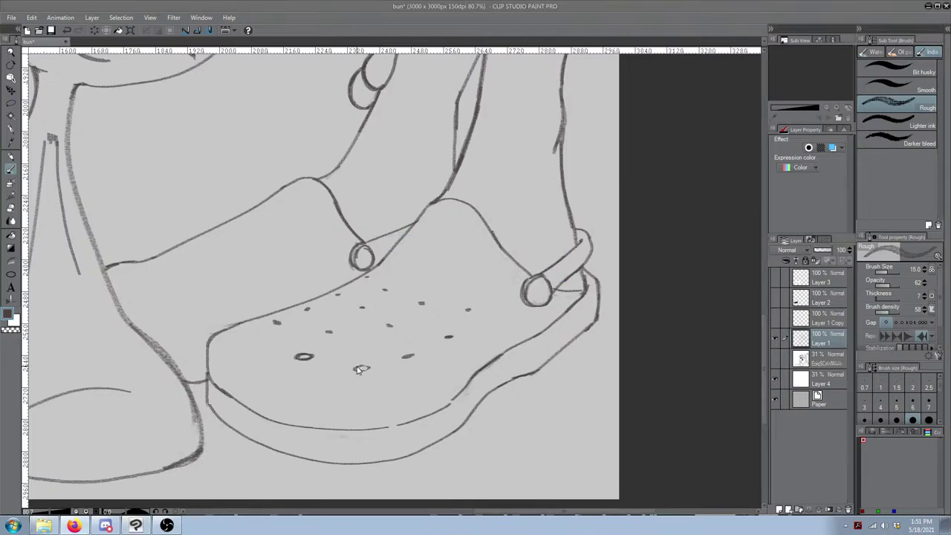
{"action": "key", "text": "alt+Tab"}
{"action": "key", "text": "alt+Tab"}
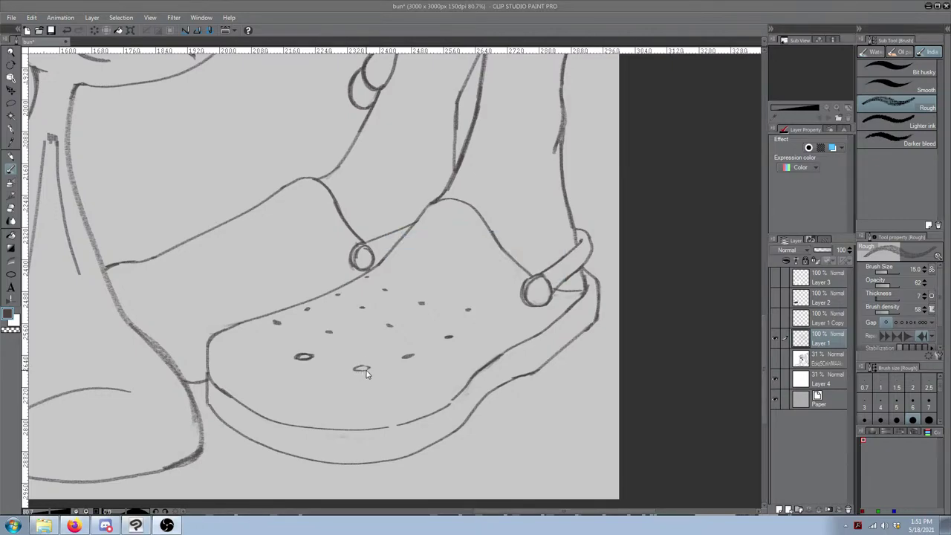
{"action": "key", "text": "ctrl+z"}
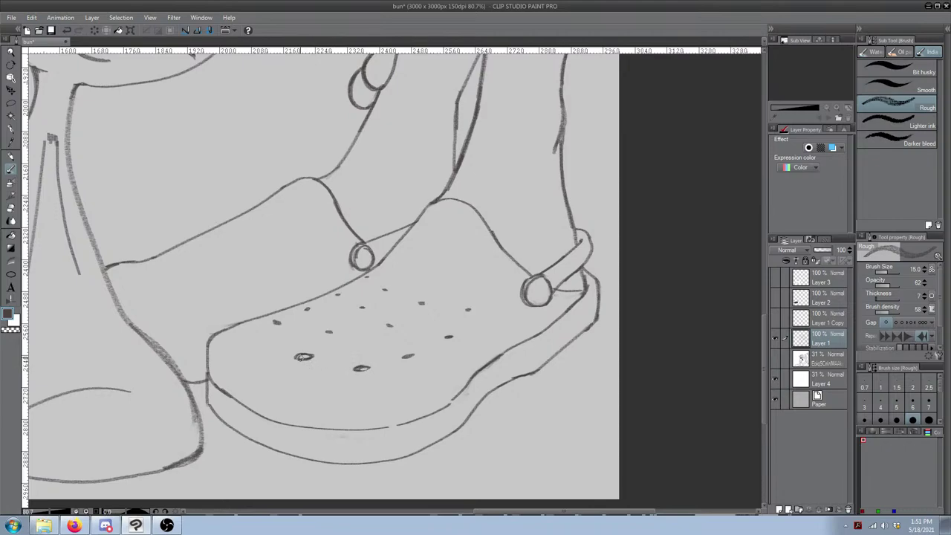
Step: Thicken the inner edge of the toe-side oval hole on the front shoe to give it depth
{"action": "key", "text": "e"}
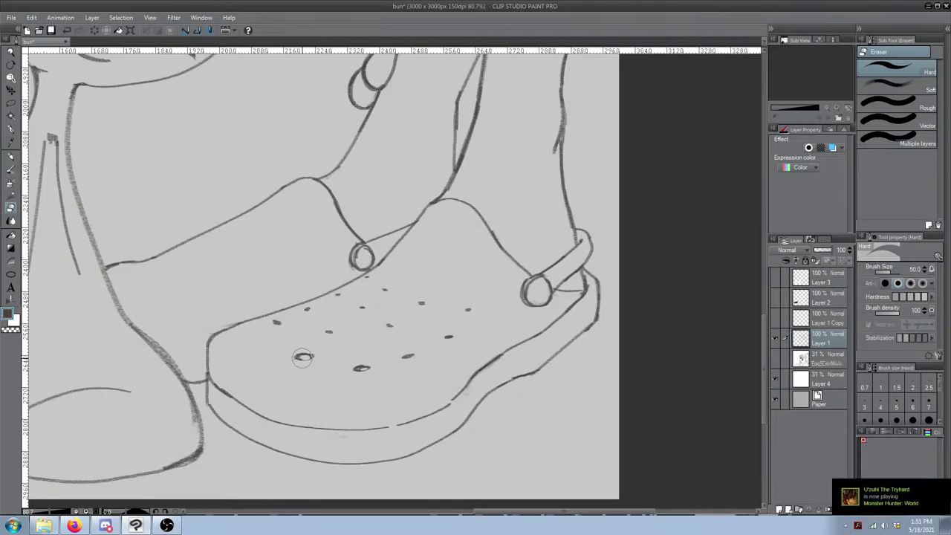
{"action": "key", "text": "b"}
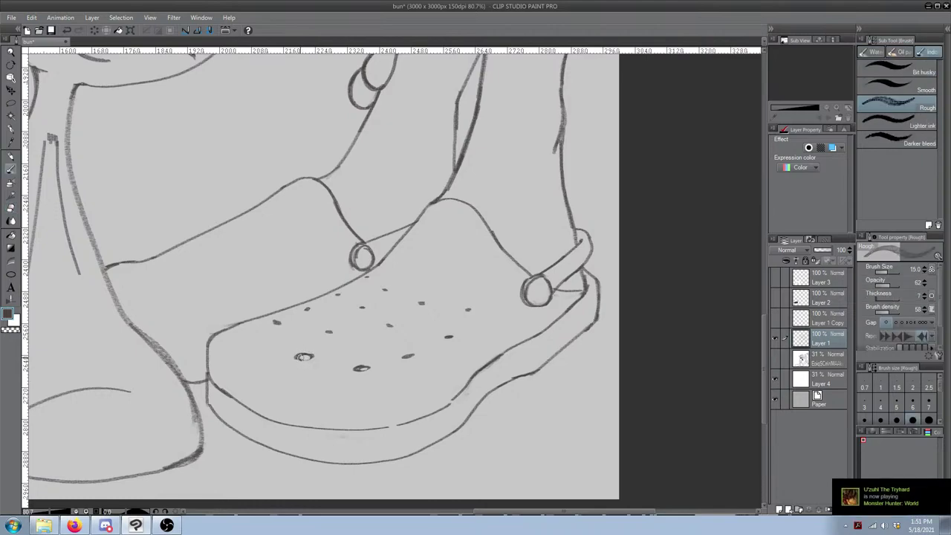
{"action": "key", "text": "ctrl+z"}
{"action": "left_click_drag", "start_coordinate": [300, 358], "coordinate": [305, 359]}
{"action": "key", "text": "ctrl+z"}
{"action": "key", "text": "ctrl+z"}
{"action": "key", "text": "ctrl+z"}
{"action": "key", "text": "ctrl+z"}
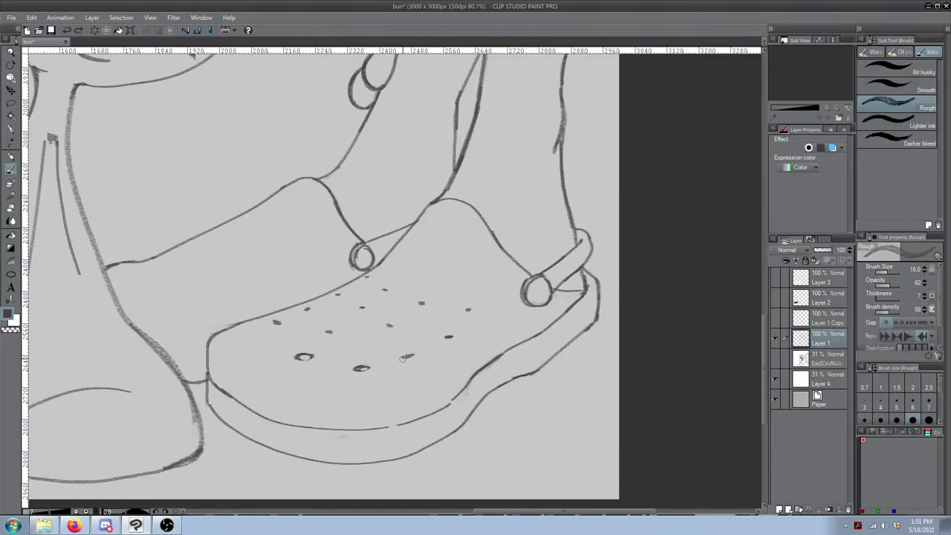
Step: Redraw the hole just heel-side of the shoe's lowest hole as a larger oval with a dark inner edge, trimming it with the Hard eraser
{"action": "key", "text": "b"}
{"action": "key", "text": "b"}
{"action": "key", "text": "b"}
{"action": "left_click_drag", "start_coordinate": [409, 353], "coordinate": [413, 355]}
{"action": "key", "text": "e"}
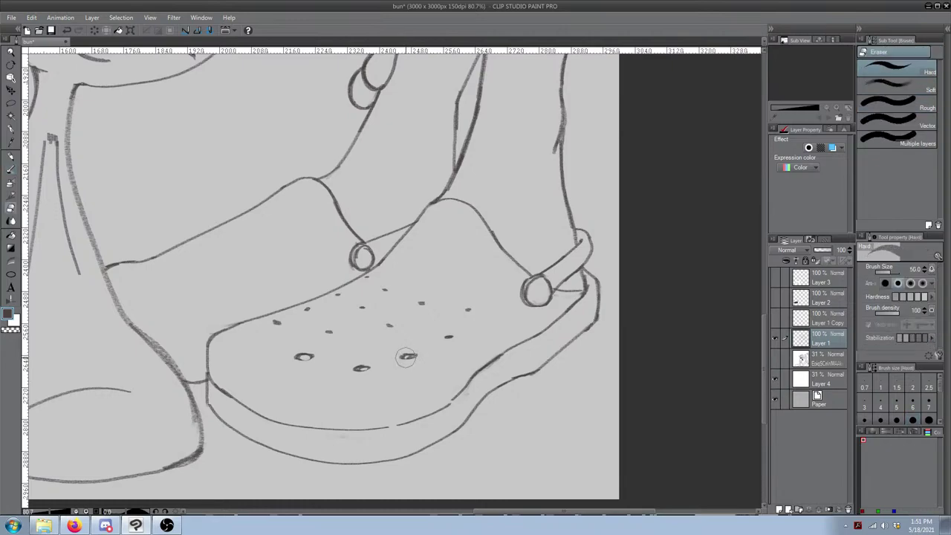
{"action": "left_click", "coordinate": [409, 355]}
{"action": "key", "text": "p"}
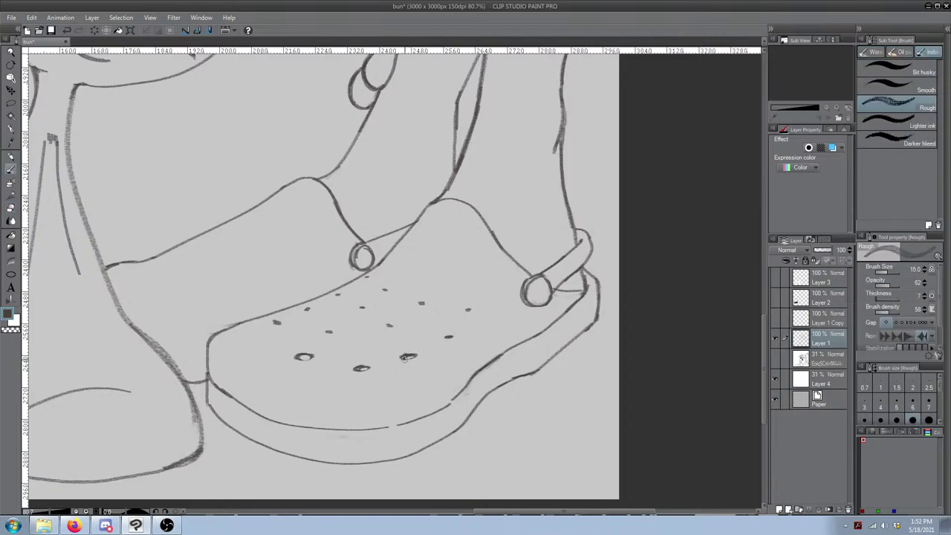
{"action": "key", "text": "e"}
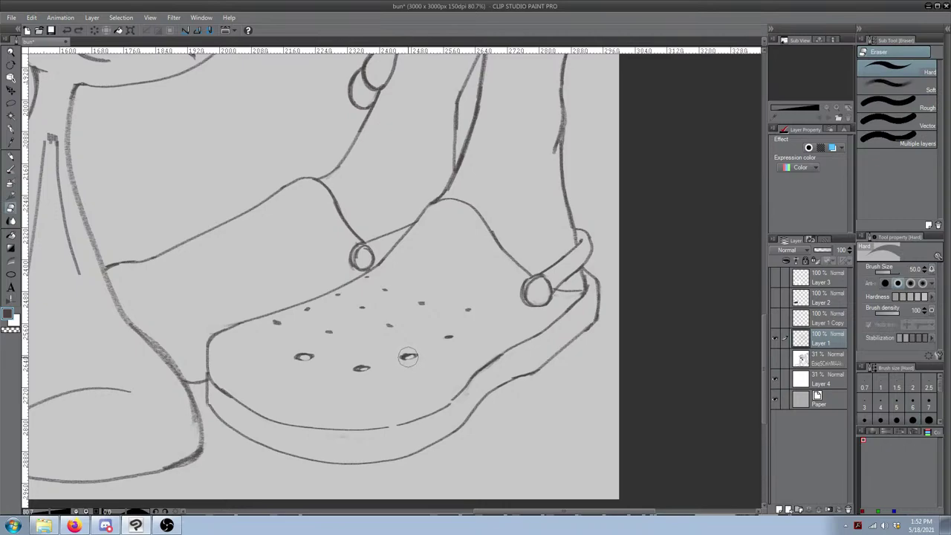
{"action": "left_click", "coordinate": [407, 356]}
{"action": "key", "text": "p"}
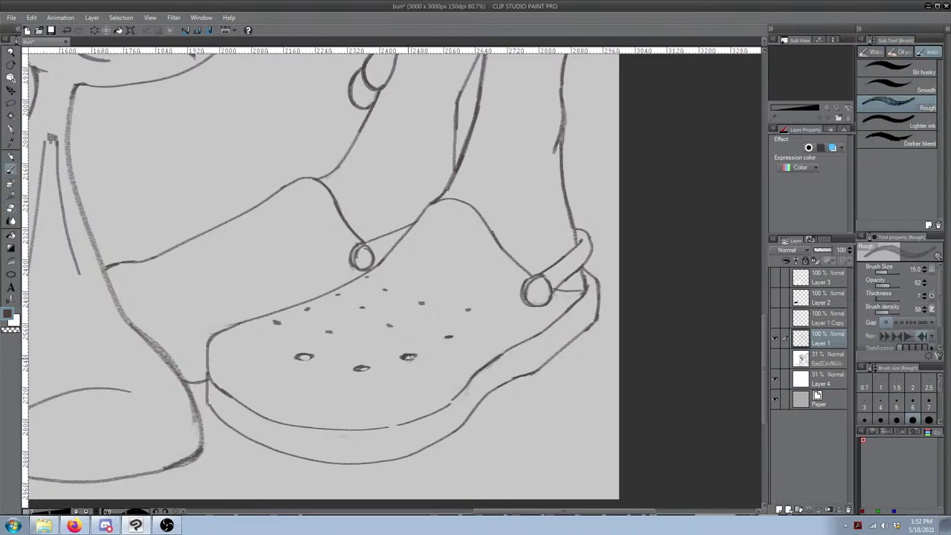
{"action": "key", "text": "e"}
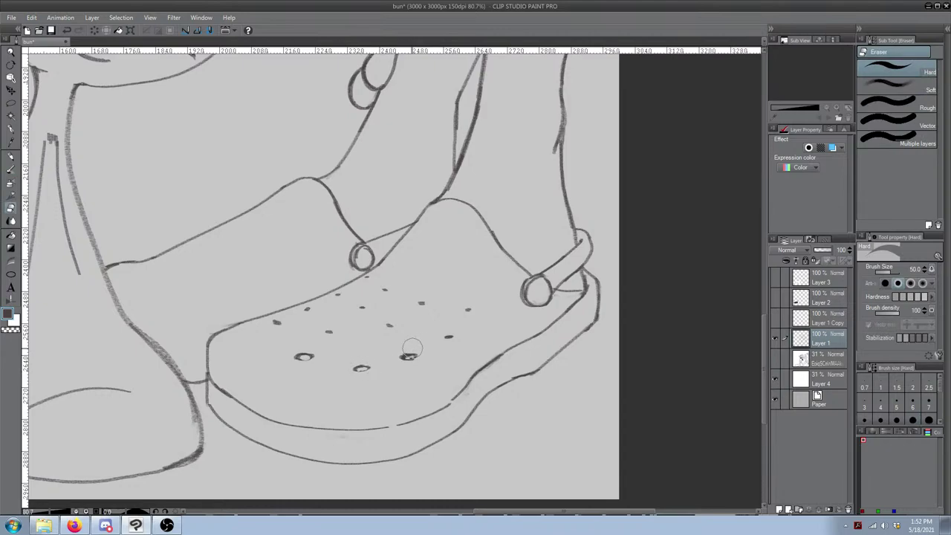
Step: Refine the lowest hole's outline and redraw the heel-side hole of the front row as an open oval
{"action": "key", "text": "p"}
{"action": "left_click_drag", "start_coordinate": [357, 370], "coordinate": [368, 369]}
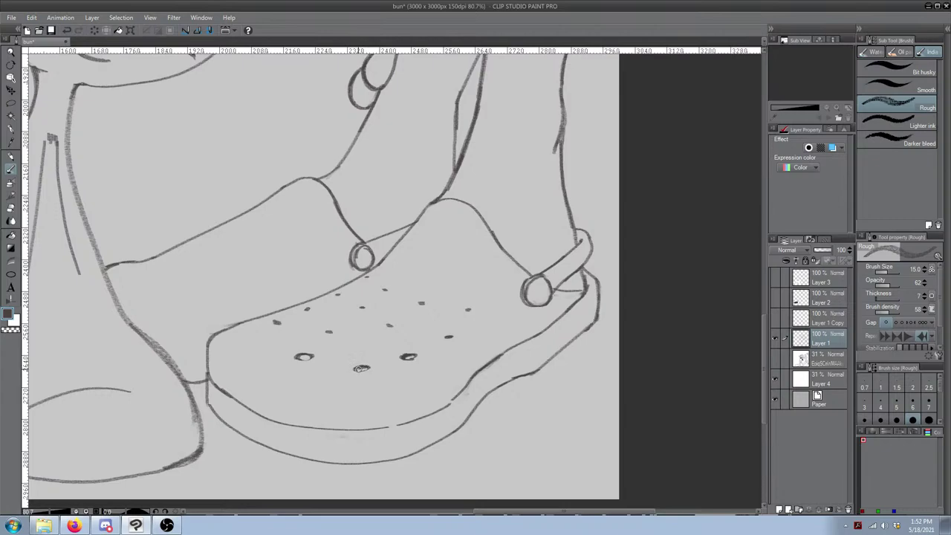
{"action": "key", "text": "e"}
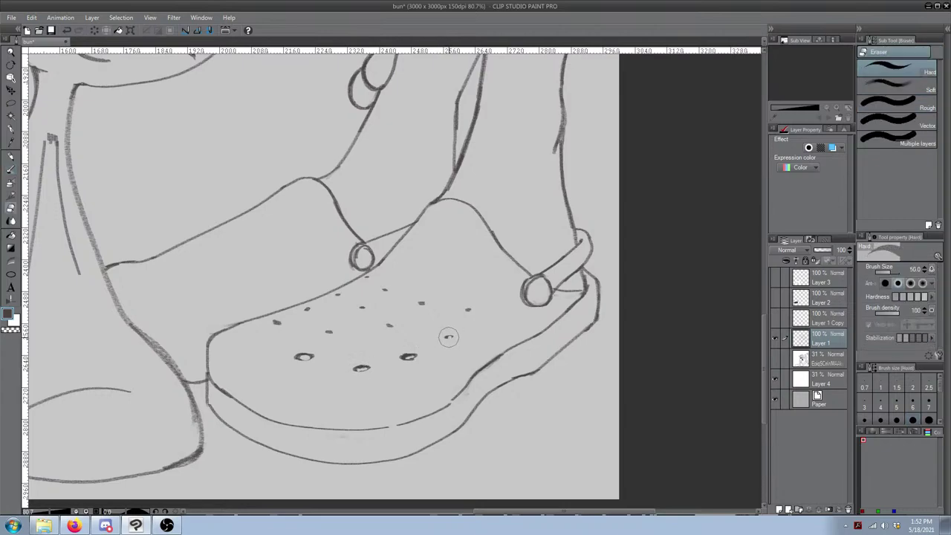
{"action": "key", "text": "p"}
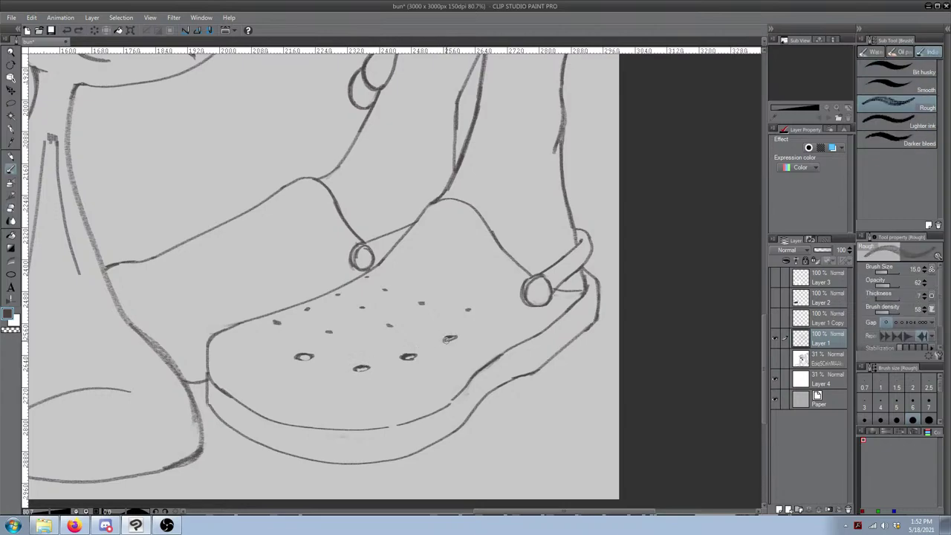
{"action": "key", "text": "e"}
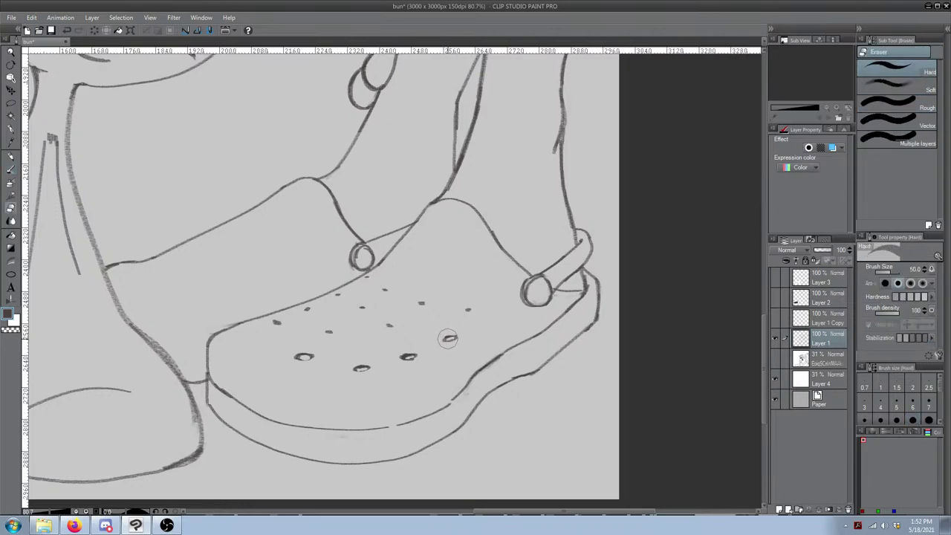
{"action": "key", "text": "p"}
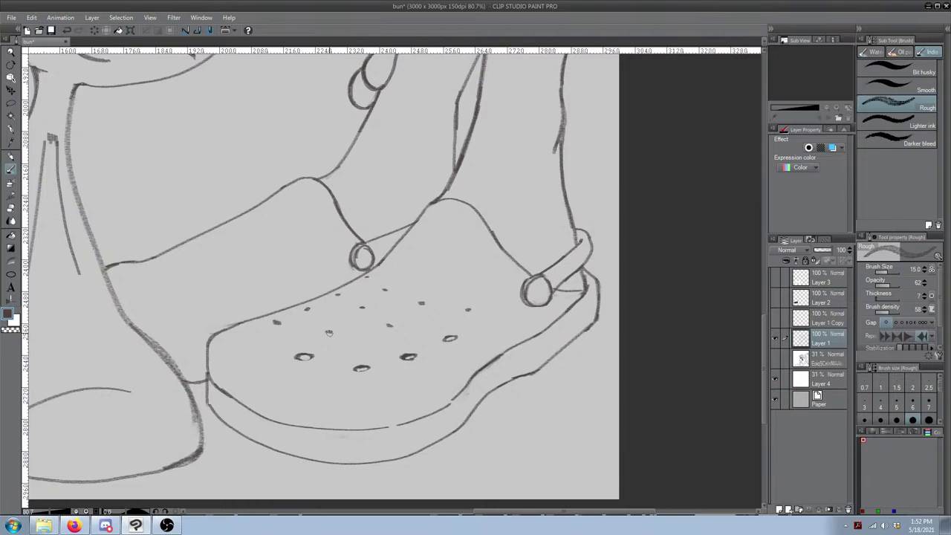
Step: Redraw the toe-side hole in the shoe's second row as an open oval with a darker upper edge
{"action": "left_click_drag", "start_coordinate": [328, 332], "coordinate": [340, 332]}
{"action": "key", "text": "e"}
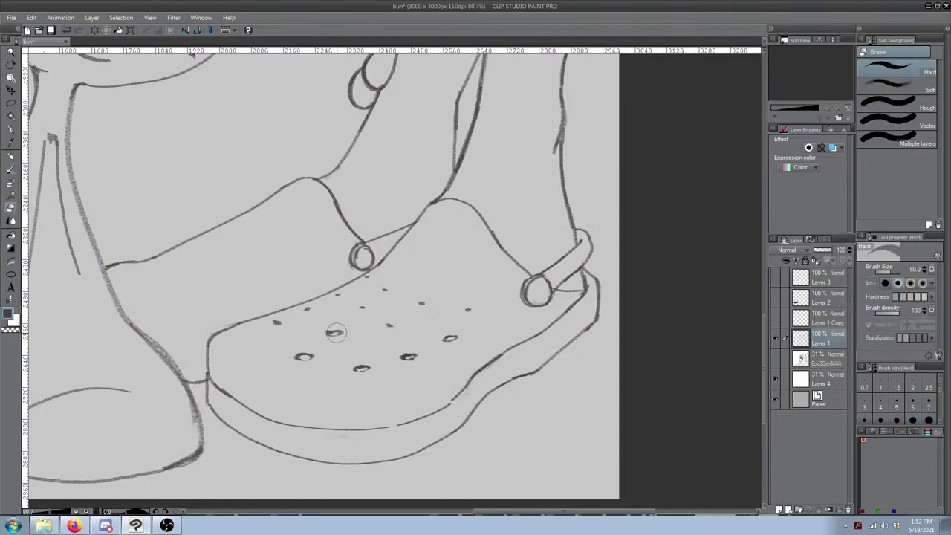
{"action": "left_click_drag", "start_coordinate": [333, 332], "coordinate": [338, 332]}
{"action": "key", "text": "ctrl+z"}
{"action": "key", "text": "p"}
{"action": "key", "text": "ctrl+z"}
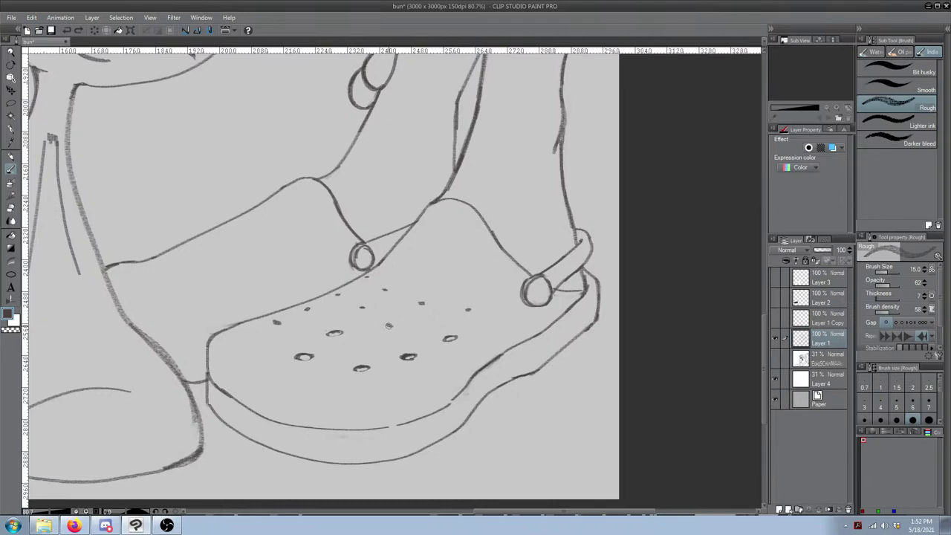
Step: Redraw the middle hole in the shoe's second row as an open oval with a cleared centre
{"action": "key", "text": "e"}
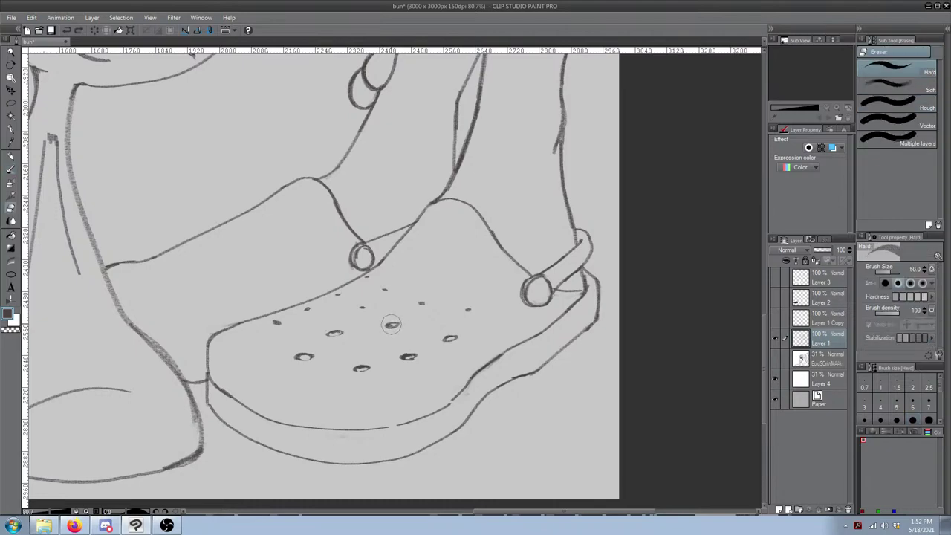
{"action": "key", "text": "b"}
{"action": "left_click_drag", "start_coordinate": [388, 326], "coordinate": [392, 324]}
{"action": "key", "text": "e"}
{"action": "key", "text": "b"}
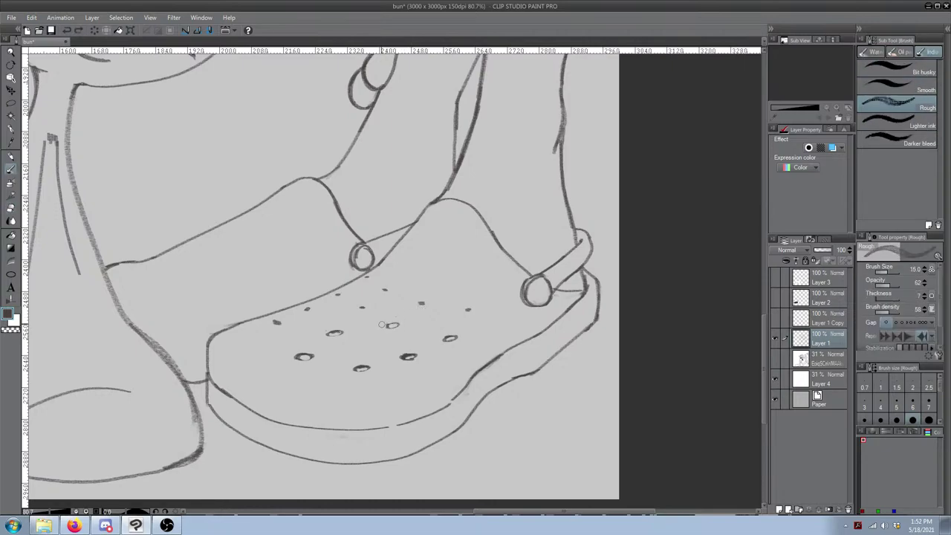
Step: Trim and retouch the outline of the toe-side oval in the shoe's second row
{"action": "key", "text": "e"}
{"action": "left_click_drag", "start_coordinate": [333, 336], "coordinate": [331, 335]}
{"action": "key", "text": "b"}
{"action": "key", "text": "e"}
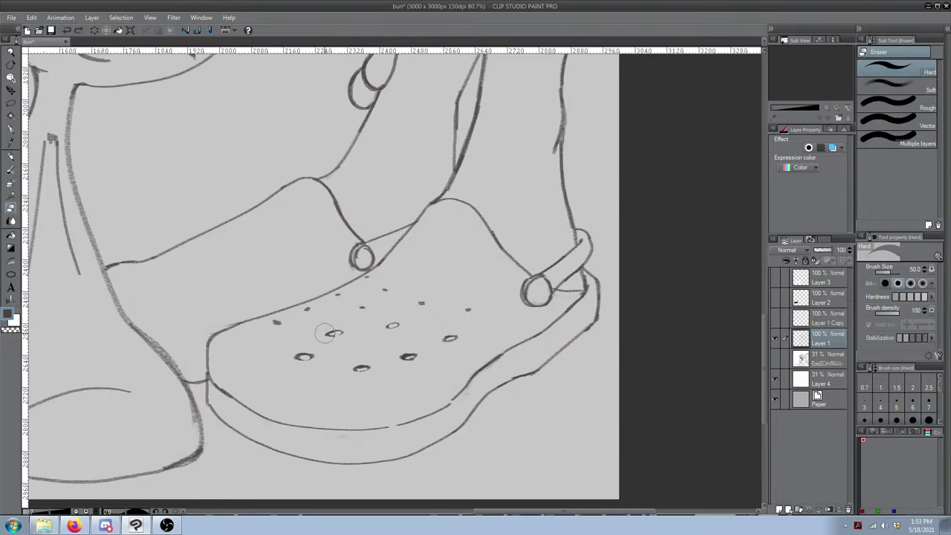
{"action": "key", "text": "b"}
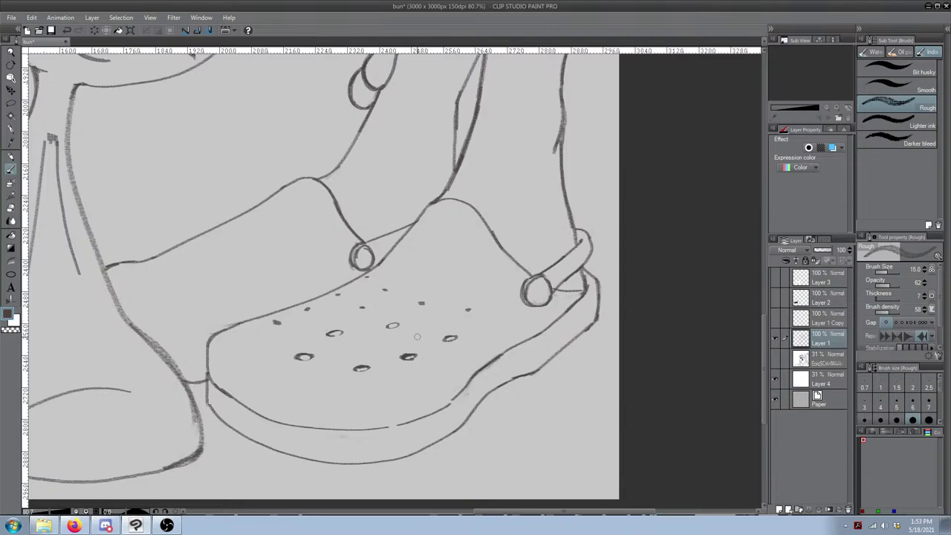
Step: Erase the small mark nearest the front shoe's strap button and redraw it as an open oval
{"action": "key", "text": "e"}
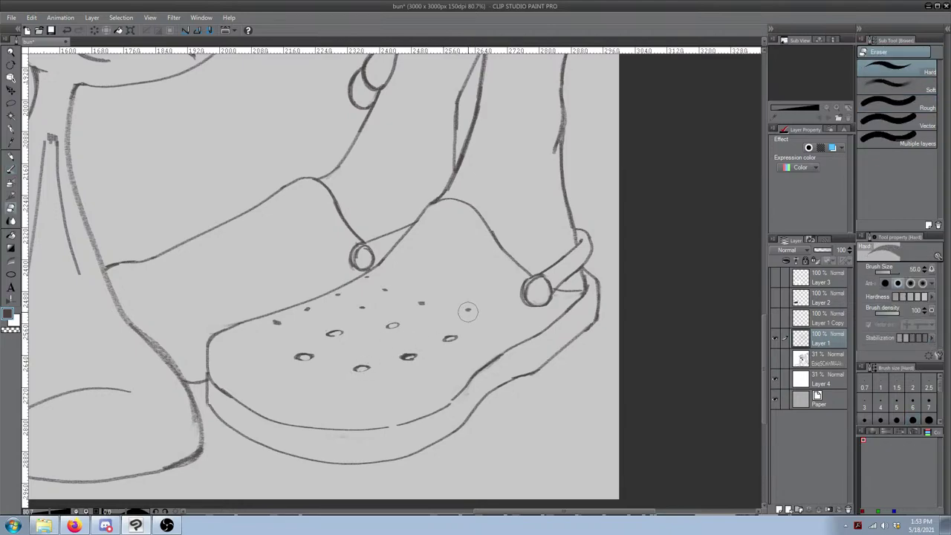
{"action": "left_click", "coordinate": [468, 311]}
{"action": "key", "text": "b"}
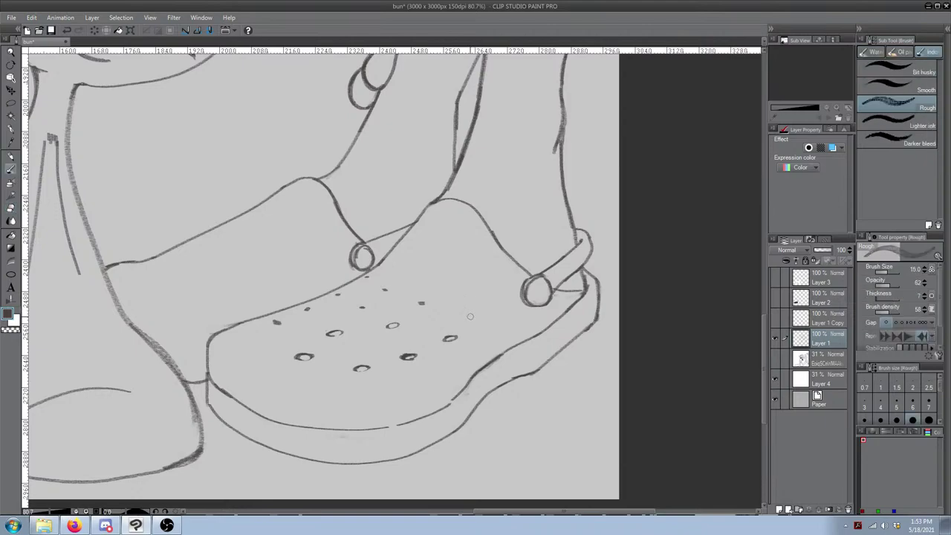
{"action": "left_click_drag", "start_coordinate": [468, 317], "coordinate": [476, 310]}
{"action": "key", "text": "ctrl+z"}
Step: Redraw the three small marks along the shoe's upper edge near the toe as larger open ovals
{"action": "left_click_drag", "start_coordinate": [265, 336], "coordinate": [275, 337]}
{"action": "left_click_drag", "start_coordinate": [297, 315], "coordinate": [308, 317]}
{"action": "left_click_drag", "start_coordinate": [332, 296], "coordinate": [344, 297]}
{"action": "left_click_drag", "start_coordinate": [333, 297], "coordinate": [346, 295]}
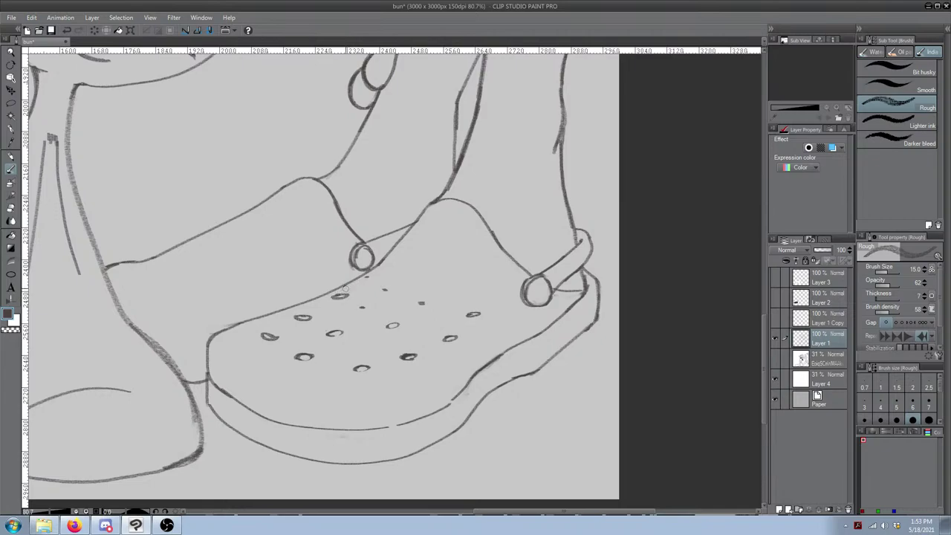
{"action": "left_click_drag", "start_coordinate": [332, 296], "coordinate": [343, 296]}
Step: Redraw the two remaining marks in the middle of the shoe's third row as open ovals with cleared centres
{"action": "left_click_drag", "start_coordinate": [357, 309], "coordinate": [368, 310]}
{"action": "left_click_drag", "start_coordinate": [358, 309], "coordinate": [369, 310]}
{"action": "key", "text": "e"}
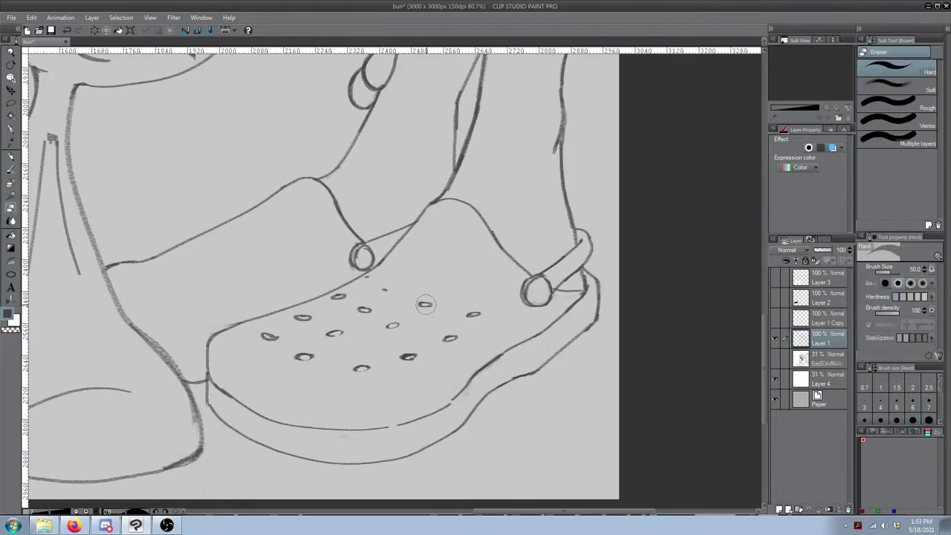
{"action": "key", "text": "b"}
{"action": "key", "text": "e"}
Step: Redraw the two remaining marks nearest the rear shoe's strap button as small open ovals
{"action": "key", "text": "b"}
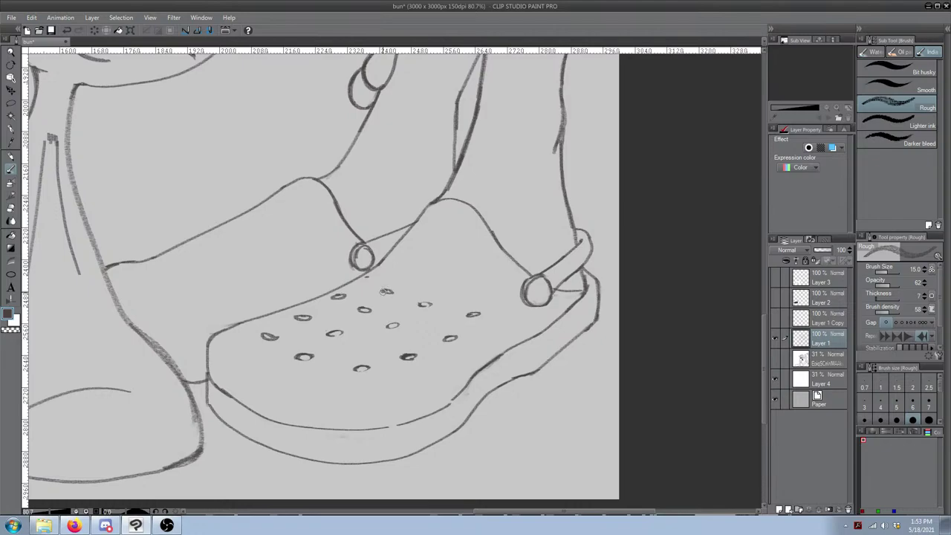
{"action": "key", "text": "e"}
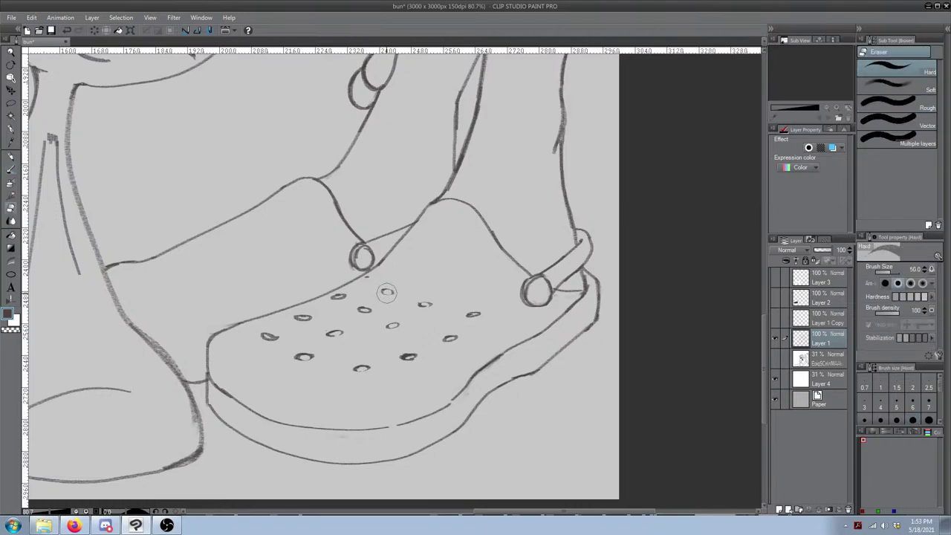
{"action": "key", "text": "b"}
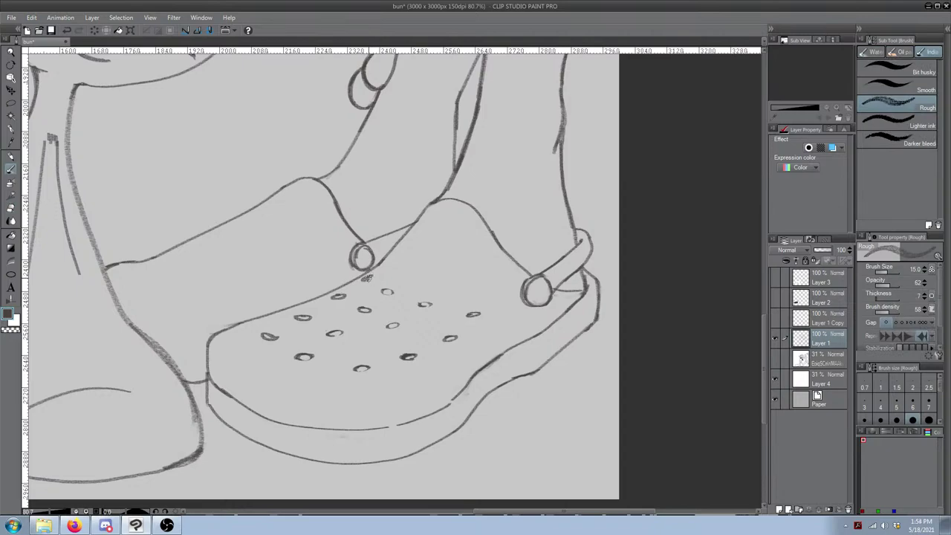
{"action": "key", "text": "e"}
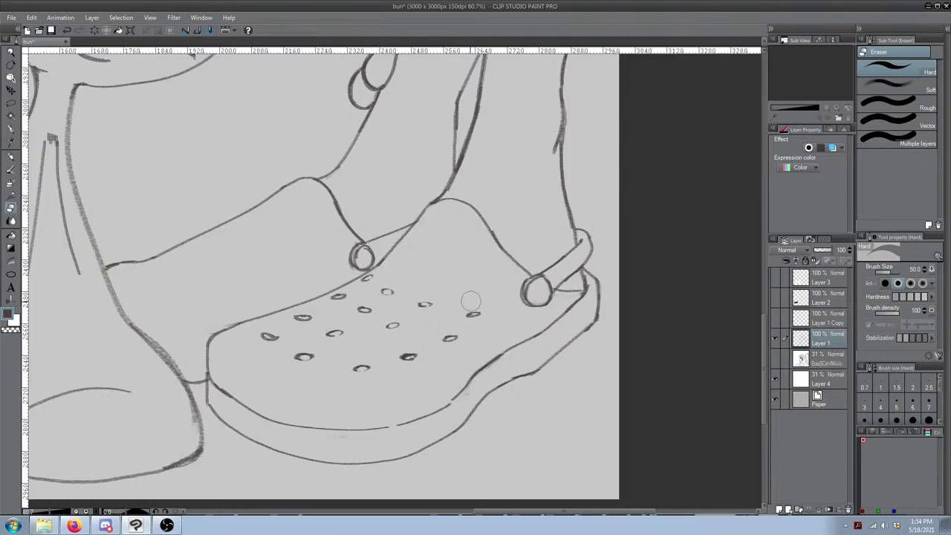
Step: Clear and redraw the hole closest to the toe as a rounder open oval
{"action": "mouse_move", "coordinate": [391, 328]}
{"action": "left_mouse_down"}
{"action": "mouse_move", "coordinate": [520, 253]}
{"action": "mouse_move", "coordinate": [455, 241]}
{"action": "left_mouse_up"}
{"action": "left_click_drag", "start_coordinate": [377, 266], "coordinate": [388, 269]}
{"action": "key", "text": "b"}
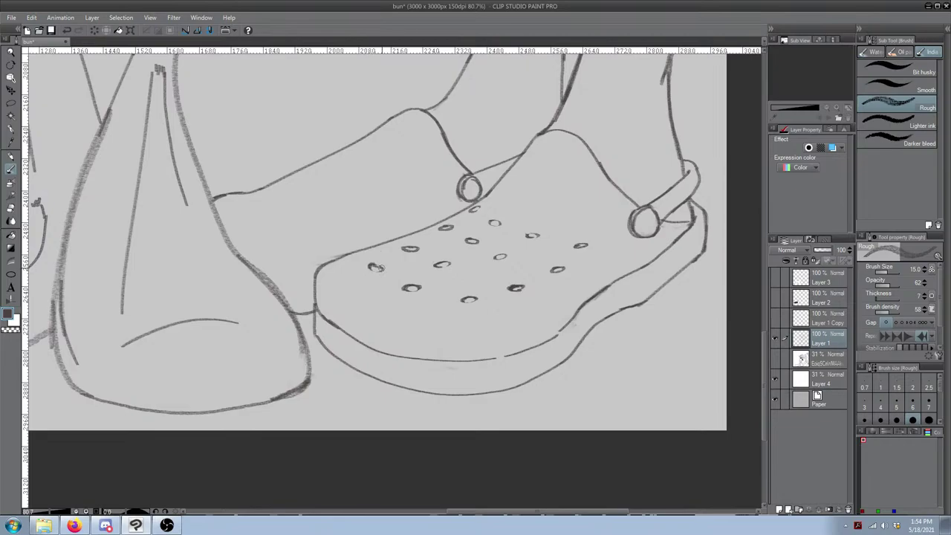
{"action": "left_click_drag", "start_coordinate": [441, 288], "coordinate": [304, 274]}
Step: Clear the lower part of the front row's toe-side hole and retouch the shoe's lowest hole
{"action": "key", "text": "e"}
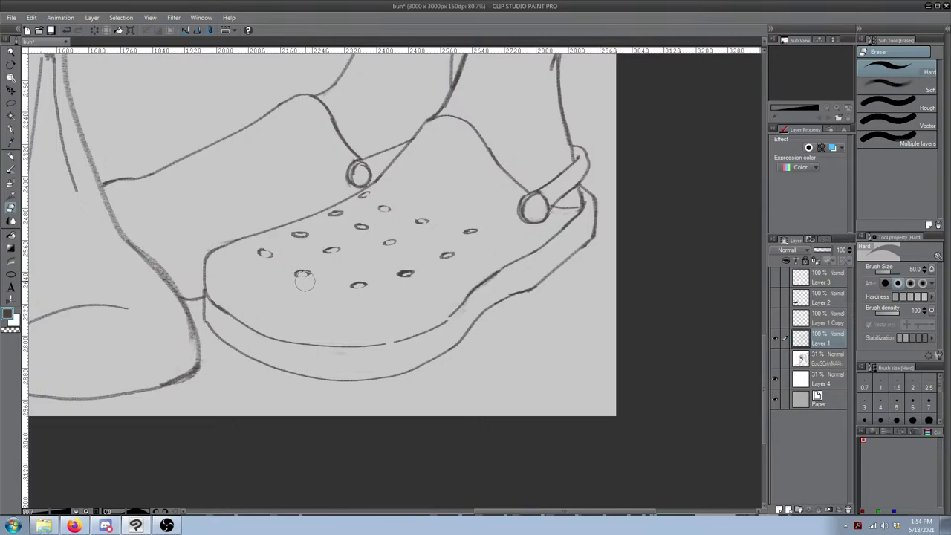
{"action": "mouse_move", "coordinate": [373, 301]}
{"action": "left_mouse_down"}
{"action": "mouse_move", "coordinate": [551, 292]}
{"action": "mouse_move", "coordinate": [469, 358]}
{"action": "mouse_move", "coordinate": [451, 326]}
{"action": "left_mouse_up"}
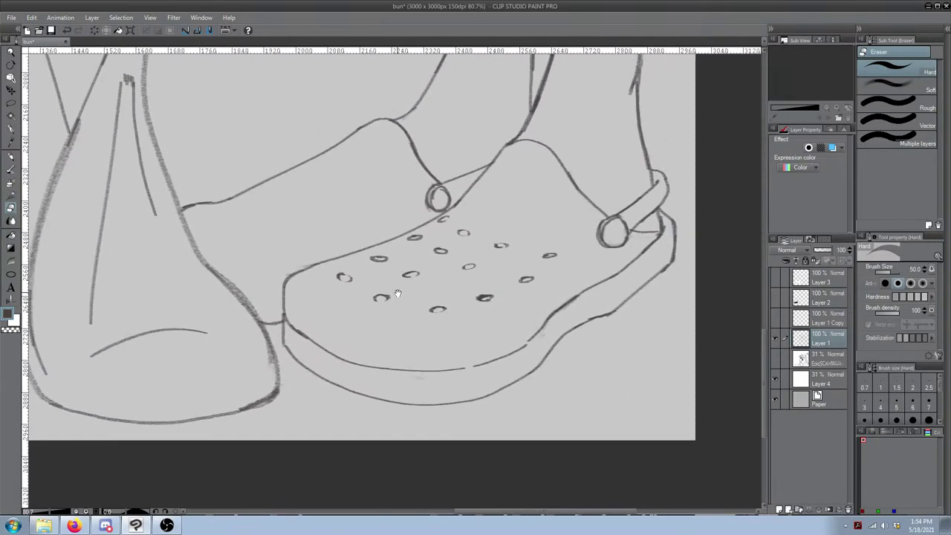
{"action": "key", "text": "b"}
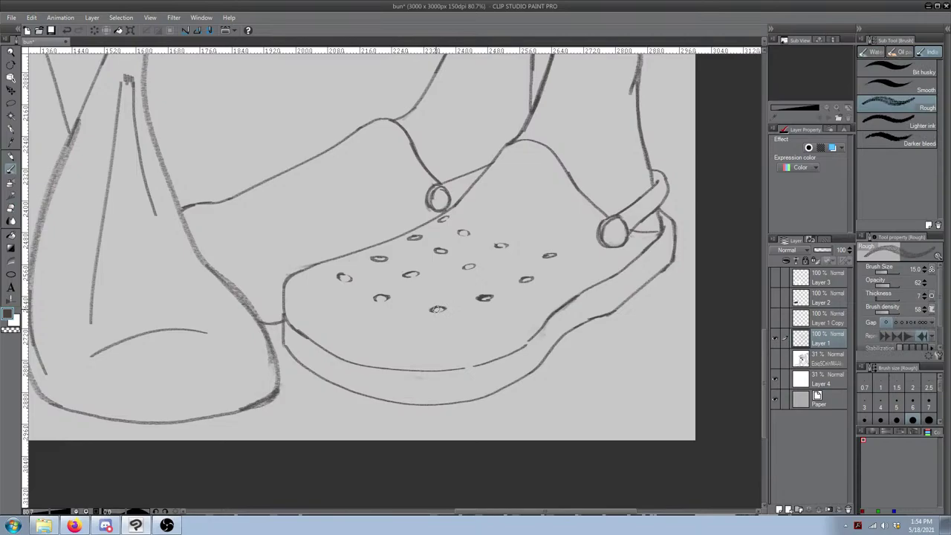
{"action": "scroll", "coordinate": [473, 306], "scroll_direction": "up", "scroll_amount": 1}
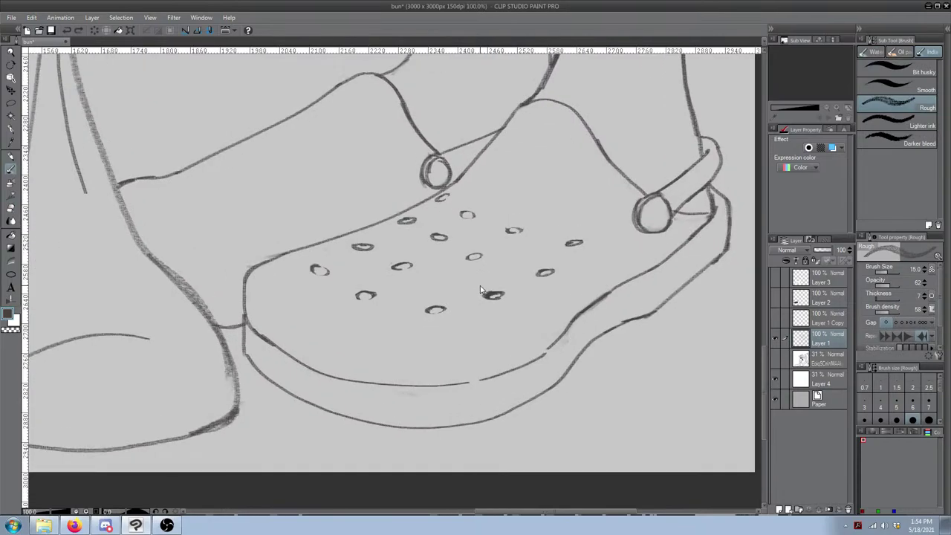
{"action": "mouse_move", "coordinate": [476, 309]}
{"action": "left_mouse_down"}
{"action": "mouse_move", "coordinate": [442, 290]}
{"action": "mouse_move", "coordinate": [400, 288]}
{"action": "left_mouse_up"}
Step: Try fine strokes on the shoe's holes with the Rough brush reduced to size 6, undoing them
{"action": "key", "text": "bracketleft"}
{"action": "key", "text": "bracketleft"}
{"action": "key", "text": "ctrl+z"}
{"action": "key", "text": "bracketleft"}
{"action": "key", "text": "bracketleft"}
{"action": "key", "text": "bracketleft"}
{"action": "key", "text": "ctrl+z"}
{"action": "key", "text": "ctrl+z"}
{"action": "key", "text": "ctrl+z"}
{"action": "key", "text": "ctrl+z"}
{"action": "key", "text": "ctrl+z"}
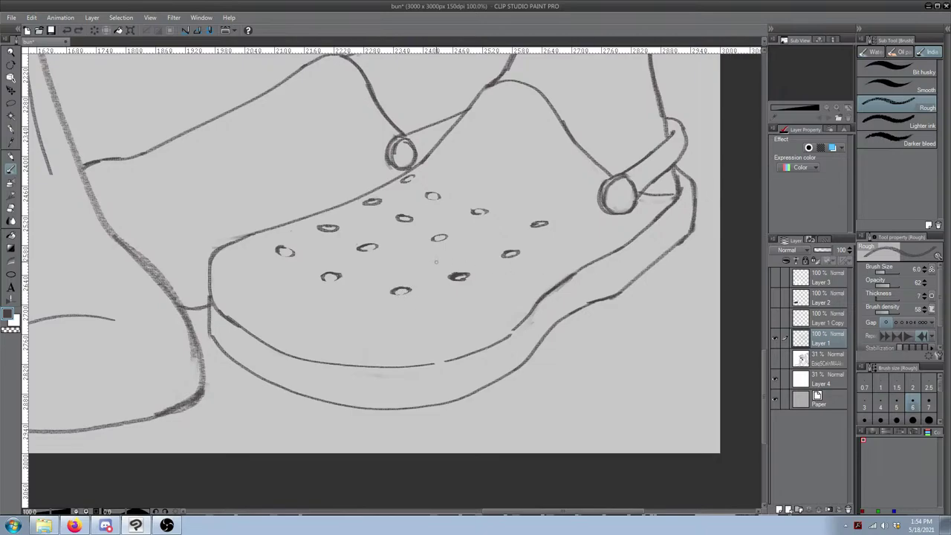
Step: Try more fine strokes at smaller Rough brush sizes, undo them, and set the size to 4
{"action": "left_click_drag", "start_coordinate": [389, 316], "coordinate": [359, 338]}
{"action": "key", "text": "ctrl+z"}
{"action": "key", "text": "bracketleft"}
{"action": "key", "text": "bracketleft"}
{"action": "key", "text": "bracketleft"}
{"action": "key", "text": "bracketleft"}
{"action": "key", "text": "bracketleft"}
{"action": "mouse_move", "coordinate": [373, 318]}
{"action": "left_mouse_down"}
{"action": "mouse_move", "coordinate": [349, 338]}
{"action": "mouse_move", "coordinate": [370, 318]}
{"action": "left_mouse_up"}
{"action": "key", "text": "ctrl+z"}
{"action": "key", "text": "ctrl+z"}
{"action": "key", "text": "ctrl+z"}
{"action": "key", "text": "bracketright"}
{"action": "key", "text": "bracketright"}
{"action": "key", "text": "bracketright"}
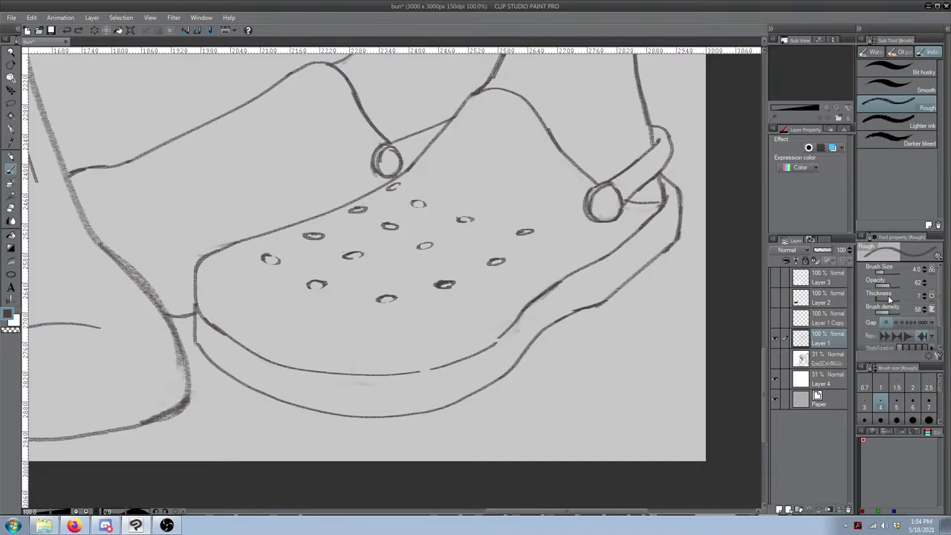
Step: Set the Rough brush's thickness to 1 and its size to 3, undoing the test stroke
{"action": "left_click_drag", "start_coordinate": [884, 301], "coordinate": [874, 303]}
{"action": "left_click_drag", "start_coordinate": [681, 324], "coordinate": [621, 341]}
{"action": "key", "text": "ctrl+z"}
{"action": "key", "text": "bracketleft"}
{"action": "key", "text": "bracketleft"}
{"action": "key", "text": "bracketleft"}
{"action": "key", "text": "bracketleft"}
{"action": "key", "text": "bracketleft"}
{"action": "key", "text": "bracketleft"}
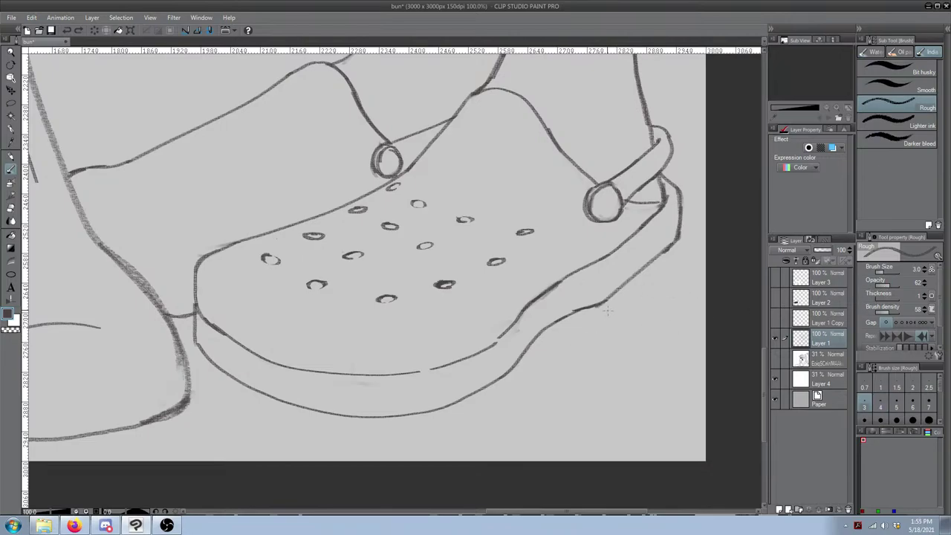
{"action": "key", "text": "bracketright"}
{"action": "key", "text": "bracketright"}
{"action": "key", "text": "bracketright"}
{"action": "key", "text": "bracketright"}
{"action": "key", "text": "bracketright"}
Step: Link the Rough brush's thickness to pen pressure and velocity, bending the pressure curve slightly downward
{"action": "left_click", "coordinate": [932, 296]}
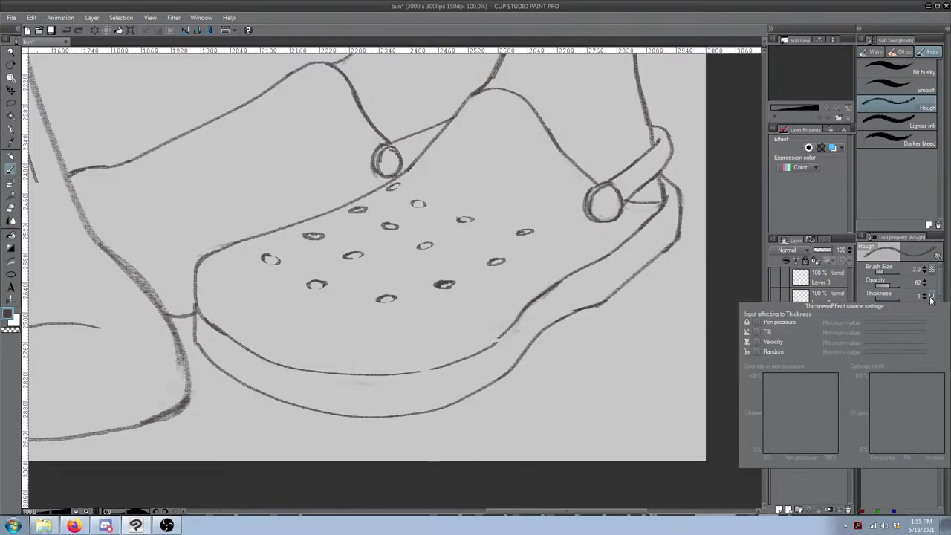
{"action": "left_click", "coordinate": [757, 324]}
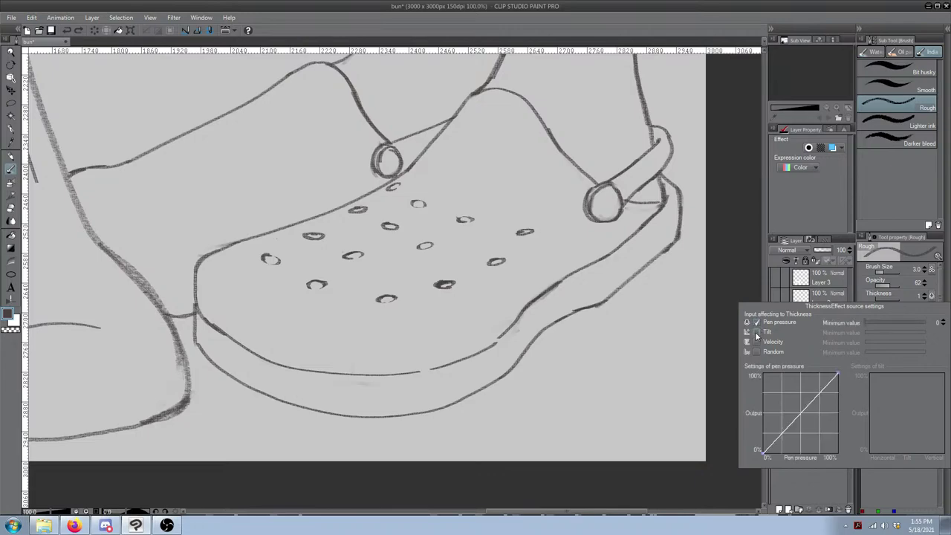
{"action": "left_click_drag", "start_coordinate": [810, 402], "coordinate": [833, 395]}
{"action": "left_click", "coordinate": [756, 342]}
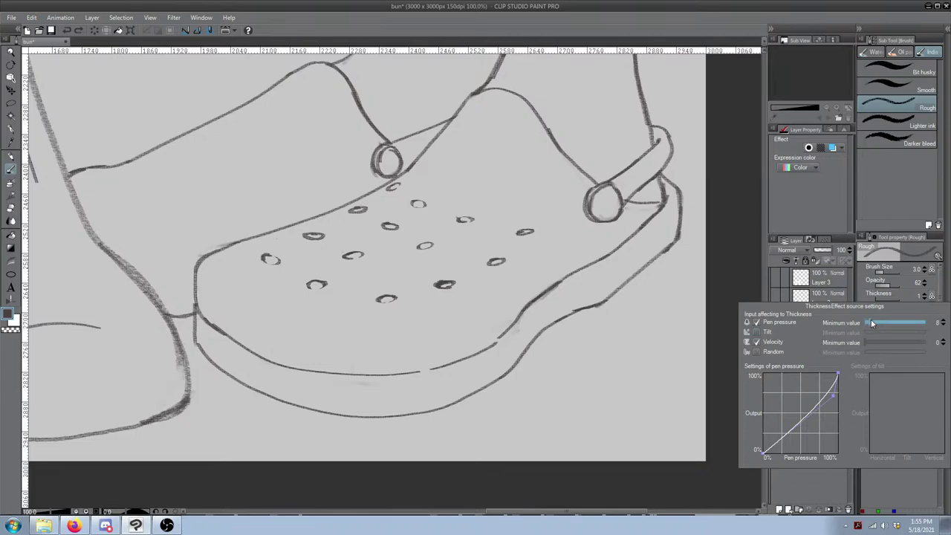
{"action": "left_click_drag", "start_coordinate": [876, 321], "coordinate": [838, 351]}
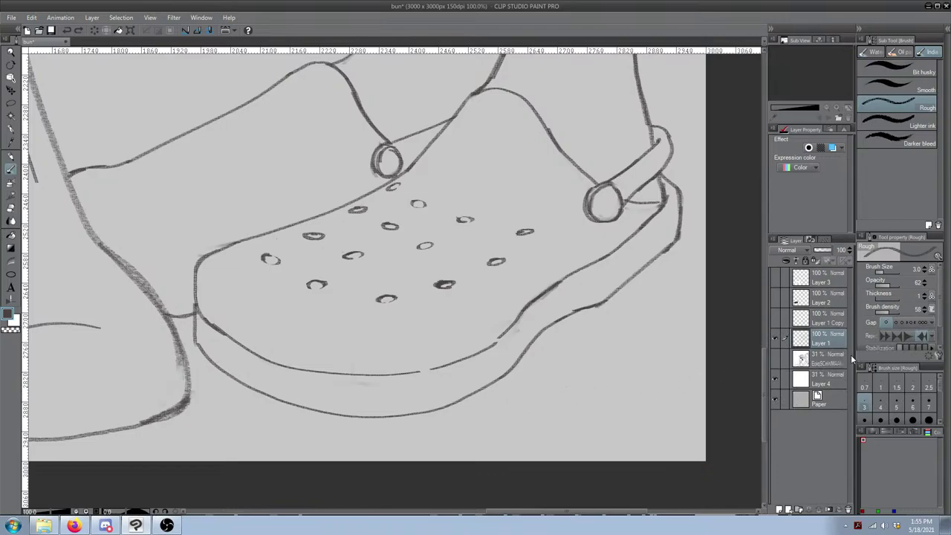
Step: Bend the thickness pressure curve further down, turn off velocity and adjust the pen pressure minimum value
{"action": "left_click", "coordinate": [929, 296]}
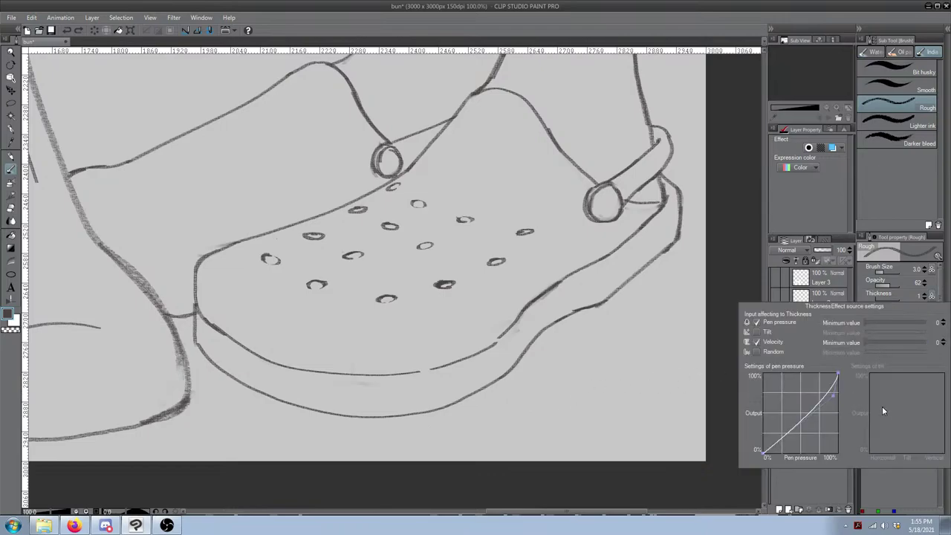
{"action": "left_click_drag", "start_coordinate": [816, 399], "coordinate": [823, 422]}
{"action": "left_click", "coordinate": [758, 343]}
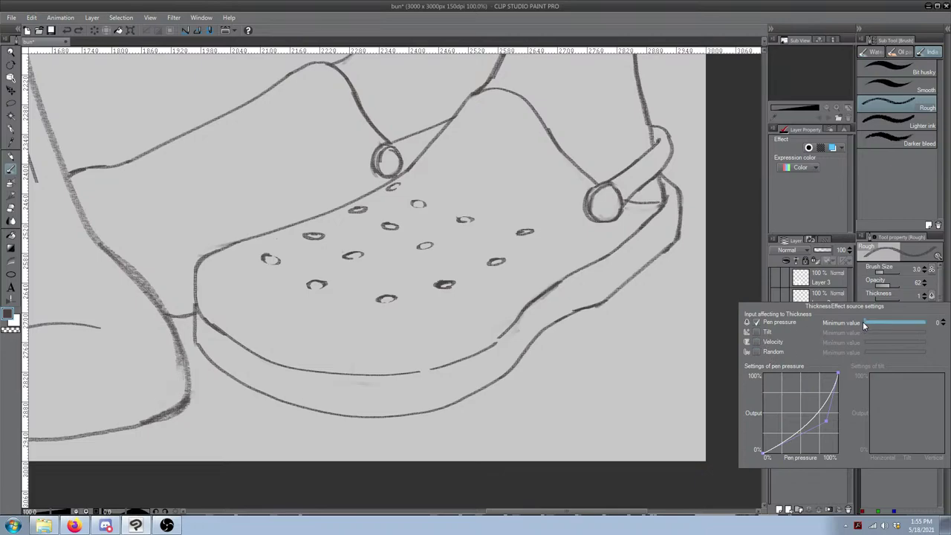
{"action": "left_click_drag", "start_coordinate": [866, 323], "coordinate": [872, 324]}
{"action": "left_click_drag", "start_coordinate": [870, 322], "coordinate": [870, 324]}
{"action": "left_click", "coordinate": [592, 341]}
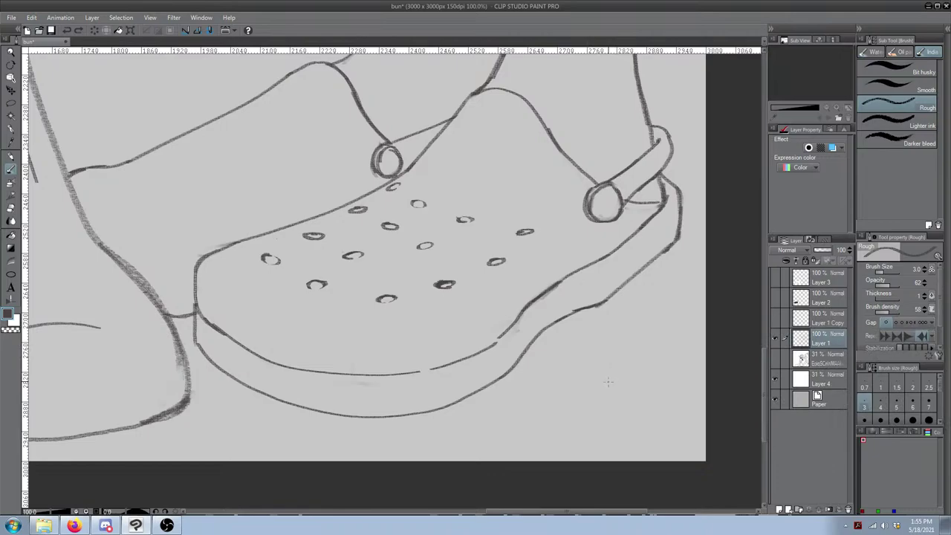
Step: Try test strokes beside the shoe with the Rough and Lighter ink brushes, undoing each one
{"action": "left_click_drag", "start_coordinate": [611, 348], "coordinate": [601, 398]}
{"action": "key", "text": "ctrl+z"}
{"action": "left_click_drag", "start_coordinate": [601, 344], "coordinate": [592, 367]}
{"action": "key", "text": "ctrl+z"}
{"action": "key", "text": "ctrl+z"}
{"action": "left_click", "coordinate": [932, 295]}
{"action": "left_click", "coordinate": [905, 125]}
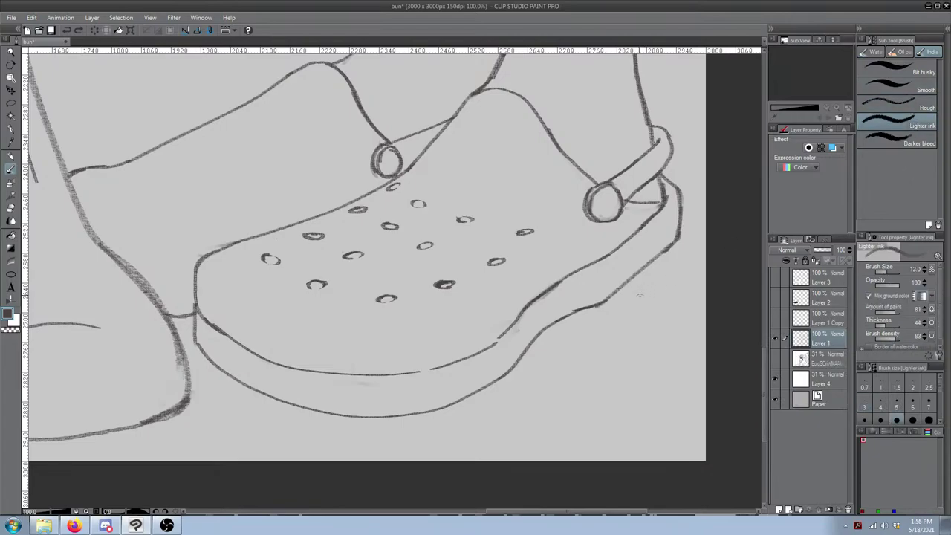
{"action": "mouse_move", "coordinate": [626, 344]}
{"action": "left_mouse_down"}
{"action": "mouse_move", "coordinate": [604, 371]}
{"action": "mouse_move", "coordinate": [595, 405]}
{"action": "left_mouse_up"}
{"action": "key", "text": "ctrl+z"}
Step: Switch to the Smooth brush and try a test stroke beside the shoe, undoing it
{"action": "left_click", "coordinate": [913, 88]}
{"action": "mouse_move", "coordinate": [681, 281]}
{"action": "left_mouse_down"}
{"action": "mouse_move", "coordinate": [659, 303]}
{"action": "mouse_move", "coordinate": [636, 361]}
{"action": "left_mouse_up"}
{"action": "key", "text": "ctrl+z"}
Step: Clear the dark centre of the hole just heelward of the shoe's lowest hole
{"action": "key", "text": "e"}
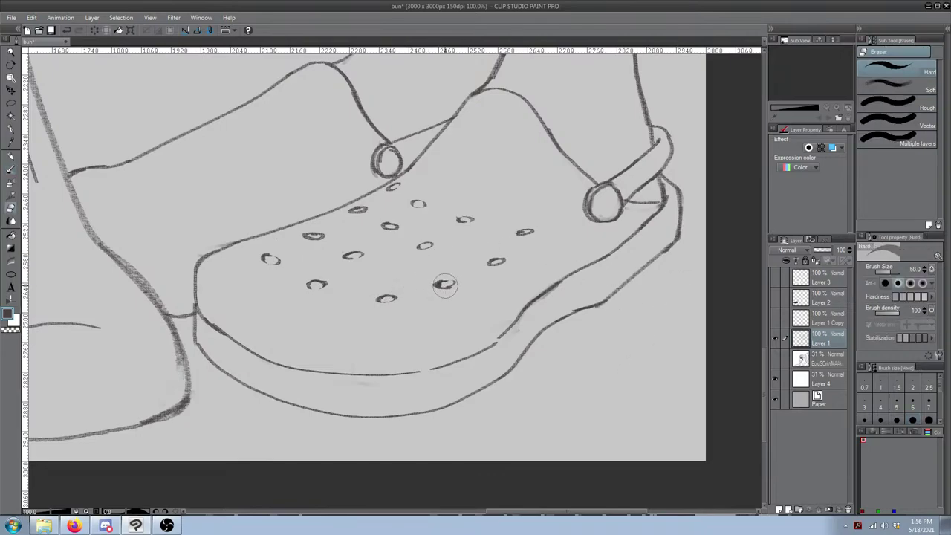
{"action": "left_click_drag", "start_coordinate": [445, 287], "coordinate": [439, 284]}
{"action": "key", "text": "b"}
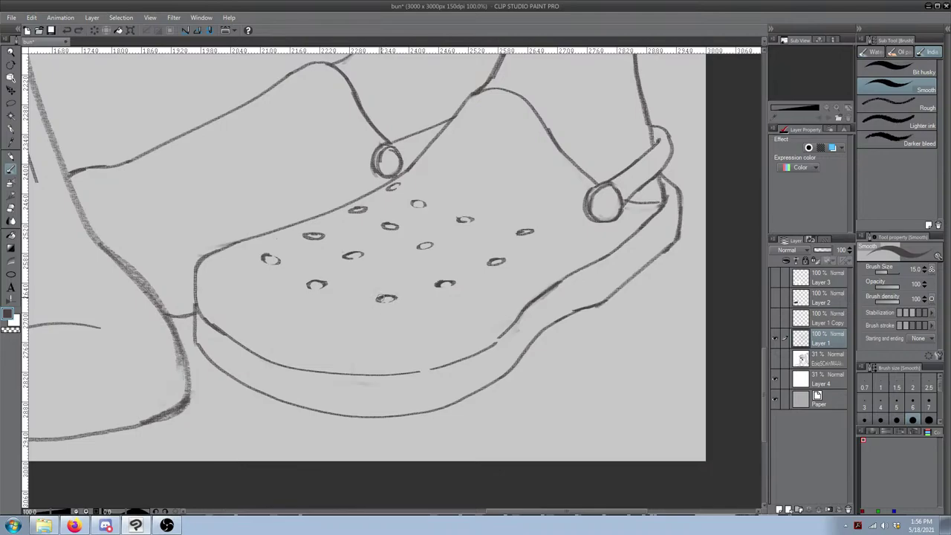
Step: Set the Smooth brush to size 6 and sketch inner depth lines in the shoe's lowest hole
{"action": "scroll", "coordinate": [364, 441], "scroll_direction": "up", "scroll_amount": 4}
{"action": "left_click_drag", "start_coordinate": [335, 335], "coordinate": [309, 353]}
{"action": "key", "text": "bracketleft"}
{"action": "key", "text": "bracketleft"}
{"action": "key", "text": "bracketleft"}
{"action": "key", "text": "bracketleft"}
{"action": "key", "text": "bracketleft"}
{"action": "left_click_drag", "start_coordinate": [365, 251], "coordinate": [385, 247]}
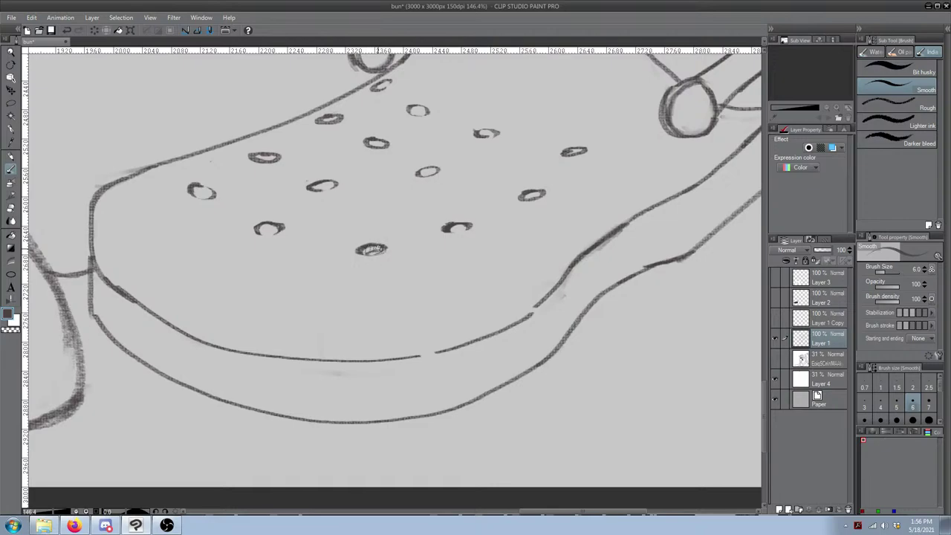
{"action": "key", "text": "ctrl+z"}
Step: Add inner depth lines to the next two holes toward the heel, undoing the stray strokes
{"action": "left_click_drag", "start_coordinate": [448, 232], "coordinate": [450, 230]}
{"action": "left_click_drag", "start_coordinate": [524, 196], "coordinate": [538, 192]}
{"action": "left_click_drag", "start_coordinate": [538, 194], "coordinate": [504, 215]}
{"action": "key", "text": "ctrl+z"}
{"action": "key", "text": "ctrl+z"}
{"action": "key", "text": "ctrl+z"}
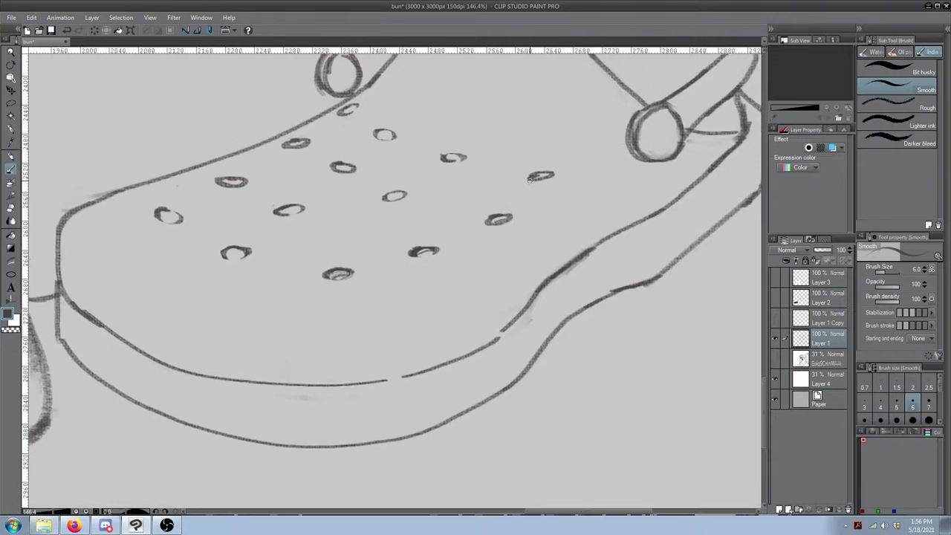
{"action": "key", "text": "ctrl+z"}
Step: Clear the centre of the hole nearest the front shoe's strap button and redraw its inner line
{"action": "key", "text": "e"}
{"action": "mouse_move", "coordinate": [538, 177]}
{"action": "left_mouse_down"}
{"action": "mouse_move", "coordinate": [550, 175]}
{"action": "mouse_move", "coordinate": [541, 174]}
{"action": "left_mouse_up"}
{"action": "key", "text": "b"}
Step: Reduce the Hard eraser to size 8 and trim the outline of the hole nearest the strap button
{"action": "key", "text": "e"}
{"action": "key", "text": "bracketleft"}
{"action": "key", "text": "bracketleft"}
{"action": "key", "text": "bracketleft"}
{"action": "key", "text": "bracketleft"}
{"action": "key", "text": "bracketleft"}
{"action": "key", "text": "bracketleft"}
{"action": "key", "text": "bracketleft"}
{"action": "key", "text": "bracketleft"}
{"action": "key", "text": "bracketleft"}
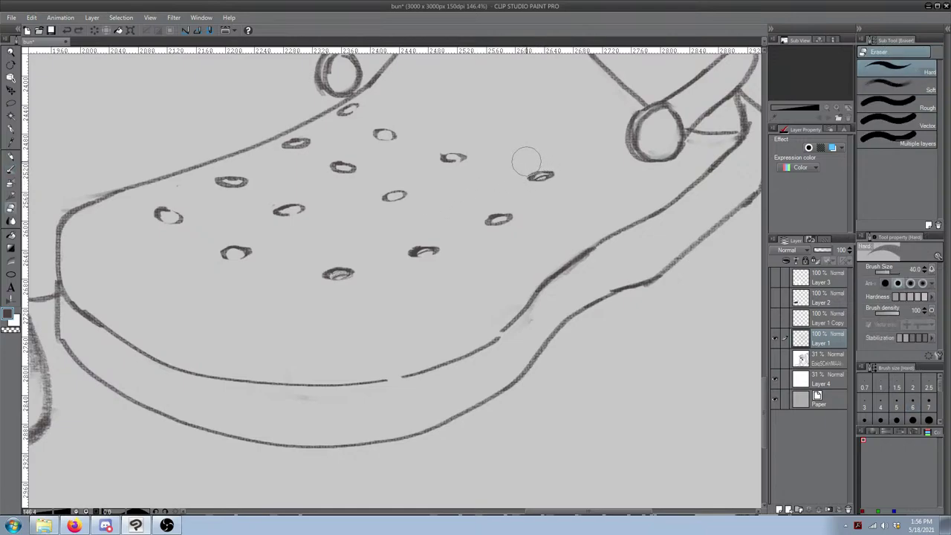
{"action": "left_click_drag", "start_coordinate": [532, 173], "coordinate": [529, 177]}
Step: Retouch the outline and inner line of the second hole from the strap button, trimming excess with the eraser
{"action": "mouse_move", "coordinate": [409, 239]}
{"action": "left_mouse_down"}
{"action": "mouse_move", "coordinate": [471, 222]}
{"action": "mouse_move", "coordinate": [496, 234]}
{"action": "left_mouse_up"}
{"action": "key", "text": "b"}
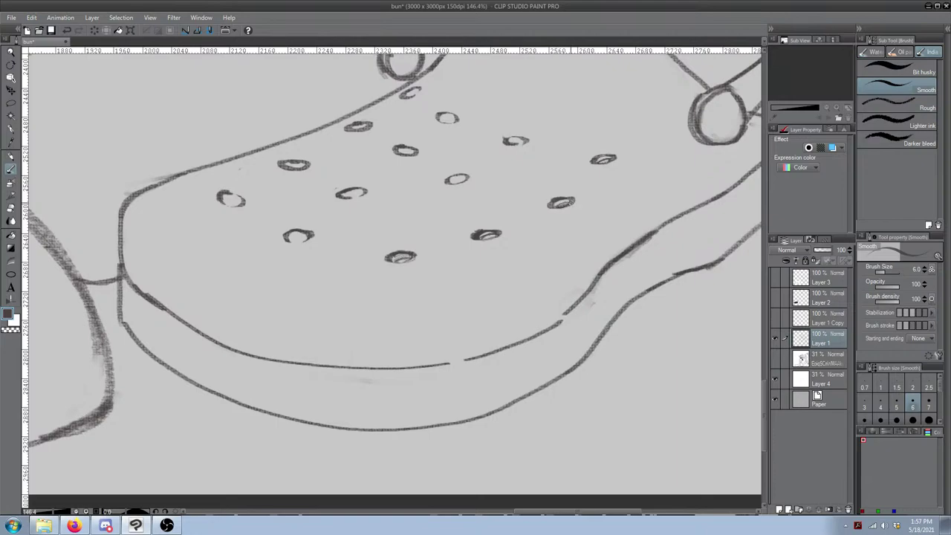
{"action": "key", "text": "e"}
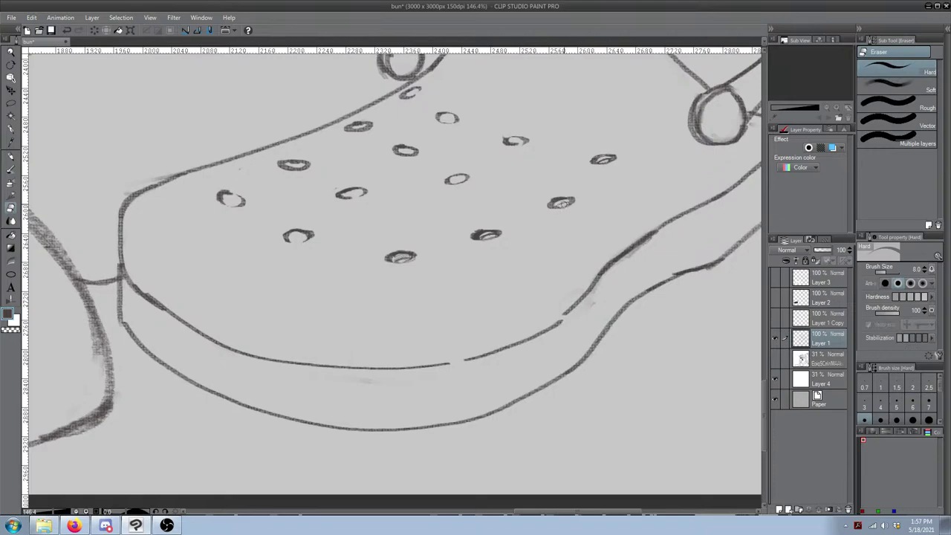
{"action": "key", "text": "b"}
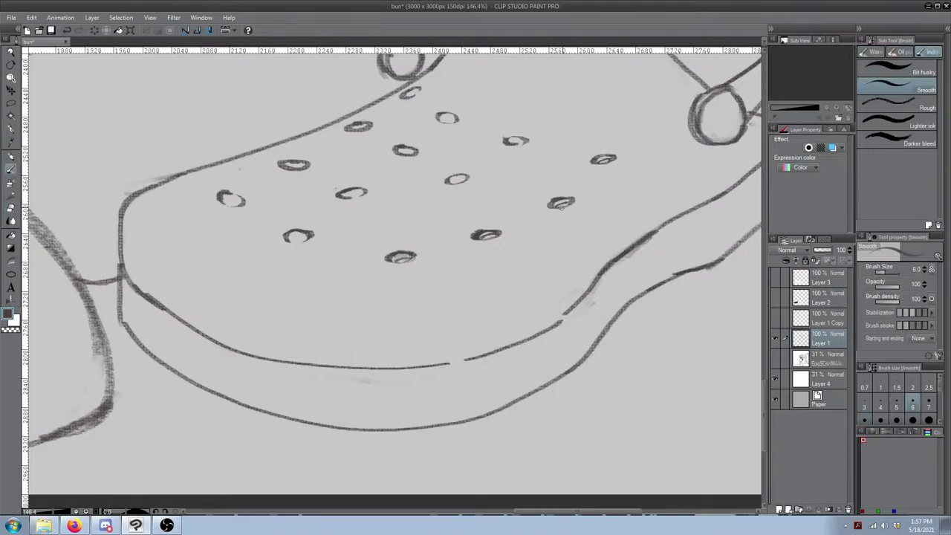
{"action": "key", "text": "e"}
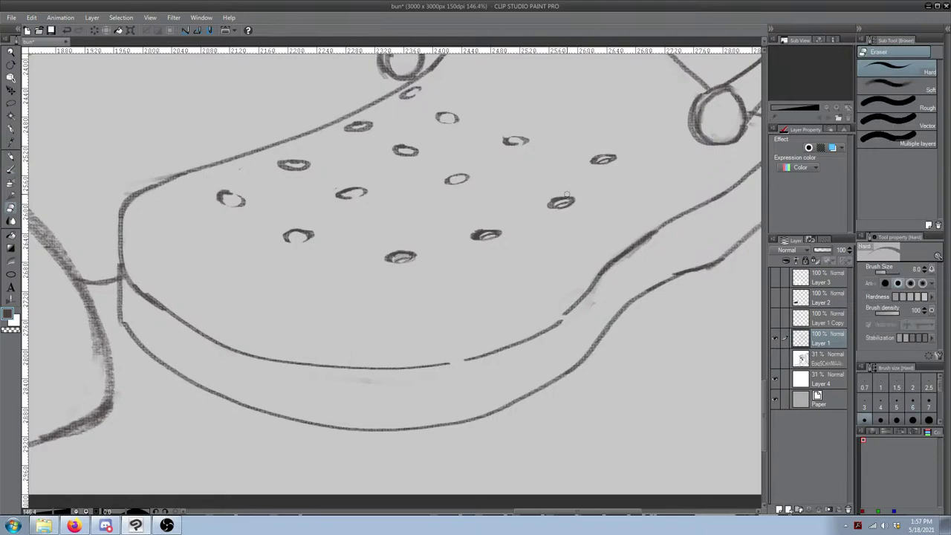
Step: Trim the third hole from the strap button and add an inner line to the next hole toward the toe
{"action": "left_click_drag", "start_coordinate": [380, 246], "coordinate": [419, 259]}
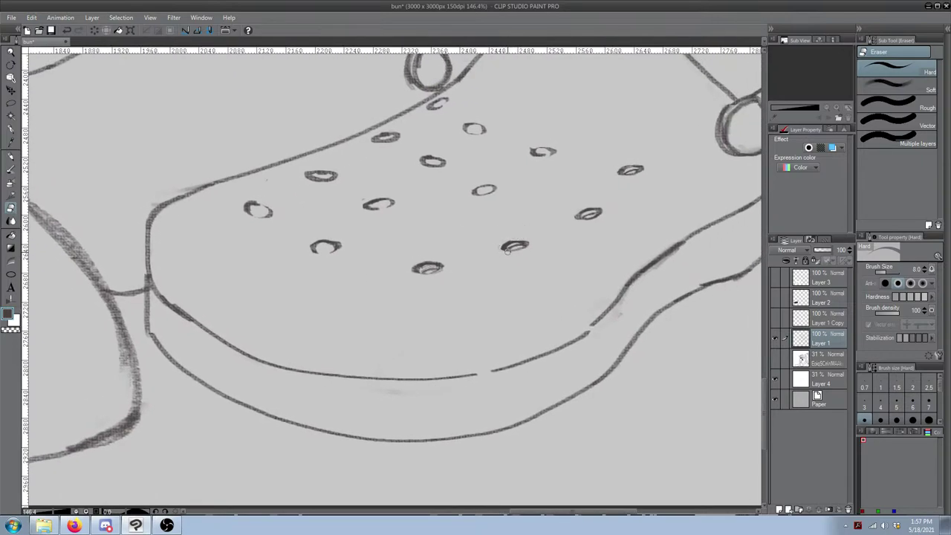
{"action": "left_click_drag", "start_coordinate": [376, 235], "coordinate": [373, 256]}
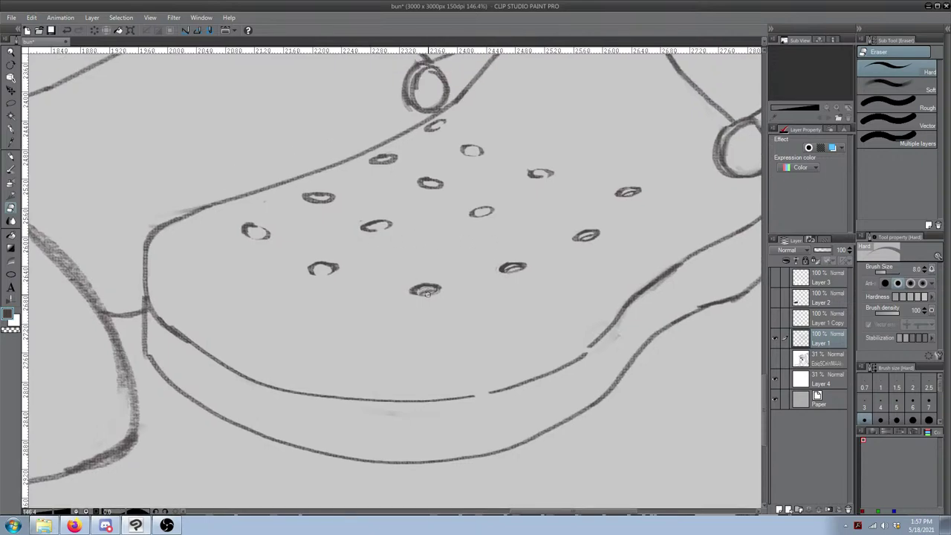
{"action": "key", "text": "b"}
{"action": "left_click_drag", "start_coordinate": [421, 293], "coordinate": [435, 289]}
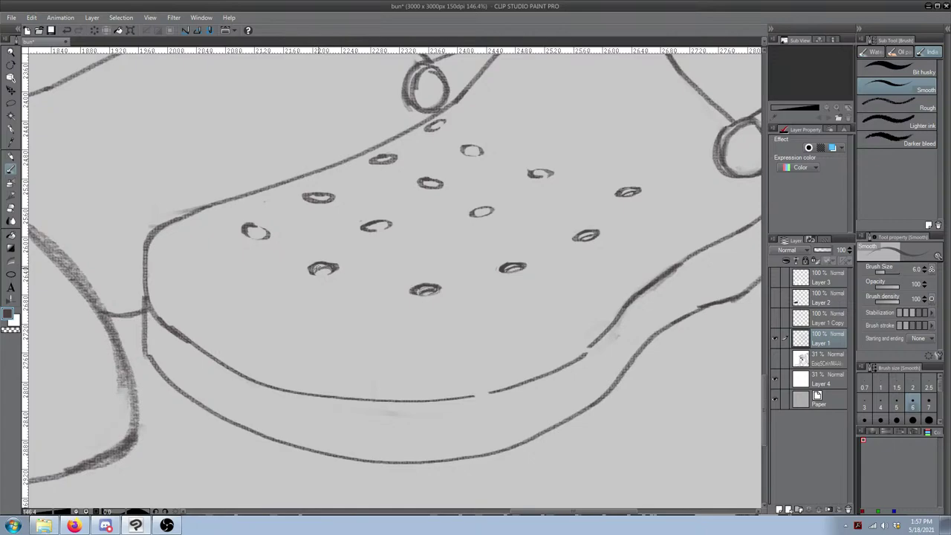
Step: Clean up the front shoe's toe hole nearest the sole and retouch the neighbouring middle-row hole with an inner line
{"action": "key", "text": "e"}
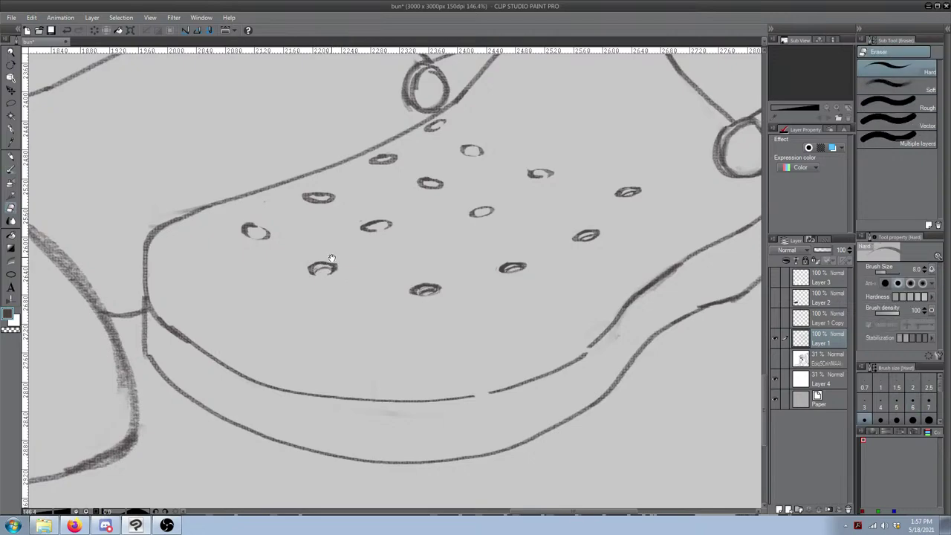
{"action": "left_click_drag", "start_coordinate": [328, 261], "coordinate": [299, 289]}
{"action": "key", "text": "b"}
{"action": "left_click_drag", "start_coordinate": [341, 256], "coordinate": [357, 253]}
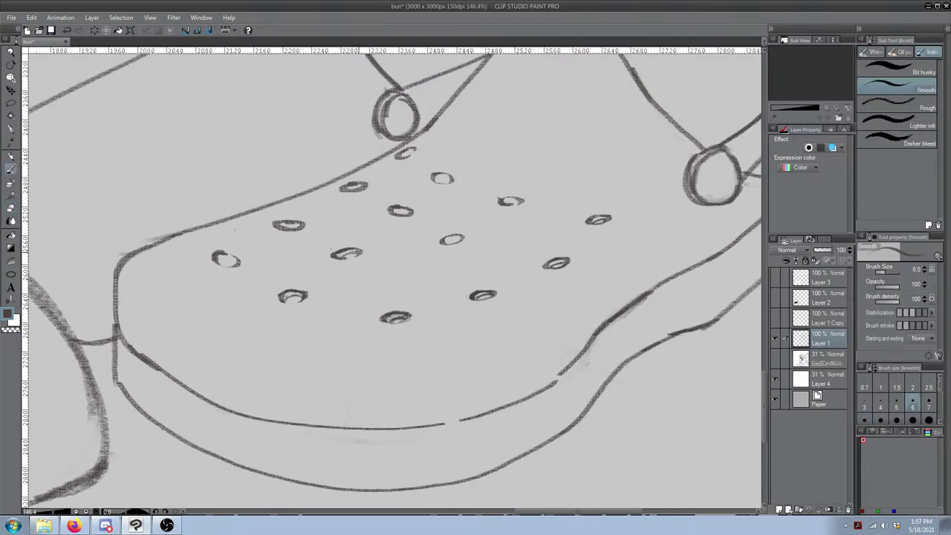
{"action": "left_click_drag", "start_coordinate": [409, 281], "coordinate": [365, 321]}
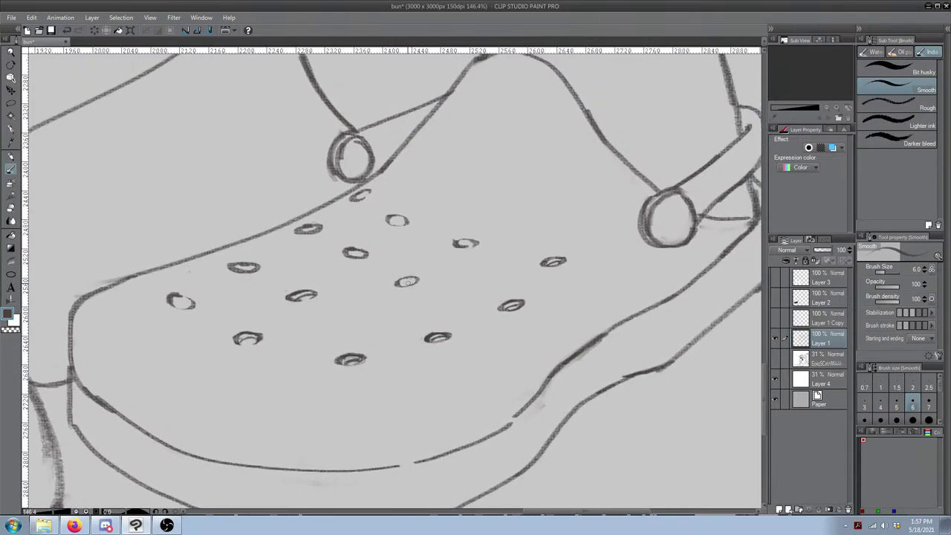
Step: Add inner lines to the three holes across the middle of the front shoe's upper, undoing the stray stroke
{"action": "left_click_drag", "start_coordinate": [402, 284], "coordinate": [411, 282]}
{"action": "key", "text": "ctrl+z"}
{"action": "left_click_drag", "start_coordinate": [343, 255], "coordinate": [363, 254]}
{"action": "key", "text": "e"}
{"action": "key", "text": "b"}
{"action": "left_click_drag", "start_coordinate": [399, 283], "coordinate": [408, 282]}
{"action": "left_click_drag", "start_coordinate": [459, 244], "coordinate": [472, 244]}
{"action": "key", "text": "e"}
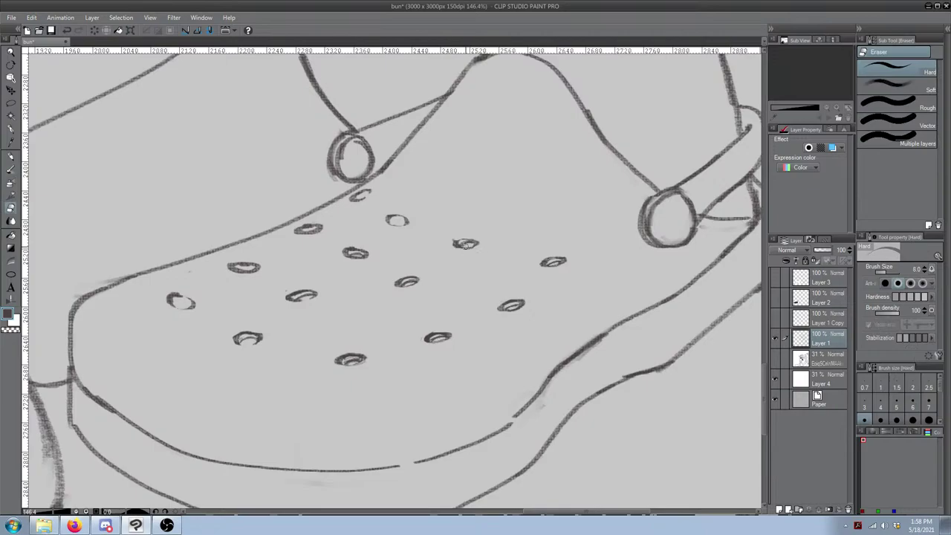
Step: Retouch the outline of the upper-row hole closest to the strap button, alternating between the Smooth brush and Hard eraser
{"action": "key", "text": "b"}
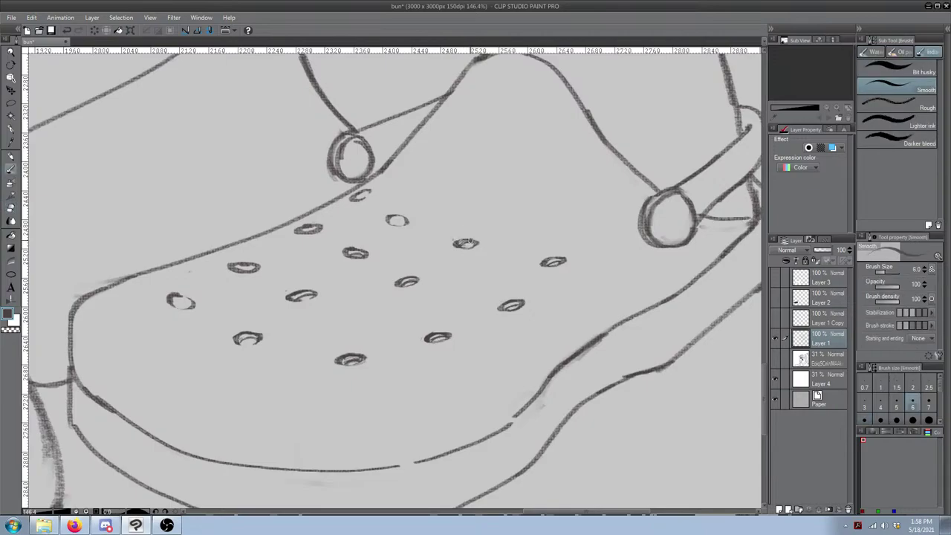
{"action": "left_click_drag", "start_coordinate": [457, 242], "coordinate": [467, 239]}
{"action": "key", "text": "e"}
{"action": "key", "text": "b"}
{"action": "mouse_move", "coordinate": [440, 249]}
{"action": "left_mouse_down"}
{"action": "mouse_move", "coordinate": [504, 232]}
{"action": "mouse_move", "coordinate": [491, 226]}
{"action": "left_mouse_up"}
{"action": "key", "text": "e"}
{"action": "key", "text": "b"}
{"action": "key", "text": "e"}
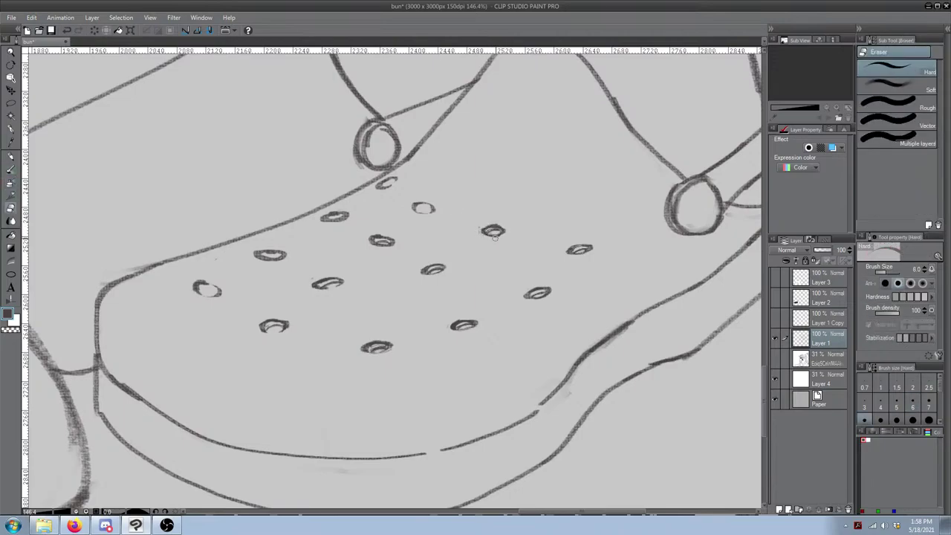
{"action": "mouse_move", "coordinate": [422, 254]}
{"action": "left_mouse_down"}
{"action": "mouse_move", "coordinate": [507, 196]}
{"action": "mouse_move", "coordinate": [439, 259]}
{"action": "left_mouse_up"}
Step: Redraw the inner line of the central upper hole and add one to the hole just above it
{"action": "scroll", "coordinate": [621, 156], "scroll_direction": "down", "scroll_amount": 3}
{"action": "scroll", "coordinate": [498, 203], "scroll_direction": "up", "scroll_amount": 3}
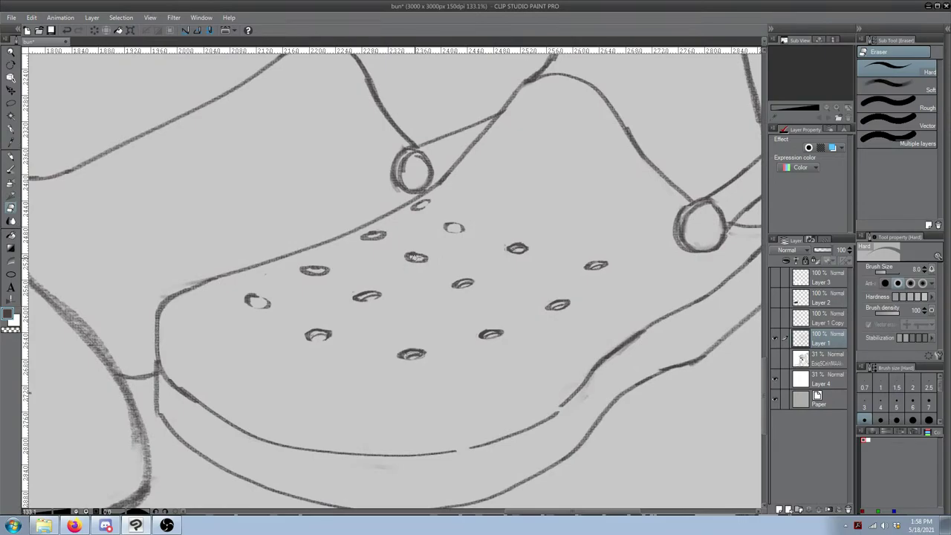
{"action": "key", "text": "b"}
{"action": "left_click_drag", "start_coordinate": [412, 259], "coordinate": [417, 260]}
{"action": "key", "text": "e"}
{"action": "key", "text": "b"}
{"action": "left_click_drag", "start_coordinate": [446, 230], "coordinate": [459, 230]}
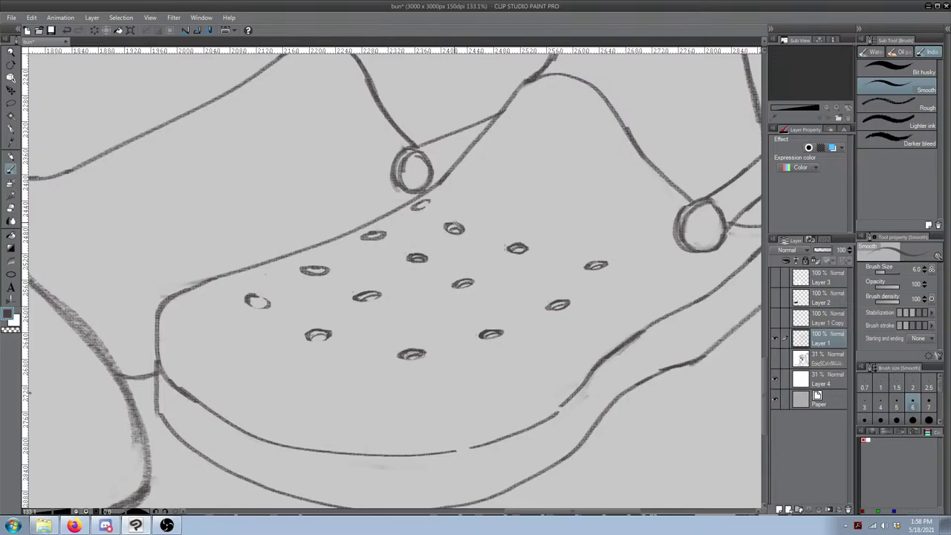
{"action": "key", "text": "e"}
Step: Redraw the inner line and outline of the hole closest to the toe, undoing the stray strokes
{"action": "mouse_move", "coordinate": [277, 284]}
{"action": "left_mouse_down"}
{"action": "mouse_move", "coordinate": [297, 282]}
{"action": "mouse_move", "coordinate": [285, 306]}
{"action": "mouse_move", "coordinate": [275, 303]}
{"action": "left_mouse_up"}
{"action": "key", "text": "b"}
{"action": "key", "text": "ctrl+z"}
{"action": "key", "text": "ctrl+z"}
{"action": "left_click_drag", "start_coordinate": [278, 295], "coordinate": [289, 302]}
{"action": "left_click_drag", "start_coordinate": [269, 292], "coordinate": [284, 309]}
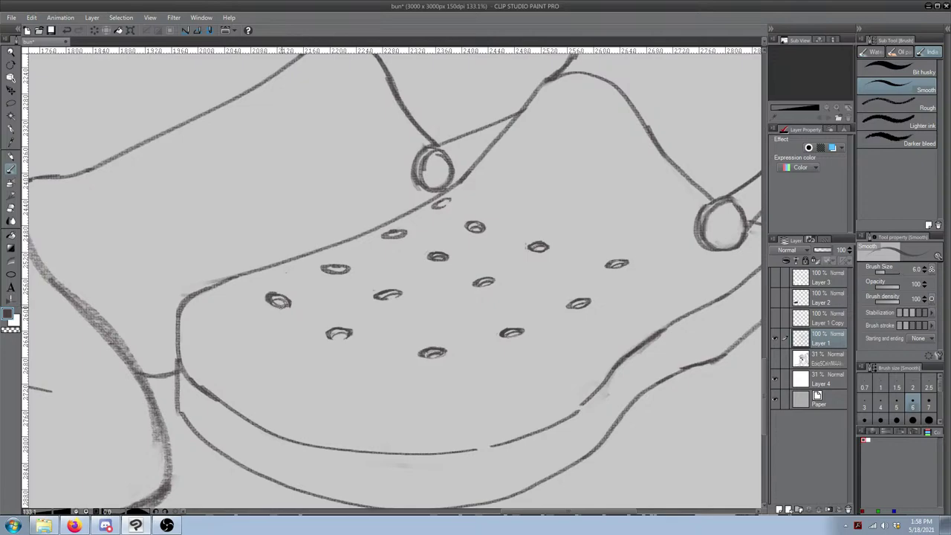
Step: Add an inner line to the second hole from the toe along the shoe's far edge, undoing unwanted strokes
{"action": "key", "text": "e"}
{"action": "key", "text": "b"}
{"action": "key", "text": "e"}
{"action": "key", "text": "b"}
{"action": "mouse_move", "coordinate": [330, 269]}
{"action": "left_mouse_down"}
{"action": "mouse_move", "coordinate": [347, 269]}
{"action": "mouse_move", "coordinate": [328, 265]}
{"action": "mouse_move", "coordinate": [337, 272]}
{"action": "left_mouse_up"}
{"action": "key", "text": "ctrl+z"}
{"action": "key", "text": "ctrl+z"}
Step: Clear and redraw the inner lines of the last two holes along the far edge toward the back shoe's strap button
{"action": "key", "text": "e"}
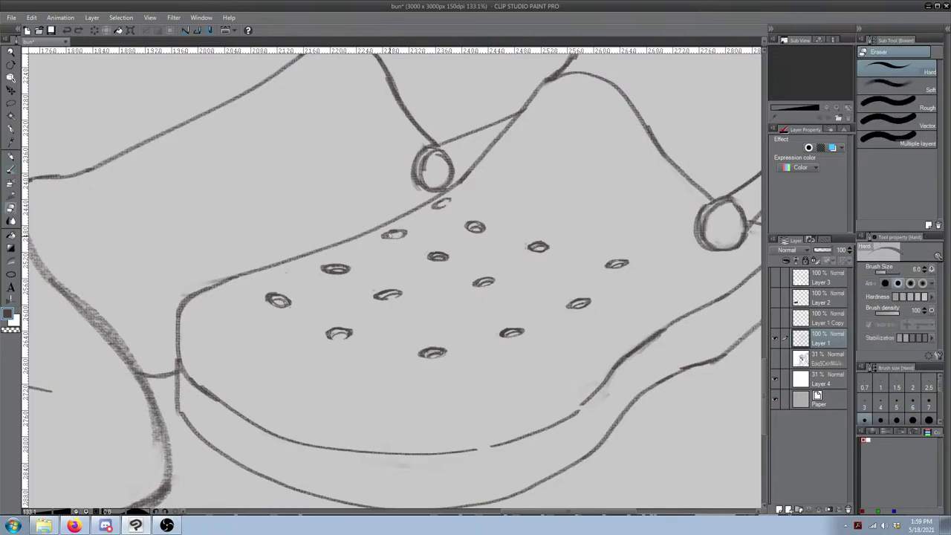
{"action": "key", "text": "b"}
{"action": "left_click_drag", "start_coordinate": [388, 234], "coordinate": [407, 234]}
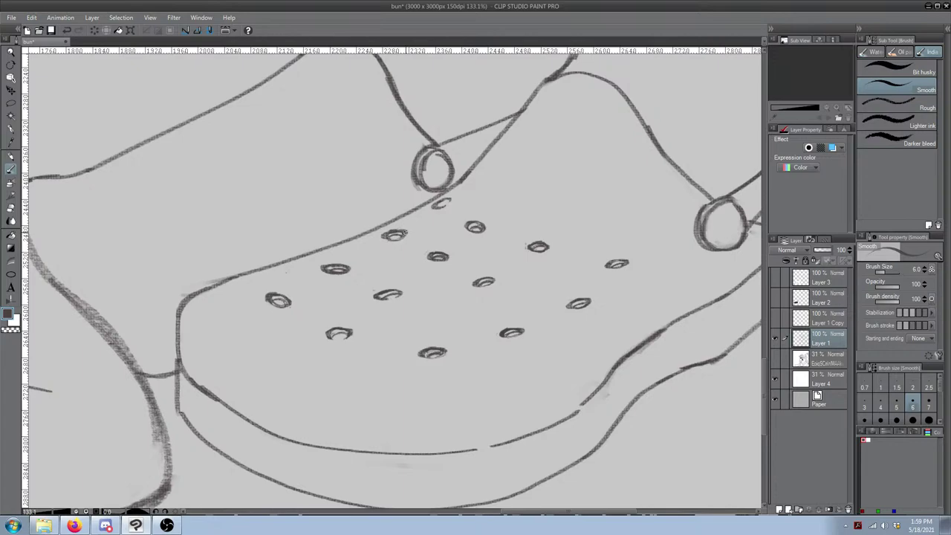
{"action": "left_click_drag", "start_coordinate": [439, 205], "coordinate": [452, 200]}
{"action": "key", "text": "ctrl+z"}
Step: Show the clog reference photo on Layer 3 and compare it with the drawn front shoe
{"action": "scroll", "coordinate": [469, 100], "scroll_direction": "down", "scroll_amount": 8}
{"action": "mouse_move", "coordinate": [482, 135]}
{"action": "left_mouse_down"}
{"action": "mouse_move", "coordinate": [446, 283]}
{"action": "mouse_move", "coordinate": [479, 274]}
{"action": "left_mouse_up"}
{"action": "scroll", "coordinate": [479, 274], "scroll_direction": "down", "scroll_amount": 4}
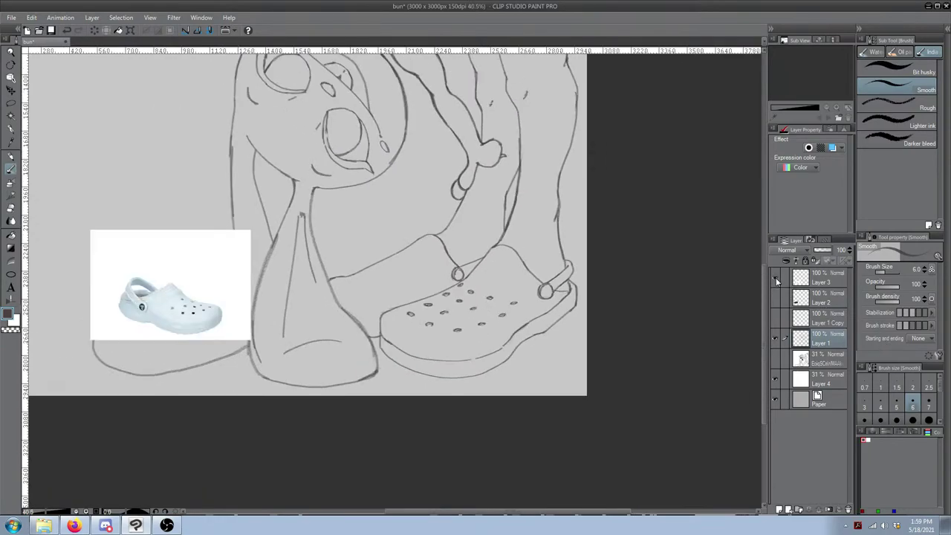
{"action": "scroll", "coordinate": [397, 315], "scroll_direction": "up", "scroll_amount": 1}
{"action": "scroll", "coordinate": [398, 315], "scroll_direction": "up", "scroll_amount": 4}
{"action": "left_click_drag", "start_coordinate": [341, 300], "coordinate": [446, 299]}
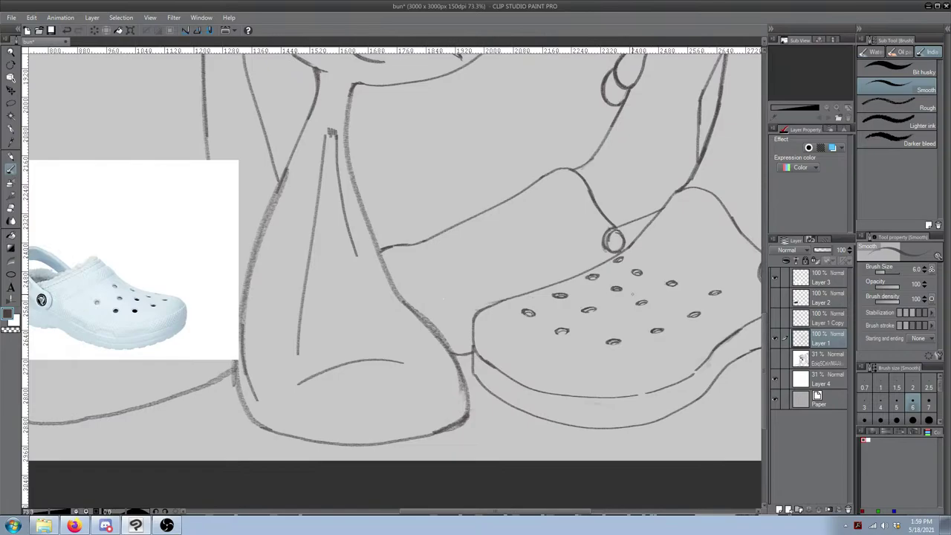
Step: Reshape the front shoe's far edge beside the back shoe's strap with the Rough brush and Hard eraser
{"action": "scroll", "coordinate": [605, 288], "scroll_direction": "up", "scroll_amount": 3}
{"action": "left_click_drag", "start_coordinate": [597, 274], "coordinate": [376, 303]}
{"action": "scroll", "coordinate": [451, 271], "scroll_direction": "up", "scroll_amount": 3}
{"action": "left_click_drag", "start_coordinate": [480, 179], "coordinate": [444, 191]}
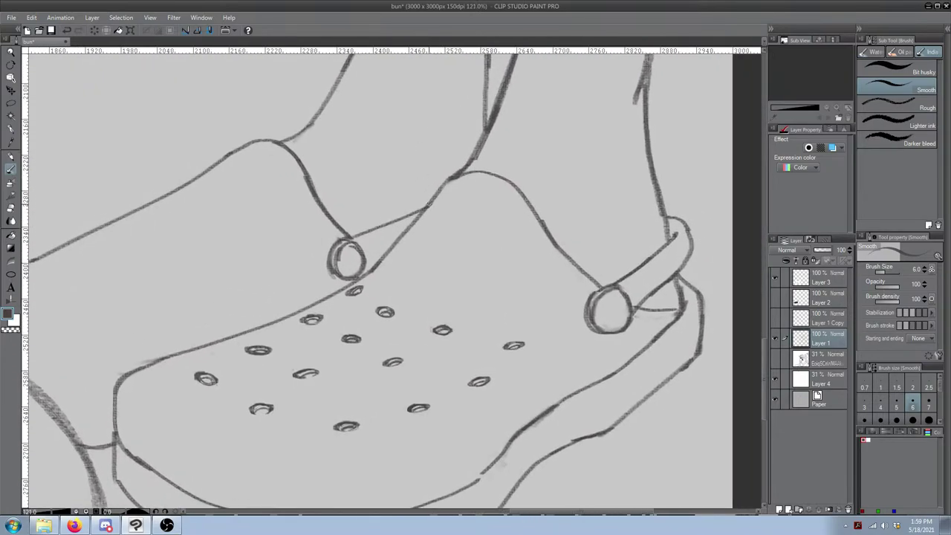
{"action": "left_click", "coordinate": [896, 110]}
{"action": "key", "text": "e"}
{"action": "left_click_drag", "start_coordinate": [426, 210], "coordinate": [406, 228]}
{"action": "key", "text": "b"}
{"action": "key", "text": "ctrl+z"}
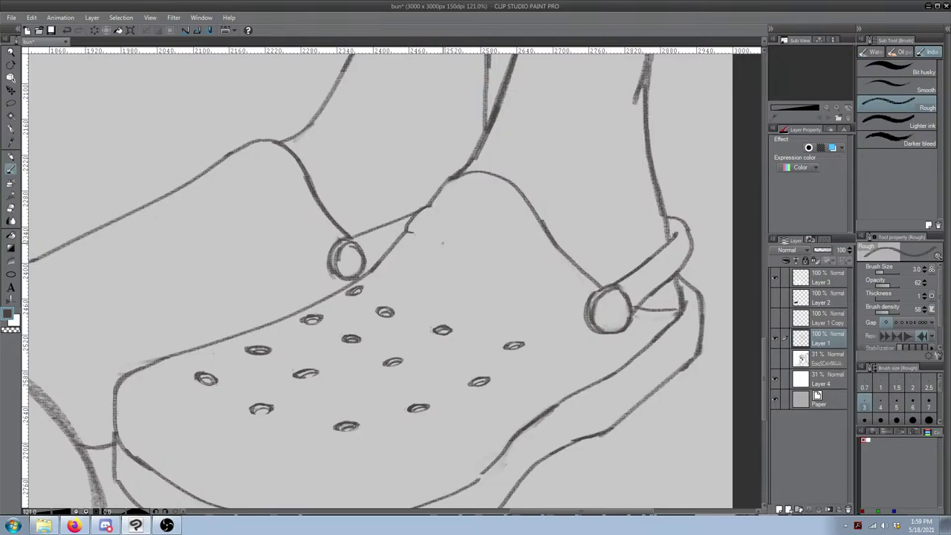
Step: Draw two curved contour lines across the front shoe's upper below its opening, using the size 3 Rough brush
{"action": "left_click_drag", "start_coordinate": [448, 250], "coordinate": [514, 299]}
{"action": "key", "text": "ctrl+z"}
{"action": "left_click_drag", "start_coordinate": [432, 236], "coordinate": [496, 280]}
{"action": "left_click_drag", "start_coordinate": [444, 208], "coordinate": [499, 231]}
{"action": "mouse_move", "coordinate": [519, 265]}
{"action": "left_mouse_down"}
{"action": "mouse_move", "coordinate": [492, 252]}
{"action": "mouse_move", "coordinate": [428, 264]}
{"action": "left_mouse_up"}
{"action": "key", "text": "e"}
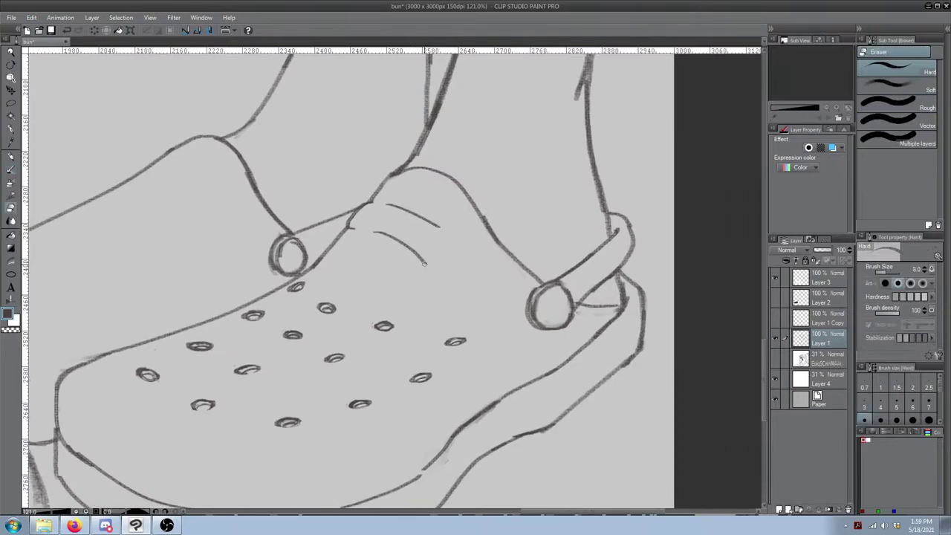
{"action": "key", "text": "p"}
{"action": "key", "text": "ctrl+z"}
{"action": "key", "text": "ctrl+z"}
{"action": "key", "text": "ctrl+z"}
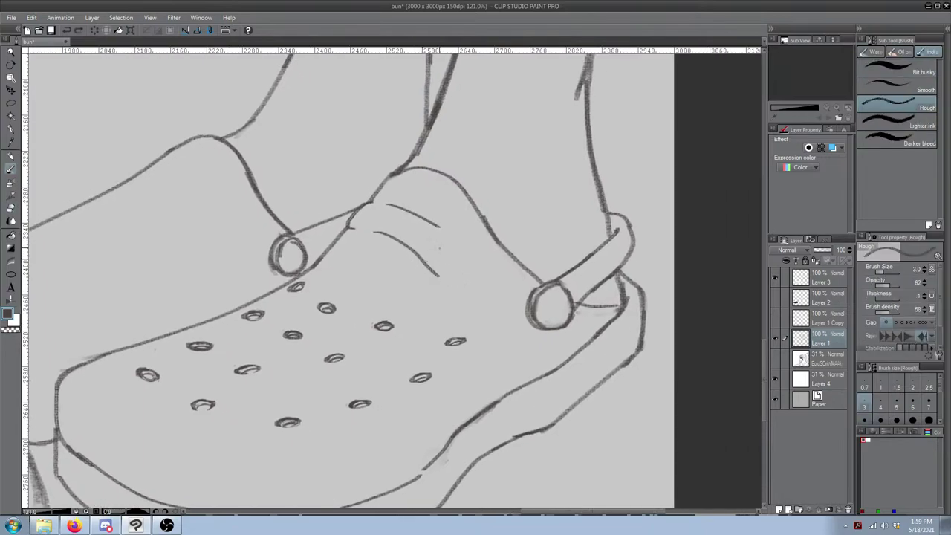
Step: Check the clog reference and redraw the upper contour line as a longer curve following the shoe opening
{"action": "mouse_move", "coordinate": [365, 228]}
{"action": "left_mouse_down"}
{"action": "mouse_move", "coordinate": [409, 239]}
{"action": "mouse_move", "coordinate": [489, 300]}
{"action": "mouse_move", "coordinate": [682, 183]}
{"action": "left_mouse_up"}
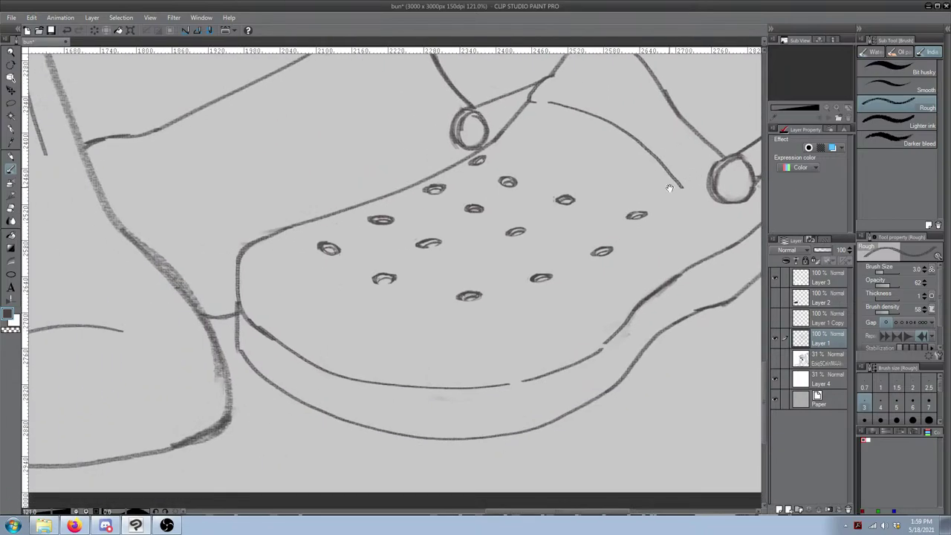
{"action": "left_click_drag", "start_coordinate": [442, 317], "coordinate": [647, 235]}
{"action": "mouse_move", "coordinate": [489, 231]}
{"action": "left_mouse_down"}
{"action": "mouse_move", "coordinate": [634, 343]}
{"action": "mouse_move", "coordinate": [644, 395]}
{"action": "mouse_move", "coordinate": [748, 387]}
{"action": "mouse_move", "coordinate": [741, 394]}
{"action": "mouse_move", "coordinate": [165, 344]}
{"action": "left_mouse_up"}
{"action": "mouse_move", "coordinate": [604, 280]}
{"action": "left_mouse_down"}
{"action": "mouse_move", "coordinate": [523, 268]}
{"action": "mouse_move", "coordinate": [680, 225]}
{"action": "left_mouse_up"}
{"action": "mouse_move", "coordinate": [151, 325]}
{"action": "left_mouse_down"}
{"action": "mouse_move", "coordinate": [552, 287]}
{"action": "mouse_move", "coordinate": [718, 289]}
{"action": "mouse_move", "coordinate": [435, 244]}
{"action": "mouse_move", "coordinate": [437, 291]}
{"action": "mouse_move", "coordinate": [467, 282]}
{"action": "mouse_move", "coordinate": [397, 359]}
{"action": "mouse_move", "coordinate": [276, 426]}
{"action": "left_mouse_up"}
{"action": "left_click_drag", "start_coordinate": [254, 253], "coordinate": [330, 298]}
{"action": "key", "text": "ctrl+z"}
{"action": "left_click_drag", "start_coordinate": [260, 251], "coordinate": [345, 292]}
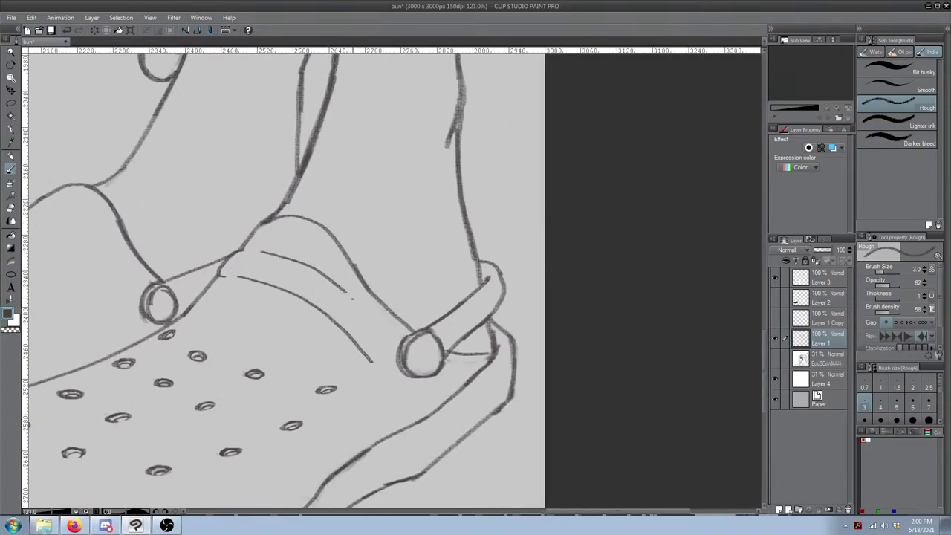
{"action": "left_click_drag", "start_coordinate": [372, 362], "coordinate": [481, 255]}
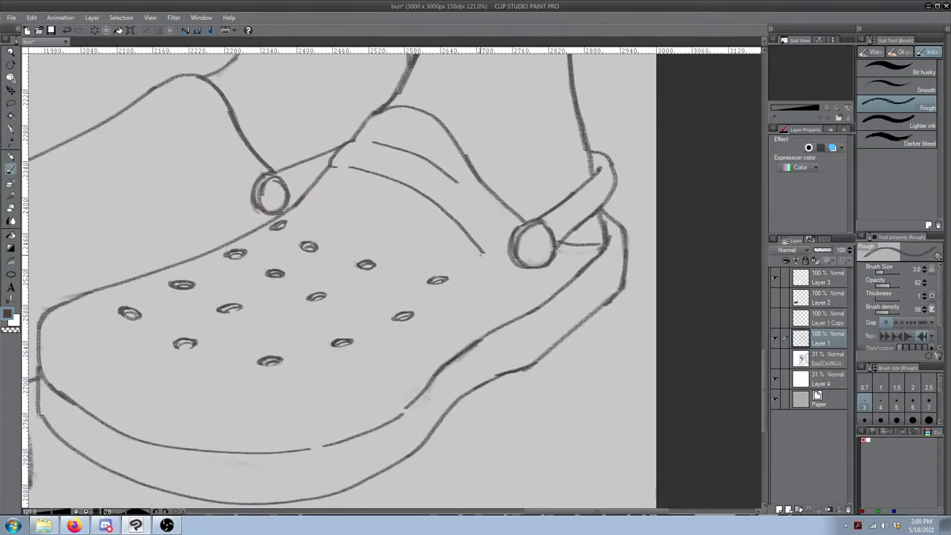
Step: Add short dashes joining the lower contour line to the shoe's far edge, undoing the extra parallel stroke
{"action": "left_click_drag", "start_coordinate": [354, 211], "coordinate": [353, 212]}
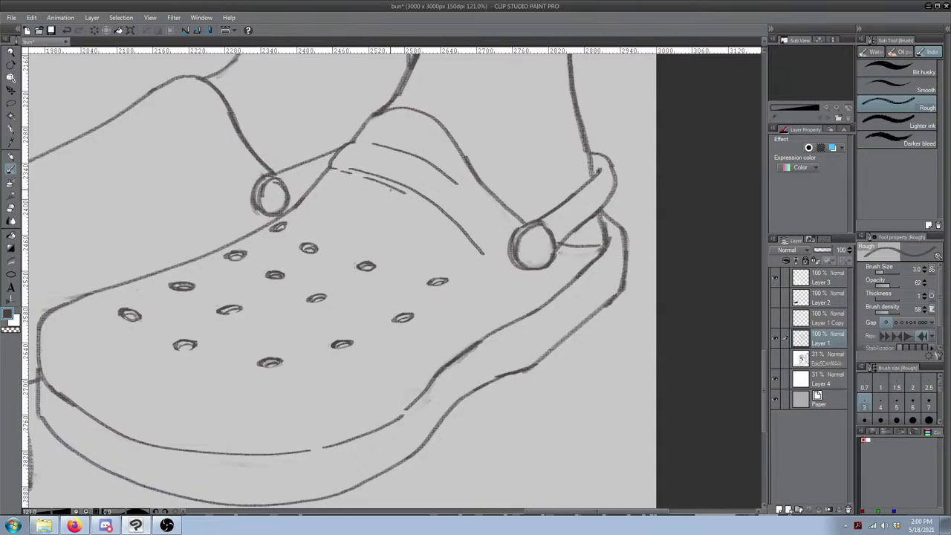
{"action": "left_click_drag", "start_coordinate": [372, 178], "coordinate": [418, 200]}
{"action": "key", "text": "ctrl+z"}
Step: Draw a fine parallel line just beneath the lower contour line with the Smooth brush, undoing uneven attempts
{"action": "left_click", "coordinate": [918, 87]}
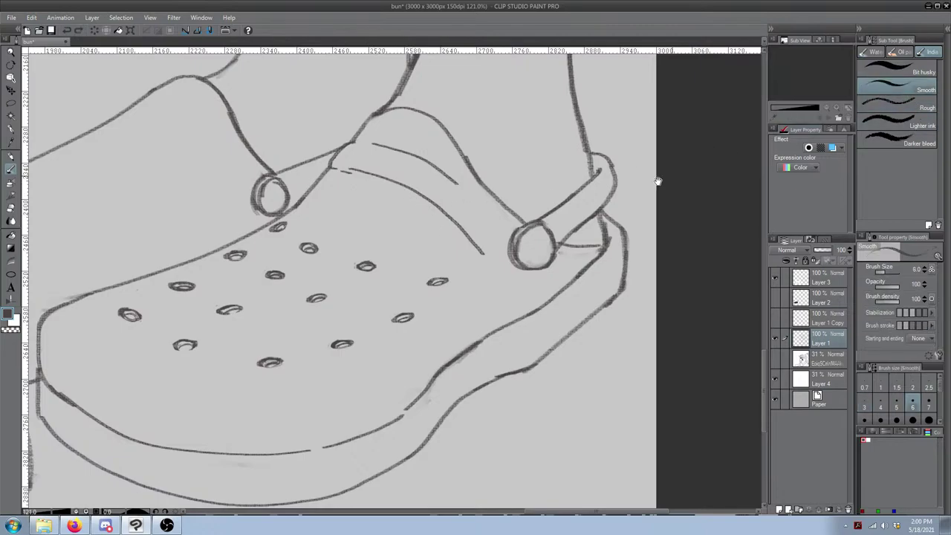
{"action": "left_click_drag", "start_coordinate": [703, 168], "coordinate": [644, 187]}
{"action": "left_click_drag", "start_coordinate": [295, 193], "coordinate": [322, 201]}
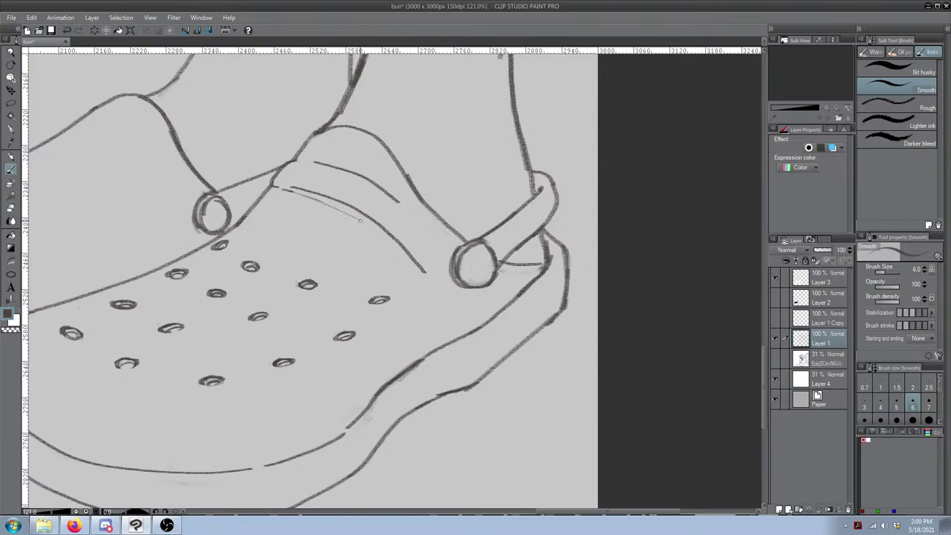
{"action": "mouse_move", "coordinate": [361, 219]}
{"action": "left_mouse_down"}
{"action": "mouse_move", "coordinate": [393, 244]}
{"action": "mouse_move", "coordinate": [382, 231]}
{"action": "mouse_move", "coordinate": [368, 226]}
{"action": "mouse_move", "coordinate": [411, 266]}
{"action": "left_mouse_up"}
{"action": "key", "text": "ctrl+z"}
{"action": "key", "text": "ctrl+z"}
{"action": "left_click_drag", "start_coordinate": [370, 225], "coordinate": [400, 256]}
{"action": "key", "text": "ctrl+z"}
{"action": "left_click_drag", "start_coordinate": [372, 228], "coordinate": [395, 252]}
{"action": "left_click_drag", "start_coordinate": [369, 232], "coordinate": [366, 246]}
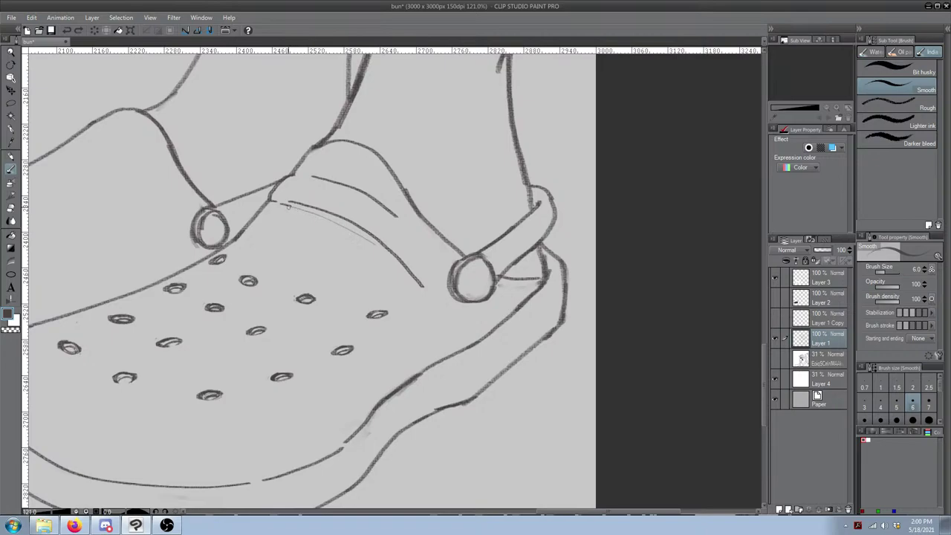
Step: Rework the fine parallel line along the lower contour toward the strap button, undoing the misplaced strokes
{"action": "left_click_drag", "start_coordinate": [284, 205], "coordinate": [367, 240]}
{"action": "left_click_drag", "start_coordinate": [302, 210], "coordinate": [388, 246]}
{"action": "key", "text": "ctrl+z"}
{"action": "left_click_drag", "start_coordinate": [307, 212], "coordinate": [390, 260]}
{"action": "key", "text": "ctrl+z"}
{"action": "left_click_drag", "start_coordinate": [335, 221], "coordinate": [423, 287]}
Step: Erase most of the fine parallel line beneath the lower contour and undo the replacement stroke
{"action": "key", "text": "e"}
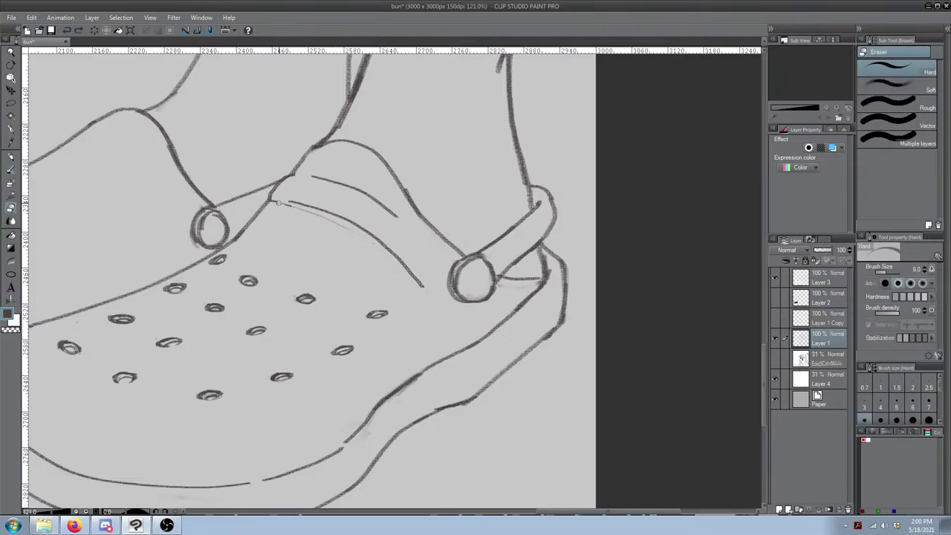
{"action": "left_click_drag", "start_coordinate": [316, 217], "coordinate": [371, 248]}
{"action": "left_click_drag", "start_coordinate": [406, 287], "coordinate": [389, 278]}
{"action": "key", "text": "b"}
{"action": "mouse_move", "coordinate": [355, 229]}
{"action": "left_mouse_down"}
{"action": "mouse_move", "coordinate": [371, 247]}
{"action": "mouse_move", "coordinate": [359, 233]}
{"action": "mouse_move", "coordinate": [387, 266]}
{"action": "left_mouse_up"}
{"action": "key", "text": "ctrl+z"}
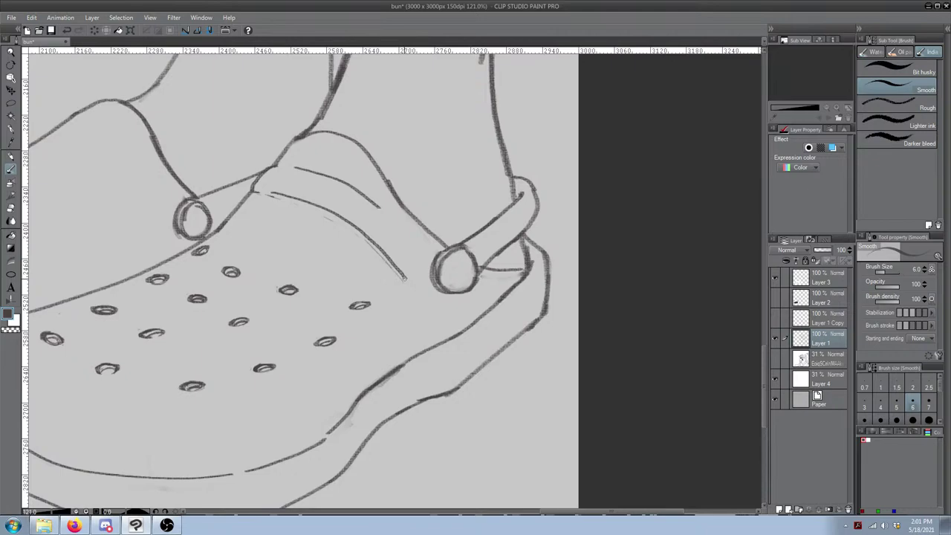
Step: Extend the lower contour line farther down beside the strap button with the Rough brush, undoing failed strokes
{"action": "left_click_drag", "start_coordinate": [393, 268], "coordinate": [419, 297]}
{"action": "key", "text": "ctrl+z"}
{"action": "key", "text": "ctrl+z"}
{"action": "left_click", "coordinate": [899, 128]}
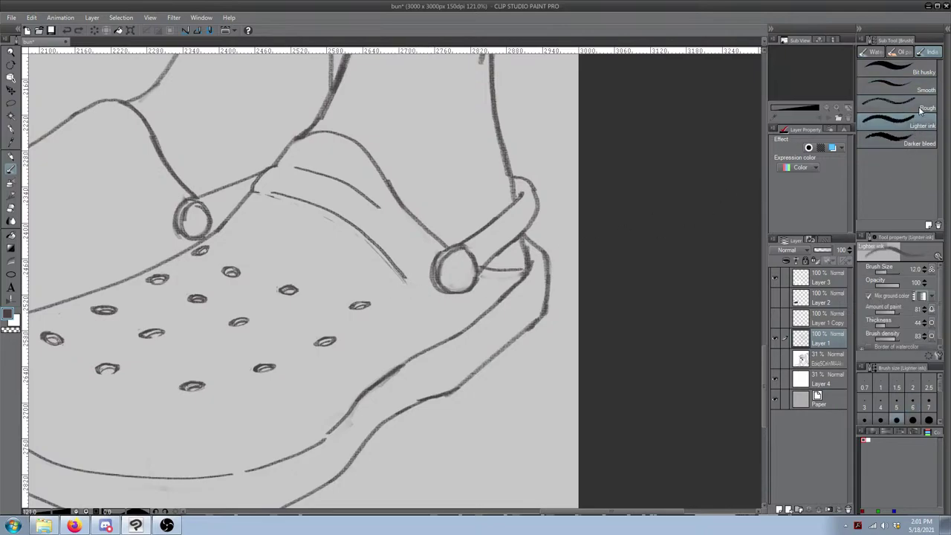
{"action": "left_click", "coordinate": [894, 108]}
{"action": "mouse_move", "coordinate": [403, 276]}
{"action": "left_mouse_down"}
{"action": "mouse_move", "coordinate": [424, 306]}
{"action": "mouse_move", "coordinate": [415, 296]}
{"action": "left_mouse_up"}
{"action": "key", "text": "ctrl+z"}
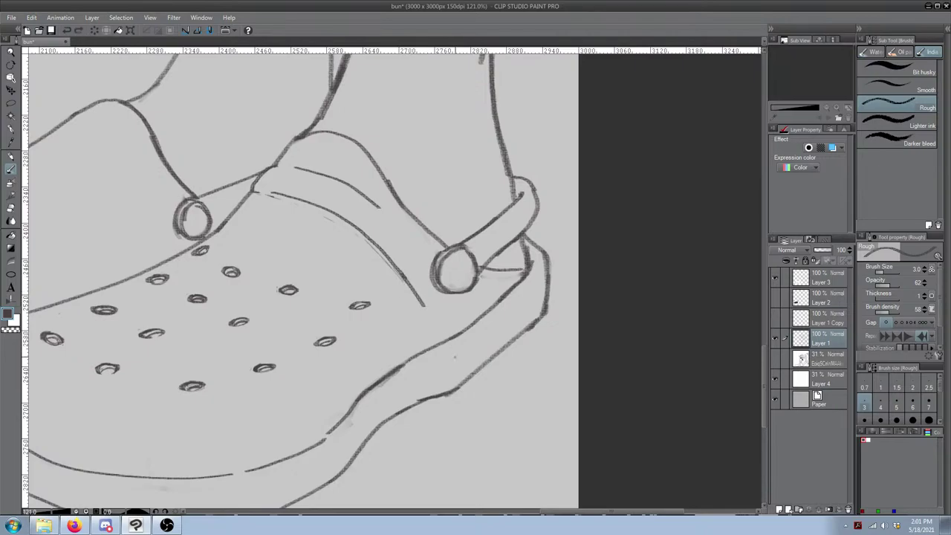
{"action": "key", "text": "alt+Tab"}
{"action": "key", "text": "alt+Tab"}
{"action": "key", "text": "alt+Tab"}
{"action": "key", "text": "alt+Tab"}
{"action": "key", "text": "alt+Tab"}
{"action": "key", "text": "alt+Tab"}
{"action": "key", "text": "alt+Tab"}
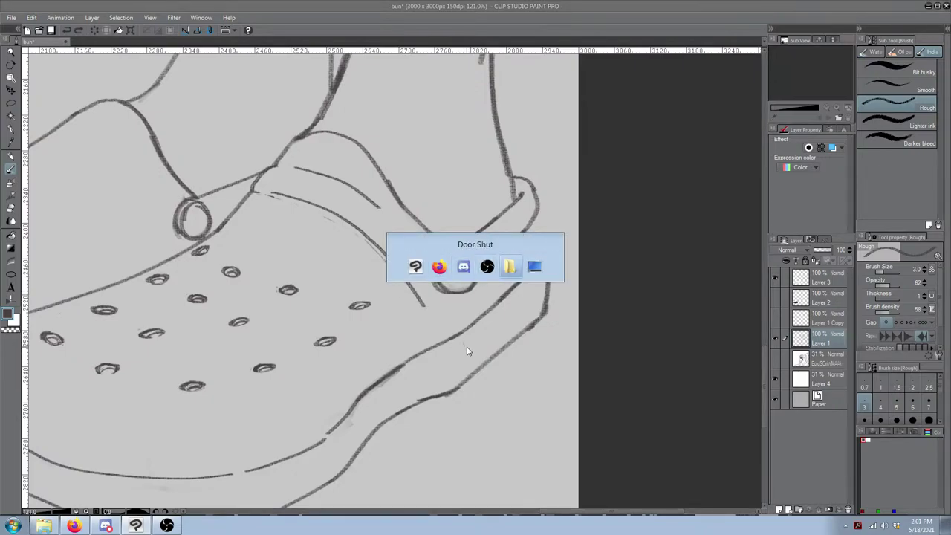
{"action": "key", "text": "alt+shift+Tab"}
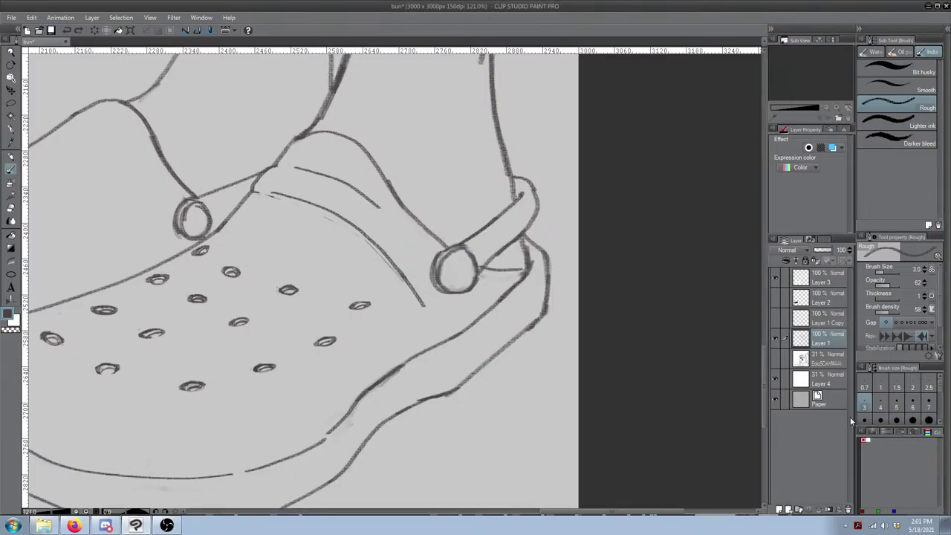
Step: Show Layer 2 and Layer 1 Copy and compare the front shoe with the rest of the drawing
{"action": "left_click", "coordinate": [776, 299]}
{"action": "left_click_drag", "start_coordinate": [248, 464], "coordinate": [634, 400]}
{"action": "mouse_move", "coordinate": [312, 369]}
{"action": "left_mouse_down"}
{"action": "mouse_move", "coordinate": [594, 308]}
{"action": "mouse_move", "coordinate": [616, 399]}
{"action": "mouse_move", "coordinate": [669, 390]}
{"action": "mouse_move", "coordinate": [525, 382]}
{"action": "mouse_move", "coordinate": [533, 331]}
{"action": "mouse_move", "coordinate": [383, 327]}
{"action": "left_mouse_up"}
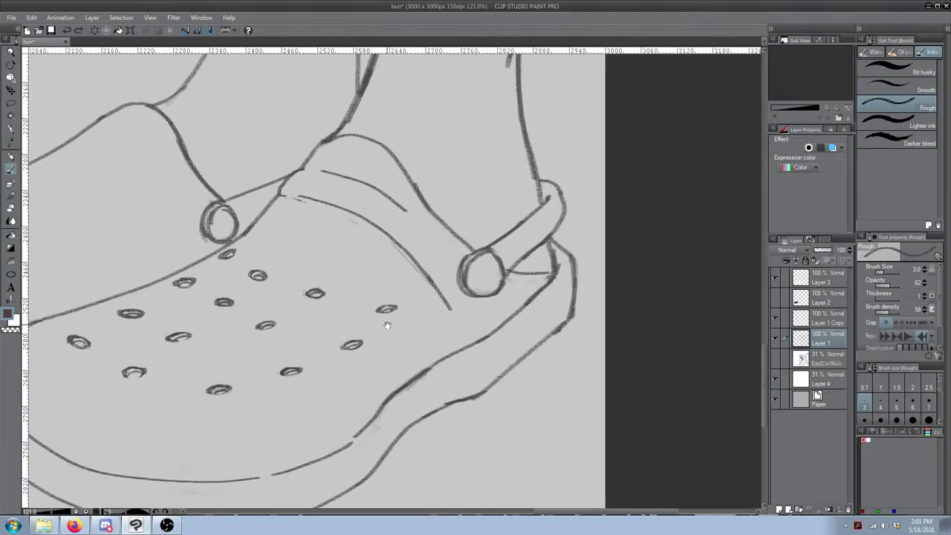
{"action": "left_click_drag", "start_coordinate": [441, 263], "coordinate": [645, 260]}
{"action": "left_click_drag", "start_coordinate": [202, 323], "coordinate": [664, 334]}
{"action": "mouse_move", "coordinate": [359, 317]}
{"action": "left_mouse_down"}
{"action": "mouse_move", "coordinate": [591, 310]}
{"action": "mouse_move", "coordinate": [111, 312]}
{"action": "left_mouse_up"}
{"action": "left_click_drag", "start_coordinate": [588, 320], "coordinate": [120, 337]}
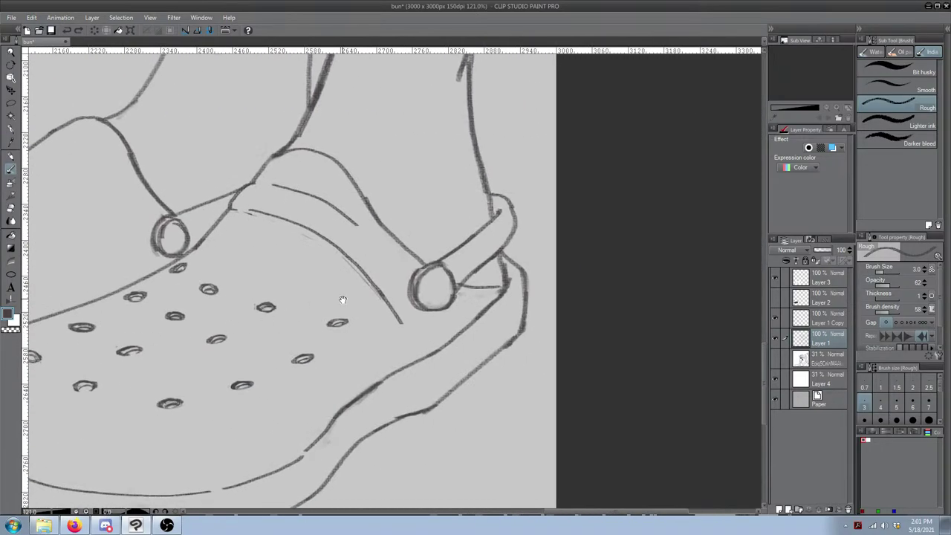
Step: Extend the upper contour line of the front shoe down to the strap button with the Rough brush
{"action": "key", "text": "e"}
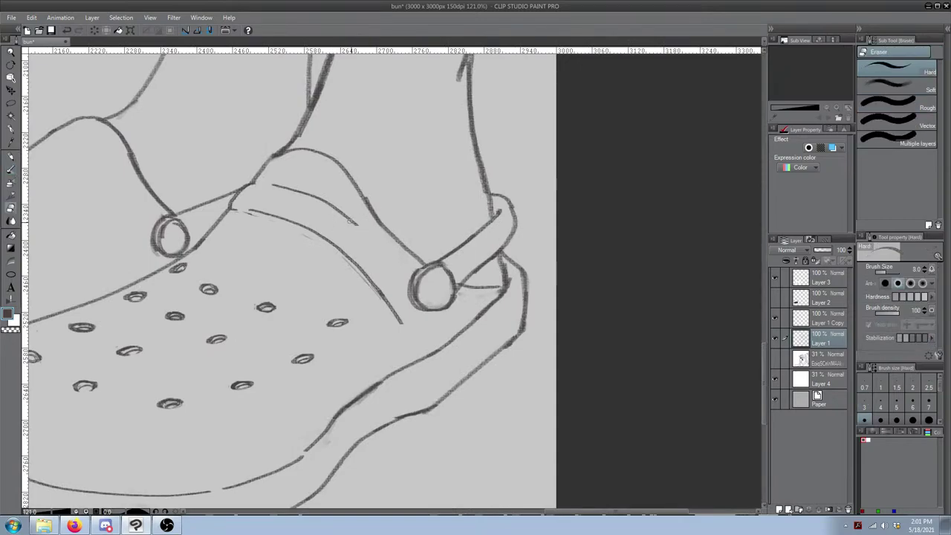
{"action": "key", "text": "b"}
{"action": "left_click_drag", "start_coordinate": [355, 222], "coordinate": [407, 270]}
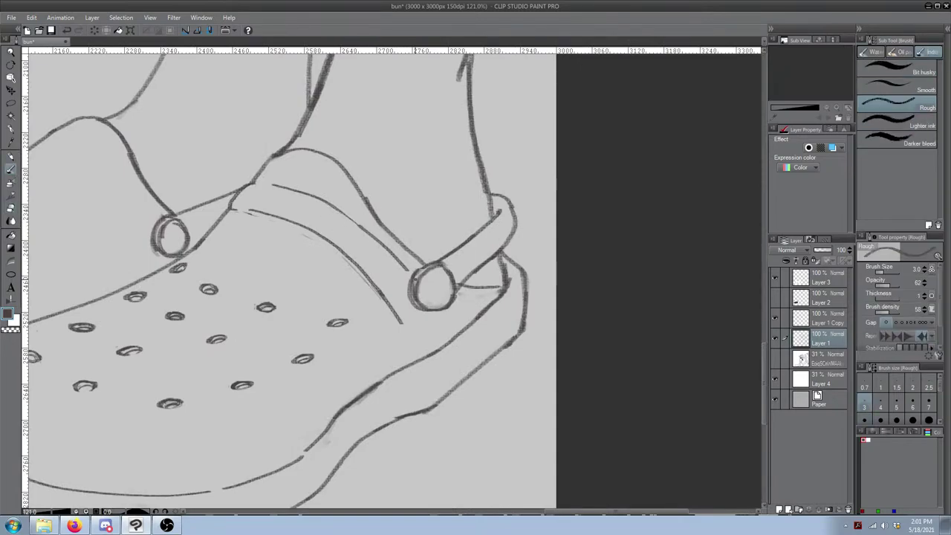
{"action": "key", "text": "e"}
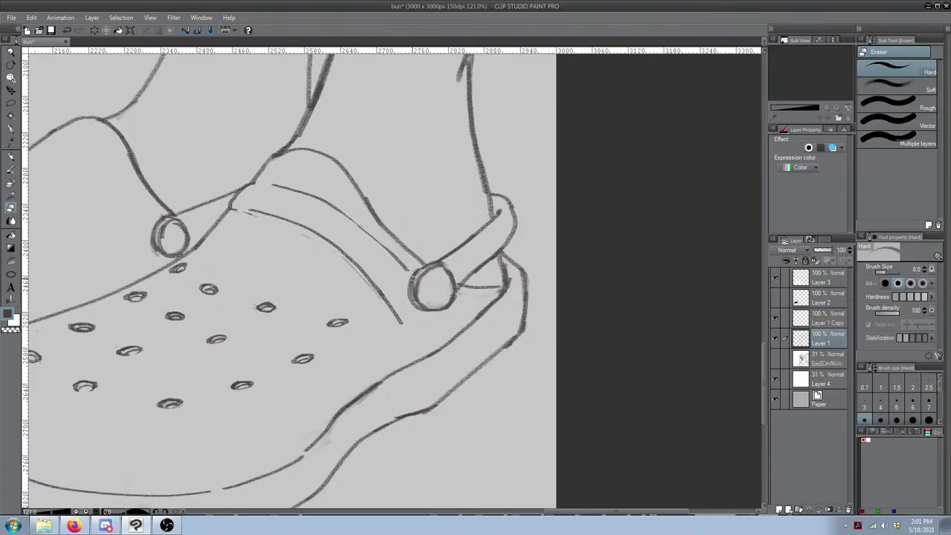
{"action": "key", "text": "b"}
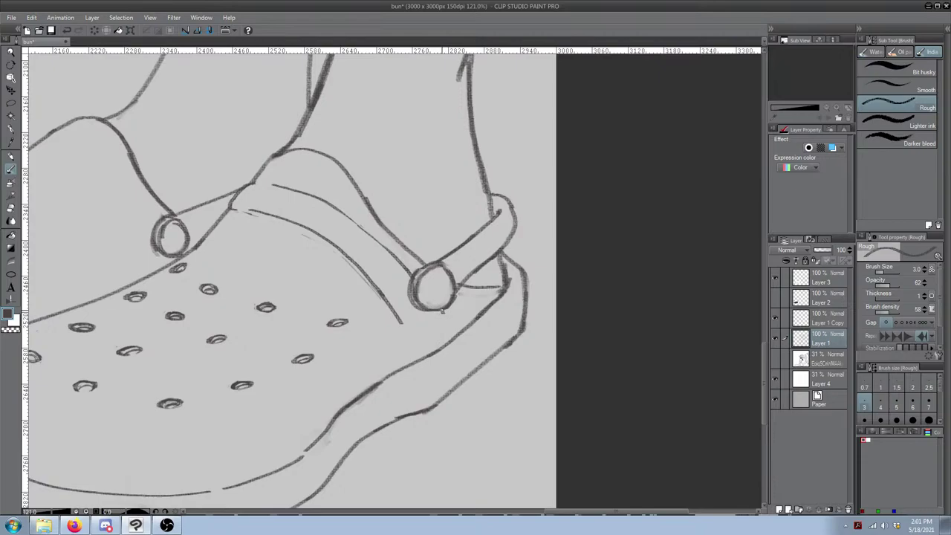
Step: Try to extend the lower contour line past its end below the strap button, undoing the stroke
{"action": "left_click_drag", "start_coordinate": [390, 373], "coordinate": [486, 249]}
{"action": "key", "text": "e"}
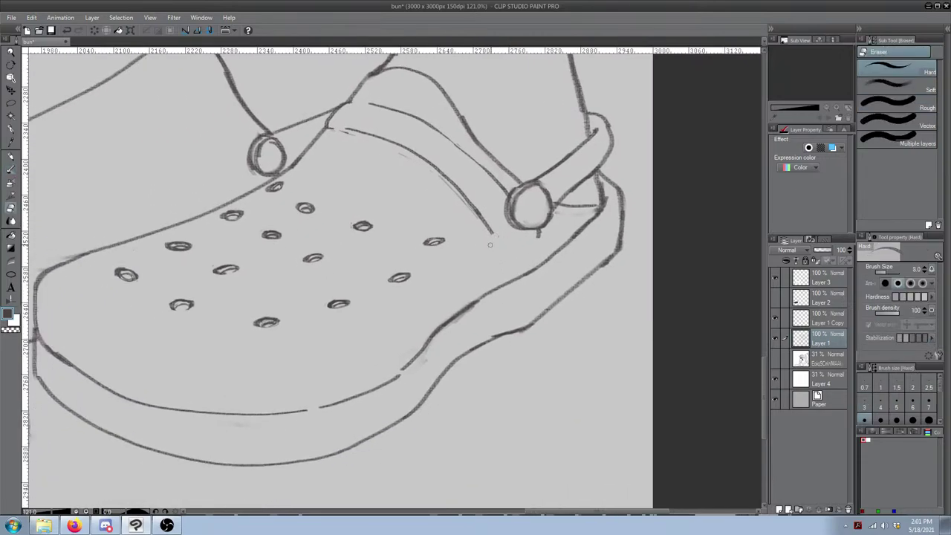
{"action": "key", "text": "b"}
{"action": "mouse_move", "coordinate": [491, 233]}
{"action": "left_mouse_down"}
{"action": "mouse_move", "coordinate": [367, 325]}
{"action": "mouse_move", "coordinate": [522, 251]}
{"action": "left_mouse_up"}
{"action": "key", "text": "ctrl+z"}
Step: Draw a curved contour line from beneath the strap button along the shoe's side, undoing failed strokes
{"action": "left_click_drag", "start_coordinate": [331, 311], "coordinate": [732, 219]}
{"action": "mouse_move", "coordinate": [479, 277]}
{"action": "left_mouse_down"}
{"action": "mouse_move", "coordinate": [760, 354]}
{"action": "mouse_move", "coordinate": [274, 399]}
{"action": "left_mouse_up"}
{"action": "left_click_drag", "start_coordinate": [758, 279], "coordinate": [494, 326]}
{"action": "key", "text": "e"}
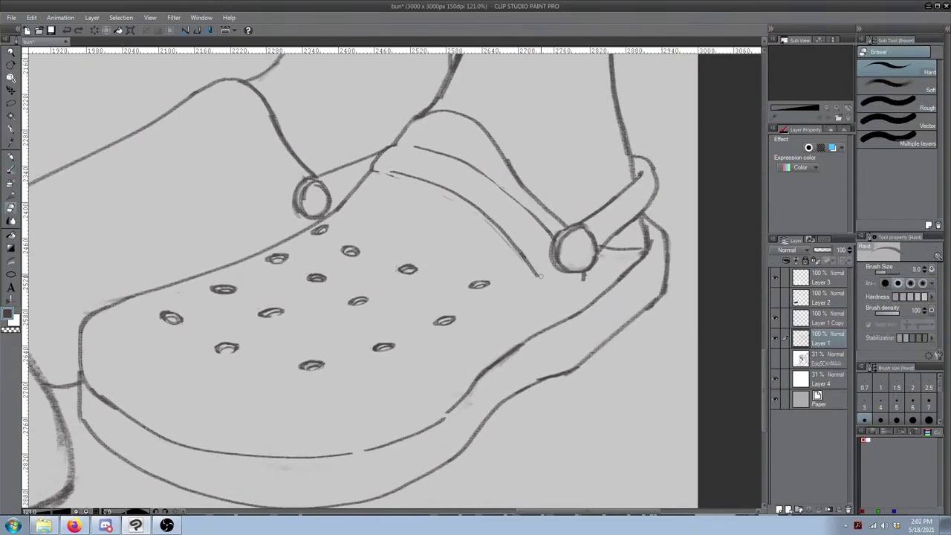
{"action": "key", "text": "b"}
{"action": "left_click_drag", "start_coordinate": [584, 272], "coordinate": [540, 321]}
{"action": "key", "text": "ctrl+z"}
{"action": "key", "text": "ctrl+z"}
{"action": "mouse_move", "coordinate": [616, 260]}
{"action": "left_mouse_down"}
{"action": "mouse_move", "coordinate": [606, 275]}
{"action": "mouse_move", "coordinate": [520, 320]}
{"action": "left_mouse_up"}
{"action": "key", "text": "ctrl+z"}
{"action": "mouse_move", "coordinate": [614, 253]}
{"action": "left_mouse_down"}
{"action": "mouse_move", "coordinate": [595, 280]}
{"action": "mouse_move", "coordinate": [525, 320]}
{"action": "mouse_move", "coordinate": [467, 373]}
{"action": "mouse_move", "coordinate": [568, 315]}
{"action": "left_mouse_up"}
Step: Continue the inner contour around the toe in broken strokes that run parallel to the upper's lower edge
{"action": "left_click_drag", "start_coordinate": [502, 343], "coordinate": [713, 322]}
{"action": "mouse_move", "coordinate": [321, 329]}
{"action": "left_mouse_down"}
{"action": "mouse_move", "coordinate": [639, 310]}
{"action": "mouse_move", "coordinate": [807, 317]}
{"action": "mouse_move", "coordinate": [190, 351]}
{"action": "left_mouse_up"}
{"action": "mouse_move", "coordinate": [642, 351]}
{"action": "left_mouse_down"}
{"action": "mouse_move", "coordinate": [561, 361]}
{"action": "mouse_move", "coordinate": [556, 342]}
{"action": "mouse_move", "coordinate": [380, 350]}
{"action": "mouse_move", "coordinate": [323, 330]}
{"action": "left_mouse_up"}
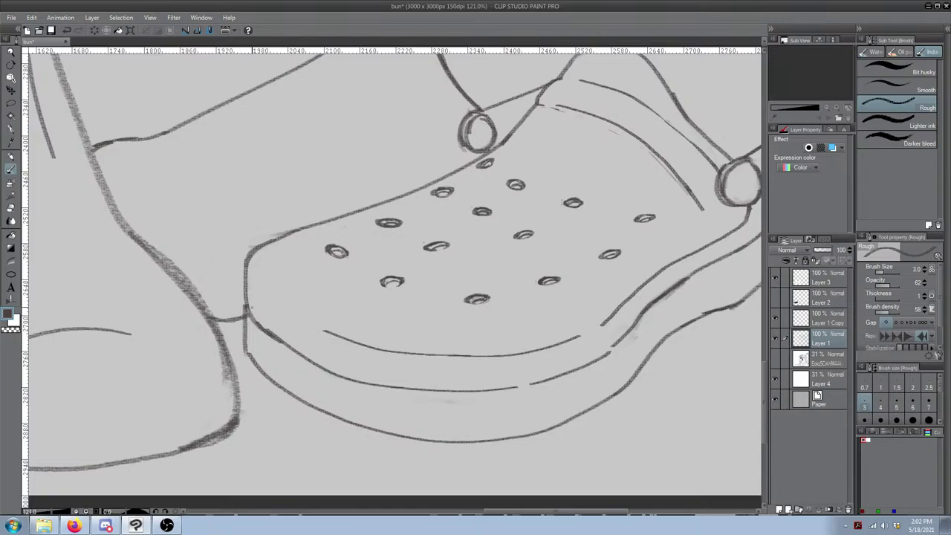
{"action": "left_click_drag", "start_coordinate": [257, 278], "coordinate": [308, 315]}
{"action": "mouse_move", "coordinate": [538, 306]}
{"action": "left_mouse_down"}
{"action": "mouse_move", "coordinate": [518, 302]}
{"action": "mouse_move", "coordinate": [361, 337]}
{"action": "left_mouse_up"}
{"action": "left_click_drag", "start_coordinate": [228, 311], "coordinate": [336, 332]}
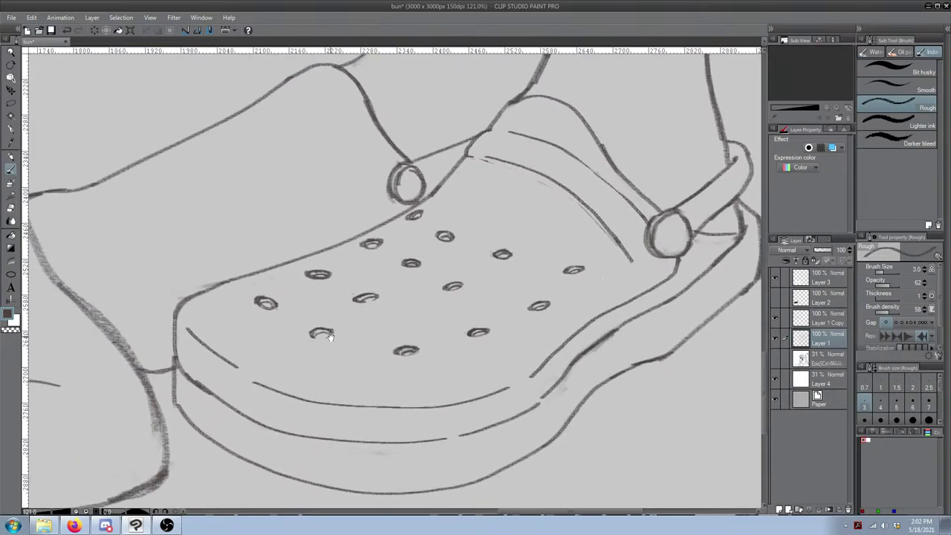
Step: Erase the rough marks at the upper corner of the toe and redraw the outline there with the Rough brush
{"action": "left_click_drag", "start_coordinate": [212, 306], "coordinate": [253, 260]}
{"action": "mouse_move", "coordinate": [221, 296]}
{"action": "left_mouse_down"}
{"action": "mouse_move", "coordinate": [540, 314]}
{"action": "mouse_move", "coordinate": [448, 359]}
{"action": "left_mouse_up"}
{"action": "mouse_move", "coordinate": [701, 302]}
{"action": "left_mouse_down"}
{"action": "mouse_move", "coordinate": [446, 315]}
{"action": "mouse_move", "coordinate": [333, 343]}
{"action": "left_mouse_up"}
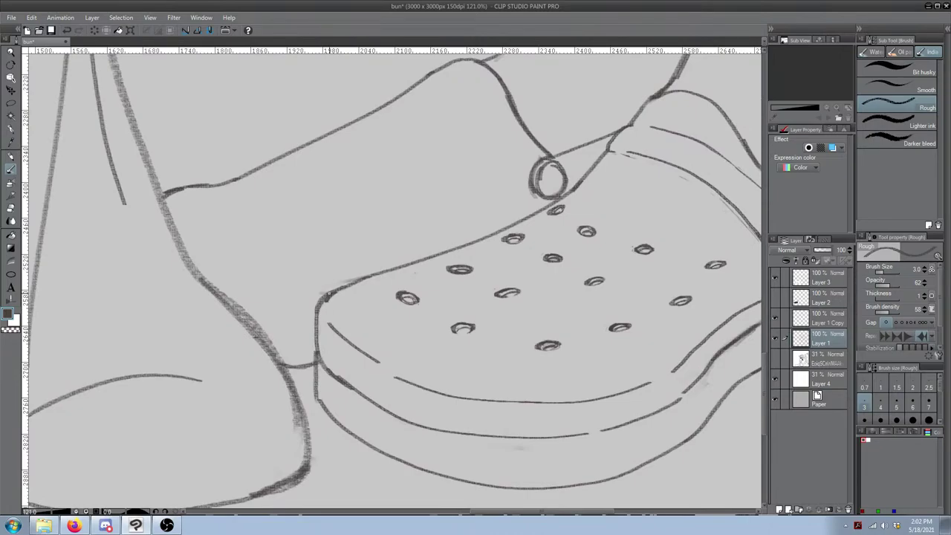
{"action": "key", "text": "e"}
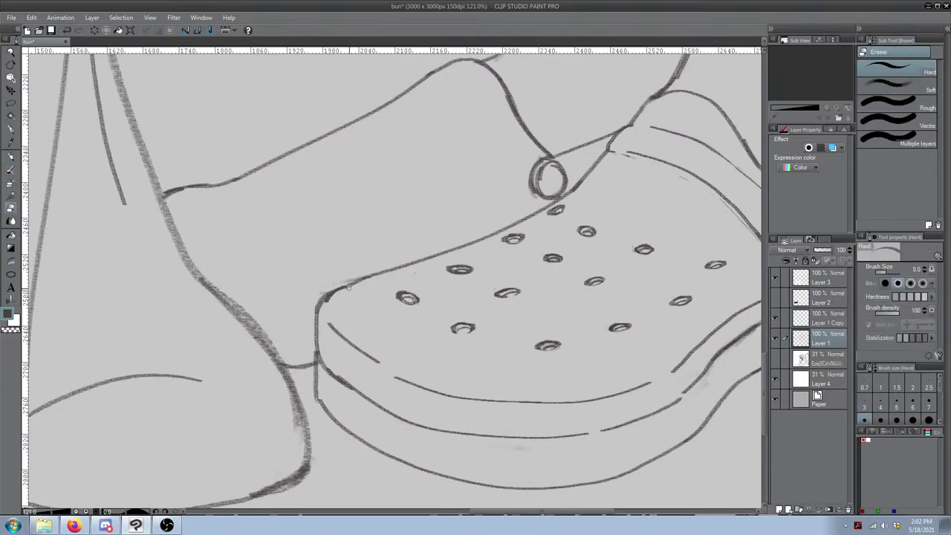
{"action": "left_click_drag", "start_coordinate": [351, 285], "coordinate": [329, 301]}
{"action": "key", "text": "b"}
{"action": "left_click_drag", "start_coordinate": [340, 288], "coordinate": [403, 268]}
{"action": "key", "text": "ctrl+z"}
{"action": "left_click_drag", "start_coordinate": [339, 288], "coordinate": [403, 268]}
{"action": "left_click_drag", "start_coordinate": [554, 281], "coordinate": [457, 298]}
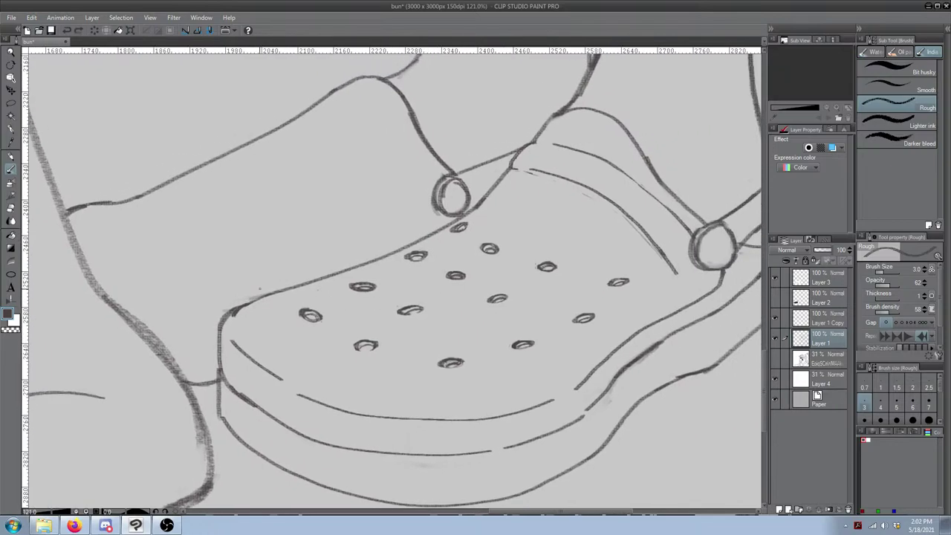
{"action": "key", "text": "e"}
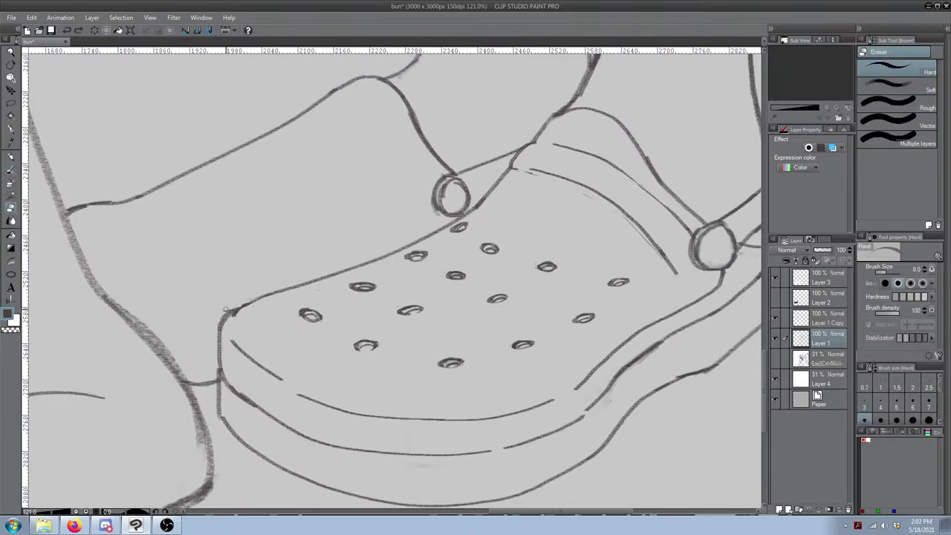
Step: Erase the inner side contour between the strap button and the toe, enlarging the Hard eraser to 60
{"action": "left_click_drag", "start_coordinate": [461, 333], "coordinate": [492, 329]}
{"action": "left_click_drag", "start_coordinate": [364, 330], "coordinate": [282, 327]}
{"action": "mouse_move", "coordinate": [220, 359]}
{"action": "left_mouse_down"}
{"action": "mouse_move", "coordinate": [296, 342]}
{"action": "mouse_move", "coordinate": [654, 325]}
{"action": "mouse_move", "coordinate": [218, 349]}
{"action": "left_mouse_up"}
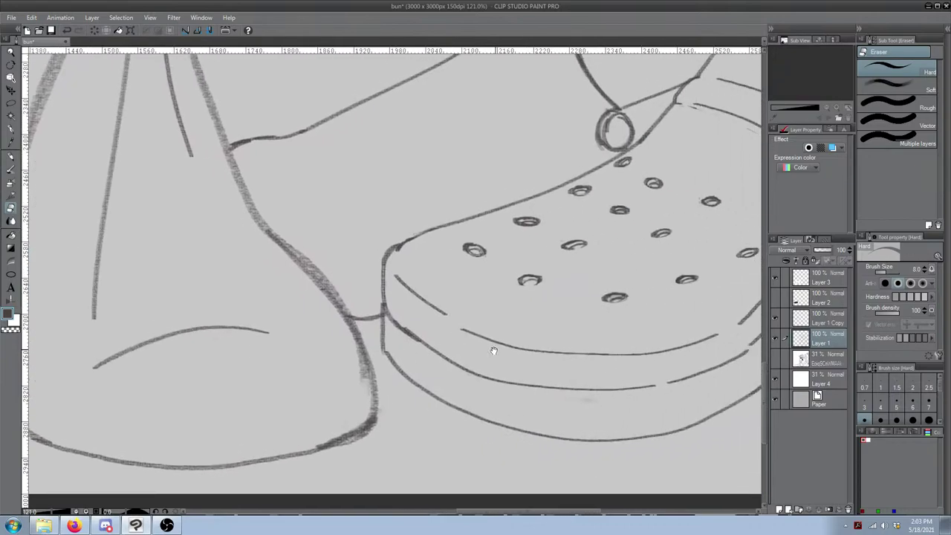
{"action": "left_click_drag", "start_coordinate": [493, 346], "coordinate": [211, 363]}
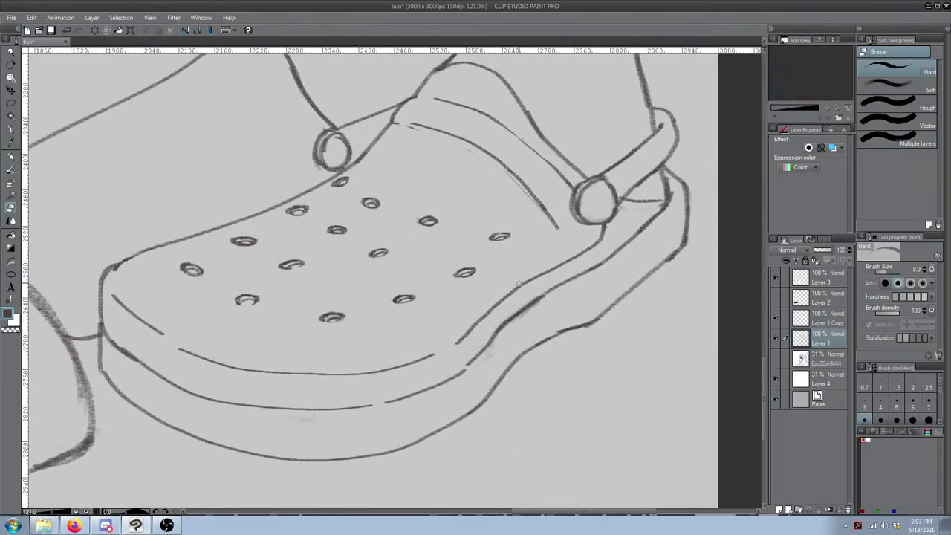
{"action": "mouse_move", "coordinate": [591, 242]}
{"action": "left_mouse_down"}
{"action": "mouse_move", "coordinate": [601, 236]}
{"action": "mouse_move", "coordinate": [484, 294]}
{"action": "mouse_move", "coordinate": [471, 315]}
{"action": "mouse_move", "coordinate": [501, 300]}
{"action": "left_mouse_up"}
{"action": "key", "text": "bracketright"}
{"action": "key", "text": "bracketright"}
{"action": "key", "text": "bracketright"}
{"action": "key", "text": "bracketright"}
{"action": "key", "text": "bracketright"}
{"action": "key", "text": "bracketright"}
{"action": "key", "text": "bracketright"}
{"action": "key", "text": "bracketright"}
{"action": "key", "text": "bracketright"}
{"action": "key", "text": "bracketright"}
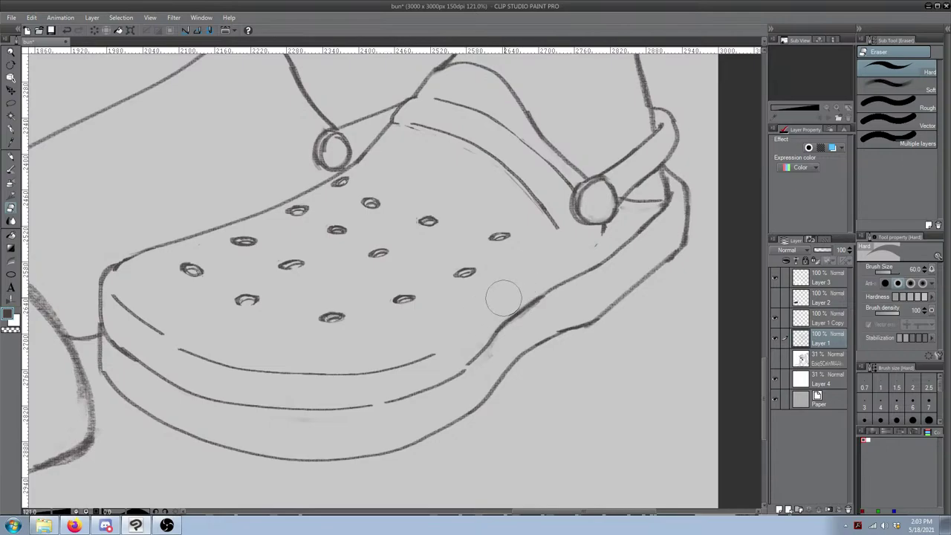
Step: Redraw the inner side contour closer to the shoe's holes, rising toward the end of the lower contour line
{"action": "key", "text": "p"}
{"action": "mouse_move", "coordinate": [556, 227]}
{"action": "left_mouse_down"}
{"action": "mouse_move", "coordinate": [535, 268]}
{"action": "mouse_move", "coordinate": [442, 341]}
{"action": "mouse_move", "coordinate": [553, 253]}
{"action": "mouse_move", "coordinate": [755, 213]}
{"action": "left_mouse_up"}
{"action": "key", "text": "ctrl+z"}
{"action": "key", "text": "e"}
{"action": "mouse_move", "coordinate": [498, 290]}
{"action": "left_mouse_down"}
{"action": "mouse_move", "coordinate": [616, 282]}
{"action": "mouse_move", "coordinate": [550, 312]}
{"action": "mouse_move", "coordinate": [587, 319]}
{"action": "mouse_move", "coordinate": [433, 442]}
{"action": "left_mouse_up"}
{"action": "left_click_drag", "start_coordinate": [553, 344], "coordinate": [320, 382]}
{"action": "left_click_drag", "start_coordinate": [582, 346], "coordinate": [458, 357]}
{"action": "left_click_drag", "start_coordinate": [543, 346], "coordinate": [443, 349]}
{"action": "left_click_drag", "start_coordinate": [555, 318], "coordinate": [538, 321]}
{"action": "key", "text": "b"}
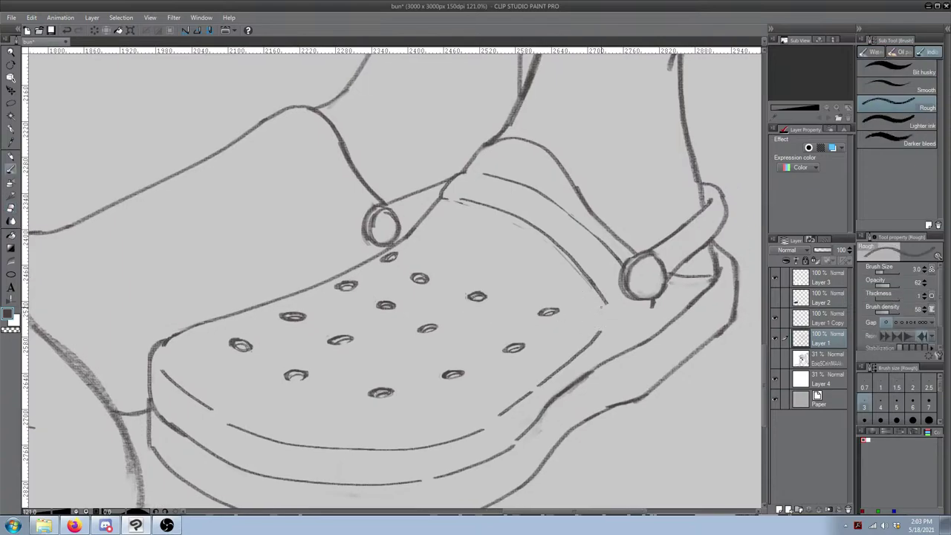
Step: Join the lower contour line to the inner side contour with a rounded corner, undoing and erasing misplaced strokes
{"action": "left_click_drag", "start_coordinate": [605, 302], "coordinate": [593, 332]}
{"action": "key", "text": "ctrl+z"}
{"action": "key", "text": "e"}
{"action": "left_click_drag", "start_coordinate": [600, 299], "coordinate": [607, 314]}
{"action": "key", "text": "b"}
{"action": "key", "text": "e"}
{"action": "mouse_move", "coordinate": [563, 255]}
{"action": "left_mouse_down"}
{"action": "mouse_move", "coordinate": [550, 246]}
{"action": "mouse_move", "coordinate": [605, 292]}
{"action": "mouse_move", "coordinate": [600, 330]}
{"action": "mouse_move", "coordinate": [678, 239]}
{"action": "left_mouse_up"}
{"action": "key", "text": "b"}
{"action": "left_click_drag", "start_coordinate": [571, 191], "coordinate": [473, 282]}
Step: Compare the front shoe's contours and sole edge with the clog reference photo
{"action": "key", "text": "e"}
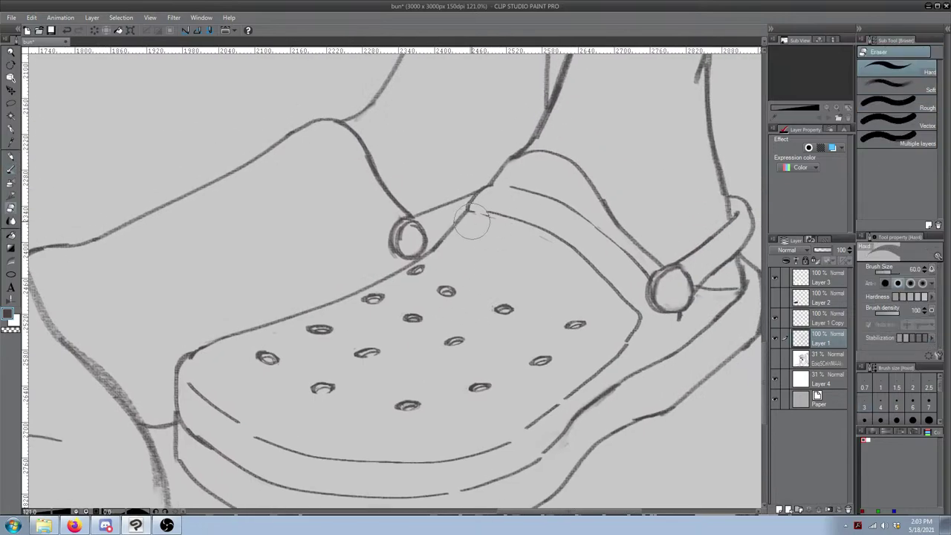
{"action": "left_click_drag", "start_coordinate": [577, 314], "coordinate": [637, 229]}
{"action": "scroll", "coordinate": [358, 314], "scroll_direction": "down", "scroll_amount": 5}
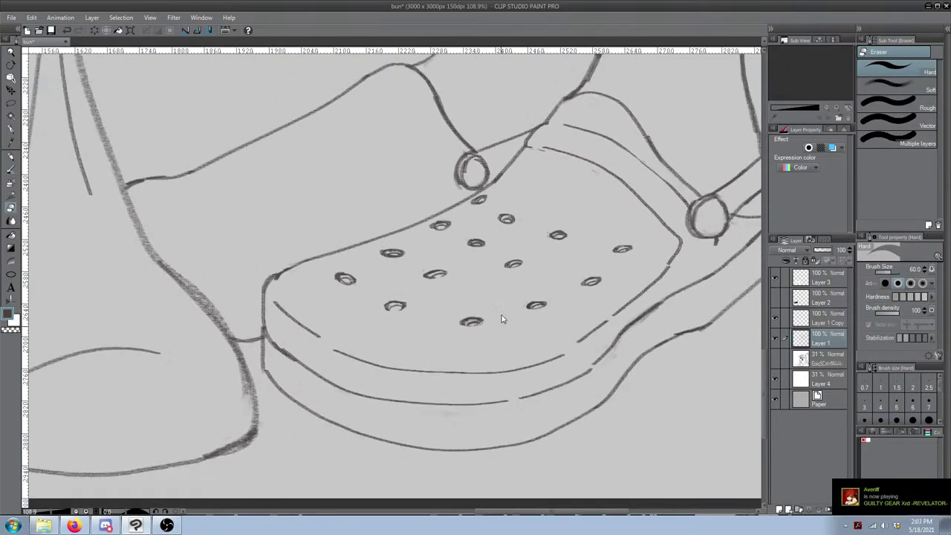
{"action": "left_click_drag", "start_coordinate": [315, 275], "coordinate": [413, 280]}
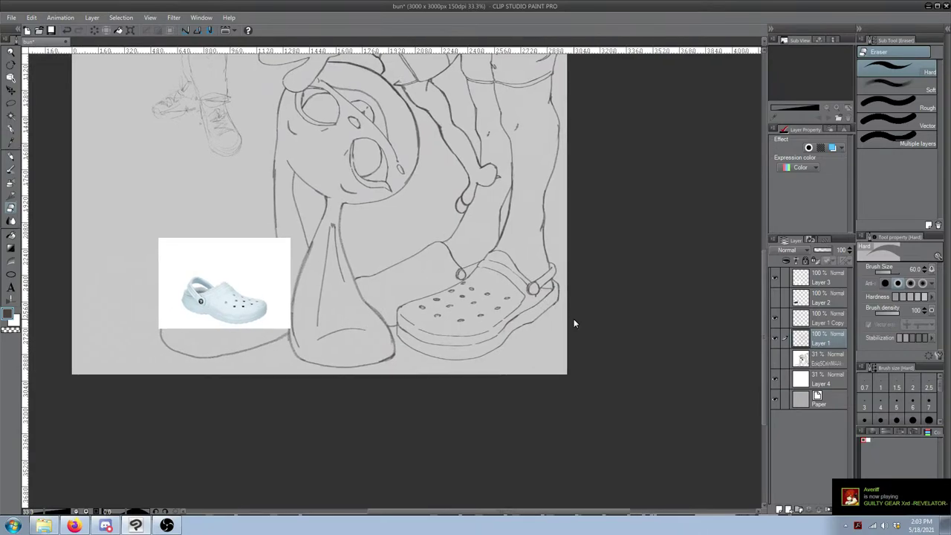
{"action": "scroll", "coordinate": [574, 323], "scroll_direction": "up", "scroll_amount": 1}
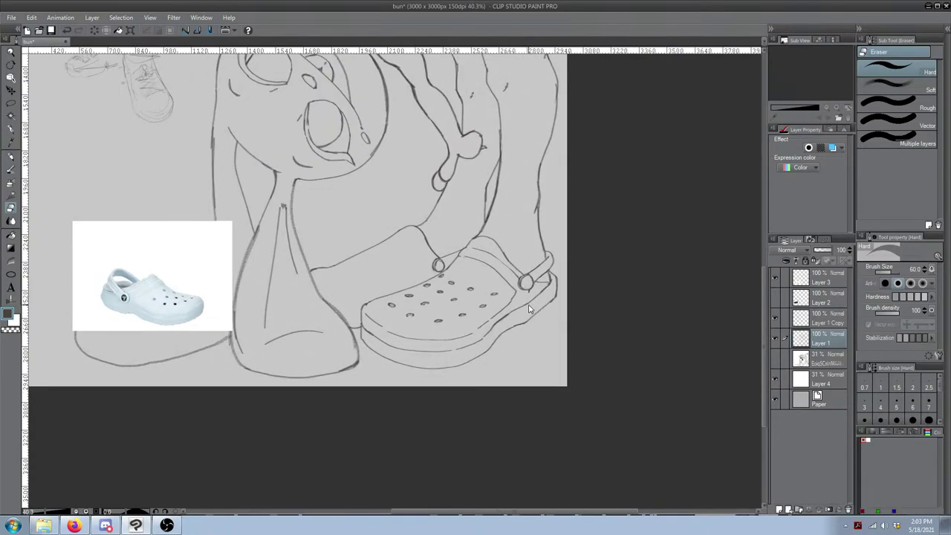
{"action": "scroll", "coordinate": [529, 308], "scroll_direction": "up", "scroll_amount": 3}
{"action": "scroll", "coordinate": [537, 307], "scroll_direction": "down", "scroll_amount": 3}
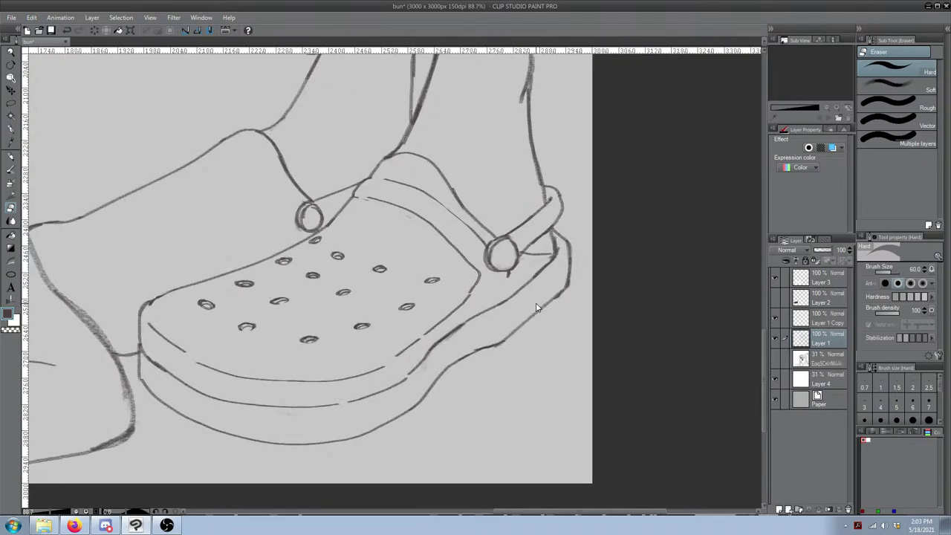
{"action": "left_click_drag", "start_coordinate": [428, 346], "coordinate": [462, 335]}
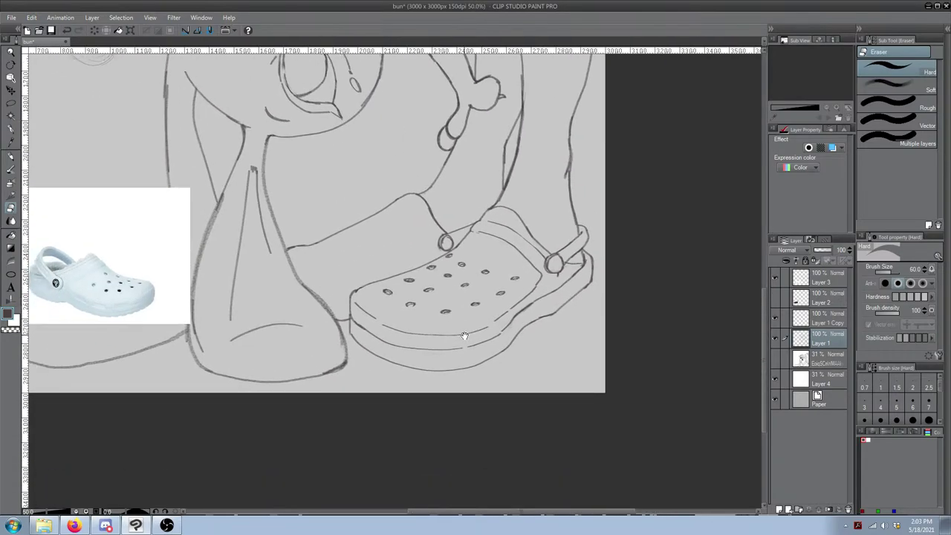
{"action": "scroll", "coordinate": [70, 314], "scroll_direction": "up", "scroll_amount": 4}
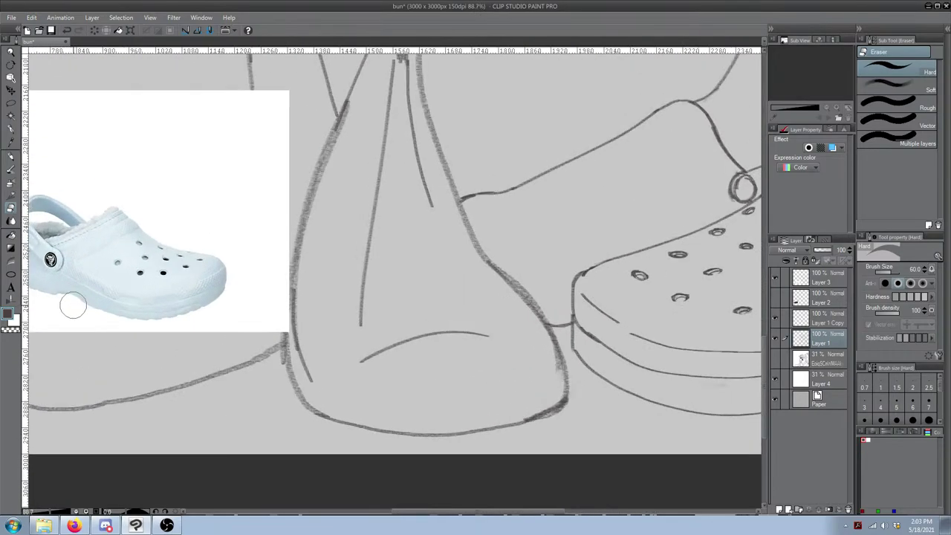
{"action": "left_click_drag", "start_coordinate": [394, 276], "coordinate": [127, 276]}
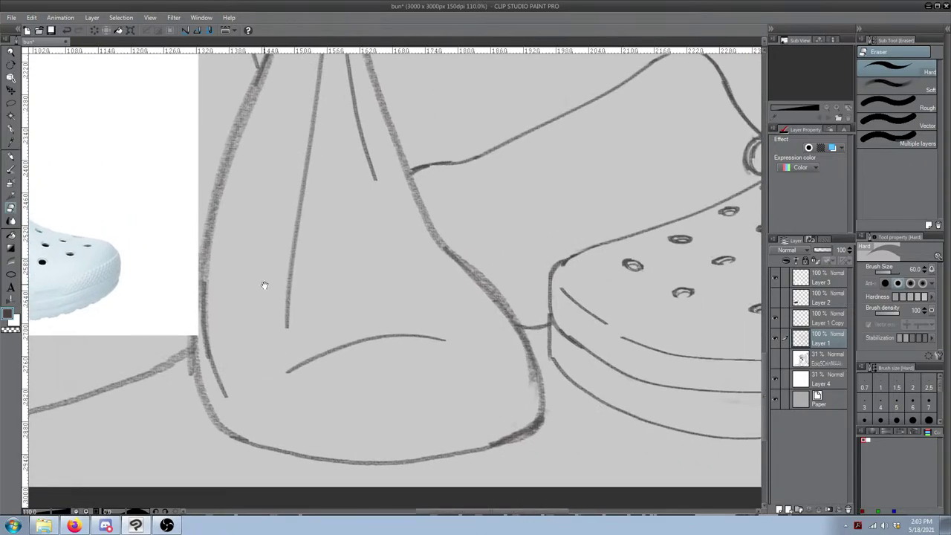
{"action": "left_click_drag", "start_coordinate": [622, 320], "coordinate": [129, 272]}
{"action": "scroll", "coordinate": [453, 263], "scroll_direction": "up", "scroll_amount": 3}
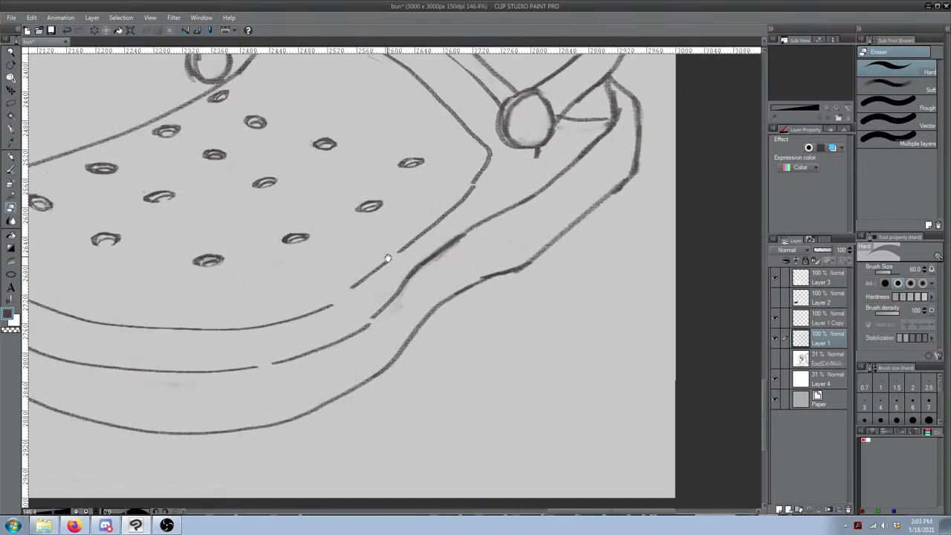
Step: Erase the side stretch of the upper's lower edge and redraw it closer to the inner contour with the Rough brush
{"action": "mouse_move", "coordinate": [367, 318]}
{"action": "left_mouse_down"}
{"action": "mouse_move", "coordinate": [454, 247]}
{"action": "mouse_move", "coordinate": [396, 289]}
{"action": "mouse_move", "coordinate": [392, 305]}
{"action": "mouse_move", "coordinate": [422, 291]}
{"action": "mouse_move", "coordinate": [509, 202]}
{"action": "mouse_move", "coordinate": [541, 189]}
{"action": "left_mouse_up"}
{"action": "key", "text": "b"}
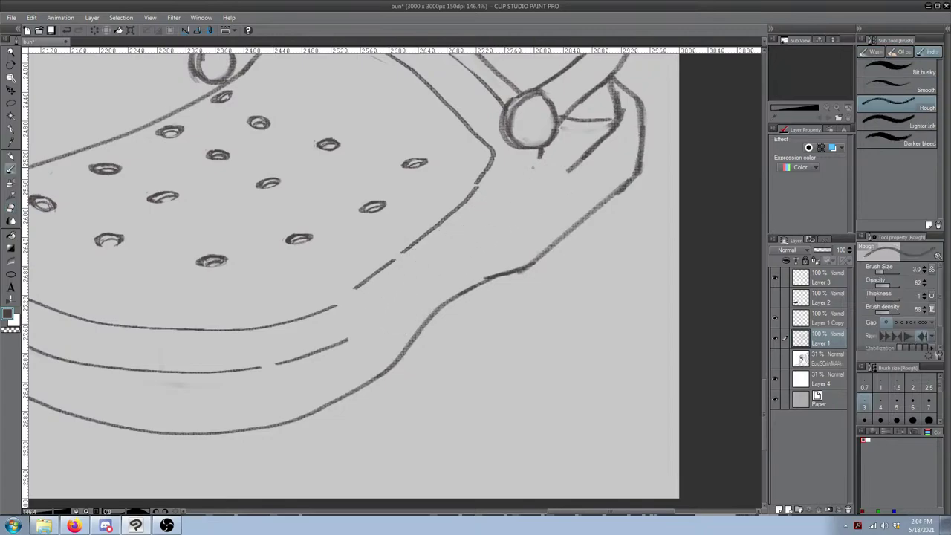
{"action": "mouse_move", "coordinate": [373, 317]}
{"action": "left_mouse_down"}
{"action": "mouse_move", "coordinate": [525, 186]}
{"action": "mouse_move", "coordinate": [550, 194]}
{"action": "left_mouse_up"}
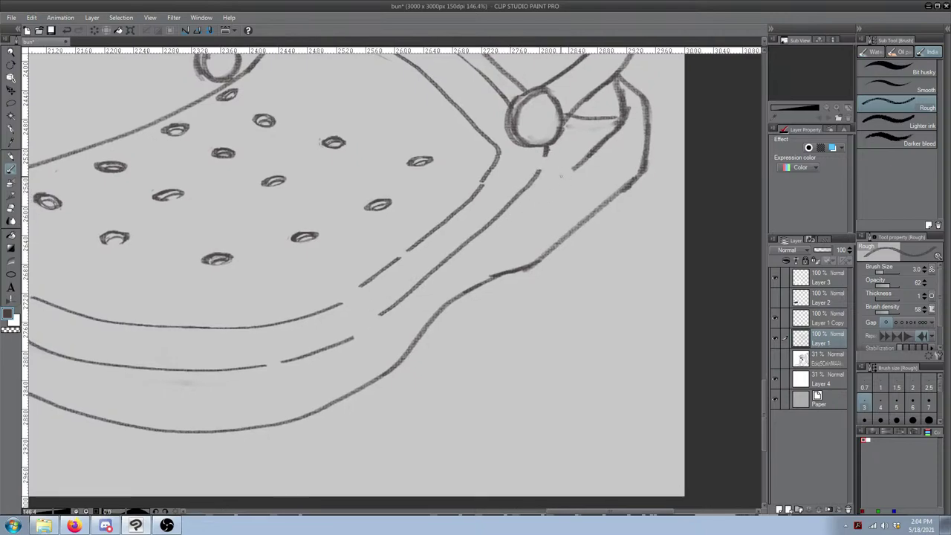
Step: Draw a fine broken line beneath the redrawn side edge with the Smooth brush at size 8, undoing failed strokes
{"action": "left_click", "coordinate": [895, 92]}
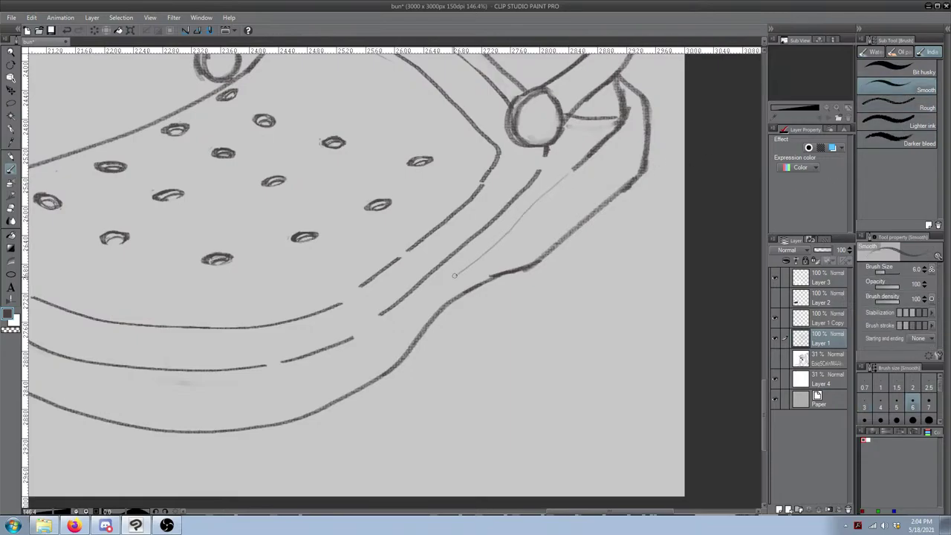
{"action": "key", "text": "ctrl+z"}
{"action": "key", "text": "ctrl+z"}
{"action": "key", "text": "bracketright"}
{"action": "key", "text": "bracketright"}
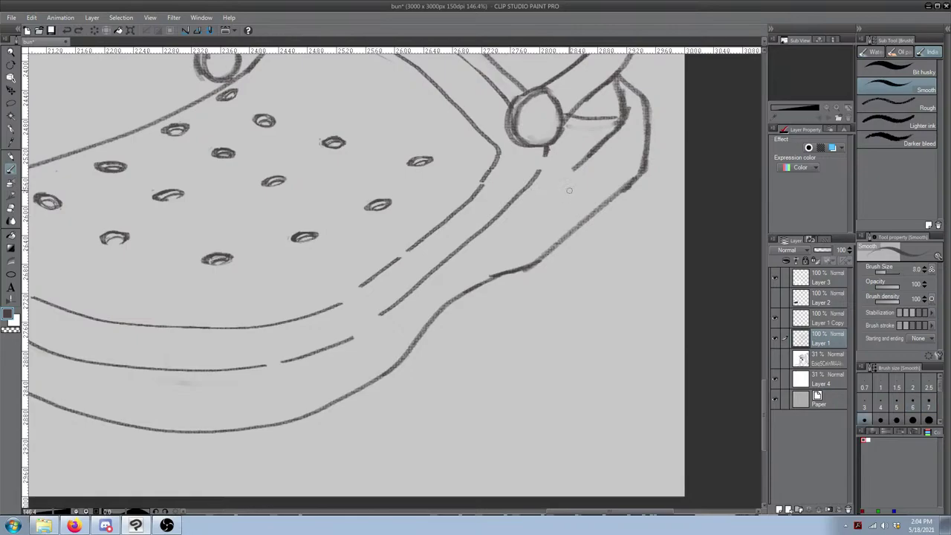
{"action": "left_click_drag", "start_coordinate": [565, 179], "coordinate": [503, 236]}
{"action": "key", "text": "ctrl+z"}
{"action": "left_click_drag", "start_coordinate": [554, 189], "coordinate": [488, 244]}
{"action": "key", "text": "ctrl+z"}
{"action": "left_click_drag", "start_coordinate": [487, 246], "coordinate": [432, 286]}
{"action": "key", "text": "ctrl+z"}
{"action": "left_click_drag", "start_coordinate": [491, 243], "coordinate": [433, 284]}
Step: Draw a short fine line beneath the outer end of the toe's edge with the Smooth brush, undoing misplaced strokes
{"action": "left_click_drag", "start_coordinate": [298, 351], "coordinate": [482, 301]}
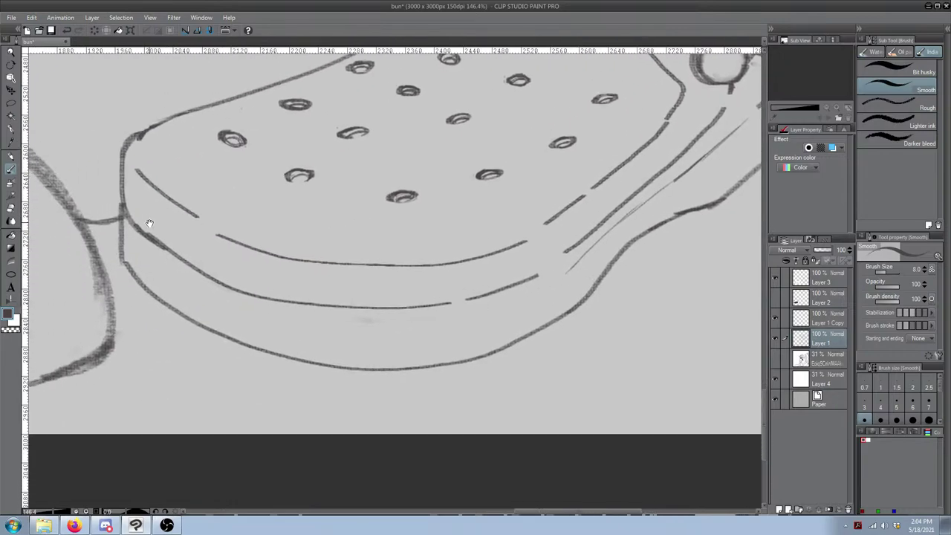
{"action": "key", "text": "e"}
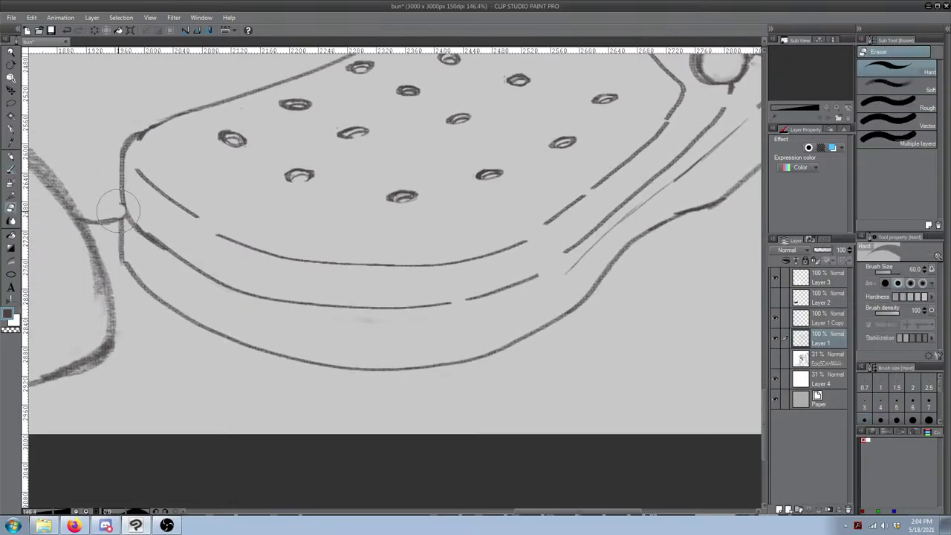
{"action": "key", "text": "bracketleft"}
{"action": "key", "text": "bracketleft"}
{"action": "key", "text": "bracketleft"}
{"action": "key", "text": "bracketleft"}
{"action": "key", "text": "bracketleft"}
{"action": "key", "text": "bracketleft"}
{"action": "key", "text": "b"}
{"action": "mouse_move", "coordinate": [125, 223]}
{"action": "left_mouse_down"}
{"action": "mouse_move", "coordinate": [153, 257]}
{"action": "mouse_move", "coordinate": [136, 242]}
{"action": "mouse_move", "coordinate": [238, 297]}
{"action": "left_mouse_up"}
{"action": "key", "text": "ctrl+z"}
{"action": "key", "text": "ctrl+z"}
Step: Try to continue the fine line along the toe's lower edge, undoing each stroke
{"action": "left_click_drag", "start_coordinate": [161, 259], "coordinate": [256, 308]}
{"action": "key", "text": "ctrl+z"}
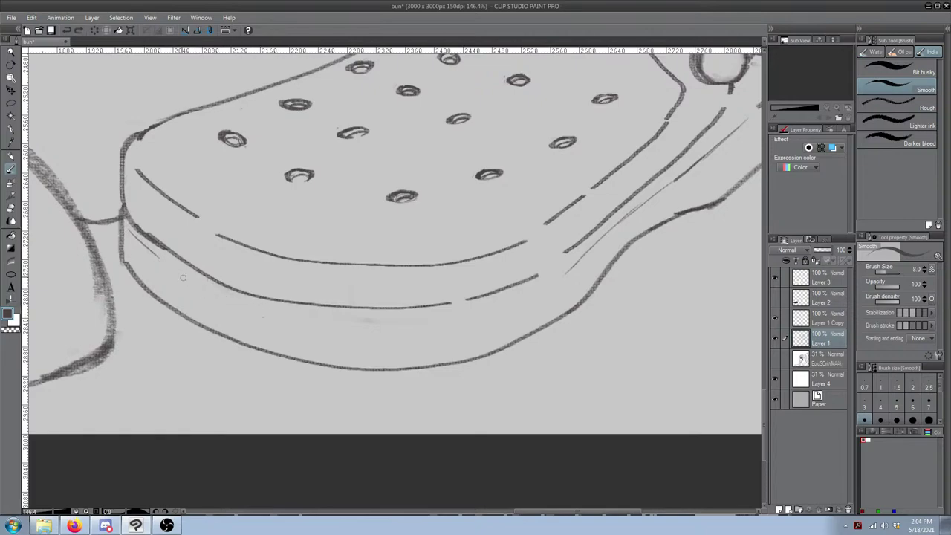
{"action": "left_click_drag", "start_coordinate": [170, 266], "coordinate": [280, 316]}
{"action": "key", "text": "ctrl+z"}
{"action": "mouse_move", "coordinate": [162, 259]}
{"action": "left_mouse_down"}
{"action": "mouse_move", "coordinate": [225, 294]}
{"action": "mouse_move", "coordinate": [212, 289]}
{"action": "mouse_move", "coordinate": [224, 294]}
{"action": "mouse_move", "coordinate": [181, 320]}
{"action": "left_mouse_up"}
{"action": "key", "text": "ctrl+z"}
{"action": "key", "text": "ctrl+z"}
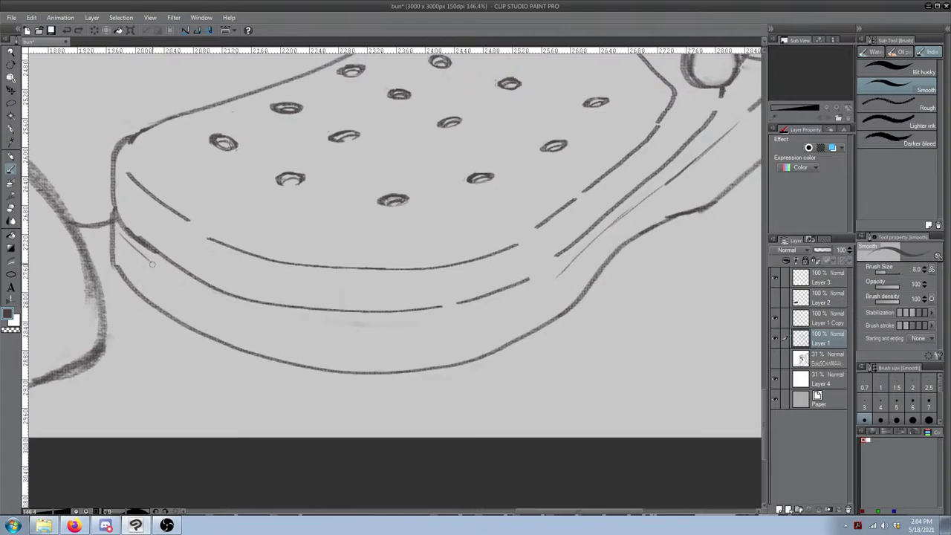
Step: Extend the fine parallel line beneath the toe's edge to the middle of the toe, undoing failed strokes
{"action": "key", "text": "e"}
{"action": "key", "text": "b"}
{"action": "mouse_move", "coordinate": [134, 245]}
{"action": "left_mouse_down"}
{"action": "mouse_move", "coordinate": [199, 289]}
{"action": "mouse_move", "coordinate": [298, 316]}
{"action": "mouse_move", "coordinate": [362, 319]}
{"action": "left_mouse_up"}
{"action": "key", "text": "ctrl+z"}
{"action": "key", "text": "ctrl+z"}
{"action": "left_click_drag", "start_coordinate": [268, 315], "coordinate": [353, 324]}
{"action": "key", "text": "ctrl+z"}
{"action": "left_click_drag", "start_coordinate": [281, 315], "coordinate": [417, 324]}
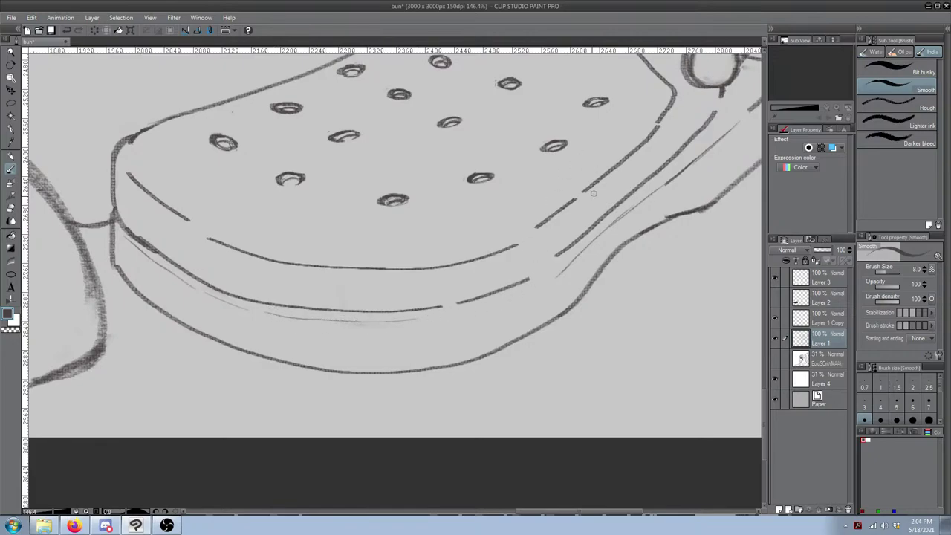
Step: Carry the fine parallel line from the middle of the toe toward the shoe's side, undoing misplaced strokes
{"action": "left_click_drag", "start_coordinate": [503, 293], "coordinate": [495, 295]}
{"action": "left_click_drag", "start_coordinate": [421, 319], "coordinate": [480, 310]}
{"action": "key", "text": "ctrl+z"}
{"action": "left_click_drag", "start_coordinate": [420, 318], "coordinate": [496, 300]}
{"action": "key", "text": "ctrl+z"}
{"action": "key", "text": "ctrl+z"}
{"action": "key", "text": "ctrl+z"}
{"action": "mouse_move", "coordinate": [434, 317]}
{"action": "left_mouse_down"}
{"action": "mouse_move", "coordinate": [548, 274]}
{"action": "mouse_move", "coordinate": [538, 282]}
{"action": "mouse_move", "coordinate": [613, 220]}
{"action": "left_mouse_up"}
Step: Carry the fine parallel line around from the toe onto the shoe's side, undoing a misplaced stroke
{"action": "scroll", "coordinate": [554, 229], "scroll_direction": "down", "scroll_amount": 4}
{"action": "mouse_move", "coordinate": [551, 244]}
{"action": "left_mouse_down"}
{"action": "mouse_move", "coordinate": [450, 303]}
{"action": "mouse_move", "coordinate": [508, 263]}
{"action": "left_mouse_up"}
{"action": "scroll", "coordinate": [503, 296], "scroll_direction": "up", "scroll_amount": 3}
{"action": "key", "text": "e"}
{"action": "key", "text": "b"}
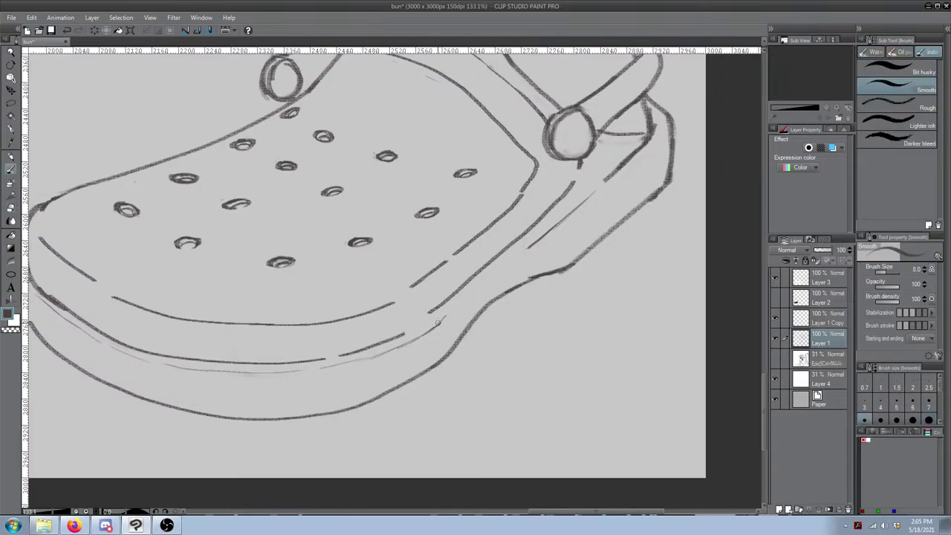
{"action": "key", "text": "ctrl+z"}
{"action": "key", "text": "e"}
Step: Clean up the fine line's end and extend it along the shoe's side up to the heel
{"action": "mouse_move", "coordinate": [538, 245]}
{"action": "left_mouse_down"}
{"action": "mouse_move", "coordinate": [531, 246]}
{"action": "mouse_move", "coordinate": [546, 237]}
{"action": "left_mouse_up"}
{"action": "key", "text": "b"}
{"action": "left_click_drag", "start_coordinate": [592, 195], "coordinate": [540, 242]}
{"action": "key", "text": "e"}
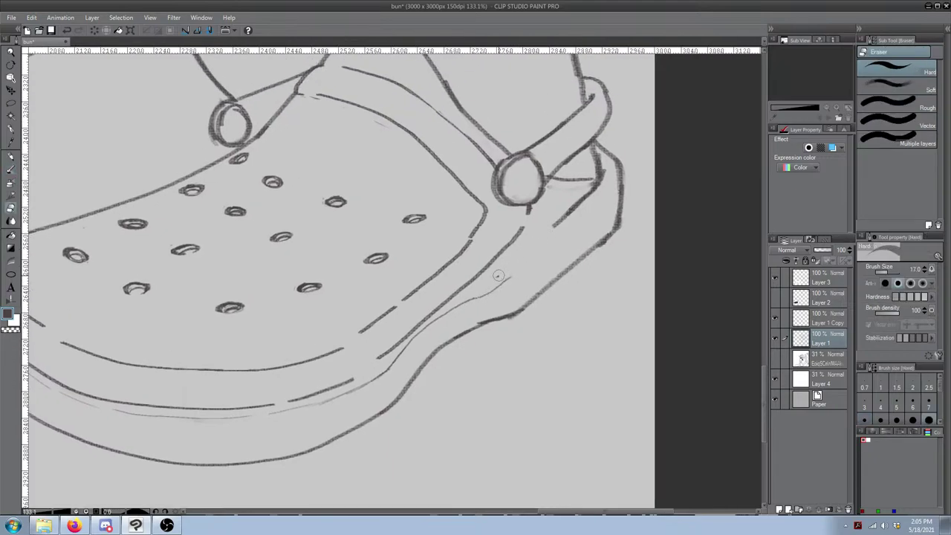
{"action": "key", "text": "b"}
{"action": "left_click_drag", "start_coordinate": [500, 287], "coordinate": [564, 218]}
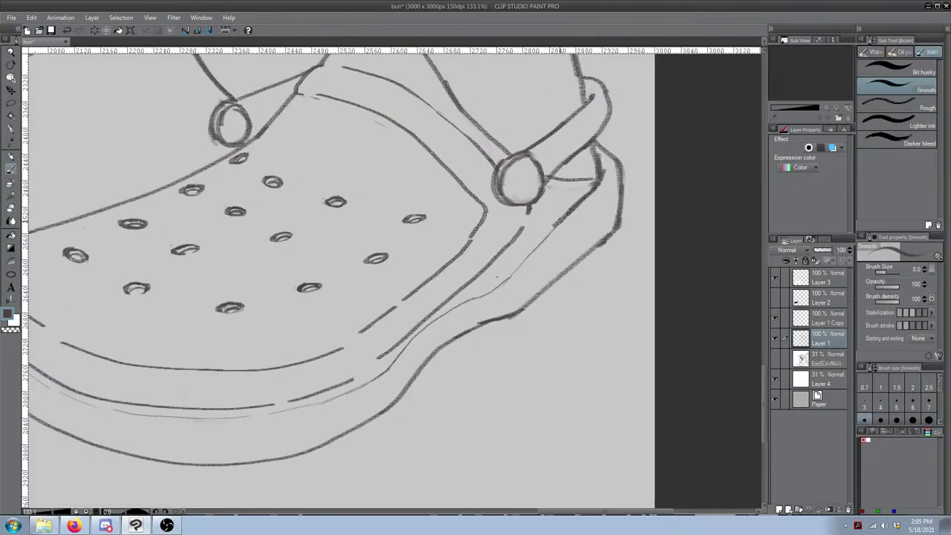
Step: Erase the thick contour along the shoe's side below the strap button and redraw it thinner beside the fine line
{"action": "key", "text": "e"}
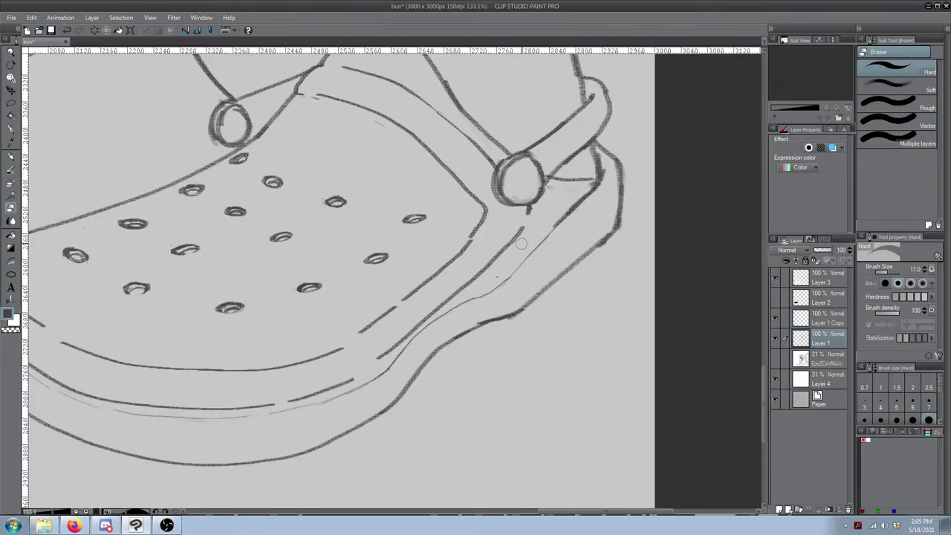
{"action": "mouse_move", "coordinate": [502, 247]}
{"action": "left_mouse_down"}
{"action": "mouse_move", "coordinate": [377, 359]}
{"action": "mouse_move", "coordinate": [444, 299]}
{"action": "left_mouse_up"}
{"action": "key", "text": "b"}
{"action": "mouse_move", "coordinate": [511, 243]}
{"action": "left_mouse_down"}
{"action": "mouse_move", "coordinate": [349, 381]}
{"action": "mouse_move", "coordinate": [503, 264]}
{"action": "left_mouse_up"}
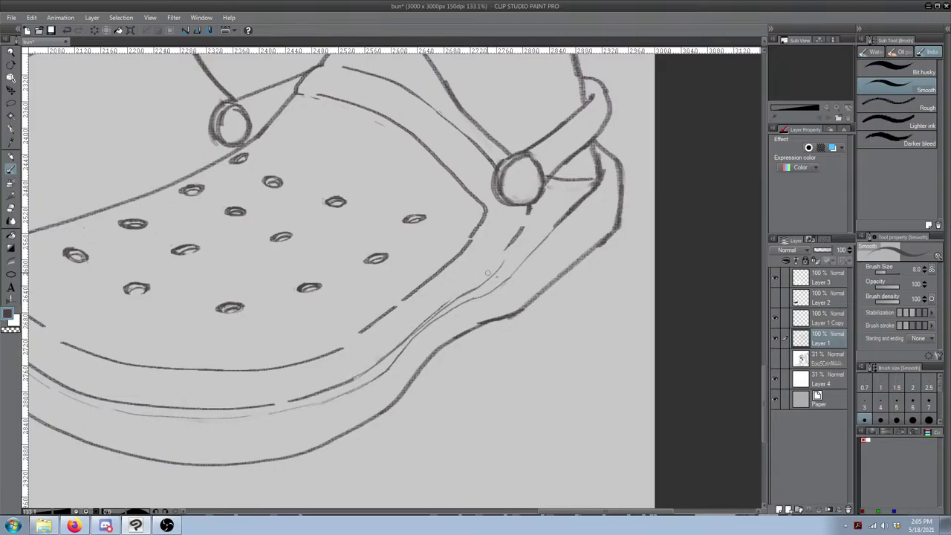
Step: Compare the shoe's side contours with the clog reference photo and the whole figure
{"action": "scroll", "coordinate": [280, 290], "scroll_direction": "down", "scroll_amount": 6}
{"action": "left_click_drag", "start_coordinate": [299, 292], "coordinate": [406, 265]}
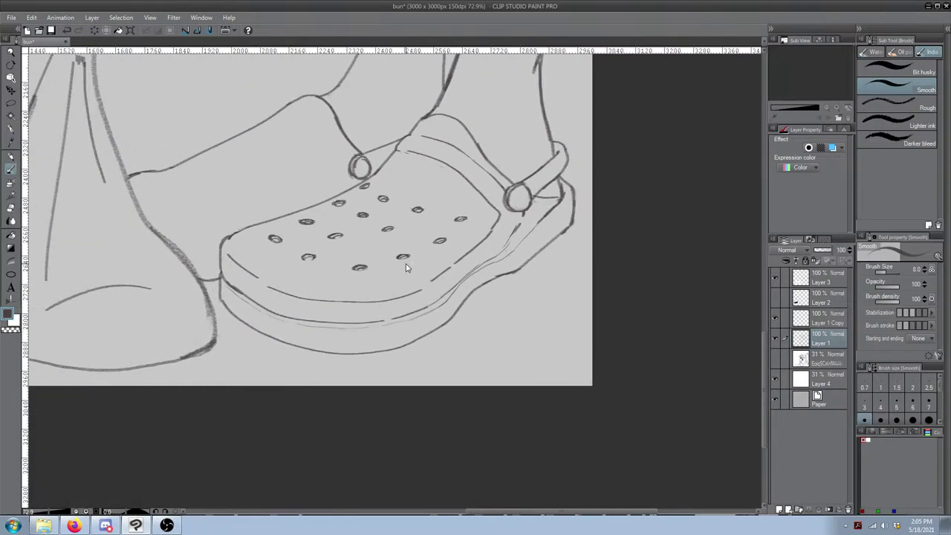
{"action": "scroll", "coordinate": [407, 265], "scroll_direction": "down", "scroll_amount": 3}
{"action": "left_click_drag", "start_coordinate": [36, 224], "coordinate": [235, 238]}
{"action": "scroll", "coordinate": [548, 243], "scroll_direction": "down", "scroll_amount": 4}
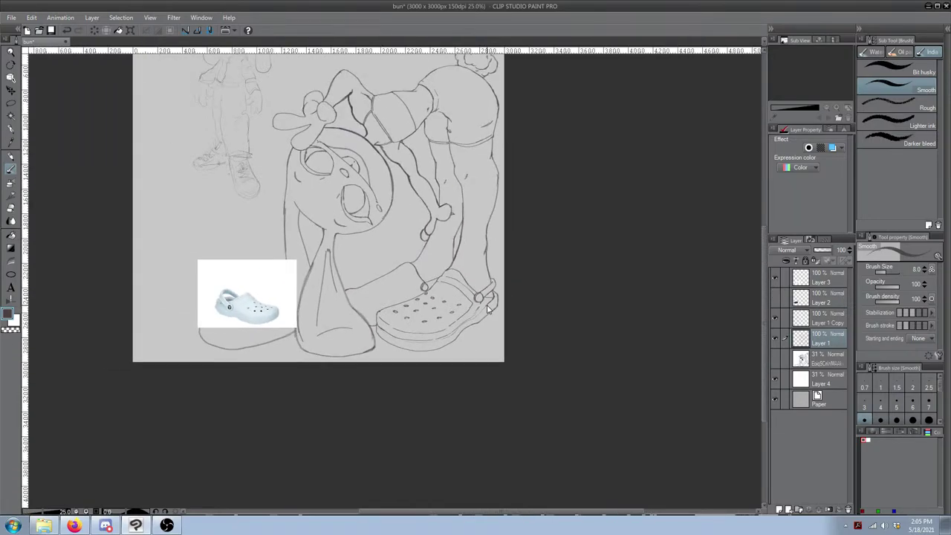
{"action": "scroll", "coordinate": [488, 310], "scroll_direction": "up", "scroll_amount": 2}
{"action": "scroll", "coordinate": [470, 316], "scroll_direction": "up", "scroll_amount": 1}
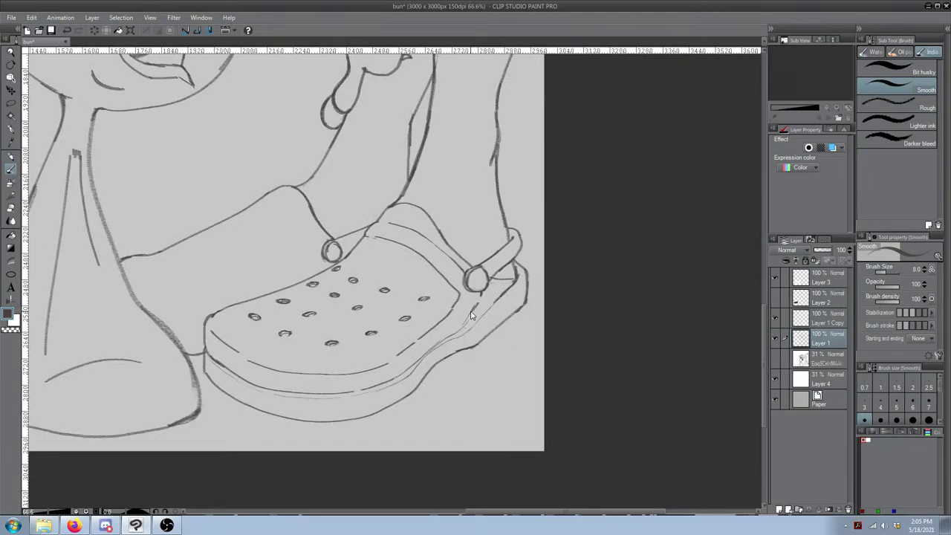
{"action": "scroll", "coordinate": [459, 325], "scroll_direction": "up", "scroll_amount": 1}
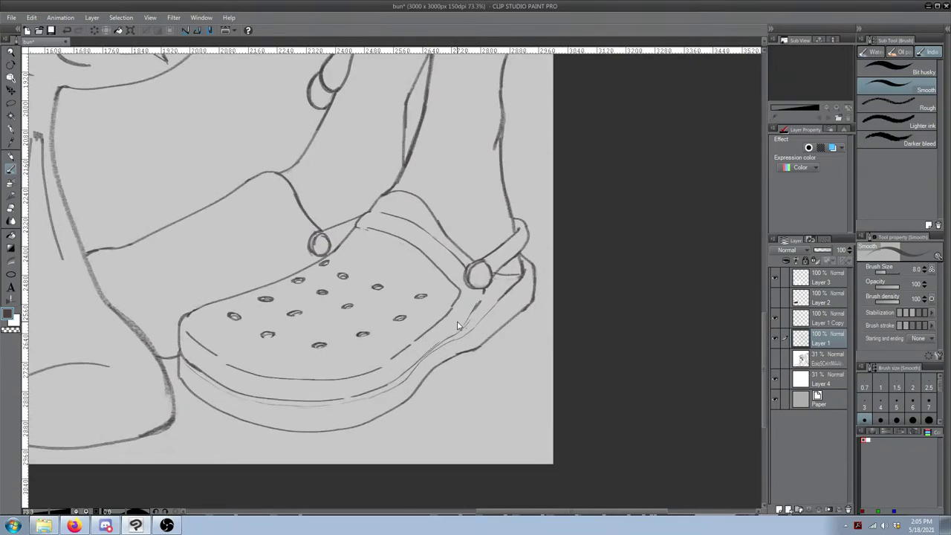
Step: Close the gap in the side contour below the strap button and erase the fine line's stretch up to the heel
{"action": "scroll", "coordinate": [492, 318], "scroll_direction": "up", "scroll_amount": 1}
{"action": "left_click_drag", "start_coordinate": [492, 315], "coordinate": [483, 329]}
{"action": "key", "text": "e"}
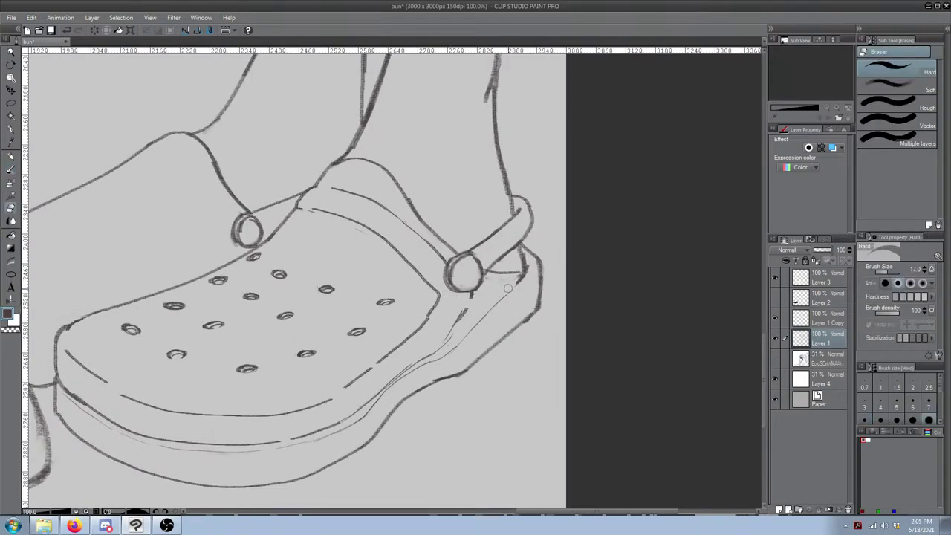
{"action": "left_click_drag", "start_coordinate": [506, 290], "coordinate": [454, 350]}
{"action": "left_click_drag", "start_coordinate": [489, 290], "coordinate": [524, 261]}
{"action": "left_click_drag", "start_coordinate": [480, 306], "coordinate": [500, 299]}
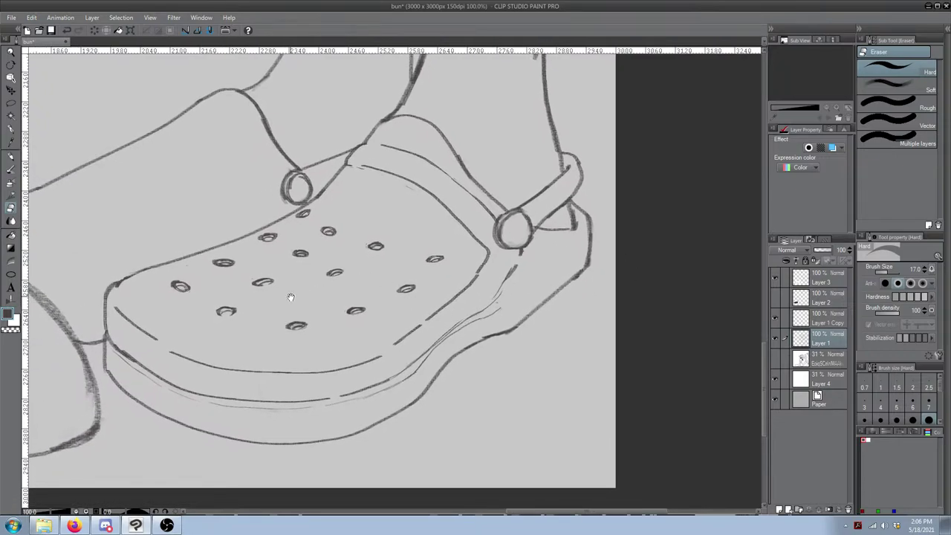
Step: Enlarge the Hard eraser to 70 and erase the fine parallel line along the toe and the shoe's side
{"action": "key", "text": "bracketright"}
{"action": "key", "text": "bracketright"}
{"action": "key", "text": "bracketright"}
{"action": "key", "text": "bracketright"}
{"action": "key", "text": "bracketright"}
{"action": "key", "text": "bracketright"}
{"action": "key", "text": "bracketright"}
{"action": "left_click_drag", "start_coordinate": [127, 368], "coordinate": [170, 391]}
{"action": "key", "text": "ctrl+z"}
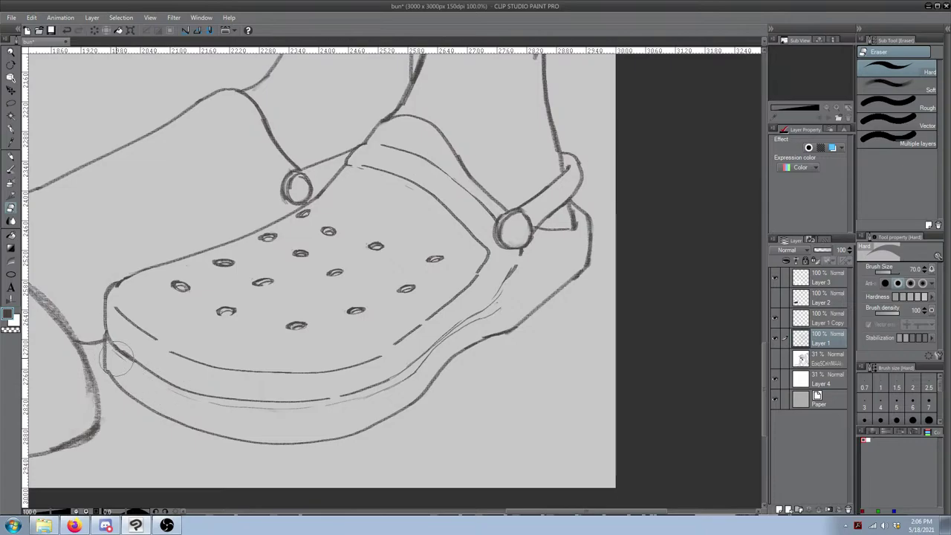
{"action": "mouse_move", "coordinate": [123, 364]}
{"action": "left_mouse_down"}
{"action": "mouse_move", "coordinate": [188, 400]}
{"action": "mouse_move", "coordinate": [276, 413]}
{"action": "mouse_move", "coordinate": [350, 404]}
{"action": "mouse_move", "coordinate": [387, 371]}
{"action": "mouse_move", "coordinate": [384, 397]}
{"action": "mouse_move", "coordinate": [372, 401]}
{"action": "mouse_move", "coordinate": [414, 382]}
{"action": "mouse_move", "coordinate": [380, 402]}
{"action": "mouse_move", "coordinate": [427, 376]}
{"action": "left_mouse_up"}
{"action": "mouse_move", "coordinate": [454, 345]}
{"action": "left_mouse_down"}
{"action": "mouse_move", "coordinate": [464, 338]}
{"action": "mouse_move", "coordinate": [450, 334]}
{"action": "mouse_move", "coordinate": [524, 286]}
{"action": "mouse_move", "coordinate": [515, 284]}
{"action": "left_mouse_up"}
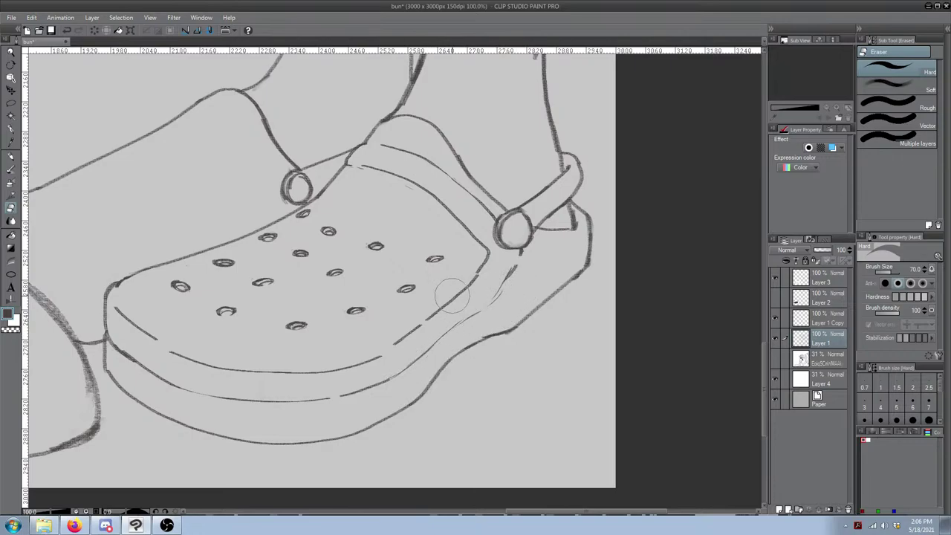
Step: Erase the toe cap's edge and the side contour in front of the strap button, undoing a misplaced erasure
{"action": "left_click_drag", "start_coordinate": [434, 276], "coordinate": [439, 271]}
{"action": "left_click_drag", "start_coordinate": [425, 309], "coordinate": [443, 301]}
{"action": "left_click_drag", "start_coordinate": [401, 329], "coordinate": [446, 298]}
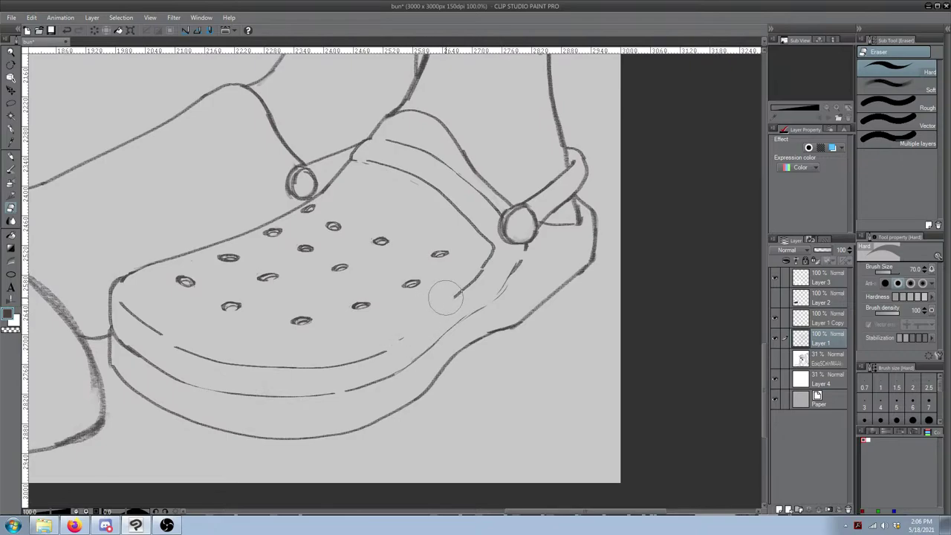
{"action": "key", "text": "ctrl+z"}
{"action": "mouse_move", "coordinate": [396, 333]}
{"action": "left_mouse_down"}
{"action": "mouse_move", "coordinate": [438, 305]}
{"action": "mouse_move", "coordinate": [471, 244]}
{"action": "mouse_move", "coordinate": [481, 258]}
{"action": "mouse_move", "coordinate": [463, 276]}
{"action": "mouse_move", "coordinate": [461, 263]}
{"action": "mouse_move", "coordinate": [590, 216]}
{"action": "left_mouse_up"}
{"action": "mouse_move", "coordinate": [466, 237]}
{"action": "left_mouse_down"}
{"action": "mouse_move", "coordinate": [519, 214]}
{"action": "mouse_move", "coordinate": [580, 207]}
{"action": "mouse_move", "coordinate": [516, 225]}
{"action": "mouse_move", "coordinate": [486, 286]}
{"action": "mouse_move", "coordinate": [447, 300]}
{"action": "left_mouse_up"}
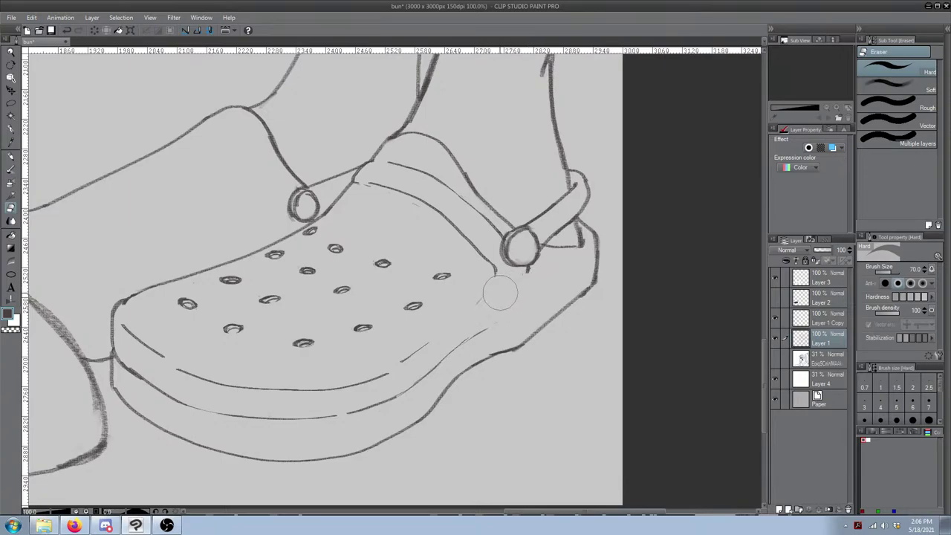
{"action": "left_click_drag", "start_coordinate": [491, 311], "coordinate": [500, 299]}
{"action": "mouse_move", "coordinate": [459, 321]}
{"action": "left_mouse_down"}
{"action": "mouse_move", "coordinate": [520, 303]}
{"action": "mouse_move", "coordinate": [511, 315]}
{"action": "left_mouse_up"}
Step: Draw a fine contour along the shoe's side up to the heel with the Smooth brush, undoing misplaced strokes and trimming the excess
{"action": "key", "text": "b"}
{"action": "key", "text": "ctrl+z"}
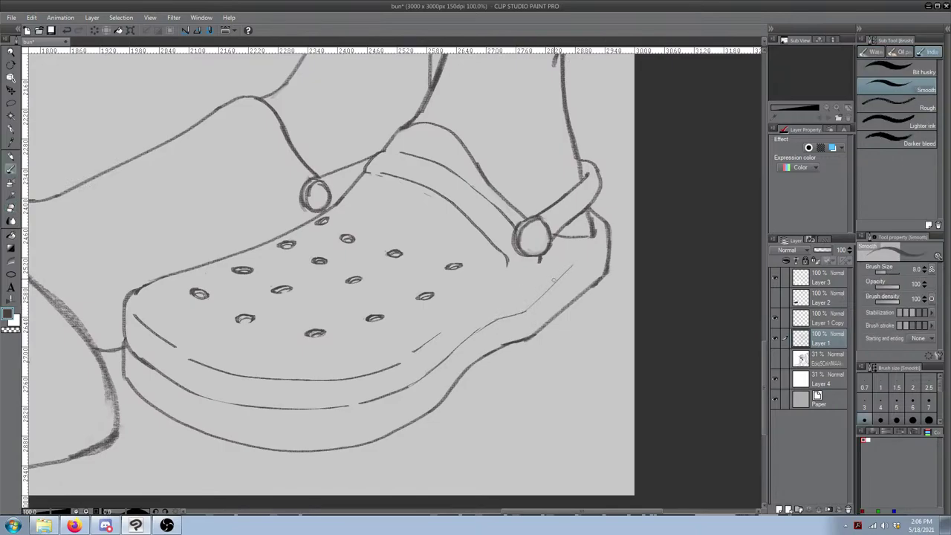
{"action": "key", "text": "ctrl+z"}
{"action": "left_click_drag", "start_coordinate": [542, 298], "coordinate": [595, 243]}
{"action": "key", "text": "ctrl+z"}
{"action": "key", "text": "ctrl+z"}
{"action": "key", "text": "ctrl+z"}
{"action": "left_click_drag", "start_coordinate": [535, 302], "coordinate": [581, 261]}
{"action": "key", "text": "ctrl+z"}
{"action": "left_click_drag", "start_coordinate": [545, 295], "coordinate": [584, 260]}
{"action": "left_click_drag", "start_coordinate": [558, 261], "coordinate": [603, 235]}
{"action": "key", "text": "e"}
{"action": "mouse_move", "coordinate": [538, 280]}
{"action": "left_mouse_down"}
{"action": "mouse_move", "coordinate": [525, 284]}
{"action": "mouse_move", "coordinate": [540, 255]}
{"action": "left_mouse_up"}
Step: Erase the ends of the two contour lines below the foot opening where they approach the strap button
{"action": "scroll", "coordinate": [508, 327], "scroll_direction": "down", "scroll_amount": 1}
{"action": "scroll", "coordinate": [508, 328], "scroll_direction": "down", "scroll_amount": 1}
{"action": "mouse_move", "coordinate": [508, 312]}
{"action": "left_mouse_down"}
{"action": "mouse_move", "coordinate": [543, 327]}
{"action": "mouse_move", "coordinate": [438, 297]}
{"action": "left_mouse_up"}
{"action": "scroll", "coordinate": [541, 323], "scroll_direction": "up", "scroll_amount": 2}
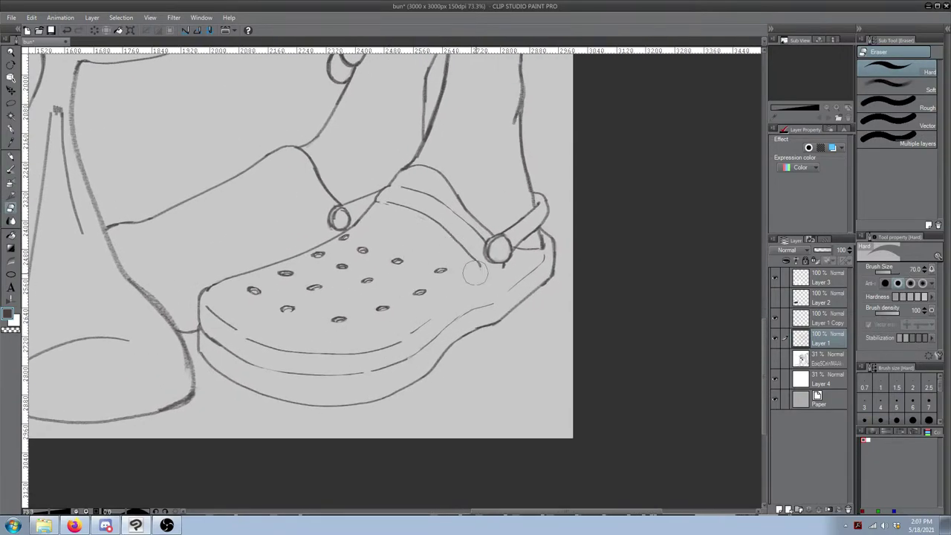
{"action": "mouse_move", "coordinate": [465, 256]}
{"action": "left_mouse_down"}
{"action": "mouse_move", "coordinate": [449, 243]}
{"action": "mouse_move", "coordinate": [479, 268]}
{"action": "left_mouse_up"}
{"action": "key", "text": "b"}
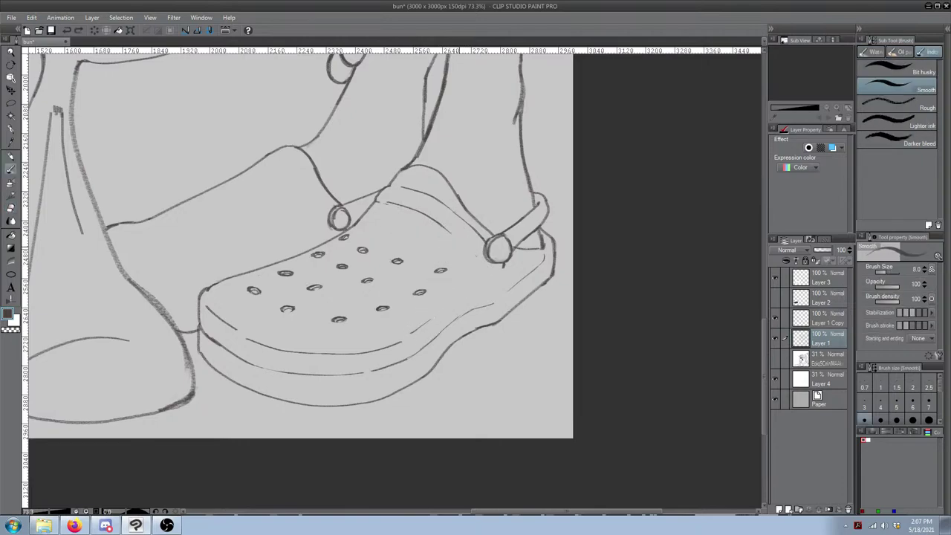
{"action": "key", "text": "e"}
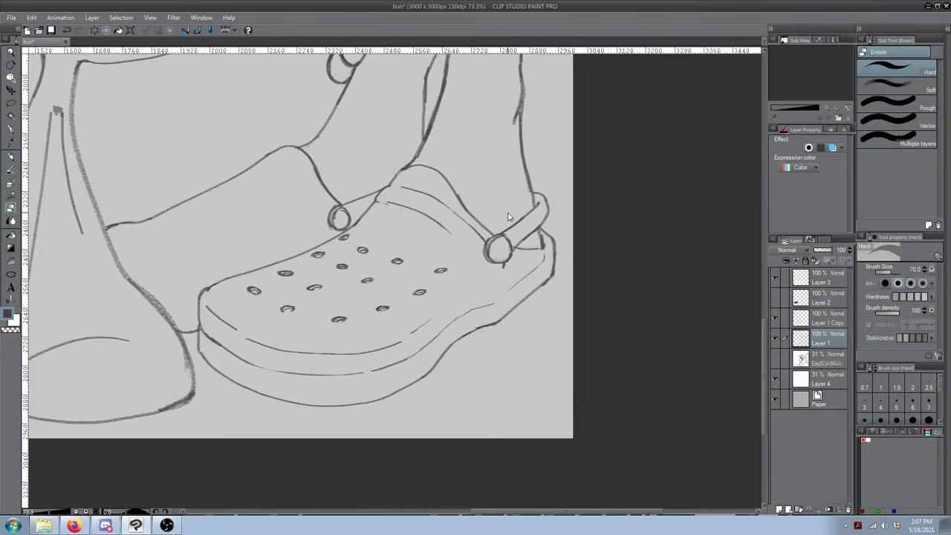
{"action": "scroll", "coordinate": [503, 212], "scroll_direction": "up", "scroll_amount": 1}
{"action": "left_click_drag", "start_coordinate": [346, 203], "coordinate": [342, 213]}
{"action": "mouse_move", "coordinate": [413, 239]}
{"action": "left_mouse_down"}
{"action": "mouse_move", "coordinate": [420, 253]}
{"action": "mouse_move", "coordinate": [454, 264]}
{"action": "mouse_move", "coordinate": [432, 247]}
{"action": "left_mouse_up"}
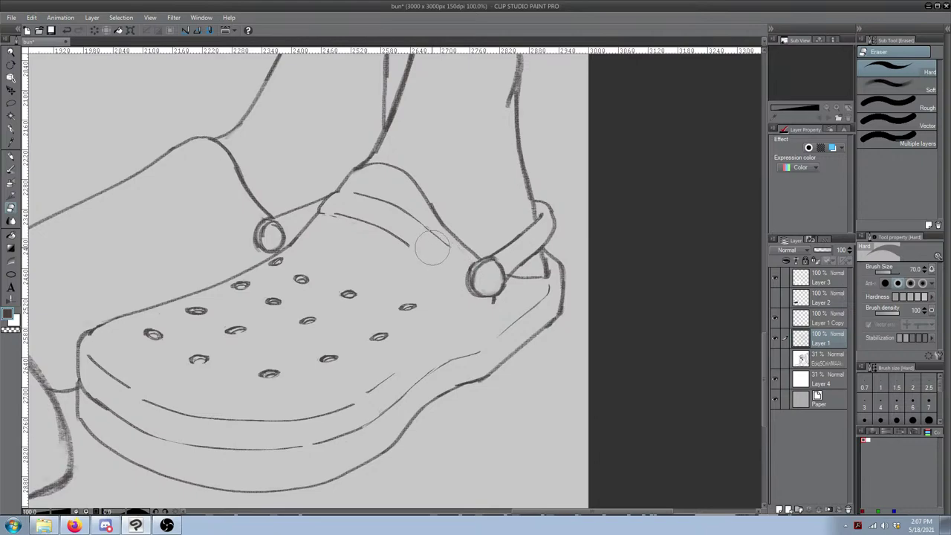
{"action": "left_click_drag", "start_coordinate": [394, 202], "coordinate": [361, 191]}
Step: Try redrawing the contour below the foot opening, and erase it together with the remaining contour lines there
{"action": "key", "text": "b"}
{"action": "left_click_drag", "start_coordinate": [424, 252], "coordinate": [457, 285]}
{"action": "key", "text": "ctrl+z"}
{"action": "left_click_drag", "start_coordinate": [354, 193], "coordinate": [468, 268]}
{"action": "key", "text": "e"}
{"action": "left_click_drag", "start_coordinate": [418, 248], "coordinate": [394, 227]}
{"action": "mouse_move", "coordinate": [450, 260]}
{"action": "left_mouse_down"}
{"action": "mouse_move", "coordinate": [400, 203]}
{"action": "mouse_move", "coordinate": [387, 217]}
{"action": "mouse_move", "coordinate": [335, 221]}
{"action": "mouse_move", "coordinate": [358, 199]}
{"action": "mouse_move", "coordinate": [334, 212]}
{"action": "mouse_move", "coordinate": [320, 237]}
{"action": "left_mouse_up"}
Step: Draw one fine curved line below the foot opening from its front corner to the strap button, undoing misplaced strokes
{"action": "key", "text": "b"}
{"action": "mouse_move", "coordinate": [338, 190]}
{"action": "left_mouse_down"}
{"action": "mouse_move", "coordinate": [364, 193]}
{"action": "mouse_move", "coordinate": [430, 236]}
{"action": "left_mouse_up"}
{"action": "key", "text": "ctrl+z"}
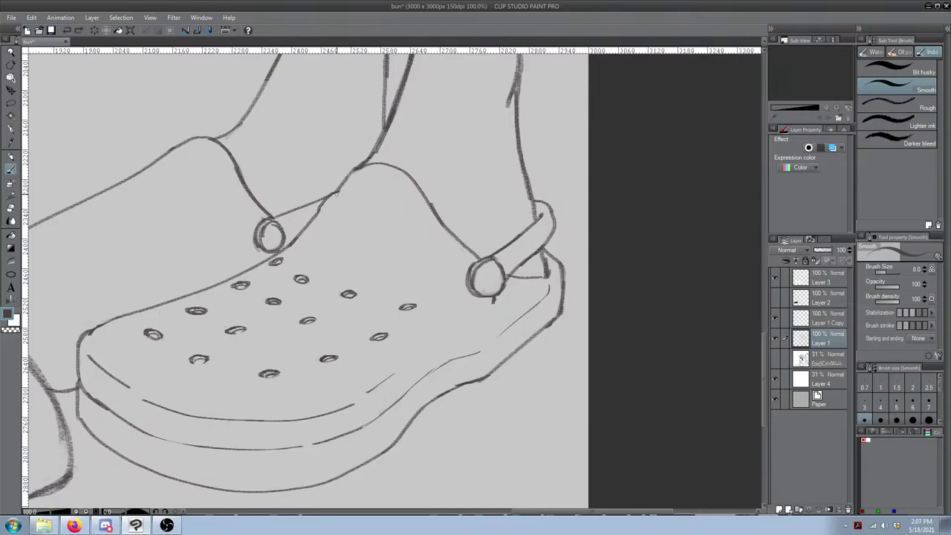
{"action": "mouse_move", "coordinate": [346, 190]}
{"action": "left_mouse_down"}
{"action": "mouse_move", "coordinate": [395, 198]}
{"action": "mouse_move", "coordinate": [454, 250]}
{"action": "left_mouse_up"}
{"action": "key", "text": "ctrl+z"}
{"action": "mouse_move", "coordinate": [336, 192]}
{"action": "left_mouse_down"}
{"action": "mouse_move", "coordinate": [407, 208]}
{"action": "mouse_move", "coordinate": [452, 269]}
{"action": "left_mouse_up"}
{"action": "key", "text": "ctrl+z"}
{"action": "mouse_move", "coordinate": [354, 190]}
{"action": "left_mouse_down"}
{"action": "mouse_move", "coordinate": [412, 214]}
{"action": "mouse_move", "coordinate": [443, 245]}
{"action": "left_mouse_up"}
{"action": "key", "text": "ctrl+z"}
{"action": "mouse_move", "coordinate": [338, 192]}
{"action": "left_mouse_down"}
{"action": "mouse_move", "coordinate": [382, 192]}
{"action": "mouse_move", "coordinate": [444, 235]}
{"action": "left_mouse_up"}
{"action": "key", "text": "ctrl+z"}
{"action": "left_click_drag", "start_coordinate": [337, 191], "coordinate": [433, 230]}
{"action": "mouse_move", "coordinate": [451, 256]}
{"action": "left_mouse_down"}
{"action": "mouse_move", "coordinate": [446, 270]}
{"action": "mouse_move", "coordinate": [500, 273]}
{"action": "mouse_move", "coordinate": [473, 282]}
{"action": "left_mouse_up"}
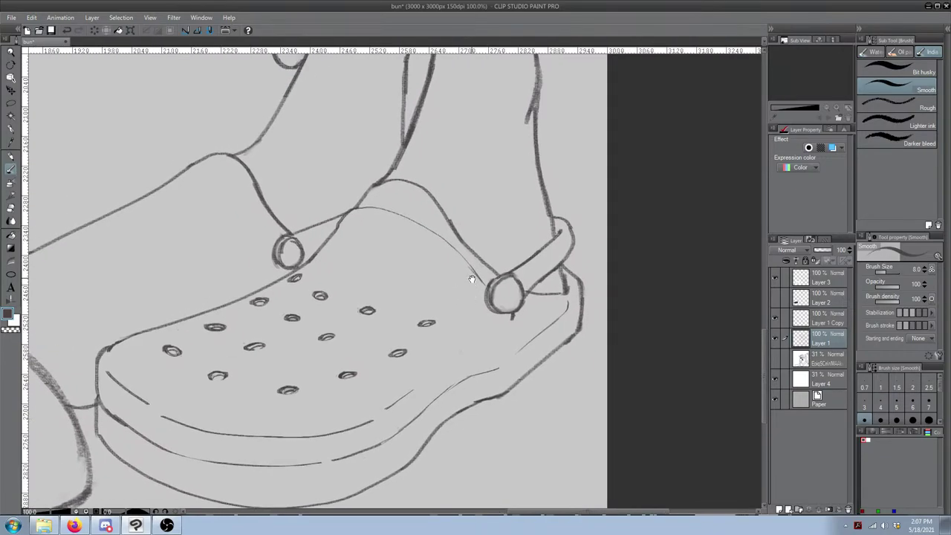
Step: Examine the clog reference photo and compare its heel and sole shape with the drawn shoe
{"action": "key", "text": "e"}
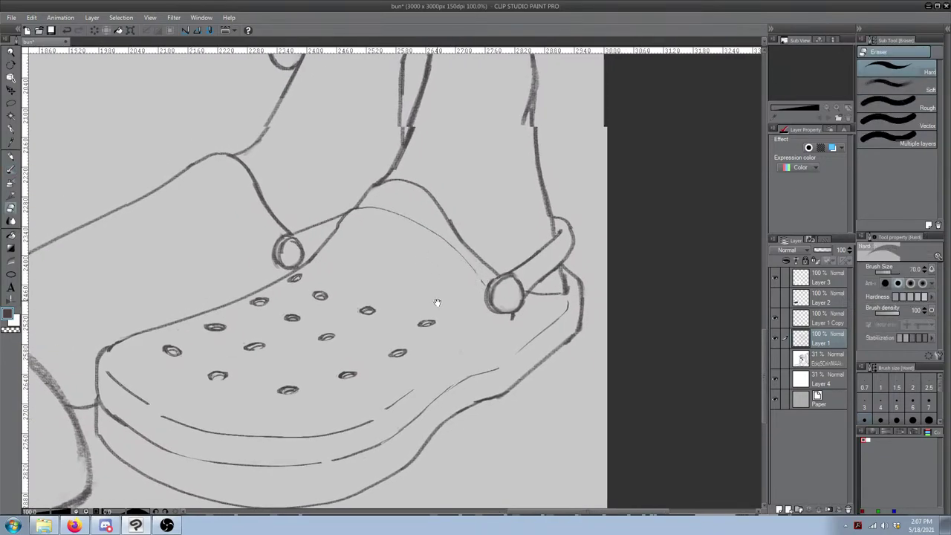
{"action": "left_click_drag", "start_coordinate": [444, 297], "coordinate": [342, 382]}
{"action": "scroll", "coordinate": [186, 168], "scroll_direction": "down", "scroll_amount": 2}
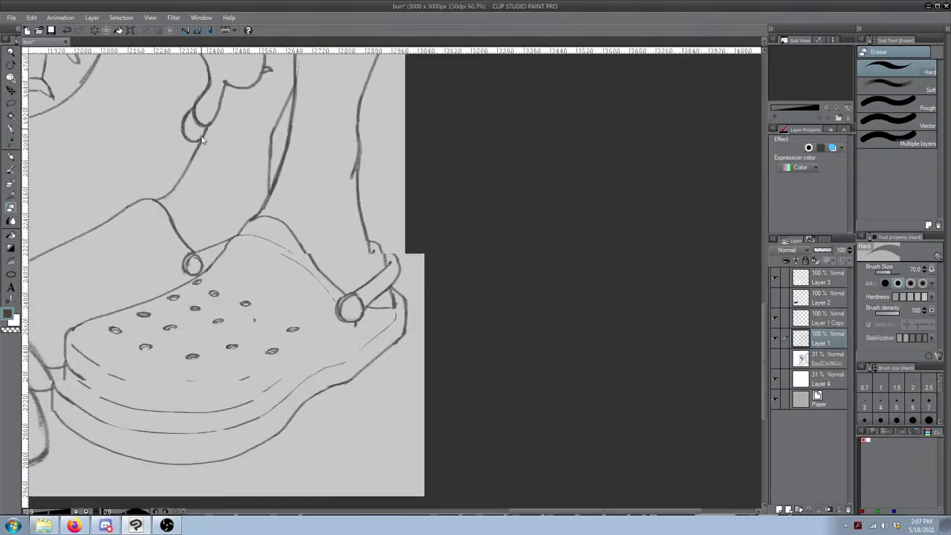
{"action": "left_click_drag", "start_coordinate": [165, 166], "coordinate": [556, 195]}
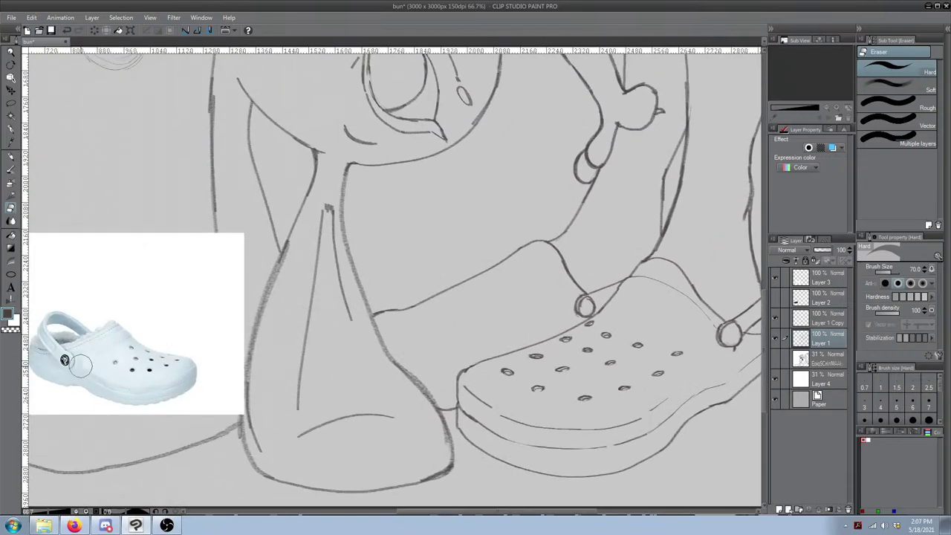
{"action": "scroll", "coordinate": [691, 331], "scroll_direction": "up", "scroll_amount": 2}
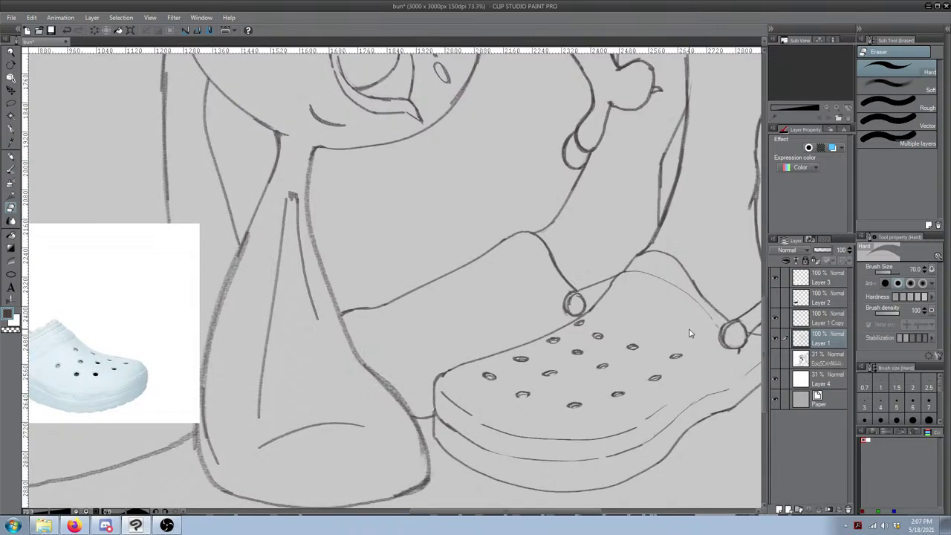
{"action": "left_click_drag", "start_coordinate": [212, 326], "coordinate": [598, 282]}
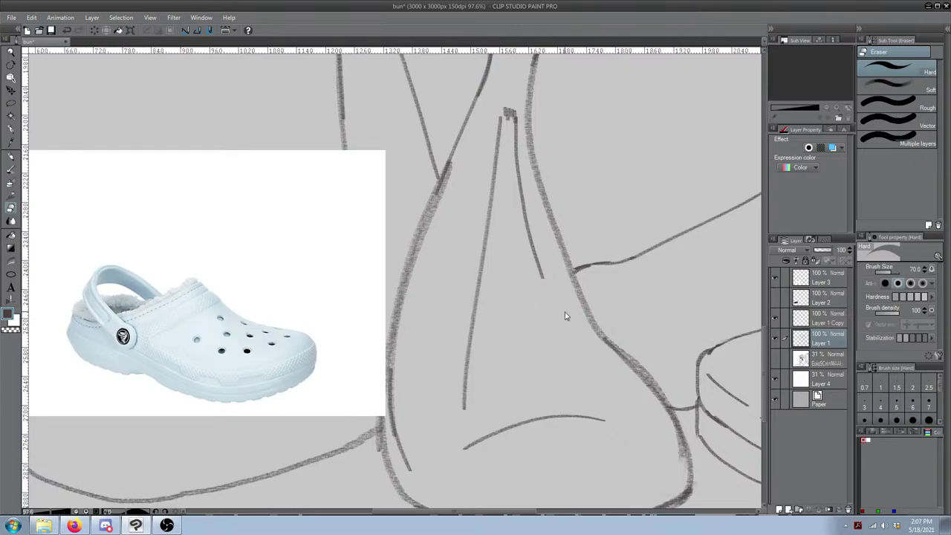
{"action": "mouse_move", "coordinate": [743, 311]}
{"action": "left_mouse_down"}
{"action": "mouse_move", "coordinate": [500, 310]}
{"action": "mouse_move", "coordinate": [203, 272]}
{"action": "left_mouse_up"}
{"action": "scroll", "coordinate": [496, 306], "scroll_direction": "up", "scroll_amount": 1}
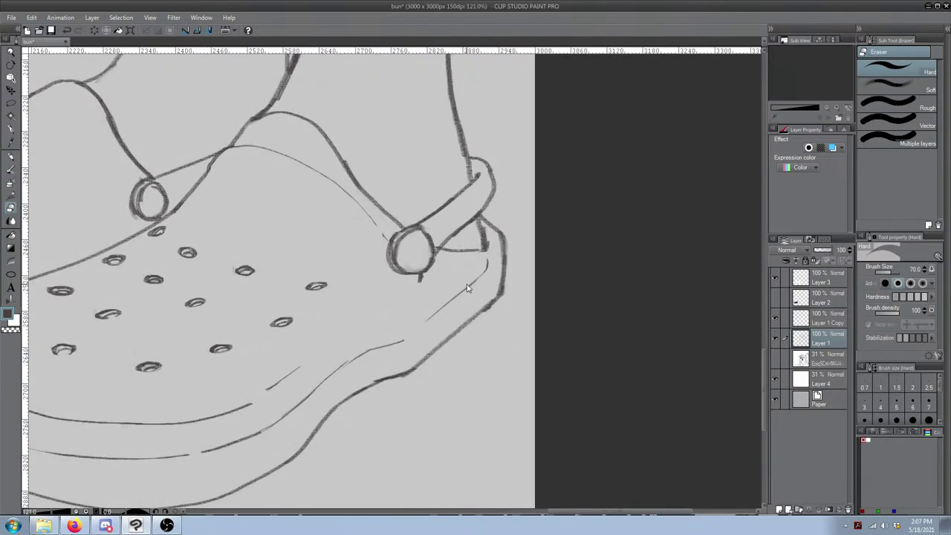
Step: Draw a fine, lower sole outline from the arch to the back of the heel, undoing misplaced strokes
{"action": "left_click_drag", "start_coordinate": [452, 318], "coordinate": [454, 320]}
{"action": "key", "text": "b"}
{"action": "left_click_drag", "start_coordinate": [410, 376], "coordinate": [473, 342]}
{"action": "key", "text": "ctrl+z"}
{"action": "key", "text": "ctrl+z"}
{"action": "mouse_move", "coordinate": [421, 369]}
{"action": "left_mouse_down"}
{"action": "mouse_move", "coordinate": [498, 323]}
{"action": "mouse_move", "coordinate": [433, 358]}
{"action": "mouse_move", "coordinate": [494, 315]}
{"action": "left_mouse_up"}
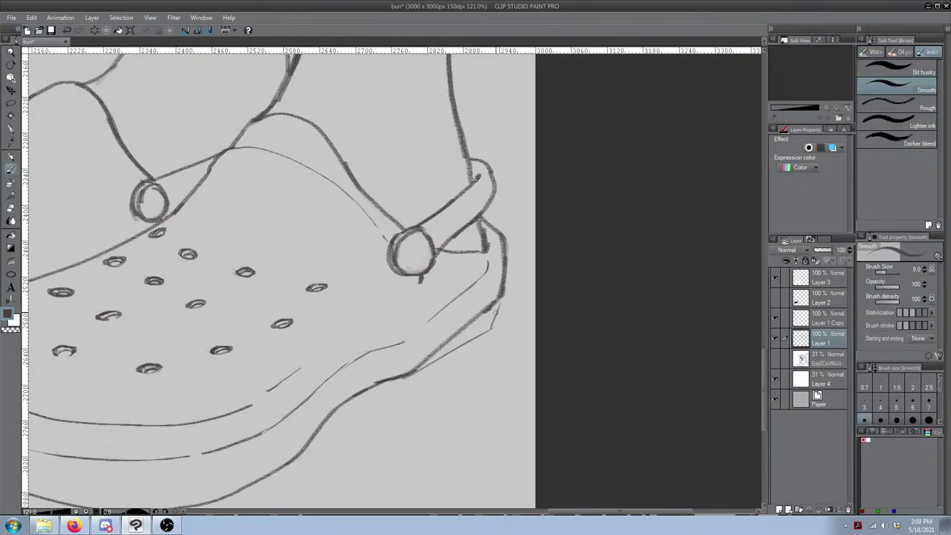
{"action": "key", "text": "e"}
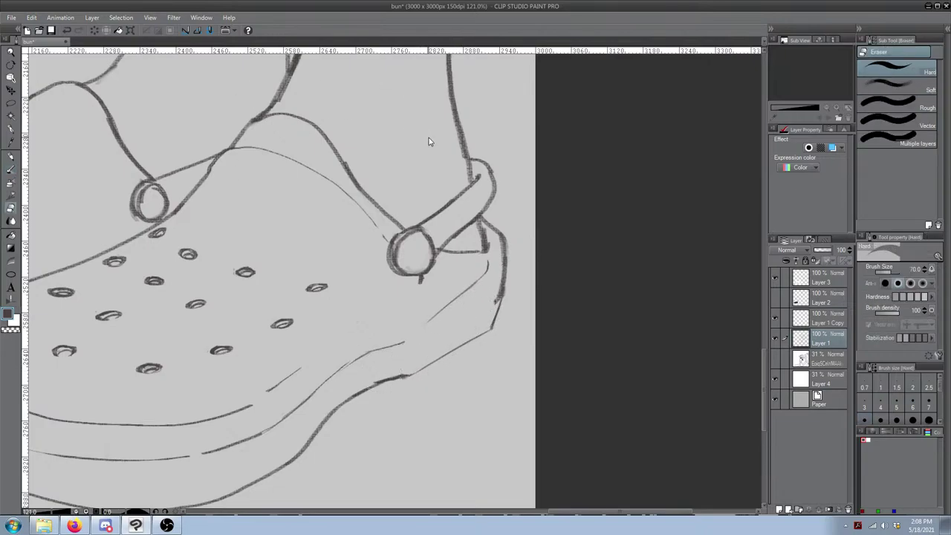
{"action": "scroll", "coordinate": [434, 293], "scroll_direction": "down", "scroll_amount": 6}
{"action": "key", "text": "ctrl+z"}
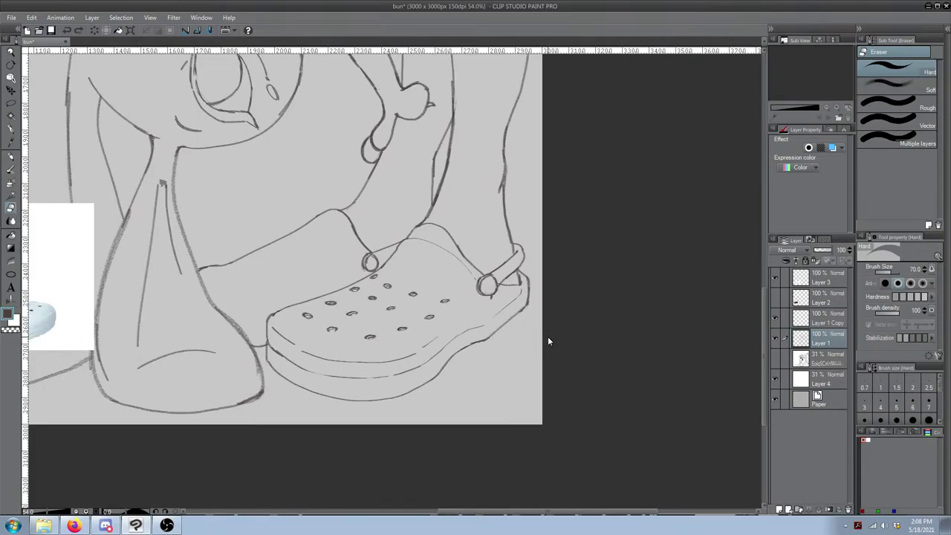
Step: Erase the old heel outline segment above the new, lower sole edge at the back of the front shoe
{"action": "scroll", "coordinate": [549, 341], "scroll_direction": "up", "scroll_amount": 3}
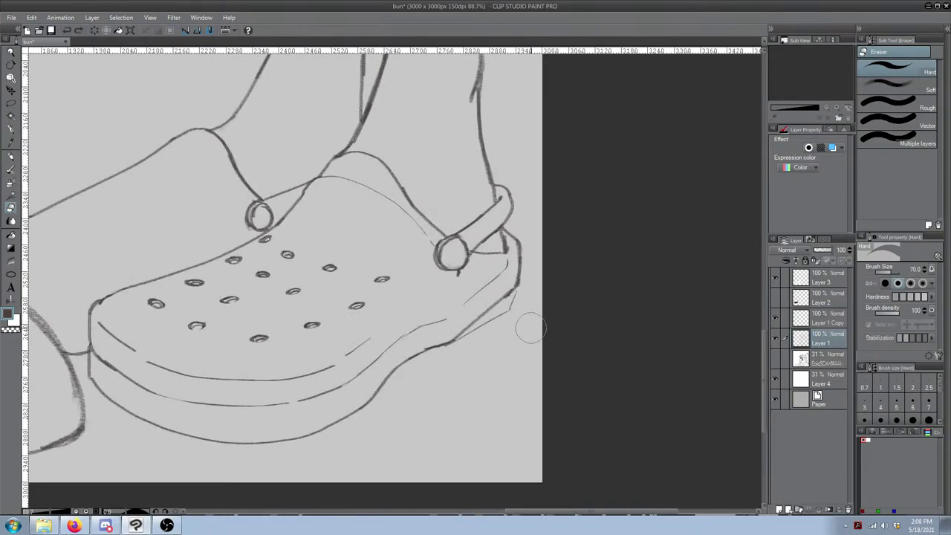
{"action": "scroll", "coordinate": [521, 321], "scroll_direction": "up", "scroll_amount": 1}
{"action": "left_click_drag", "start_coordinate": [522, 319], "coordinate": [518, 321]}
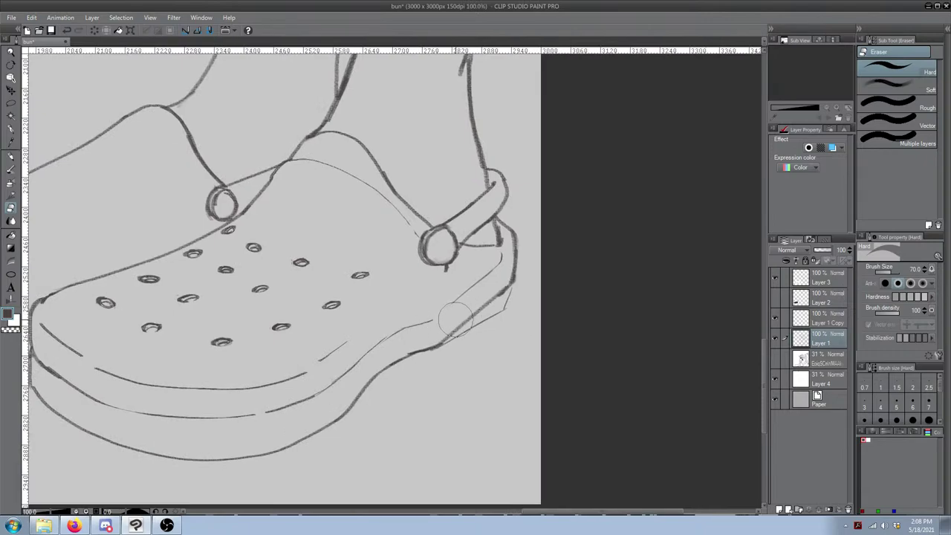
{"action": "key", "text": "b"}
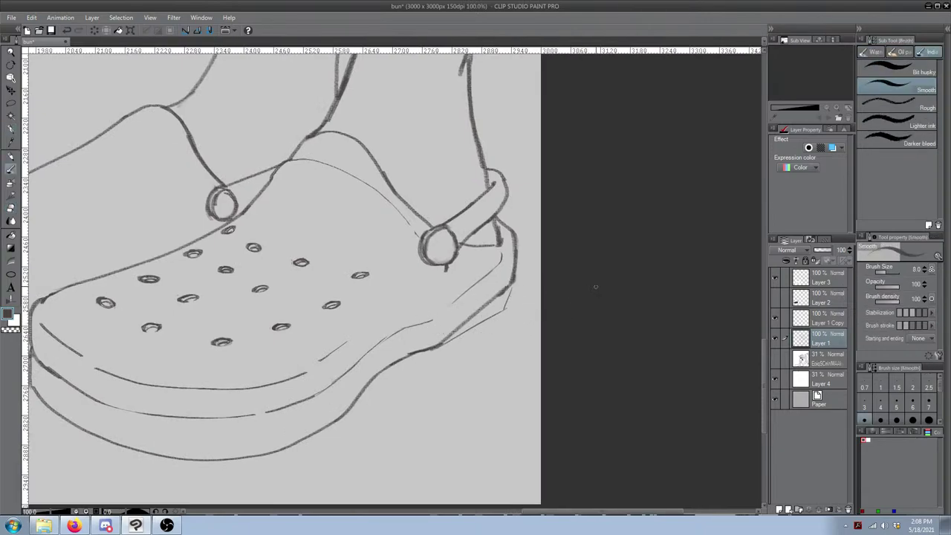
{"action": "key", "text": "b"}
{"action": "key", "text": "b"}
{"action": "key", "text": "b"}
{"action": "left_click", "coordinate": [906, 109]}
{"action": "key", "text": "e"}
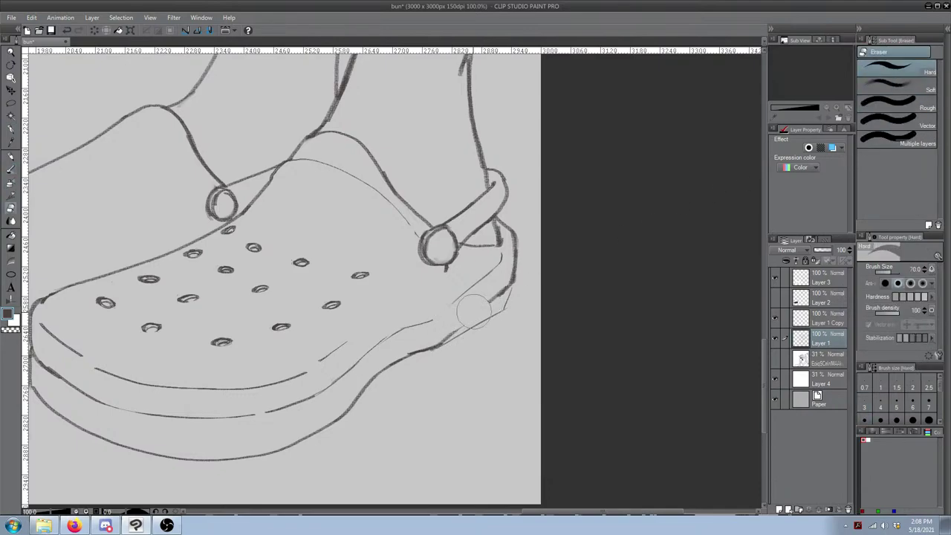
{"action": "mouse_move", "coordinate": [447, 329]}
{"action": "left_mouse_down"}
{"action": "mouse_move", "coordinate": [458, 324]}
{"action": "mouse_move", "coordinate": [439, 337]}
{"action": "mouse_move", "coordinate": [496, 313]}
{"action": "left_mouse_up"}
Step: Strengthen the lower heel outline with the Rough brush at size 3, and draw a parallel sole line above it
{"action": "key", "text": "b"}
{"action": "key", "text": "ctrl+z"}
{"action": "left_click_drag", "start_coordinate": [430, 348], "coordinate": [497, 313]}
{"action": "left_click_drag", "start_coordinate": [440, 344], "coordinate": [504, 311]}
{"action": "key", "text": "ctrl+z"}
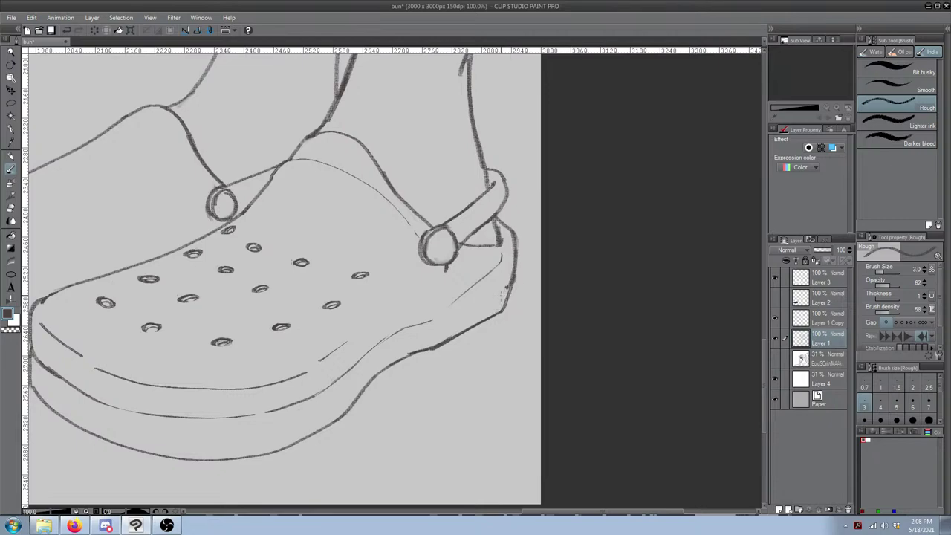
{"action": "key", "text": "e"}
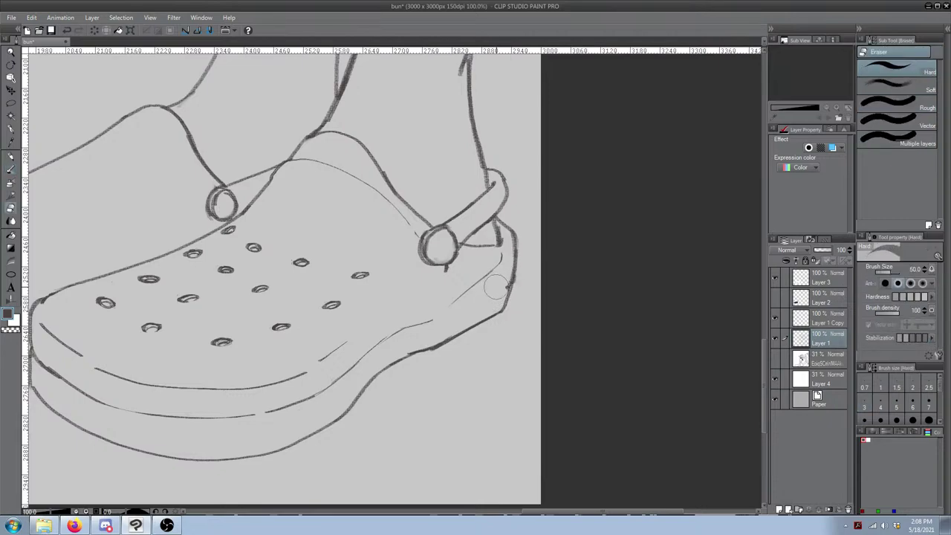
{"action": "key", "text": "b"}
{"action": "left_click_drag", "start_coordinate": [508, 285], "coordinate": [458, 315]}
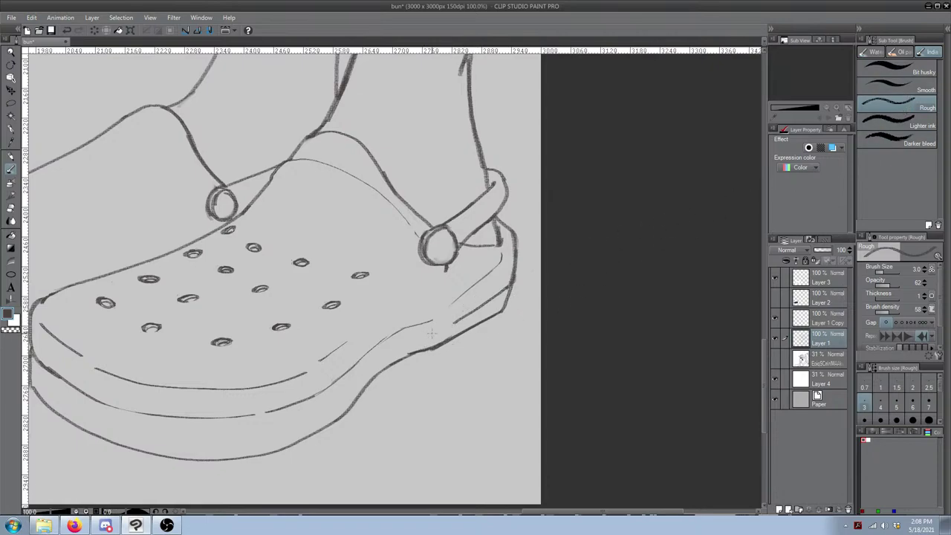
Step: Try extending the heel's sole line forward through the arch with the Rough brush, undoing each stroke
{"action": "mouse_move", "coordinate": [452, 324]}
{"action": "left_mouse_down"}
{"action": "mouse_move", "coordinate": [416, 336]}
{"action": "mouse_move", "coordinate": [451, 319]}
{"action": "mouse_move", "coordinate": [406, 340]}
{"action": "left_mouse_up"}
{"action": "key", "text": "ctrl+z"}
{"action": "key", "text": "ctrl+z"}
{"action": "key", "text": "ctrl+z"}
{"action": "left_click_drag", "start_coordinate": [438, 325], "coordinate": [357, 371]}
{"action": "key", "text": "ctrl+z"}
{"action": "key", "text": "ctrl+z"}
{"action": "left_click_drag", "start_coordinate": [410, 338], "coordinate": [331, 396]}
{"action": "key", "text": "ctrl+z"}
{"action": "key", "text": "ctrl+z"}
{"action": "key", "text": "ctrl+z"}
Step: Extend the heel's sole line forward along the arch with fine Smooth brush strokes at size 8, undoing misplaced ones
{"action": "left_click", "coordinate": [903, 88]}
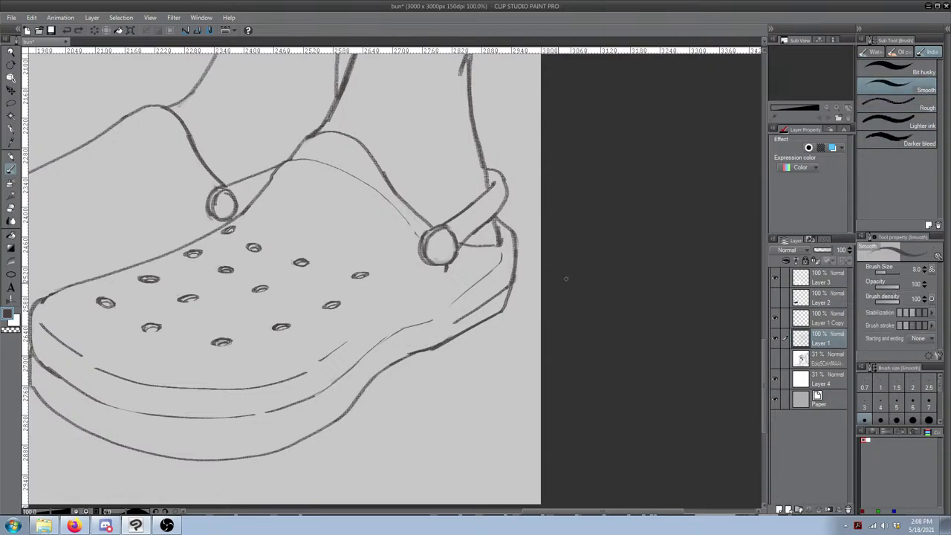
{"action": "mouse_move", "coordinate": [449, 325]}
{"action": "left_mouse_down"}
{"action": "mouse_move", "coordinate": [397, 346]}
{"action": "mouse_move", "coordinate": [414, 340]}
{"action": "left_mouse_up"}
{"action": "key", "text": "ctrl+z"}
{"action": "mouse_move", "coordinate": [326, 389]}
{"action": "left_mouse_down"}
{"action": "mouse_move", "coordinate": [405, 338]}
{"action": "mouse_move", "coordinate": [403, 351]}
{"action": "mouse_move", "coordinate": [386, 355]}
{"action": "left_mouse_up"}
{"action": "key", "text": "ctrl+z"}
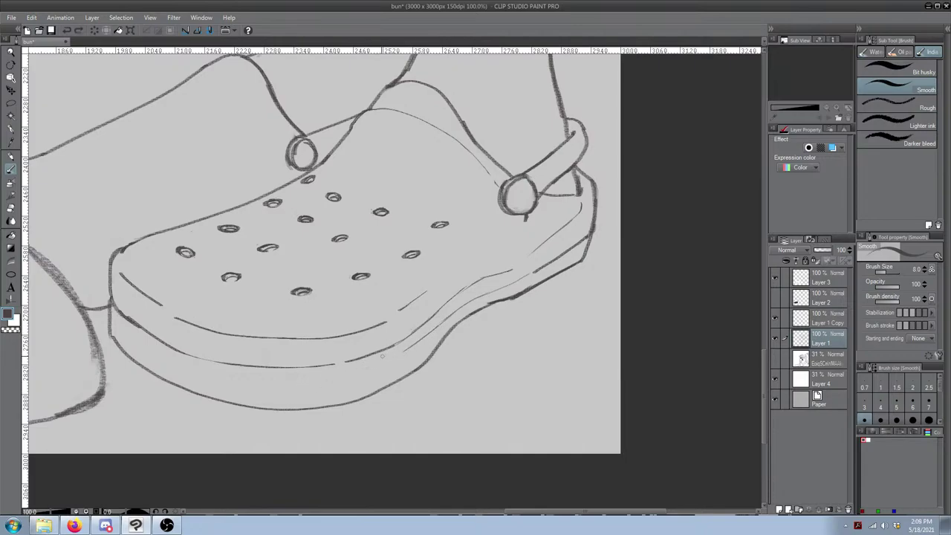
Step: Draw a fine, lower sole line around the toe to meet the arch line, undoing misplaced strokes
{"action": "mouse_move", "coordinate": [115, 315]}
{"action": "left_mouse_down"}
{"action": "mouse_move", "coordinate": [166, 354]}
{"action": "mouse_move", "coordinate": [217, 367]}
{"action": "left_mouse_up"}
{"action": "key", "text": "ctrl+z"}
{"action": "left_click_drag", "start_coordinate": [117, 321], "coordinate": [251, 378]}
{"action": "key", "text": "ctrl+z"}
{"action": "mouse_move", "coordinate": [115, 316]}
{"action": "left_mouse_down"}
{"action": "mouse_move", "coordinate": [222, 375]}
{"action": "mouse_move", "coordinate": [373, 367]}
{"action": "left_mouse_up"}
{"action": "key", "text": "ctrl+z"}
{"action": "left_click_drag", "start_coordinate": [226, 378], "coordinate": [382, 360]}
{"action": "key", "text": "ctrl+z"}
Step: Erase the old sole line above the new one along the toe and side of the shoe
{"action": "scroll", "coordinate": [477, 186], "scroll_direction": "down", "scroll_amount": 3}
{"action": "scroll", "coordinate": [491, 205], "scroll_direction": "up", "scroll_amount": 3}
{"action": "key", "text": "e"}
{"action": "mouse_move", "coordinate": [476, 269]}
{"action": "left_mouse_down"}
{"action": "mouse_move", "coordinate": [457, 271]}
{"action": "mouse_move", "coordinate": [373, 326]}
{"action": "mouse_move", "coordinate": [229, 336]}
{"action": "left_mouse_up"}
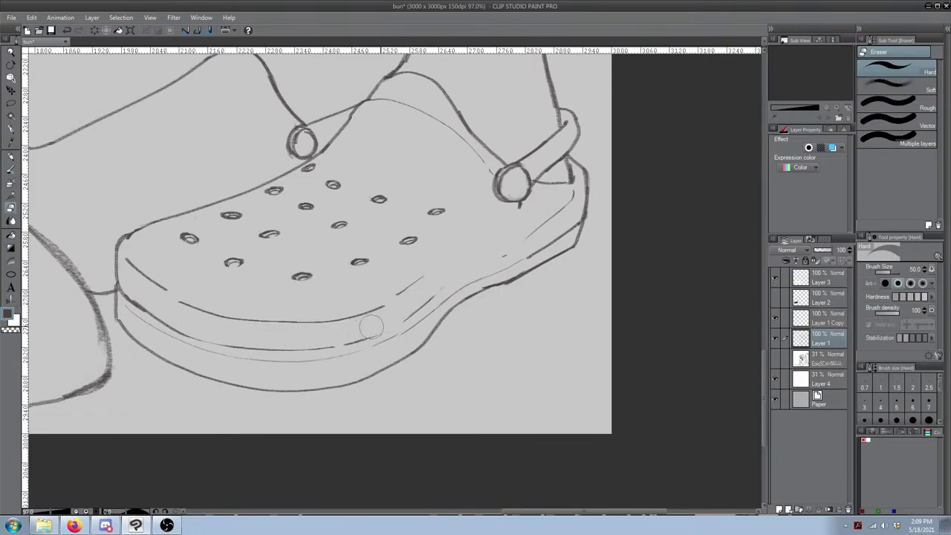
{"action": "left_click_drag", "start_coordinate": [406, 311], "coordinate": [465, 289]}
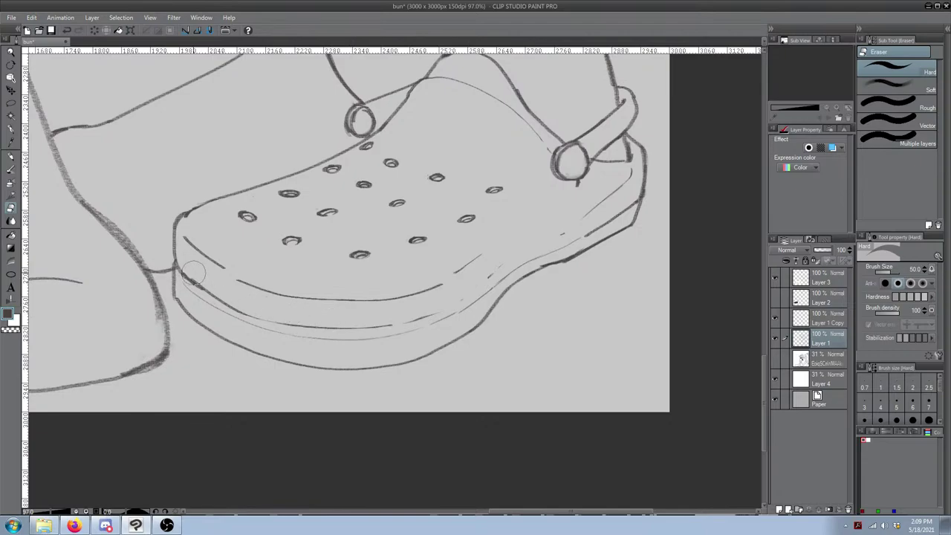
{"action": "mouse_move", "coordinate": [191, 270]}
{"action": "left_mouse_down"}
{"action": "mouse_move", "coordinate": [190, 275]}
{"action": "mouse_move", "coordinate": [251, 309]}
{"action": "mouse_move", "coordinate": [307, 312]}
{"action": "mouse_move", "coordinate": [236, 301]}
{"action": "mouse_move", "coordinate": [268, 317]}
{"action": "mouse_move", "coordinate": [368, 319]}
{"action": "mouse_move", "coordinate": [318, 322]}
{"action": "left_mouse_up"}
Step: Clean up the toe's lower corner and strengthen its lines with the Smooth brush at size 15
{"action": "key", "text": "b"}
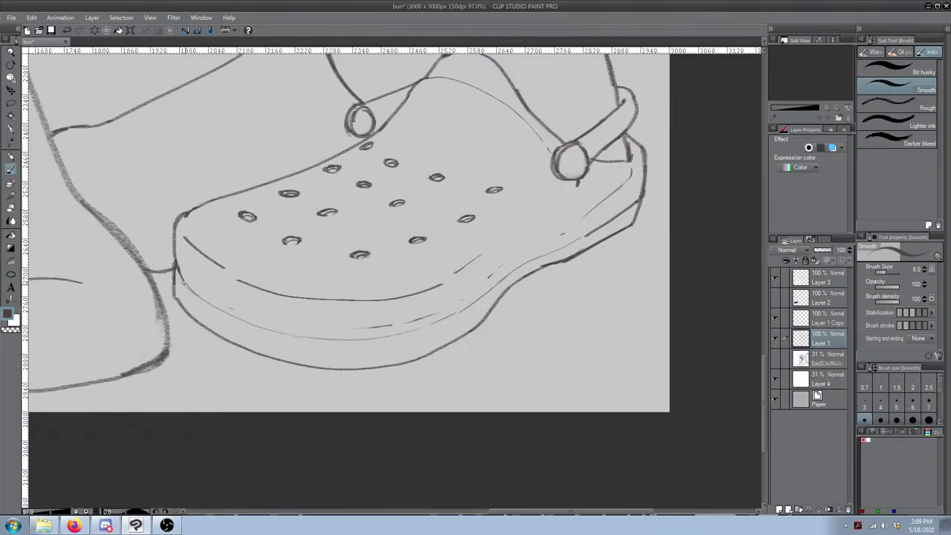
{"action": "key", "text": "e"}
{"action": "left_click_drag", "start_coordinate": [171, 301], "coordinate": [175, 294]}
{"action": "key", "text": "b"}
{"action": "key", "text": "bracketright"}
{"action": "key", "text": "bracketright"}
{"action": "key", "text": "bracketright"}
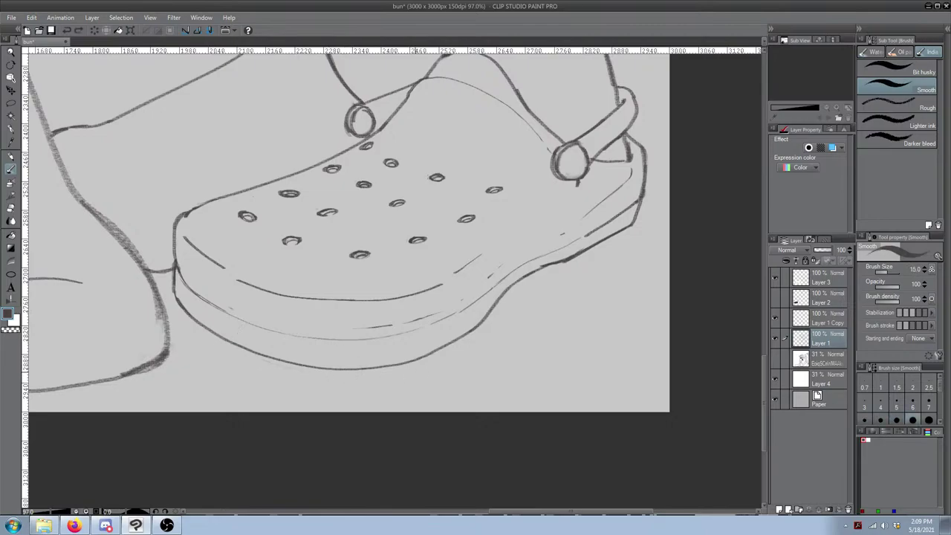
Step: Erase the remaining fragments of the old sole line, and darken the toe's upper corner with a short stroke
{"action": "key", "text": "e"}
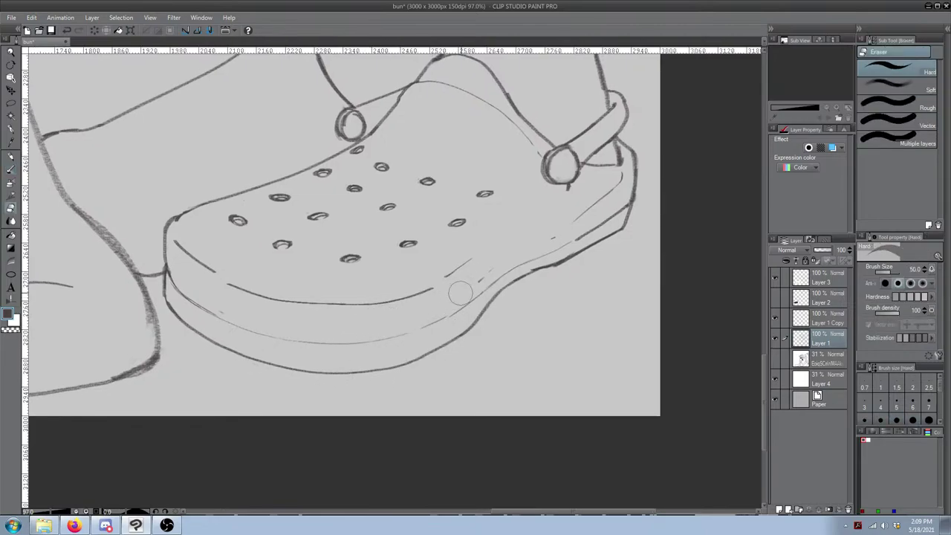
{"action": "left_click_drag", "start_coordinate": [424, 276], "coordinate": [488, 260]}
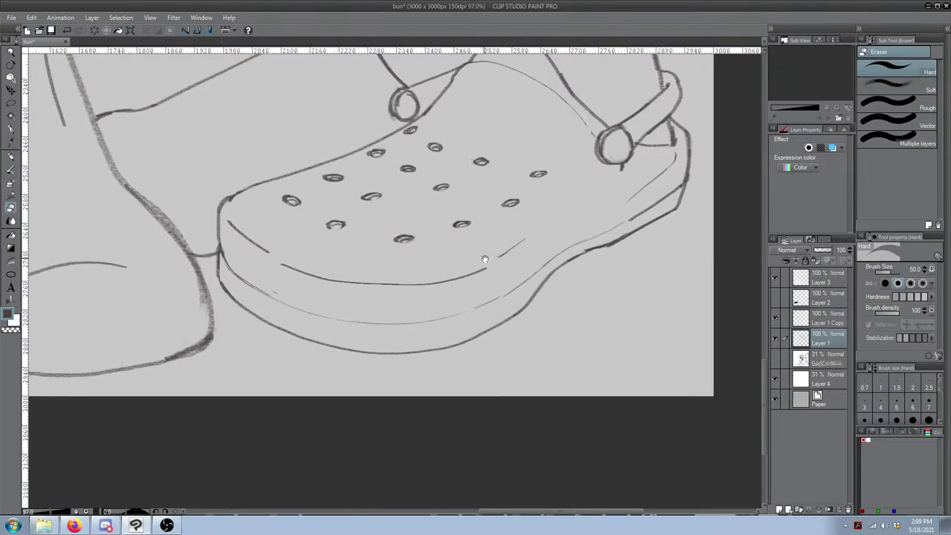
{"action": "key", "text": "b"}
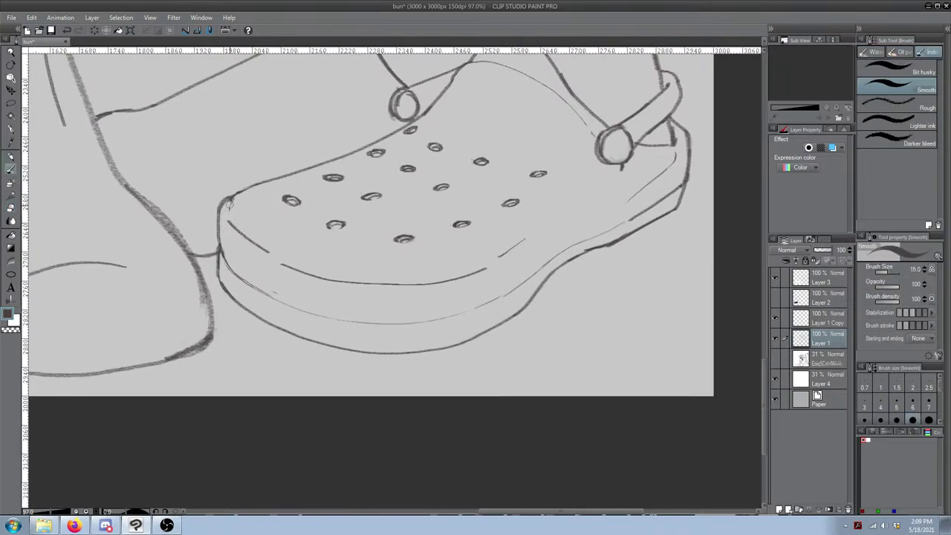
{"action": "left_click_drag", "start_coordinate": [234, 194], "coordinate": [228, 208]}
Step: Erase the old upper line on the heel, and redraw it so it curves up to the strap button
{"action": "key", "text": "e"}
{"action": "mouse_move", "coordinate": [618, 201]}
{"action": "left_mouse_down"}
{"action": "mouse_move", "coordinate": [628, 195]}
{"action": "mouse_move", "coordinate": [609, 210]}
{"action": "mouse_move", "coordinate": [628, 196]}
{"action": "left_mouse_up"}
{"action": "key", "text": "p"}
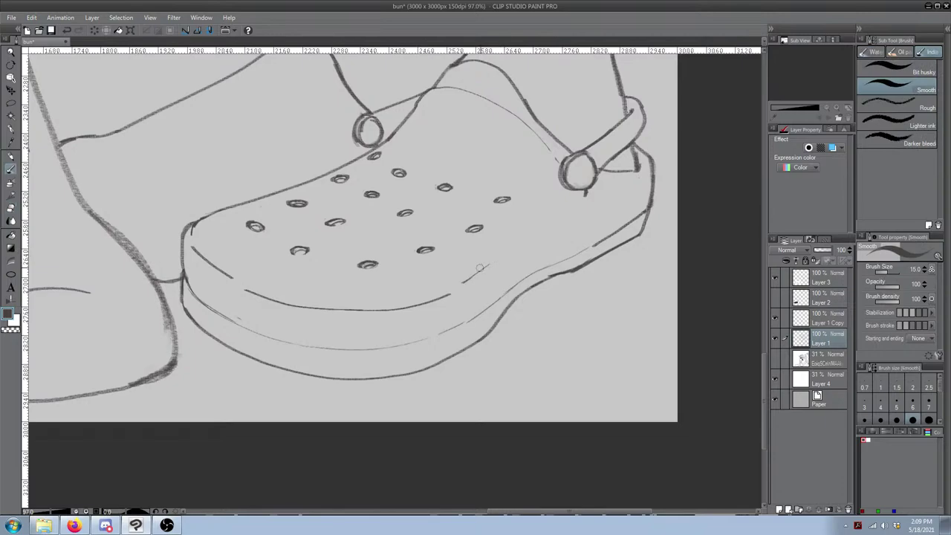
{"action": "left_click_drag", "start_coordinate": [494, 259], "coordinate": [569, 217]}
{"action": "key", "text": "ctrl+z"}
{"action": "left_click_drag", "start_coordinate": [511, 250], "coordinate": [578, 210]}
{"action": "key", "text": "ctrl+z"}
{"action": "mouse_move", "coordinate": [546, 252]}
{"action": "left_mouse_down"}
{"action": "mouse_move", "coordinate": [647, 216]}
{"action": "mouse_move", "coordinate": [676, 236]}
{"action": "left_mouse_up"}
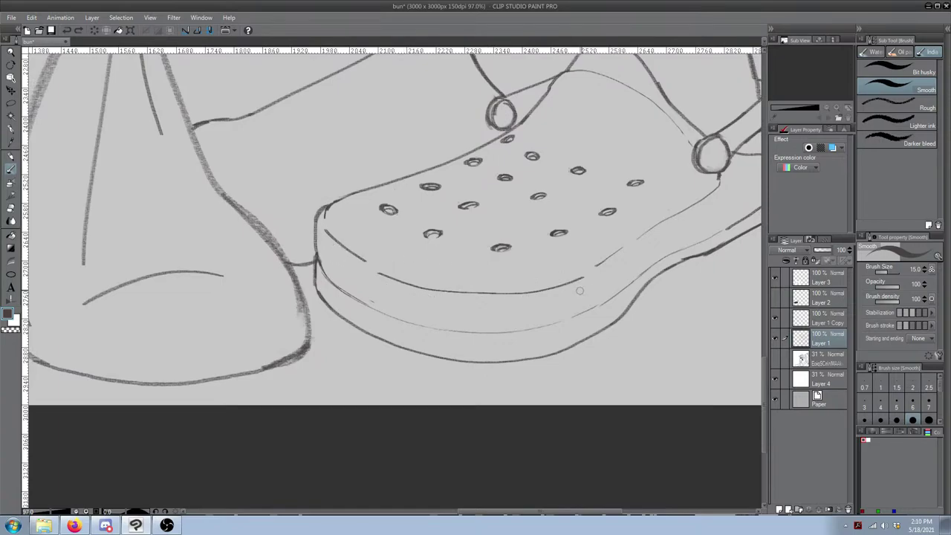
Step: Hide the light blue clog photo on Layer 3 and show the dark clog photo on Layer 2
{"action": "scroll", "coordinate": [554, 198], "scroll_direction": "down", "scroll_amount": 3}
{"action": "left_click_drag", "start_coordinate": [333, 269], "coordinate": [437, 302]}
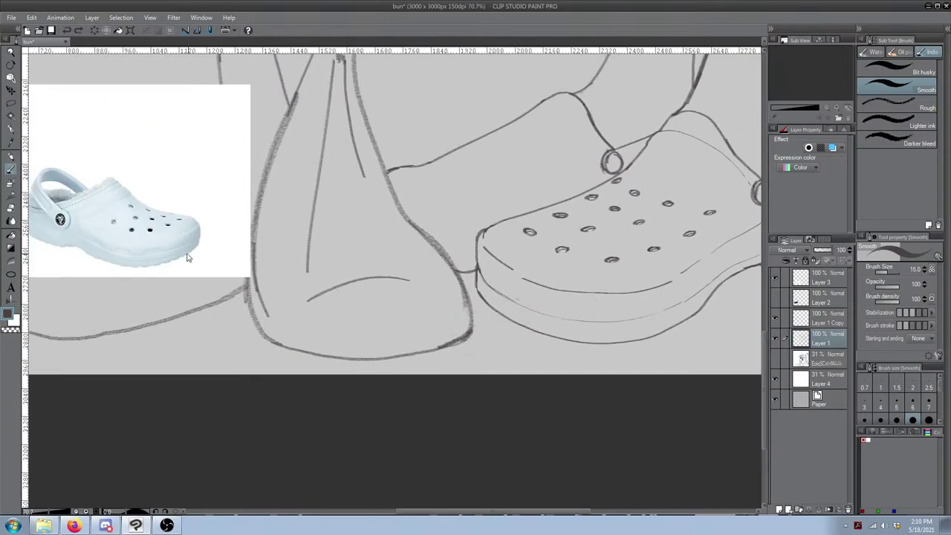
{"action": "scroll", "coordinate": [144, 245], "scroll_direction": "up", "scroll_amount": 3}
{"action": "scroll", "coordinate": [110, 246], "scroll_direction": "up", "scroll_amount": 3}
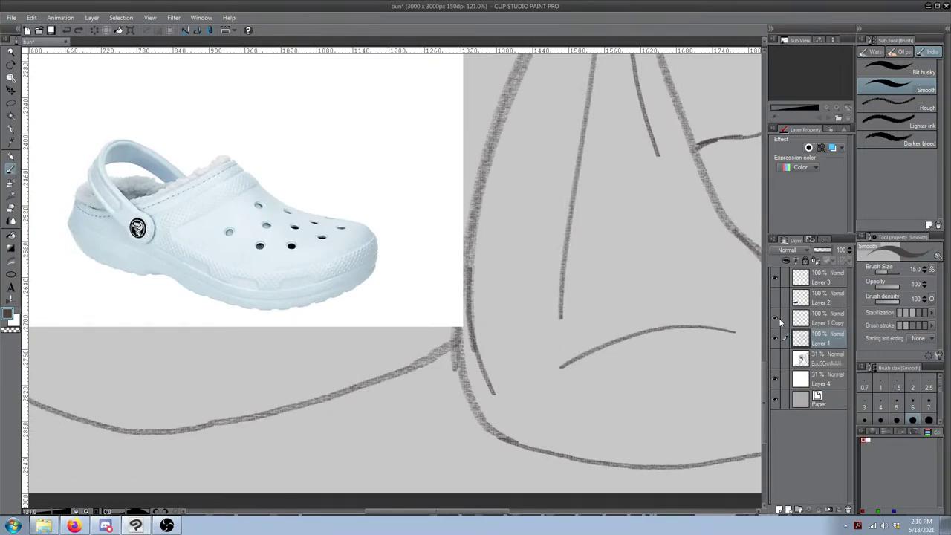
{"action": "left_click", "coordinate": [775, 279]}
{"action": "left_click", "coordinate": [774, 298]}
Step: Examine the dark clog photo's side trim and strap attachment, and compare them with the drawn shoe
{"action": "left_click_drag", "start_coordinate": [273, 231], "coordinate": [604, 265]}
{"action": "left_click_drag", "start_coordinate": [496, 295], "coordinate": [582, 315]}
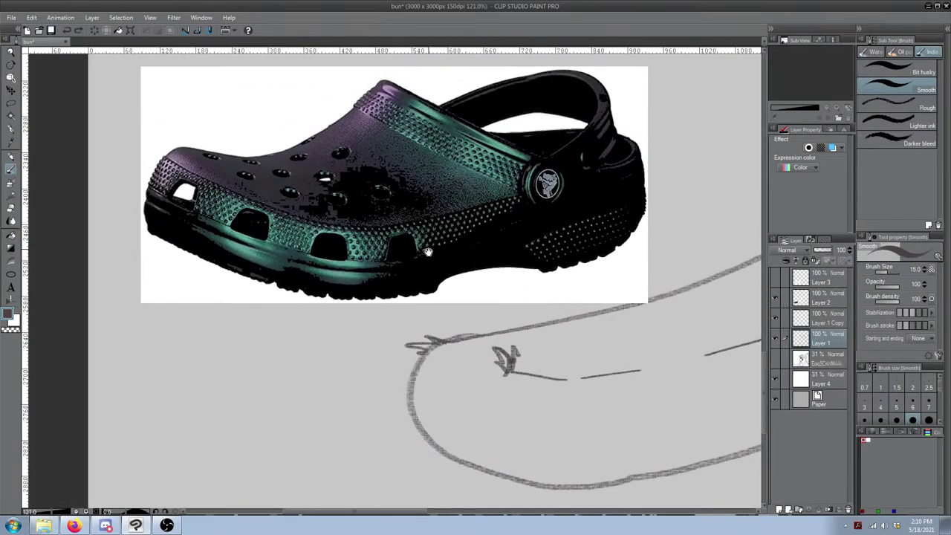
{"action": "left_click_drag", "start_coordinate": [427, 249], "coordinate": [417, 263]}
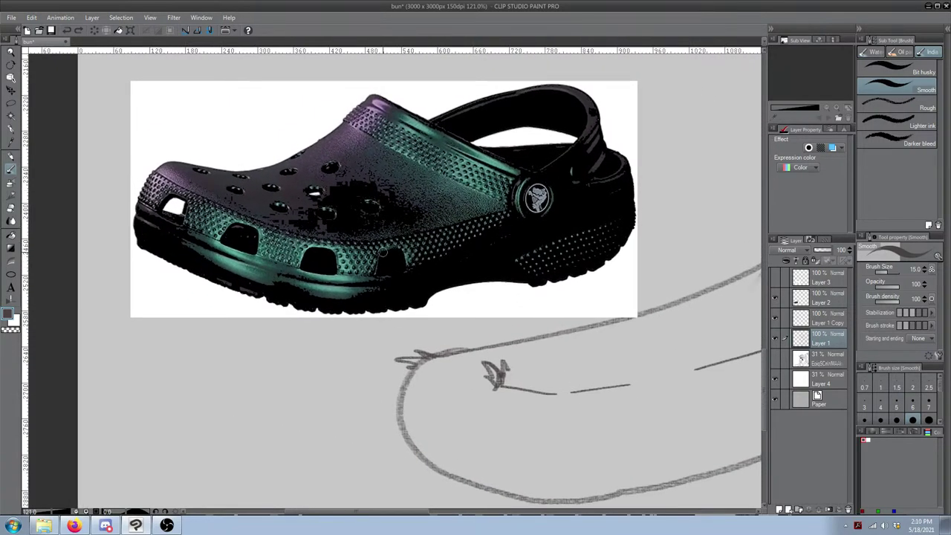
{"action": "mouse_move", "coordinate": [747, 277]}
{"action": "left_mouse_down"}
{"action": "mouse_move", "coordinate": [484, 280]}
{"action": "mouse_move", "coordinate": [208, 264]}
{"action": "left_mouse_up"}
{"action": "left_click_drag", "start_coordinate": [721, 333], "coordinate": [236, 286]}
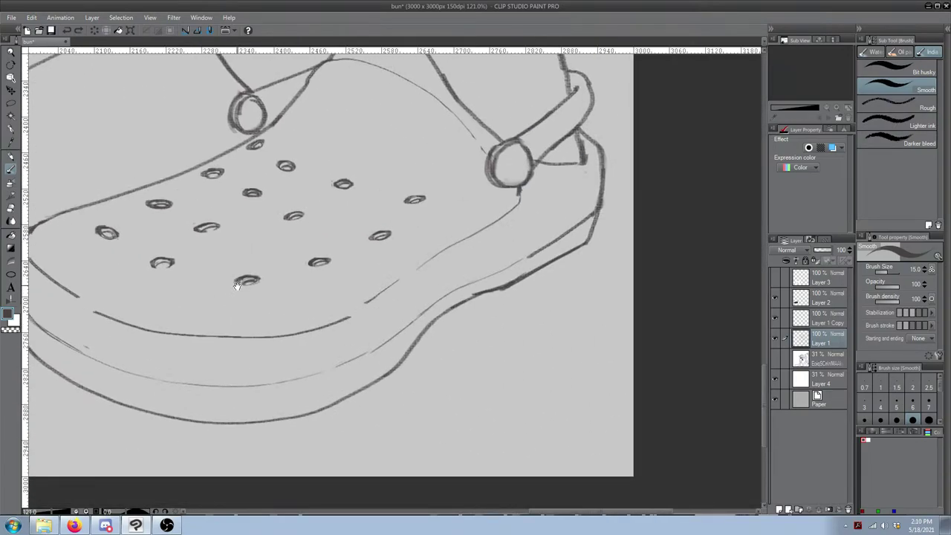
{"action": "left_click_drag", "start_coordinate": [496, 269], "coordinate": [673, 283]}
{"action": "left_click_drag", "start_coordinate": [332, 279], "coordinate": [707, 346]}
{"action": "left_click_drag", "start_coordinate": [299, 249], "coordinate": [765, 296]}
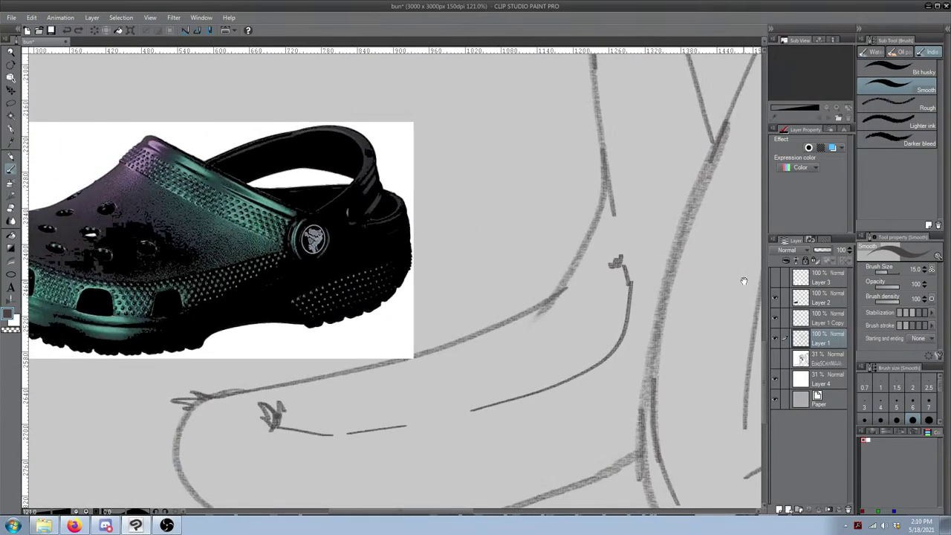
{"action": "left_click_drag", "start_coordinate": [711, 282], "coordinate": [292, 191]}
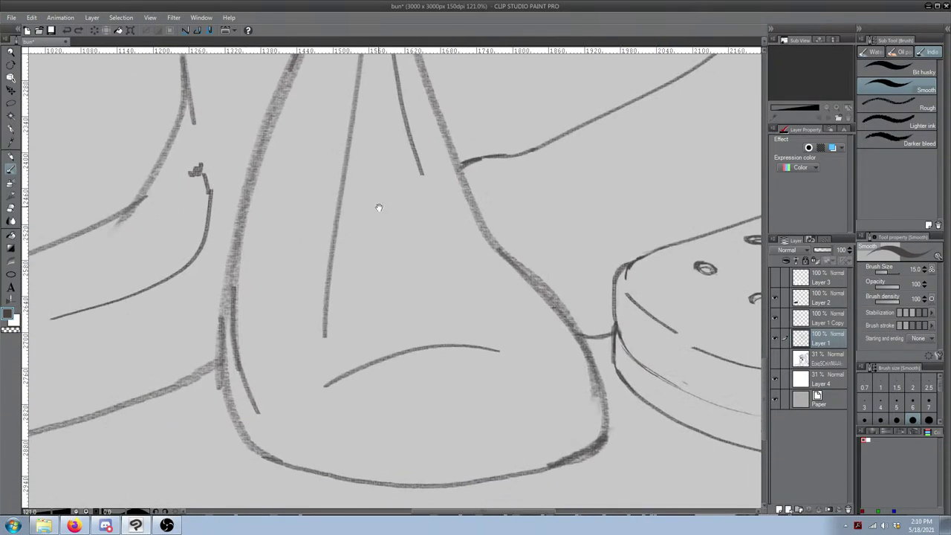
{"action": "left_click_drag", "start_coordinate": [622, 276], "coordinate": [221, 213]}
{"action": "left_click_drag", "start_coordinate": [496, 239], "coordinate": [329, 304]}
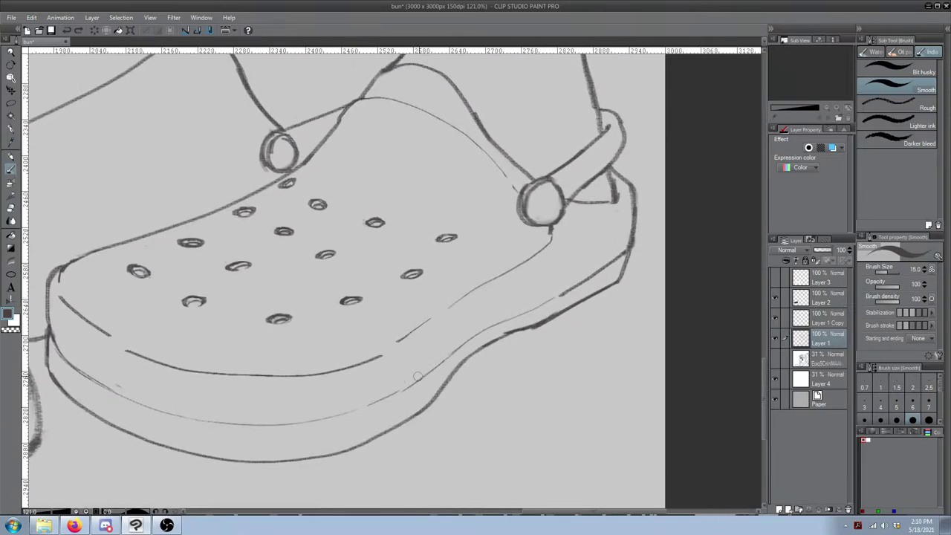
Step: Redraw the upper side line with a steeper rise to the strap button, and sketch the lower side line from the arch
{"action": "key", "text": "ctrl+z"}
{"action": "mouse_move", "coordinate": [381, 395]}
{"action": "left_mouse_down"}
{"action": "mouse_move", "coordinate": [452, 343]}
{"action": "mouse_move", "coordinate": [448, 355]}
{"action": "mouse_move", "coordinate": [483, 311]}
{"action": "left_mouse_up"}
{"action": "key", "text": "ctrl+z"}
{"action": "left_click_drag", "start_coordinate": [430, 371], "coordinate": [449, 342]}
{"action": "key", "text": "e"}
{"action": "key", "text": "b"}
{"action": "mouse_move", "coordinate": [483, 314]}
{"action": "left_mouse_down"}
{"action": "mouse_move", "coordinate": [530, 275]}
{"action": "mouse_move", "coordinate": [555, 228]}
{"action": "mouse_move", "coordinate": [541, 258]}
{"action": "mouse_move", "coordinate": [553, 230]}
{"action": "mouse_move", "coordinate": [519, 264]}
{"action": "mouse_move", "coordinate": [540, 231]}
{"action": "mouse_move", "coordinate": [531, 256]}
{"action": "mouse_move", "coordinate": [487, 283]}
{"action": "mouse_move", "coordinate": [530, 237]}
{"action": "left_mouse_up"}
{"action": "key", "text": "e"}
{"action": "key", "text": "b"}
{"action": "key", "text": "e"}
{"action": "key", "text": "b"}
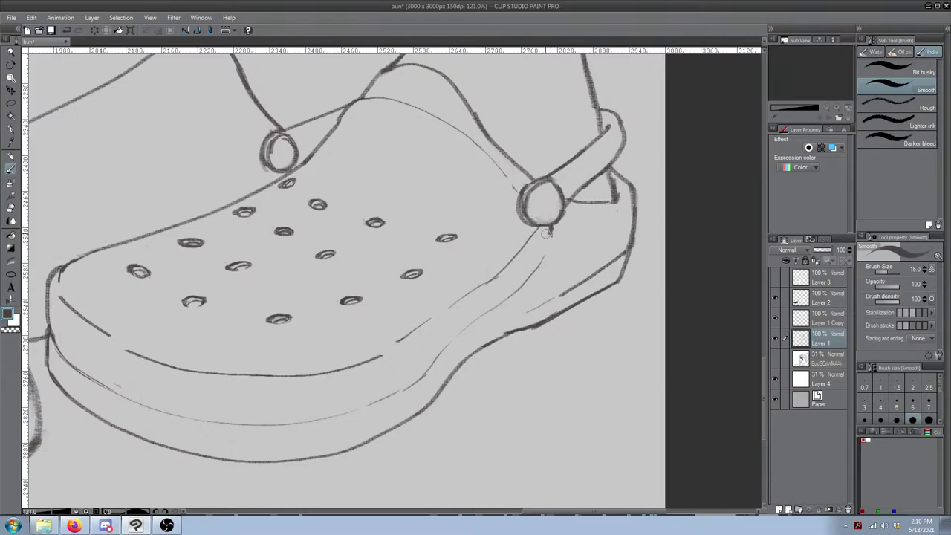
Step: Try extending the lower side line up to the strap button with a darker curve
{"action": "key", "text": "ctrl+z"}
{"action": "left_click_drag", "start_coordinate": [492, 279], "coordinate": [547, 227]}
{"action": "key", "text": "ctrl+z"}
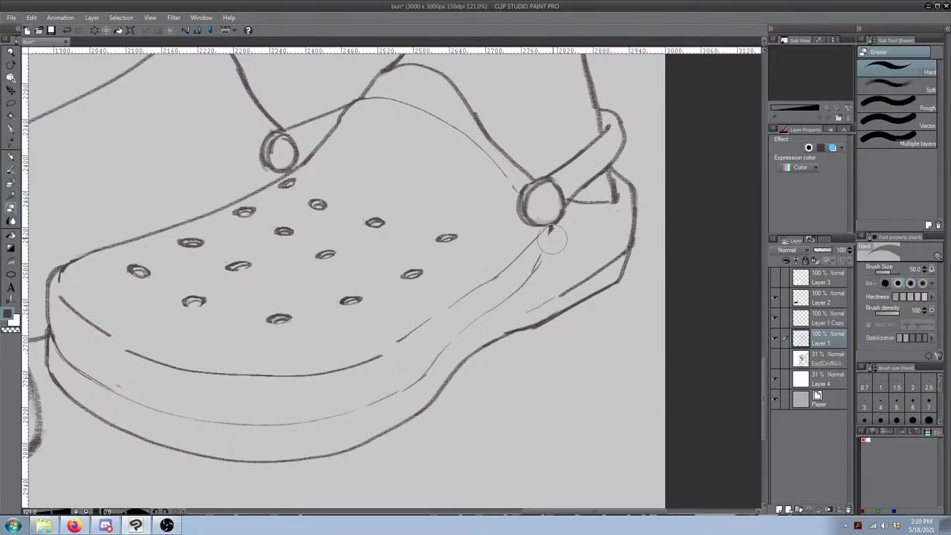
{"action": "left_click_drag", "start_coordinate": [550, 229], "coordinate": [509, 289]}
{"action": "key", "text": "ctrl+z"}
{"action": "left_click_drag", "start_coordinate": [548, 227], "coordinate": [485, 308]}
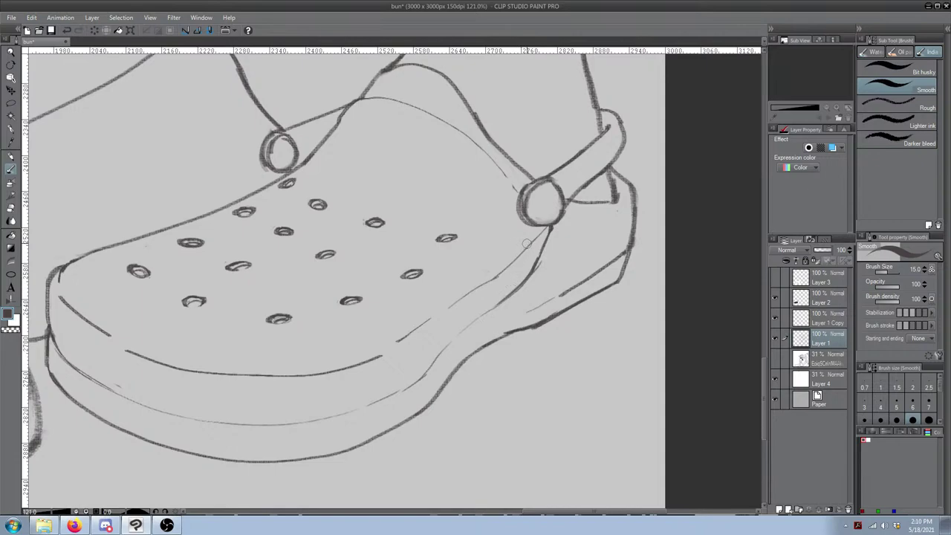
Step: Rework the upper side line's end below the strap button, and erase the lower curve's connection to the button
{"action": "key", "text": "e"}
{"action": "key", "text": "b"}
{"action": "key", "text": "ctrl+z"}
{"action": "left_click_drag", "start_coordinate": [517, 245], "coordinate": [506, 264]}
{"action": "key", "text": "ctrl+z"}
{"action": "key", "text": "e"}
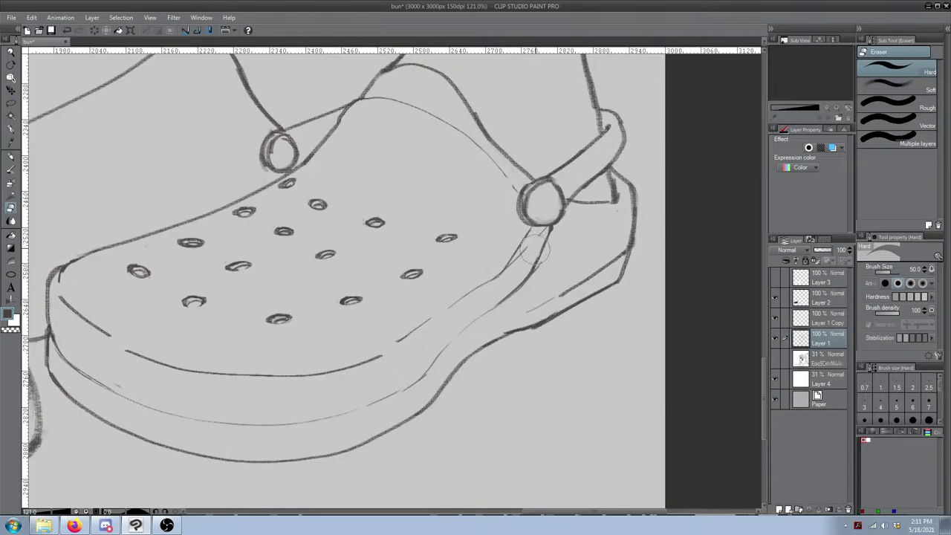
{"action": "key", "text": "b"}
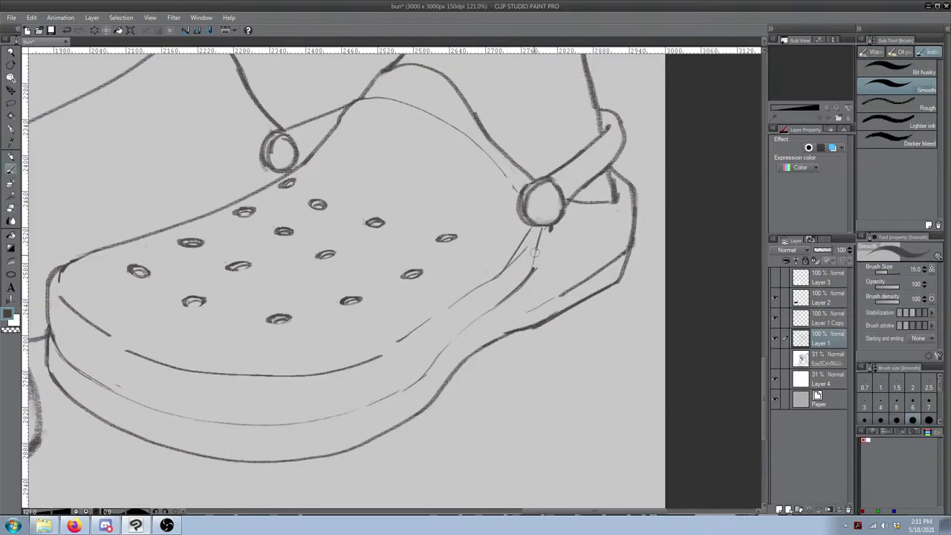
Step: Erase the surplus strokes beside the upper and lower side lines below the strap button
{"action": "left_click_drag", "start_coordinate": [529, 266], "coordinate": [743, 260]}
{"action": "left_click_drag", "start_coordinate": [407, 294], "coordinate": [722, 304]}
{"action": "mouse_move", "coordinate": [223, 271]}
{"action": "left_mouse_down"}
{"action": "mouse_move", "coordinate": [644, 322]}
{"action": "mouse_move", "coordinate": [218, 280]}
{"action": "left_mouse_up"}
{"action": "left_click_drag", "start_coordinate": [316, 284], "coordinate": [521, 266]}
{"action": "key", "text": "e"}
{"action": "left_click_drag", "start_coordinate": [592, 223], "coordinate": [593, 212]}
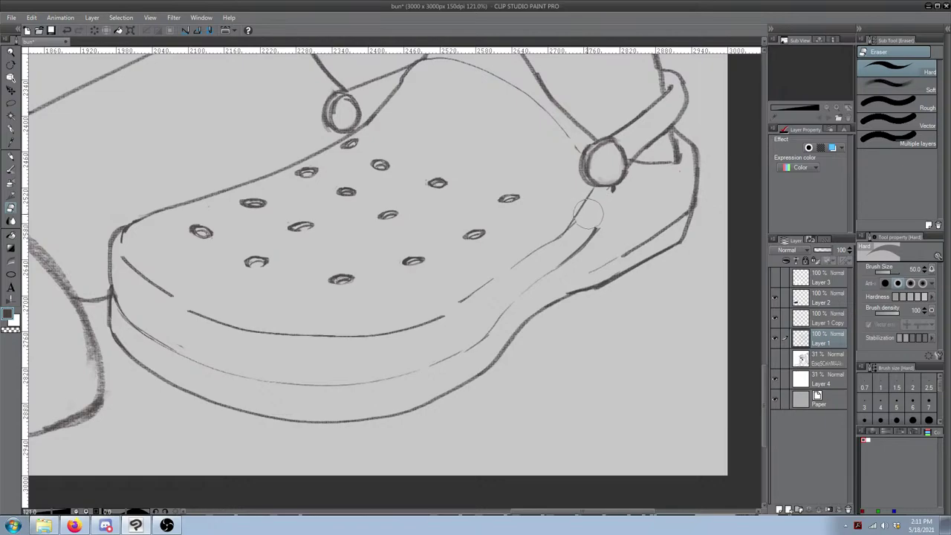
{"action": "left_click_drag", "start_coordinate": [551, 257], "coordinate": [566, 251]}
Step: Redraw the lower side line from the arch to the back of the heel, undoing misplaced strokes
{"action": "key", "text": "b"}
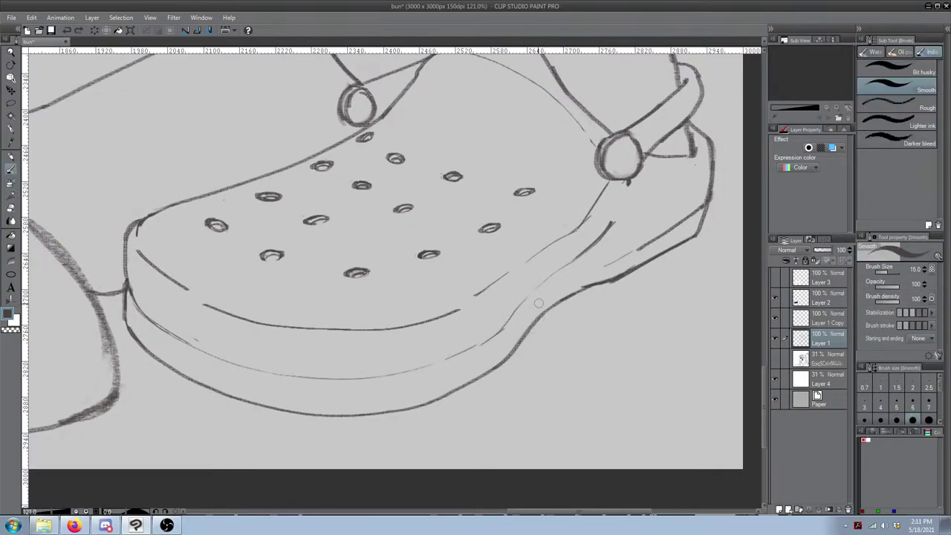
{"action": "left_click_drag", "start_coordinate": [505, 324], "coordinate": [589, 262]}
{"action": "key", "text": "ctrl+z"}
{"action": "left_click_drag", "start_coordinate": [506, 321], "coordinate": [538, 284]}
{"action": "key", "text": "ctrl+z"}
{"action": "mouse_move", "coordinate": [487, 341]}
{"action": "left_mouse_down"}
{"action": "mouse_move", "coordinate": [538, 280]}
{"action": "mouse_move", "coordinate": [527, 292]}
{"action": "mouse_move", "coordinate": [601, 246]}
{"action": "mouse_move", "coordinate": [571, 260]}
{"action": "mouse_move", "coordinate": [673, 225]}
{"action": "left_mouse_up"}
{"action": "key", "text": "ctrl+z"}
{"action": "mouse_move", "coordinate": [621, 242]}
{"action": "left_mouse_down"}
{"action": "mouse_move", "coordinate": [541, 270]}
{"action": "mouse_move", "coordinate": [617, 236]}
{"action": "mouse_move", "coordinate": [526, 291]}
{"action": "left_mouse_up"}
{"action": "key", "text": "ctrl+z"}
Step: Erase the leftover curve between the two side lines and clean up the edges of the redrawn heel line
{"action": "key", "text": "e"}
{"action": "left_click_drag", "start_coordinate": [592, 260], "coordinate": [624, 236]}
{"action": "left_click_drag", "start_coordinate": [534, 256], "coordinate": [512, 269]}
{"action": "key", "text": "b"}
{"action": "key", "text": "e"}
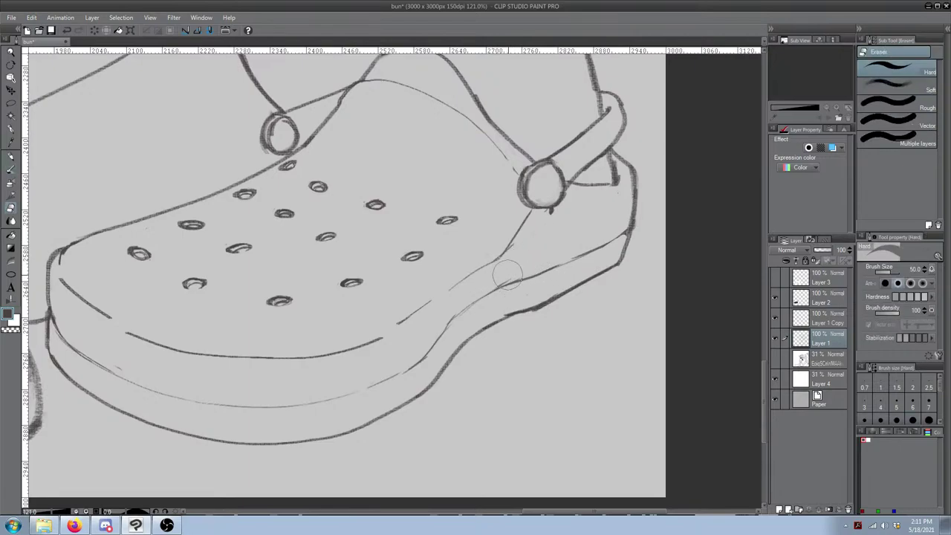
{"action": "left_click_drag", "start_coordinate": [534, 255], "coordinate": [498, 278]}
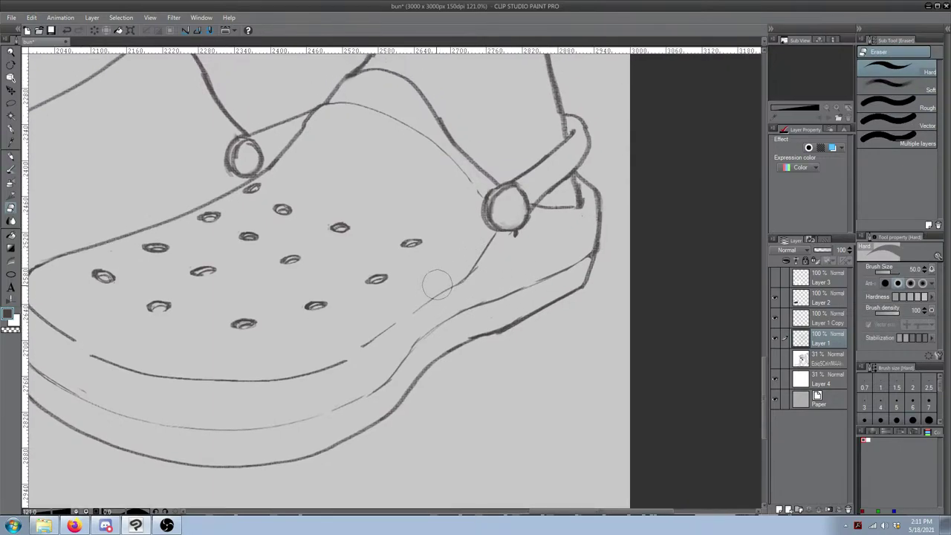
Step: Draw a slightly curved line from the underside of the strap button to the lower side line and tidy its ends
{"action": "key", "text": "b"}
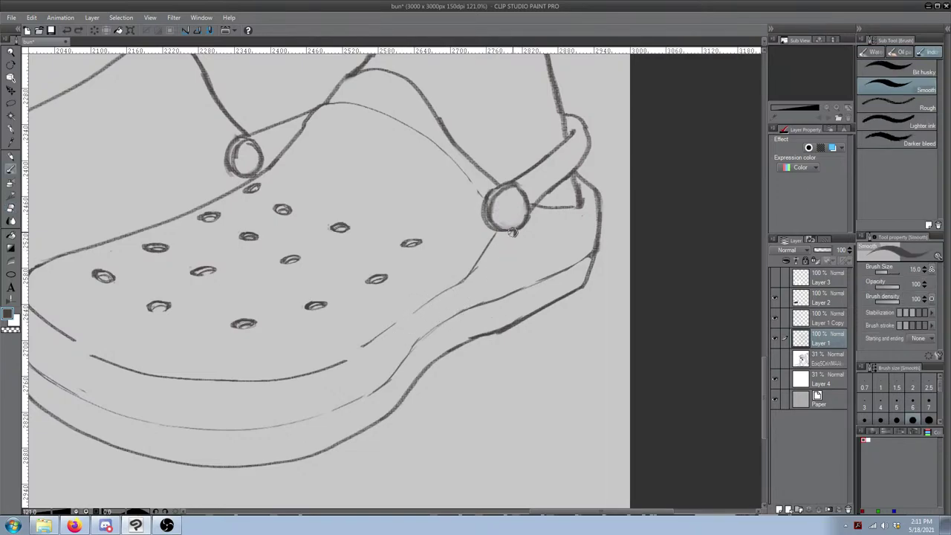
{"action": "mouse_move", "coordinate": [514, 231]}
{"action": "left_mouse_down"}
{"action": "mouse_move", "coordinate": [483, 299]}
{"action": "mouse_move", "coordinate": [524, 234]}
{"action": "mouse_move", "coordinate": [485, 284]}
{"action": "left_mouse_up"}
{"action": "key", "text": "e"}
{"action": "key", "text": "b"}
{"action": "key", "text": "e"}
{"action": "key", "text": "b"}
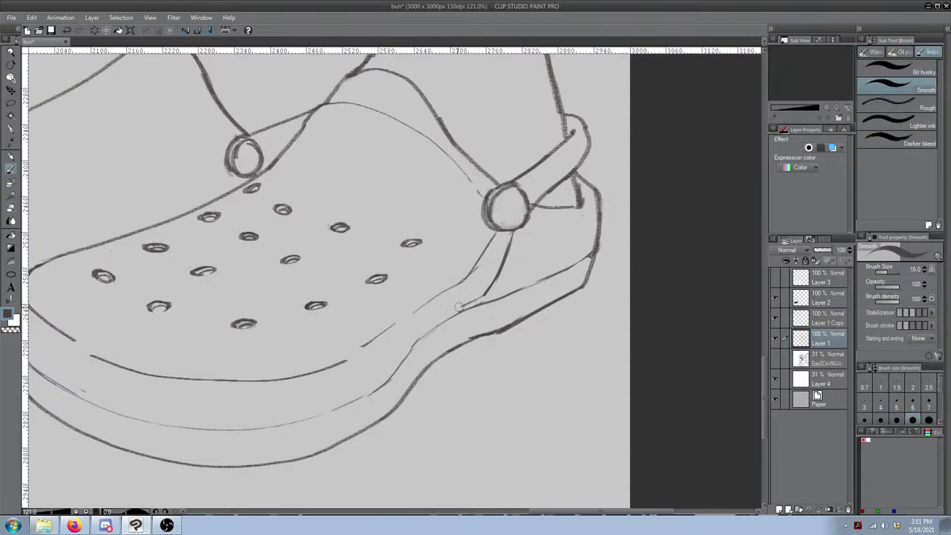
Step: Add a second stroke beside the lower side line through the arch, undoing the misplaced attempt
{"action": "mouse_move", "coordinate": [476, 298]}
{"action": "left_mouse_down"}
{"action": "mouse_move", "coordinate": [431, 320]}
{"action": "mouse_move", "coordinate": [484, 293]}
{"action": "mouse_move", "coordinate": [428, 327]}
{"action": "left_mouse_up"}
{"action": "key", "text": "ctrl+z"}
{"action": "left_click_drag", "start_coordinate": [399, 356], "coordinate": [365, 393]}
{"action": "left_click_drag", "start_coordinate": [325, 356], "coordinate": [386, 339]}
{"action": "scroll", "coordinate": [347, 281], "scroll_direction": "down", "scroll_amount": 4}
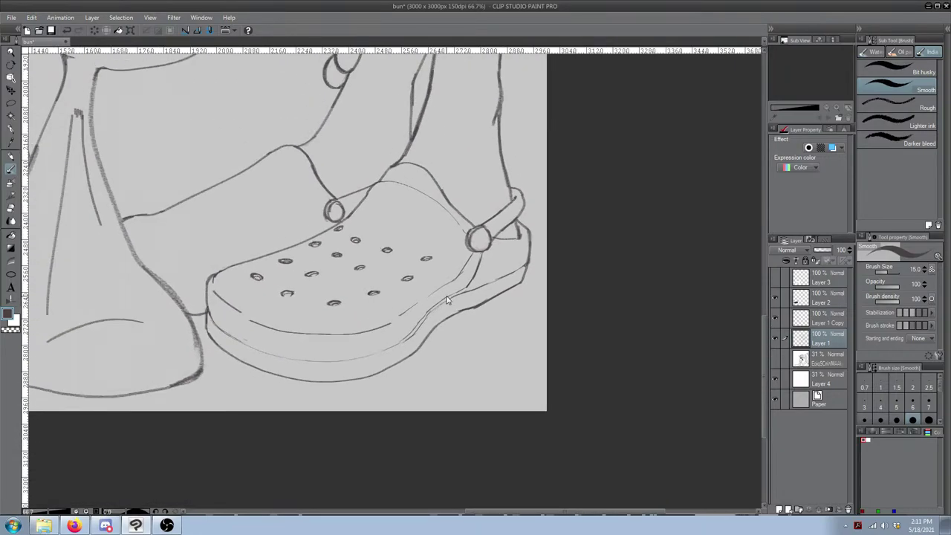
{"action": "scroll", "coordinate": [409, 286], "scroll_direction": "down", "scroll_amount": 1}
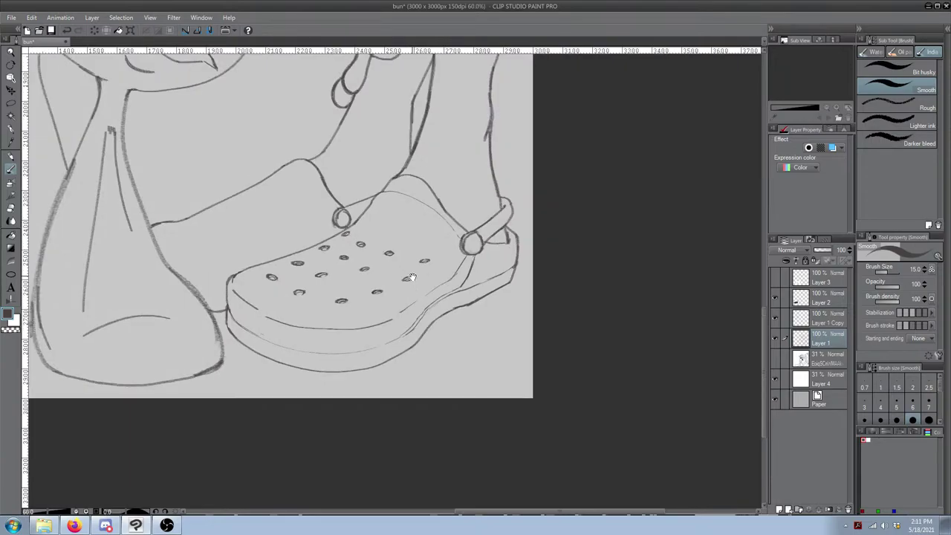
{"action": "scroll", "coordinate": [508, 346], "scroll_direction": "up", "scroll_amount": 1}
{"action": "scroll", "coordinate": [523, 350], "scroll_direction": "up", "scroll_amount": 4}
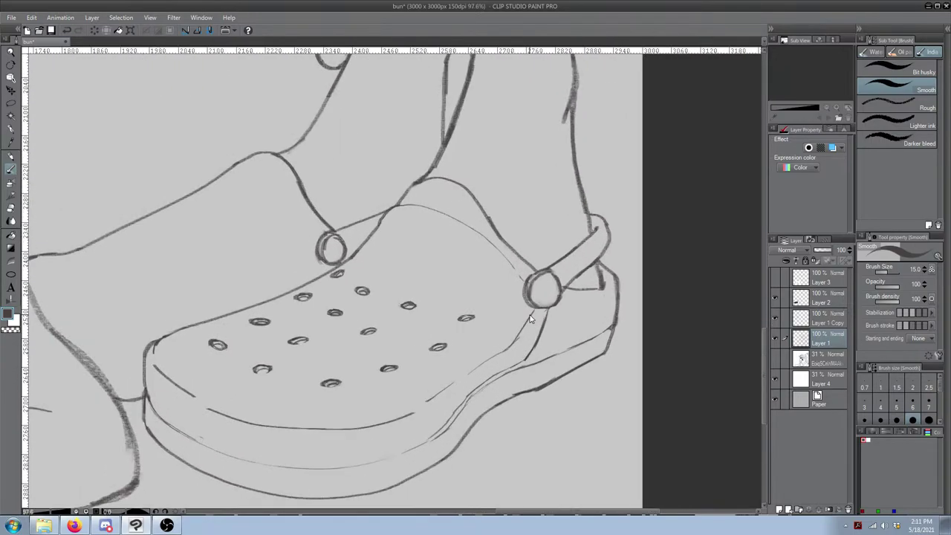
Step: Erase the thin inner curve of the shoe opening between the ankle and the strap button, consulting the clog reference photo
{"action": "key", "text": "e"}
{"action": "left_click_drag", "start_coordinate": [429, 337], "coordinate": [389, 292]}
{"action": "left_click_drag", "start_coordinate": [370, 311], "coordinate": [639, 327]}
{"action": "left_click_drag", "start_coordinate": [289, 283], "coordinate": [714, 334]}
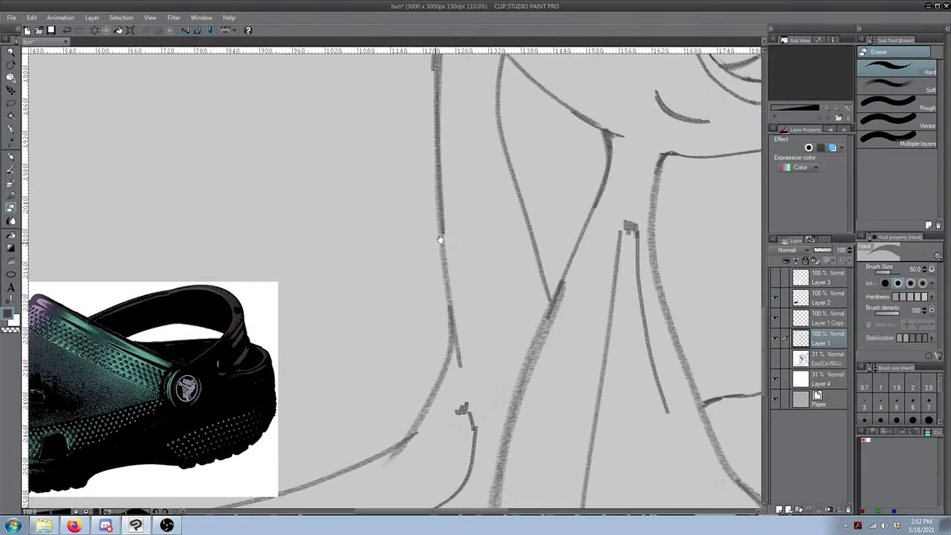
{"action": "left_click_drag", "start_coordinate": [425, 251], "coordinate": [553, 165]}
{"action": "mouse_move", "coordinate": [476, 240]}
{"action": "left_mouse_down"}
{"action": "mouse_move", "coordinate": [384, 246]}
{"action": "mouse_move", "coordinate": [616, 340]}
{"action": "mouse_move", "coordinate": [433, 293]}
{"action": "mouse_move", "coordinate": [368, 253]}
{"action": "left_mouse_up"}
{"action": "key", "text": "p"}
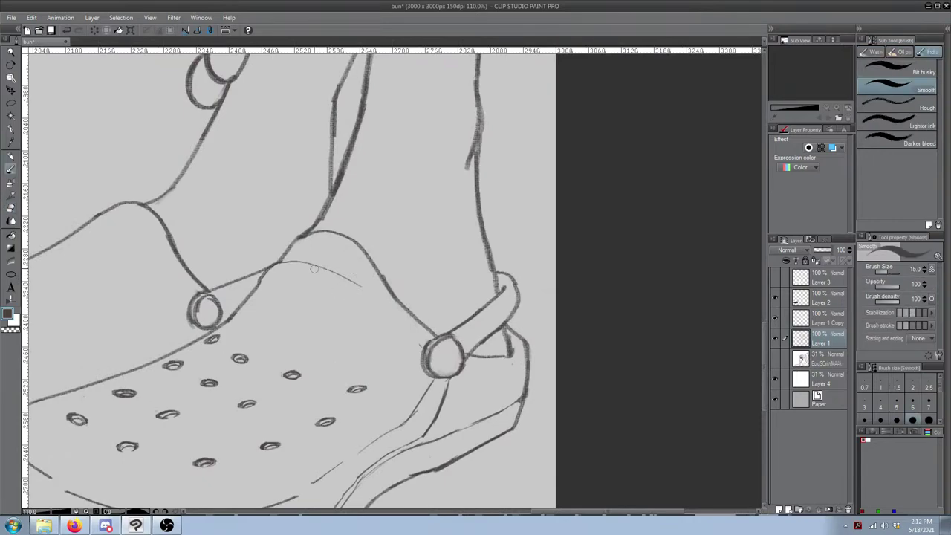
{"action": "key", "text": "e"}
{"action": "left_click_drag", "start_coordinate": [359, 285], "coordinate": [289, 266]}
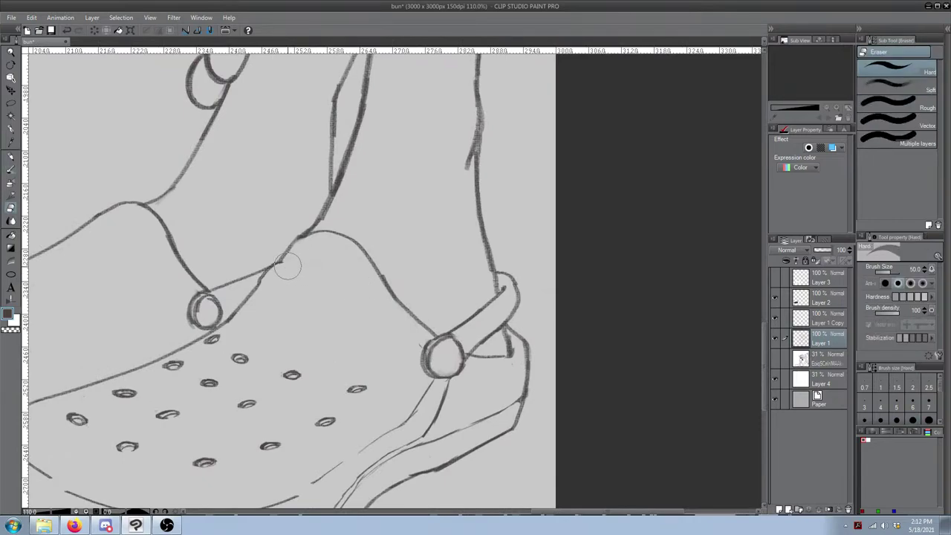
Step: Redraw the inner opening curve closer to the outer line, from the ankle to the strap button, undoing misplaced strokes
{"action": "key", "text": "b"}
{"action": "key", "text": "ctrl+z"}
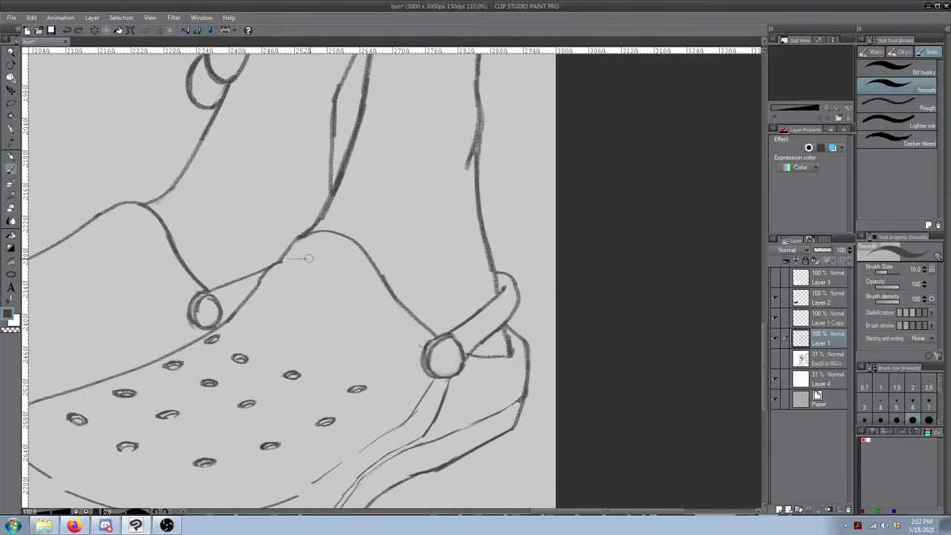
{"action": "key", "text": "ctrl+z"}
{"action": "mouse_move", "coordinate": [321, 261]}
{"action": "left_mouse_down"}
{"action": "mouse_move", "coordinate": [340, 266]}
{"action": "mouse_move", "coordinate": [302, 255]}
{"action": "mouse_move", "coordinate": [317, 254]}
{"action": "mouse_move", "coordinate": [370, 295]}
{"action": "left_mouse_up"}
{"action": "key", "text": "ctrl+z"}
{"action": "left_click_drag", "start_coordinate": [334, 260], "coordinate": [427, 341]}
{"action": "key", "text": "ctrl+z"}
{"action": "key", "text": "ctrl+z"}
{"action": "key", "text": "e"}
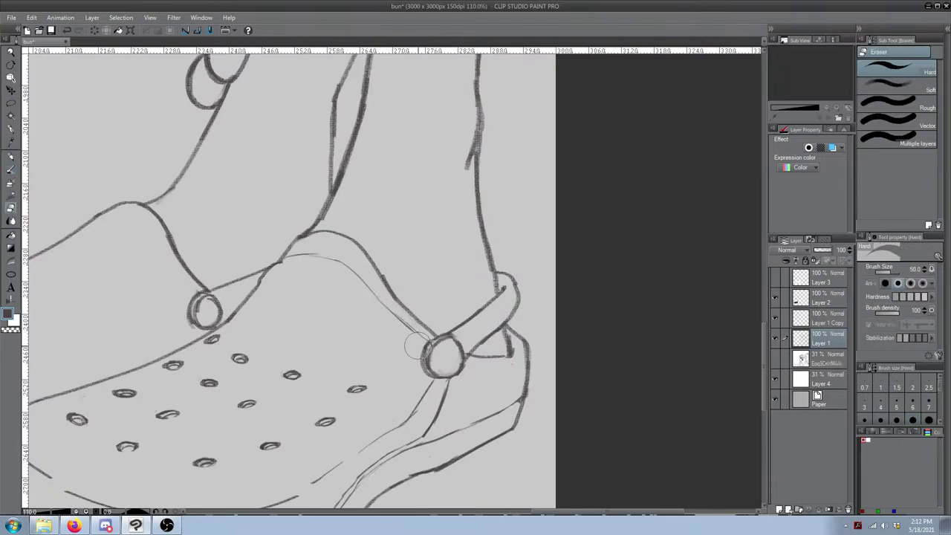
{"action": "key", "text": "b"}
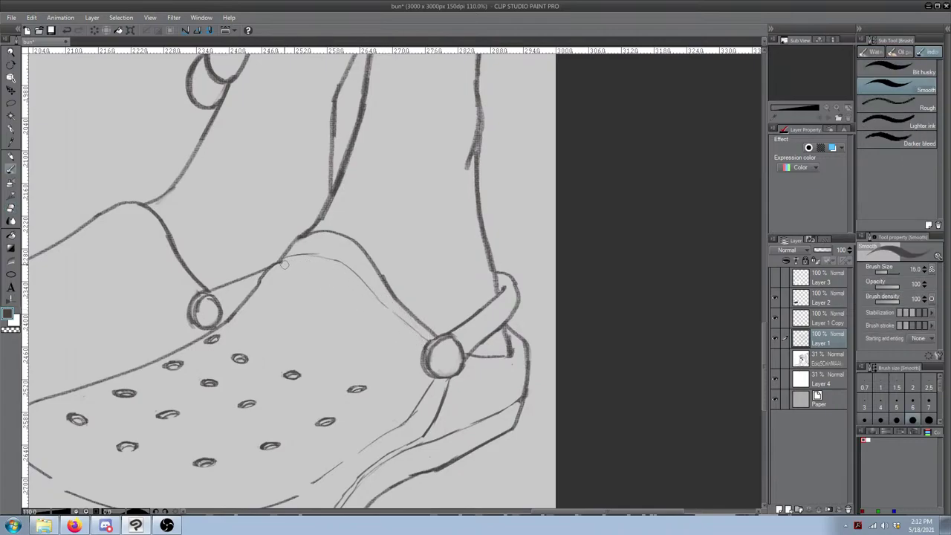
{"action": "key", "text": "e"}
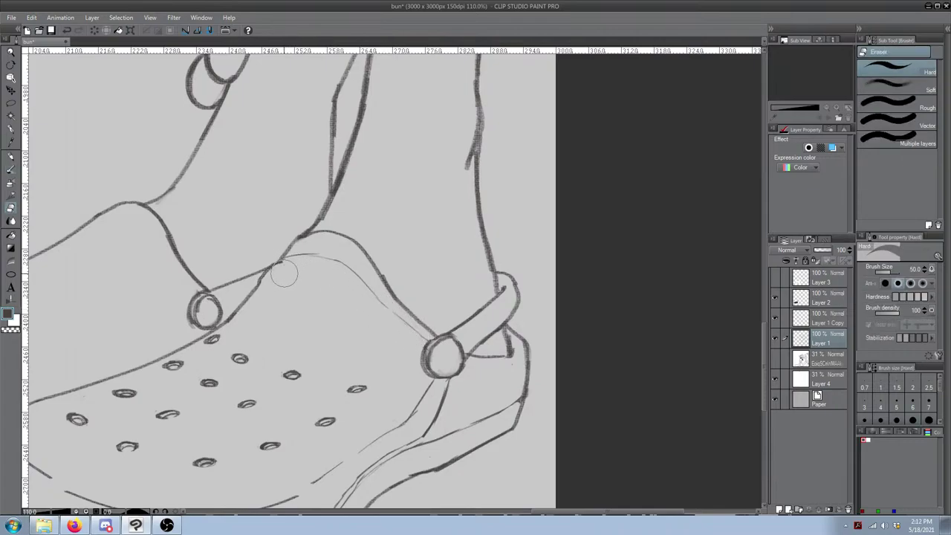
Step: Draw a lower curve from the front corner of the shoe opening to the strap button to form a collar band
{"action": "key", "text": "b"}
{"action": "key", "text": "ctrl+z"}
{"action": "mouse_move", "coordinate": [261, 282]}
{"action": "left_mouse_down"}
{"action": "mouse_move", "coordinate": [342, 299]}
{"action": "mouse_move", "coordinate": [417, 356]}
{"action": "left_mouse_up"}
{"action": "key", "text": "ctrl+z"}
{"action": "mouse_move", "coordinate": [367, 296]}
{"action": "left_mouse_down"}
{"action": "mouse_move", "coordinate": [432, 274]}
{"action": "mouse_move", "coordinate": [340, 267]}
{"action": "mouse_move", "coordinate": [384, 280]}
{"action": "left_mouse_up"}
{"action": "key", "text": "e"}
{"action": "key", "text": "b"}
{"action": "key", "text": "ctrl+z"}
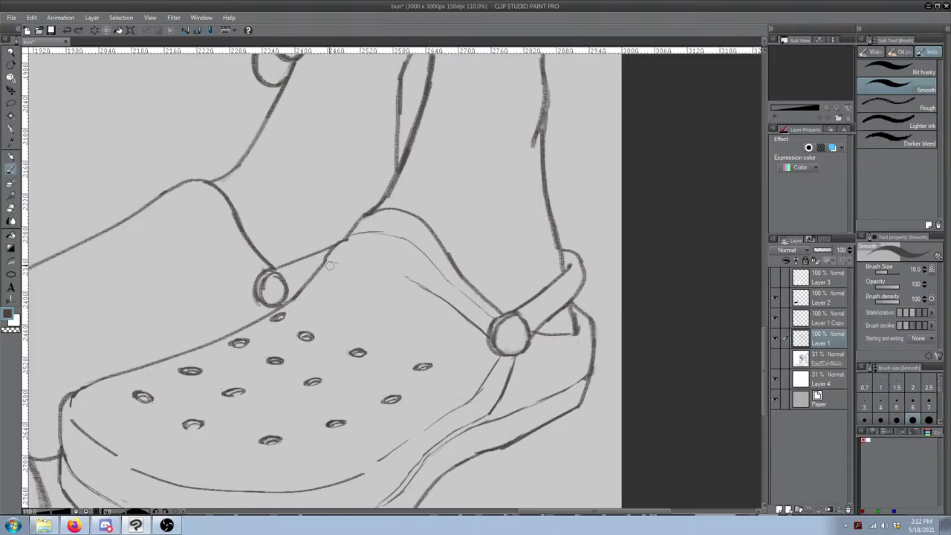
{"action": "left_click_drag", "start_coordinate": [325, 262], "coordinate": [406, 277]}
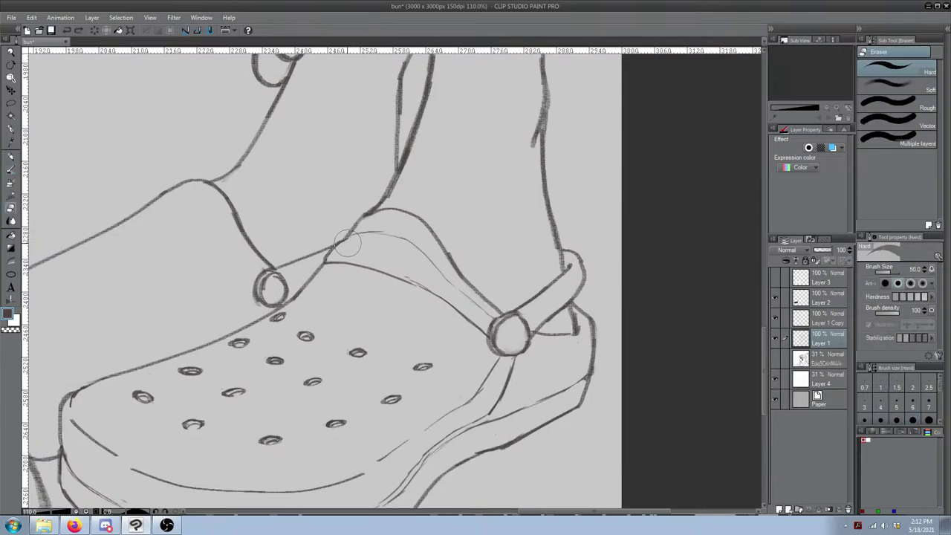
Step: Rework the short edge joining the collar band's upper and lower curves at the front corner
{"action": "left_click_drag", "start_coordinate": [344, 241], "coordinate": [360, 234]}
{"action": "key", "text": "ctrl+z"}
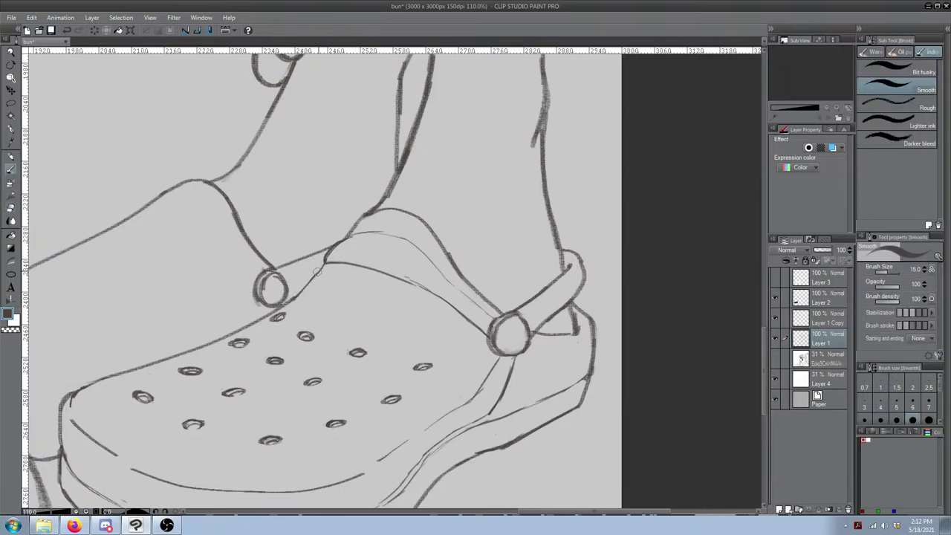
{"action": "key", "text": "ctrl+z"}
{"action": "left_click_drag", "start_coordinate": [322, 282], "coordinate": [297, 292]}
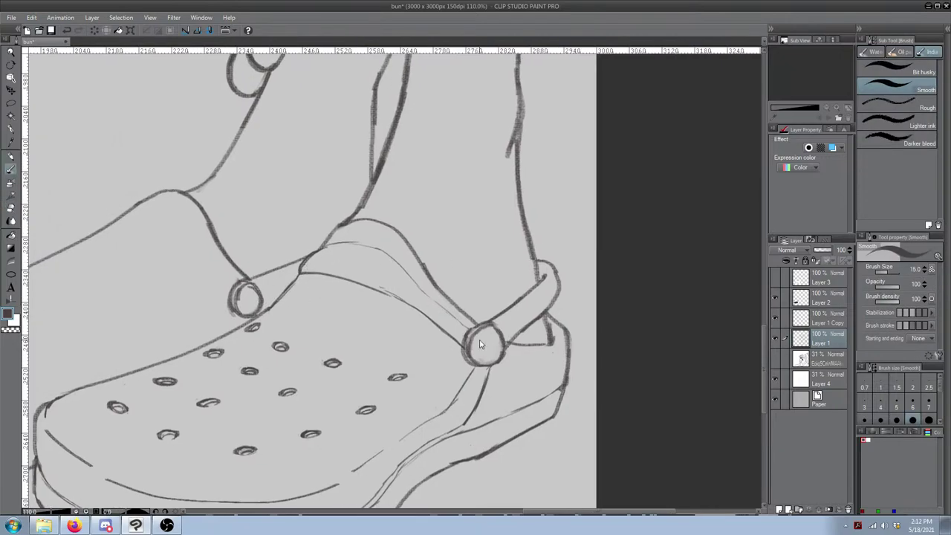
{"action": "left_click_drag", "start_coordinate": [378, 324], "coordinate": [345, 285]}
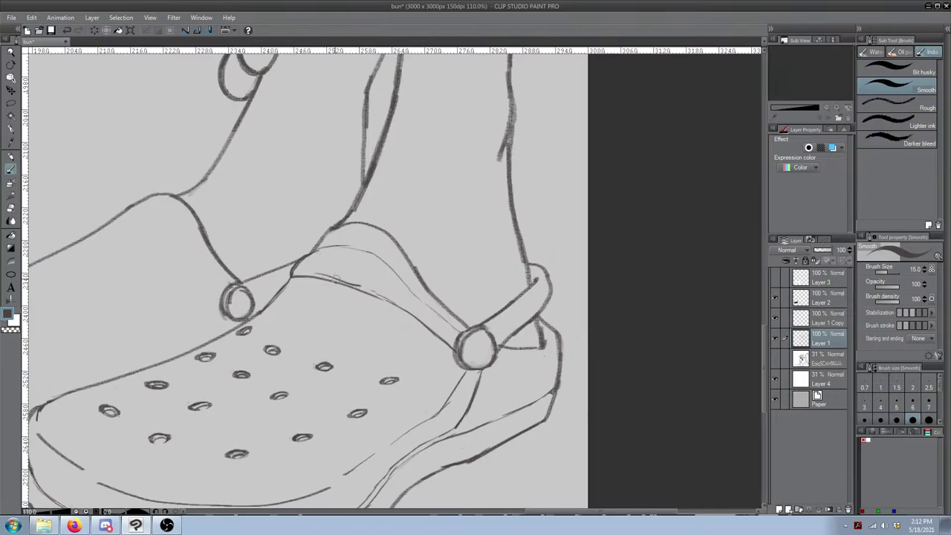
Step: Erase most of the front half of the collar band's lower curve
{"action": "key", "text": "e"}
{"action": "mouse_move", "coordinate": [307, 283]}
{"action": "left_mouse_down"}
{"action": "mouse_move", "coordinate": [352, 296]}
{"action": "mouse_move", "coordinate": [299, 276]}
{"action": "mouse_move", "coordinate": [352, 293]}
{"action": "mouse_move", "coordinate": [295, 298]}
{"action": "left_mouse_up"}
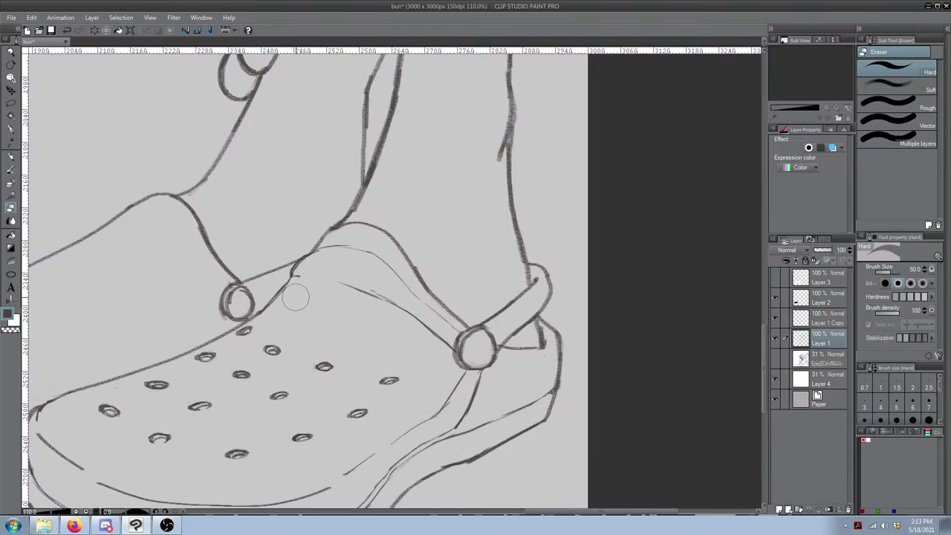
{"action": "scroll", "coordinate": [346, 359], "scroll_direction": "up", "scroll_amount": 3}
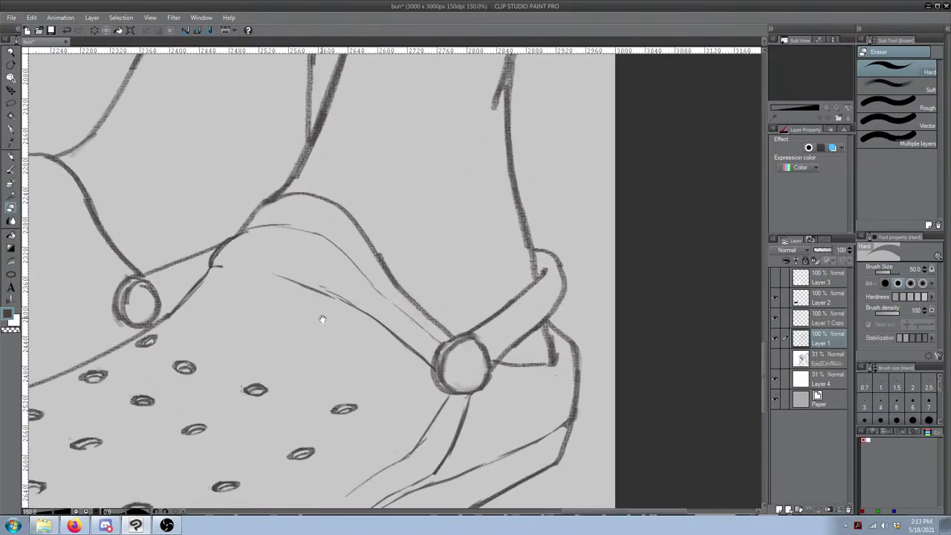
{"action": "mouse_move", "coordinate": [313, 279]}
{"action": "left_mouse_down"}
{"action": "mouse_move", "coordinate": [275, 276]}
{"action": "mouse_move", "coordinate": [267, 286]}
{"action": "left_mouse_up"}
Step: Reduce the brush size to 10 and redraw the collar band's lower curve from the front corner toward the strap button, undoing misplaced strokes
{"action": "key", "text": "p"}
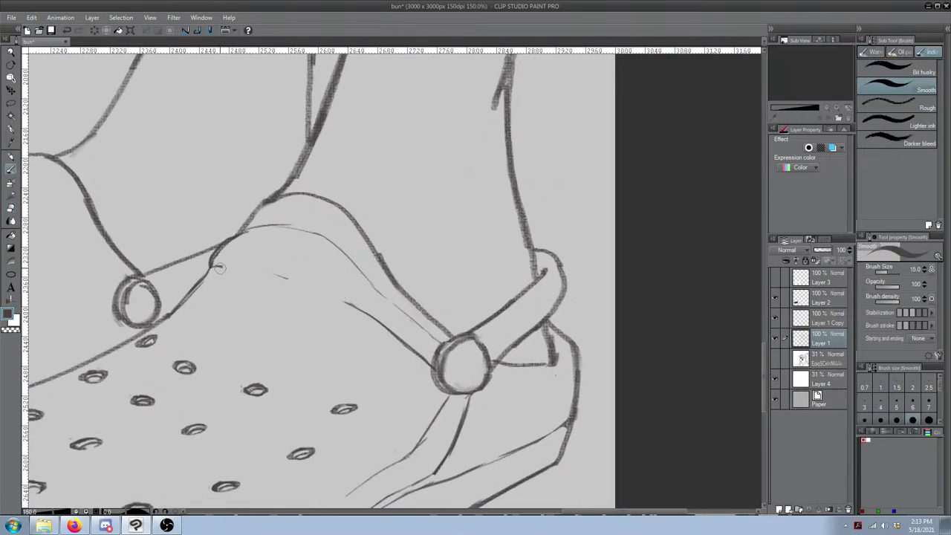
{"action": "key", "text": "["}
{"action": "left_click_drag", "start_coordinate": [234, 274], "coordinate": [283, 290]}
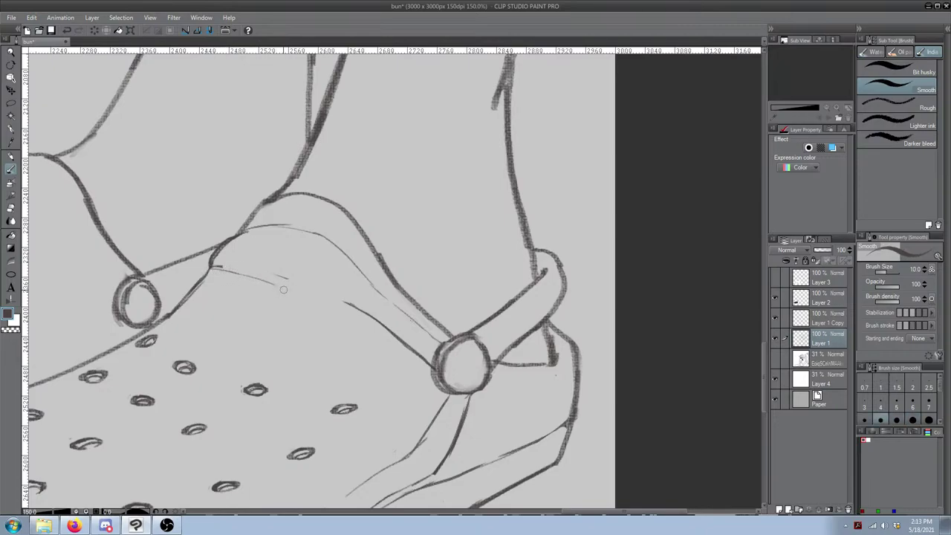
{"action": "key", "text": "ctrl+z"}
{"action": "left_click_drag", "start_coordinate": [218, 265], "coordinate": [285, 284]}
{"action": "key", "text": "ctrl+z"}
{"action": "key", "text": "ctrl+z"}
{"action": "key", "text": "ctrl+z"}
{"action": "mouse_move", "coordinate": [217, 266]}
{"action": "left_mouse_down"}
{"action": "mouse_move", "coordinate": [288, 281]}
{"action": "mouse_move", "coordinate": [414, 338]}
{"action": "left_mouse_up"}
{"action": "key", "text": "ctrl+z"}
{"action": "key", "text": "ctrl+z"}
{"action": "key", "text": "e"}
{"action": "key", "text": "b"}
{"action": "left_click_drag", "start_coordinate": [357, 311], "coordinate": [403, 341]}
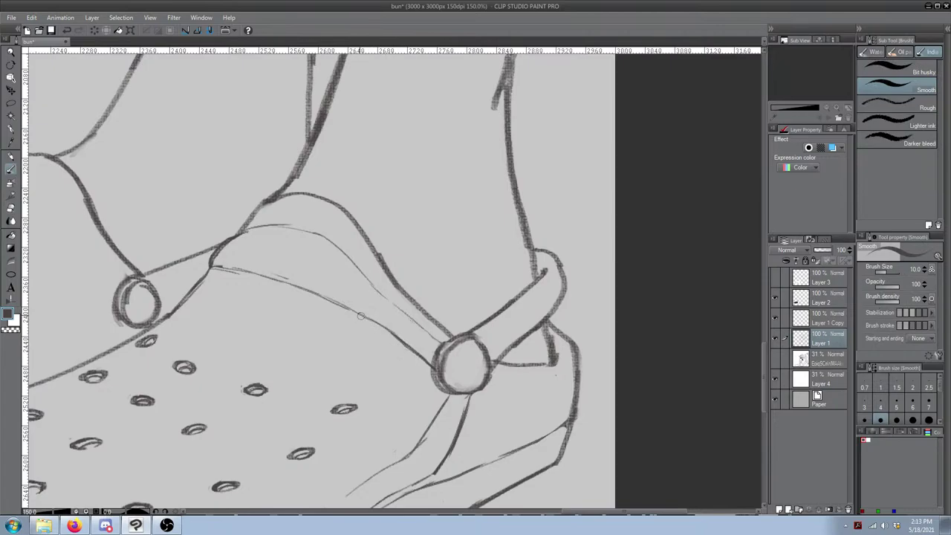
Step: Draw a second thin line just beneath the collar band's lower curve to suggest rim thickness, undoing misplaced strokes
{"action": "key", "text": "e"}
{"action": "left_click_drag", "start_coordinate": [295, 273], "coordinate": [265, 280]}
{"action": "key", "text": "b"}
{"action": "left_click_drag", "start_coordinate": [243, 273], "coordinate": [344, 313]}
{"action": "key", "text": "ctrl+z"}
{"action": "key", "text": "ctrl+z"}
{"action": "key", "text": "ctrl+z"}
{"action": "left_click_drag", "start_coordinate": [293, 289], "coordinate": [350, 317]}
{"action": "key", "text": "ctrl+z"}
{"action": "left_click_drag", "start_coordinate": [291, 289], "coordinate": [422, 362]}
Step: Clean up the rim line's back end and extend it to the strap button
{"action": "key", "text": "e"}
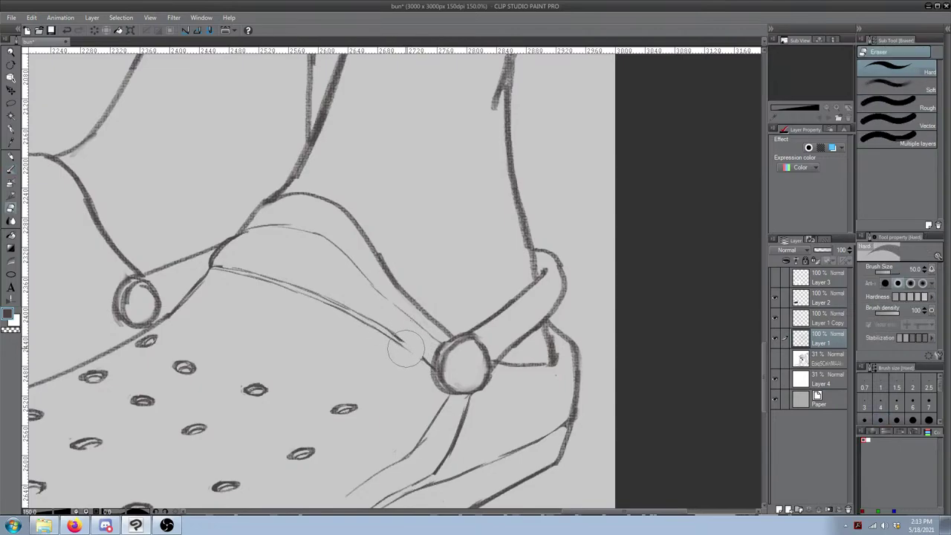
{"action": "key", "text": "b"}
{"action": "key", "text": "e"}
{"action": "key", "text": "b"}
{"action": "left_click_drag", "start_coordinate": [407, 345], "coordinate": [429, 361]}
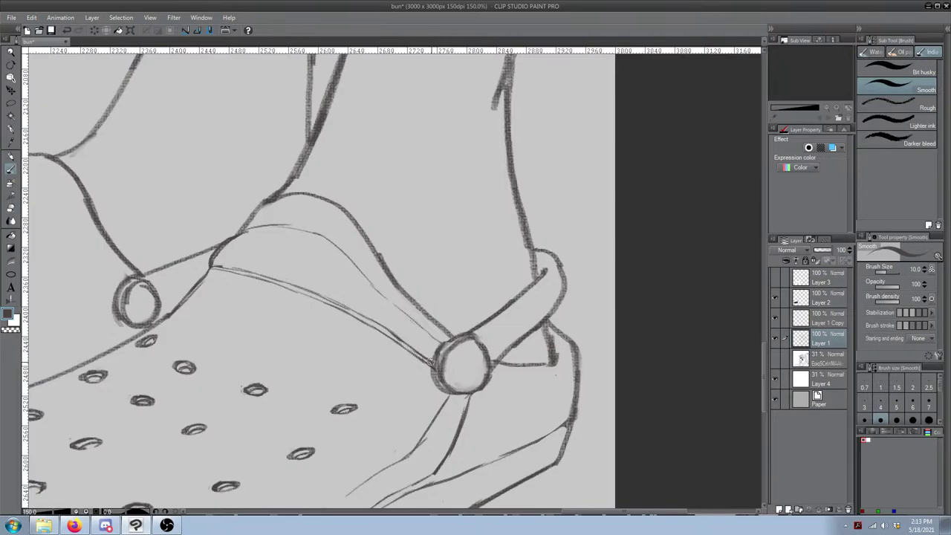
Step: Erase the front end of the collar band's lower lines and rework them from the front corner, undoing misplaced strokes
{"action": "key", "text": "e"}
{"action": "left_click_drag", "start_coordinate": [252, 289], "coordinate": [338, 321]}
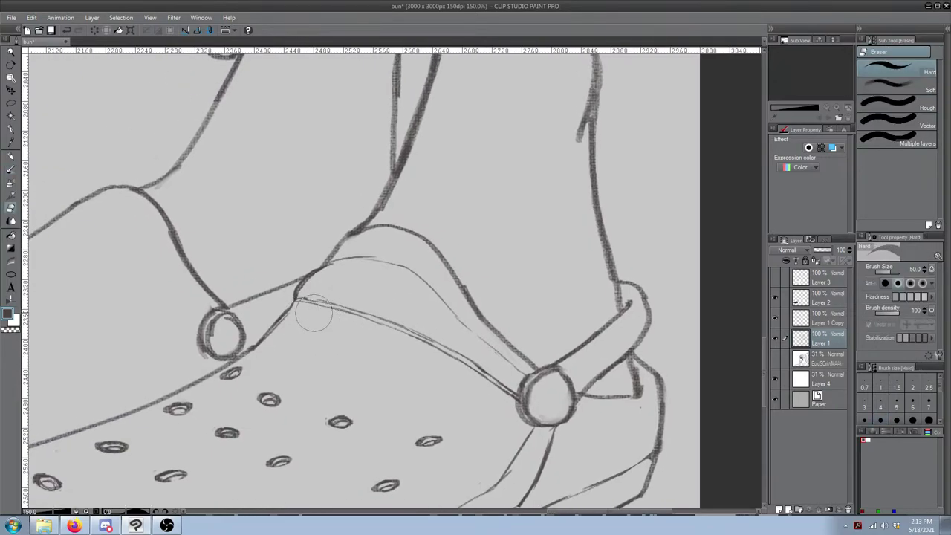
{"action": "key", "text": "b"}
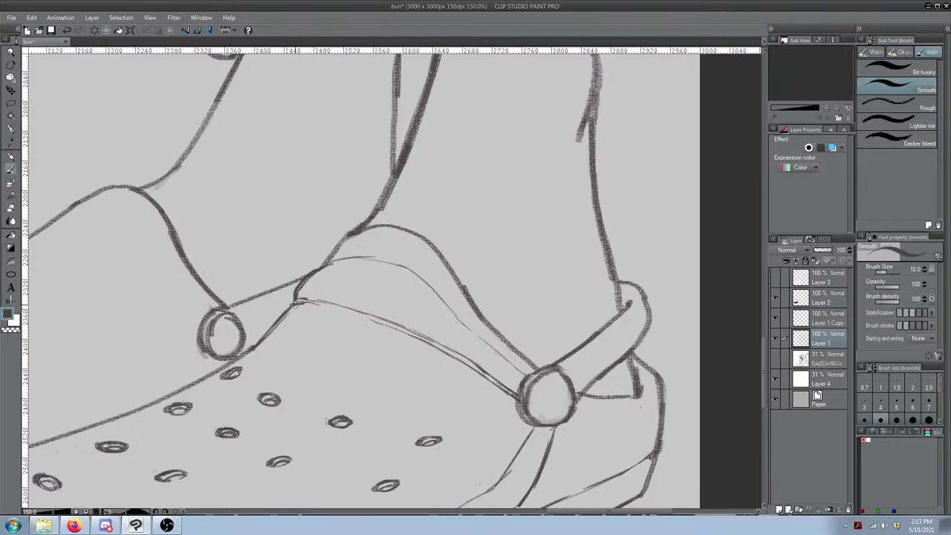
{"action": "key", "text": "ctrl+z"}
{"action": "left_click_drag", "start_coordinate": [296, 303], "coordinate": [364, 324]}
{"action": "key", "text": "ctrl+z"}
{"action": "key", "text": "ctrl+z"}
{"action": "left_click_drag", "start_coordinate": [300, 303], "coordinate": [426, 361]}
{"action": "key", "text": "ctrl+z"}
{"action": "mouse_move", "coordinate": [296, 300]}
{"action": "left_mouse_down"}
{"action": "mouse_move", "coordinate": [346, 311]}
{"action": "mouse_move", "coordinate": [429, 357]}
{"action": "left_mouse_up"}
{"action": "key", "text": "e"}
{"action": "key", "text": "b"}
{"action": "mouse_move", "coordinate": [318, 299]}
{"action": "left_mouse_down"}
{"action": "mouse_move", "coordinate": [460, 354]}
{"action": "mouse_move", "coordinate": [422, 337]}
{"action": "mouse_move", "coordinate": [502, 387]}
{"action": "left_mouse_up"}
{"action": "key", "text": "ctrl+z"}
{"action": "key", "text": "ctrl+z"}
{"action": "key", "text": "ctrl+z"}
{"action": "key", "text": "ctrl+z"}
Step: Erase the sketchy upper curve of the collar band between the ankle and the strap button
{"action": "left_click_drag", "start_coordinate": [428, 297], "coordinate": [481, 265]}
{"action": "left_click_drag", "start_coordinate": [416, 242], "coordinate": [448, 233]}
{"action": "key", "text": "e"}
{"action": "left_click_drag", "start_coordinate": [529, 300], "coordinate": [494, 253]}
{"action": "left_click_drag", "start_coordinate": [436, 270], "coordinate": [294, 325]}
{"action": "mouse_move", "coordinate": [296, 291]}
{"action": "left_mouse_down"}
{"action": "mouse_move", "coordinate": [285, 285]}
{"action": "mouse_move", "coordinate": [308, 307]}
{"action": "left_mouse_up"}
Step: Redraw the collar band's upper curve as one clean line from the ankle to the strap button and erase stray marks
{"action": "key", "text": "b"}
{"action": "key", "text": "ctrl+z"}
{"action": "mouse_move", "coordinate": [257, 291]}
{"action": "left_mouse_down"}
{"action": "mouse_move", "coordinate": [304, 296]}
{"action": "mouse_move", "coordinate": [387, 336]}
{"action": "mouse_move", "coordinate": [460, 397]}
{"action": "left_mouse_up"}
{"action": "key", "text": "ctrl+z"}
{"action": "key", "text": "e"}
{"action": "left_click_drag", "start_coordinate": [409, 367], "coordinate": [436, 396]}
{"action": "left_click_drag", "start_coordinate": [318, 299], "coordinate": [320, 303]}
{"action": "mouse_move", "coordinate": [290, 273]}
{"action": "left_mouse_down"}
{"action": "mouse_move", "coordinate": [387, 199]}
{"action": "mouse_move", "coordinate": [382, 190]}
{"action": "mouse_move", "coordinate": [424, 231]}
{"action": "left_mouse_up"}
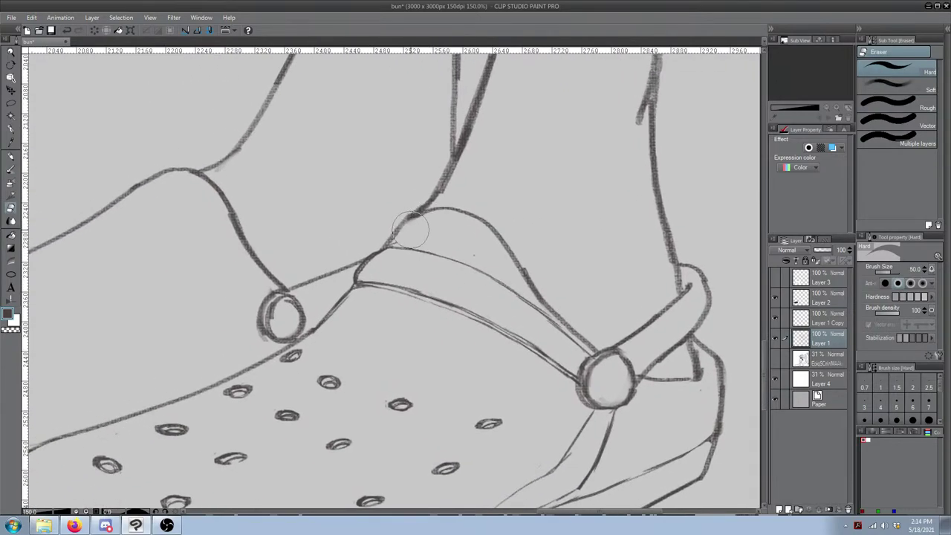
Step: Erase the lower stretch of the outer line above the collar band and redraw it thinner down to the strap button
{"action": "mouse_move", "coordinate": [505, 295]}
{"action": "left_mouse_down"}
{"action": "mouse_move", "coordinate": [346, 288]}
{"action": "mouse_move", "coordinate": [421, 316]}
{"action": "left_mouse_up"}
{"action": "key", "text": "ctrl+z"}
{"action": "left_click_drag", "start_coordinate": [381, 277], "coordinate": [420, 313]}
{"action": "key", "text": "b"}
{"action": "left_click_drag", "start_coordinate": [363, 253], "coordinate": [444, 344]}
{"action": "key", "text": "ctrl+z"}
{"action": "left_click_drag", "start_coordinate": [362, 258], "coordinate": [437, 338]}
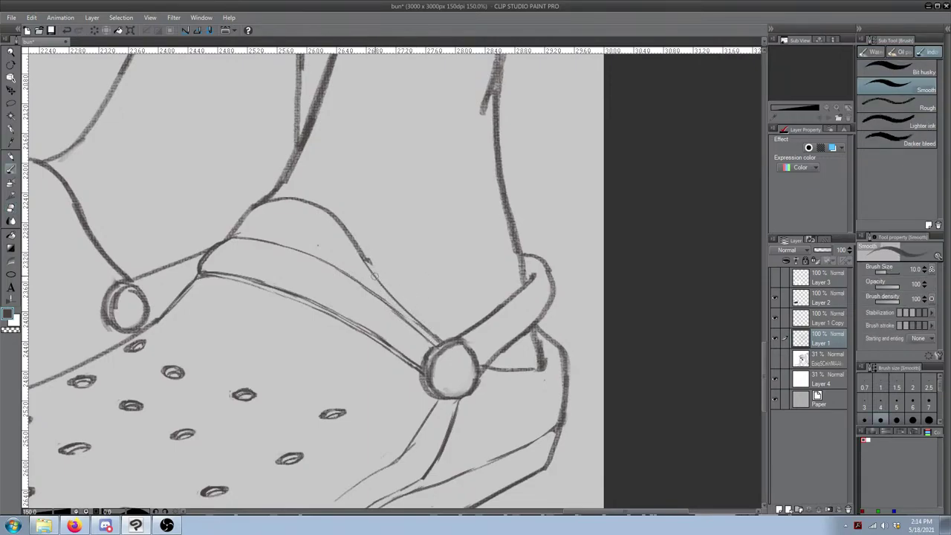
Step: Clean up and reconnect the ends of the outer line and the collar band's upper curve beside the strap button
{"action": "key", "text": "e"}
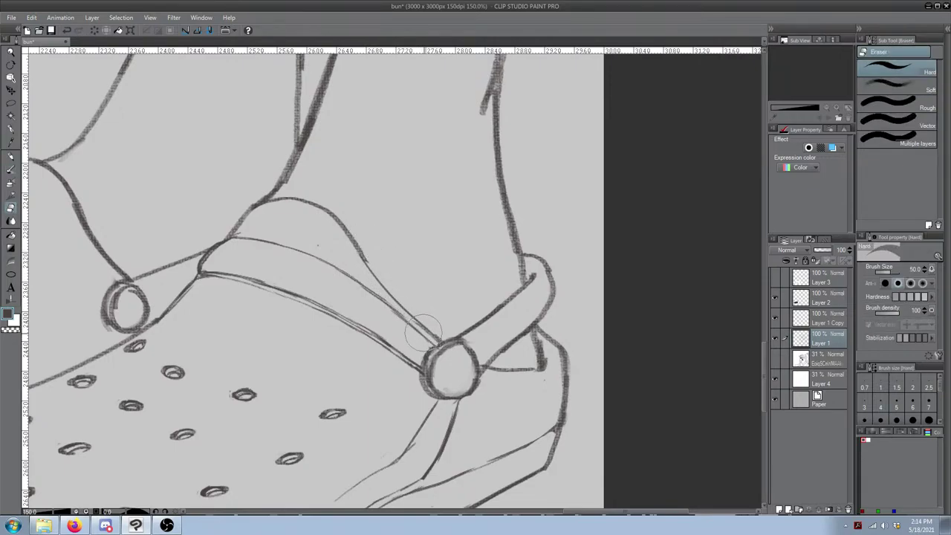
{"action": "key", "text": "b"}
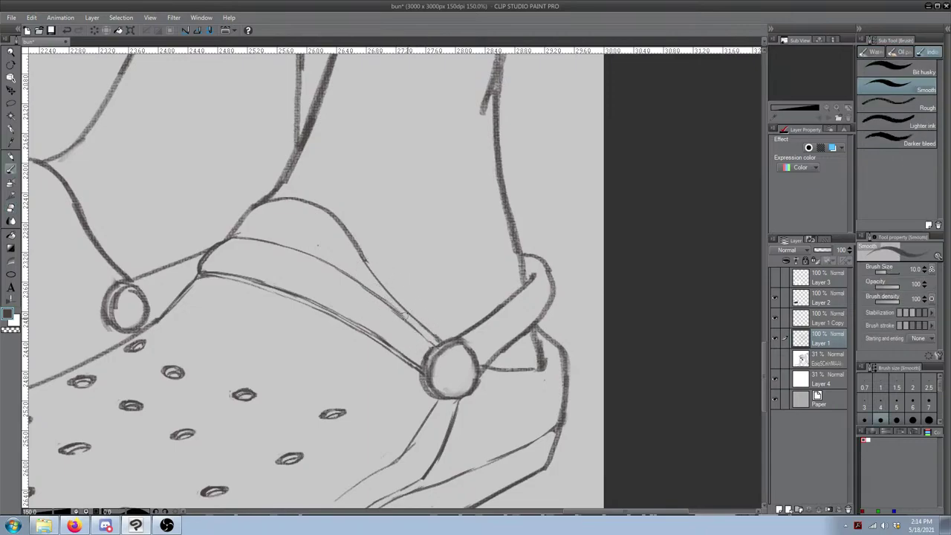
{"action": "left_click_drag", "start_coordinate": [414, 328], "coordinate": [430, 341]}
{"action": "left_click_drag", "start_coordinate": [401, 329], "coordinate": [417, 318]}
{"action": "key", "text": "e"}
{"action": "key", "text": "b"}
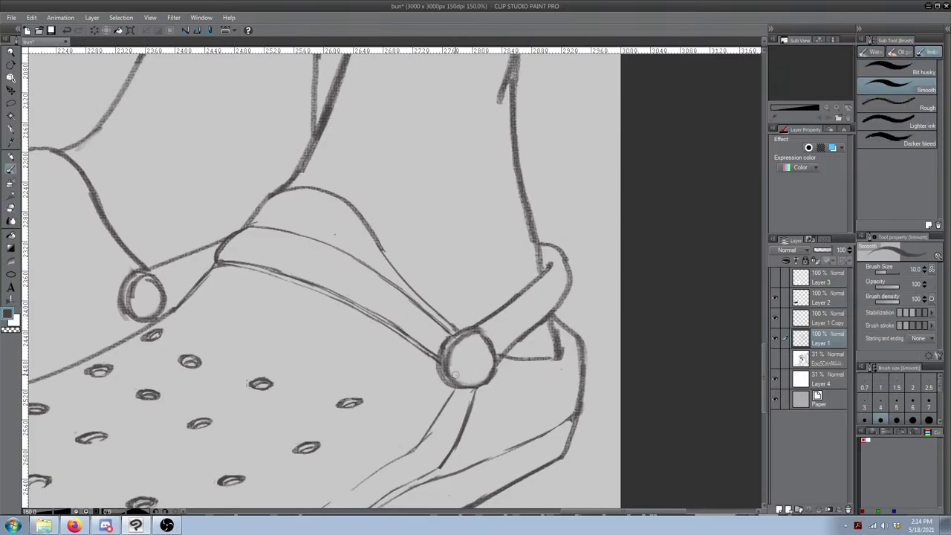
Step: Redraw the strap button's front face as a cleaner, darker oval, leaving a rim on its toe side
{"action": "mouse_move", "coordinate": [457, 341]}
{"action": "left_mouse_down"}
{"action": "mouse_move", "coordinate": [460, 382]}
{"action": "mouse_move", "coordinate": [448, 368]}
{"action": "mouse_move", "coordinate": [473, 385]}
{"action": "mouse_move", "coordinate": [452, 379]}
{"action": "mouse_move", "coordinate": [487, 375]}
{"action": "left_mouse_up"}
{"action": "key", "text": "e"}
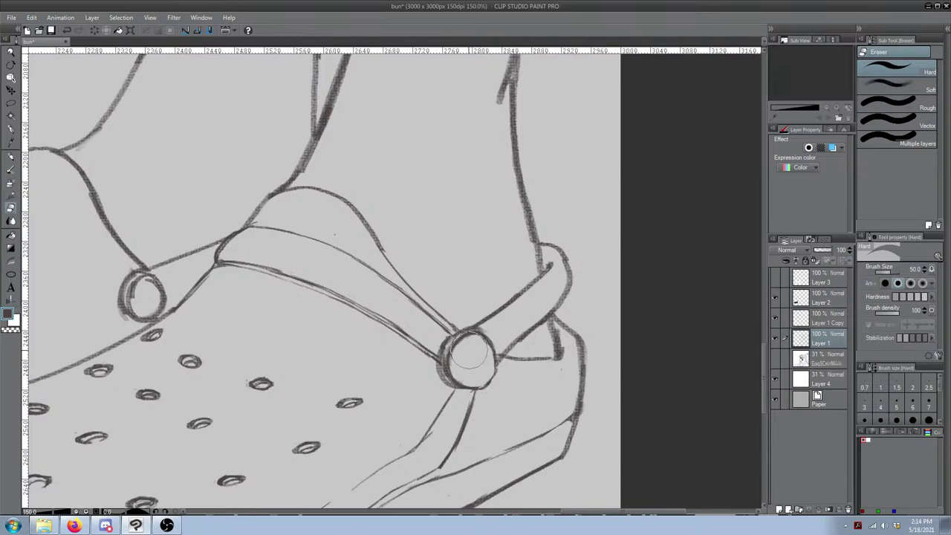
{"action": "key", "text": "b"}
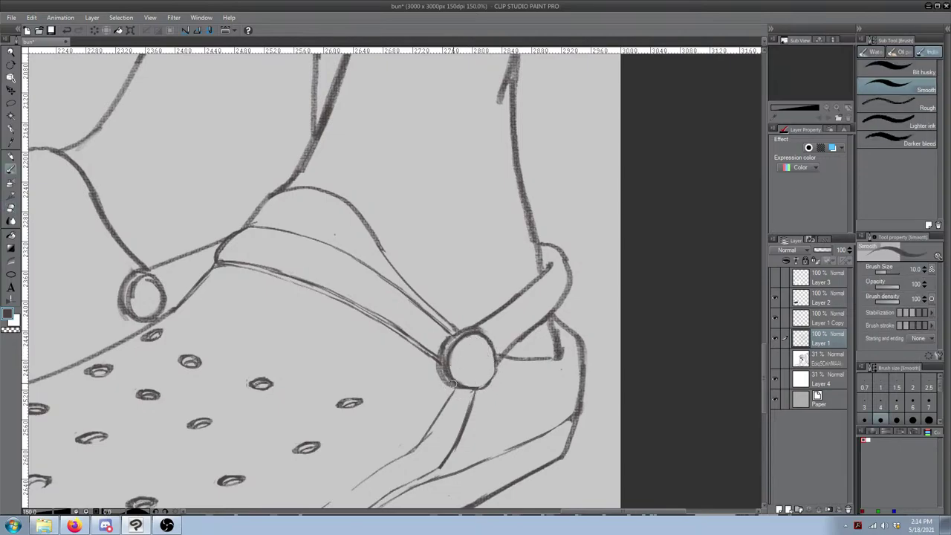
{"action": "key", "text": "e"}
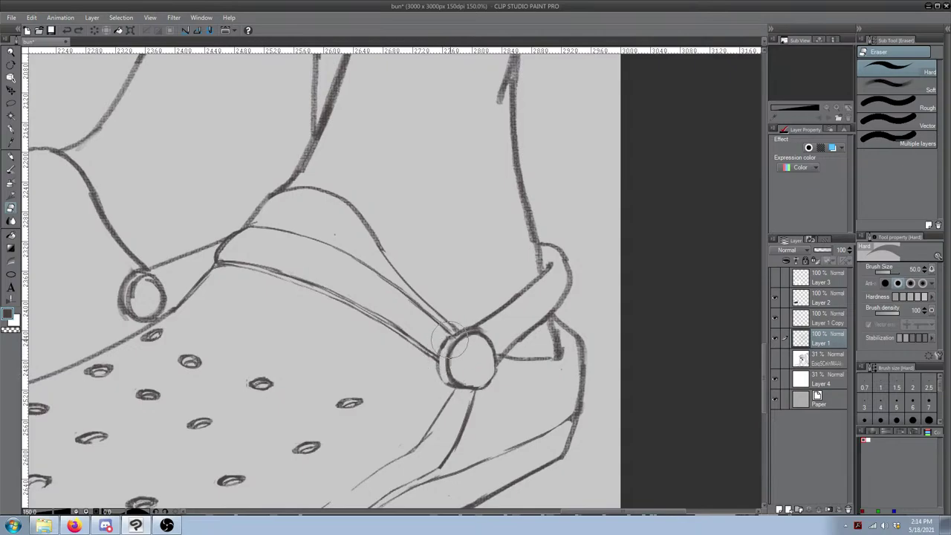
Step: Refine the strap button's rim and face outline, undoing a misplaced stroke and erasing surplus marks
{"action": "key", "text": "b"}
{"action": "key", "text": "ctrl+z"}
{"action": "mouse_move", "coordinate": [440, 350]}
{"action": "left_mouse_down"}
{"action": "mouse_move", "coordinate": [449, 379]}
{"action": "mouse_move", "coordinate": [469, 374]}
{"action": "mouse_move", "coordinate": [477, 386]}
{"action": "mouse_move", "coordinate": [475, 371]}
{"action": "mouse_move", "coordinate": [484, 376]}
{"action": "left_mouse_up"}
{"action": "key", "text": "e"}
{"action": "key", "text": "b"}
{"action": "key", "text": "e"}
{"action": "key", "text": "b"}
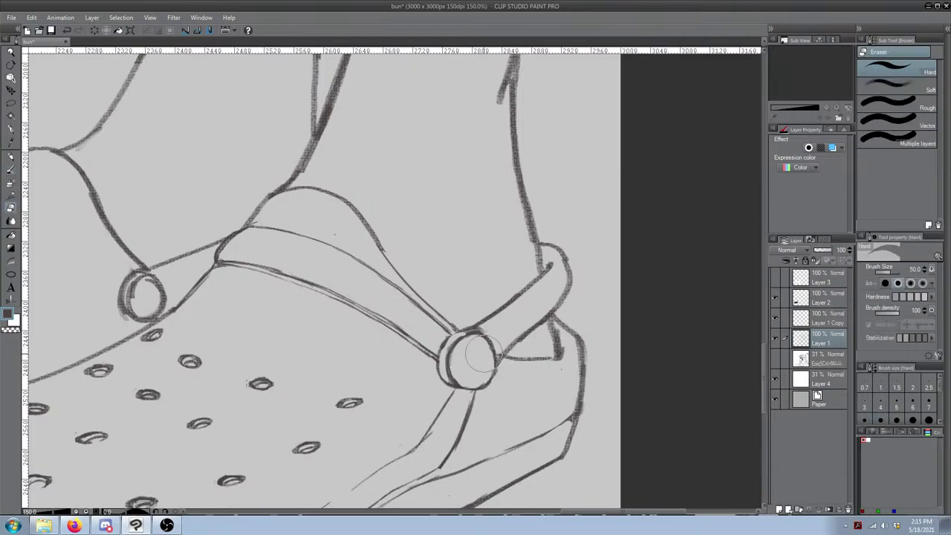
Step: Erase surplus marks around the strap button's upper rim and touch up its outline with the brush at size 7
{"action": "key", "text": "e"}
{"action": "key", "text": "b"}
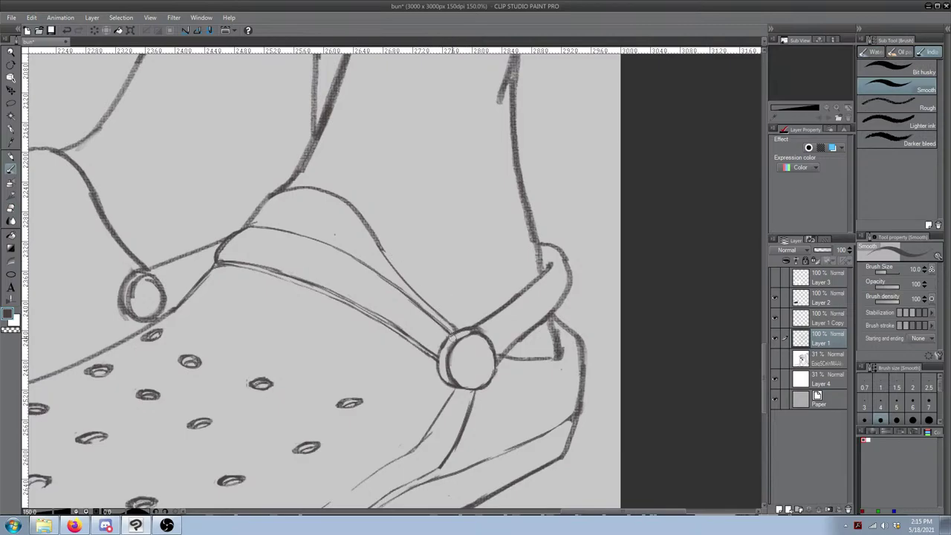
{"action": "key", "text": "e"}
{"action": "left_click_drag", "start_coordinate": [446, 345], "coordinate": [458, 337]}
{"action": "key", "text": "b"}
{"action": "key", "text": "bracketleft"}
{"action": "key", "text": "bracketleft"}
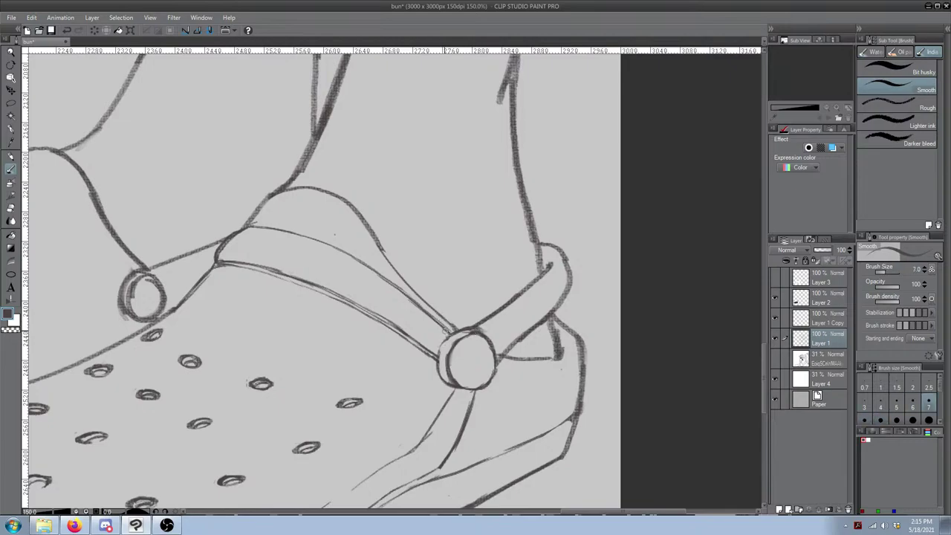
{"action": "key", "text": "e"}
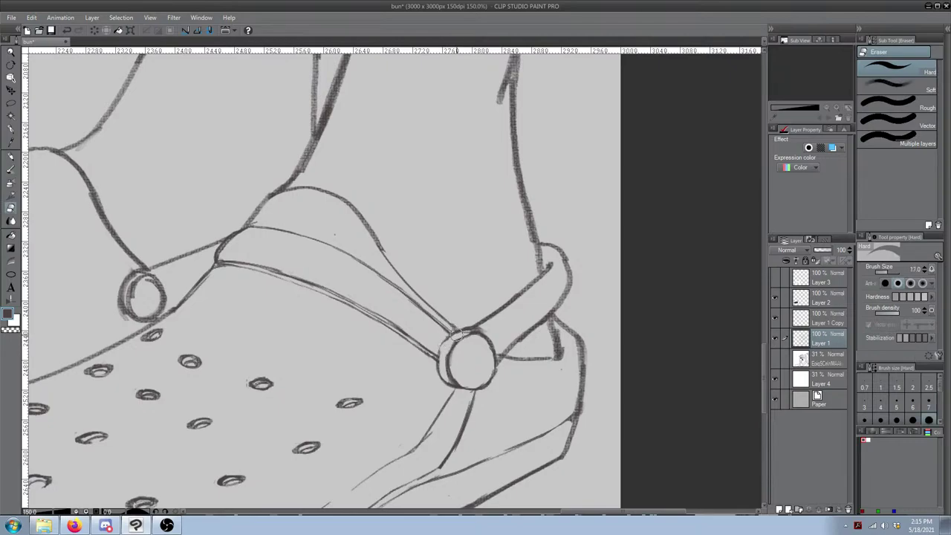
Step: Redraw the toe-side edge of the strap button's face thinner and extend the rim's curve around the button's underside
{"action": "key", "text": "b"}
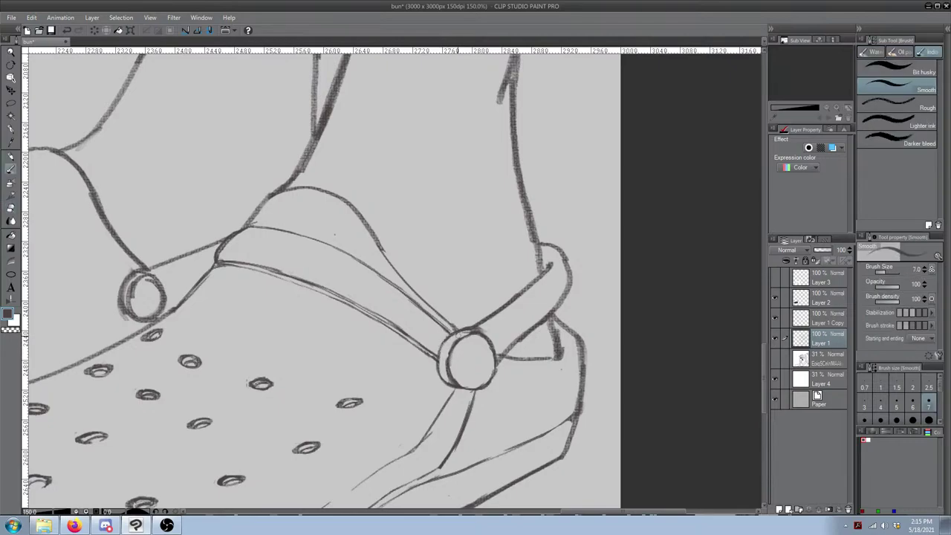
{"action": "key", "text": "e"}
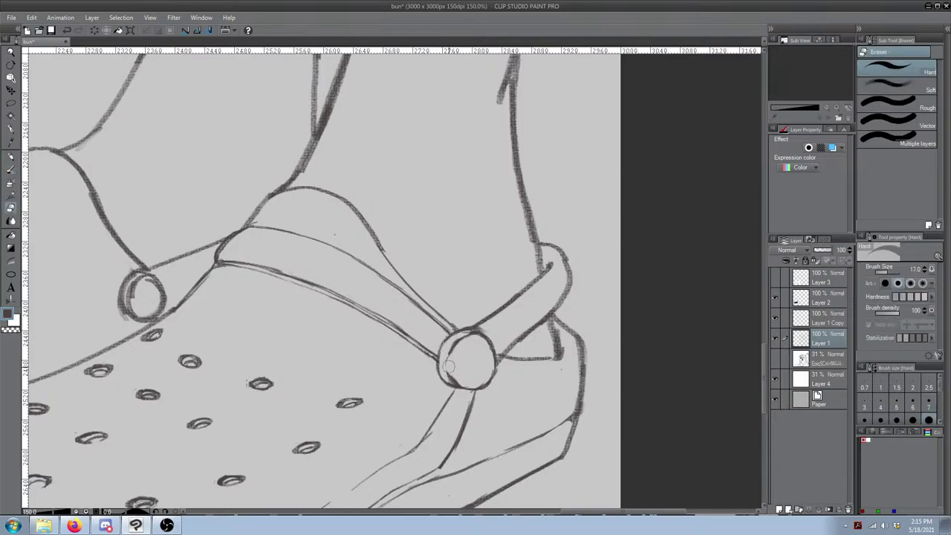
{"action": "key", "text": "b"}
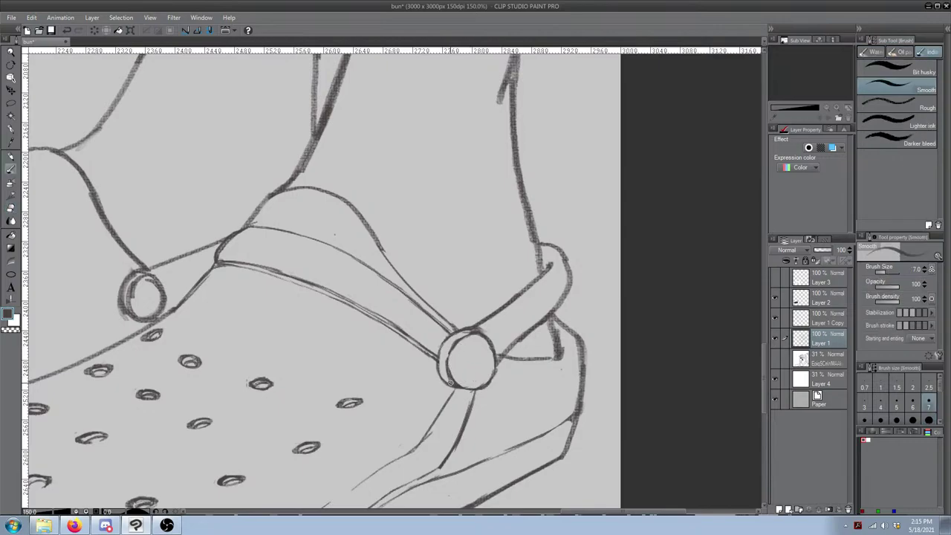
{"action": "mouse_move", "coordinate": [458, 387]}
{"action": "left_mouse_down"}
{"action": "mouse_move", "coordinate": [480, 387]}
{"action": "mouse_move", "coordinate": [462, 389]}
{"action": "left_mouse_up"}
{"action": "key", "text": "e"}
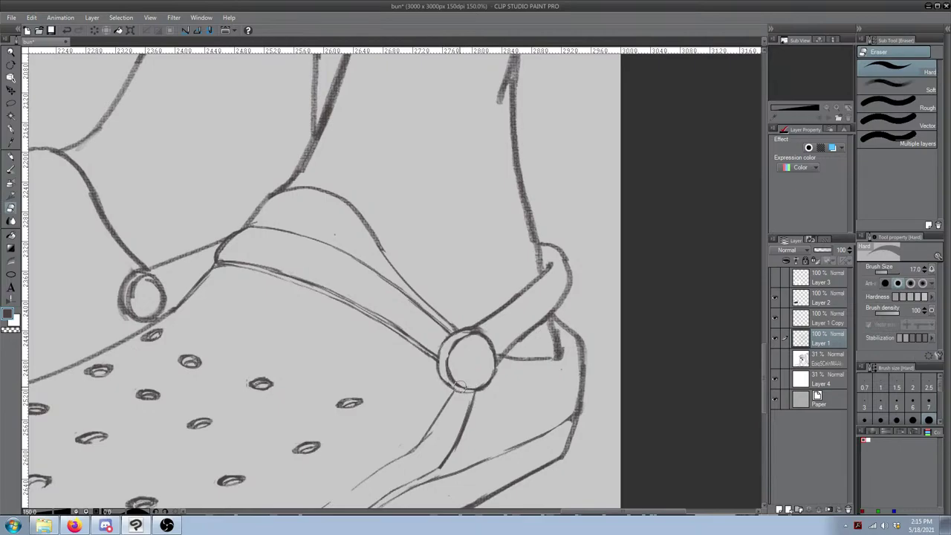
{"action": "key", "text": "b"}
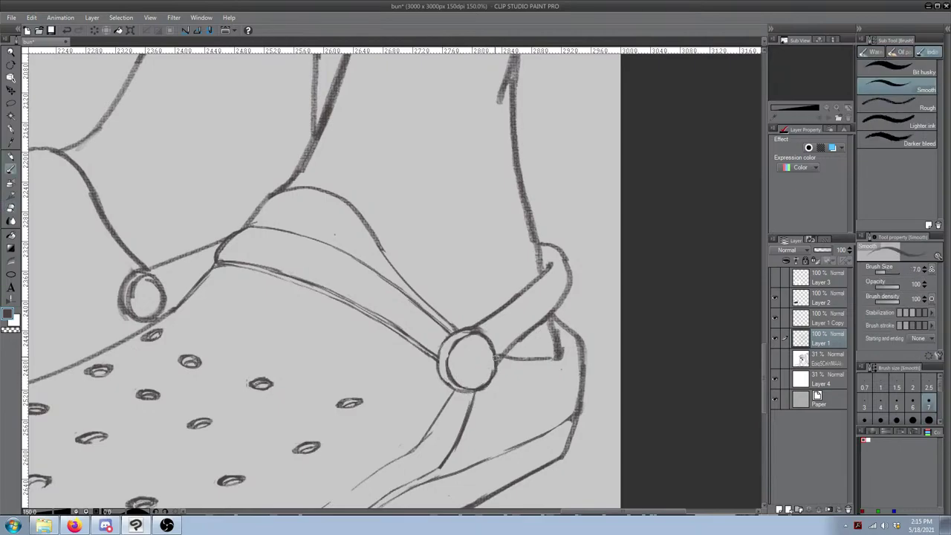
{"action": "key", "text": "e"}
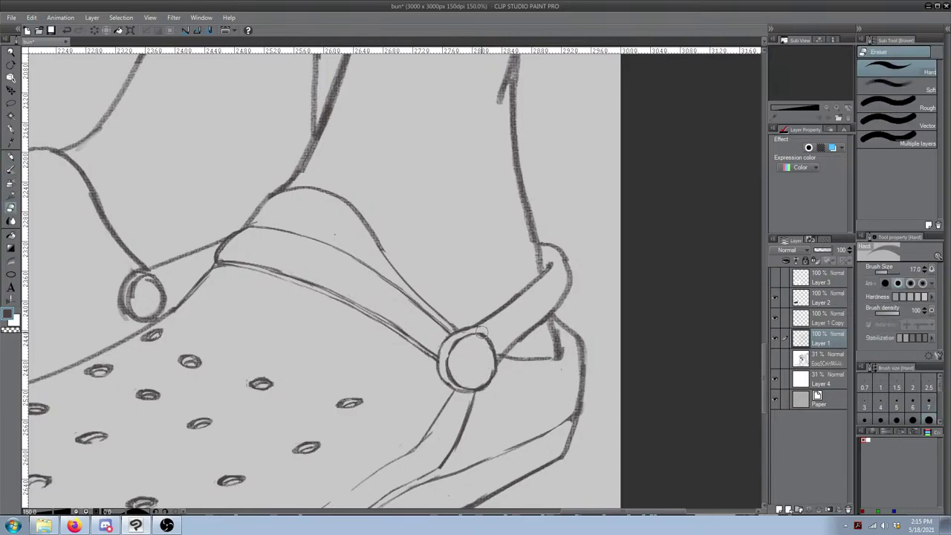
Step: Clean up the top of the strap button's rim and refine the face outline on its toe side
{"action": "key", "text": "b"}
{"action": "mouse_move", "coordinate": [465, 332]}
{"action": "left_mouse_down"}
{"action": "mouse_move", "coordinate": [575, 282]}
{"action": "mouse_move", "coordinate": [514, 304]}
{"action": "left_mouse_up"}
{"action": "key", "text": "e"}
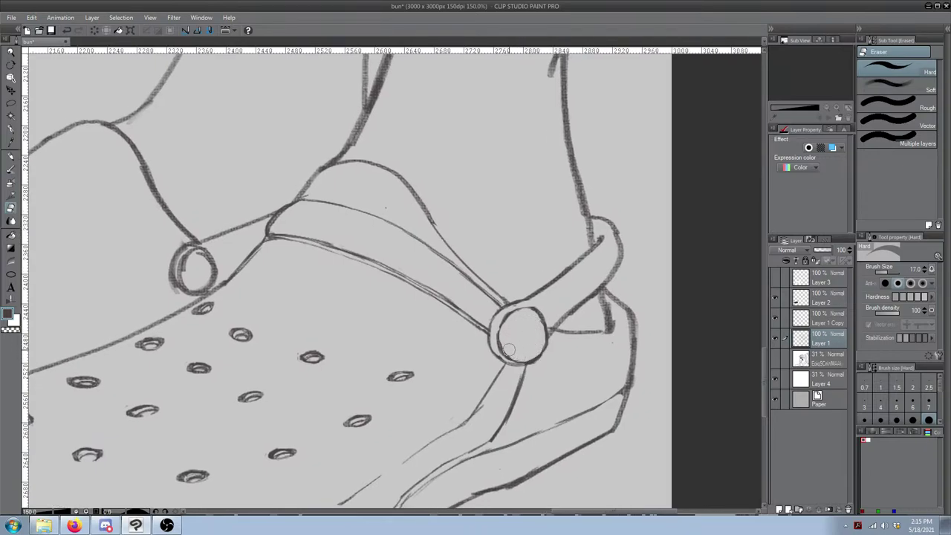
{"action": "key", "text": "b"}
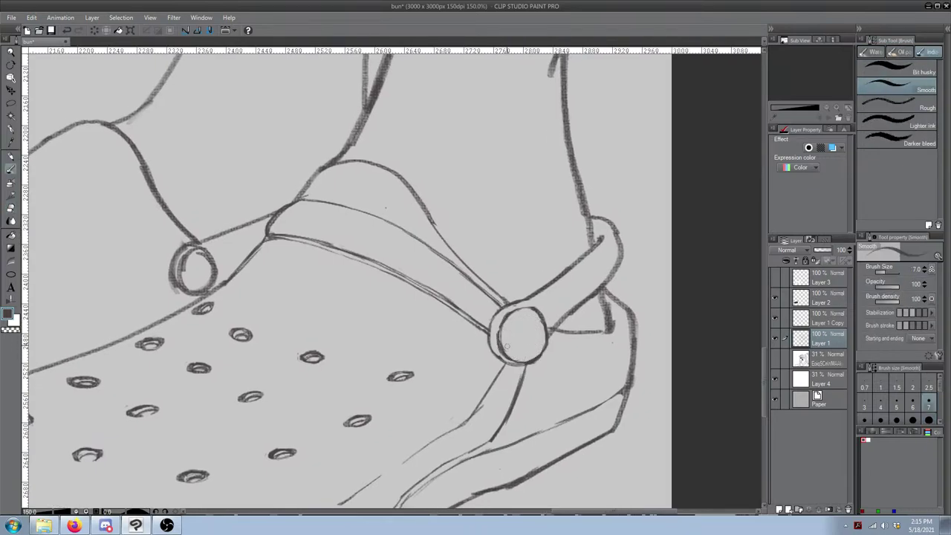
{"action": "key", "text": "e"}
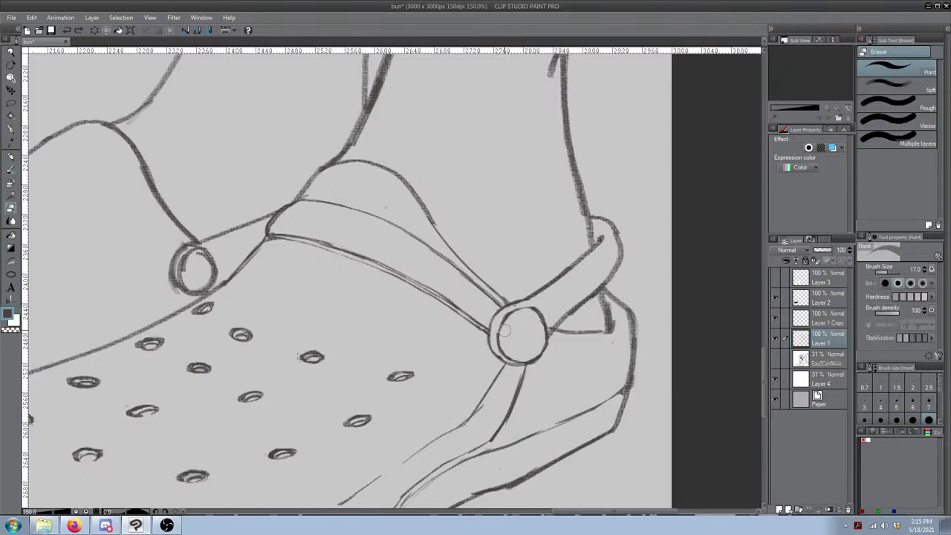
{"action": "key", "text": "b"}
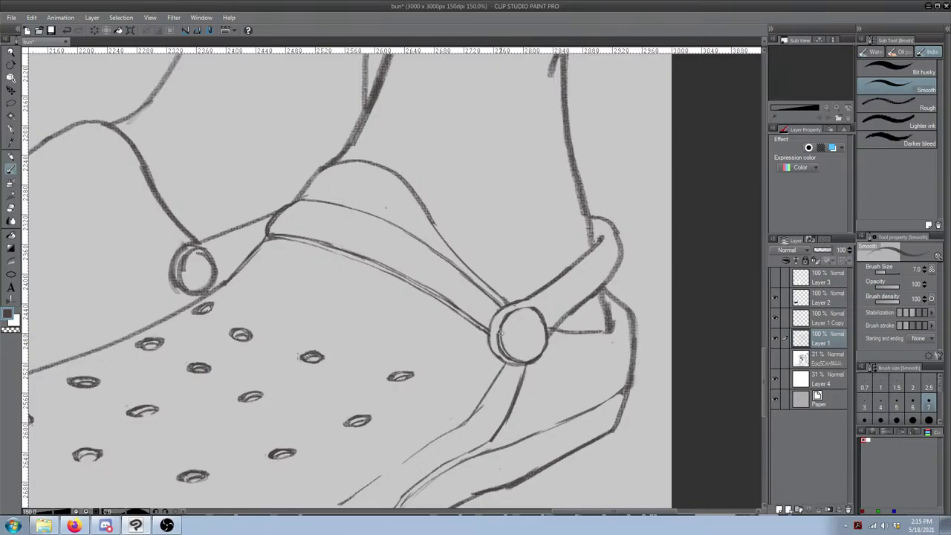
{"action": "left_click_drag", "start_coordinate": [526, 318], "coordinate": [491, 346]}
{"action": "key", "text": "e"}
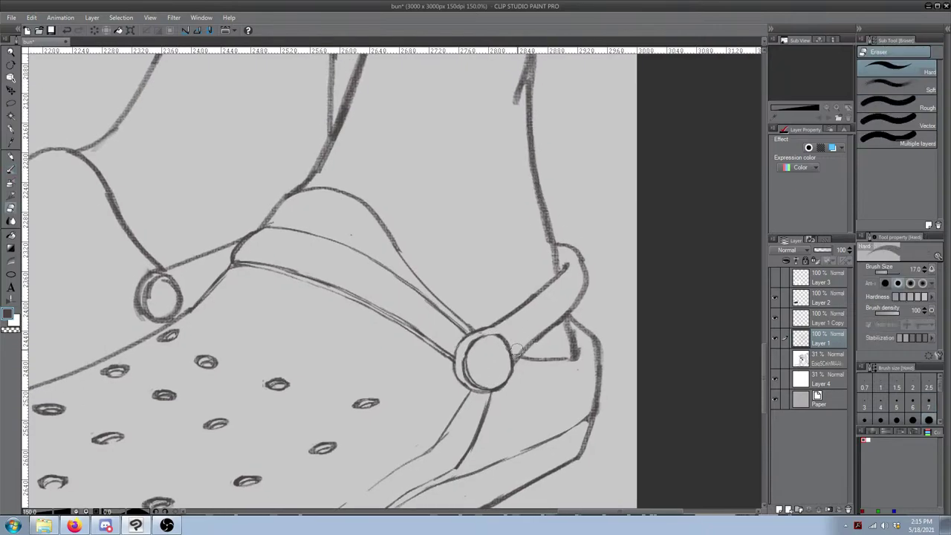
Step: Redraw the heel strap's lower edge and outer bend as a thinner, smoother line
{"action": "key", "text": "b"}
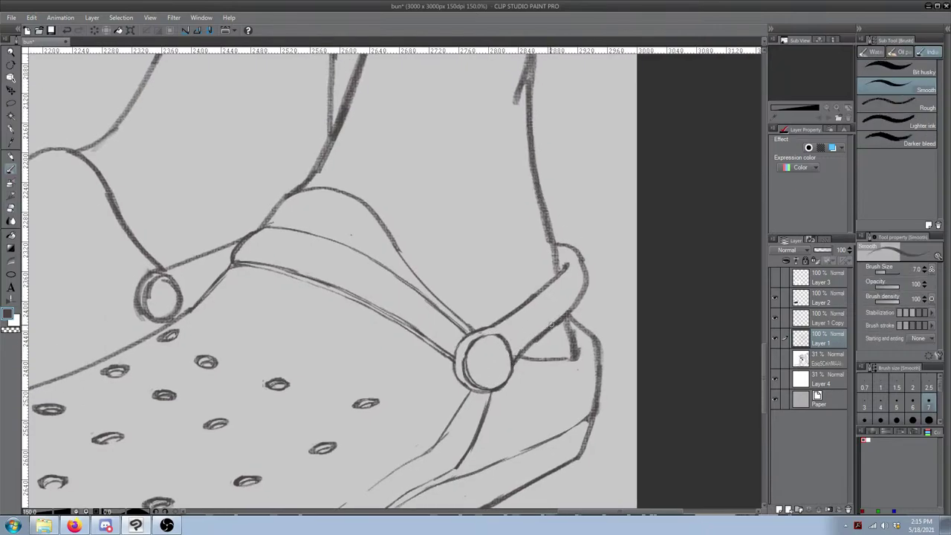
{"action": "left_click_drag", "start_coordinate": [566, 315], "coordinate": [583, 283]}
{"action": "key", "text": "e"}
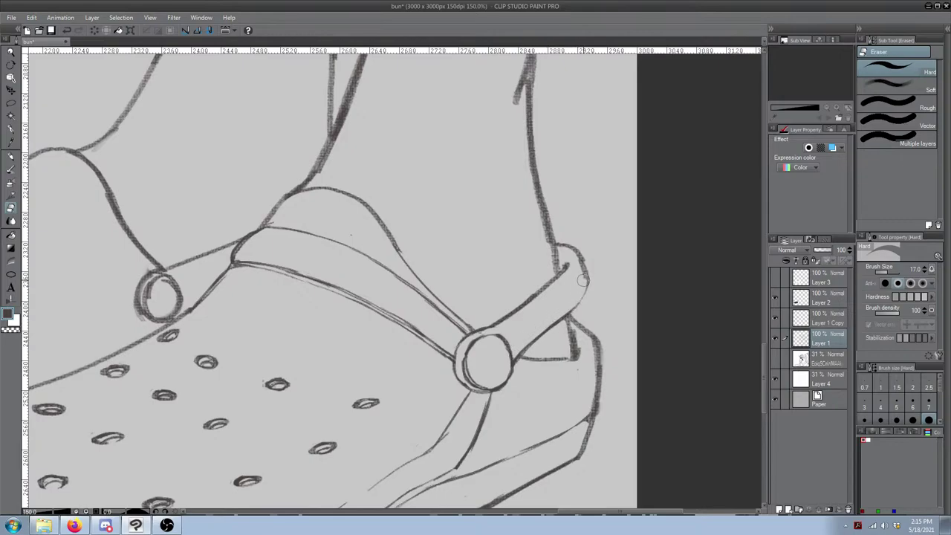
{"action": "key", "text": "b"}
{"action": "key", "text": "e"}
{"action": "key", "text": "b"}
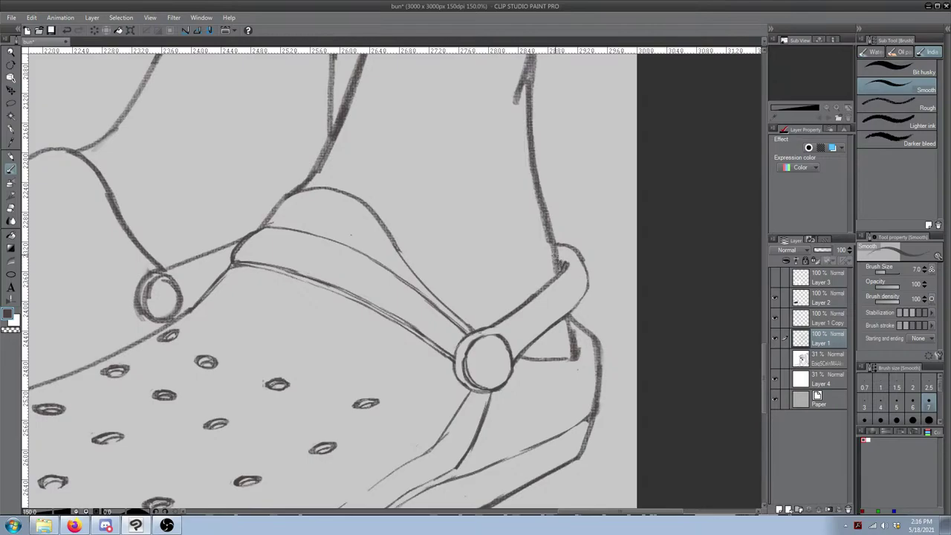
Step: Thin the heel strap's upper edge between the strap button and the heel, undoing misplaced strokes
{"action": "left_click_drag", "start_coordinate": [549, 280], "coordinate": [551, 246]}
{"action": "key", "text": "e"}
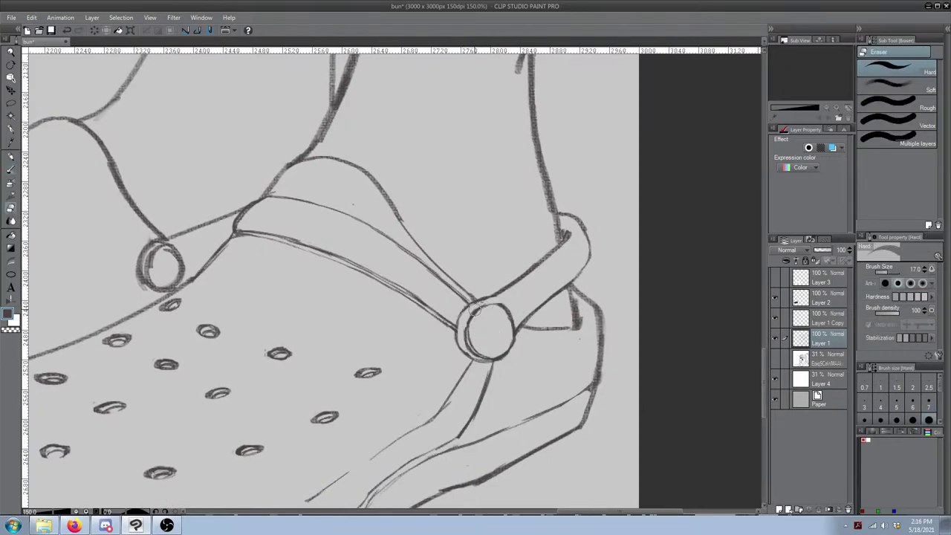
{"action": "key", "text": "b"}
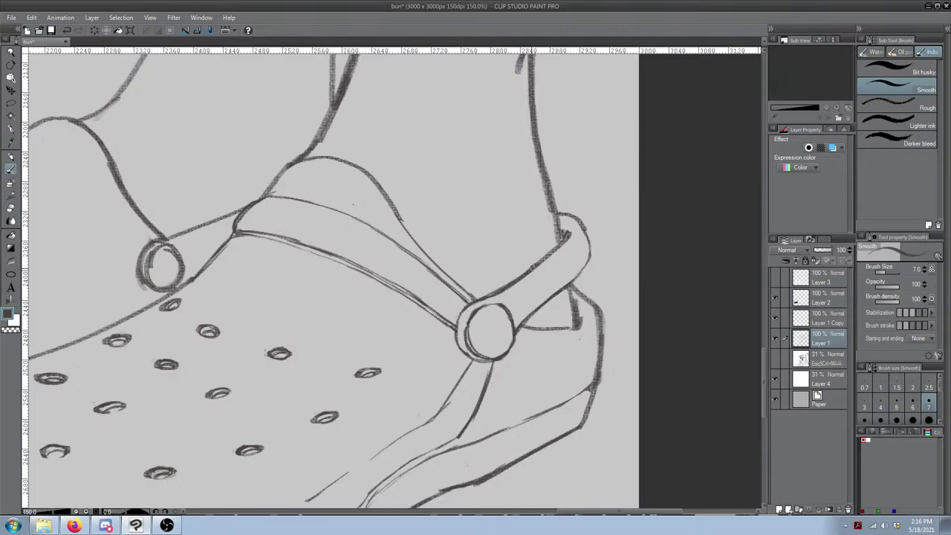
{"action": "key", "text": "e"}
{"action": "left_click_drag", "start_coordinate": [500, 286], "coordinate": [553, 251]}
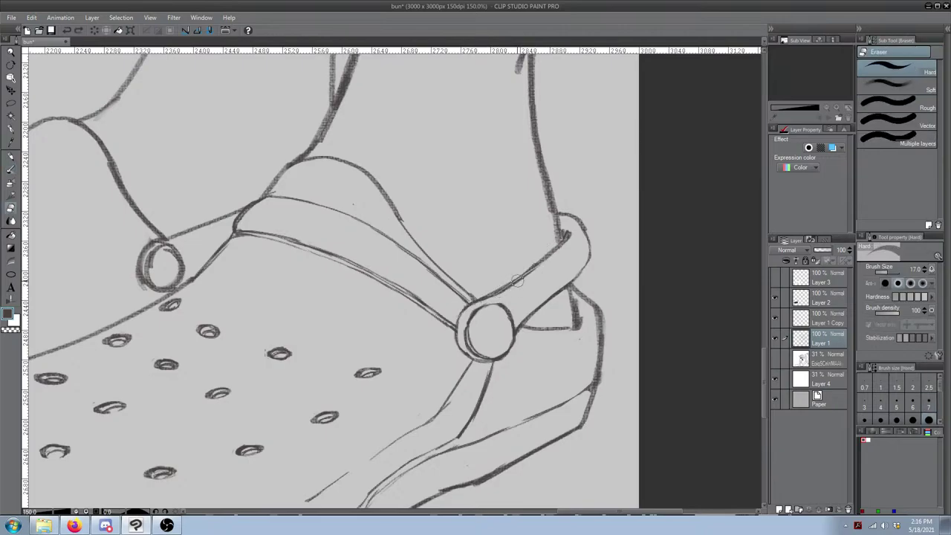
{"action": "key", "text": "b"}
{"action": "left_click_drag", "start_coordinate": [514, 286], "coordinate": [556, 256]}
{"action": "key", "text": "ctrl+z"}
{"action": "left_click_drag", "start_coordinate": [514, 284], "coordinate": [561, 250]}
{"action": "key", "text": "ctrl+z"}
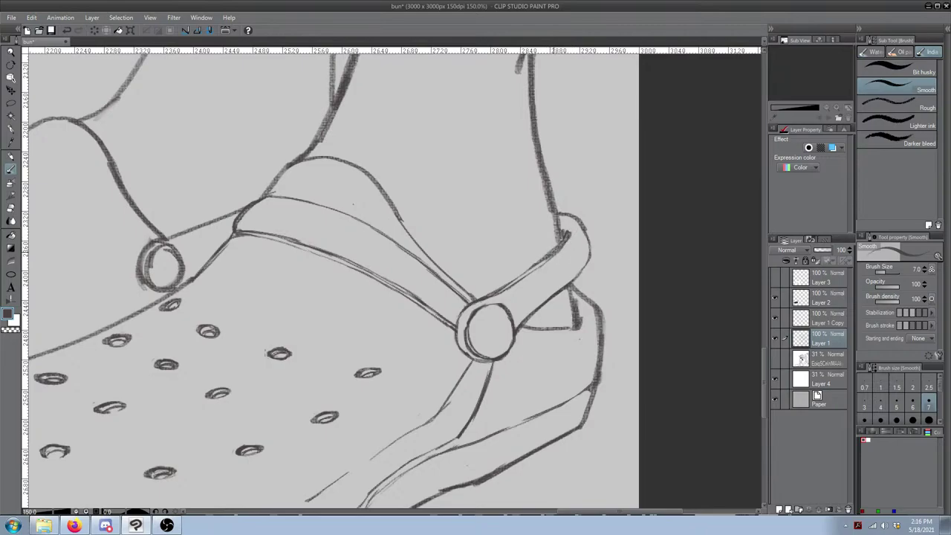
{"action": "key", "text": "e"}
{"action": "left_click_drag", "start_coordinate": [523, 261], "coordinate": [613, 201]}
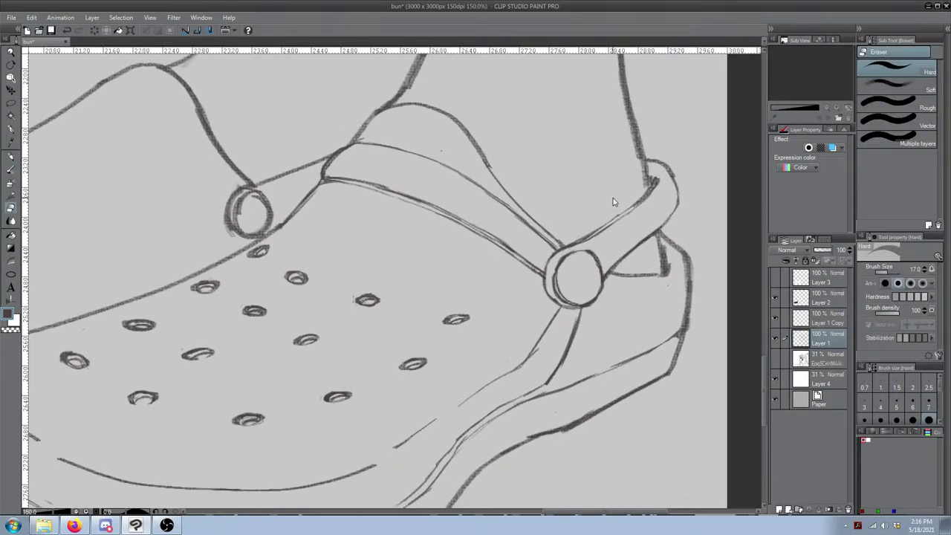
Step: Touch up the strap button's face outline on its toe side and undo the last misplaced change
{"action": "left_click_drag", "start_coordinate": [618, 324], "coordinate": [583, 336]}
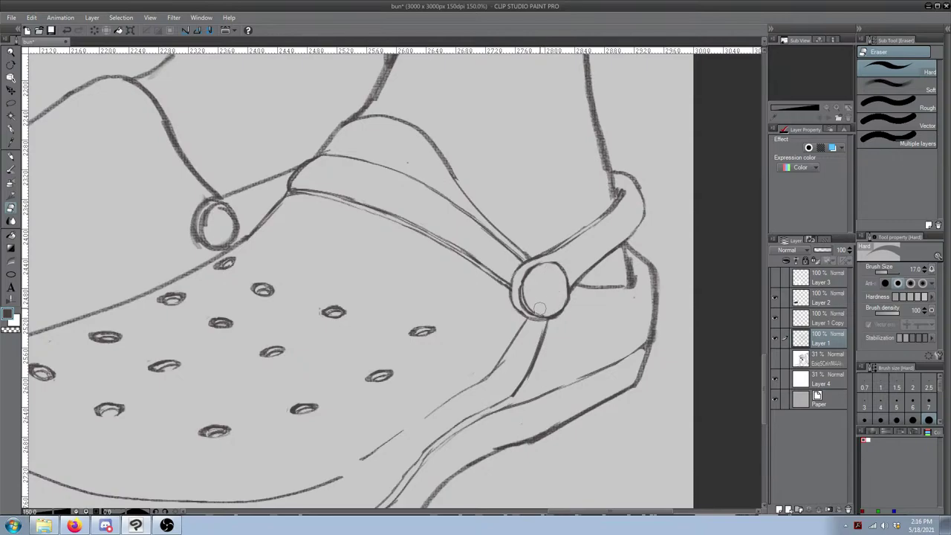
{"action": "key", "text": "b"}
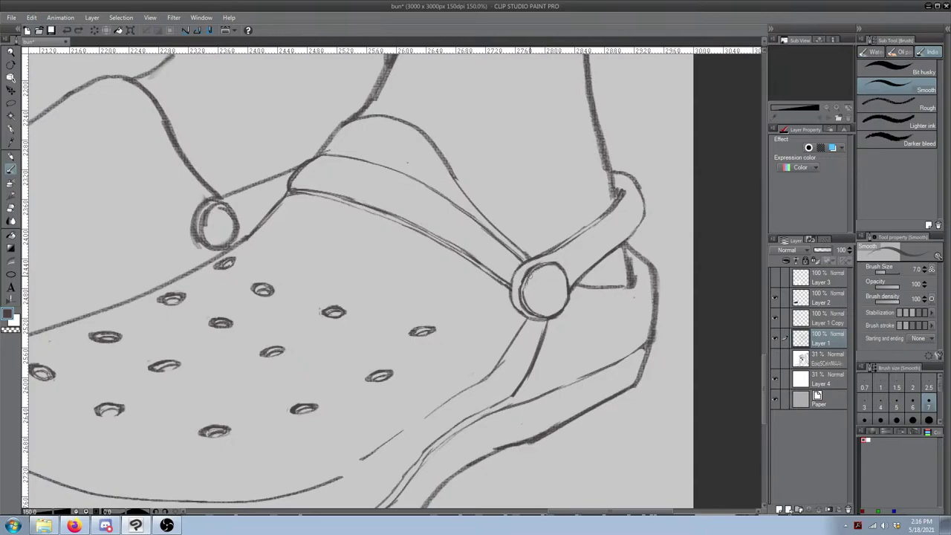
{"action": "mouse_move", "coordinate": [529, 272]}
{"action": "left_mouse_down"}
{"action": "mouse_move", "coordinate": [525, 299]}
{"action": "mouse_move", "coordinate": [529, 284]}
{"action": "left_mouse_up"}
{"action": "key", "text": "e"}
{"action": "key", "text": "ctrl+z"}
{"action": "key", "text": "b"}
Step: Erase the front side-trim line just below the strap button and redraw it as a thin line meeting the button
{"action": "scroll", "coordinate": [631, 208], "scroll_direction": "down", "scroll_amount": 5}
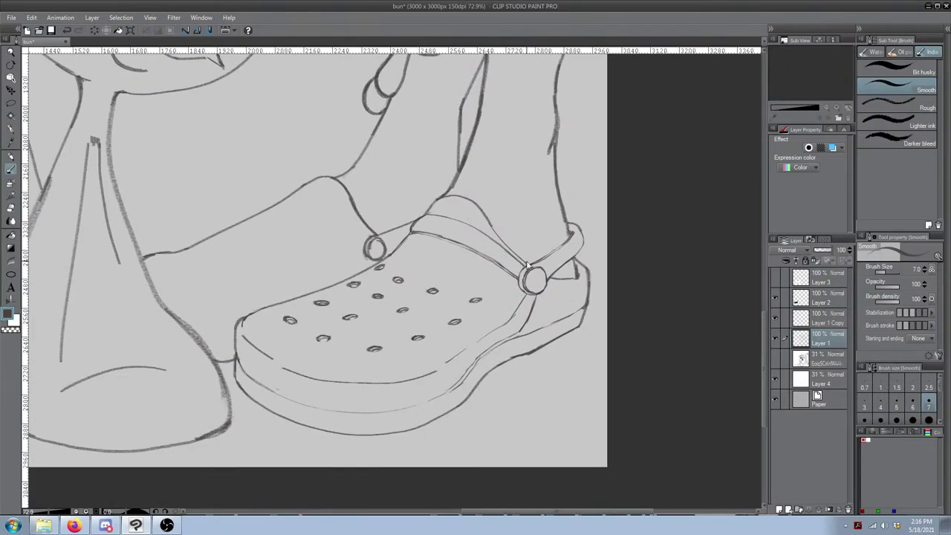
{"action": "scroll", "coordinate": [536, 297], "scroll_direction": "up", "scroll_amount": 3}
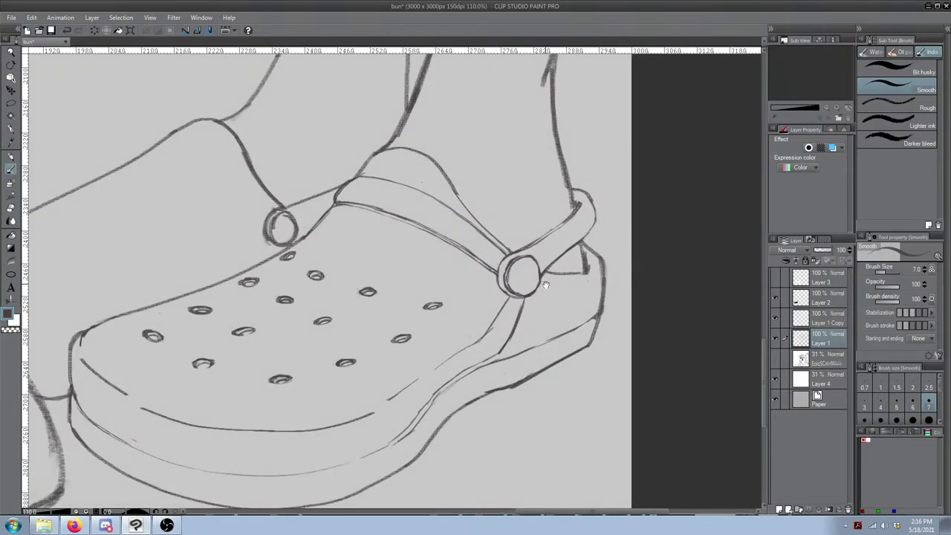
{"action": "key", "text": "e"}
{"action": "left_click_drag", "start_coordinate": [488, 331], "coordinate": [494, 318]}
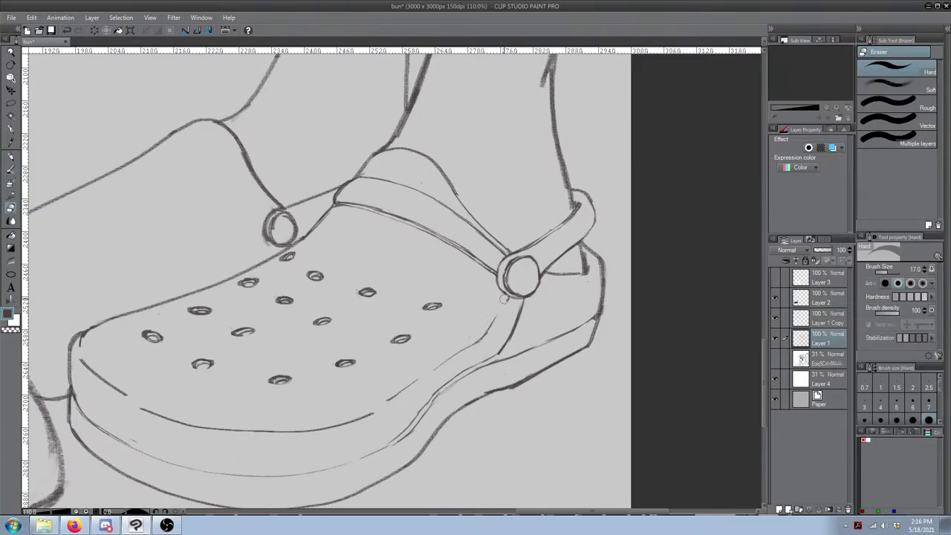
{"action": "key", "text": "b"}
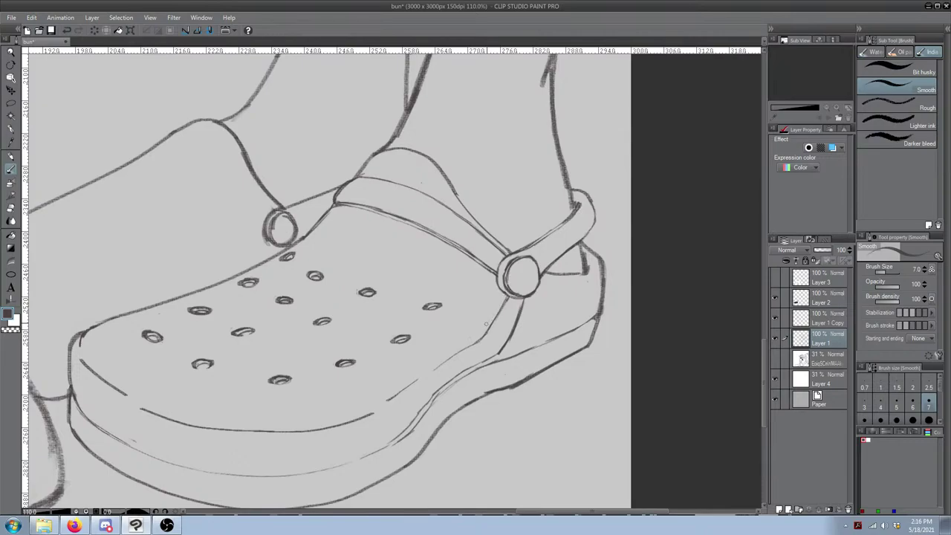
{"action": "key", "text": "e"}
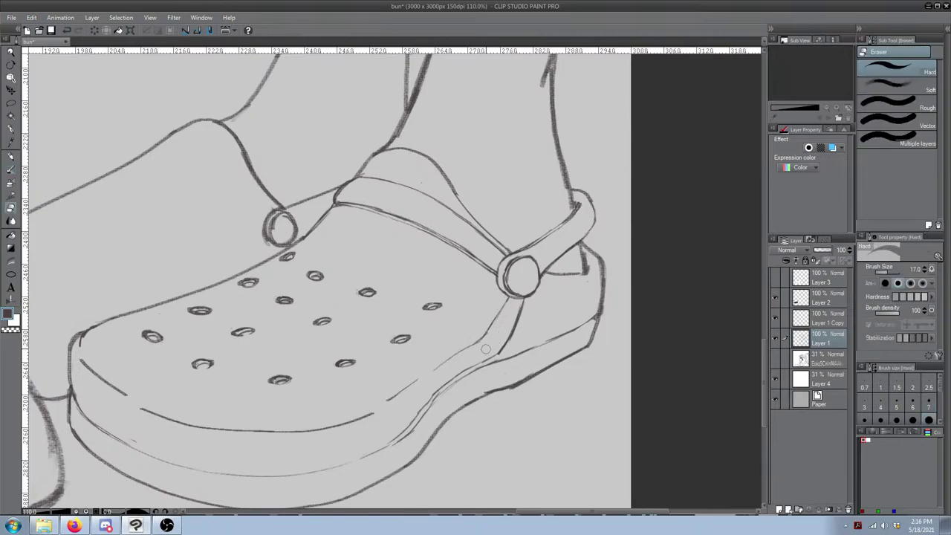
Step: Check the clog reference photo and erase the doubled line along the sole's upper edge below the strap button
{"action": "scroll", "coordinate": [569, 317], "scroll_direction": "down", "scroll_amount": 8}
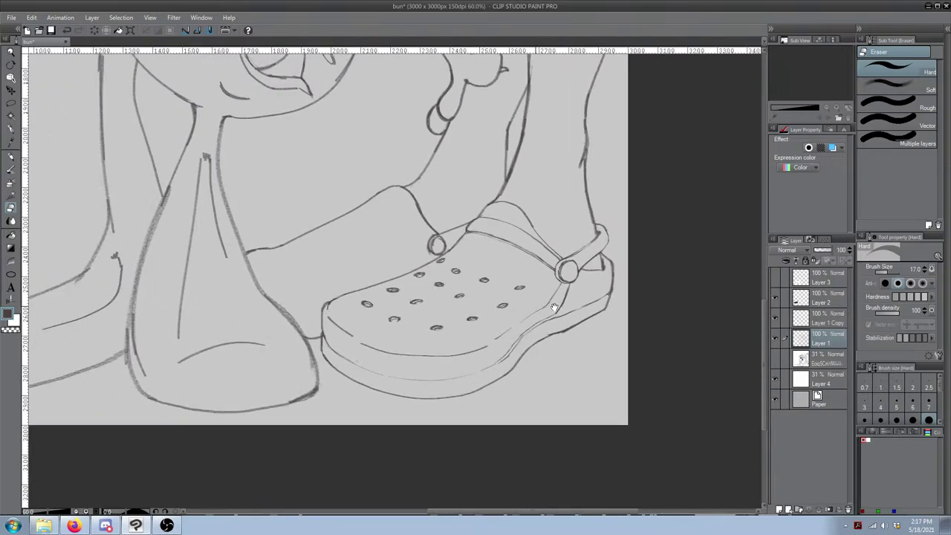
{"action": "scroll", "coordinate": [372, 260], "scroll_direction": "up", "scroll_amount": 3}
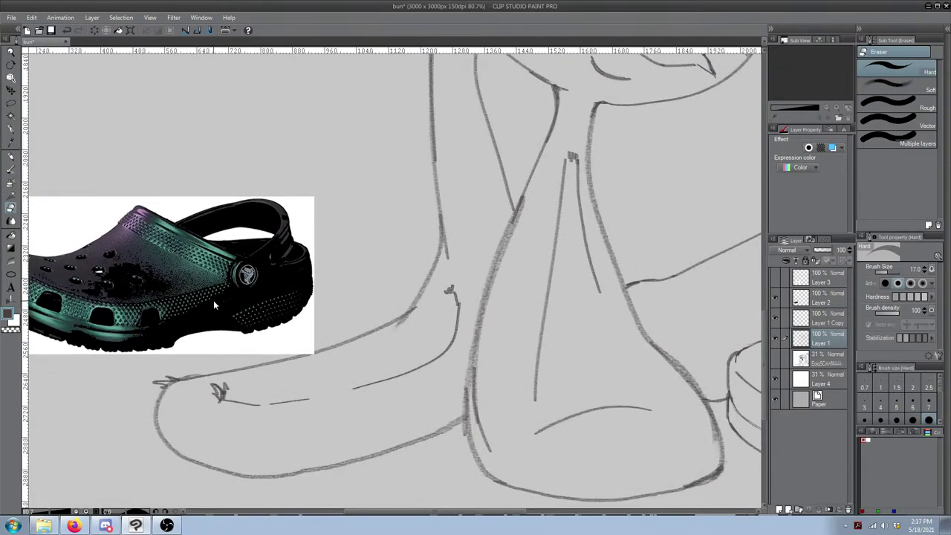
{"action": "left_click_drag", "start_coordinate": [231, 318], "coordinate": [294, 318]}
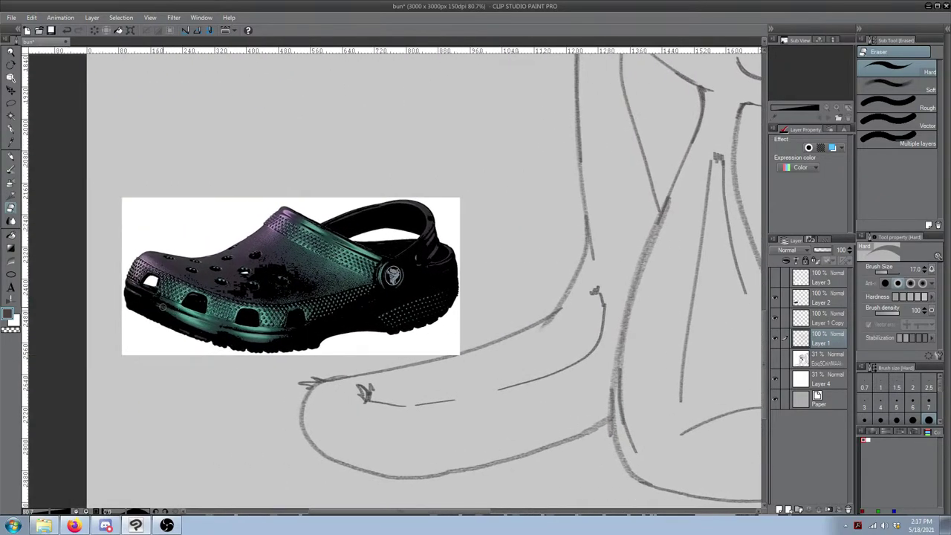
{"action": "left_click_drag", "start_coordinate": [739, 392], "coordinate": [324, 265]}
{"action": "left_click_drag", "start_coordinate": [483, 297], "coordinate": [295, 297]}
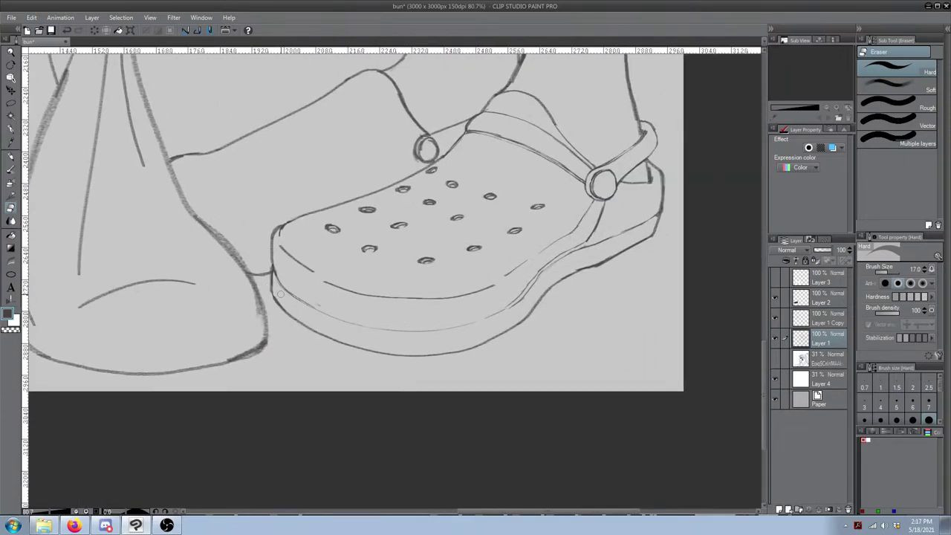
{"action": "scroll", "coordinate": [633, 227], "scroll_direction": "up", "scroll_amount": 1}
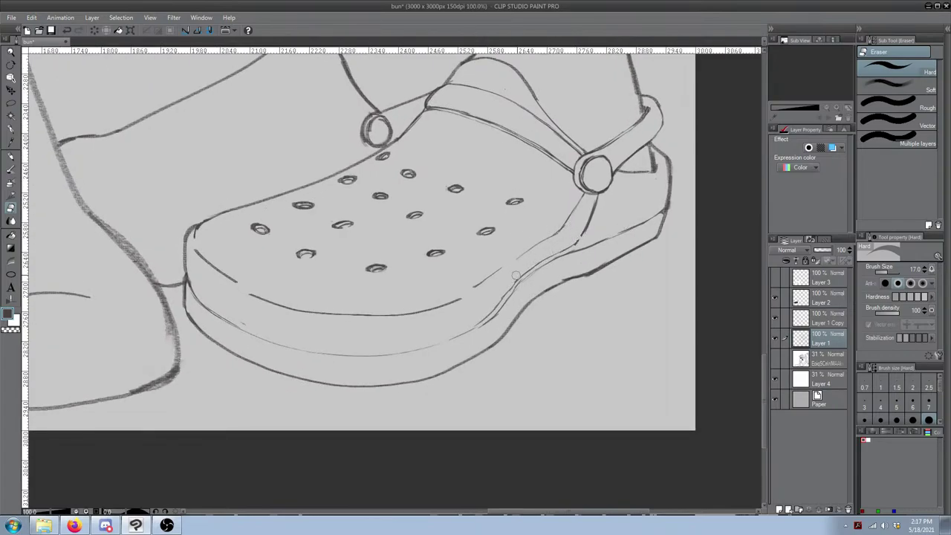
{"action": "mouse_move", "coordinate": [486, 313]}
{"action": "left_mouse_down"}
{"action": "mouse_move", "coordinate": [533, 265]}
{"action": "mouse_move", "coordinate": [586, 238]}
{"action": "left_mouse_up"}
{"action": "key", "text": "b"}
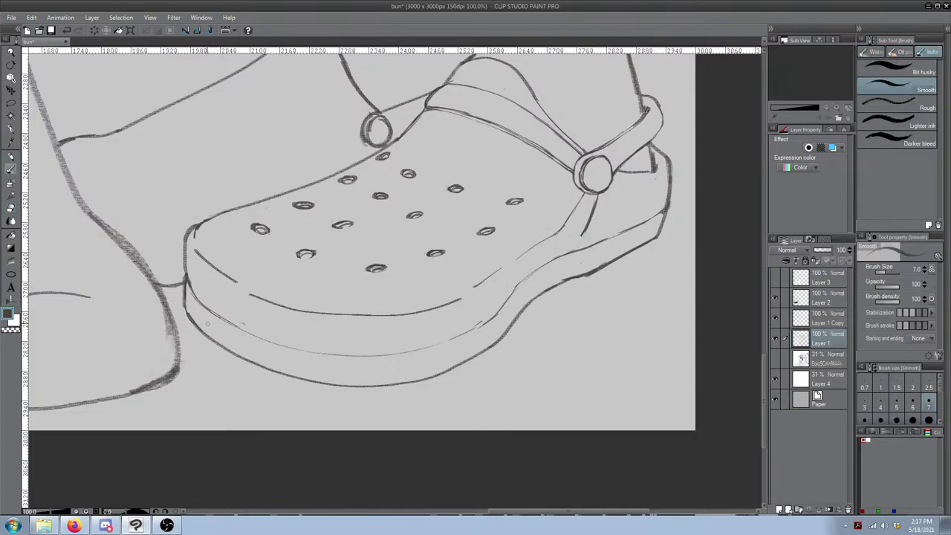
Step: Go over the thin sole upper edge line around the toe with short strokes, undoing the misplaced ones
{"action": "left_click_drag", "start_coordinate": [175, 312], "coordinate": [127, 290]}
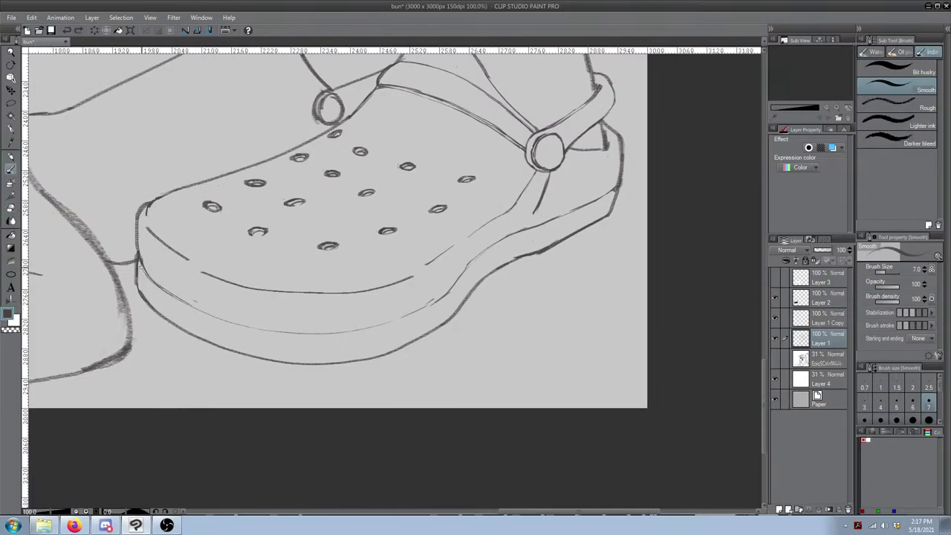
{"action": "key", "text": "ctrl+z"}
{"action": "left_click_drag", "start_coordinate": [155, 284], "coordinate": [280, 333]}
{"action": "key", "text": "ctrl+z"}
{"action": "scroll", "coordinate": [552, 208], "scroll_direction": "up", "scroll_amount": 5}
{"action": "left_click_drag", "start_coordinate": [267, 299], "coordinate": [400, 310]}
{"action": "key", "text": "ctrl+z"}
{"action": "left_click_drag", "start_coordinate": [245, 422], "coordinate": [327, 418]}
{"action": "key", "text": "ctrl+z"}
{"action": "left_click_drag", "start_coordinate": [249, 421], "coordinate": [371, 415]}
{"action": "mouse_move", "coordinate": [308, 422]}
{"action": "left_mouse_down"}
{"action": "mouse_move", "coordinate": [442, 393]}
{"action": "mouse_move", "coordinate": [419, 403]}
{"action": "mouse_move", "coordinate": [471, 381]}
{"action": "left_mouse_up"}
{"action": "key", "text": "ctrl+z"}
{"action": "key", "text": "ctrl+z"}
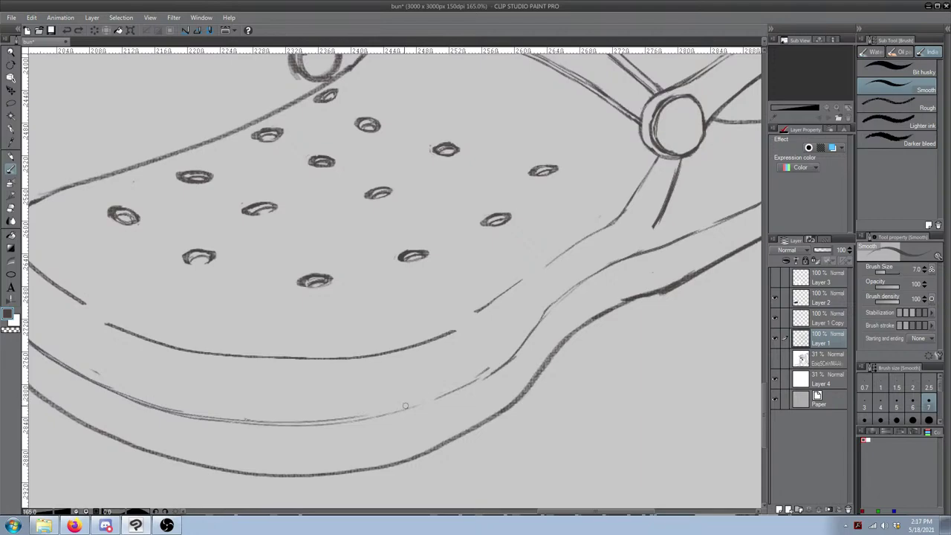
Step: Close the gaps in the sole's upper edge along the bend between the toe and the strap button, undoing misplaced strokes
{"action": "left_click_drag", "start_coordinate": [352, 413], "coordinate": [453, 384]}
{"action": "key", "text": "ctrl+z"}
{"action": "mouse_move", "coordinate": [353, 411]}
{"action": "left_mouse_down"}
{"action": "mouse_move", "coordinate": [462, 386]}
{"action": "mouse_move", "coordinate": [416, 398]}
{"action": "mouse_move", "coordinate": [515, 347]}
{"action": "mouse_move", "coordinate": [499, 367]}
{"action": "mouse_move", "coordinate": [525, 332]}
{"action": "left_mouse_up"}
{"action": "key", "text": "ctrl+z"}
{"action": "key", "text": "ctrl+z"}
{"action": "key", "text": "ctrl+z"}
{"action": "mouse_move", "coordinate": [503, 362]}
{"action": "left_mouse_down"}
{"action": "mouse_move", "coordinate": [552, 296]}
{"action": "mouse_move", "coordinate": [588, 274]}
{"action": "mouse_move", "coordinate": [495, 336]}
{"action": "mouse_move", "coordinate": [541, 316]}
{"action": "left_mouse_up"}
{"action": "key", "text": "ctrl+z"}
{"action": "key", "text": "ctrl+z"}
{"action": "mouse_move", "coordinate": [476, 342]}
{"action": "left_mouse_down"}
{"action": "mouse_move", "coordinate": [548, 309]}
{"action": "mouse_move", "coordinate": [468, 347]}
{"action": "mouse_move", "coordinate": [578, 301]}
{"action": "left_mouse_up"}
Step: Darken the sole's upper edge line from below the strap button to the back of the heel
{"action": "key", "text": "e"}
{"action": "key", "text": "b"}
{"action": "left_click_drag", "start_coordinate": [657, 260], "coordinate": [566, 301]}
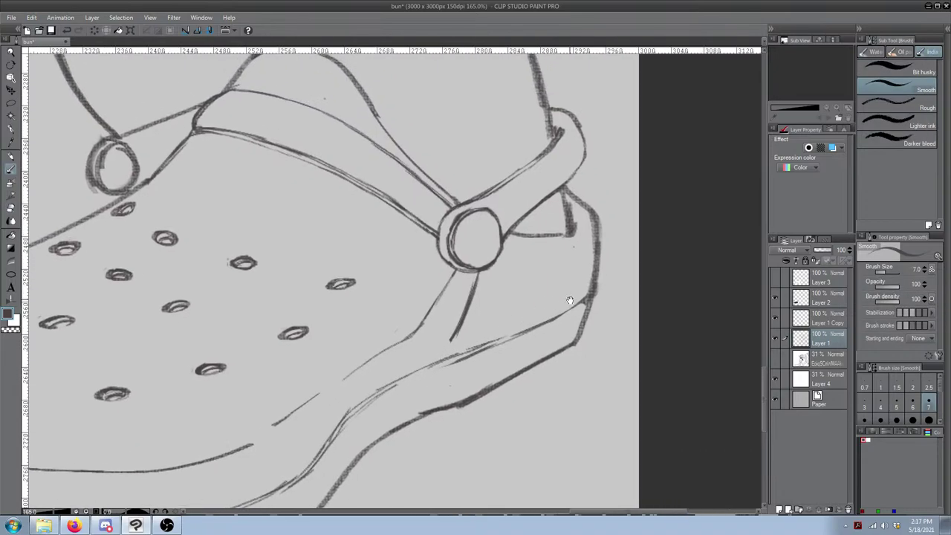
{"action": "left_click_drag", "start_coordinate": [496, 342], "coordinate": [557, 312]}
{"action": "key", "text": "ctrl+z"}
{"action": "left_click_drag", "start_coordinate": [509, 335], "coordinate": [577, 303]}
{"action": "key", "text": "e"}
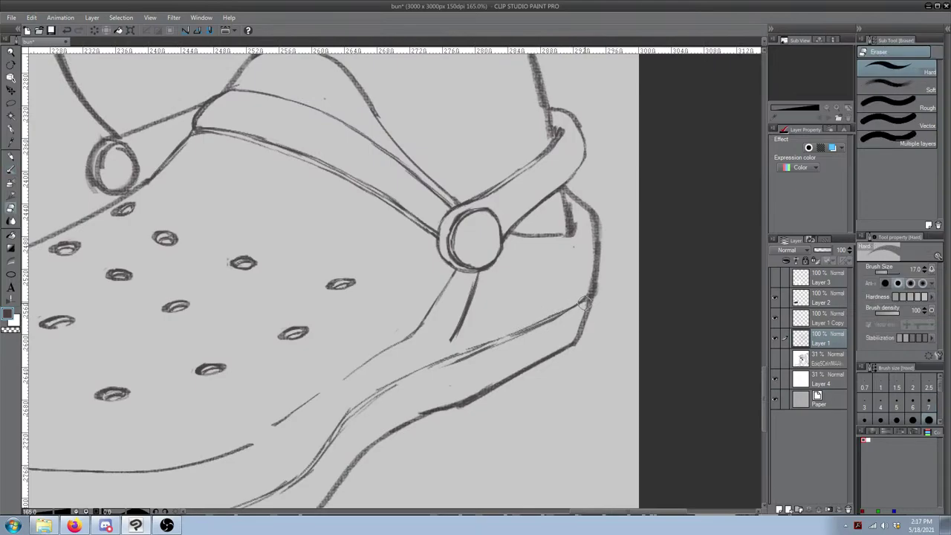
Step: Check the clog reference photo and erase the sole's upper edge between the side trim and the heel
{"action": "left_click_drag", "start_coordinate": [548, 321], "coordinate": [529, 330]}
{"action": "left_click_drag", "start_coordinate": [534, 329], "coordinate": [509, 340]}
{"action": "mouse_move", "coordinate": [157, 401]}
{"action": "left_mouse_down"}
{"action": "mouse_move", "coordinate": [381, 320]}
{"action": "mouse_move", "coordinate": [631, 297]}
{"action": "left_mouse_up"}
{"action": "mouse_move", "coordinate": [128, 224]}
{"action": "left_mouse_down"}
{"action": "mouse_move", "coordinate": [480, 332]}
{"action": "mouse_move", "coordinate": [679, 356]}
{"action": "mouse_move", "coordinate": [700, 350]}
{"action": "left_mouse_up"}
{"action": "left_click_drag", "start_coordinate": [598, 357], "coordinate": [749, 319]}
{"action": "left_click_drag", "start_coordinate": [652, 313], "coordinate": [547, 284]}
{"action": "left_click_drag", "start_coordinate": [688, 297], "coordinate": [392, 144]}
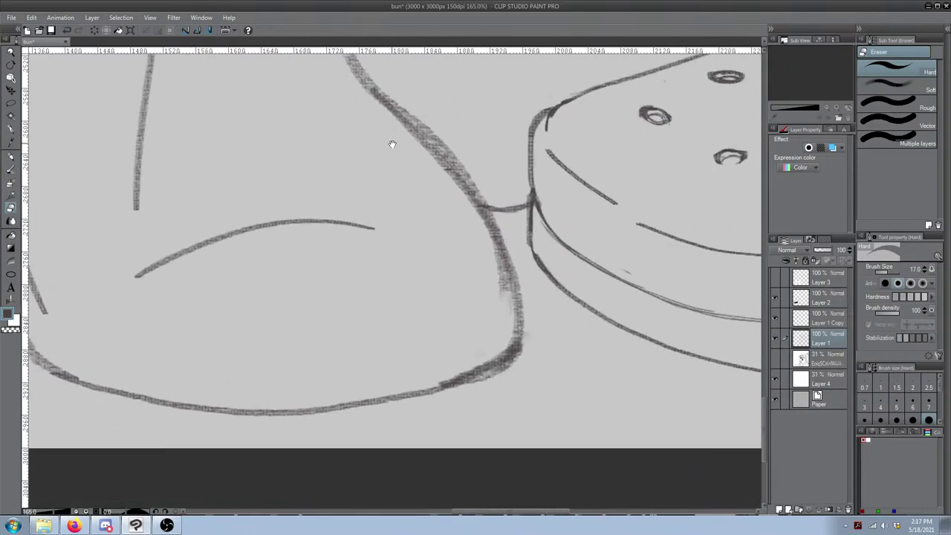
{"action": "scroll", "coordinate": [381, 208], "scroll_direction": "down", "scroll_amount": 3}
{"action": "left_click_drag", "start_coordinate": [373, 227], "coordinate": [43, 280]}
{"action": "left_click_drag", "start_coordinate": [559, 268], "coordinate": [428, 337]}
{"action": "left_click_drag", "start_coordinate": [461, 258], "coordinate": [461, 252]}
{"action": "mouse_move", "coordinate": [496, 279]}
{"action": "left_mouse_down"}
{"action": "mouse_move", "coordinate": [592, 236]}
{"action": "mouse_move", "coordinate": [523, 261]}
{"action": "left_mouse_up"}
Step: Extend the side-trim line below the strap button and draw a curve rising from it to the back of the heel
{"action": "key", "text": "b"}
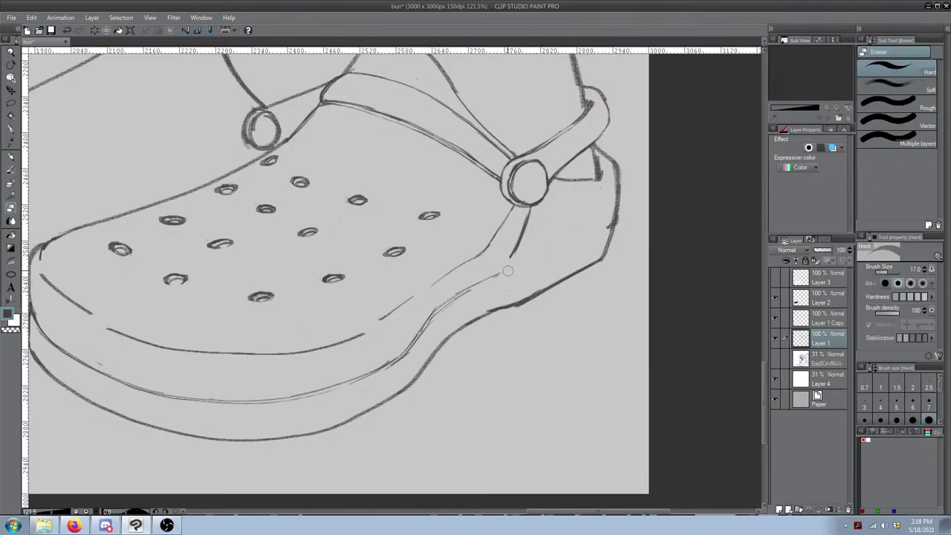
{"action": "left_click_drag", "start_coordinate": [506, 264], "coordinate": [608, 197]}
{"action": "key", "text": "ctrl+z"}
{"action": "left_click_drag", "start_coordinate": [530, 207], "coordinate": [518, 254]}
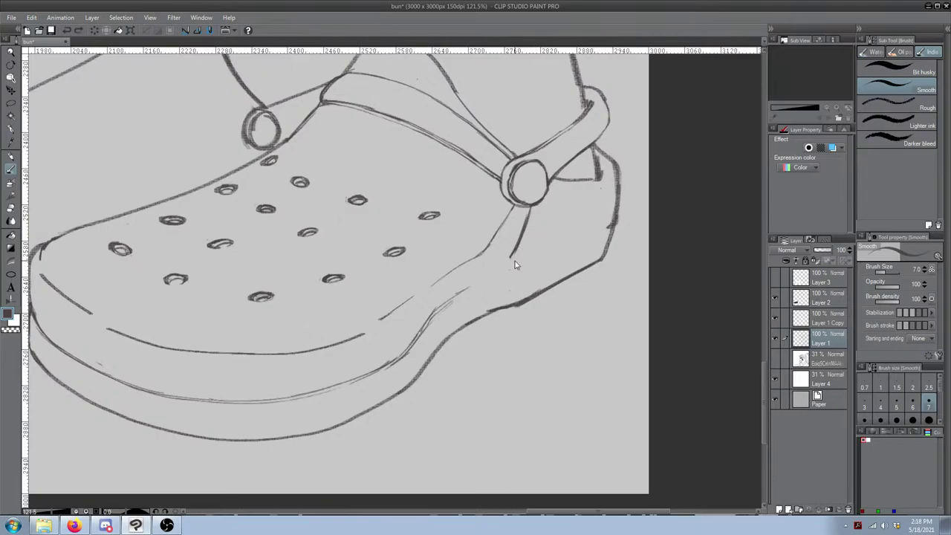
{"action": "mouse_move", "coordinate": [485, 288]}
{"action": "left_mouse_down"}
{"action": "mouse_move", "coordinate": [610, 193]}
{"action": "mouse_move", "coordinate": [555, 220]}
{"action": "mouse_move", "coordinate": [485, 290]}
{"action": "left_mouse_up"}
{"action": "key", "text": "ctrl+z"}
{"action": "key", "text": "e"}
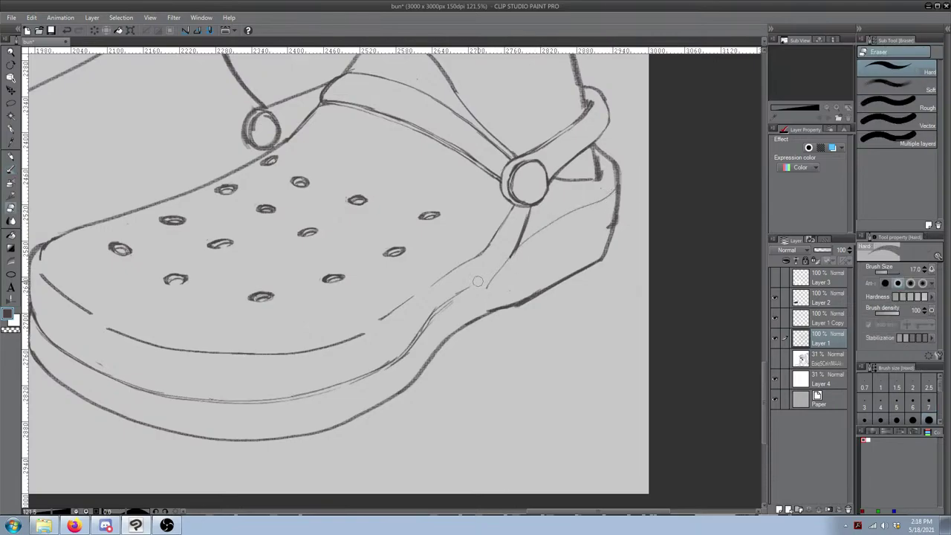
Step: Connect the extended side-trim line to the sole's upper edge at the bend, undoing misplaced strokes
{"action": "key", "text": "b"}
{"action": "key", "text": "ctrl+z"}
{"action": "mouse_move", "coordinate": [448, 298]}
{"action": "left_mouse_down"}
{"action": "mouse_move", "coordinate": [498, 277]}
{"action": "mouse_move", "coordinate": [489, 284]}
{"action": "mouse_move", "coordinate": [529, 240]}
{"action": "mouse_move", "coordinate": [614, 190]}
{"action": "mouse_move", "coordinate": [564, 217]}
{"action": "mouse_move", "coordinate": [499, 258]}
{"action": "left_mouse_up"}
{"action": "key", "text": "e"}
{"action": "key", "text": "b"}
{"action": "key", "text": "ctrl+z"}
{"action": "key", "text": "ctrl+z"}
{"action": "scroll", "coordinate": [435, 178], "scroll_direction": "down", "scroll_amount": 5}
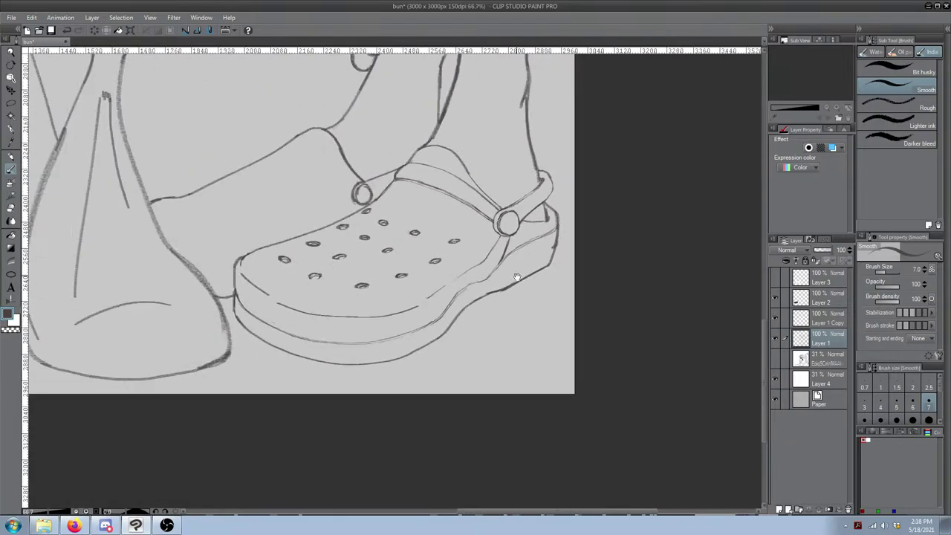
Step: Erase the doubled sole line at the bend and clean up where the side trim meets the heel curve
{"action": "scroll", "coordinate": [596, 324], "scroll_direction": "up", "scroll_amount": 6}
{"action": "left_click_drag", "start_coordinate": [567, 307], "coordinate": [560, 312]}
{"action": "key", "text": "e"}
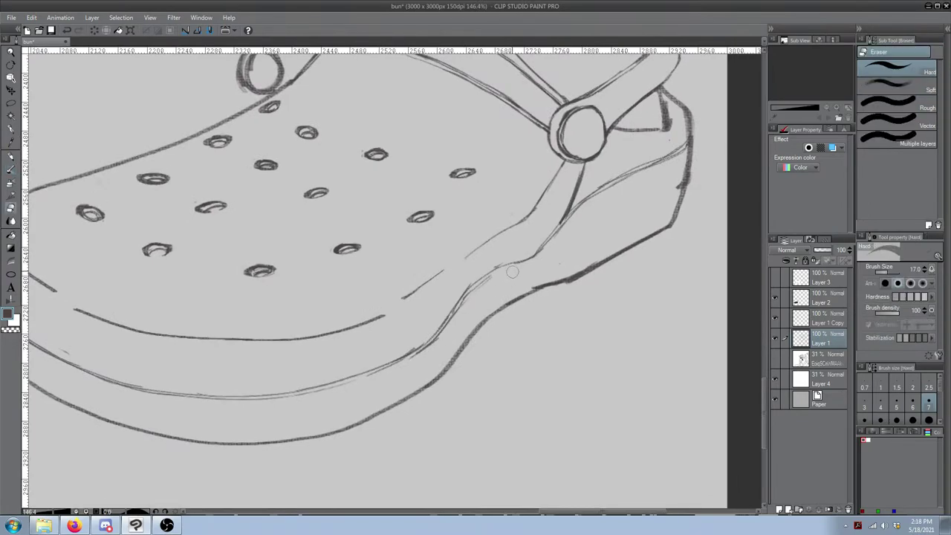
{"action": "mouse_move", "coordinate": [468, 279]}
{"action": "left_mouse_down"}
{"action": "mouse_move", "coordinate": [492, 268]}
{"action": "mouse_move", "coordinate": [457, 303]}
{"action": "left_mouse_up"}
{"action": "left_click_drag", "start_coordinate": [505, 264], "coordinate": [514, 265]}
{"action": "key", "text": "b"}
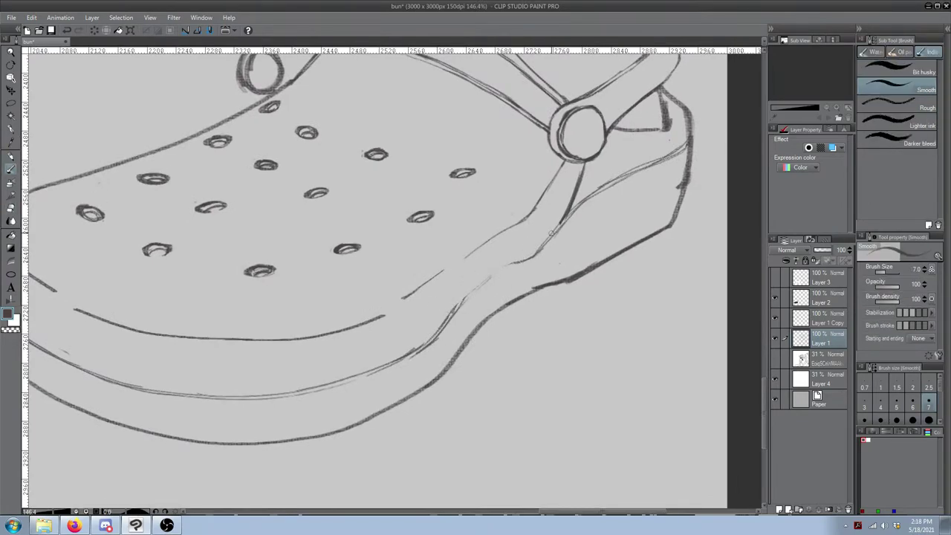
{"action": "key", "text": "e"}
{"action": "mouse_move", "coordinate": [563, 215]}
{"action": "left_mouse_down"}
{"action": "mouse_move", "coordinate": [578, 178]}
{"action": "mouse_move", "coordinate": [600, 181]}
{"action": "mouse_move", "coordinate": [557, 215]}
{"action": "left_mouse_up"}
{"action": "key", "text": "b"}
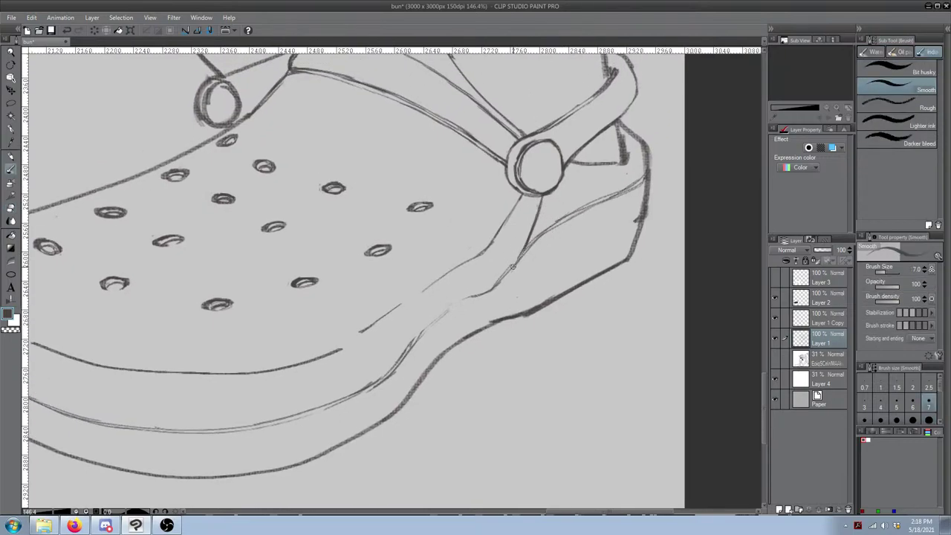
Step: Redraw the join between the side trim and the sole's upper edge as a smooth line and trim its overshoot
{"action": "mouse_move", "coordinate": [498, 286]}
{"action": "left_mouse_down"}
{"action": "mouse_move", "coordinate": [510, 259]}
{"action": "mouse_move", "coordinate": [488, 283]}
{"action": "mouse_move", "coordinate": [505, 288]}
{"action": "mouse_move", "coordinate": [490, 292]}
{"action": "mouse_move", "coordinate": [496, 279]}
{"action": "mouse_move", "coordinate": [458, 298]}
{"action": "mouse_move", "coordinate": [412, 347]}
{"action": "mouse_move", "coordinate": [451, 307]}
{"action": "mouse_move", "coordinate": [429, 328]}
{"action": "mouse_move", "coordinate": [433, 319]}
{"action": "mouse_move", "coordinate": [498, 283]}
{"action": "left_mouse_up"}
{"action": "key", "text": "e"}
{"action": "key", "text": "b"}
{"action": "key", "text": "ctrl+z"}
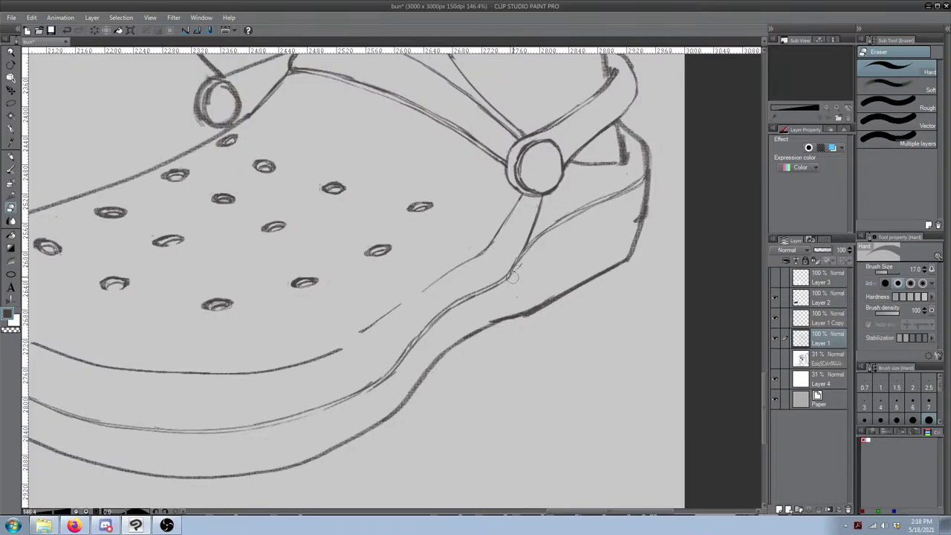
{"action": "key", "text": "e"}
{"action": "mouse_move", "coordinate": [564, 226]}
{"action": "left_mouse_down"}
{"action": "mouse_move", "coordinate": [517, 253]}
{"action": "mouse_move", "coordinate": [536, 277]}
{"action": "left_mouse_up"}
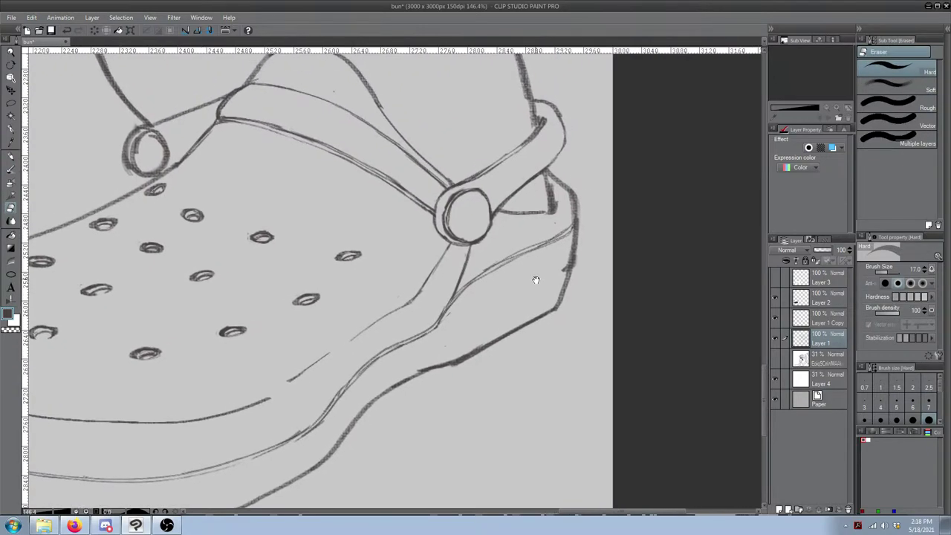
Step: Show the rough sketch layer and redraw the heel's bottom edge as a steeper line up to the back of the shoe
{"action": "left_click", "coordinate": [777, 358]}
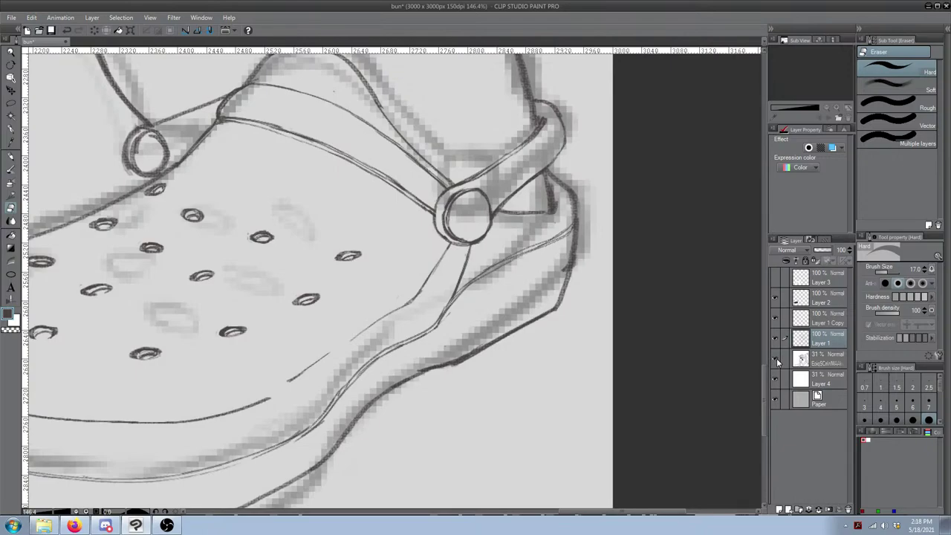
{"action": "mouse_move", "coordinate": [487, 344]}
{"action": "left_mouse_down"}
{"action": "mouse_move", "coordinate": [531, 323]}
{"action": "mouse_move", "coordinate": [524, 334]}
{"action": "mouse_move", "coordinate": [550, 281]}
{"action": "mouse_move", "coordinate": [464, 354]}
{"action": "left_mouse_up"}
{"action": "key", "text": "b"}
{"action": "mouse_move", "coordinate": [528, 301]}
{"action": "left_mouse_down"}
{"action": "mouse_move", "coordinate": [465, 356]}
{"action": "mouse_move", "coordinate": [519, 309]}
{"action": "left_mouse_up"}
{"action": "key", "text": "e"}
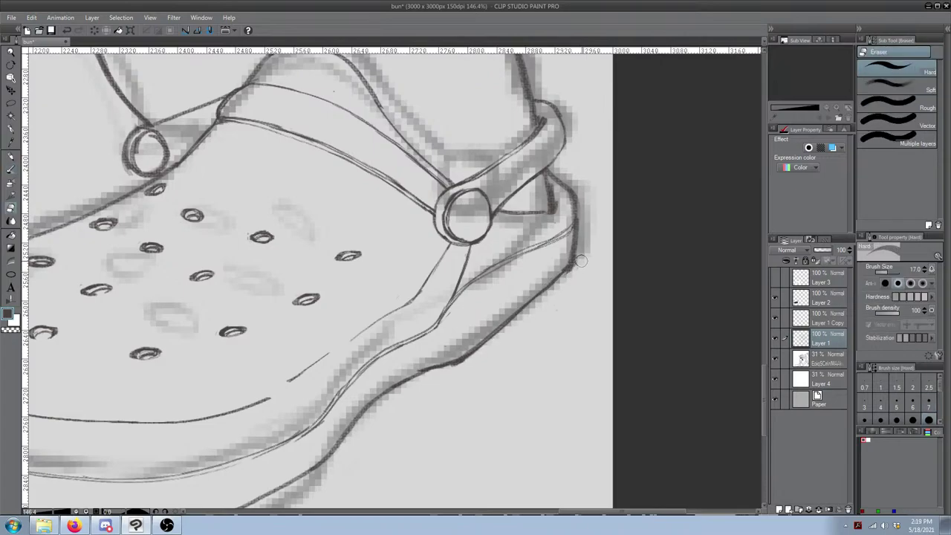
Step: Clean up the lower heel corner, round the heel's upper back outline, and hide the rough sketch layer
{"action": "mouse_move", "coordinate": [556, 272]}
{"action": "left_mouse_down"}
{"action": "mouse_move", "coordinate": [566, 262]}
{"action": "mouse_move", "coordinate": [578, 274]}
{"action": "left_mouse_up"}
{"action": "left_click_drag", "start_coordinate": [554, 186], "coordinate": [563, 187]}
{"action": "key", "text": "b"}
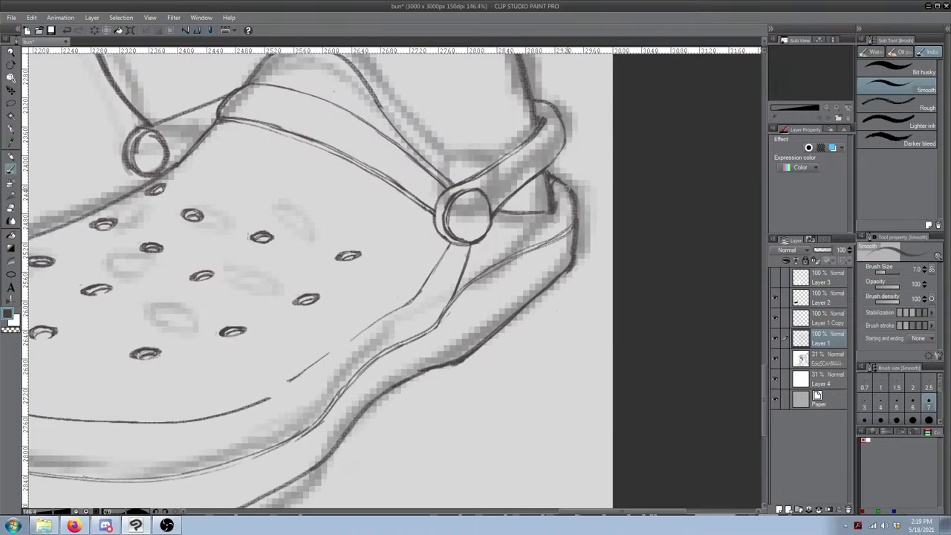
{"action": "left_click", "coordinate": [775, 359]}
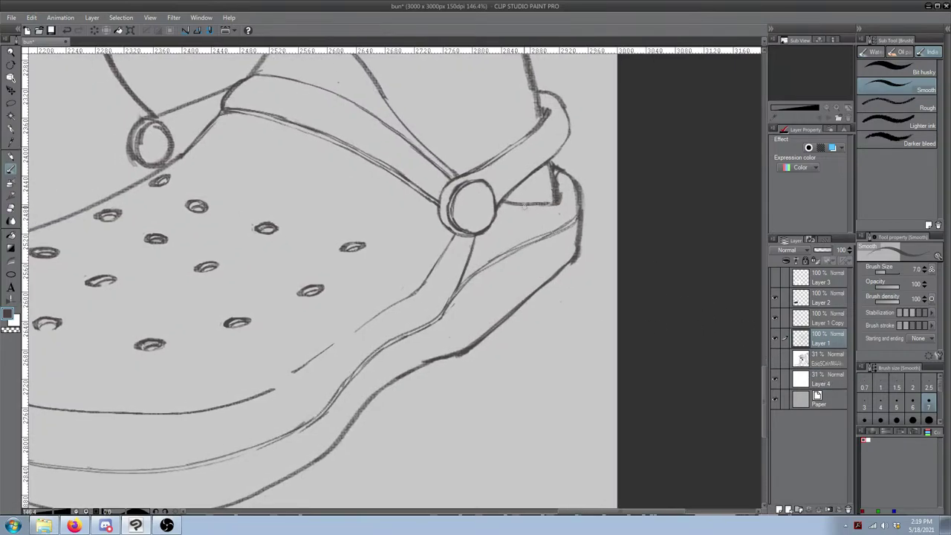
Step: Erase the shoe opening's edge between the strap button and the heel and check the clog reference photo
{"action": "key", "text": "e"}
{"action": "mouse_move", "coordinate": [520, 205]}
{"action": "left_mouse_down"}
{"action": "mouse_move", "coordinate": [504, 206]}
{"action": "mouse_move", "coordinate": [546, 205]}
{"action": "left_mouse_up"}
{"action": "key", "text": "b"}
{"action": "left_click_drag", "start_coordinate": [506, 234], "coordinate": [536, 204]}
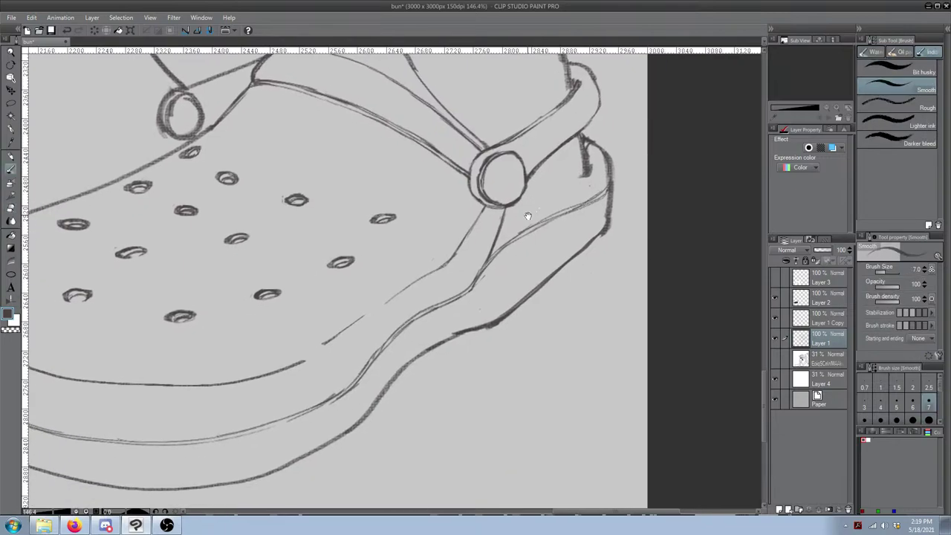
{"action": "mouse_move", "coordinate": [47, 340]}
{"action": "left_mouse_down"}
{"action": "mouse_move", "coordinate": [288, 338]}
{"action": "mouse_move", "coordinate": [688, 314]}
{"action": "left_mouse_up"}
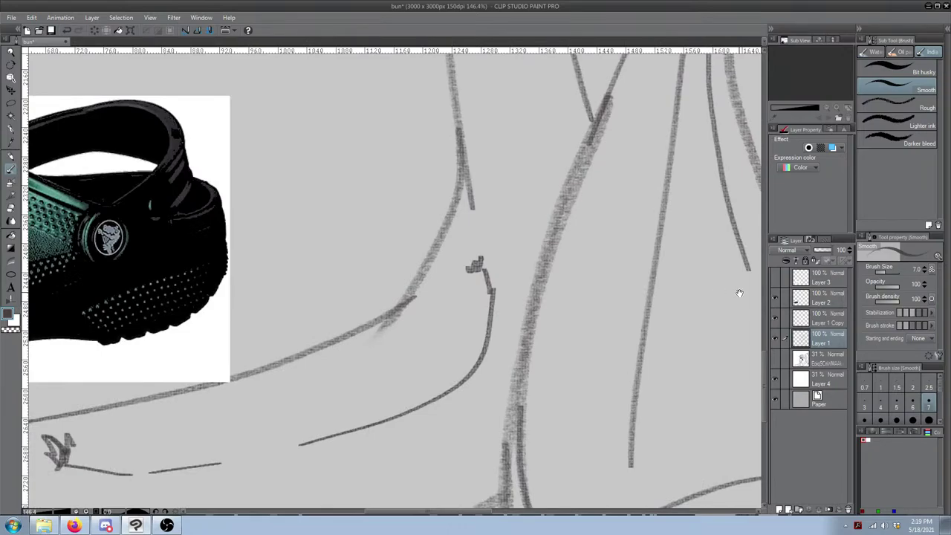
{"action": "left_click_drag", "start_coordinate": [749, 289], "coordinate": [145, 299]}
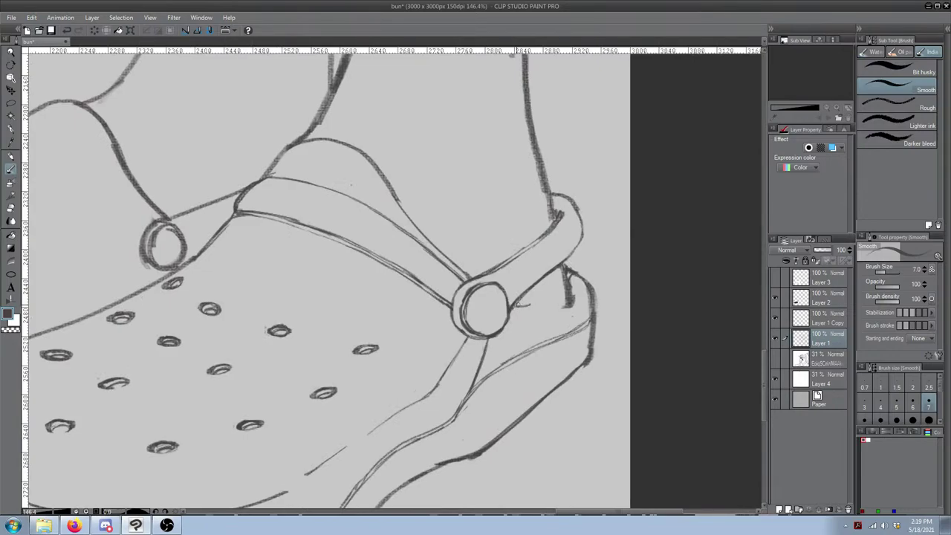
Step: Try a curved opening edge running from the strap button up to the inner heel under the strap
{"action": "mouse_move", "coordinate": [541, 302]}
{"action": "left_mouse_down"}
{"action": "mouse_move", "coordinate": [567, 299]}
{"action": "mouse_move", "coordinate": [516, 306]}
{"action": "mouse_move", "coordinate": [565, 292]}
{"action": "left_mouse_up"}
{"action": "key", "text": "e"}
{"action": "key", "text": "ctrl+z"}
{"action": "key", "text": "ctrl+z"}
{"action": "key", "text": "b"}
{"action": "key", "text": "e"}
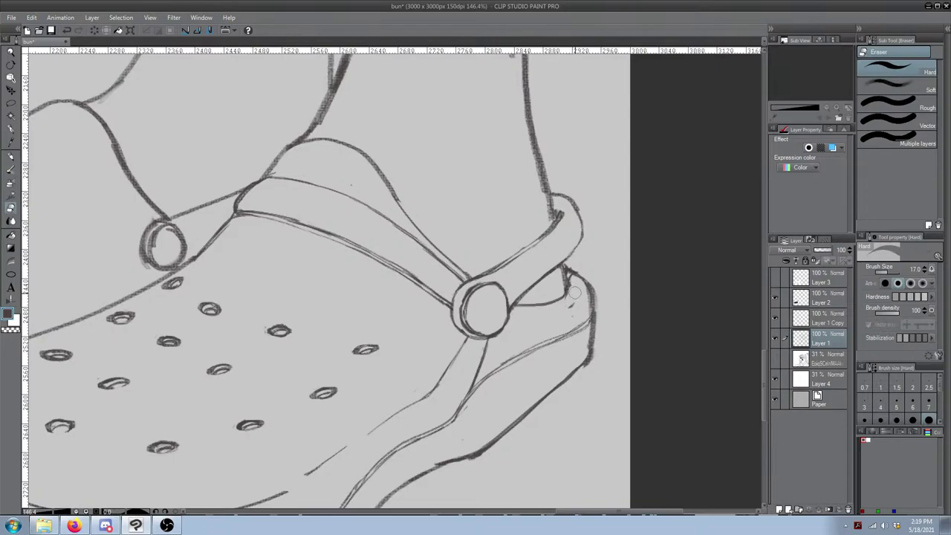
Step: Redraw the shoe opening's edge as a lower, nearly straight line from the strap button to the inner heel corner
{"action": "left_click_drag", "start_coordinate": [564, 301], "coordinate": [510, 315]}
{"action": "key", "text": "b"}
{"action": "key", "text": "ctrl+z"}
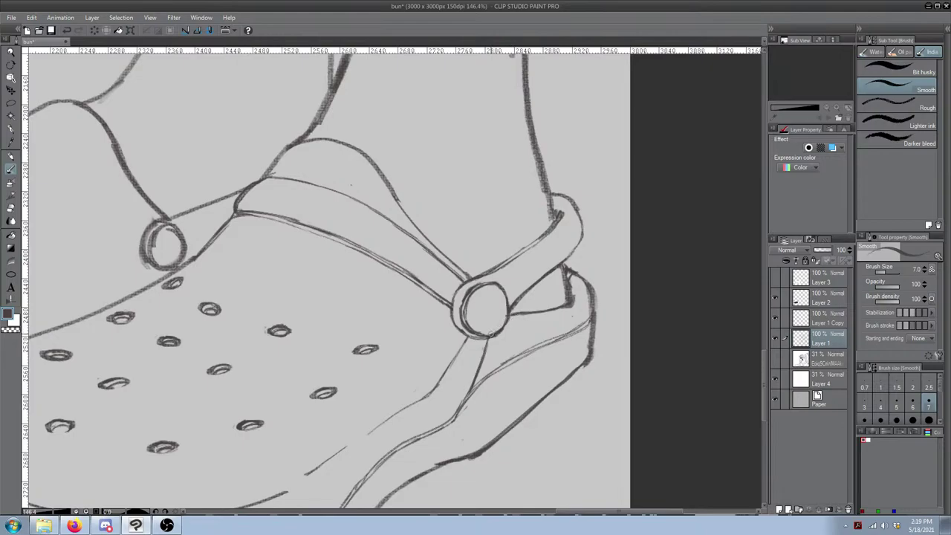
{"action": "key", "text": "e"}
{"action": "key", "text": "p"}
{"action": "mouse_move", "coordinate": [463, 367]}
{"action": "left_mouse_down"}
{"action": "mouse_move", "coordinate": [549, 293]}
{"action": "mouse_move", "coordinate": [535, 301]}
{"action": "left_mouse_up"}
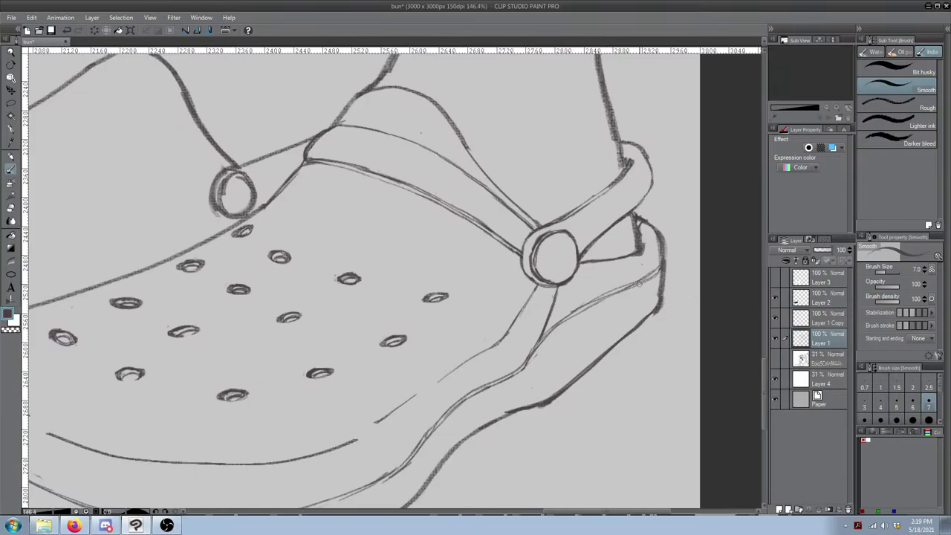
Step: Erase the curved sole line behind the side trim and redraw it lower and straighter from the trim's end to the heel
{"action": "key", "text": "e"}
{"action": "left_click_drag", "start_coordinate": [593, 298], "coordinate": [655, 272]}
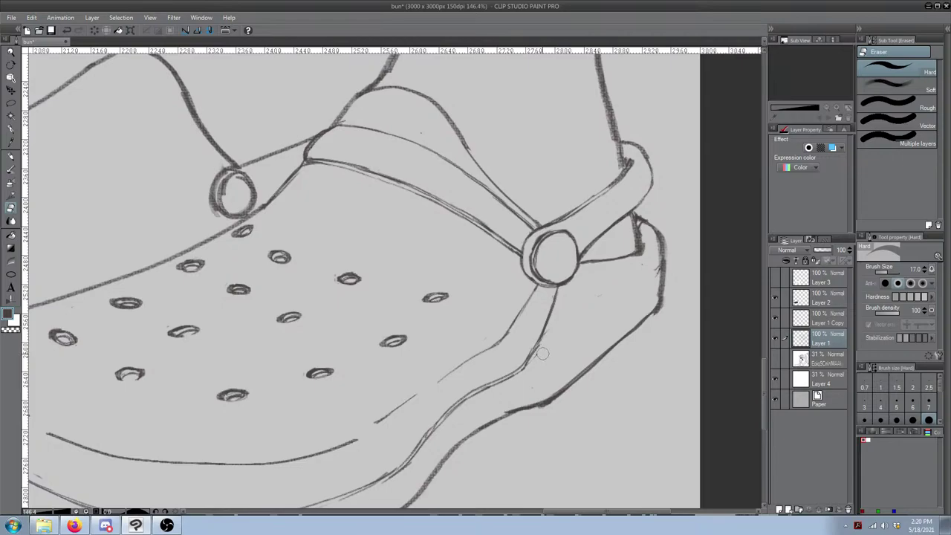
{"action": "key", "text": "p"}
{"action": "left_click_drag", "start_coordinate": [529, 359], "coordinate": [599, 322]}
{"action": "key", "text": "e"}
{"action": "mouse_move", "coordinate": [529, 360]}
{"action": "left_mouse_down"}
{"action": "mouse_move", "coordinate": [647, 282]}
{"action": "mouse_move", "coordinate": [536, 353]}
{"action": "mouse_move", "coordinate": [582, 329]}
{"action": "left_mouse_up"}
{"action": "key", "text": "b"}
{"action": "key", "text": "ctrl+z"}
{"action": "key", "text": "e"}
{"action": "key", "text": "p"}
{"action": "key", "text": "e"}
{"action": "key", "text": "p"}
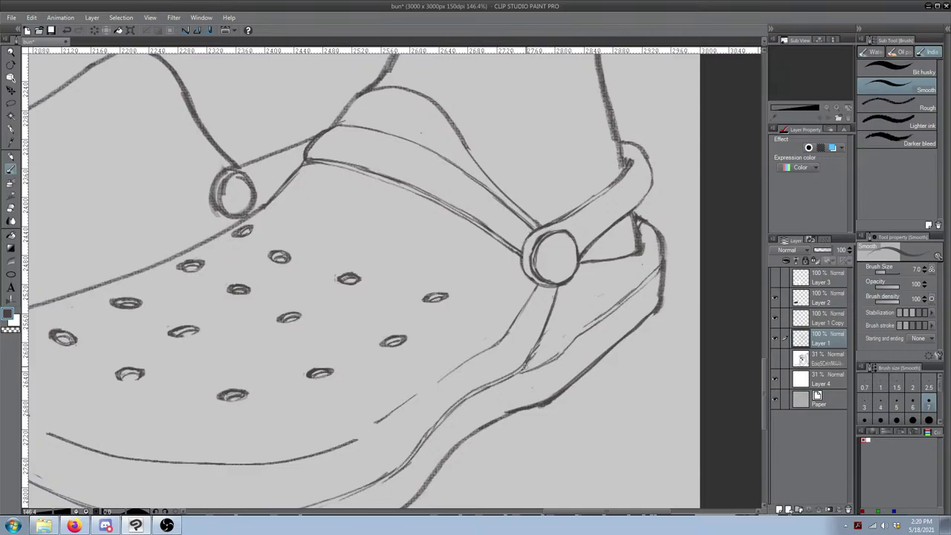
Step: Erase the two sketch lines running down from the large strap rivet along the clog's side
{"action": "left_click_drag", "start_coordinate": [561, 350], "coordinate": [610, 311]}
{"action": "key", "text": "e"}
{"action": "left_click_drag", "start_coordinate": [553, 362], "coordinate": [609, 315]}
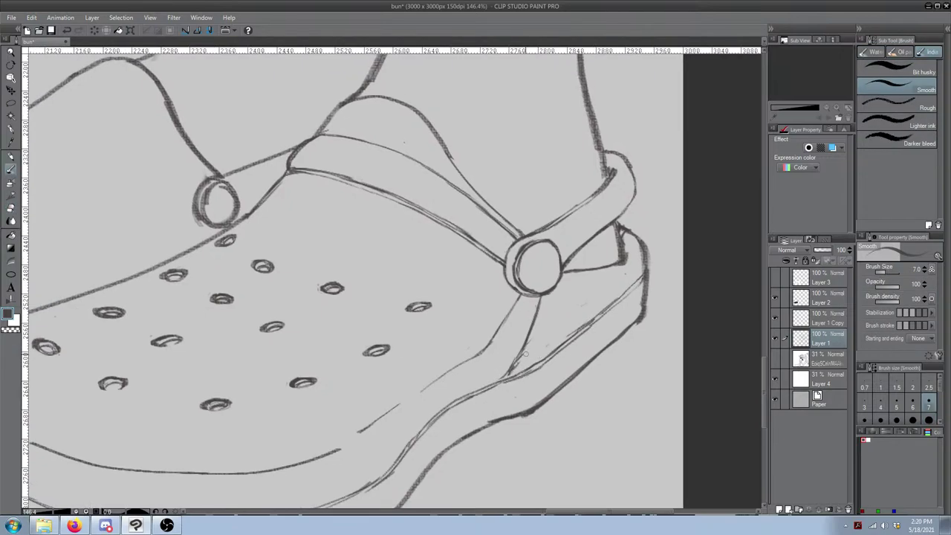
{"action": "key", "text": "e"}
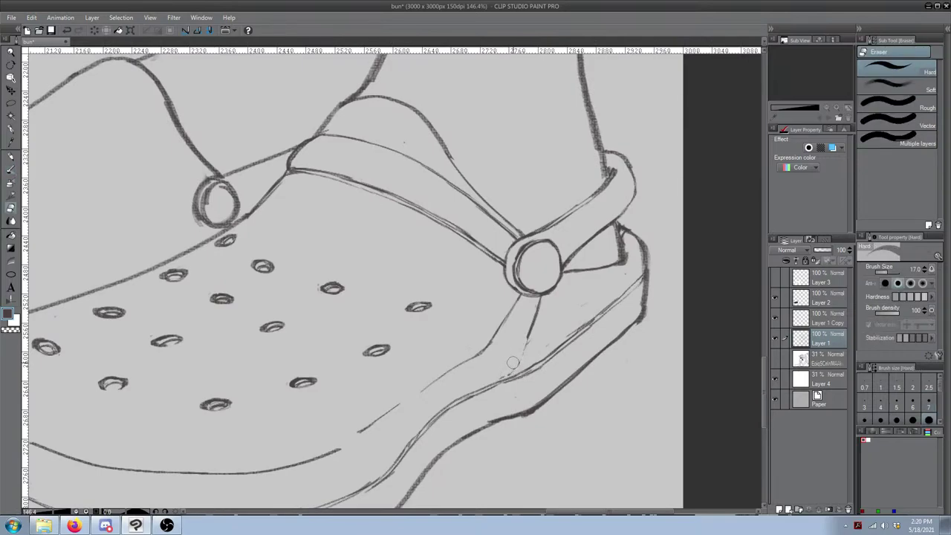
{"action": "mouse_move", "coordinate": [520, 348]}
{"action": "left_mouse_down"}
{"action": "mouse_move", "coordinate": [530, 329]}
{"action": "mouse_move", "coordinate": [513, 361]}
{"action": "mouse_move", "coordinate": [518, 339]}
{"action": "left_mouse_up"}
{"action": "left_click_drag", "start_coordinate": [518, 340], "coordinate": [520, 343]}
{"action": "scroll", "coordinate": [539, 286], "scroll_direction": "down", "scroll_amount": 1}
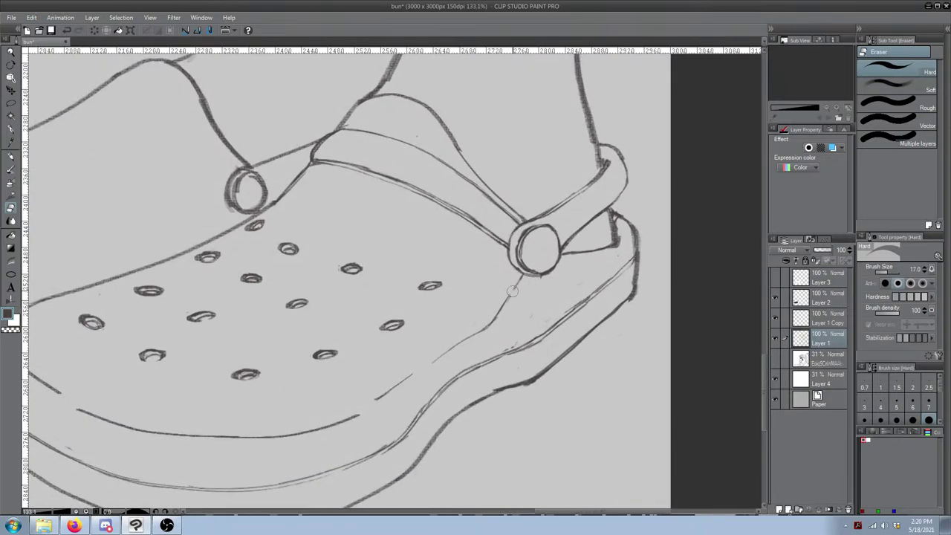
{"action": "left_click_drag", "start_coordinate": [520, 280], "coordinate": [479, 325]}
{"action": "left_click_drag", "start_coordinate": [479, 325], "coordinate": [430, 358]}
{"action": "key", "text": "b"}
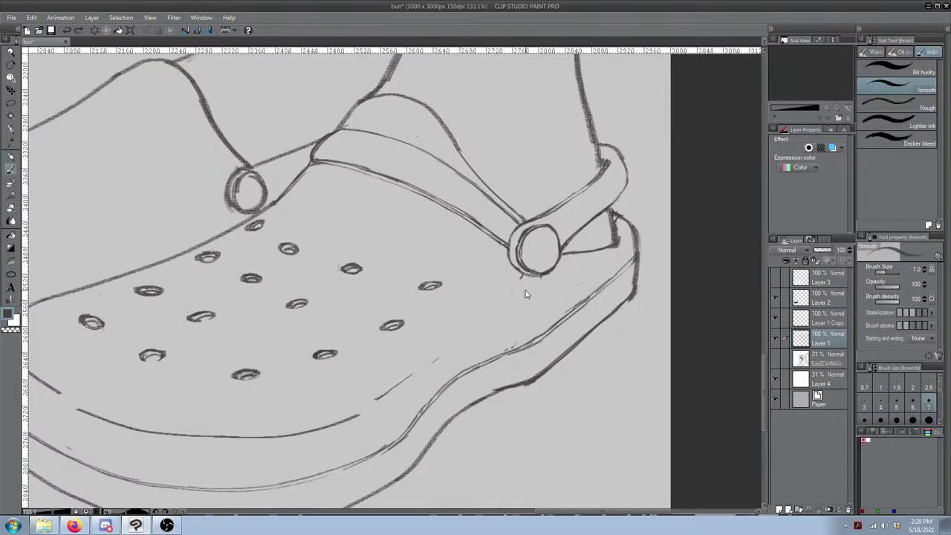
Step: Try two shallow curves running from beneath the large rivet toward the clog's toe, and undo them
{"action": "left_click_drag", "start_coordinate": [541, 274], "coordinate": [473, 335]}
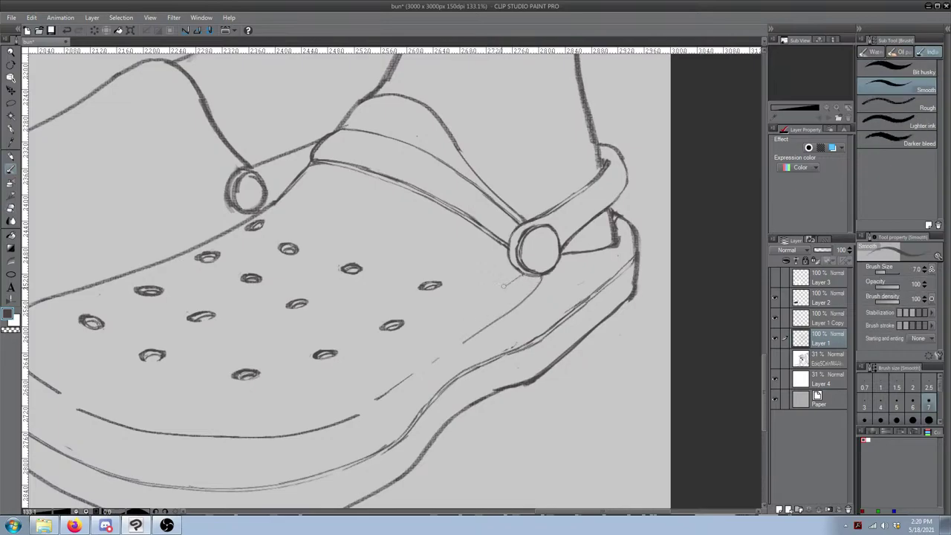
{"action": "mouse_move", "coordinate": [503, 286]}
{"action": "left_mouse_down"}
{"action": "mouse_move", "coordinate": [433, 343]}
{"action": "mouse_move", "coordinate": [503, 295]}
{"action": "mouse_move", "coordinate": [594, 267]}
{"action": "left_mouse_up"}
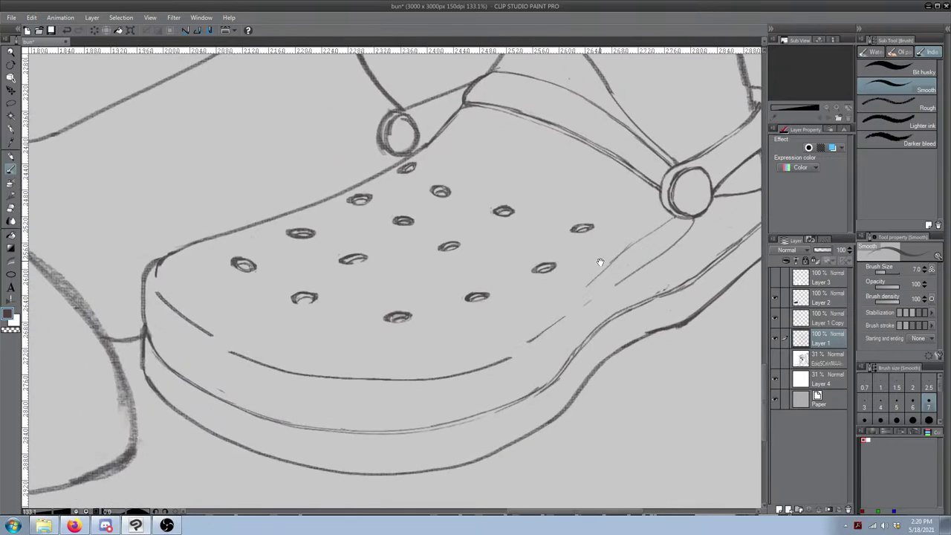
{"action": "key", "text": "ctrl+z"}
{"action": "key", "text": "ctrl+z"}
Step: Redraw two steeper curves descending from the large rivet toward the sole, erasing and undoing rejected strokes
{"action": "key", "text": "e"}
{"action": "mouse_move", "coordinate": [662, 255]}
{"action": "left_mouse_down"}
{"action": "mouse_move", "coordinate": [638, 265]}
{"action": "mouse_move", "coordinate": [700, 222]}
{"action": "mouse_move", "coordinate": [617, 306]}
{"action": "left_mouse_up"}
{"action": "key", "text": "p"}
{"action": "key", "text": "ctrl+z"}
{"action": "key", "text": "ctrl+z"}
{"action": "key", "text": "e"}
{"action": "left_click_drag", "start_coordinate": [672, 242], "coordinate": [665, 256]}
{"action": "key", "text": "b"}
{"action": "mouse_move", "coordinate": [694, 220]}
{"action": "left_mouse_down"}
{"action": "mouse_move", "coordinate": [671, 266]}
{"action": "mouse_move", "coordinate": [696, 221]}
{"action": "left_mouse_up"}
{"action": "key", "text": "ctrl+z"}
{"action": "left_click_drag", "start_coordinate": [685, 256], "coordinate": [635, 295]}
{"action": "mouse_move", "coordinate": [668, 227]}
{"action": "left_mouse_down"}
{"action": "mouse_move", "coordinate": [651, 256]}
{"action": "mouse_move", "coordinate": [660, 245]}
{"action": "mouse_move", "coordinate": [588, 301]}
{"action": "left_mouse_up"}
{"action": "key", "text": "ctrl+z"}
{"action": "key", "text": "ctrl+z"}
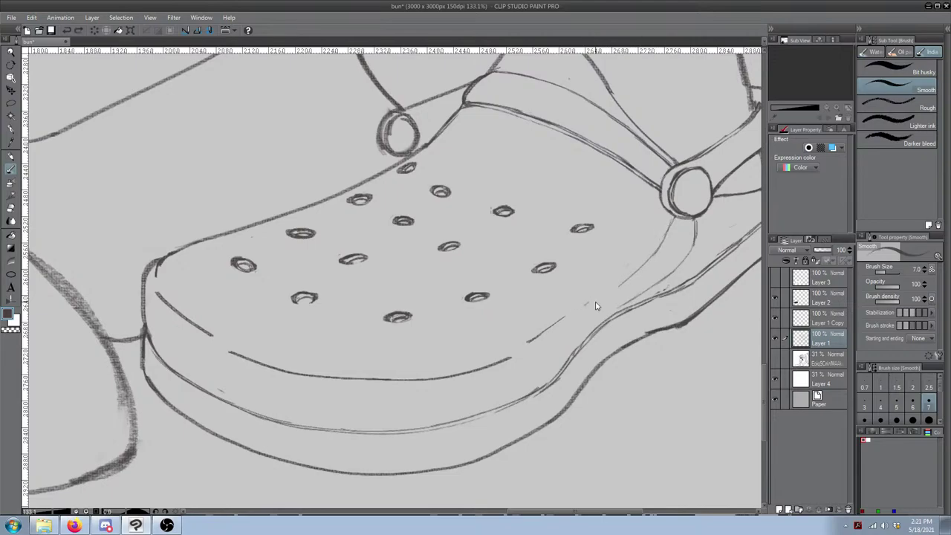
Step: Trim the lower ends of the curves under the rivet, check the clog reference photo and erase the sole line crossing the heel
{"action": "key", "text": "e"}
{"action": "mouse_move", "coordinate": [647, 289]}
{"action": "left_mouse_down"}
{"action": "mouse_move", "coordinate": [617, 299]}
{"action": "mouse_move", "coordinate": [665, 275]}
{"action": "left_mouse_up"}
{"action": "left_click_drag", "start_coordinate": [531, 330], "coordinate": [940, 453]}
{"action": "left_click_drag", "start_coordinate": [407, 228], "coordinate": [806, 210]}
{"action": "left_click_drag", "start_coordinate": [569, 261], "coordinate": [713, 205]}
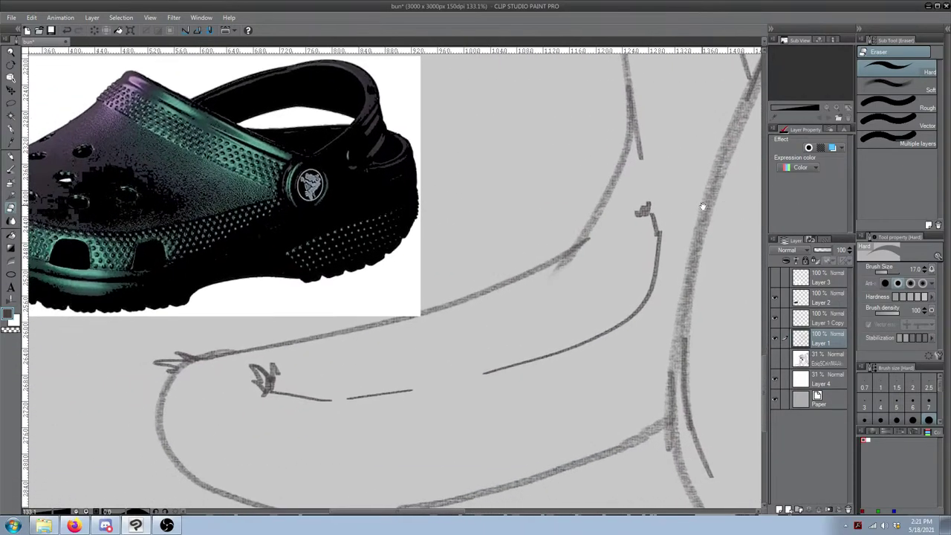
{"action": "left_click_drag", "start_coordinate": [615, 265], "coordinate": [635, 248]}
{"action": "left_click_drag", "start_coordinate": [601, 277], "coordinate": [664, 262]}
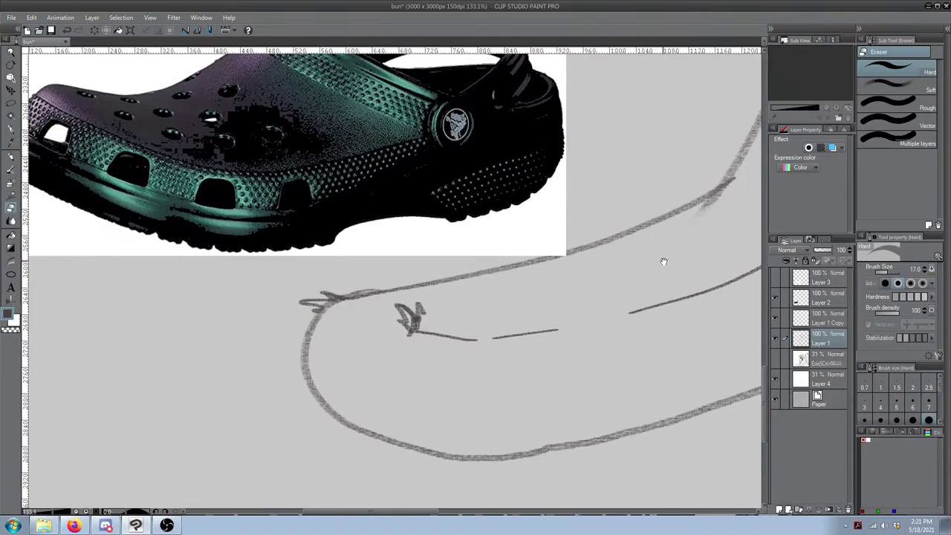
{"action": "mouse_move", "coordinate": [683, 260]}
{"action": "left_mouse_down"}
{"action": "mouse_move", "coordinate": [570, 272]}
{"action": "mouse_move", "coordinate": [670, 268]}
{"action": "mouse_move", "coordinate": [488, 307]}
{"action": "mouse_move", "coordinate": [406, 290]}
{"action": "mouse_move", "coordinate": [407, 327]}
{"action": "mouse_move", "coordinate": [254, 313]}
{"action": "left_mouse_up"}
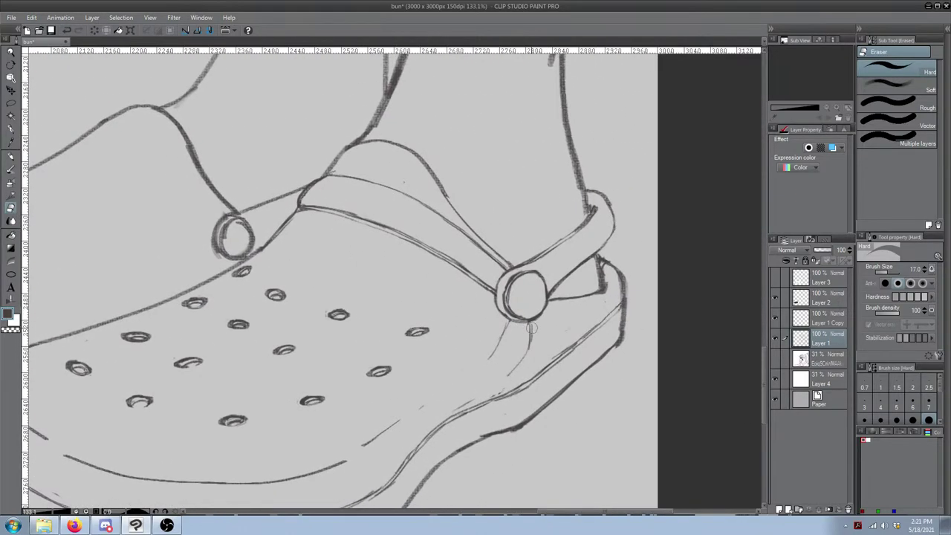
{"action": "left_click_drag", "start_coordinate": [529, 383], "coordinate": [599, 318]}
{"action": "mouse_move", "coordinate": [548, 361]}
{"action": "left_mouse_down"}
{"action": "mouse_move", "coordinate": [520, 388]}
{"action": "mouse_move", "coordinate": [522, 366]}
{"action": "left_mouse_up"}
Step: Draw a curve from beneath the large rivet that flows into the sole's upper edge, undoing extra strokes
{"action": "key", "text": "b"}
{"action": "mouse_move", "coordinate": [531, 321]}
{"action": "left_mouse_down"}
{"action": "mouse_move", "coordinate": [500, 382]}
{"action": "mouse_move", "coordinate": [483, 399]}
{"action": "left_mouse_up"}
{"action": "key", "text": "ctrl+z"}
{"action": "mouse_move", "coordinate": [531, 321]}
{"action": "left_mouse_down"}
{"action": "mouse_move", "coordinate": [486, 403]}
{"action": "mouse_move", "coordinate": [509, 384]}
{"action": "mouse_move", "coordinate": [533, 322]}
{"action": "mouse_move", "coordinate": [612, 292]}
{"action": "left_mouse_up"}
{"action": "key", "text": "ctrl+z"}
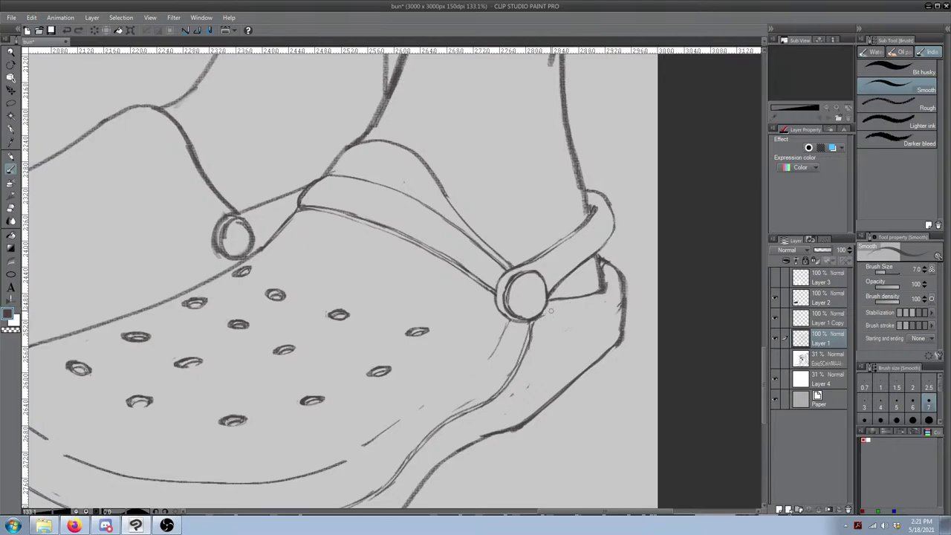
Step: Add a second thin line beneath the heel opening's rim, from the large rivet to the back of the clog
{"action": "mouse_move", "coordinate": [545, 313]}
{"action": "left_mouse_down"}
{"action": "mouse_move", "coordinate": [614, 291]}
{"action": "mouse_move", "coordinate": [546, 310]}
{"action": "mouse_move", "coordinate": [611, 291]}
{"action": "mouse_move", "coordinate": [544, 316]}
{"action": "left_mouse_up"}
{"action": "mouse_move", "coordinate": [509, 404]}
{"action": "left_mouse_down"}
{"action": "mouse_move", "coordinate": [612, 290]}
{"action": "mouse_move", "coordinate": [539, 332]}
{"action": "left_mouse_up"}
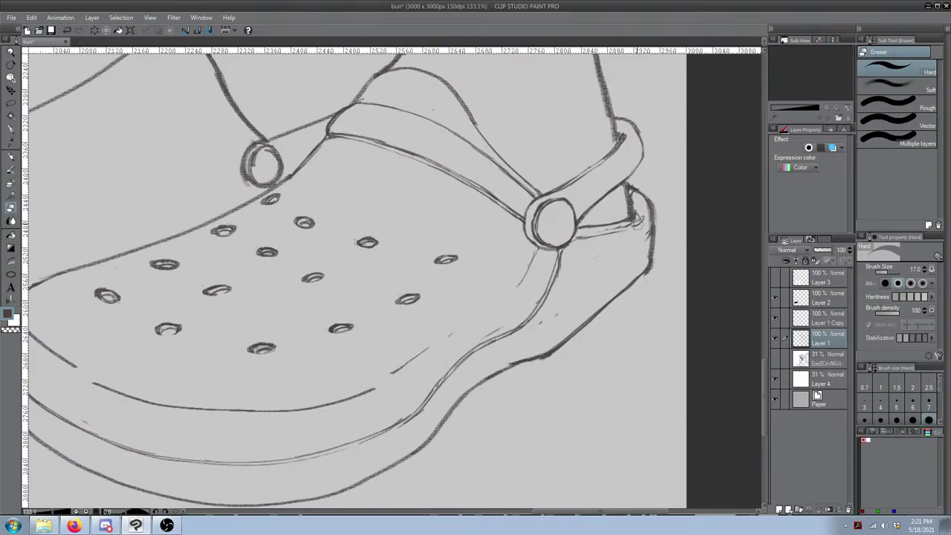
{"action": "left_click_drag", "start_coordinate": [543, 305], "coordinate": [529, 313]}
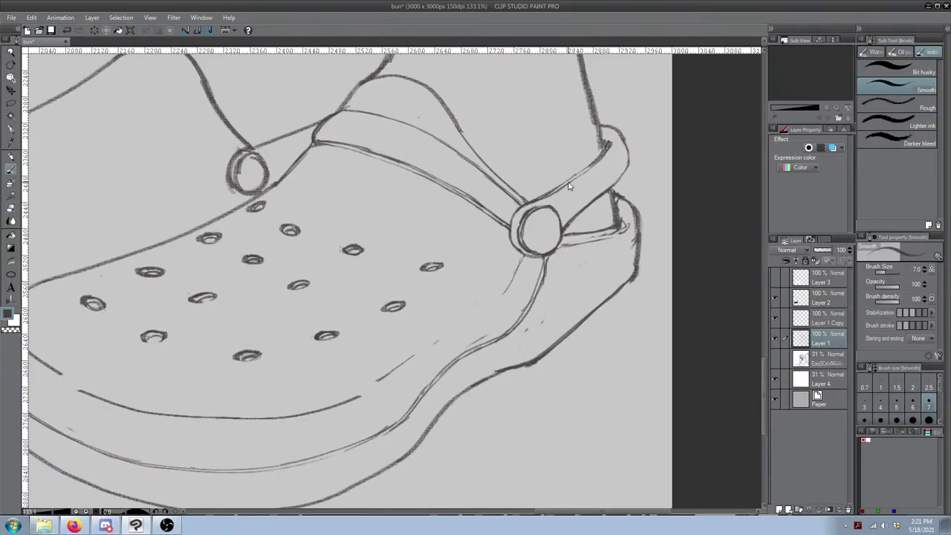
Step: Try a lower, boxier heel outline from the clog's back edge to the sole, erasing the old diagonal edge
{"action": "scroll", "coordinate": [578, 238], "scroll_direction": "down", "scroll_amount": 8}
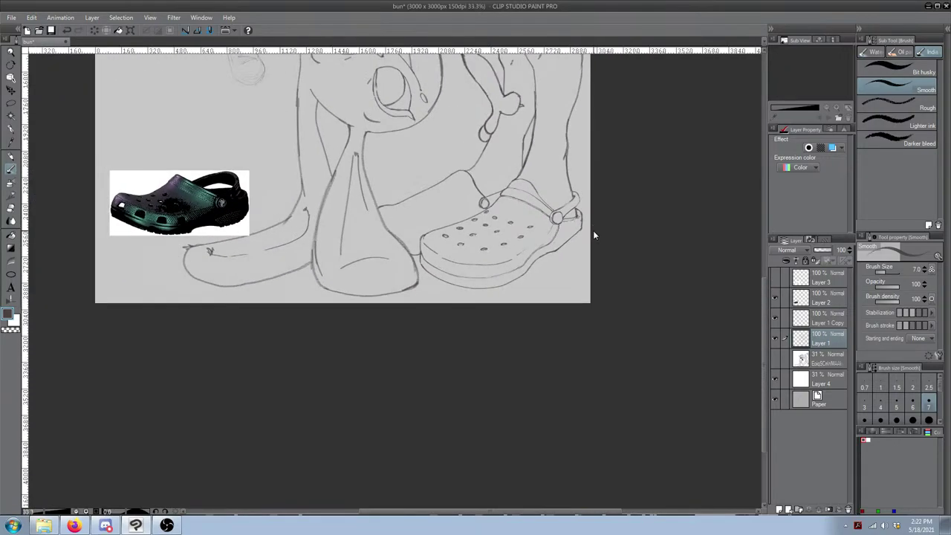
{"action": "scroll", "coordinate": [593, 233], "scroll_direction": "up", "scroll_amount": 6}
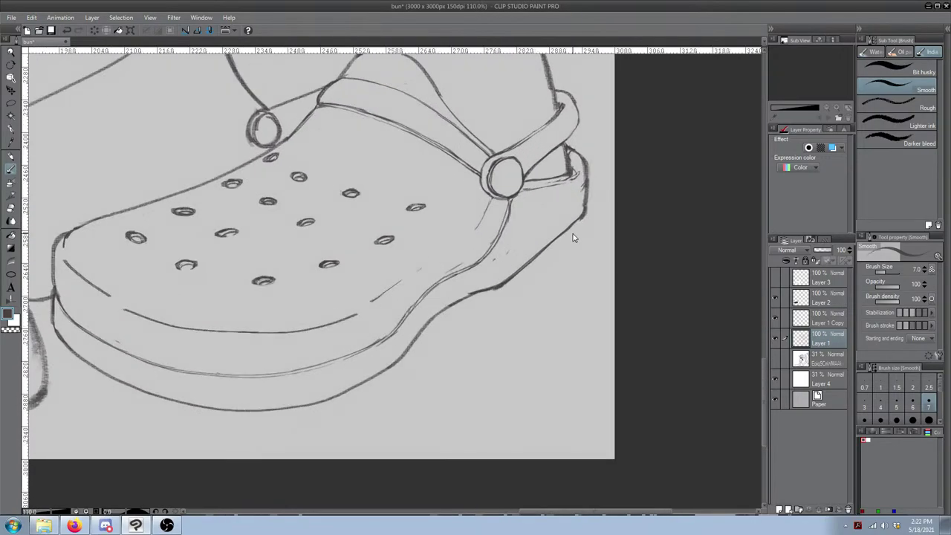
{"action": "left_click_drag", "start_coordinate": [574, 226], "coordinate": [556, 265]}
{"action": "key", "text": "e"}
{"action": "left_click_drag", "start_coordinate": [501, 313], "coordinate": [559, 263]}
{"action": "key", "text": "p"}
{"action": "mouse_move", "coordinate": [489, 315]}
{"action": "left_mouse_down"}
{"action": "mouse_move", "coordinate": [564, 254]}
{"action": "mouse_move", "coordinate": [499, 312]}
{"action": "left_mouse_up"}
{"action": "key", "text": "ctrl+z"}
{"action": "mouse_move", "coordinate": [545, 270]}
{"action": "left_mouse_down"}
{"action": "mouse_move", "coordinate": [477, 327]}
{"action": "mouse_move", "coordinate": [525, 303]}
{"action": "mouse_move", "coordinate": [490, 322]}
{"action": "mouse_move", "coordinate": [523, 311]}
{"action": "left_mouse_up"}
{"action": "key", "text": "e"}
{"action": "key", "text": "p"}
{"action": "key", "text": "ctrl+z"}
{"action": "key", "text": "ctrl+z"}
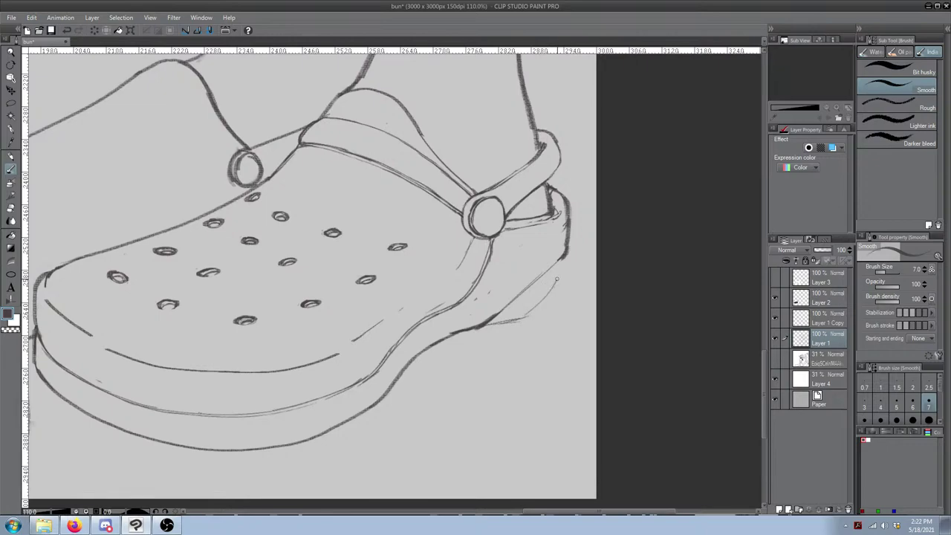
{"action": "mouse_move", "coordinate": [530, 317]}
{"action": "left_mouse_down"}
{"action": "mouse_move", "coordinate": [552, 293]}
{"action": "mouse_move", "coordinate": [507, 301]}
{"action": "mouse_move", "coordinate": [533, 280]}
{"action": "mouse_move", "coordinate": [488, 317]}
{"action": "left_mouse_up"}
{"action": "key", "text": "e"}
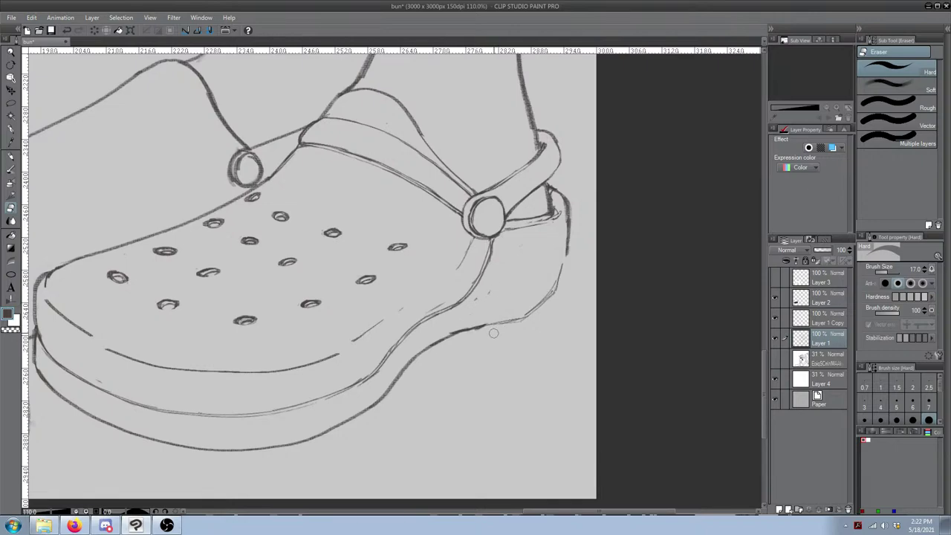
{"action": "key", "text": "b"}
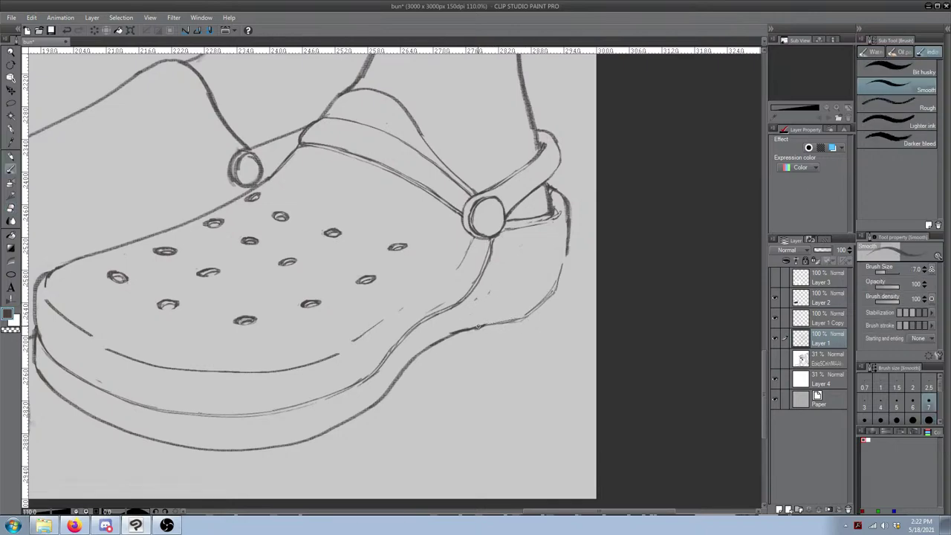
Step: Undo the heel reshaping strokes and erasures to restore the diagonal heel outline
{"action": "key", "text": "ctrl+z"}
{"action": "key", "text": "ctrl+z"}
{"action": "key", "text": "ctrl+z"}
{"action": "key", "text": "ctrl+z"}
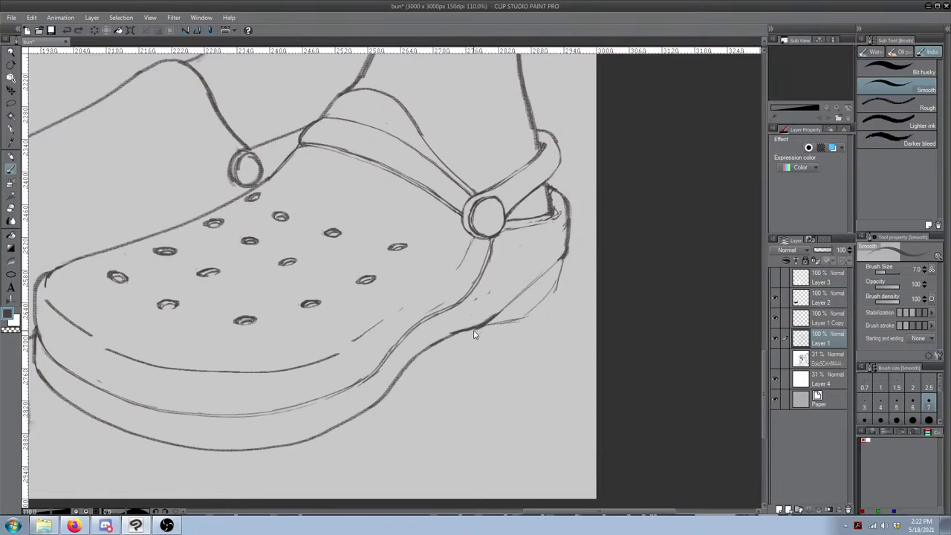
{"action": "key", "text": "ctrl+z"}
{"action": "key", "text": "ctrl+z"}
Step: Clean up the diagonal lower edge of the heel by thinning it with the eraser and redrawing it
{"action": "key", "text": "e"}
{"action": "left_click_drag", "start_coordinate": [508, 319], "coordinate": [489, 328]}
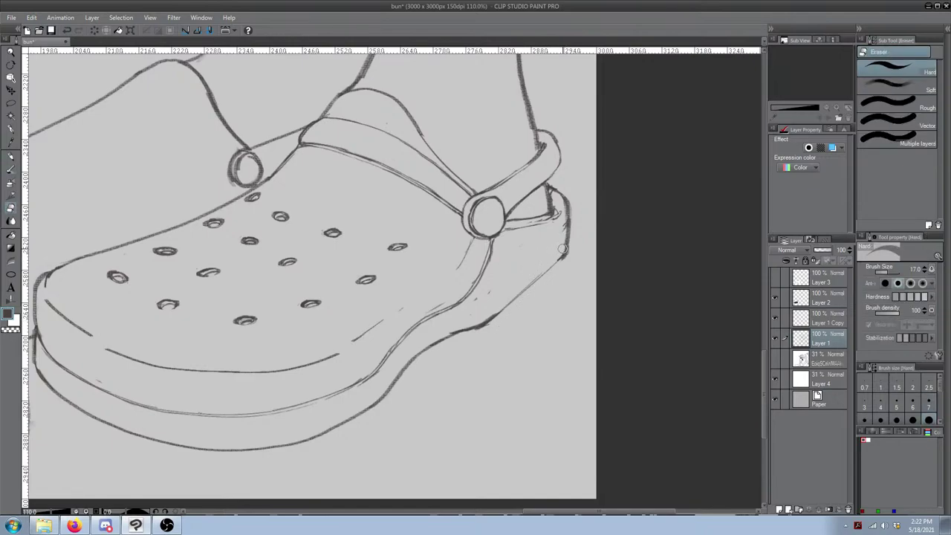
{"action": "left_click_drag", "start_coordinate": [517, 269], "coordinate": [538, 270]}
{"action": "key", "text": "b"}
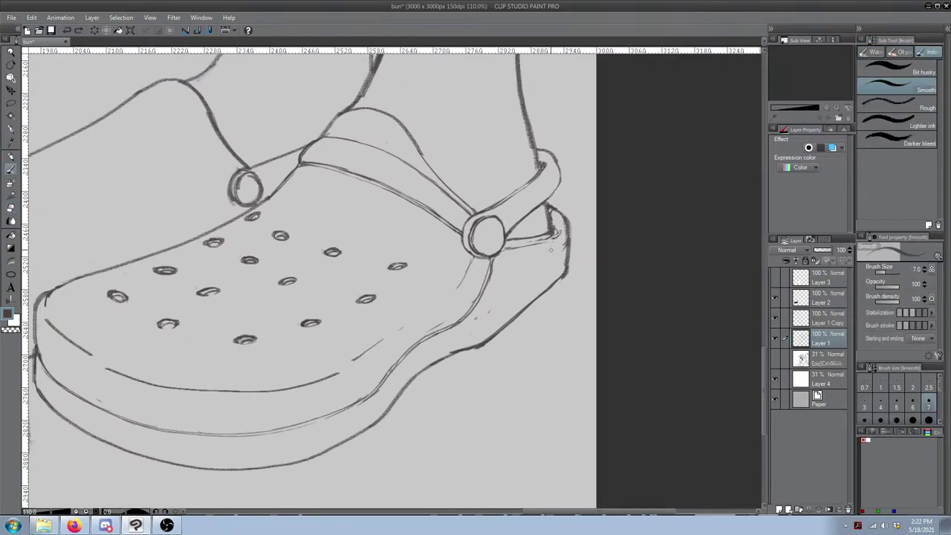
{"action": "key", "text": "ctrl+z"}
Step: Draw a lower, fuller heel outline from the clog's back edge to the sole and erase the old diagonal line
{"action": "left_click_drag", "start_coordinate": [558, 298], "coordinate": [480, 344]}
{"action": "key", "text": "e"}
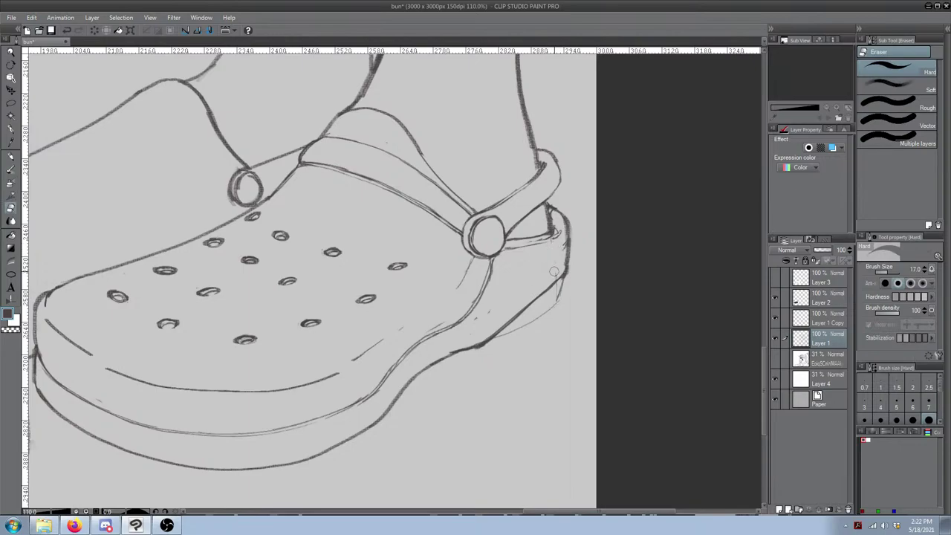
{"action": "left_click_drag", "start_coordinate": [552, 278], "coordinate": [519, 311]}
{"action": "key", "text": "p"}
{"action": "key", "text": "e"}
{"action": "left_click_drag", "start_coordinate": [495, 333], "coordinate": [547, 315]}
{"action": "key", "text": "p"}
{"action": "left_click_drag", "start_coordinate": [493, 338], "coordinate": [555, 307]}
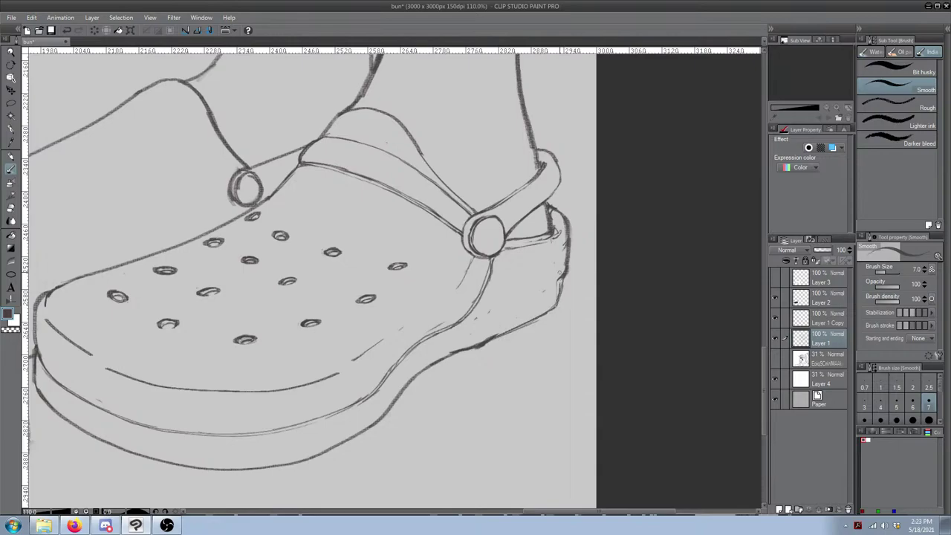
Step: Thin and redraw the clog's upper outline near the toe, undoing the unwanted stroke
{"action": "scroll", "coordinate": [562, 235], "scroll_direction": "down", "scroll_amount": 5}
{"action": "left_click_drag", "start_coordinate": [422, 256], "coordinate": [550, 280]}
{"action": "scroll", "coordinate": [450, 274], "scroll_direction": "up", "scroll_amount": 4}
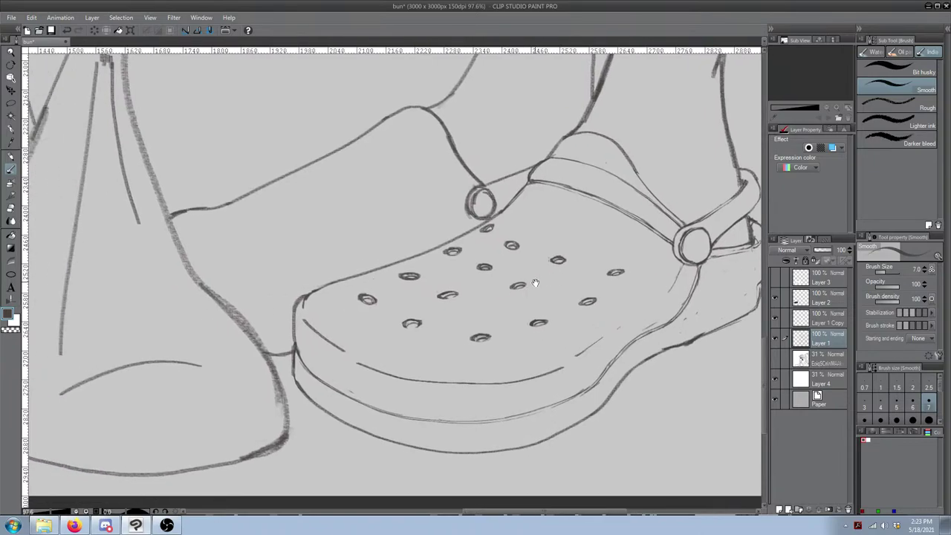
{"action": "key", "text": "e"}
{"action": "left_click_drag", "start_coordinate": [325, 274], "coordinate": [386, 267]}
{"action": "key", "text": "p"}
{"action": "left_click_drag", "start_coordinate": [311, 288], "coordinate": [402, 263]}
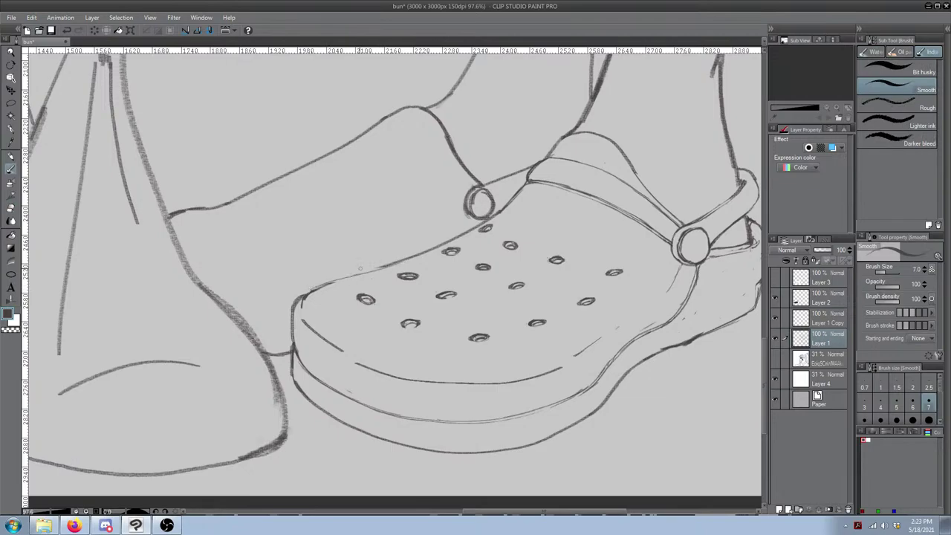
{"action": "left_click_drag", "start_coordinate": [305, 298], "coordinate": [393, 262]}
{"action": "key", "text": "ctrl+z"}
Step: Try lines parallel to the curved edge behind the clog, running down to the small far rivet, and undo them
{"action": "mouse_move", "coordinate": [493, 149]}
{"action": "left_mouse_down"}
{"action": "mouse_move", "coordinate": [436, 169]}
{"action": "mouse_move", "coordinate": [473, 140]}
{"action": "mouse_move", "coordinate": [407, 195]}
{"action": "mouse_move", "coordinate": [389, 179]}
{"action": "mouse_move", "coordinate": [346, 218]}
{"action": "mouse_move", "coordinate": [293, 237]}
{"action": "left_mouse_up"}
{"action": "scroll", "coordinate": [390, 151], "scroll_direction": "up", "scroll_amount": 5}
{"action": "mouse_move", "coordinate": [228, 169]}
{"action": "left_mouse_down"}
{"action": "mouse_move", "coordinate": [248, 164]}
{"action": "mouse_move", "coordinate": [341, 291]}
{"action": "left_mouse_up"}
{"action": "key", "text": "ctrl+z"}
{"action": "mouse_move", "coordinate": [245, 161]}
{"action": "left_mouse_down"}
{"action": "mouse_move", "coordinate": [290, 202]}
{"action": "mouse_move", "coordinate": [356, 297]}
{"action": "left_mouse_up"}
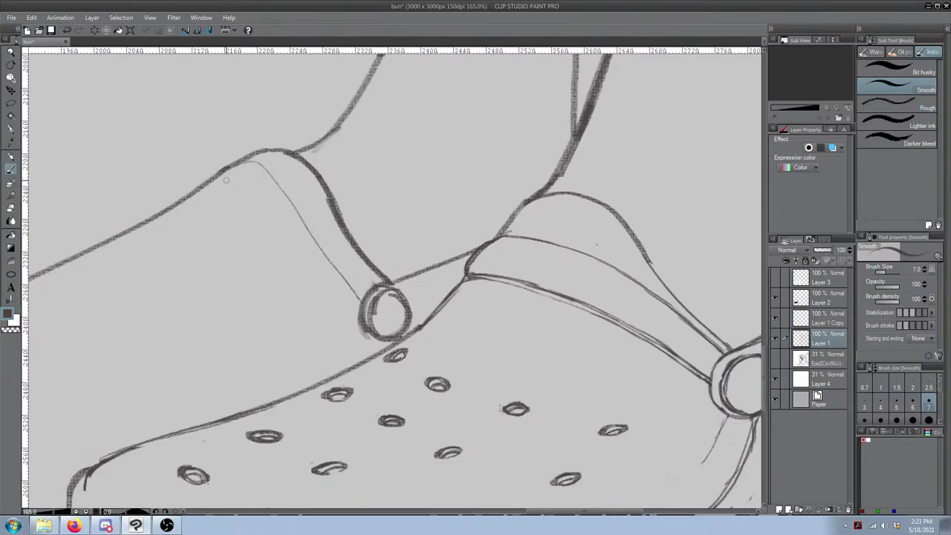
{"action": "mouse_move", "coordinate": [213, 179]}
{"action": "left_mouse_down"}
{"action": "mouse_move", "coordinate": [244, 192]}
{"action": "mouse_move", "coordinate": [345, 318]}
{"action": "left_mouse_up"}
{"action": "key", "text": "ctrl+z"}
{"action": "key", "text": "ctrl+z"}
Step: Draw two thin parallel lines from the hump behind the clog down to the small far rivet
{"action": "mouse_move", "coordinate": [369, 288]}
{"action": "left_mouse_down"}
{"action": "mouse_move", "coordinate": [290, 177]}
{"action": "mouse_move", "coordinate": [371, 283]}
{"action": "left_mouse_up"}
{"action": "key", "text": "ctrl+z"}
{"action": "left_click_drag", "start_coordinate": [221, 173], "coordinate": [304, 251]}
{"action": "key", "text": "ctrl+z"}
{"action": "mouse_move", "coordinate": [217, 174]}
{"action": "left_mouse_down"}
{"action": "mouse_move", "coordinate": [306, 247]}
{"action": "mouse_move", "coordinate": [360, 312]}
{"action": "left_mouse_up"}
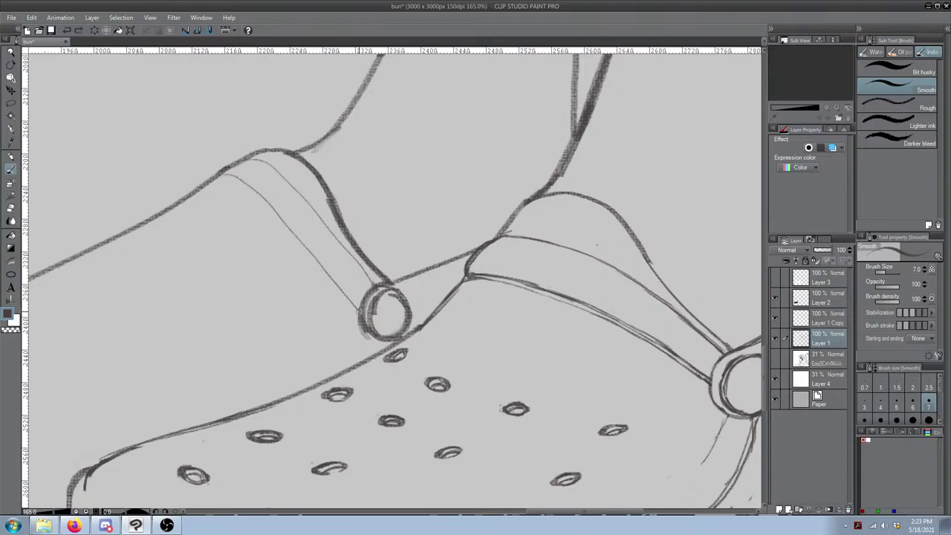
Step: Darken and tidy the hump's outline where the two thin parallel lines begin
{"action": "left_click_drag", "start_coordinate": [334, 283], "coordinate": [332, 238]}
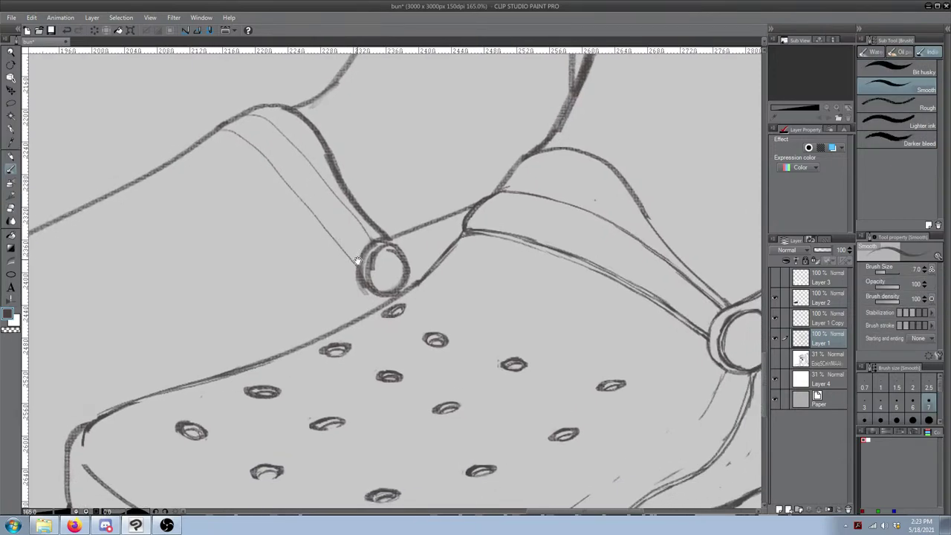
{"action": "scroll", "coordinate": [358, 261], "scroll_direction": "up", "scroll_amount": 2}
{"action": "mouse_move", "coordinate": [220, 150]}
{"action": "left_mouse_down"}
{"action": "mouse_move", "coordinate": [217, 156]}
{"action": "mouse_move", "coordinate": [243, 140]}
{"action": "left_mouse_up"}
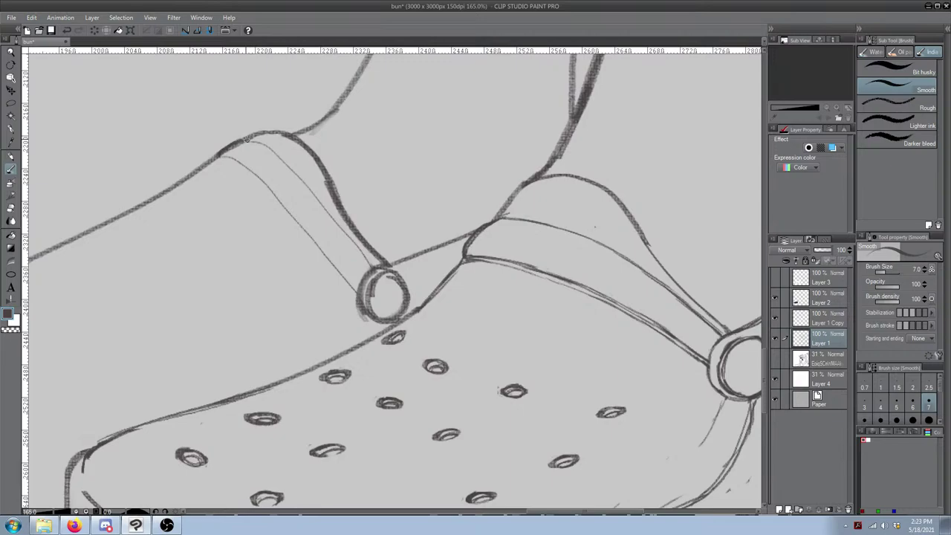
{"action": "key", "text": "e"}
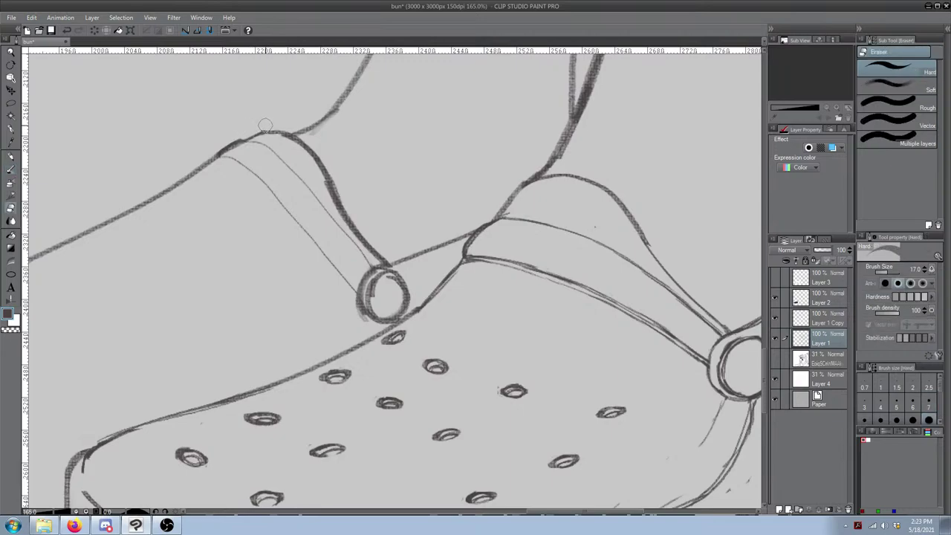
{"action": "left_click_drag", "start_coordinate": [237, 136], "coordinate": [210, 154]}
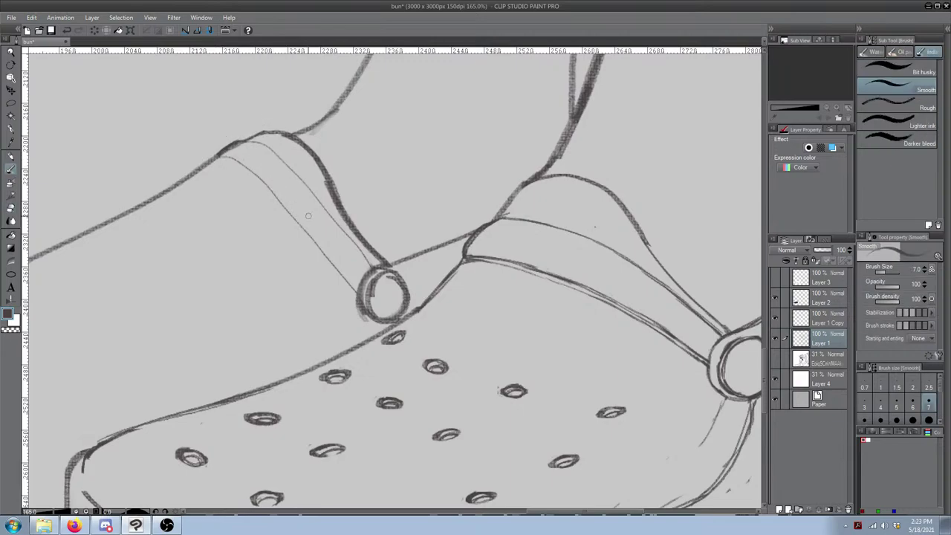
{"action": "left_click_drag", "start_coordinate": [320, 177], "coordinate": [338, 208]}
Step: Redraw the small far rivet's inner circle as a clean oval and tidy the inside of its outer ring
{"action": "mouse_move", "coordinate": [463, 324]}
{"action": "left_mouse_down"}
{"action": "mouse_move", "coordinate": [460, 310]}
{"action": "mouse_move", "coordinate": [395, 257]}
{"action": "mouse_move", "coordinate": [405, 246]}
{"action": "mouse_move", "coordinate": [362, 236]}
{"action": "left_mouse_up"}
{"action": "key", "text": "b"}
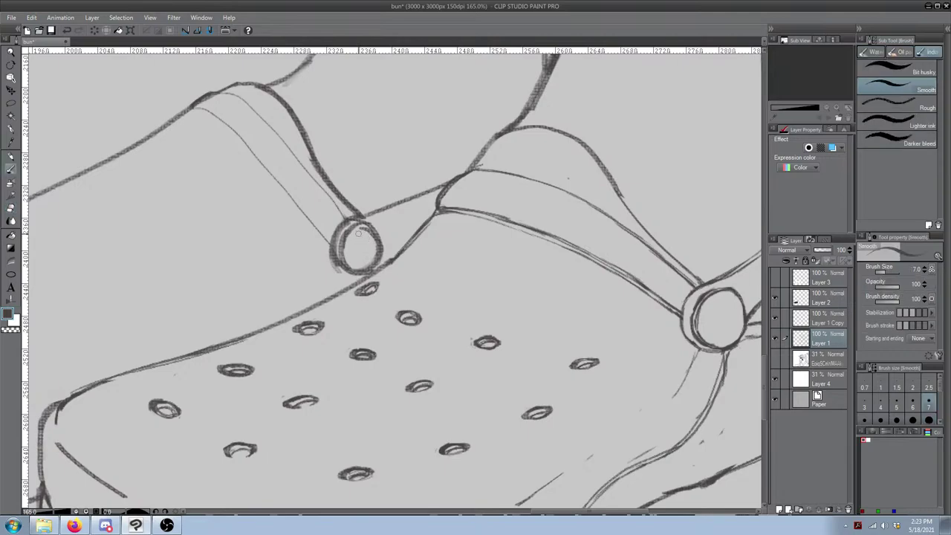
{"action": "key", "text": "e"}
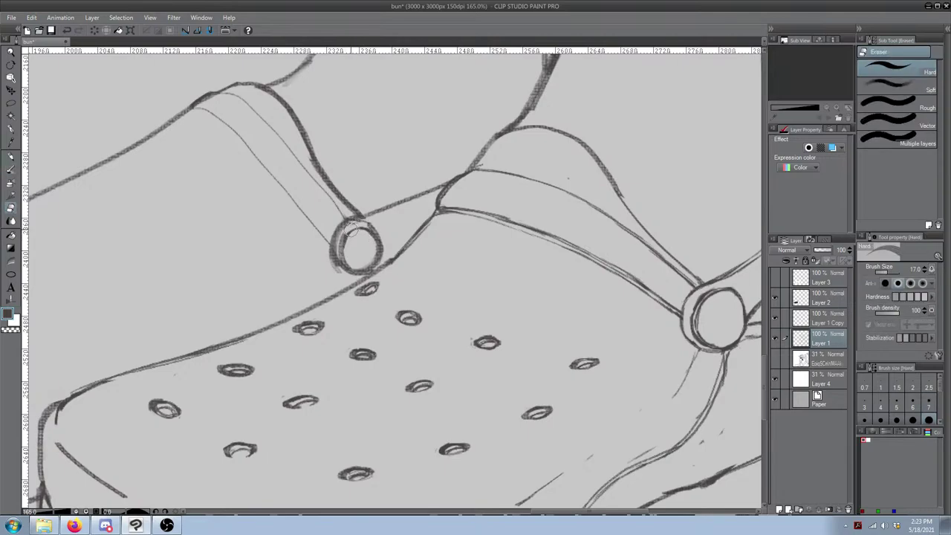
{"action": "key", "text": "b"}
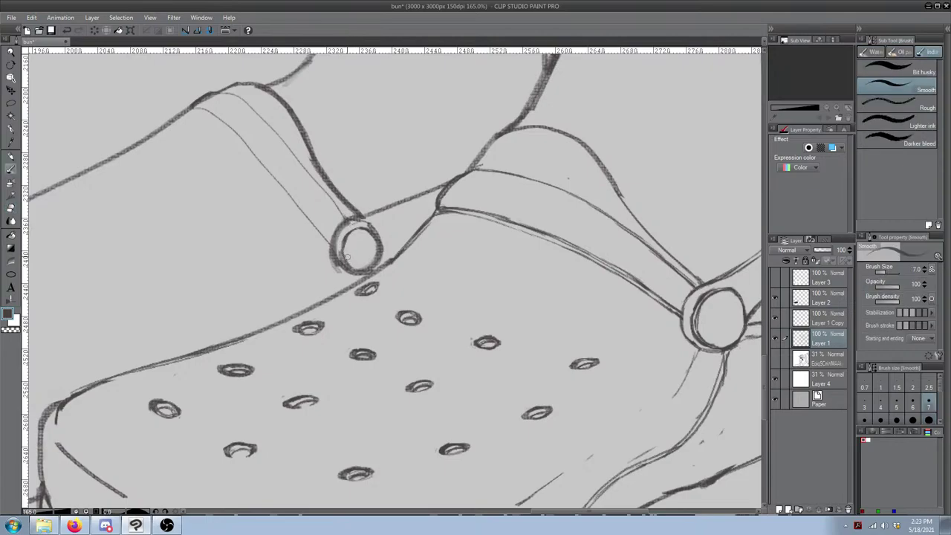
{"action": "key", "text": "e"}
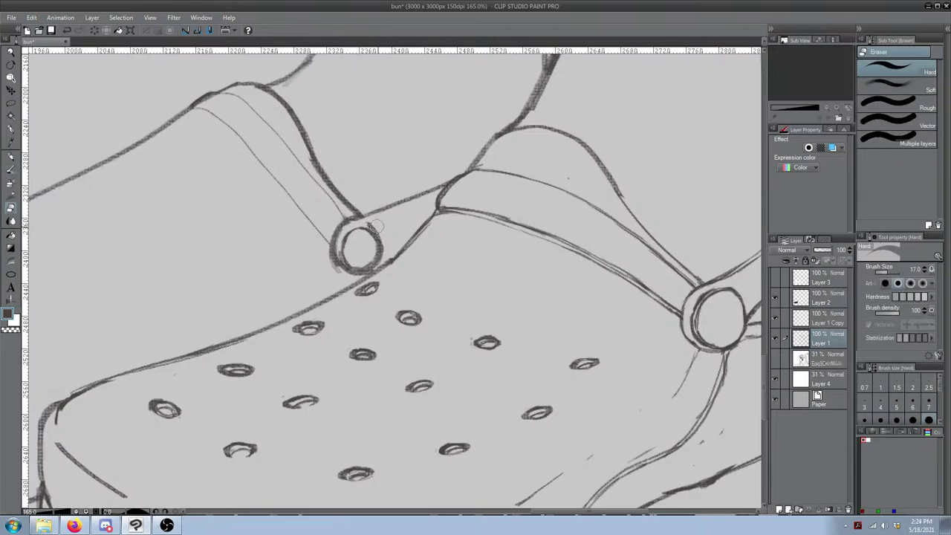
{"action": "key", "text": "b"}
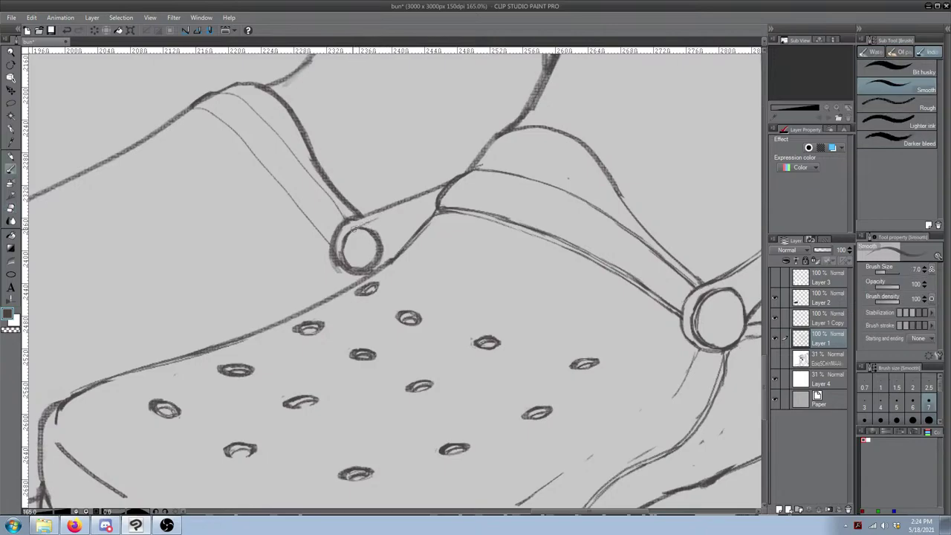
{"action": "key", "text": "e"}
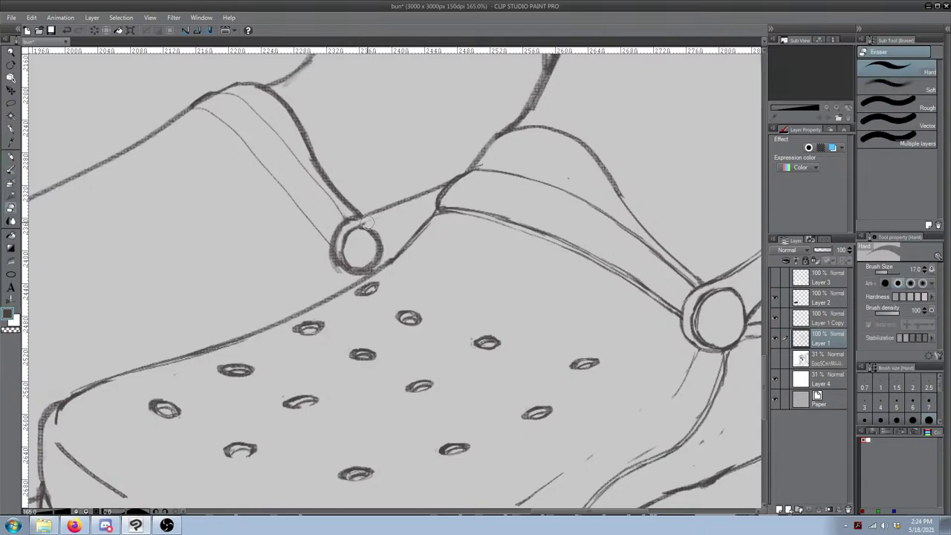
Step: Erase the line between the small far rivet and the near strap and redraw it with a slight curve
{"action": "mouse_move", "coordinate": [354, 235]}
{"action": "left_mouse_down"}
{"action": "mouse_move", "coordinate": [378, 189]}
{"action": "mouse_move", "coordinate": [298, 231]}
{"action": "left_mouse_up"}
{"action": "key", "text": "b"}
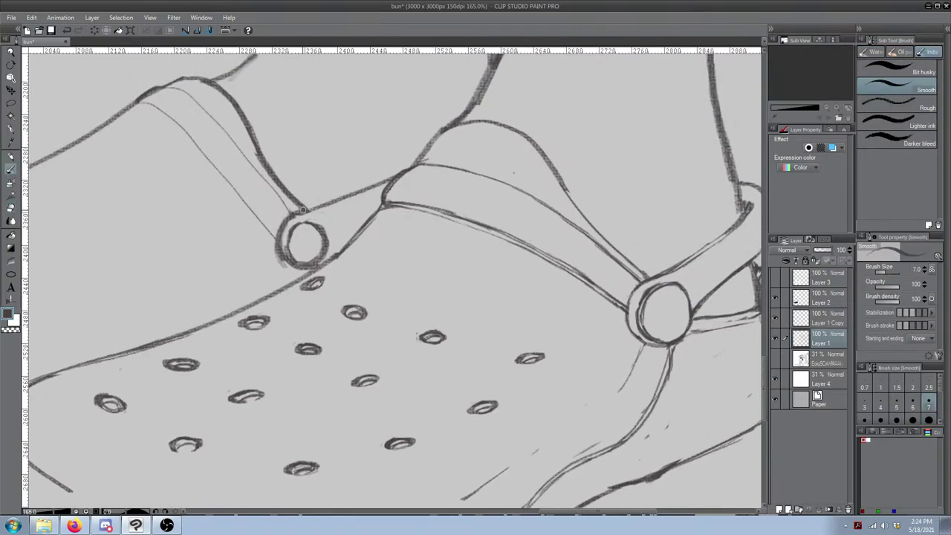
{"action": "key", "text": "e"}
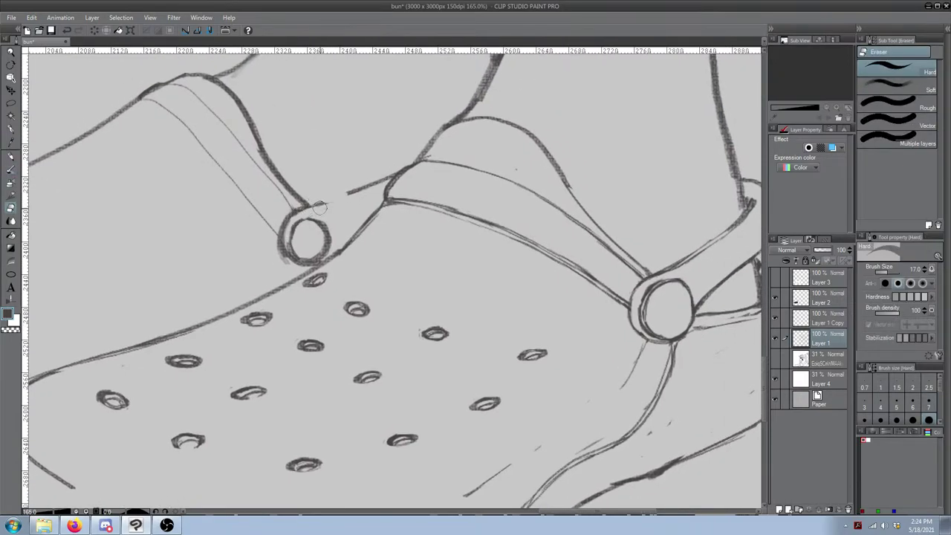
{"action": "key", "text": "b"}
{"action": "mouse_move", "coordinate": [291, 216]}
{"action": "left_mouse_down"}
{"action": "mouse_move", "coordinate": [389, 173]}
{"action": "mouse_move", "coordinate": [356, 188]}
{"action": "mouse_move", "coordinate": [377, 179]}
{"action": "left_mouse_up"}
{"action": "key", "text": "e"}
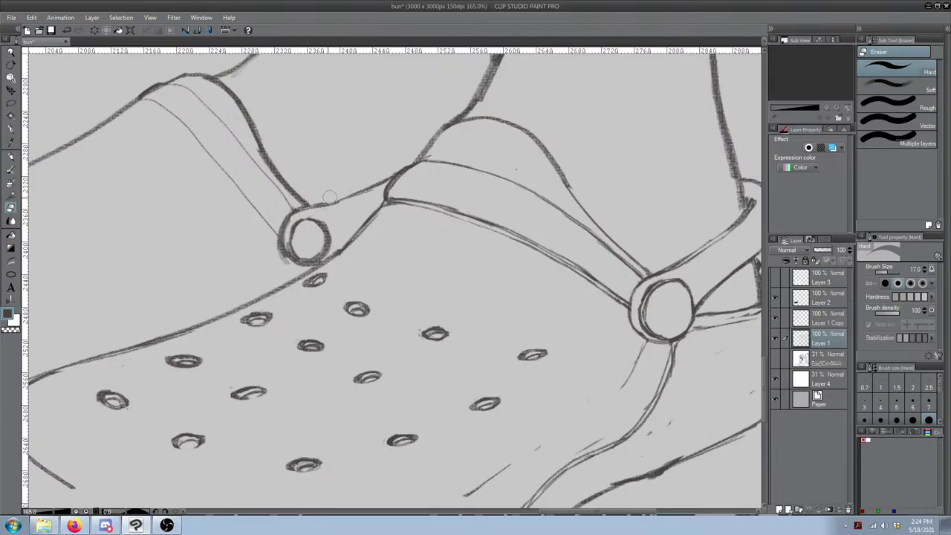
{"action": "left_click_drag", "start_coordinate": [295, 232], "coordinate": [334, 222]}
Step: Extend the inner contour line along the clog's side up to the large near rivet, undoing the first stroke
{"action": "scroll", "coordinate": [654, 192], "scroll_direction": "down", "scroll_amount": 7}
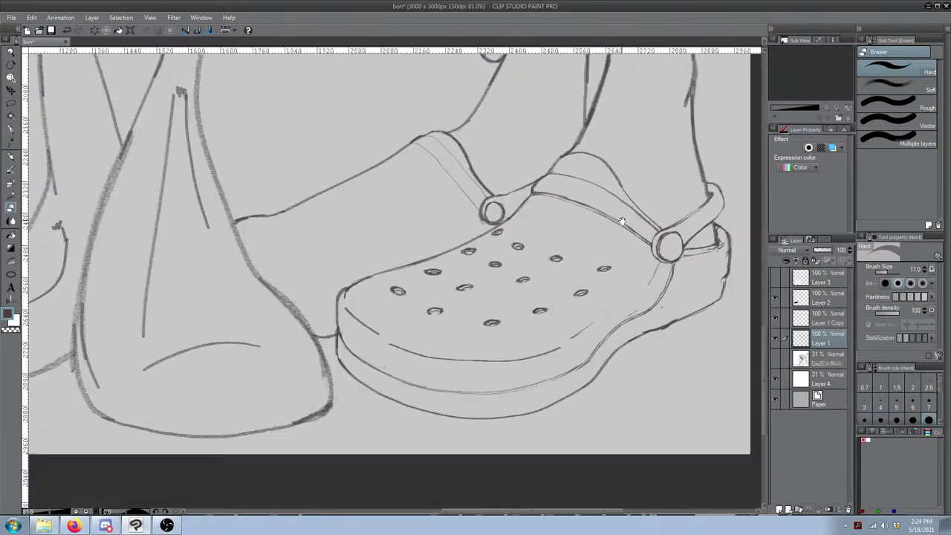
{"action": "left_click_drag", "start_coordinate": [600, 218], "coordinate": [557, 248]}
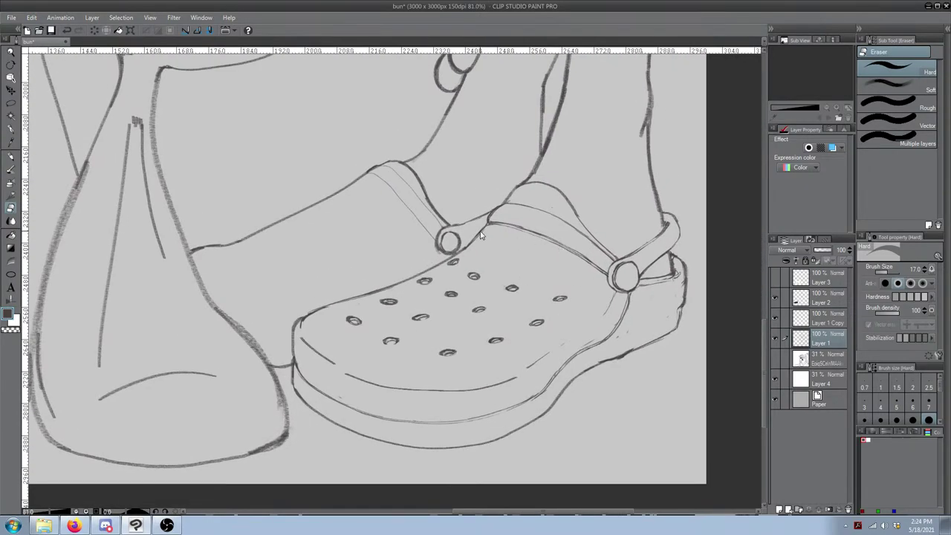
{"action": "scroll", "coordinate": [500, 236], "scroll_direction": "down", "scroll_amount": 3}
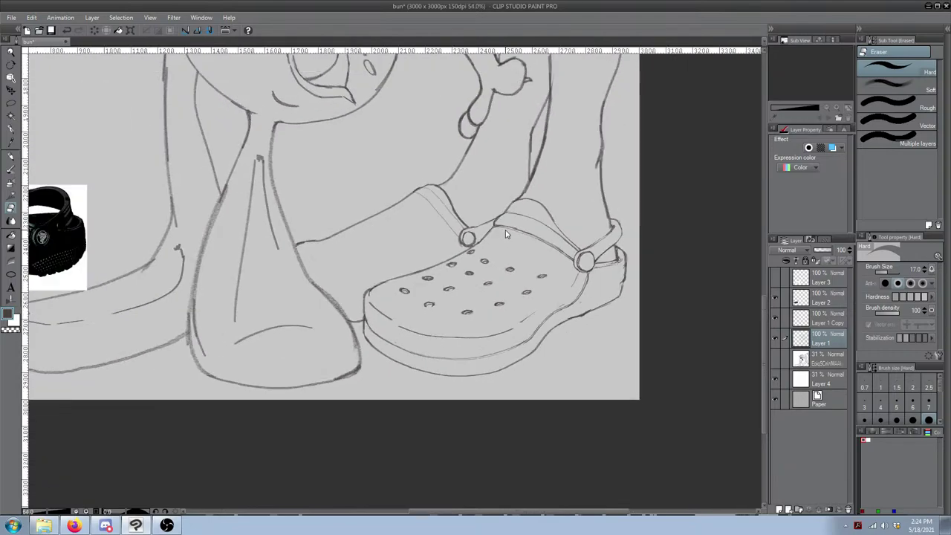
{"action": "scroll", "coordinate": [530, 236], "scroll_direction": "up", "scroll_amount": 5}
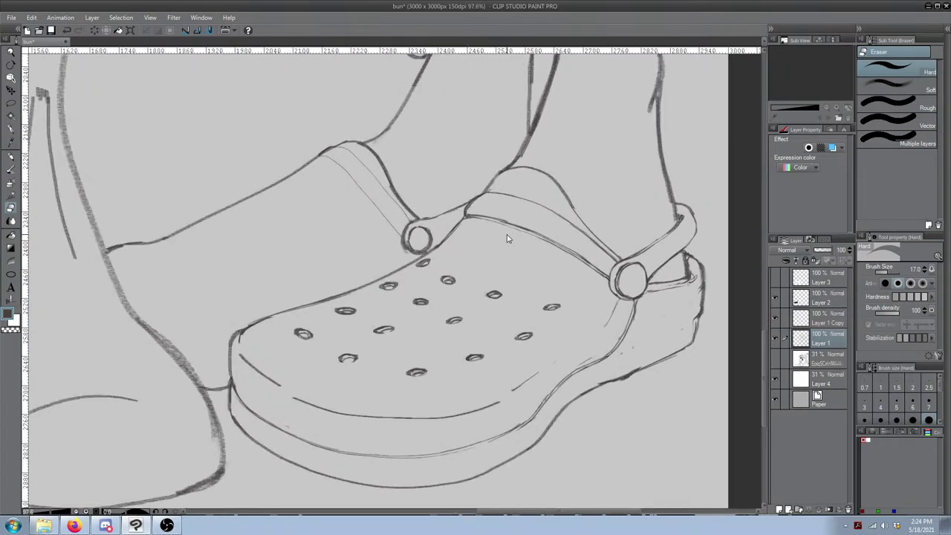
{"action": "left_click_drag", "start_coordinate": [423, 299], "coordinate": [503, 274]}
{"action": "mouse_move", "coordinate": [651, 344]}
{"action": "left_mouse_down"}
{"action": "mouse_move", "coordinate": [594, 350]}
{"action": "mouse_move", "coordinate": [630, 335]}
{"action": "left_mouse_up"}
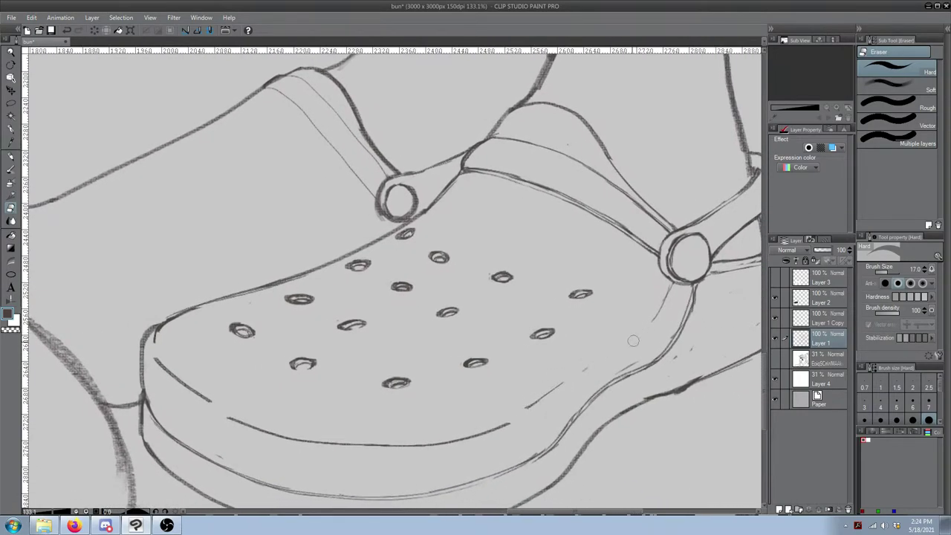
{"action": "key", "text": "b"}
{"action": "left_click_drag", "start_coordinate": [570, 378], "coordinate": [628, 347]}
{"action": "key", "text": "ctrl+z"}
{"action": "mouse_move", "coordinate": [564, 381]}
{"action": "left_mouse_down"}
{"action": "mouse_move", "coordinate": [636, 333]}
{"action": "mouse_move", "coordinate": [624, 344]}
{"action": "mouse_move", "coordinate": [649, 314]}
{"action": "mouse_move", "coordinate": [643, 329]}
{"action": "mouse_move", "coordinate": [662, 297]}
{"action": "mouse_move", "coordinate": [653, 328]}
{"action": "mouse_move", "coordinate": [667, 277]}
{"action": "left_mouse_up"}
{"action": "key", "text": "e"}
{"action": "key", "text": "b"}
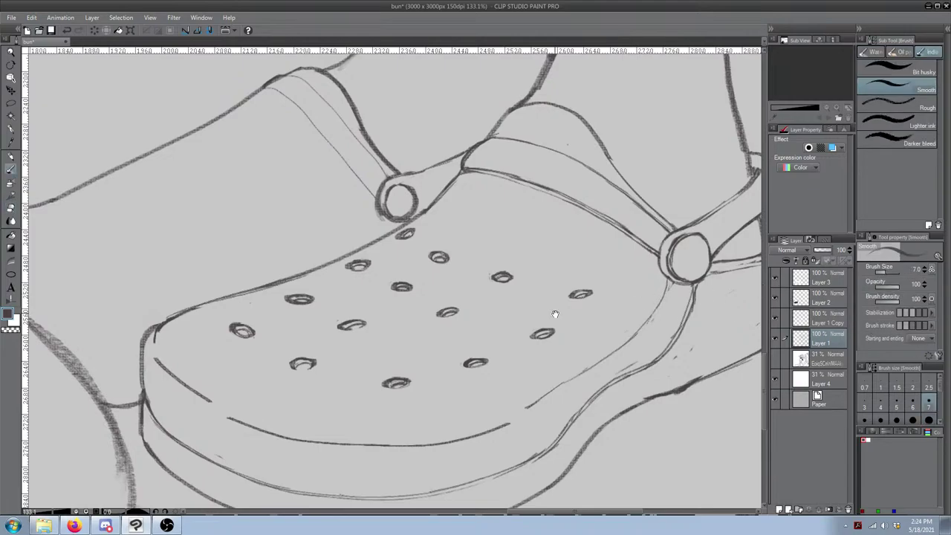
Step: Compare the overall shape of the sketched clog with the light blue clog reference photo
{"action": "scroll", "coordinate": [581, 312], "scroll_direction": "down", "scroll_amount": 5}
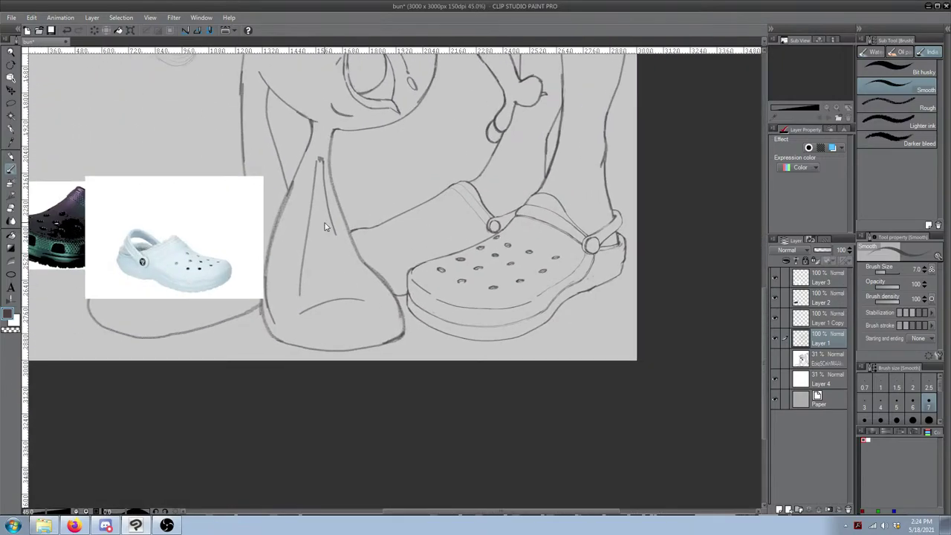
{"action": "scroll", "coordinate": [259, 221], "scroll_direction": "up", "scroll_amount": 3}
{"action": "left_click_drag", "start_coordinate": [258, 221], "coordinate": [381, 231]}
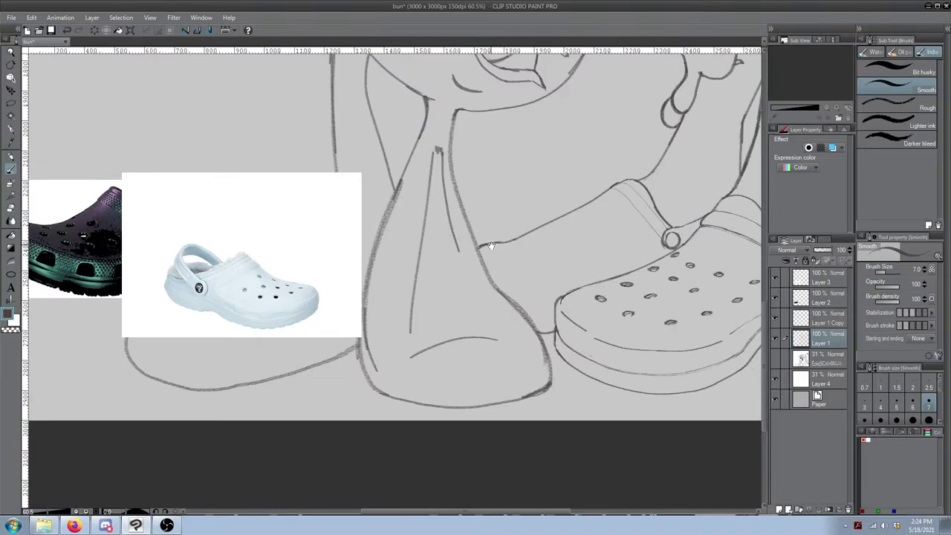
{"action": "left_click_drag", "start_coordinate": [491, 245], "coordinate": [552, 238]}
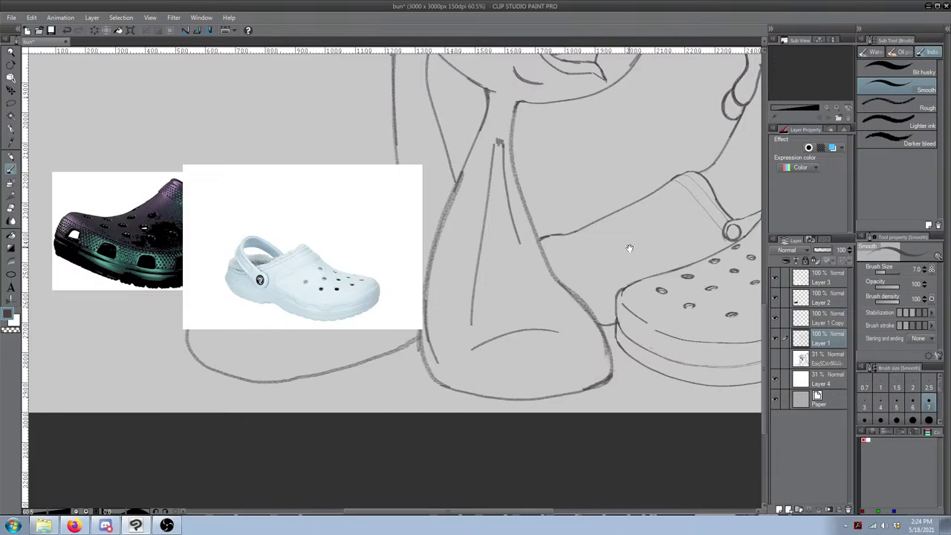
{"action": "left_click_drag", "start_coordinate": [628, 248], "coordinate": [624, 250]}
{"action": "scroll", "coordinate": [625, 253], "scroll_direction": "up", "scroll_amount": 4}
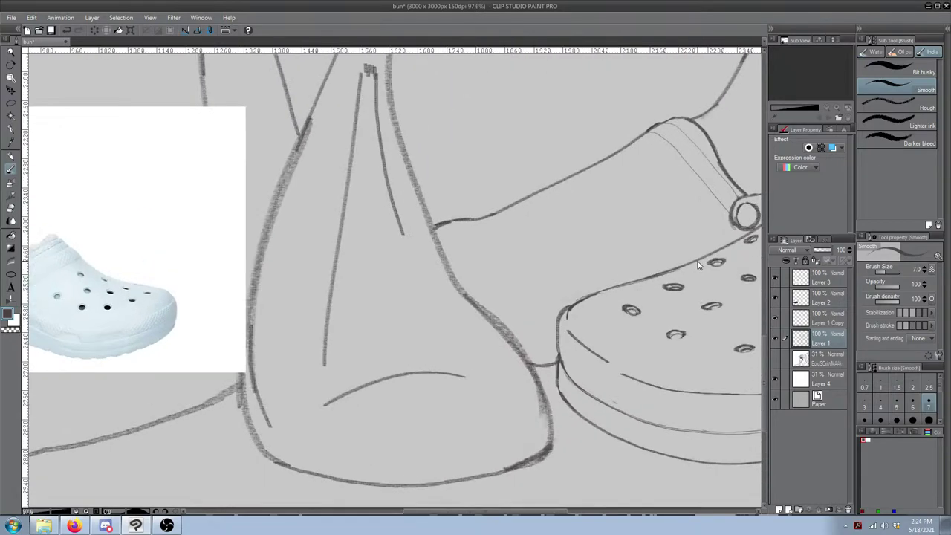
{"action": "scroll", "coordinate": [675, 254], "scroll_direction": "down", "scroll_amount": 2}
{"action": "scroll", "coordinate": [674, 252], "scroll_direction": "up", "scroll_amount": 2}
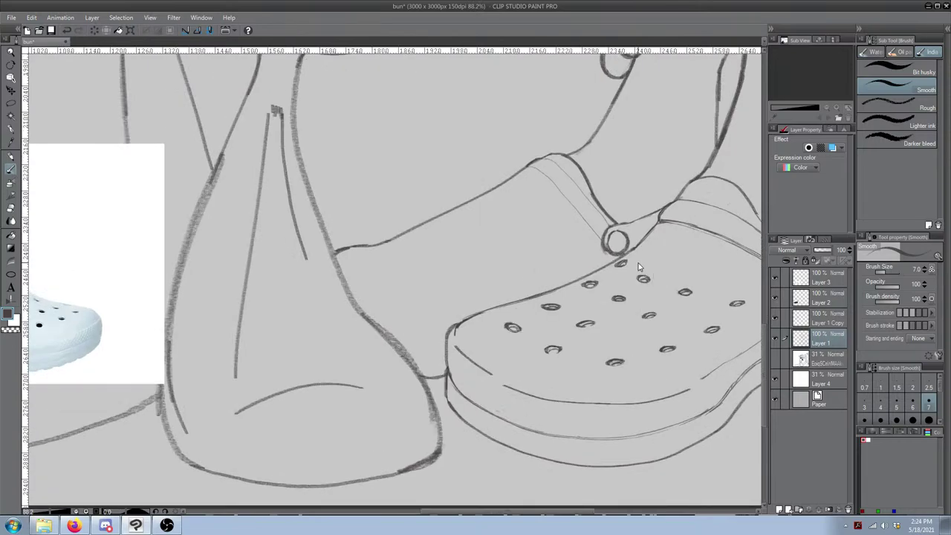
{"action": "key", "text": "e"}
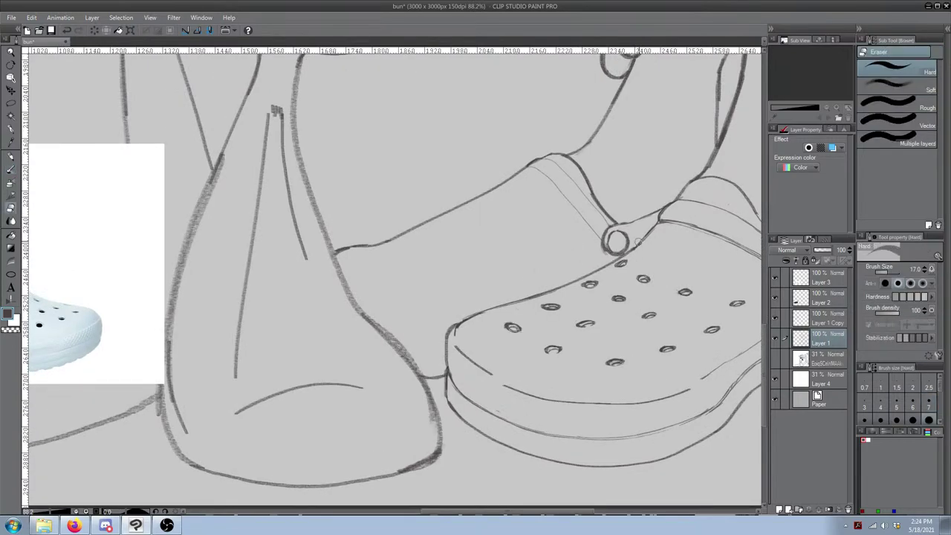
{"action": "key", "text": "b"}
{"action": "mouse_move", "coordinate": [577, 283]}
{"action": "left_mouse_down"}
{"action": "mouse_move", "coordinate": [633, 252]}
{"action": "mouse_move", "coordinate": [504, 251]}
{"action": "left_mouse_up"}
{"action": "scroll", "coordinate": [621, 297], "scroll_direction": "down", "scroll_amount": 1}
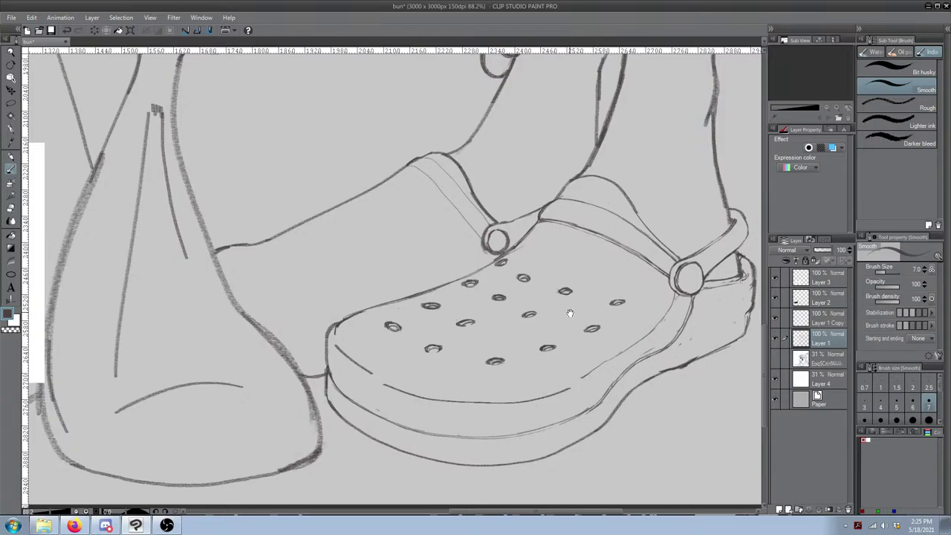
{"action": "mouse_move", "coordinate": [512, 312]}
{"action": "left_mouse_down"}
{"action": "mouse_move", "coordinate": [646, 266]}
{"action": "mouse_move", "coordinate": [604, 268]}
{"action": "mouse_move", "coordinate": [628, 270]}
{"action": "mouse_move", "coordinate": [601, 272]}
{"action": "mouse_move", "coordinate": [616, 271]}
{"action": "mouse_move", "coordinate": [597, 278]}
{"action": "mouse_move", "coordinate": [602, 306]}
{"action": "mouse_move", "coordinate": [589, 304]}
{"action": "left_mouse_up"}
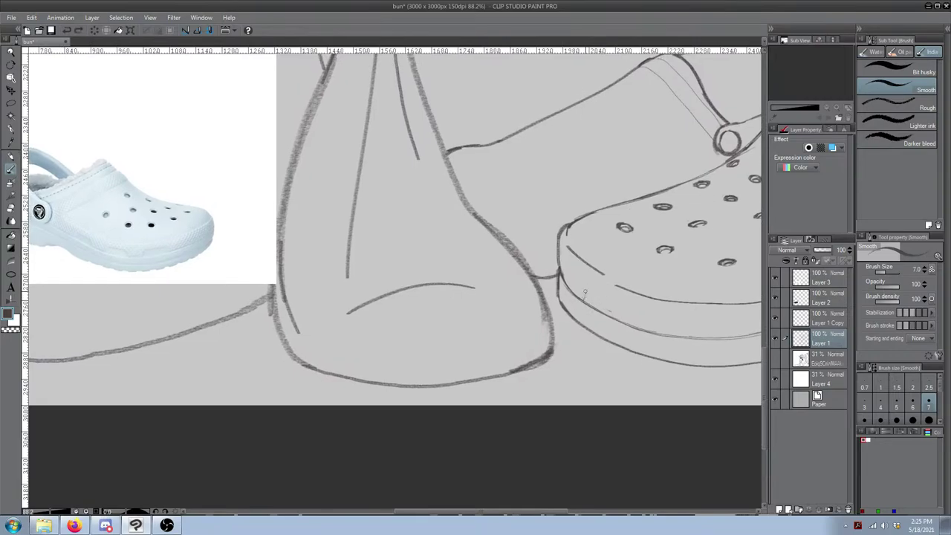
Step: Erase the sole's outline below the toe and redraw it as a smoother, rounder curve
{"action": "scroll", "coordinate": [310, 271], "scroll_direction": "up", "scroll_amount": 5}
{"action": "mouse_move", "coordinate": [666, 248]}
{"action": "left_mouse_down"}
{"action": "mouse_move", "coordinate": [439, 231]}
{"action": "mouse_move", "coordinate": [434, 243]}
{"action": "left_mouse_up"}
{"action": "scroll", "coordinate": [440, 232], "scroll_direction": "down", "scroll_amount": 6}
{"action": "scroll", "coordinate": [481, 260], "scroll_direction": "up", "scroll_amount": 1}
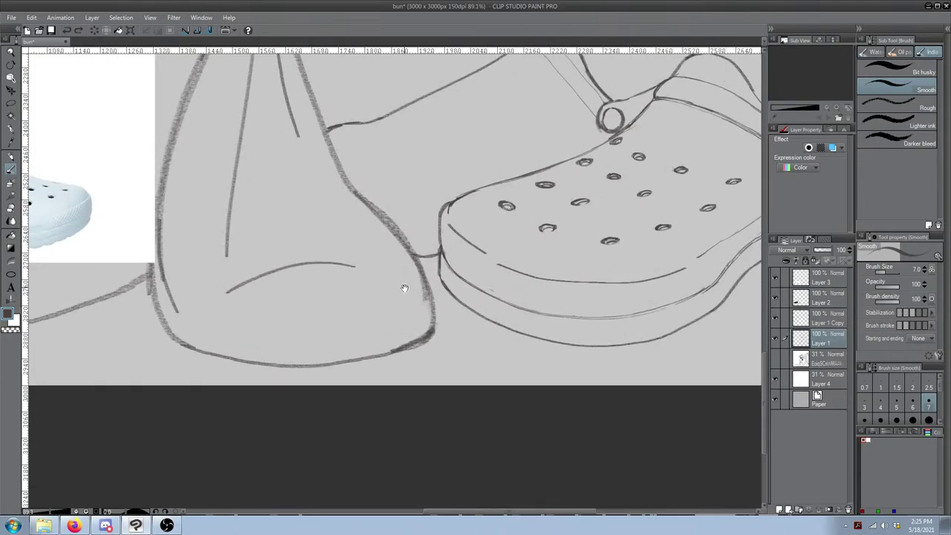
{"action": "left_click_drag", "start_coordinate": [409, 287], "coordinate": [405, 284]}
{"action": "key", "text": "e"}
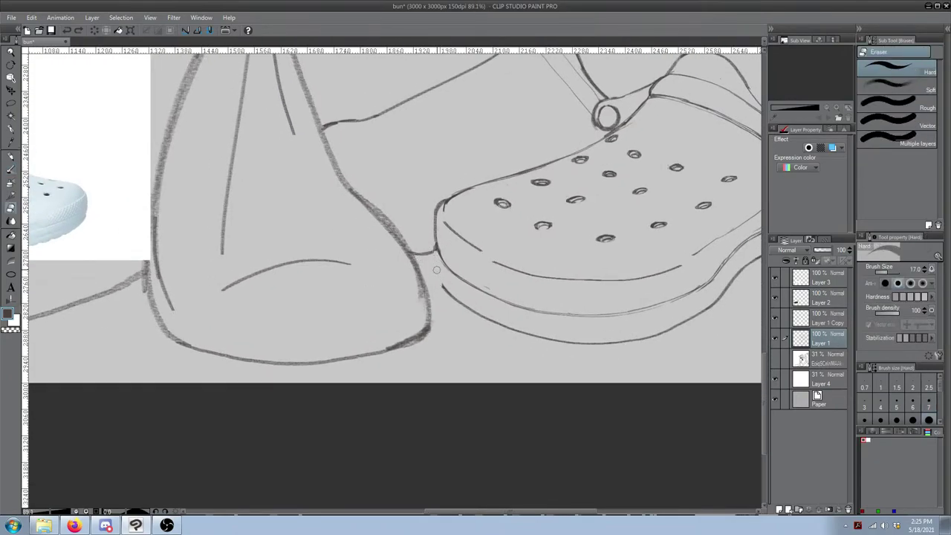
{"action": "key", "text": "b"}
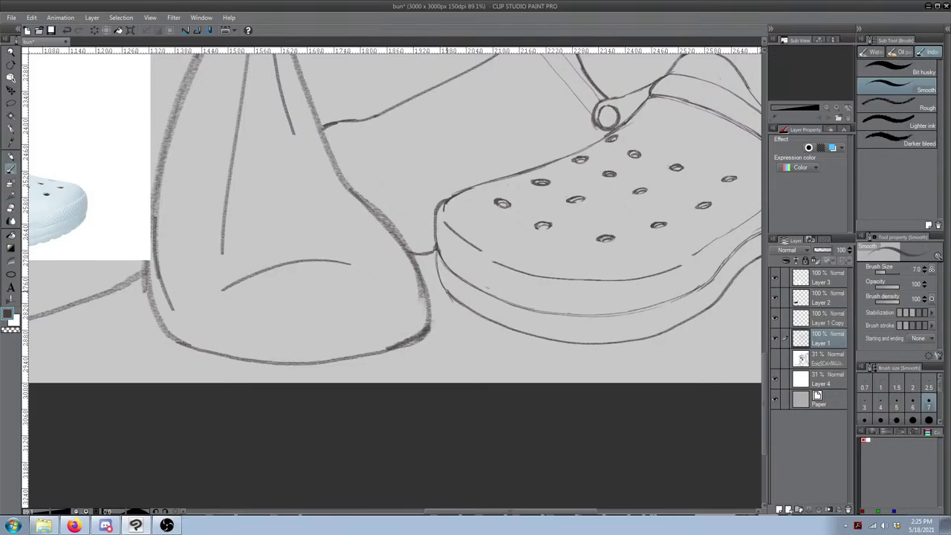
{"action": "key", "text": "e"}
{"action": "left_click_drag", "start_coordinate": [442, 282], "coordinate": [458, 302]}
{"action": "key", "text": "b"}
{"action": "key", "text": "e"}
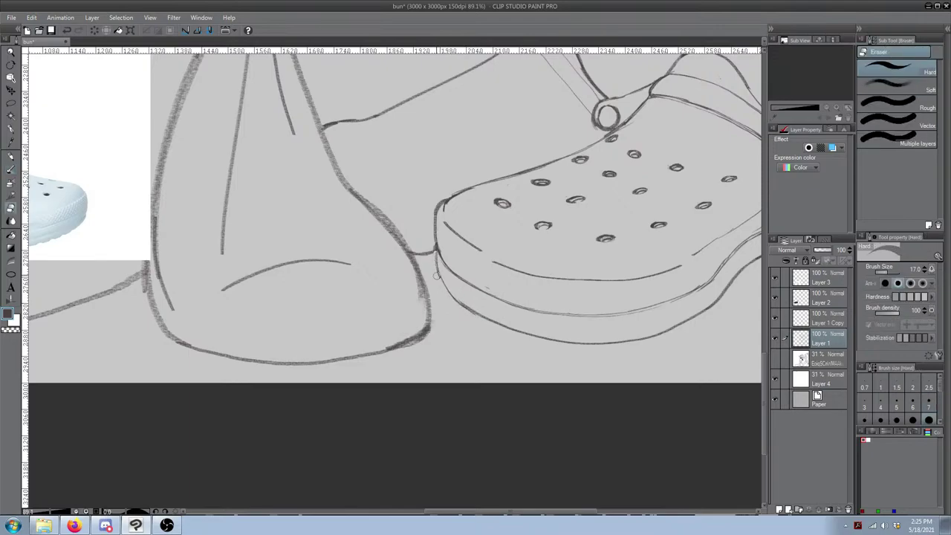
{"action": "key", "text": "b"}
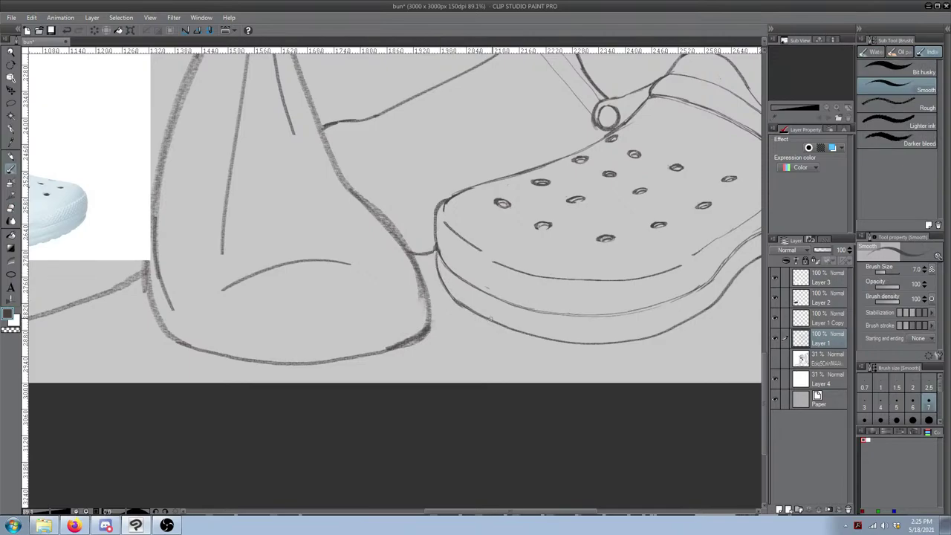
Step: Check the reference photo's heel and draw a line along the heel's side separating the sole from the upper, undoing the extra stroke
{"action": "left_click_drag", "start_coordinate": [595, 337], "coordinate": [444, 346]}
{"action": "left_click_drag", "start_coordinate": [577, 312], "coordinate": [681, 257]}
{"action": "left_click_drag", "start_coordinate": [501, 281], "coordinate": [713, 277]}
{"action": "left_click_drag", "start_coordinate": [537, 312], "coordinate": [584, 319]}
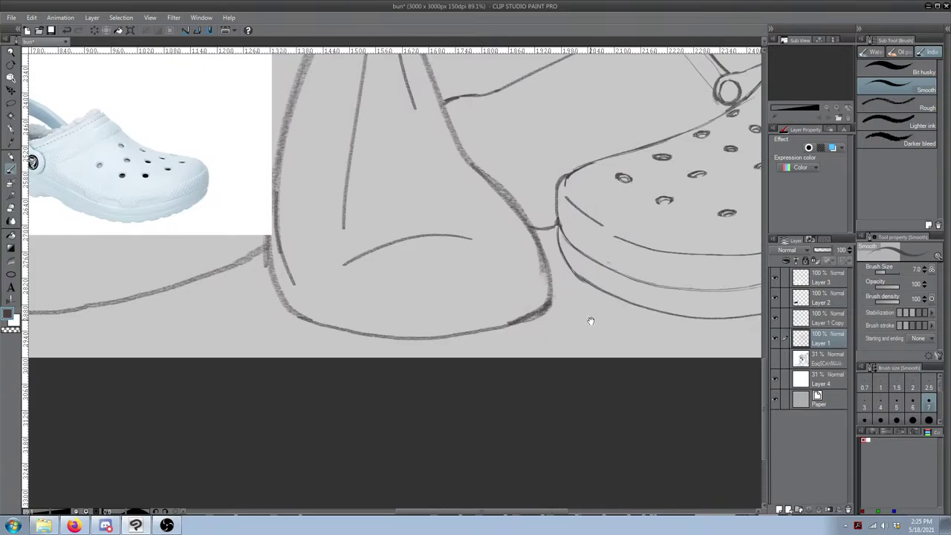
{"action": "left_click_drag", "start_coordinate": [229, 238], "coordinate": [427, 286]}
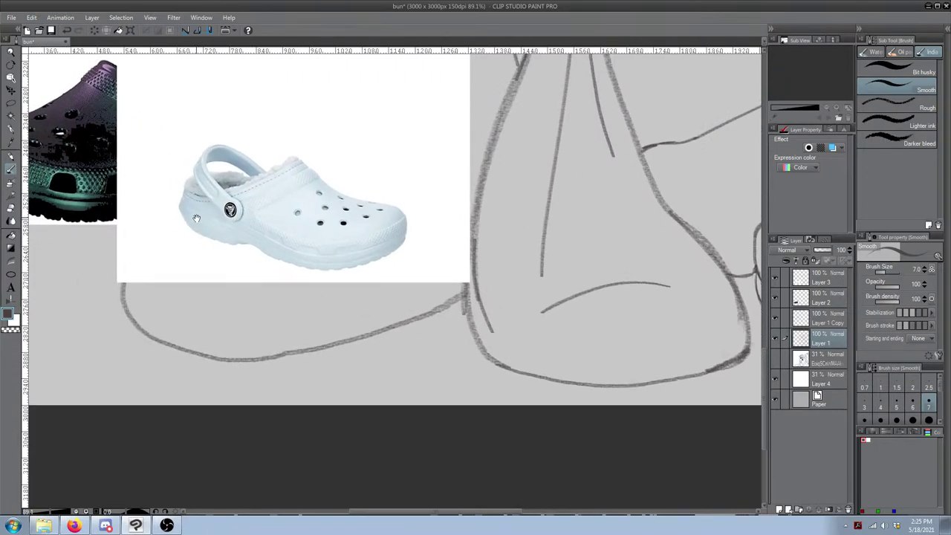
{"action": "mouse_move", "coordinate": [612, 312]}
{"action": "left_mouse_down"}
{"action": "mouse_move", "coordinate": [512, 278]}
{"action": "mouse_move", "coordinate": [156, 268]}
{"action": "left_mouse_up"}
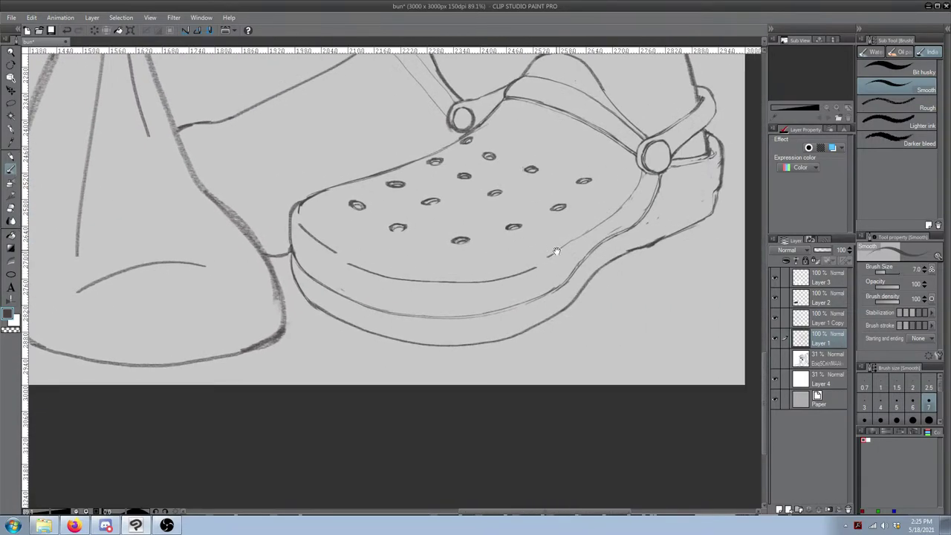
{"action": "left_click_drag", "start_coordinate": [552, 249], "coordinate": [505, 270]}
{"action": "left_click_drag", "start_coordinate": [590, 247], "coordinate": [660, 214]}
{"action": "left_click_drag", "start_coordinate": [603, 238], "coordinate": [665, 213]}
{"action": "key", "text": "ctrl+z"}
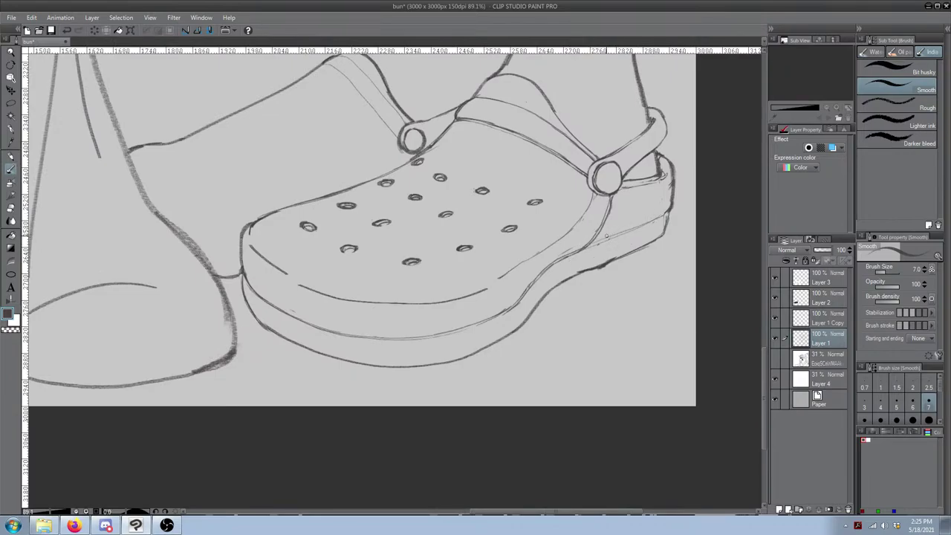
Step: Erase the lower end of the line below the near rivet and check that area against the light blue clog photo
{"action": "key", "text": "e"}
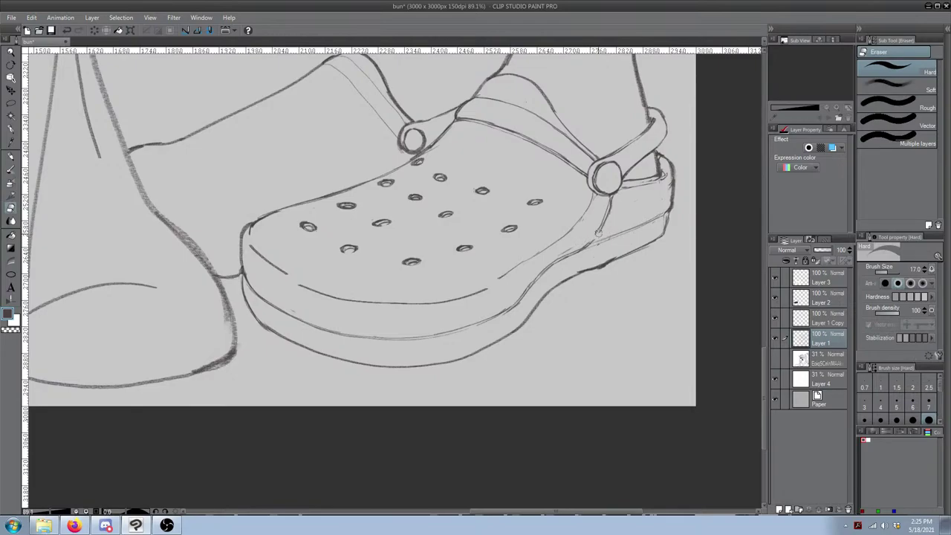
{"action": "left_click_drag", "start_coordinate": [385, 272], "coordinate": [788, 198]}
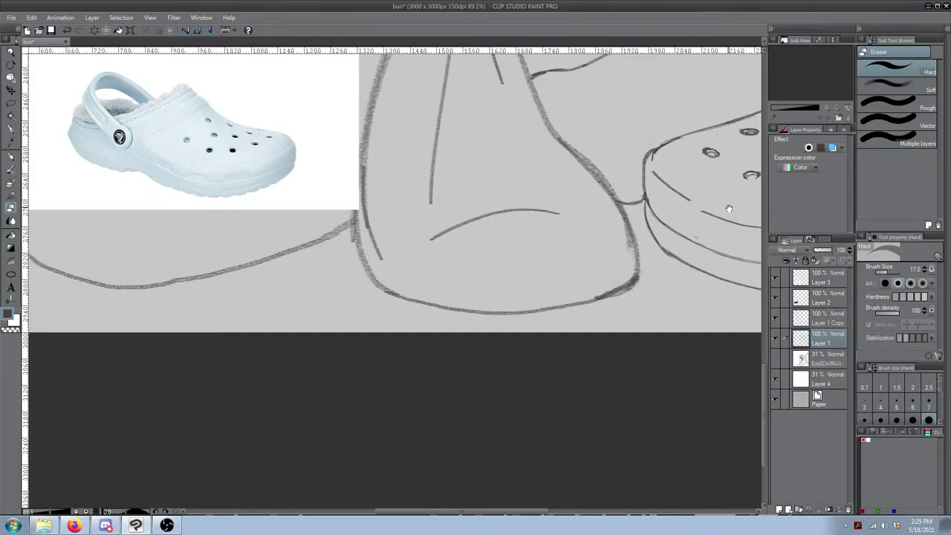
{"action": "left_click_drag", "start_coordinate": [729, 208], "coordinate": [497, 318]}
{"action": "left_click_drag", "start_coordinate": [638, 278], "coordinate": [497, 318]}
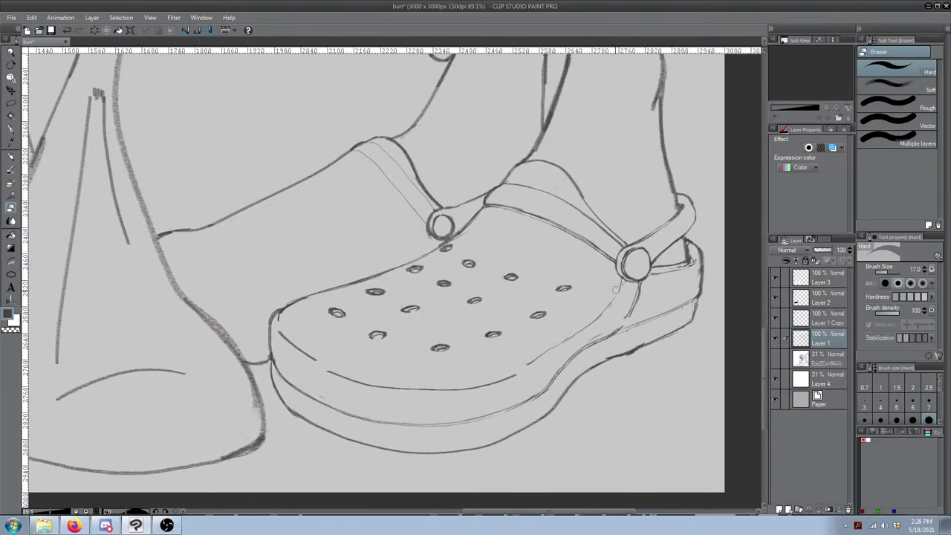
Step: Extend the clog's side contour line up to the near rivet, undoing the first strokes
{"action": "key", "text": "b"}
{"action": "mouse_move", "coordinate": [602, 315]}
{"action": "left_mouse_down"}
{"action": "mouse_move", "coordinate": [620, 277]}
{"action": "mouse_move", "coordinate": [596, 315]}
{"action": "left_mouse_up"}
{"action": "key", "text": "ctrl+z"}
{"action": "key", "text": "ctrl+z"}
{"action": "mouse_move", "coordinate": [620, 275]}
{"action": "left_mouse_down"}
{"action": "mouse_move", "coordinate": [589, 320]}
{"action": "mouse_move", "coordinate": [616, 296]}
{"action": "left_mouse_up"}
{"action": "key", "text": "e"}
{"action": "key", "text": "b"}
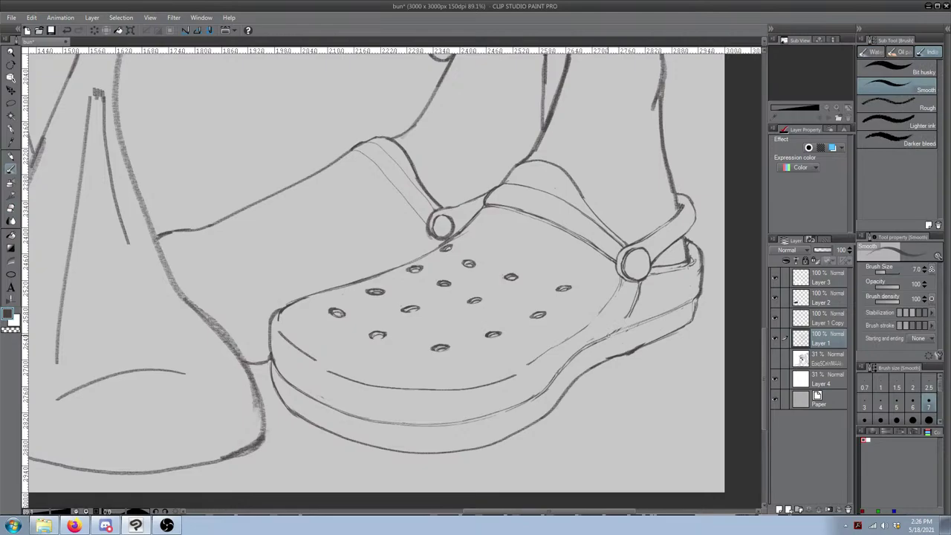
Step: Erase the line running down from the near rivet together with the upper end of the side contour line
{"action": "mouse_move", "coordinate": [619, 333]}
{"action": "left_mouse_down"}
{"action": "mouse_move", "coordinate": [598, 342]}
{"action": "mouse_move", "coordinate": [659, 319]}
{"action": "left_mouse_up"}
{"action": "key", "text": "ctrl+z"}
{"action": "key", "text": "e"}
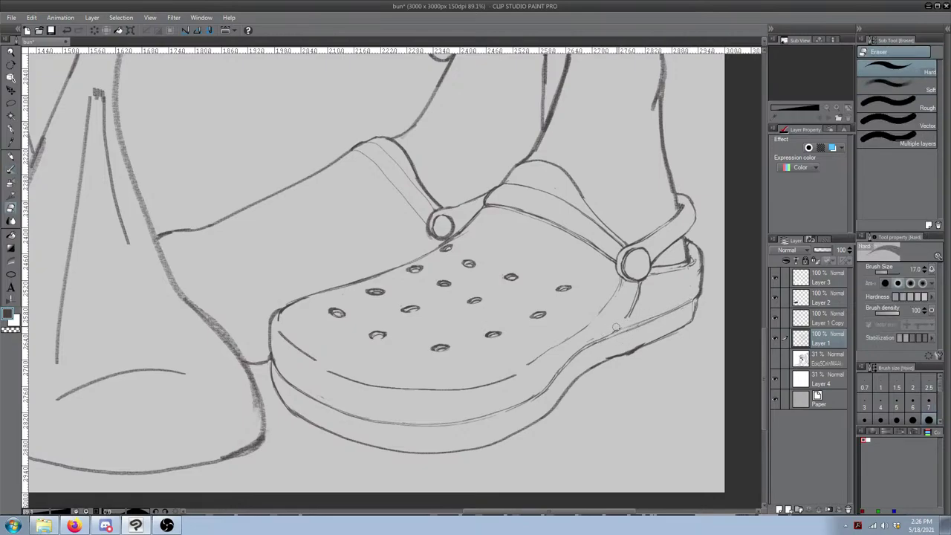
{"action": "mouse_move", "coordinate": [613, 327]}
{"action": "left_mouse_down"}
{"action": "mouse_move", "coordinate": [538, 362]}
{"action": "mouse_move", "coordinate": [624, 275]}
{"action": "left_mouse_up"}
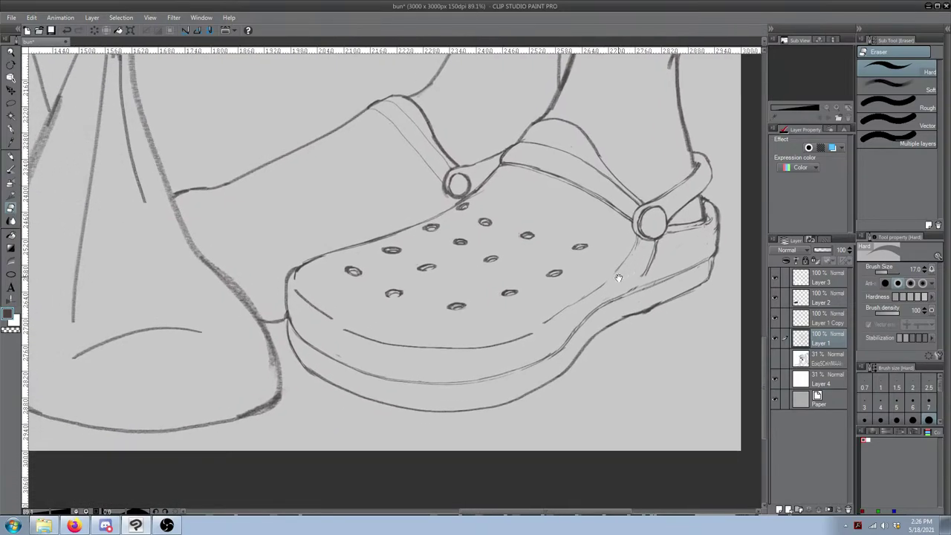
{"action": "key", "text": "b"}
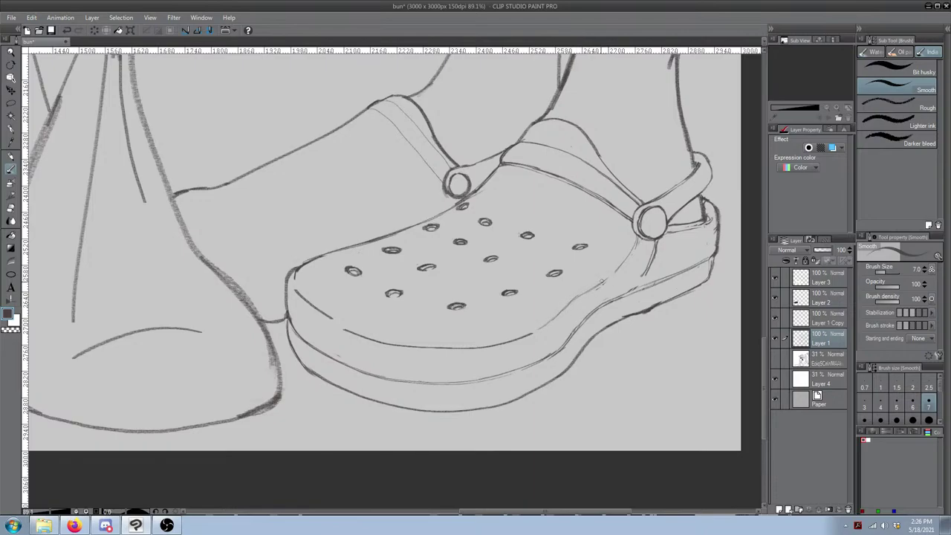
{"action": "key", "text": "e"}
{"action": "left_click_drag", "start_coordinate": [628, 273], "coordinate": [611, 286]}
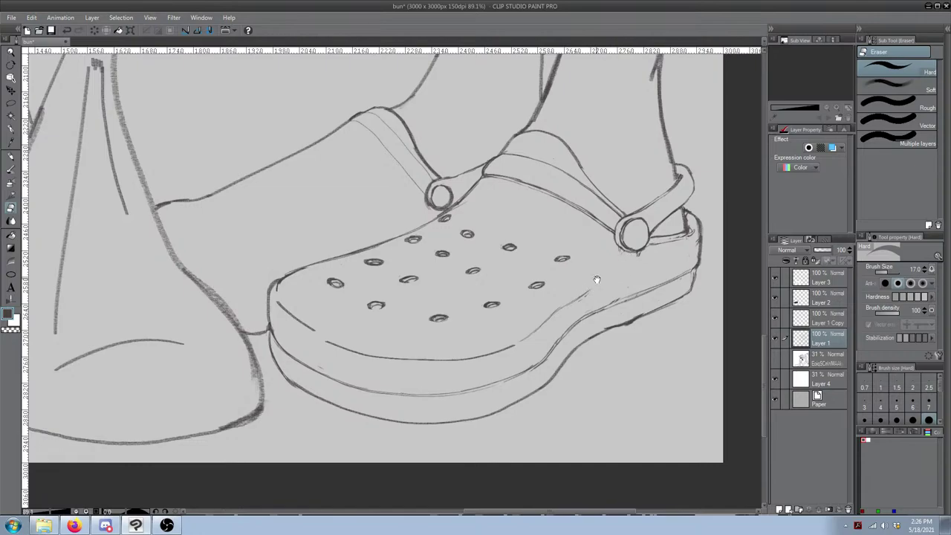
{"action": "left_click_drag", "start_coordinate": [592, 283], "coordinate": [602, 277]}
{"action": "key", "text": "b"}
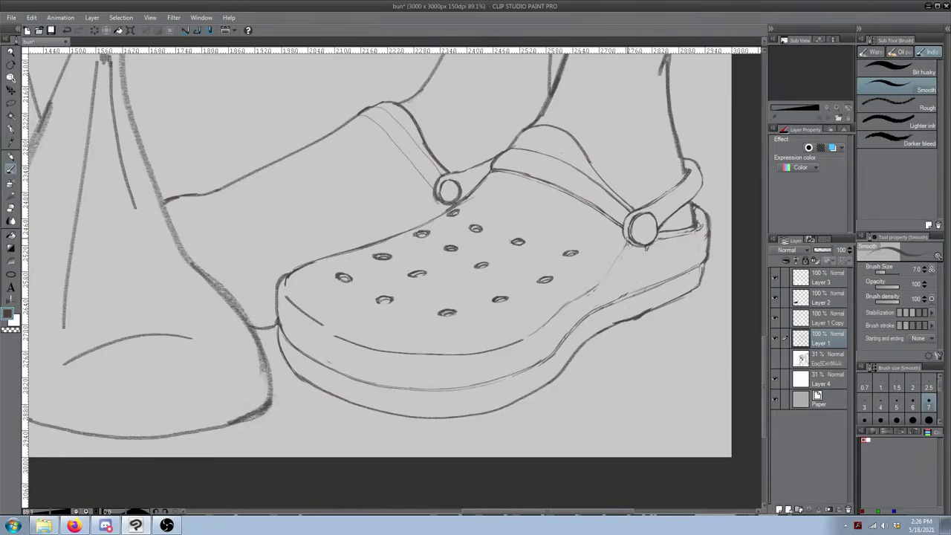
Step: Draw two lighter contour lines from the near rivet down the clog's side, redrawing the heel-side one after undoing it
{"action": "left_click_drag", "start_coordinate": [620, 253], "coordinate": [605, 275]}
{"action": "left_click_drag", "start_coordinate": [645, 248], "coordinate": [617, 287]}
{"action": "key", "text": "ctrl+z"}
{"action": "left_click_drag", "start_coordinate": [645, 250], "coordinate": [620, 289]}
{"action": "left_click_drag", "start_coordinate": [460, 367], "coordinate": [710, 223]}
{"action": "left_click_drag", "start_coordinate": [623, 272], "coordinate": [552, 313]}
Step: Move the light blue clog photo on Layer 3 above the dark clog photo, then make Layer 1 active again
{"action": "key", "text": "ctrl+minus"}
{"action": "left_click_drag", "start_coordinate": [407, 287], "coordinate": [825, 363]}
{"action": "left_click_drag", "start_coordinate": [364, 266], "coordinate": [389, 273]}
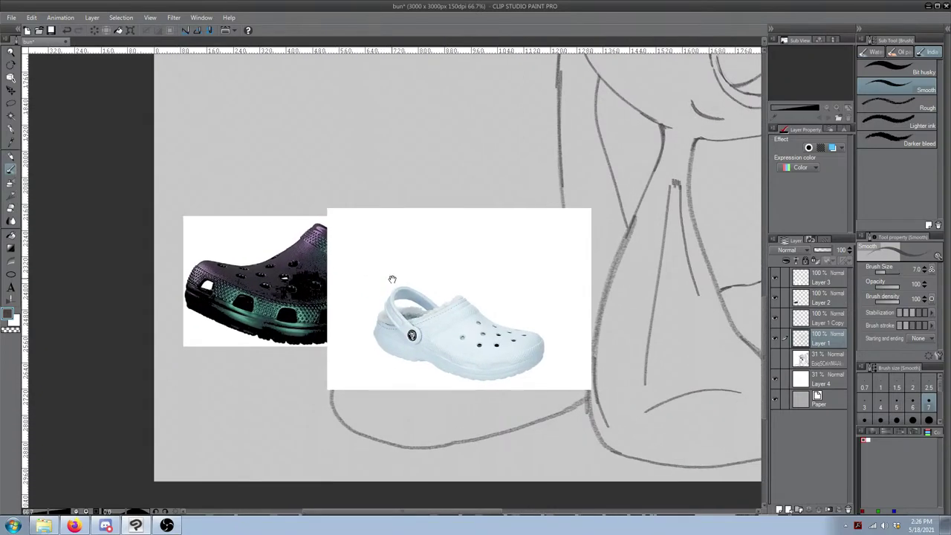
{"action": "left_click", "coordinate": [820, 277]}
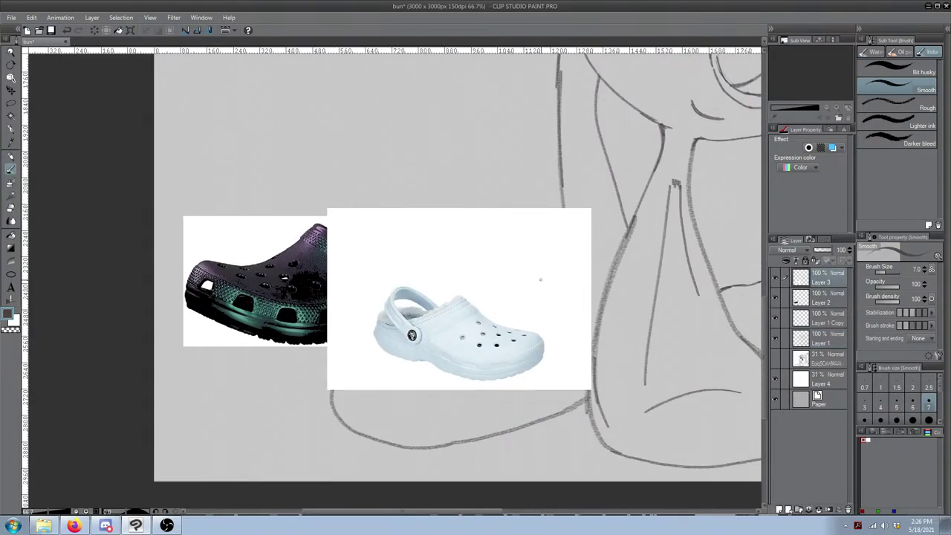
{"action": "left_click", "coordinate": [13, 87]}
{"action": "mouse_move", "coordinate": [295, 263]}
{"action": "left_mouse_down"}
{"action": "mouse_move", "coordinate": [217, 168]}
{"action": "mouse_move", "coordinate": [144, 136]}
{"action": "mouse_move", "coordinate": [128, 73]}
{"action": "mouse_move", "coordinate": [150, 88]}
{"action": "left_mouse_up"}
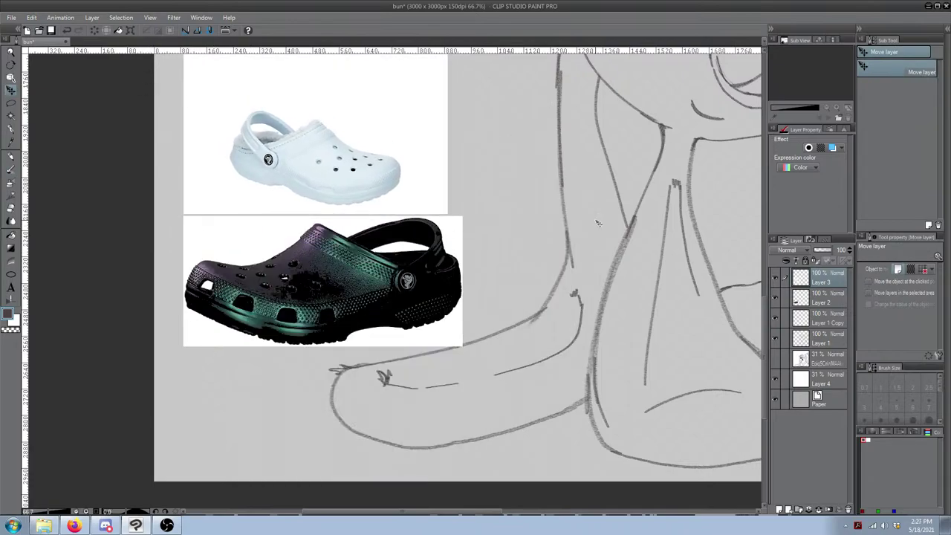
{"action": "left_click", "coordinate": [817, 323]}
{"action": "mouse_move", "coordinate": [595, 295]}
{"action": "left_mouse_down"}
{"action": "mouse_move", "coordinate": [127, 238]}
{"action": "mouse_move", "coordinate": [138, 231]}
{"action": "left_mouse_up"}
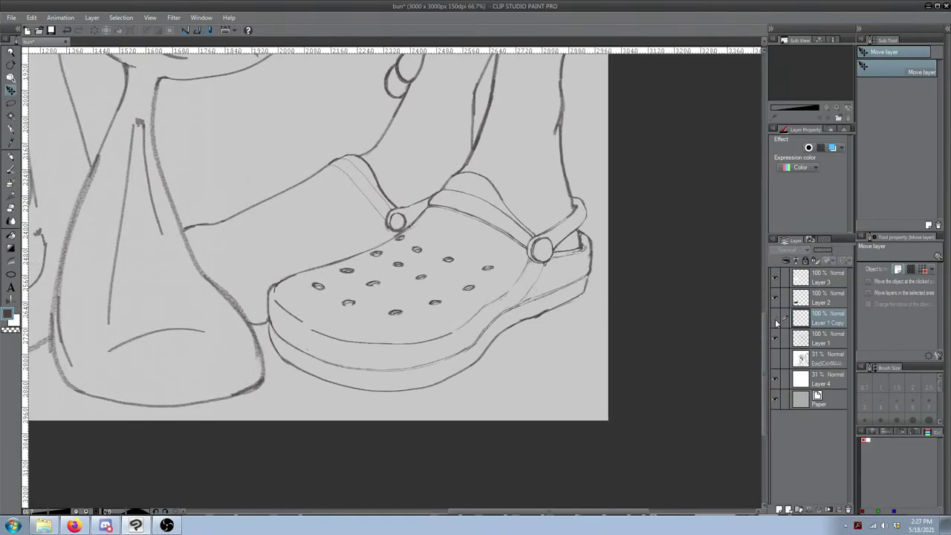
{"action": "left_click", "coordinate": [780, 340]}
{"action": "left_click", "coordinate": [776, 339]}
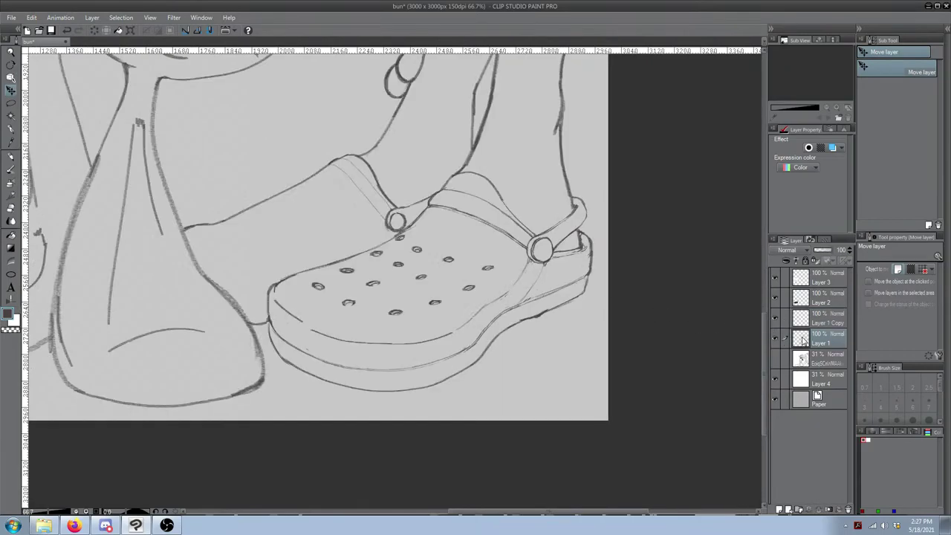
Step: Compare the sketched clog's sole, arch and heel with the dark clog reference photo
{"action": "mouse_move", "coordinate": [312, 306]}
{"action": "left_mouse_down"}
{"action": "mouse_move", "coordinate": [630, 352]}
{"action": "mouse_move", "coordinate": [679, 348]}
{"action": "mouse_move", "coordinate": [532, 355]}
{"action": "mouse_move", "coordinate": [651, 321]}
{"action": "mouse_move", "coordinate": [555, 320]}
{"action": "left_mouse_up"}
{"action": "left_click_drag", "start_coordinate": [677, 327], "coordinate": [658, 305]}
{"action": "scroll", "coordinate": [658, 305], "scroll_direction": "down", "scroll_amount": 3}
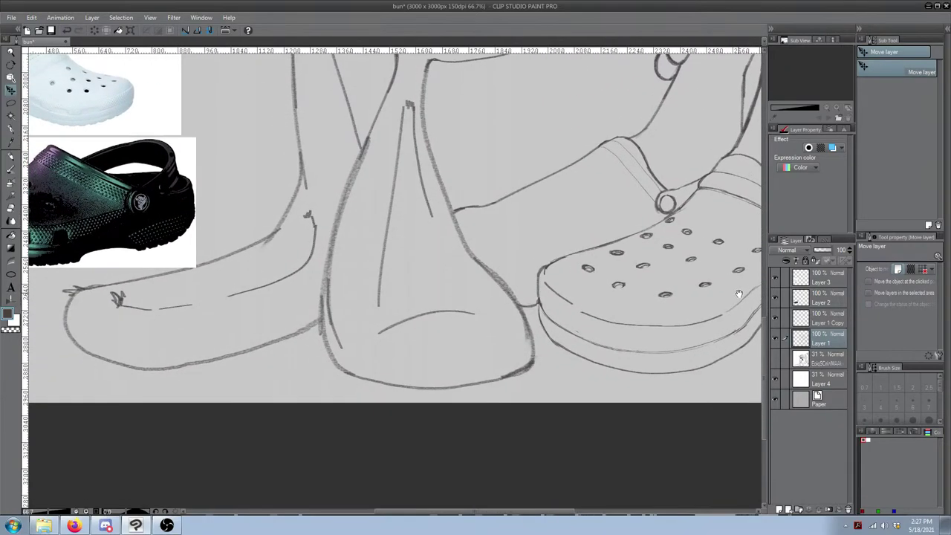
{"action": "scroll", "coordinate": [736, 294], "scroll_direction": "up", "scroll_amount": 2}
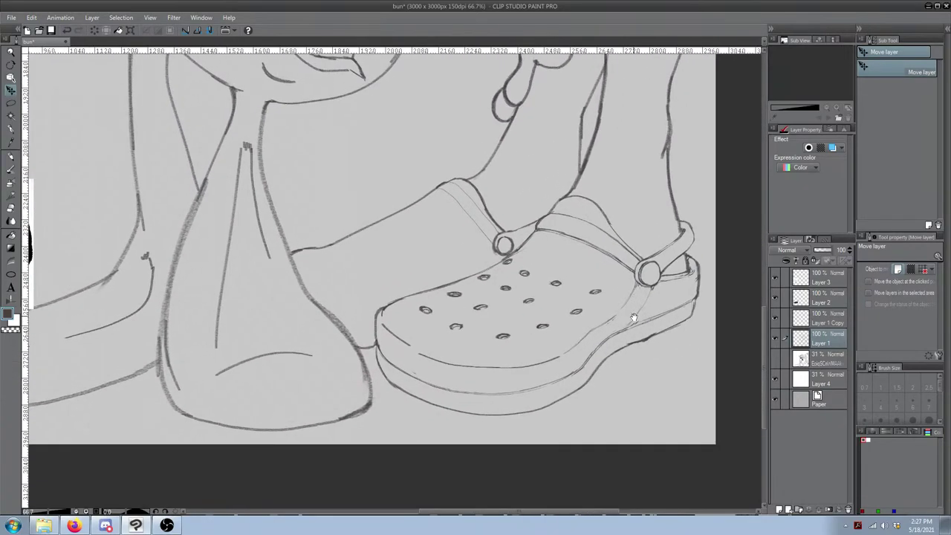
{"action": "scroll", "coordinate": [731, 291], "scroll_direction": "down", "scroll_amount": 2}
{"action": "left_click_drag", "start_coordinate": [574, 317], "coordinate": [551, 353]}
{"action": "left_click_drag", "start_coordinate": [681, 325], "coordinate": [757, 295]}
{"action": "left_click_drag", "start_coordinate": [613, 325], "coordinate": [661, 313]}
{"action": "scroll", "coordinate": [661, 313], "scroll_direction": "right", "scroll_amount": 5}
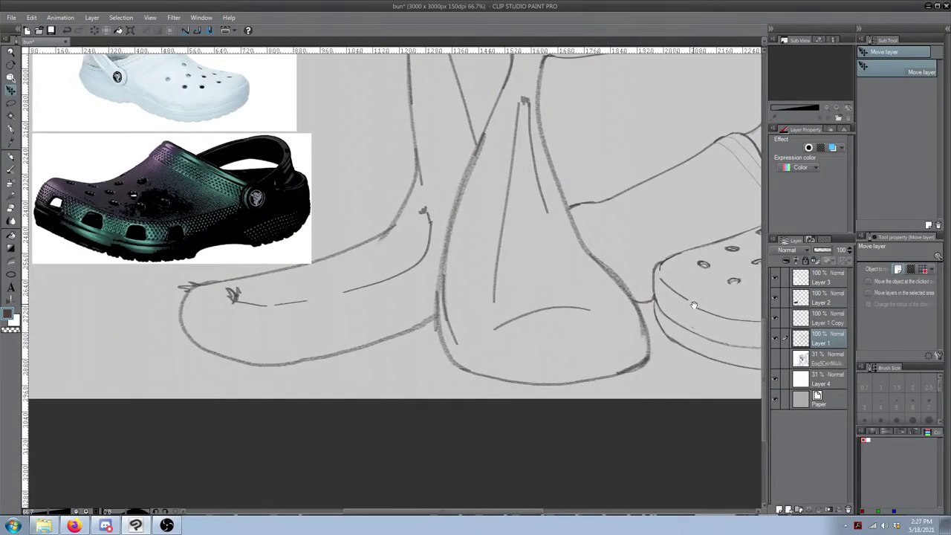
Step: Erase the sole's lower outline at the arch between forefoot and heel, checking the dark clog photo for its shape
{"action": "key", "text": "e"}
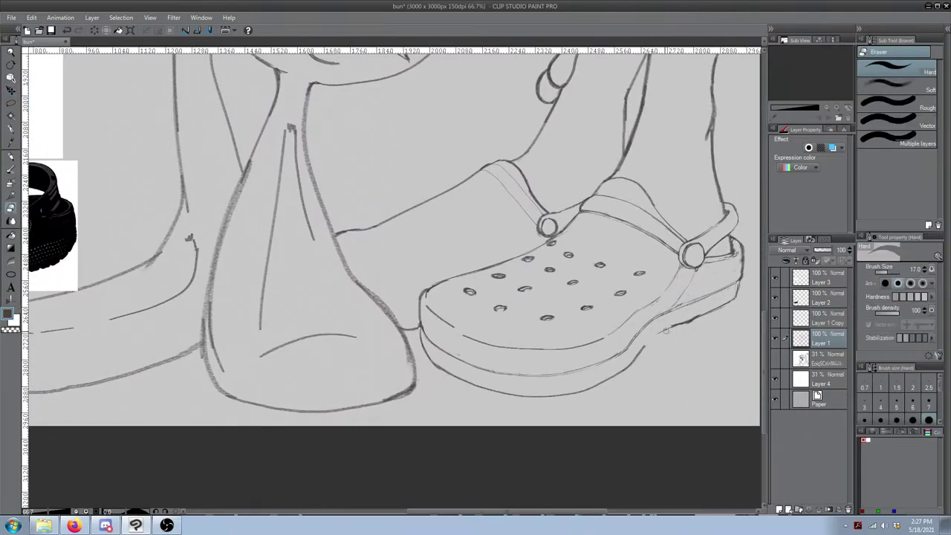
{"action": "left_click_drag", "start_coordinate": [663, 329], "coordinate": [672, 326]}
{"action": "key", "text": "b"}
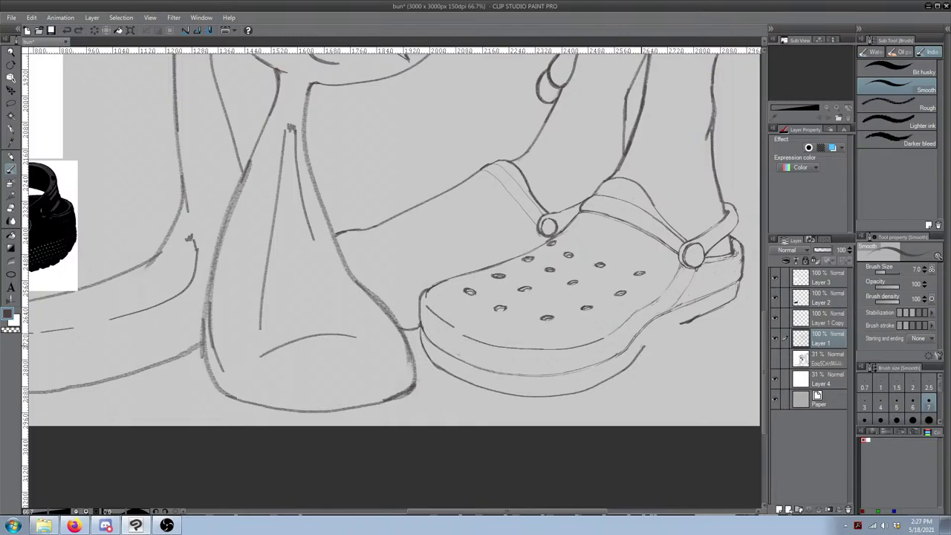
{"action": "scroll", "coordinate": [656, 327], "scroll_direction": "left", "scroll_amount": 5}
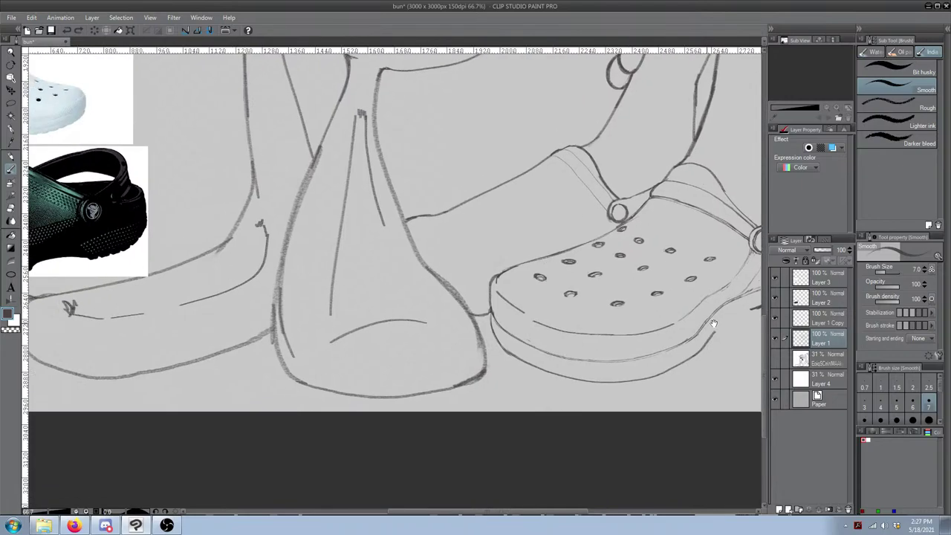
{"action": "left_click_drag", "start_coordinate": [736, 315], "coordinate": [586, 365]}
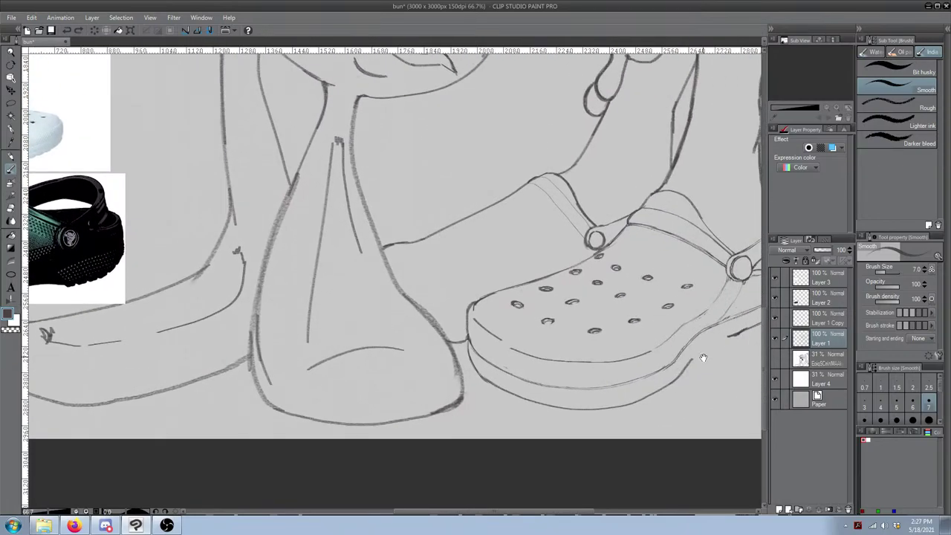
{"action": "left_click_drag", "start_coordinate": [700, 359], "coordinate": [647, 374]}
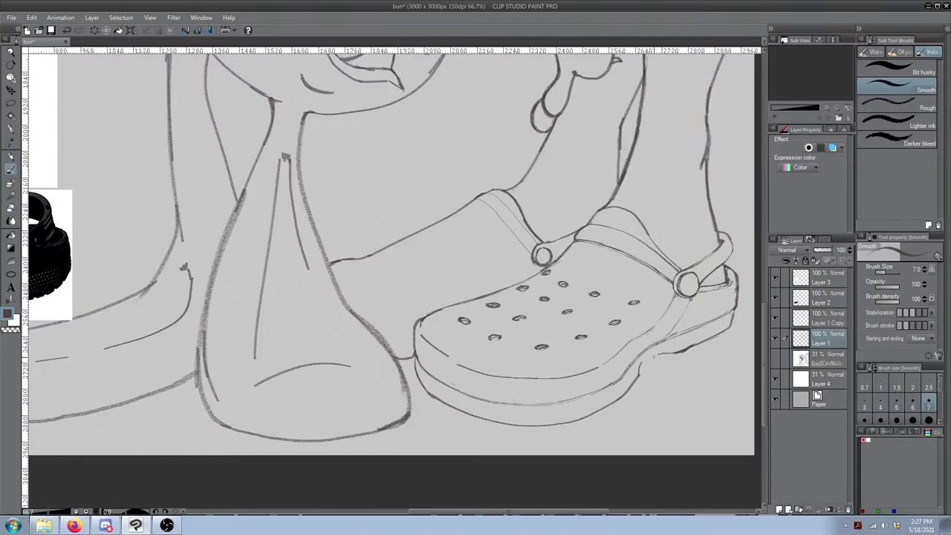
Step: Try several strokes for the sole's arch between the forefoot and the heel's front edge, undoing them
{"action": "key", "text": "ctrl+z"}
{"action": "left_click_drag", "start_coordinate": [640, 362], "coordinate": [658, 352]}
{"action": "key", "text": "ctrl+z"}
{"action": "left_click_drag", "start_coordinate": [679, 338], "coordinate": [691, 349]}
{"action": "key", "text": "ctrl+z"}
{"action": "key", "text": "e"}
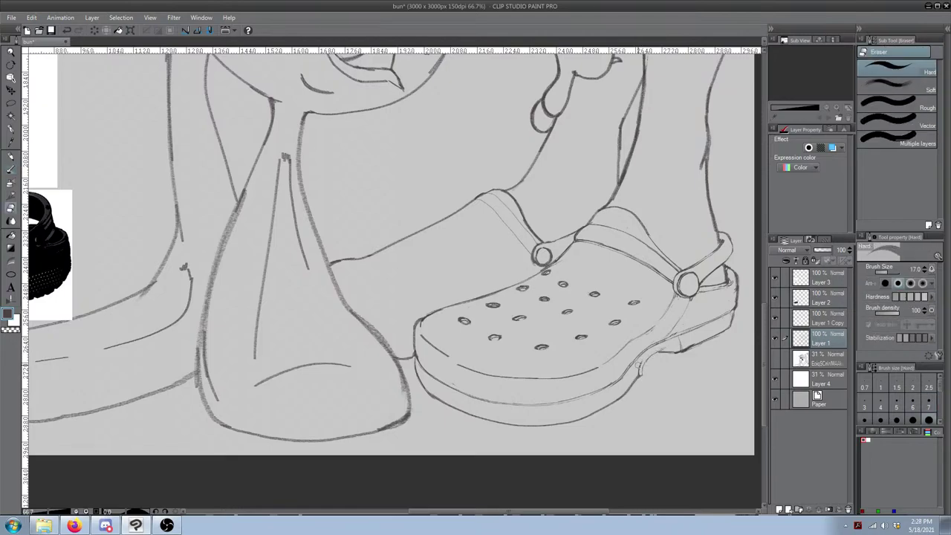
{"action": "key", "text": "b"}
{"action": "key", "text": "e"}
{"action": "key", "text": "b"}
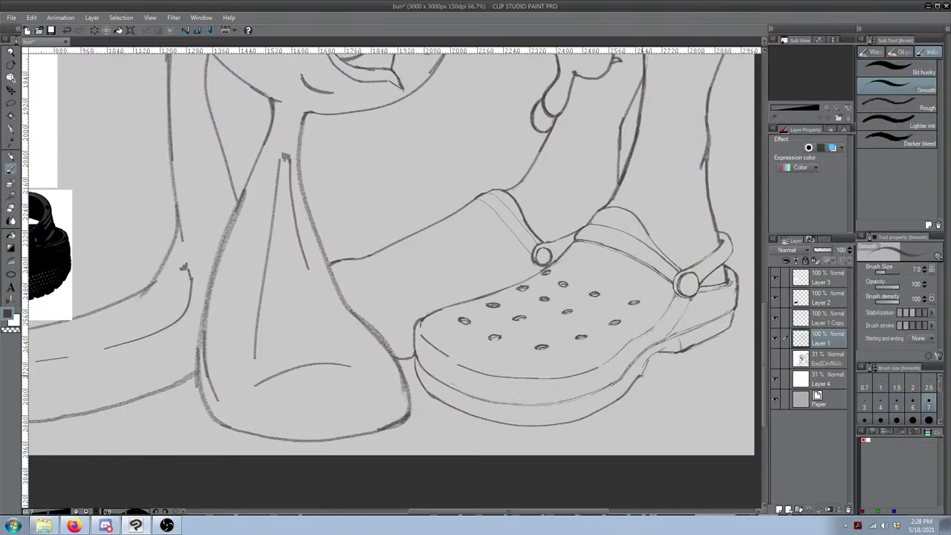
{"action": "key", "text": "ctrl+z"}
{"action": "key", "text": "ctrl+z"}
Step: Clean up the heel's front corner and redraw the sole's arch as a curve joining the forefoot to the heel
{"action": "key", "text": "e"}
{"action": "mouse_move", "coordinate": [647, 371]}
{"action": "left_mouse_down"}
{"action": "mouse_move", "coordinate": [651, 360]}
{"action": "mouse_move", "coordinate": [641, 374]}
{"action": "mouse_move", "coordinate": [593, 375]}
{"action": "mouse_move", "coordinate": [614, 340]}
{"action": "mouse_move", "coordinate": [592, 365]}
{"action": "mouse_move", "coordinate": [683, 323]}
{"action": "mouse_move", "coordinate": [751, 333]}
{"action": "left_mouse_up"}
{"action": "key", "text": "b"}
{"action": "key", "text": "e"}
{"action": "mouse_move", "coordinate": [632, 342]}
{"action": "left_mouse_down"}
{"action": "mouse_move", "coordinate": [697, 338]}
{"action": "mouse_move", "coordinate": [576, 352]}
{"action": "left_mouse_up"}
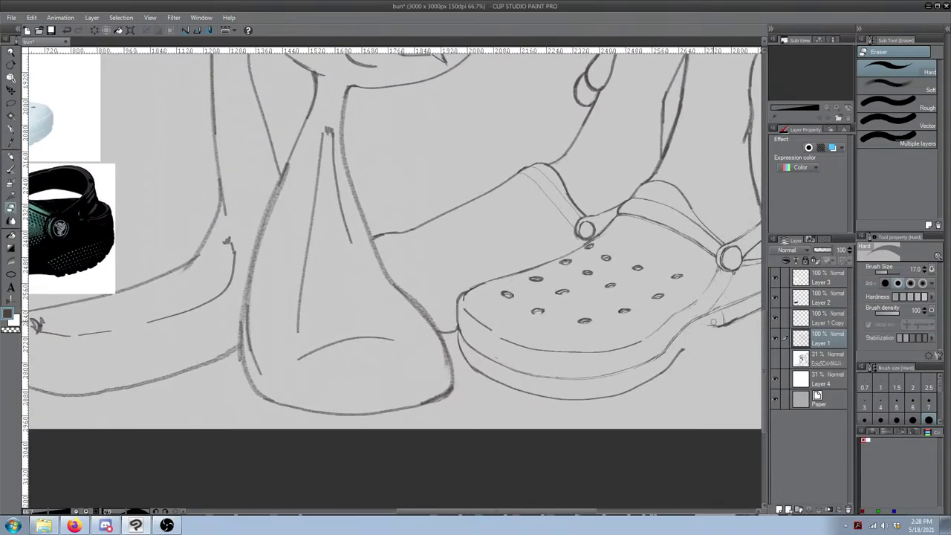
{"action": "key", "text": "b"}
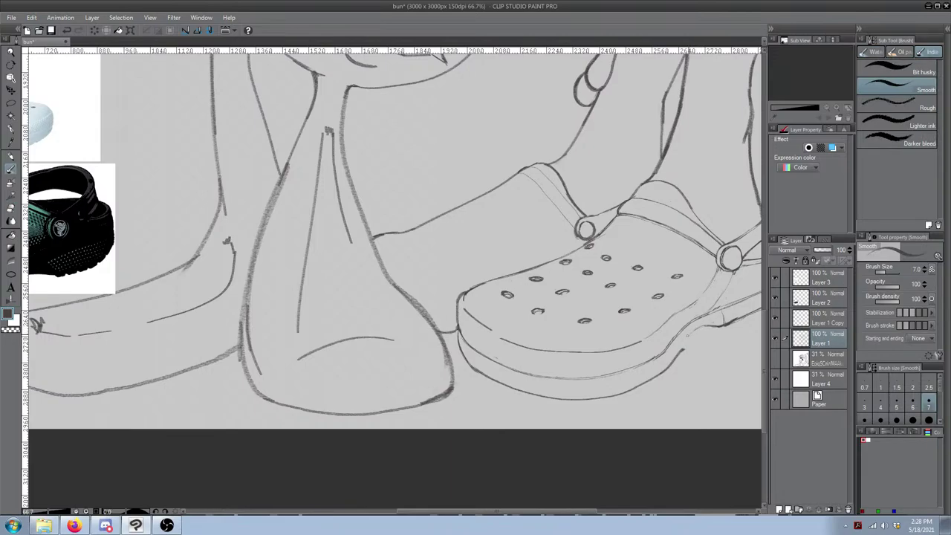
{"action": "key", "text": "e"}
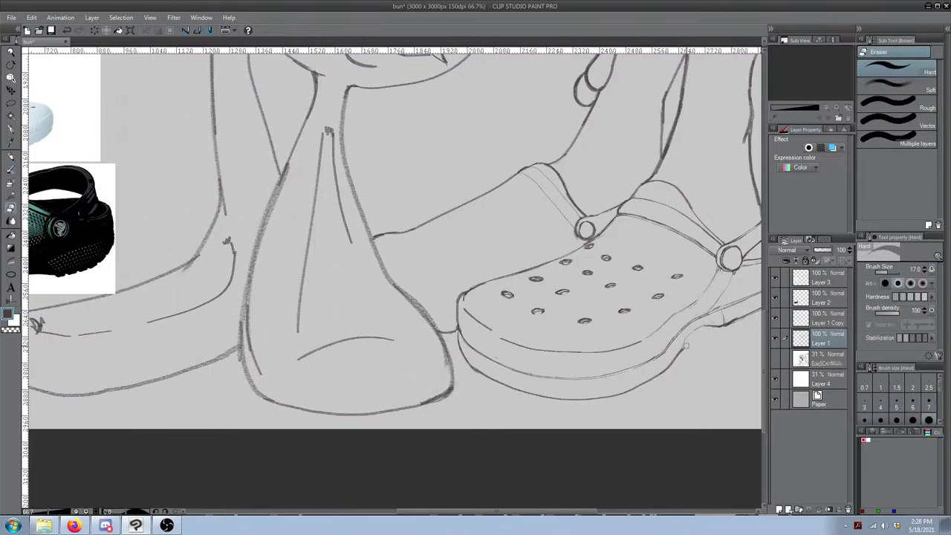
{"action": "left_click_drag", "start_coordinate": [684, 347], "coordinate": [560, 377]}
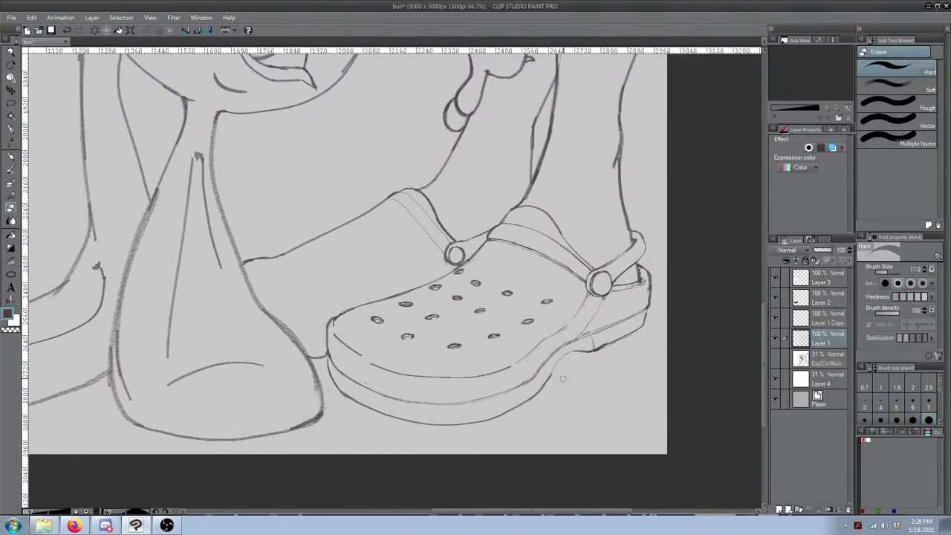
{"action": "key", "text": "b"}
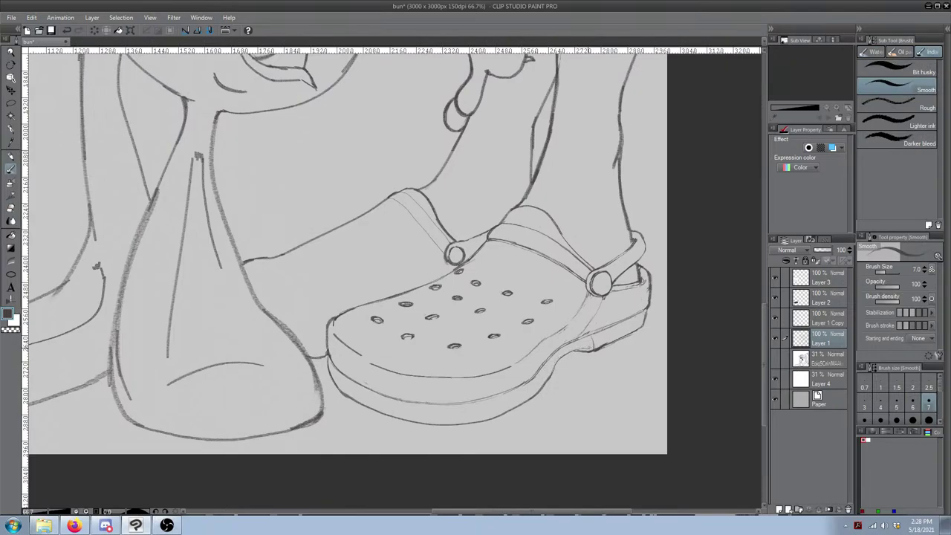
{"action": "key", "text": "e"}
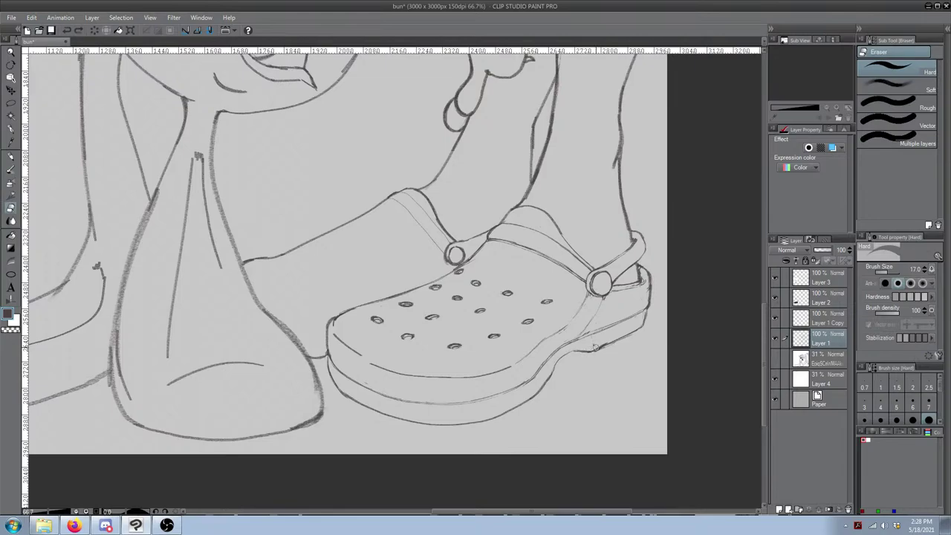
Step: Redraw the heel's underside as a rounder curve and add a short upright line at its front corner
{"action": "scroll", "coordinate": [641, 321], "scroll_direction": "up", "scroll_amount": 2}
{"action": "left_click_drag", "start_coordinate": [644, 288], "coordinate": [576, 295]}
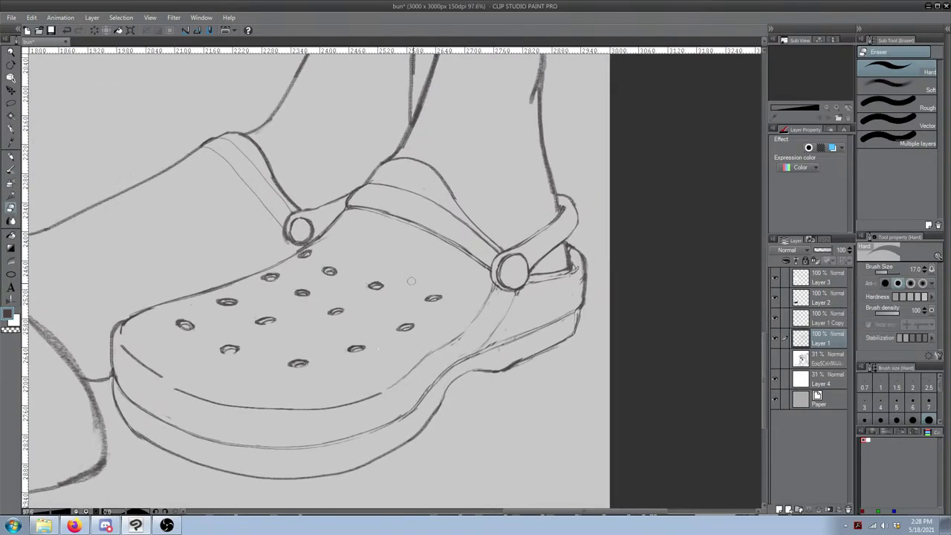
{"action": "key", "text": "b"}
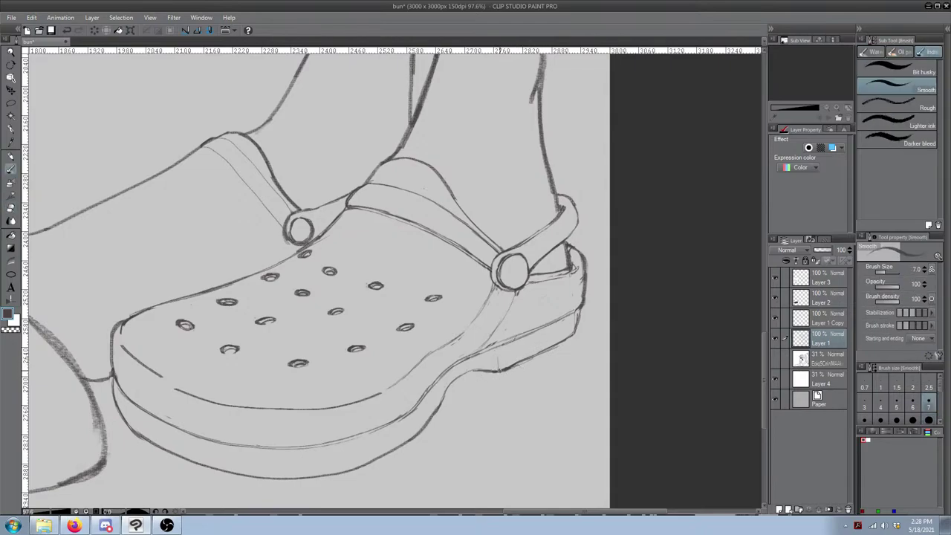
{"action": "left_click_drag", "start_coordinate": [500, 368], "coordinate": [565, 332]}
{"action": "key", "text": "e"}
{"action": "key", "text": "b"}
{"action": "mouse_move", "coordinate": [516, 367]}
{"action": "left_mouse_down"}
{"action": "mouse_move", "coordinate": [566, 338]}
{"action": "mouse_move", "coordinate": [500, 370]}
{"action": "left_mouse_up"}
{"action": "key", "text": "e"}
{"action": "key", "text": "b"}
{"action": "key", "text": "e"}
{"action": "key", "text": "b"}
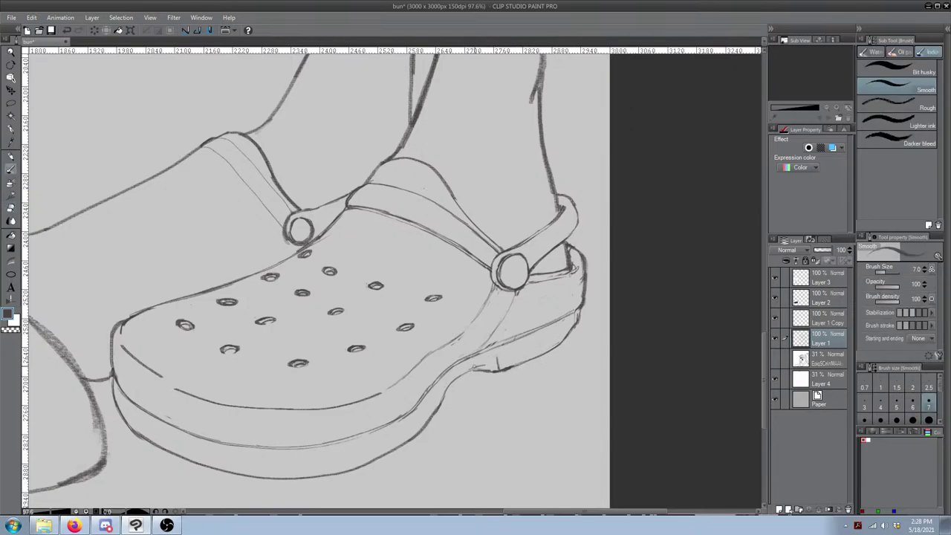
Step: Clean up and redraw the short line where the arch meets the front of the heel
{"action": "key", "text": "e"}
{"action": "key", "text": "b"}
{"action": "key", "text": "e"}
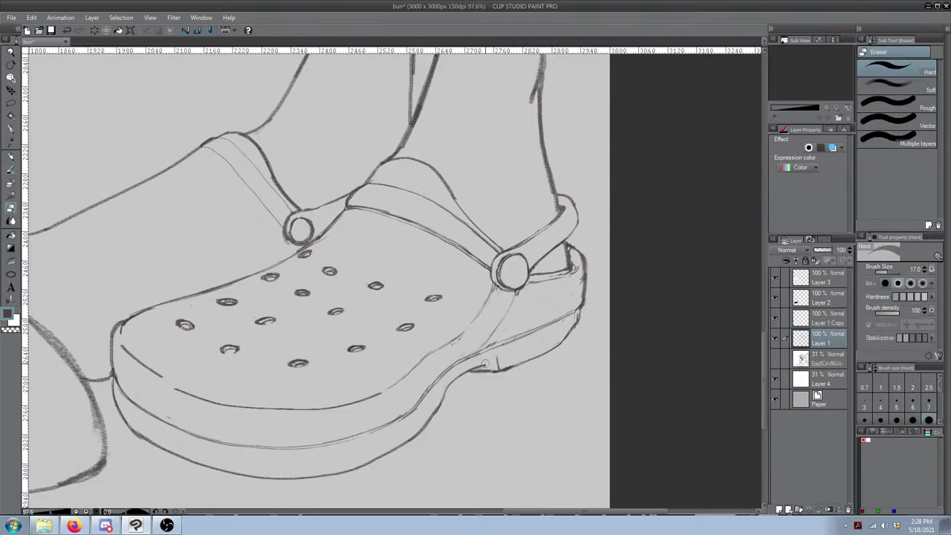
{"action": "key", "text": "b"}
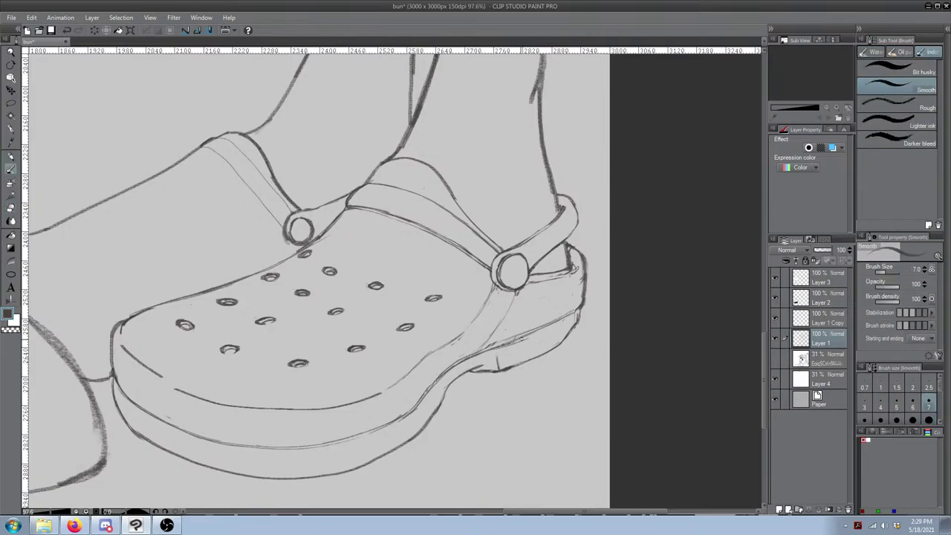
Step: Erase the short upright line at the heel's front corner and check the shape against the clog reference photos
{"action": "key", "text": "e"}
{"action": "key", "text": "b"}
{"action": "key", "text": "e"}
{"action": "left_click_drag", "start_coordinate": [399, 410], "coordinate": [705, 335]}
{"action": "left_click_drag", "start_coordinate": [587, 352], "coordinate": [741, 346]}
{"action": "mouse_move", "coordinate": [342, 390]}
{"action": "left_mouse_down"}
{"action": "mouse_move", "coordinate": [532, 352]}
{"action": "mouse_move", "coordinate": [627, 365]}
{"action": "mouse_move", "coordinate": [327, 324]}
{"action": "left_mouse_up"}
{"action": "left_click_drag", "start_coordinate": [394, 263], "coordinate": [193, 302]}
{"action": "left_click_drag", "start_coordinate": [516, 281], "coordinate": [275, 321]}
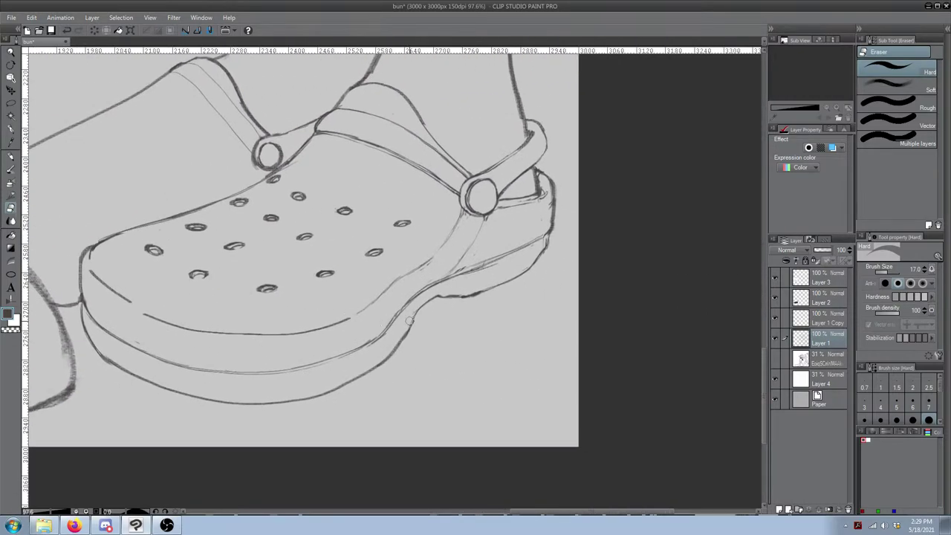
Step: Redraw the heel's underside as a straighter slanted line that meets the arch in a pointed front corner
{"action": "key", "text": "b"}
{"action": "key", "text": "ctrl+z"}
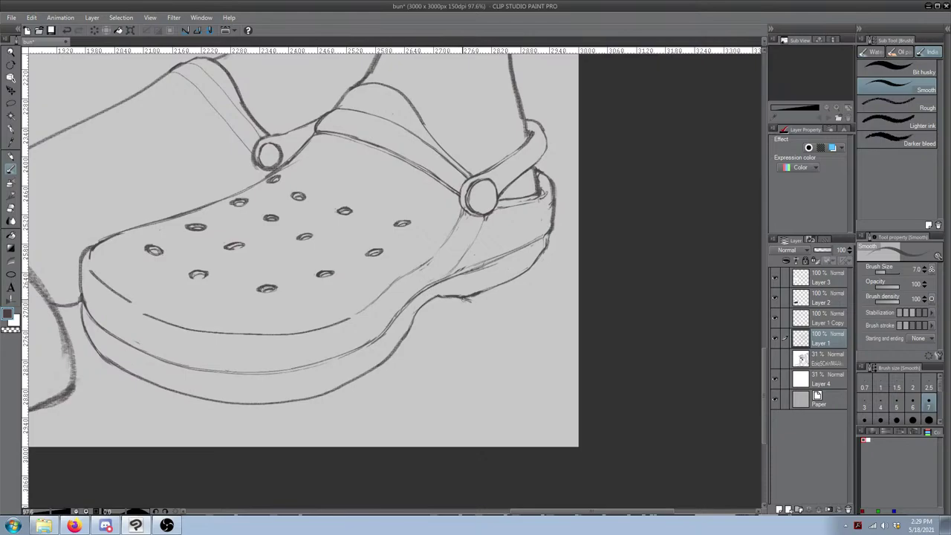
{"action": "key", "text": "e"}
{"action": "left_click_drag", "start_coordinate": [479, 294], "coordinate": [533, 267]}
{"action": "key", "text": "b"}
{"action": "key", "text": "e"}
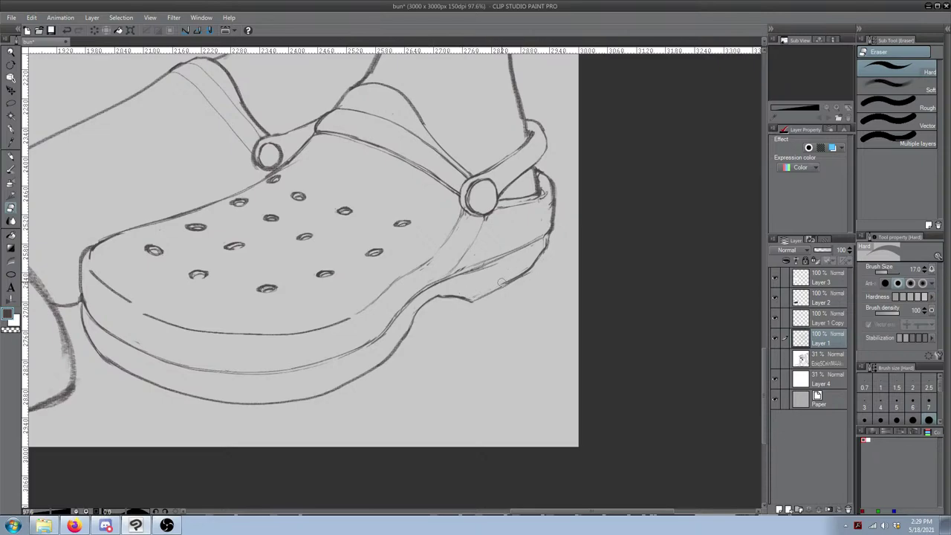
{"action": "mouse_move", "coordinate": [529, 273]}
{"action": "left_mouse_down"}
{"action": "mouse_move", "coordinate": [499, 314]}
{"action": "mouse_move", "coordinate": [509, 291]}
{"action": "mouse_move", "coordinate": [600, 274]}
{"action": "left_mouse_up"}
Step: Compare with the clog reference, erase the arch line behind the forefoot and redraw it as a steeper curve
{"action": "scroll", "coordinate": [509, 290], "scroll_direction": "down", "scroll_amount": 2}
{"action": "scroll", "coordinate": [524, 265], "scroll_direction": "up", "scroll_amount": 2}
{"action": "left_click_drag", "start_coordinate": [369, 291], "coordinate": [758, 301]}
{"action": "mouse_move", "coordinate": [518, 324]}
{"action": "left_mouse_down"}
{"action": "mouse_move", "coordinate": [737, 329]}
{"action": "mouse_move", "coordinate": [607, 343]}
{"action": "left_mouse_up"}
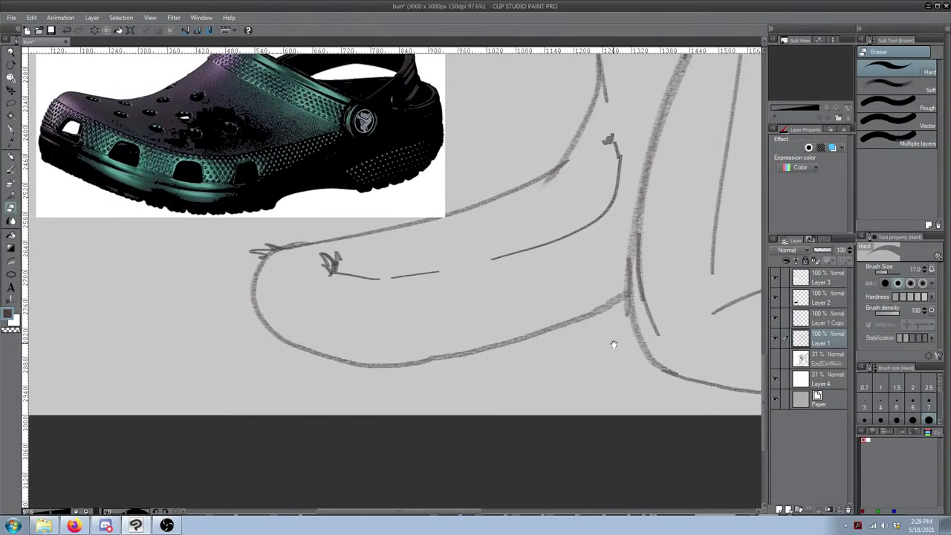
{"action": "scroll", "coordinate": [608, 344], "scroll_direction": "right", "scroll_amount": 15}
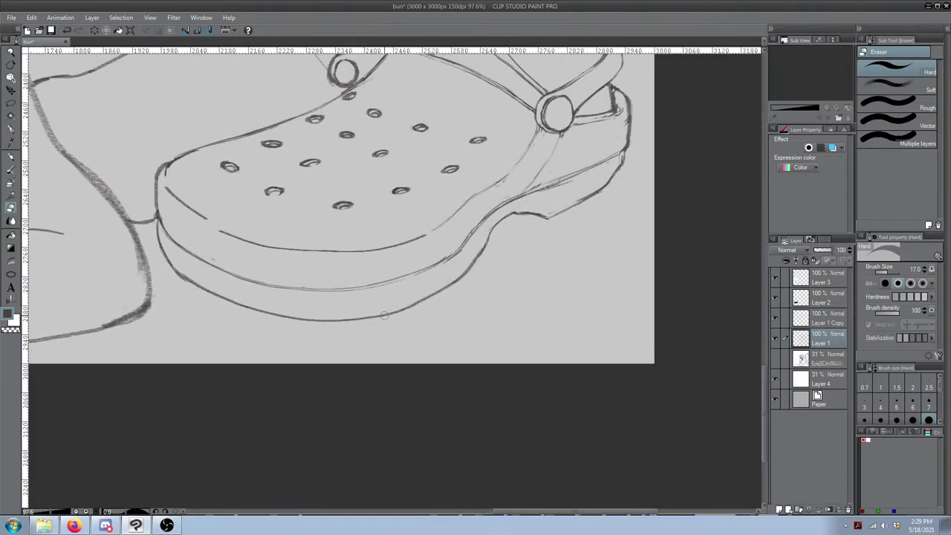
{"action": "mouse_move", "coordinate": [481, 251]}
{"action": "left_mouse_down"}
{"action": "mouse_move", "coordinate": [489, 238]}
{"action": "mouse_move", "coordinate": [457, 275]}
{"action": "left_mouse_up"}
{"action": "key", "text": "b"}
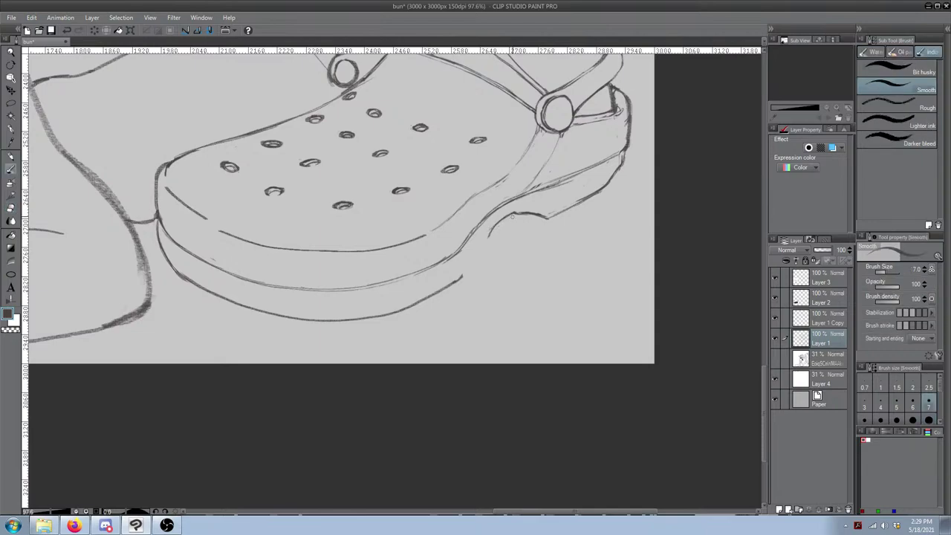
{"action": "mouse_move", "coordinate": [500, 220]}
{"action": "left_mouse_down"}
{"action": "mouse_move", "coordinate": [473, 244]}
{"action": "mouse_move", "coordinate": [493, 225]}
{"action": "mouse_move", "coordinate": [465, 273]}
{"action": "left_mouse_up"}
{"action": "key", "text": "ctrl+z"}
{"action": "key", "text": "e"}
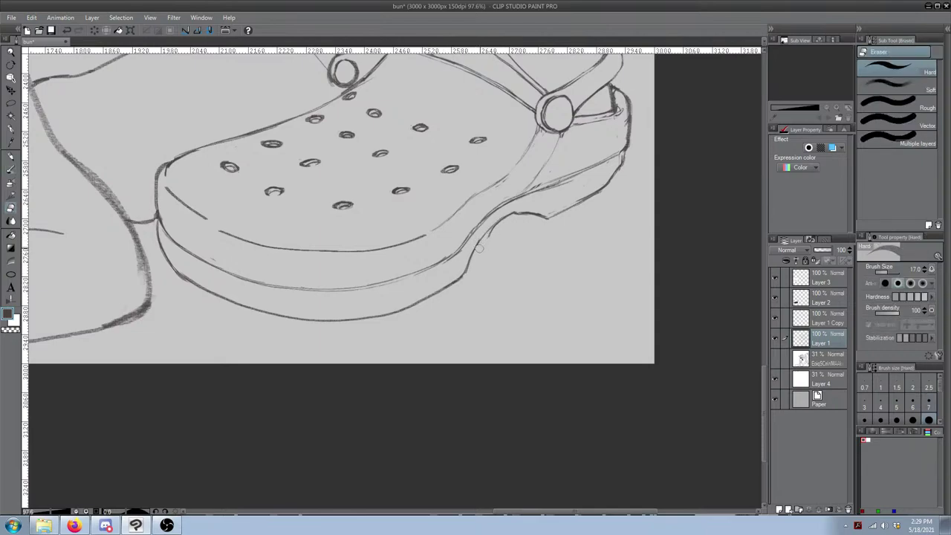
{"action": "key", "text": "b"}
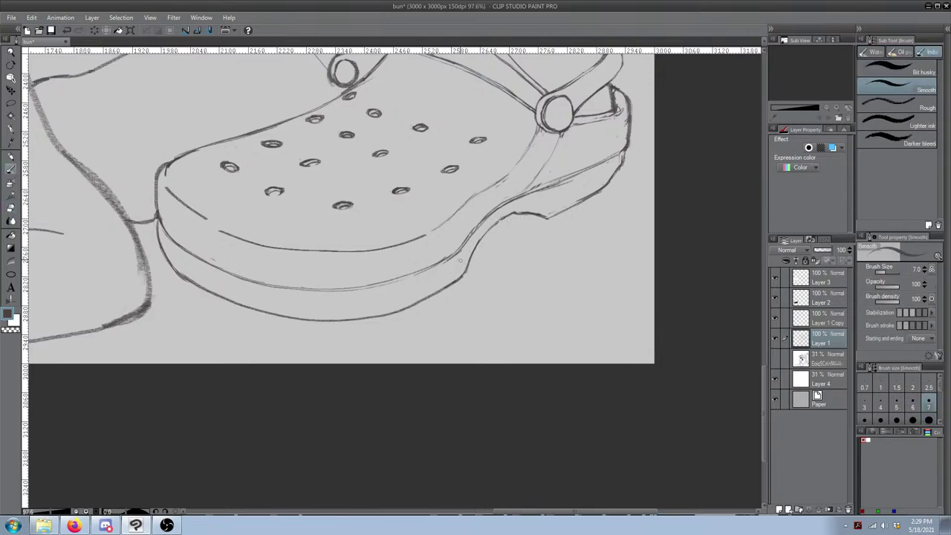
Step: Try a short upright line at the rear corner of the forefoot's sole, where it turns into the arch
{"action": "key", "text": "ctrl+z"}
{"action": "mouse_move", "coordinate": [461, 253]}
{"action": "left_mouse_down"}
{"action": "mouse_move", "coordinate": [465, 276]}
{"action": "mouse_move", "coordinate": [476, 240]}
{"action": "left_mouse_up"}
{"action": "key", "text": "e"}
{"action": "key", "text": "b"}
{"action": "key", "text": "ctrl+z"}
{"action": "key", "text": "e"}
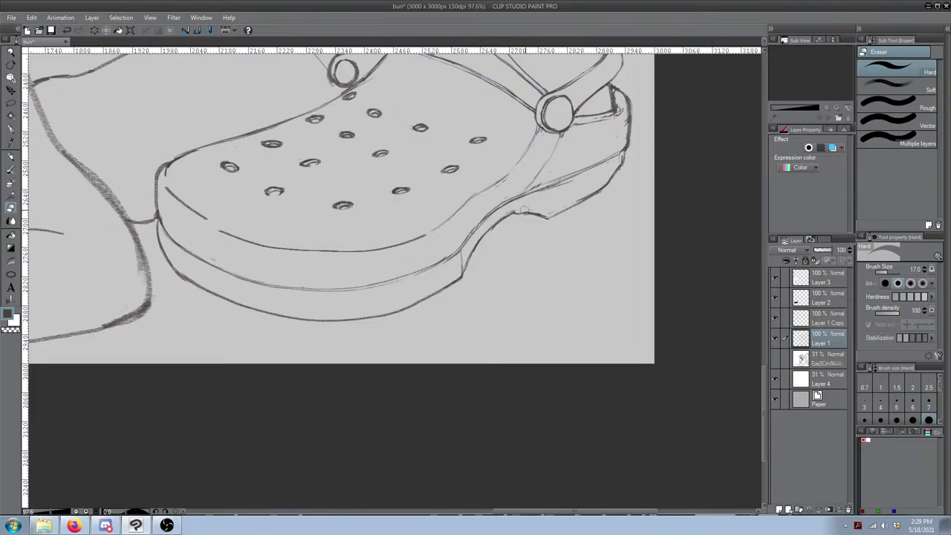
Step: Remove the short upright line and smooth the forefoot's rear corner into the arch
{"action": "scroll", "coordinate": [498, 232], "scroll_direction": "down", "scroll_amount": 2}
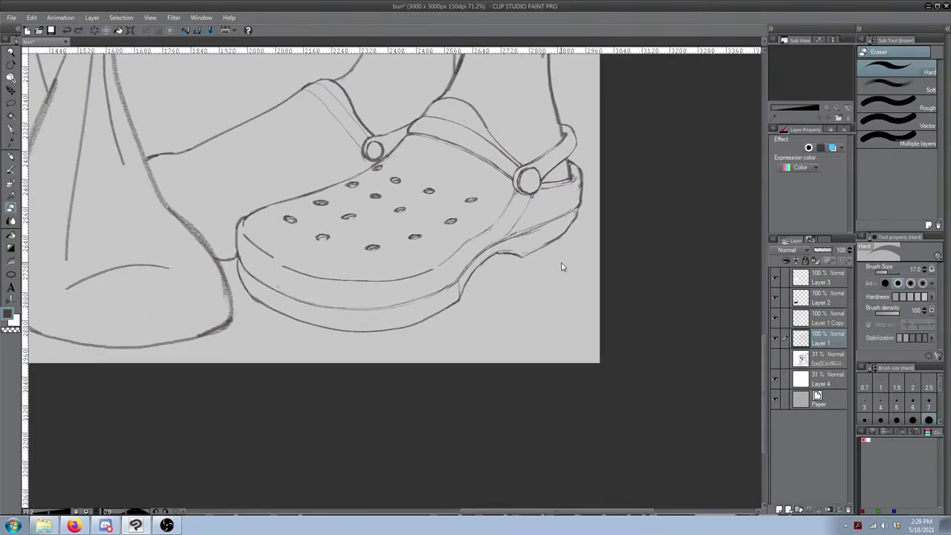
{"action": "scroll", "coordinate": [558, 265], "scroll_direction": "up", "scroll_amount": 2}
{"action": "mouse_move", "coordinate": [446, 292]}
{"action": "left_mouse_down"}
{"action": "mouse_move", "coordinate": [421, 297]}
{"action": "mouse_move", "coordinate": [581, 242]}
{"action": "mouse_move", "coordinate": [478, 271]}
{"action": "mouse_move", "coordinate": [537, 238]}
{"action": "mouse_move", "coordinate": [503, 286]}
{"action": "mouse_move", "coordinate": [573, 270]}
{"action": "mouse_move", "coordinate": [622, 277]}
{"action": "left_mouse_up"}
{"action": "key", "text": "b"}
Step: Examine how the upper, strap rivet and side panel are shaped in the two clog reference photos
{"action": "scroll", "coordinate": [512, 259], "scroll_direction": "down", "scroll_amount": 5}
{"action": "scroll", "coordinate": [491, 260], "scroll_direction": "down", "scroll_amount": 2}
{"action": "scroll", "coordinate": [503, 285], "scroll_direction": "down", "scroll_amount": 3}
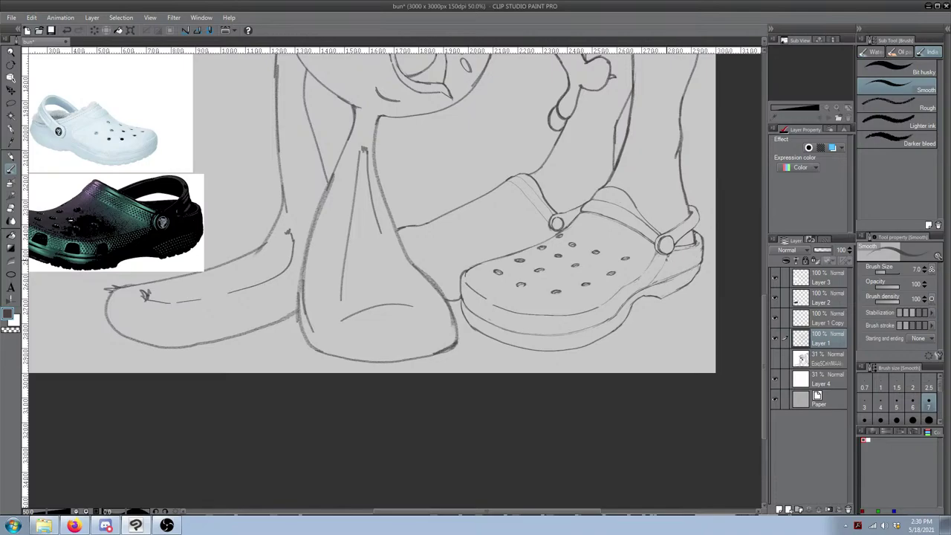
{"action": "scroll", "coordinate": [190, 181], "scroll_direction": "up", "scroll_amount": 4}
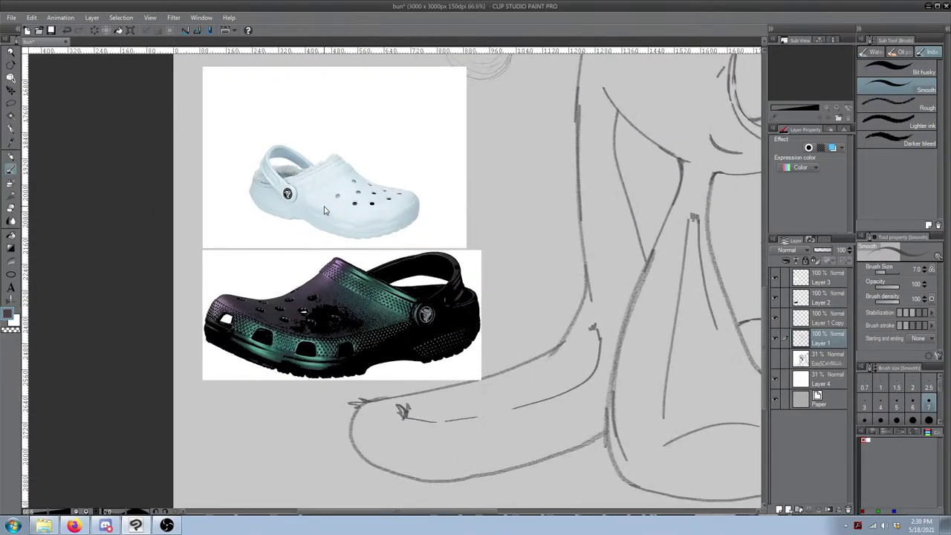
{"action": "left_click_drag", "start_coordinate": [465, 207], "coordinate": [365, 200]}
{"action": "mouse_move", "coordinate": [640, 233]}
{"action": "left_mouse_down"}
{"action": "mouse_move", "coordinate": [264, 186]}
{"action": "mouse_move", "coordinate": [269, 177]}
{"action": "left_mouse_up"}
{"action": "left_click_drag", "start_coordinate": [626, 218], "coordinate": [180, 174]}
{"action": "scroll", "coordinate": [236, 231], "scroll_direction": "up", "scroll_amount": 2}
{"action": "scroll", "coordinate": [237, 234], "scroll_direction": "up", "scroll_amount": 2}
{"action": "left_click_drag", "start_coordinate": [273, 227], "coordinate": [358, 204]}
{"action": "left_click_drag", "start_coordinate": [384, 344], "coordinate": [384, 324]}
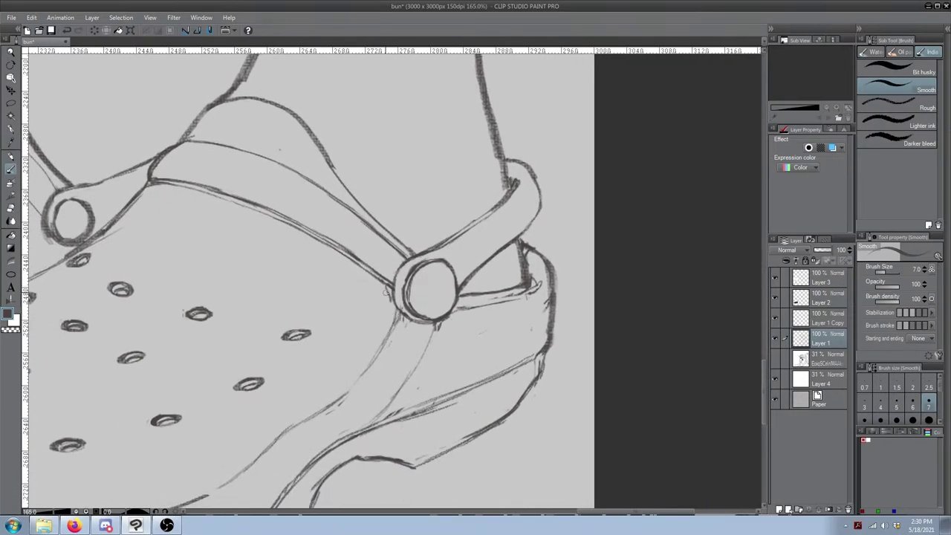
Step: Draw a rounded edge from the opening's front line, passing in front of the rivet, down to the upper's side contour
{"action": "key", "text": "e"}
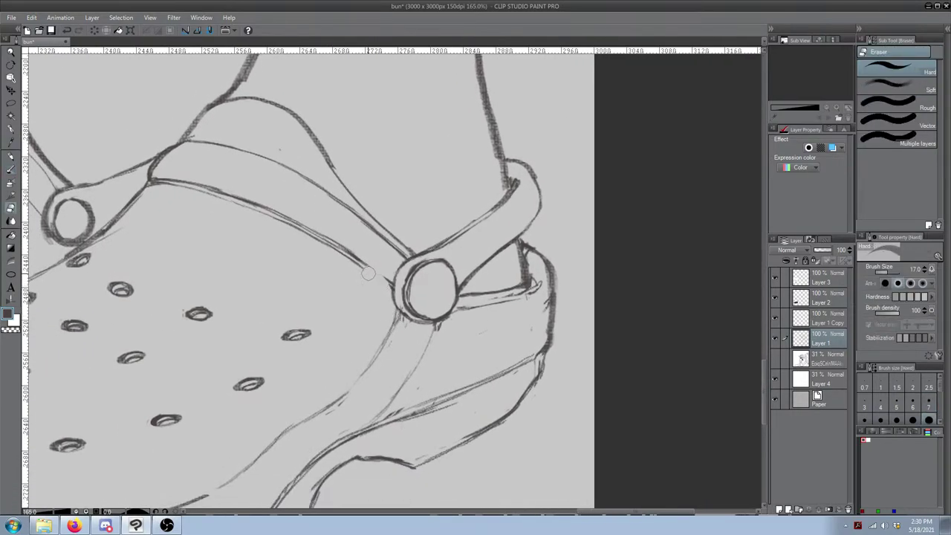
{"action": "key", "text": "b"}
{"action": "mouse_move", "coordinate": [361, 262]}
{"action": "left_mouse_down"}
{"action": "mouse_move", "coordinate": [377, 316]}
{"action": "mouse_move", "coordinate": [380, 293]}
{"action": "mouse_move", "coordinate": [369, 317]}
{"action": "mouse_move", "coordinate": [366, 278]}
{"action": "mouse_move", "coordinate": [375, 285]}
{"action": "mouse_move", "coordinate": [332, 344]}
{"action": "left_mouse_up"}
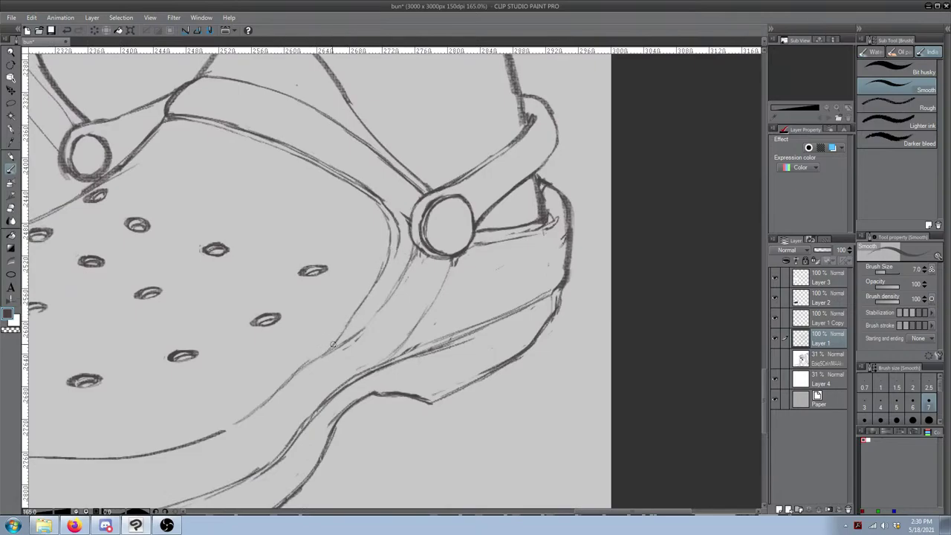
{"action": "left_click_drag", "start_coordinate": [396, 247], "coordinate": [326, 351]}
{"action": "key", "text": "ctrl+z"}
{"action": "key", "text": "ctrl+z"}
{"action": "key", "text": "e"}
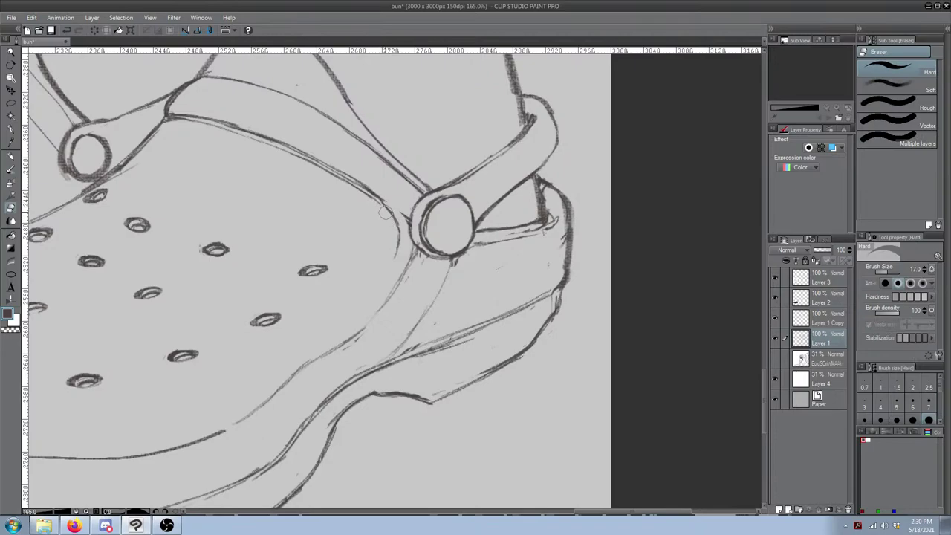
{"action": "key", "text": "b"}
{"action": "mouse_move", "coordinate": [370, 194]}
{"action": "left_mouse_down"}
{"action": "mouse_move", "coordinate": [391, 213]}
{"action": "mouse_move", "coordinate": [397, 251]}
{"action": "mouse_move", "coordinate": [374, 298]}
{"action": "left_mouse_up"}
{"action": "mouse_move", "coordinate": [391, 257]}
{"action": "left_mouse_down"}
{"action": "mouse_move", "coordinate": [341, 340]}
{"action": "mouse_move", "coordinate": [364, 314]}
{"action": "mouse_move", "coordinate": [326, 352]}
{"action": "mouse_move", "coordinate": [344, 336]}
{"action": "mouse_move", "coordinate": [275, 374]}
{"action": "left_mouse_up"}
Step: Erase the old thin contour below the rivet and try a seam line from the rivet down to the sole
{"action": "key", "text": "e"}
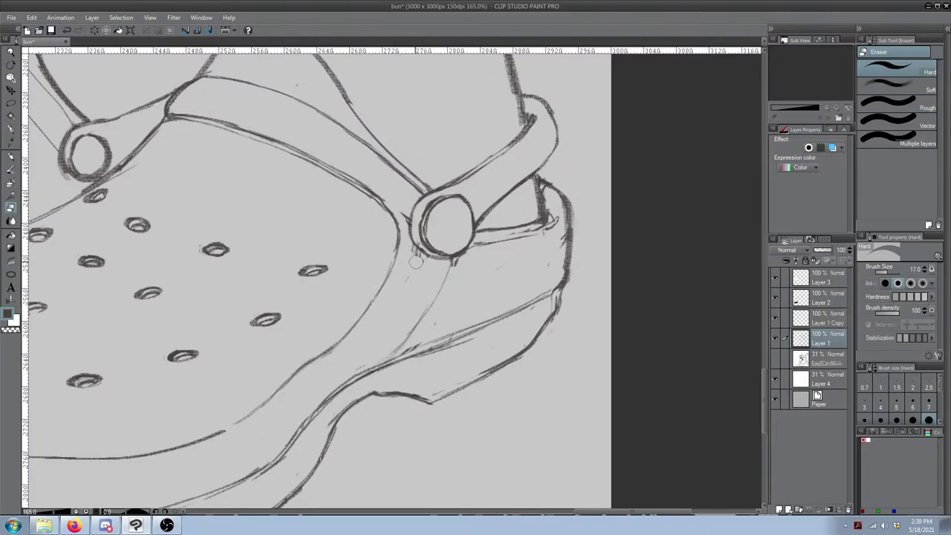
{"action": "key", "text": "b"}
{"action": "key", "text": "e"}
{"action": "key", "text": "b"}
{"action": "left_click_drag", "start_coordinate": [425, 280], "coordinate": [392, 349]}
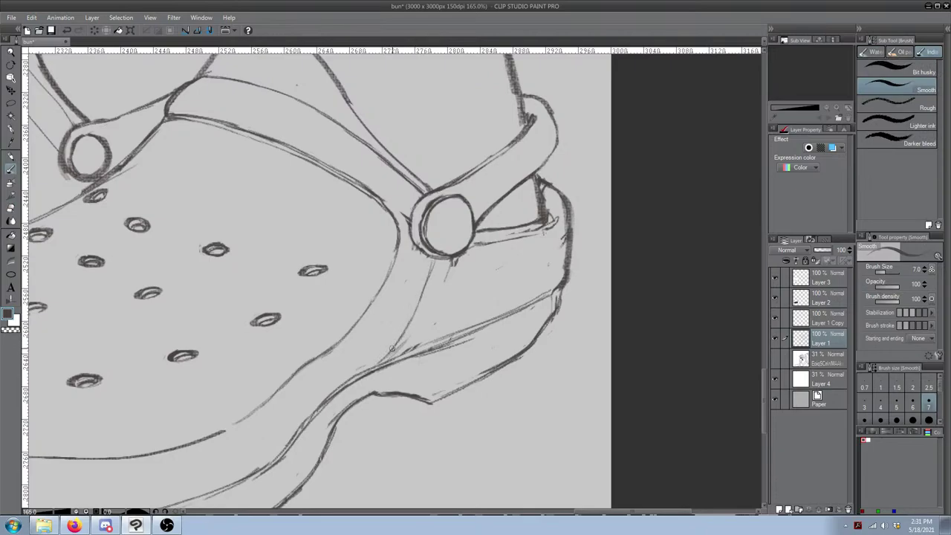
{"action": "key", "text": "ctrl+z"}
{"action": "key", "text": "ctrl+z"}
{"action": "key", "text": "ctrl+z"}
Step: Redraw the side seam as a curve running from beneath the rivet down to the sole's upper edge
{"action": "key", "text": "e"}
{"action": "key", "text": "b"}
{"action": "mouse_move", "coordinate": [456, 266]}
{"action": "left_mouse_down"}
{"action": "mouse_move", "coordinate": [449, 293]}
{"action": "mouse_move", "coordinate": [380, 363]}
{"action": "mouse_move", "coordinate": [375, 349]}
{"action": "left_mouse_up"}
{"action": "key", "text": "e"}
{"action": "mouse_move", "coordinate": [422, 289]}
{"action": "left_mouse_down"}
{"action": "mouse_move", "coordinate": [393, 342]}
{"action": "mouse_move", "coordinate": [436, 311]}
{"action": "mouse_move", "coordinate": [404, 344]}
{"action": "left_mouse_up"}
{"action": "key", "text": "b"}
{"action": "key", "text": "ctrl+z"}
{"action": "left_click_drag", "start_coordinate": [456, 274], "coordinate": [399, 354]}
{"action": "mouse_move", "coordinate": [429, 319]}
{"action": "left_mouse_down"}
{"action": "mouse_move", "coordinate": [389, 356]}
{"action": "mouse_move", "coordinate": [422, 325]}
{"action": "mouse_move", "coordinate": [407, 345]}
{"action": "mouse_move", "coordinate": [373, 361]}
{"action": "left_mouse_up"}
Step: Clean up the side seam's upper end and reconnect it to the rivet's lower edge
{"action": "key", "text": "e"}
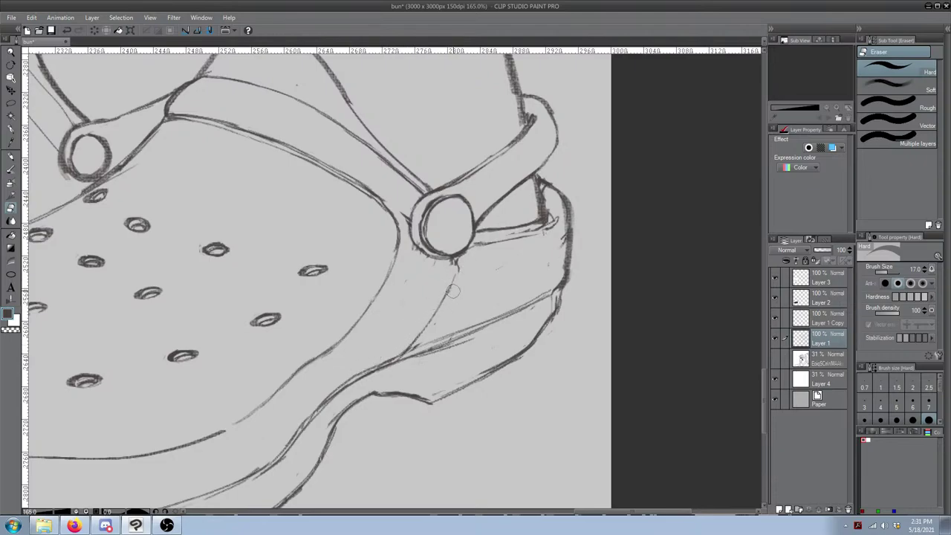
{"action": "key", "text": "p"}
{"action": "mouse_move", "coordinate": [448, 289]}
{"action": "left_mouse_down"}
{"action": "mouse_move", "coordinate": [461, 259]}
{"action": "mouse_move", "coordinate": [458, 270]}
{"action": "left_mouse_up"}
{"action": "key", "text": "e"}
{"action": "key", "text": "b"}
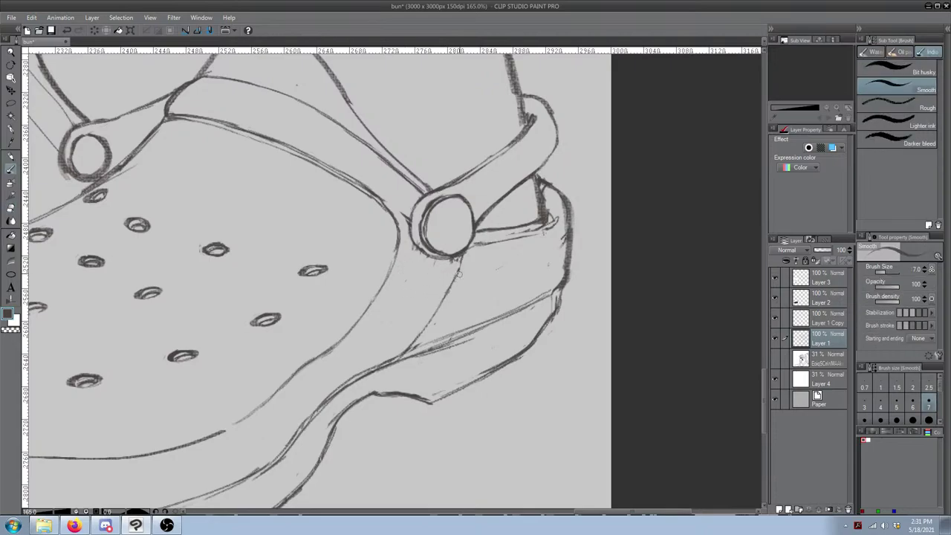
Step: Go over the side seam below the rivet with several strokes for a smoother, rounder curve and clean it up
{"action": "left_click_drag", "start_coordinate": [461, 256], "coordinate": [421, 331]}
{"action": "key", "text": "ctrl+z"}
{"action": "left_click_drag", "start_coordinate": [461, 257], "coordinate": [431, 321]}
{"action": "left_click_drag", "start_coordinate": [454, 274], "coordinate": [424, 332]}
{"action": "mouse_move", "coordinate": [444, 297]}
{"action": "left_mouse_down"}
{"action": "mouse_move", "coordinate": [404, 350]}
{"action": "mouse_move", "coordinate": [454, 271]}
{"action": "mouse_move", "coordinate": [407, 350]}
{"action": "mouse_move", "coordinate": [445, 300]}
{"action": "mouse_move", "coordinate": [417, 335]}
{"action": "left_mouse_up"}
{"action": "key", "text": "e"}
{"action": "key", "text": "p"}
{"action": "key", "text": "e"}
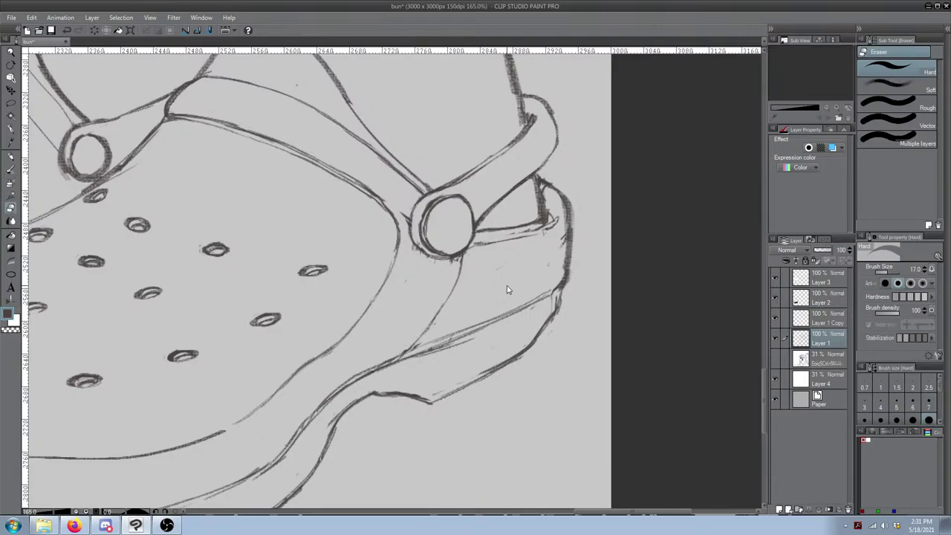
Step: Erase the extra lower line along the heel opening's bottom edge behind the rivet
{"action": "scroll", "coordinate": [507, 290], "scroll_direction": "up", "scroll_amount": 1}
{"action": "key", "text": "space"}
{"action": "left_click_drag", "start_coordinate": [511, 194], "coordinate": [713, 140]}
{"action": "mouse_move", "coordinate": [110, 254]}
{"action": "left_mouse_down"}
{"action": "mouse_move", "coordinate": [303, 250]}
{"action": "mouse_move", "coordinate": [697, 290]}
{"action": "left_mouse_up"}
{"action": "mouse_move", "coordinate": [49, 176]}
{"action": "left_mouse_down"}
{"action": "mouse_move", "coordinate": [493, 359]}
{"action": "mouse_move", "coordinate": [499, 201]}
{"action": "mouse_move", "coordinate": [564, 205]}
{"action": "mouse_move", "coordinate": [506, 255]}
{"action": "mouse_move", "coordinate": [723, 277]}
{"action": "mouse_move", "coordinate": [632, 245]}
{"action": "mouse_move", "coordinate": [365, 215]}
{"action": "mouse_move", "coordinate": [120, 219]}
{"action": "left_mouse_up"}
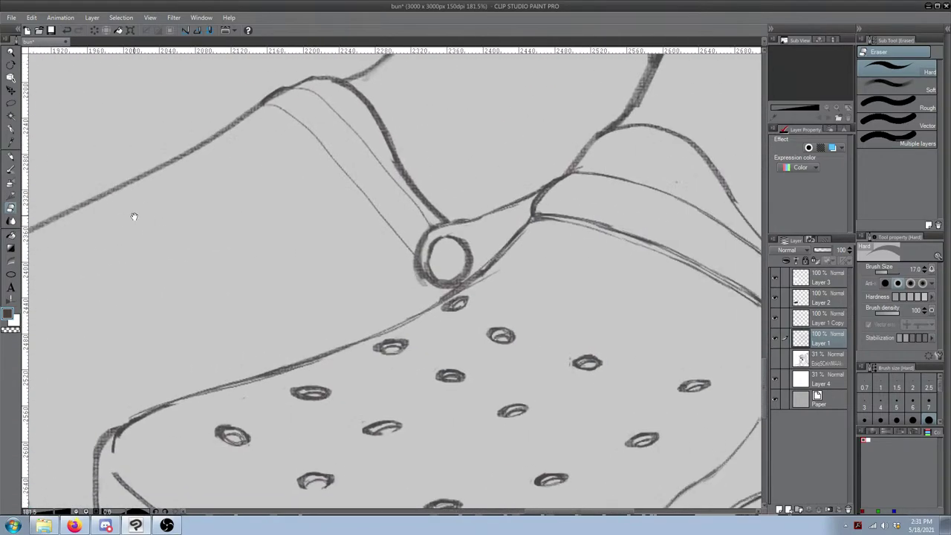
{"action": "left_click_drag", "start_coordinate": [634, 281], "coordinate": [260, 156]}
{"action": "left_click_drag", "start_coordinate": [520, 226], "coordinate": [500, 227]}
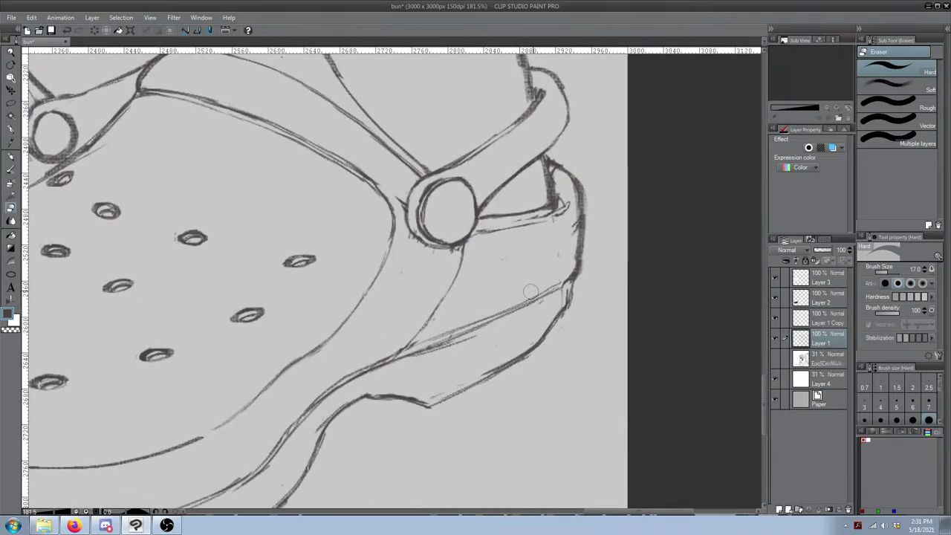
{"action": "left_click_drag", "start_coordinate": [479, 232], "coordinate": [547, 218]}
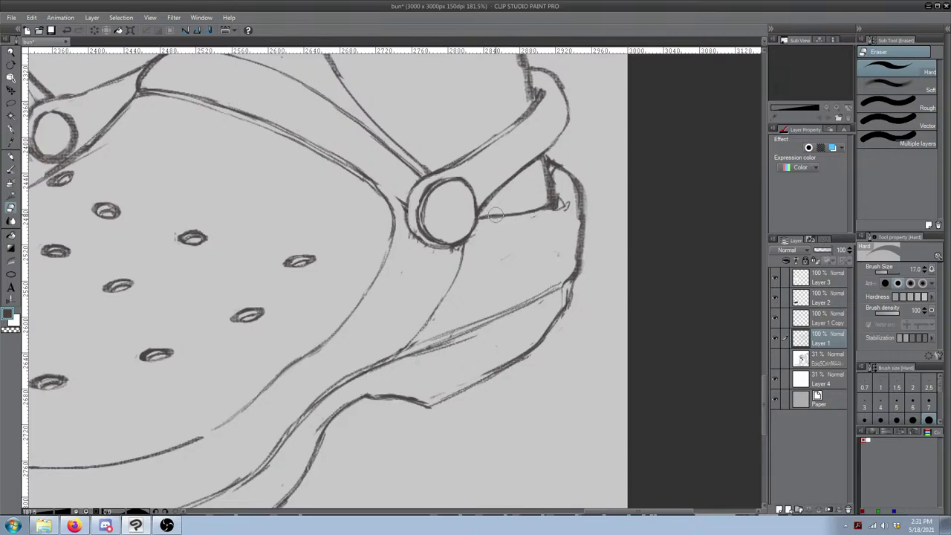
Step: Refine the heel opening's bottom edge into a thinner line and erase the stray marks at its rear corner
{"action": "key", "text": "b"}
{"action": "mouse_move", "coordinate": [472, 217]}
{"action": "left_mouse_down"}
{"action": "mouse_move", "coordinate": [532, 220]}
{"action": "mouse_move", "coordinate": [480, 218]}
{"action": "mouse_move", "coordinate": [547, 204]}
{"action": "left_mouse_up"}
{"action": "key", "text": "ctrl+z"}
{"action": "key", "text": "e"}
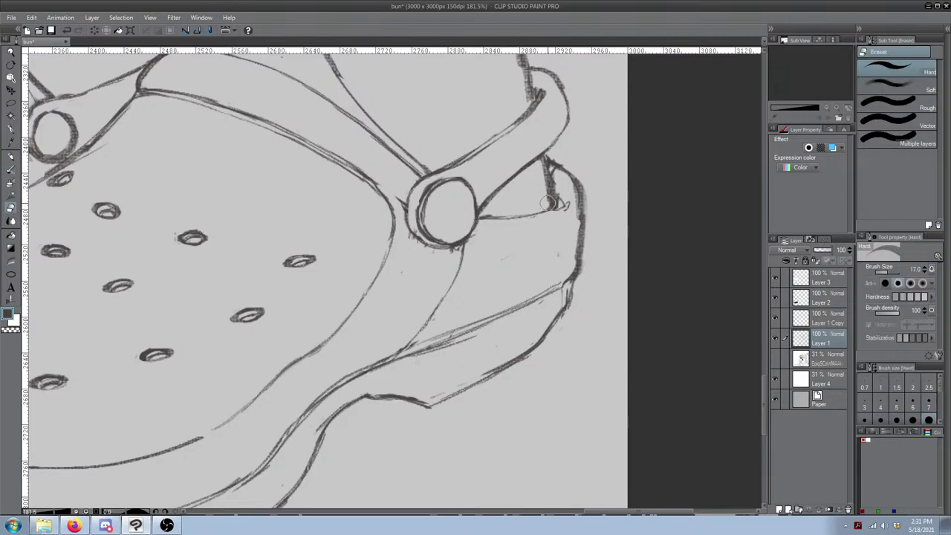
{"action": "key", "text": "b"}
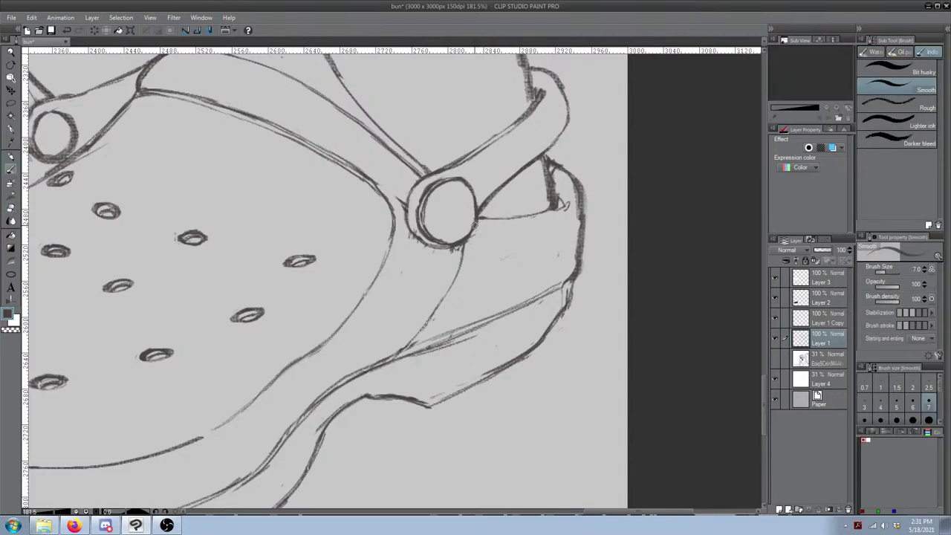
{"action": "key", "text": "e"}
{"action": "key", "text": "b"}
{"action": "key", "text": "e"}
Step: Try a short upright stroke on the side band near the toe to start a vent opening
{"action": "scroll", "coordinate": [562, 141], "scroll_direction": "down", "scroll_amount": 2}
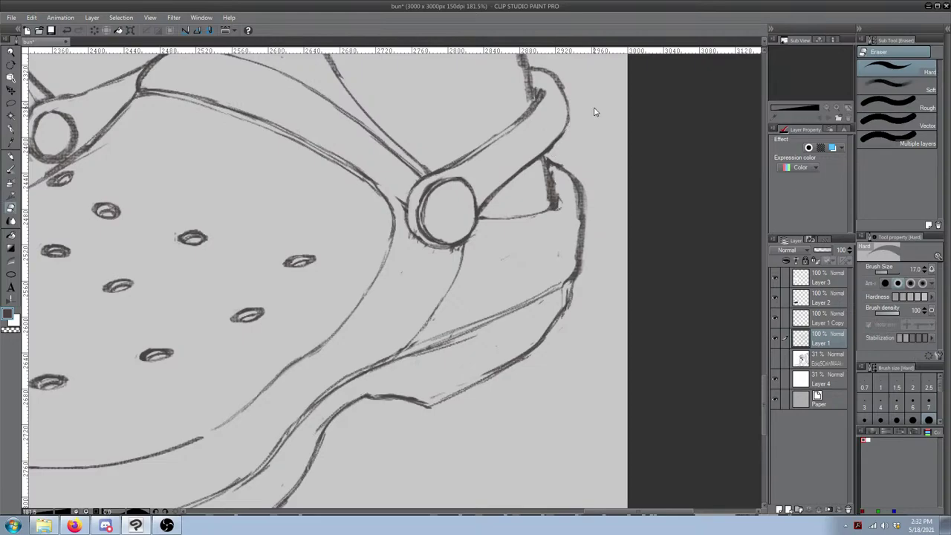
{"action": "scroll", "coordinate": [525, 167], "scroll_direction": "down", "scroll_amount": 6}
{"action": "left_click_drag", "start_coordinate": [513, 194], "coordinate": [549, 211]}
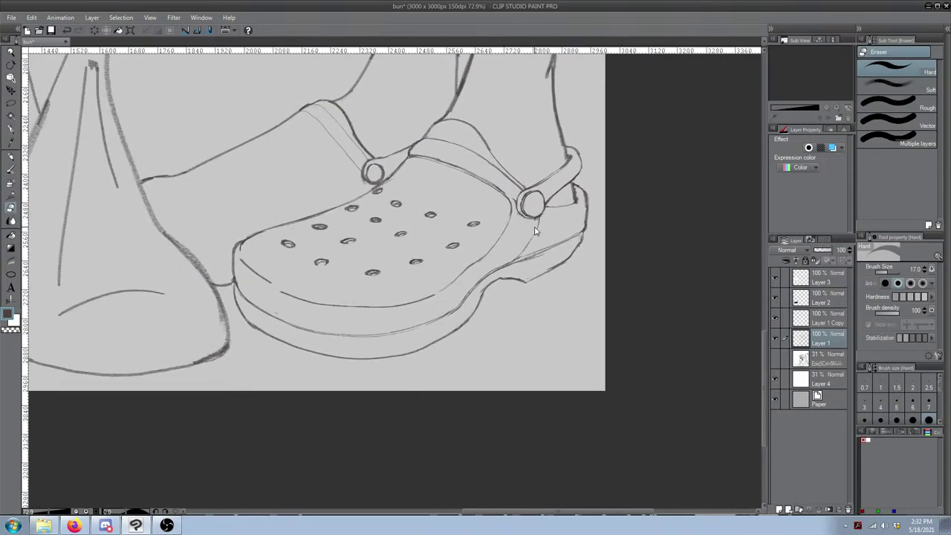
{"action": "scroll", "coordinate": [540, 223], "scroll_direction": "up", "scroll_amount": 3}
{"action": "scroll", "coordinate": [540, 226], "scroll_direction": "up", "scroll_amount": 1}
{"action": "left_click_drag", "start_coordinate": [343, 297], "coordinate": [394, 275]}
{"action": "left_click_drag", "start_coordinate": [328, 325], "coordinate": [474, 339]}
{"action": "key", "text": "b"}
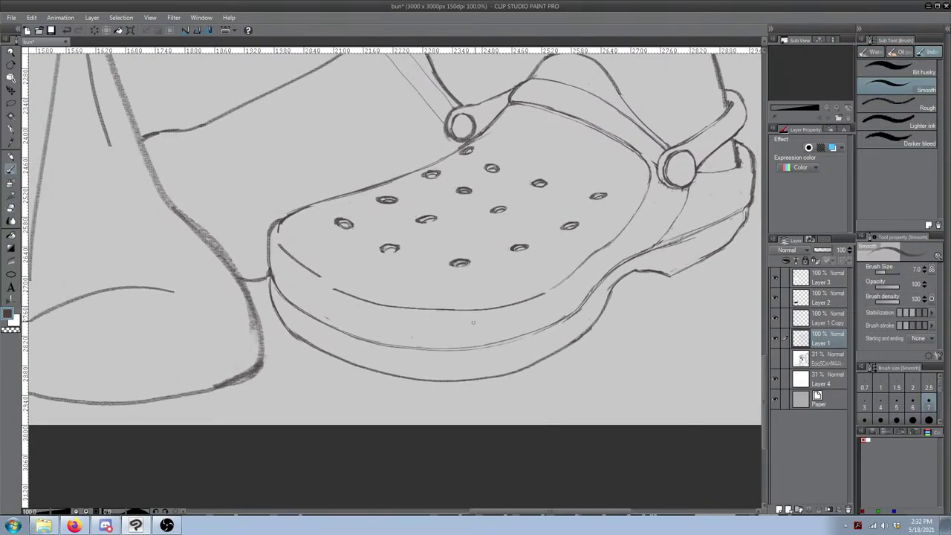
{"action": "left_click_drag", "start_coordinate": [288, 284], "coordinate": [308, 301]}
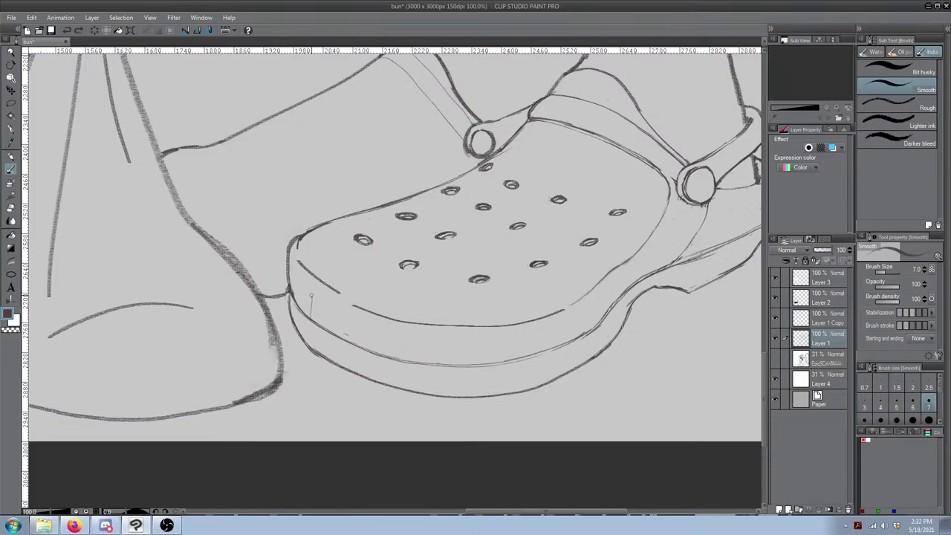
{"action": "key", "text": "ctrl+z"}
Step: Check the clog reference's vent holes and try another upright stroke on the middle of the front side band
{"action": "left_click_drag", "start_coordinate": [323, 320], "coordinate": [708, 299]}
{"action": "left_click_drag", "start_coordinate": [261, 275], "coordinate": [658, 353]}
{"action": "left_click_drag", "start_coordinate": [505, 337], "coordinate": [417, 512]}
{"action": "mouse_move", "coordinate": [489, 351]}
{"action": "left_mouse_down"}
{"action": "mouse_move", "coordinate": [473, 335]}
{"action": "mouse_move", "coordinate": [415, 355]}
{"action": "left_mouse_up"}
{"action": "mouse_move", "coordinate": [466, 307]}
{"action": "left_mouse_down"}
{"action": "mouse_move", "coordinate": [418, 307]}
{"action": "mouse_move", "coordinate": [415, 316]}
{"action": "mouse_move", "coordinate": [468, 332]}
{"action": "left_mouse_up"}
{"action": "key", "text": "ctrl+z"}
{"action": "key", "text": "ctrl+z"}
{"action": "key", "text": "ctrl+z"}
Step: Recheck the reference and try a slanted stroke on the front side band as the vent opening's side
{"action": "left_click_drag", "start_coordinate": [564, 371], "coordinate": [260, 229]}
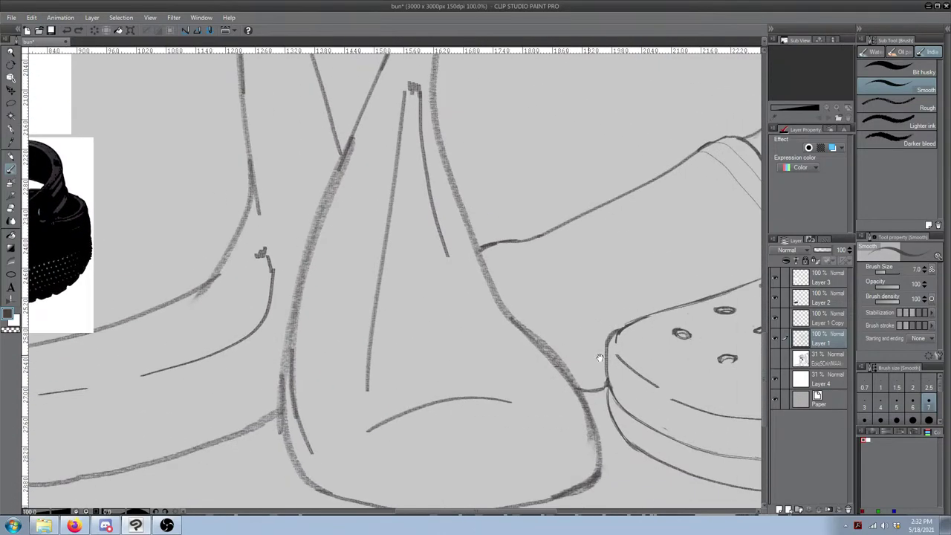
{"action": "left_click_drag", "start_coordinate": [562, 350], "coordinate": [214, 254]}
{"action": "scroll", "coordinate": [364, 228], "scroll_direction": "up", "scroll_amount": 4}
{"action": "left_click_drag", "start_coordinate": [317, 329], "coordinate": [644, 374]}
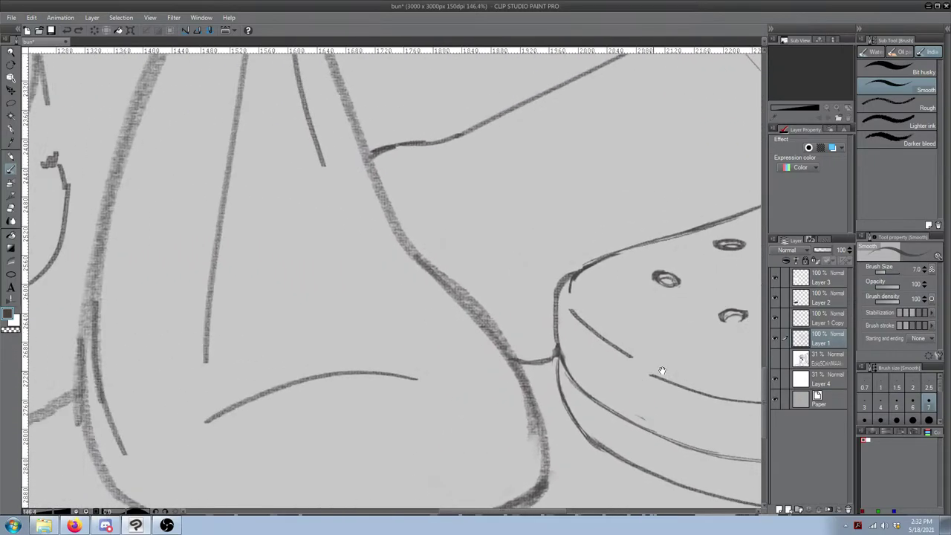
{"action": "left_click_drag", "start_coordinate": [123, 167], "coordinate": [691, 386]}
{"action": "left_click_drag", "start_coordinate": [316, 283], "coordinate": [405, 307]}
{"action": "left_click_drag", "start_coordinate": [636, 420], "coordinate": [144, 187]}
{"action": "left_click_drag", "start_coordinate": [677, 374], "coordinate": [110, 182]}
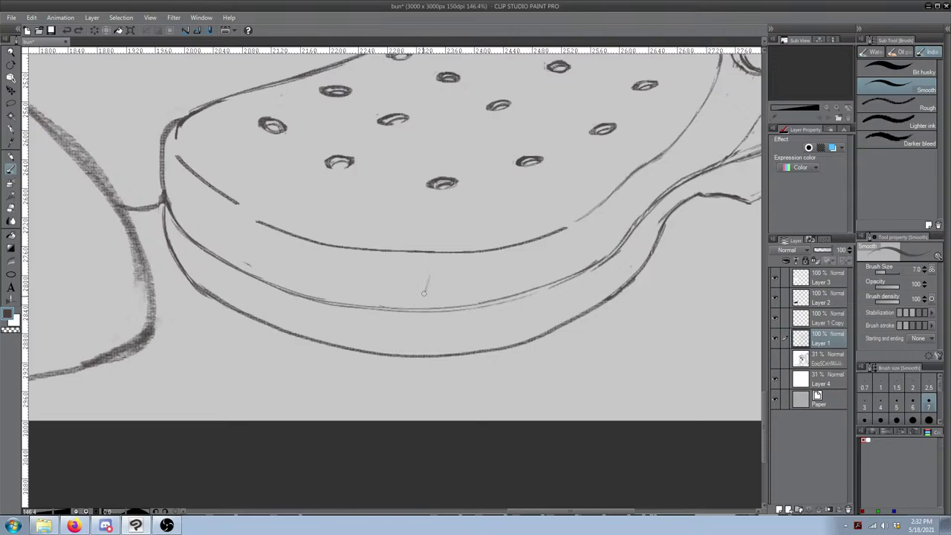
{"action": "key", "text": "ctrl+z"}
{"action": "key", "text": "ctrl+z"}
{"action": "key", "text": "ctrl+z"}
Step: Sketch the top edge and rear side of the vent opening on the front side band
{"action": "left_click_drag", "start_coordinate": [447, 269], "coordinate": [510, 261]}
{"action": "key", "text": "ctrl+z"}
{"action": "key", "text": "e"}
{"action": "left_click", "coordinate": [448, 265]}
{"action": "key", "text": "b"}
{"action": "left_click_drag", "start_coordinate": [446, 272], "coordinate": [520, 255]}
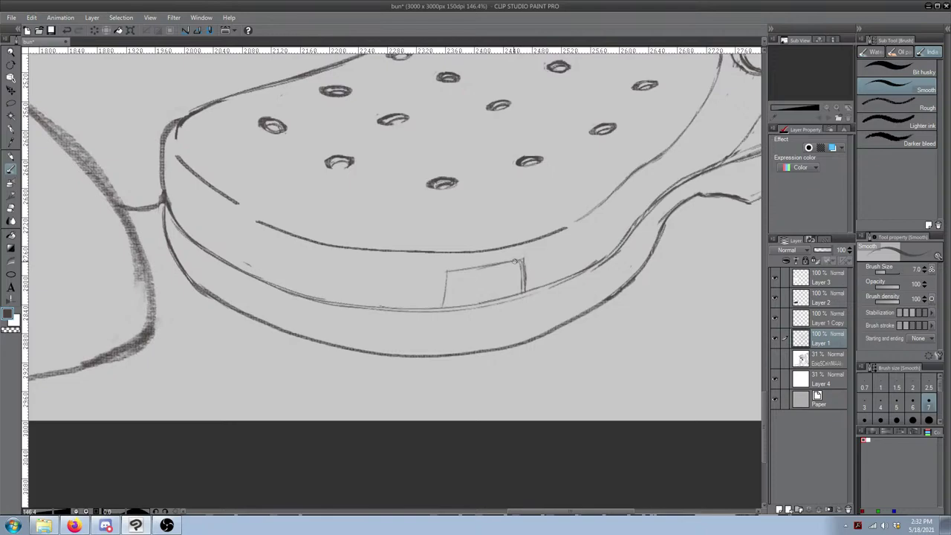
{"action": "key", "text": "e"}
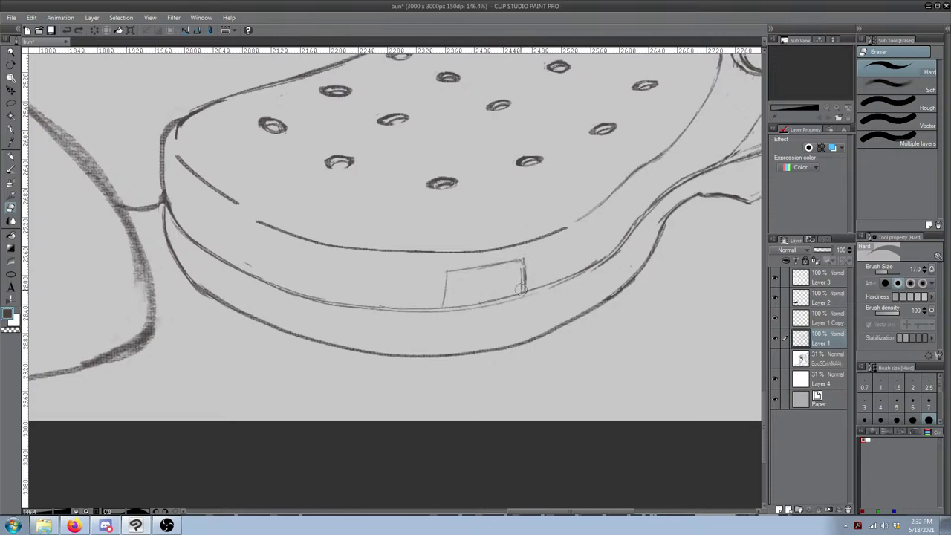
{"action": "key", "text": "p"}
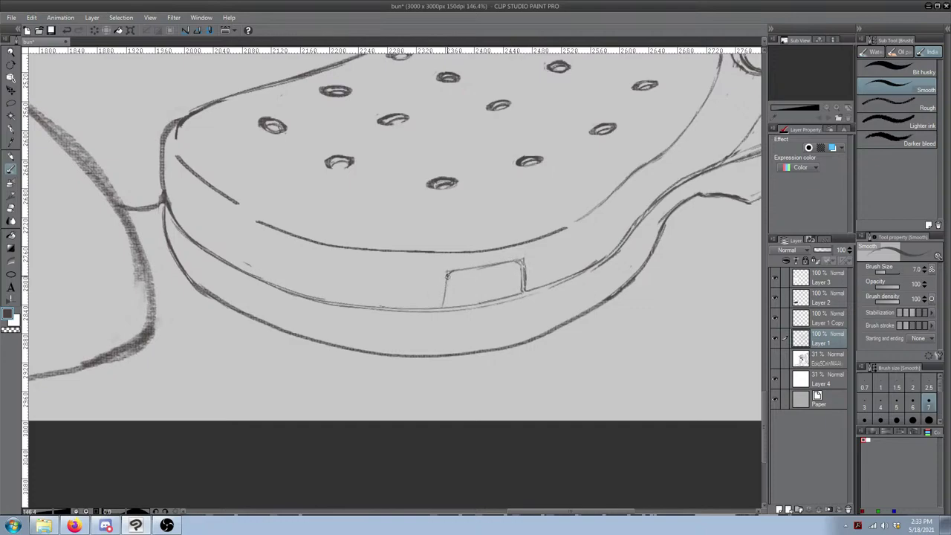
Step: Round the front vent opening's upper corners, darken its front side and erase the overshooting corner marks
{"action": "key", "text": "e"}
{"action": "left_click_drag", "start_coordinate": [443, 273], "coordinate": [449, 266]}
{"action": "key", "text": "b"}
{"action": "key", "text": "e"}
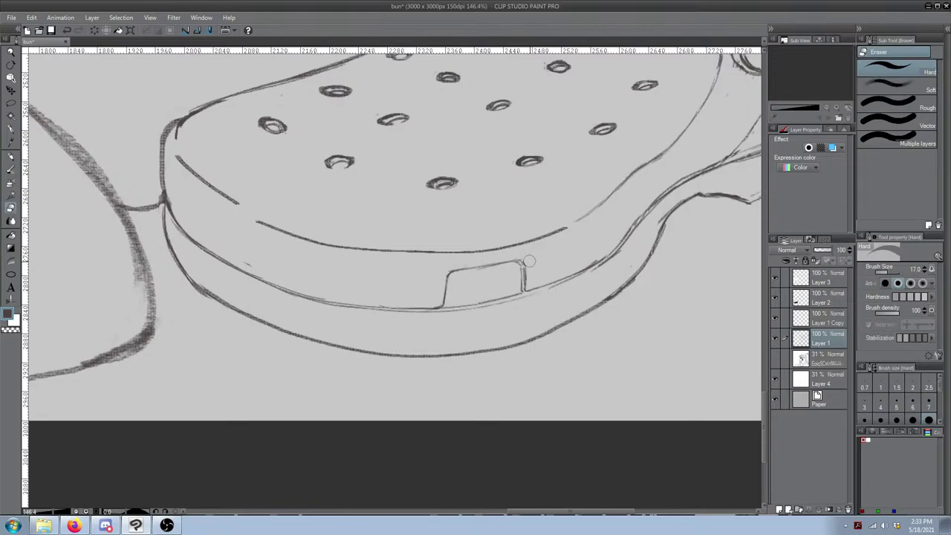
{"action": "key", "text": "p"}
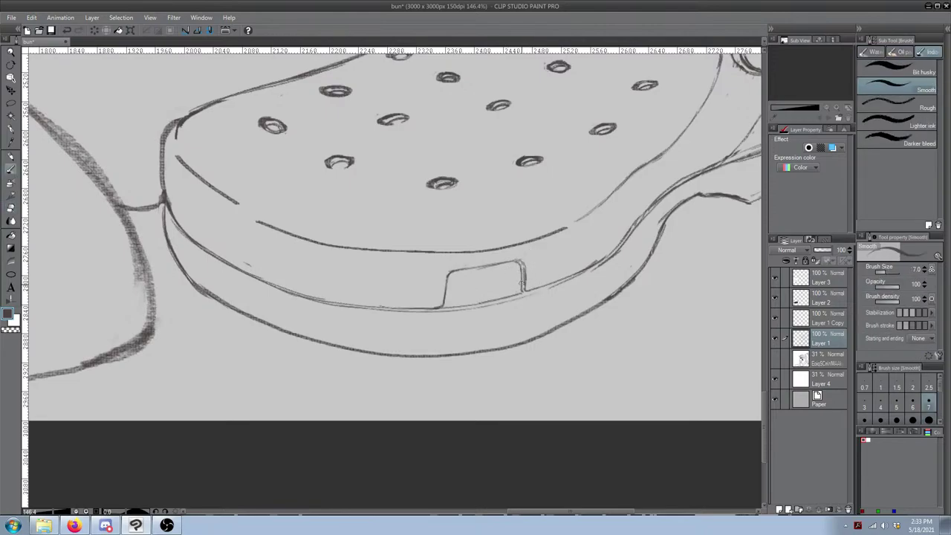
Step: Check both clog reference photos and sketch a second, narrower vent opening behind the first one
{"action": "mouse_move", "coordinate": [557, 249]}
{"action": "left_mouse_down"}
{"action": "mouse_move", "coordinate": [520, 294]}
{"action": "mouse_move", "coordinate": [370, 335]}
{"action": "mouse_move", "coordinate": [407, 297]}
{"action": "mouse_move", "coordinate": [569, 314]}
{"action": "mouse_move", "coordinate": [704, 429]}
{"action": "left_mouse_up"}
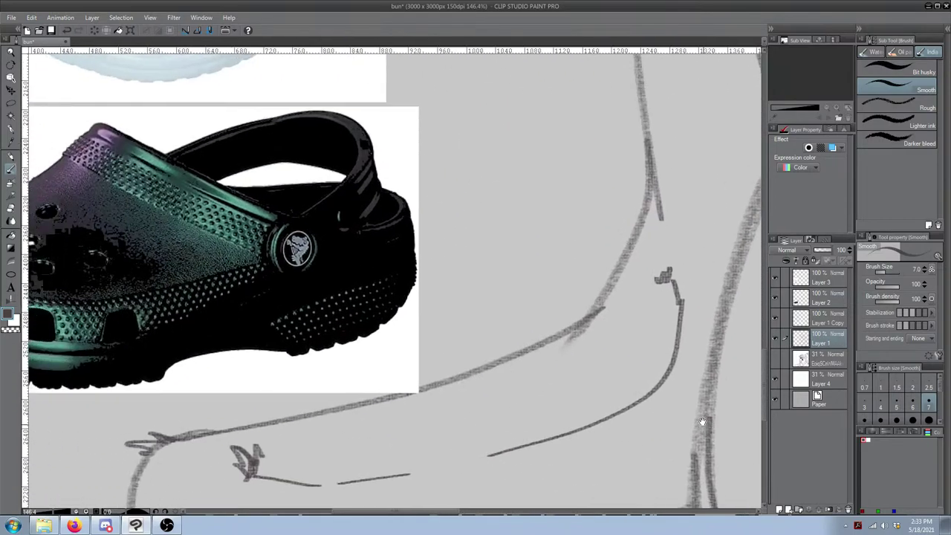
{"action": "left_click_drag", "start_coordinate": [407, 333], "coordinate": [675, 421]}
{"action": "left_click_drag", "start_coordinate": [495, 226], "coordinate": [468, 364]}
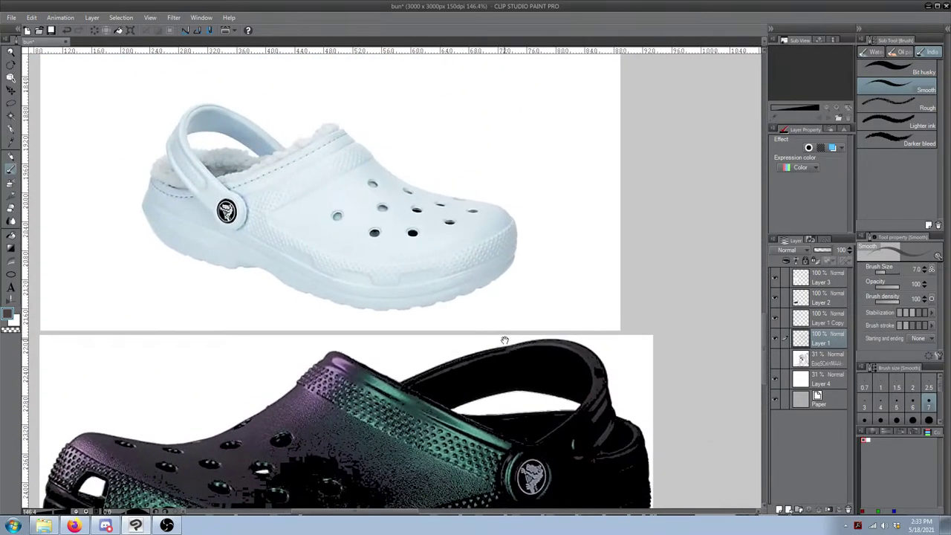
{"action": "left_click_drag", "start_coordinate": [488, 324], "coordinate": [141, 213]}
{"action": "left_click_drag", "start_coordinate": [645, 409], "coordinate": [273, 265]}
{"action": "left_click_drag", "start_coordinate": [745, 396], "coordinate": [149, 242]}
{"action": "left_click_drag", "start_coordinate": [344, 324], "coordinate": [329, 316]}
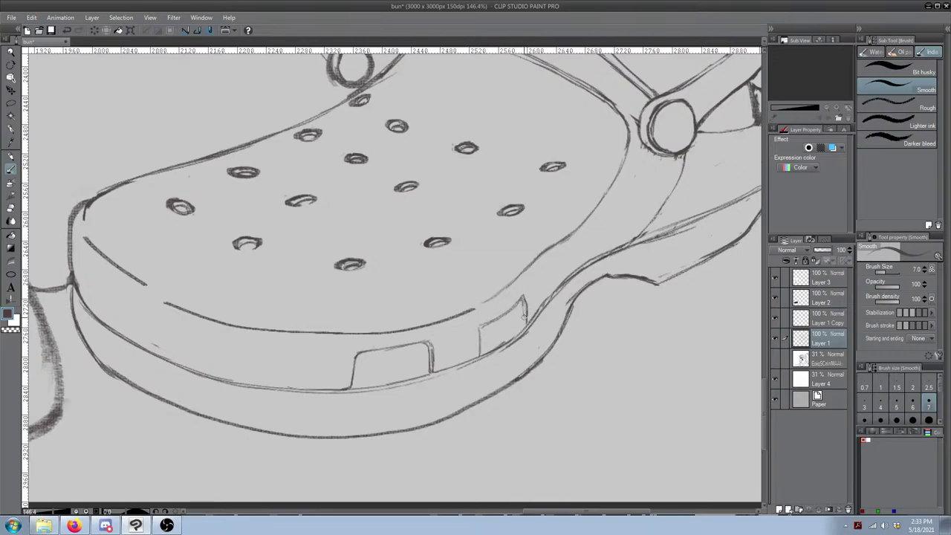
Step: Round the second vent opening's front corner, darken its outline and clean up its rear edge
{"action": "key", "text": "e"}
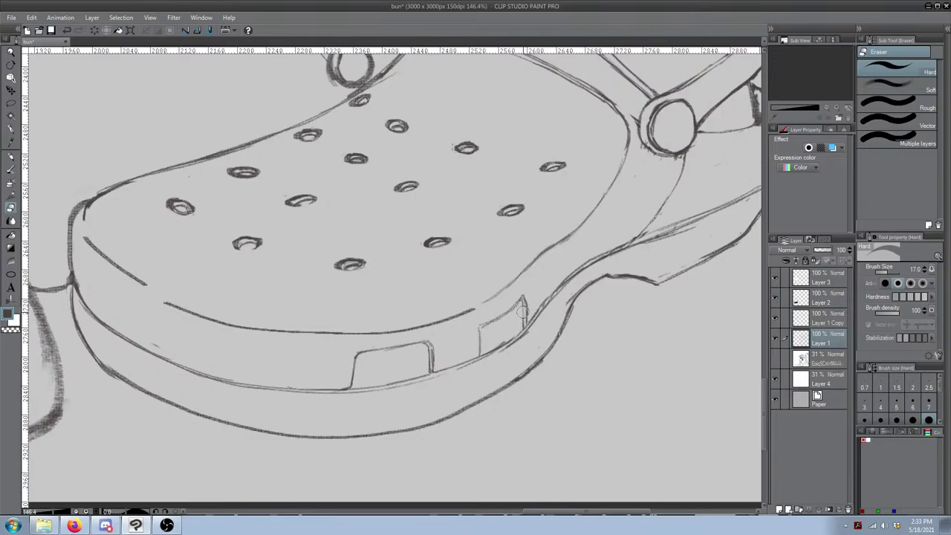
{"action": "key", "text": "b"}
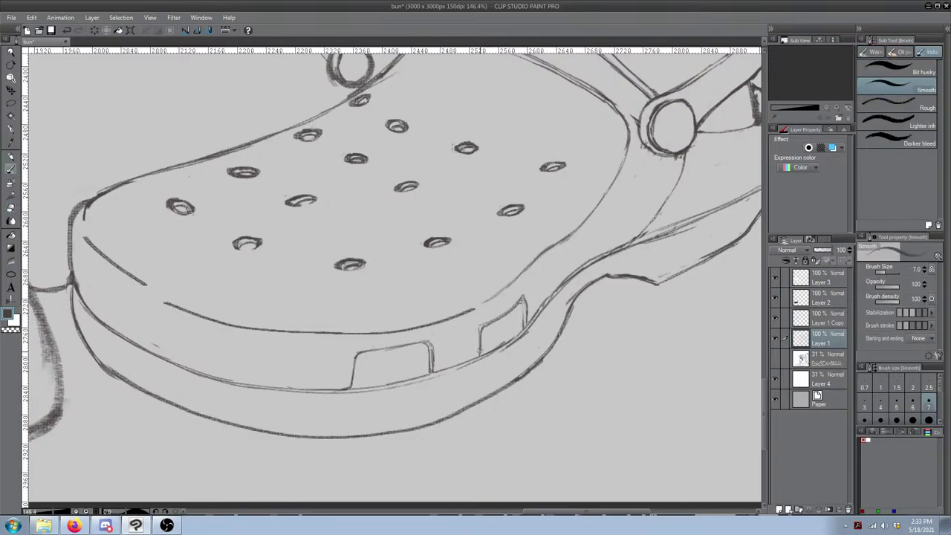
{"action": "key", "text": "e"}
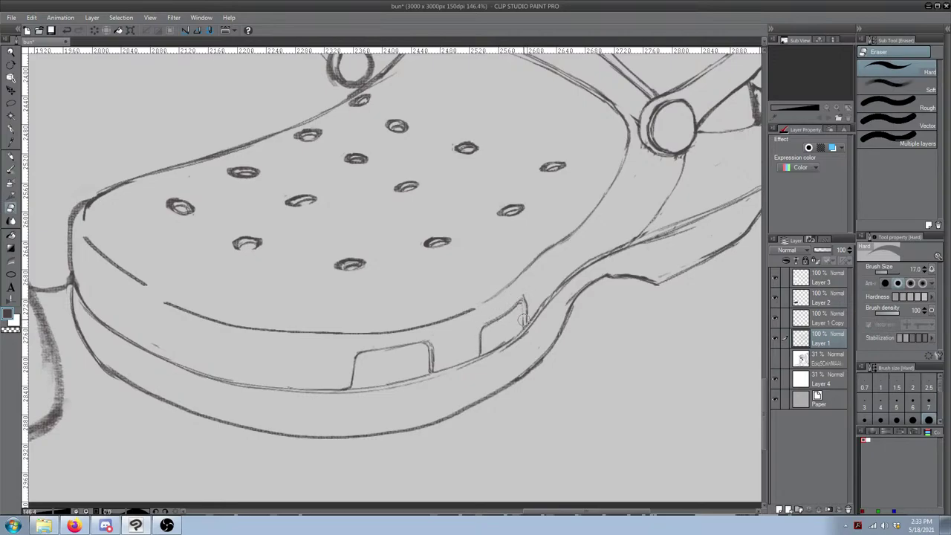
{"action": "key", "text": "b"}
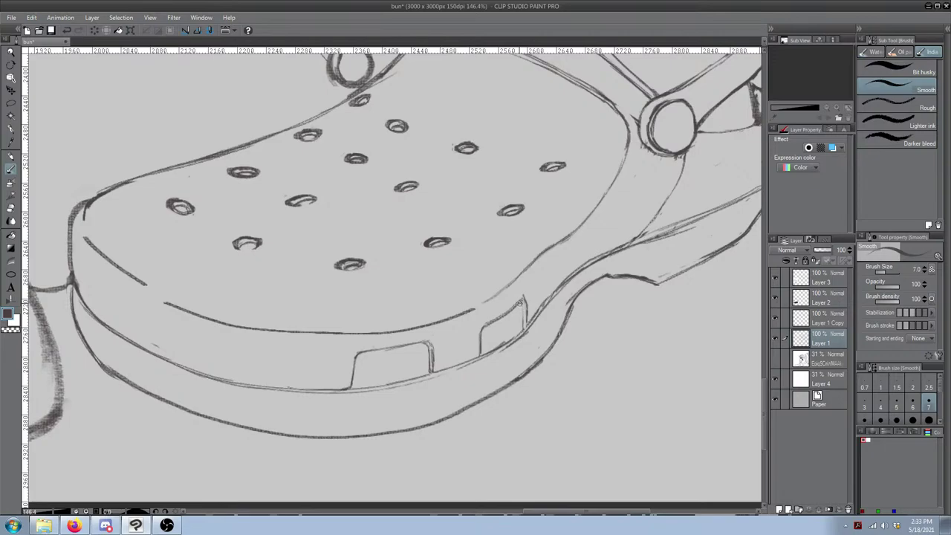
Step: Erase the loose end of the seam above the vent openings and redraw it to close the gap
{"action": "mouse_move", "coordinate": [561, 254]}
{"action": "left_mouse_down"}
{"action": "mouse_move", "coordinate": [532, 289]}
{"action": "mouse_move", "coordinate": [546, 283]}
{"action": "left_mouse_up"}
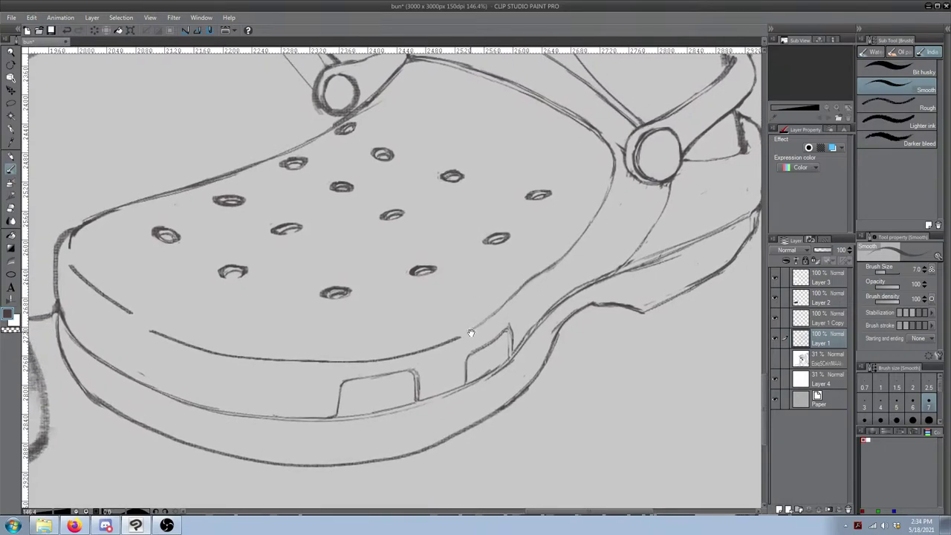
{"action": "key", "text": "e"}
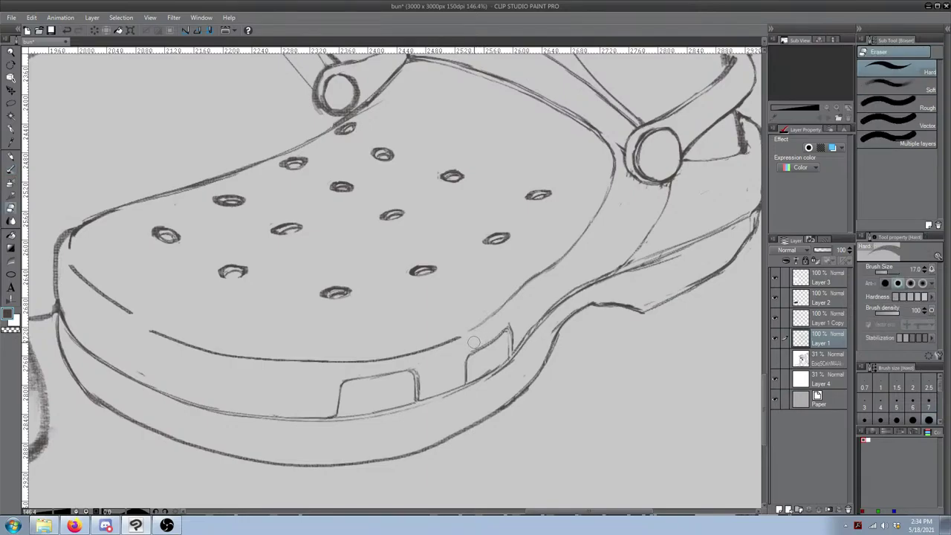
{"action": "left_click_drag", "start_coordinate": [479, 326], "coordinate": [466, 333]}
{"action": "mouse_move", "coordinate": [443, 347]}
{"action": "left_mouse_down"}
{"action": "mouse_move", "coordinate": [422, 352]}
{"action": "mouse_move", "coordinate": [460, 341]}
{"action": "left_mouse_up"}
{"action": "key", "text": "b"}
{"action": "key", "text": "ctrl+z"}
{"action": "left_click_drag", "start_coordinate": [395, 356], "coordinate": [473, 333]}
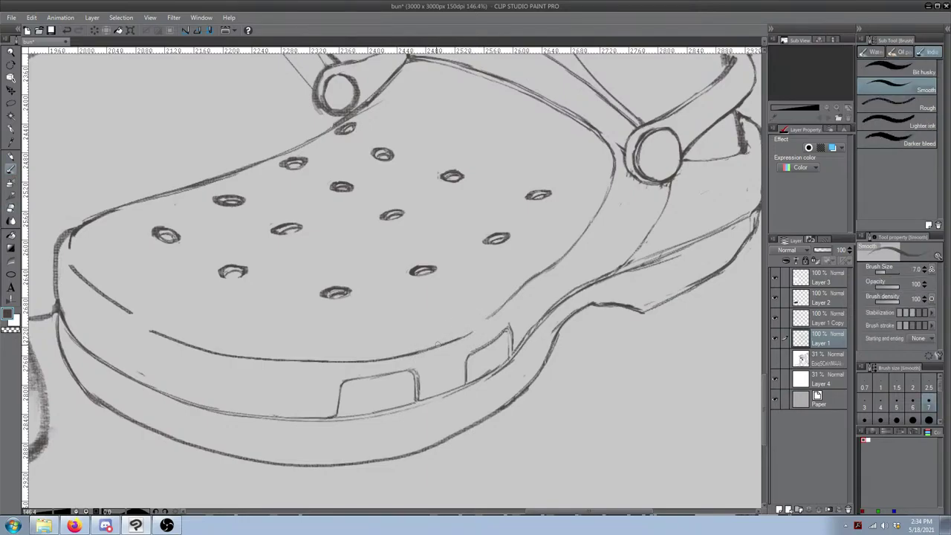
Step: Extend the upper seam line past the second vent opening and erase the doubled strokes along it
{"action": "mouse_move", "coordinate": [381, 360]}
{"action": "left_mouse_down"}
{"action": "mouse_move", "coordinate": [470, 335]}
{"action": "mouse_move", "coordinate": [523, 301]}
{"action": "left_mouse_up"}
{"action": "key", "text": "ctrl+z"}
{"action": "left_click_drag", "start_coordinate": [462, 338], "coordinate": [523, 286]}
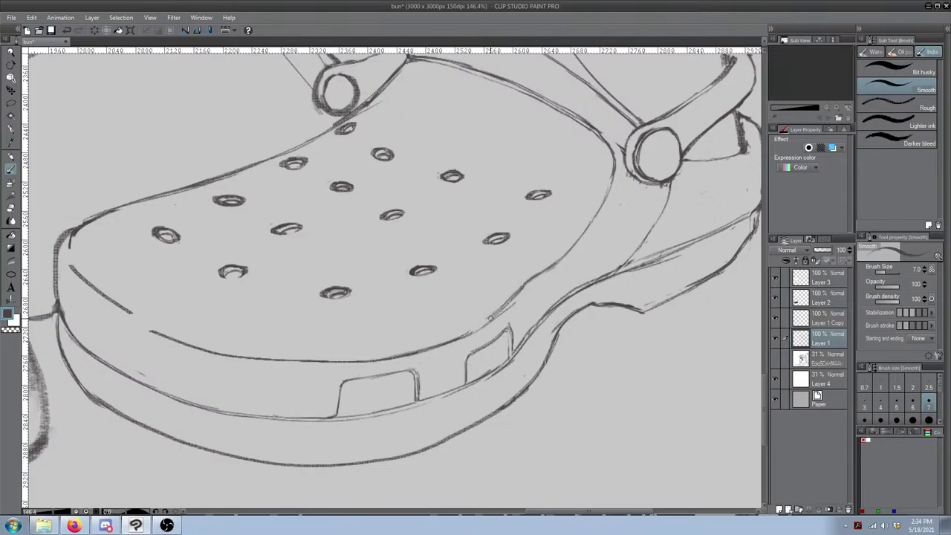
{"action": "key", "text": "e"}
{"action": "left_click_drag", "start_coordinate": [479, 324], "coordinate": [525, 280]}
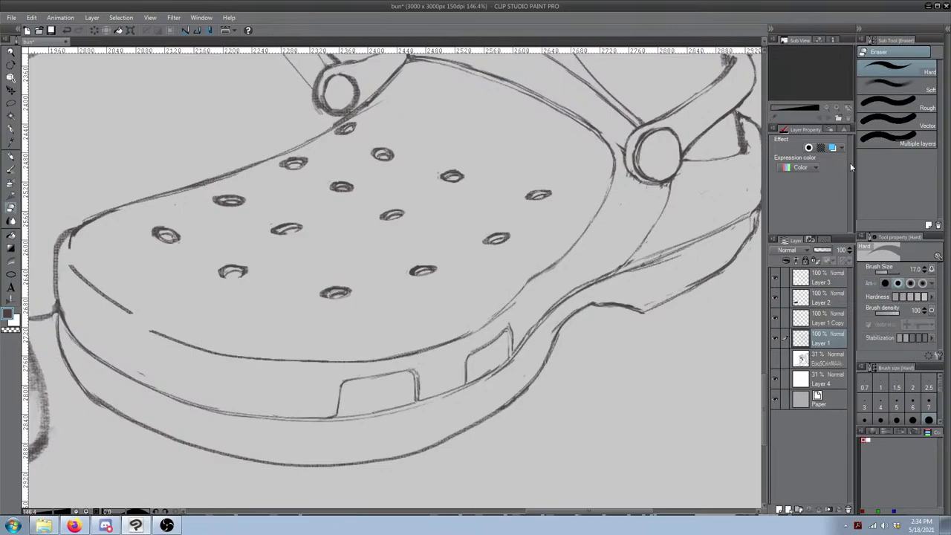
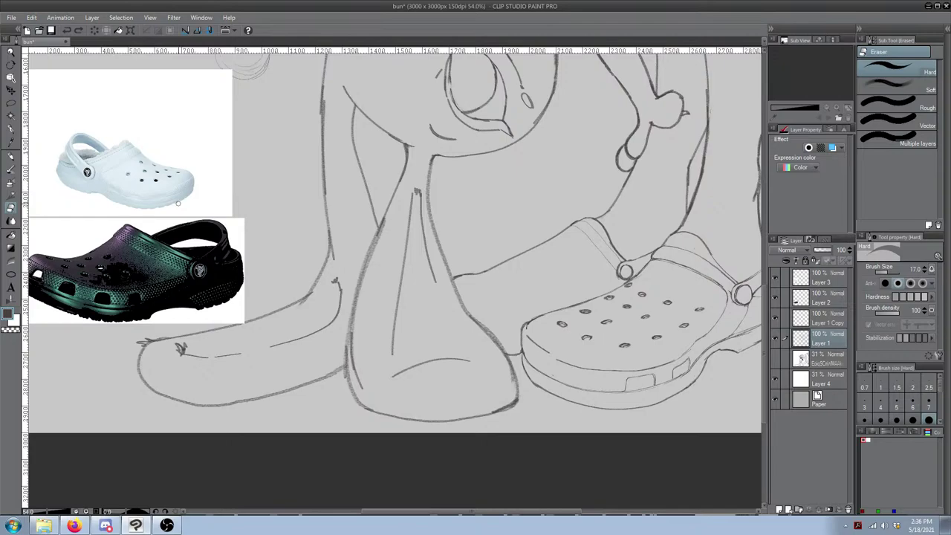
Step: Sketch a third, smaller vent opening on the side band behind the second one, undoing unsatisfactory strokes
{"action": "scroll", "coordinate": [559, 281], "scroll_direction": "up", "scroll_amount": 4}
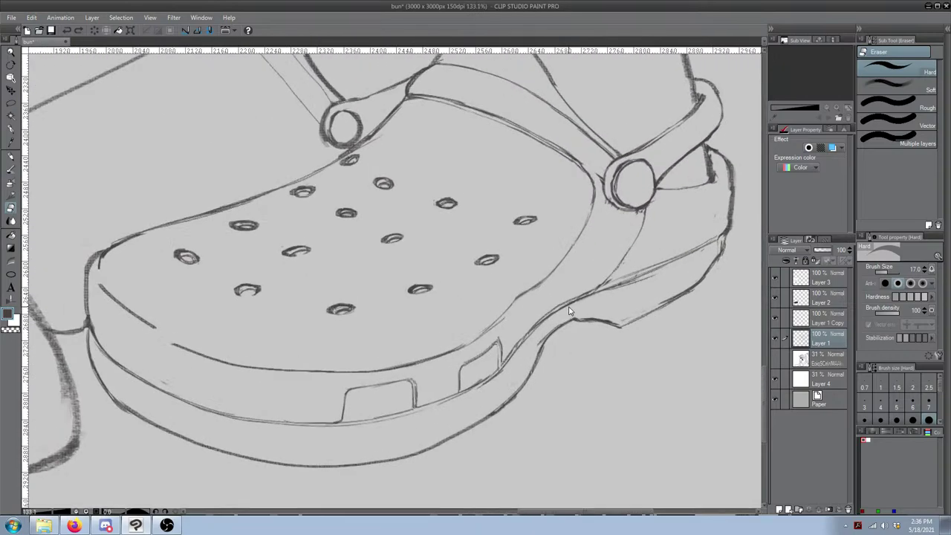
{"action": "scroll", "coordinate": [569, 311], "scroll_direction": "up", "scroll_amount": 2}
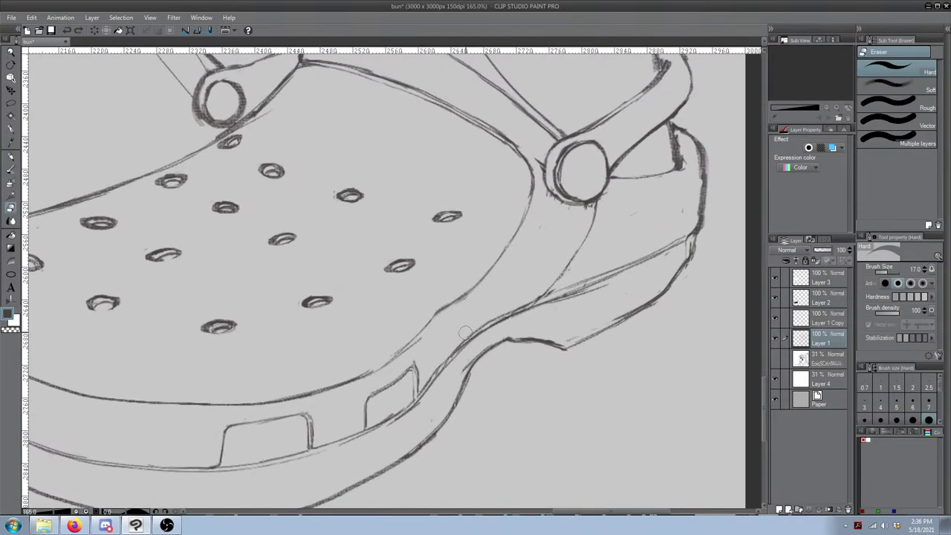
{"action": "key", "text": "b"}
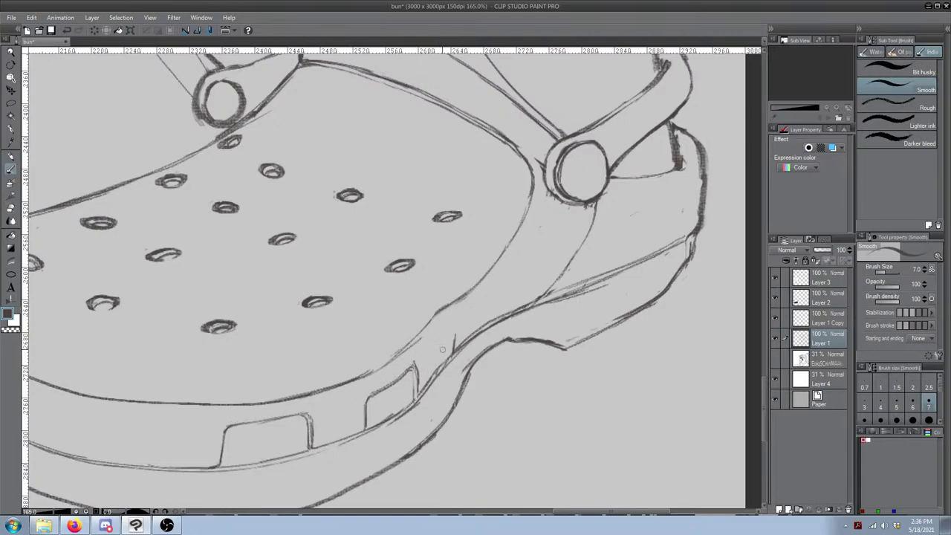
{"action": "key", "text": "e"}
{"action": "key", "text": "b"}
{"action": "mouse_move", "coordinate": [453, 334]}
{"action": "left_mouse_down"}
{"action": "mouse_move", "coordinate": [497, 292]}
{"action": "mouse_move", "coordinate": [494, 317]}
{"action": "mouse_move", "coordinate": [495, 299]}
{"action": "left_mouse_up"}
{"action": "key", "text": "ctrl+z"}
{"action": "key", "text": "ctrl+z"}
{"action": "key", "text": "ctrl+z"}
{"action": "key", "text": "ctrl+z"}
{"action": "key", "text": "e"}
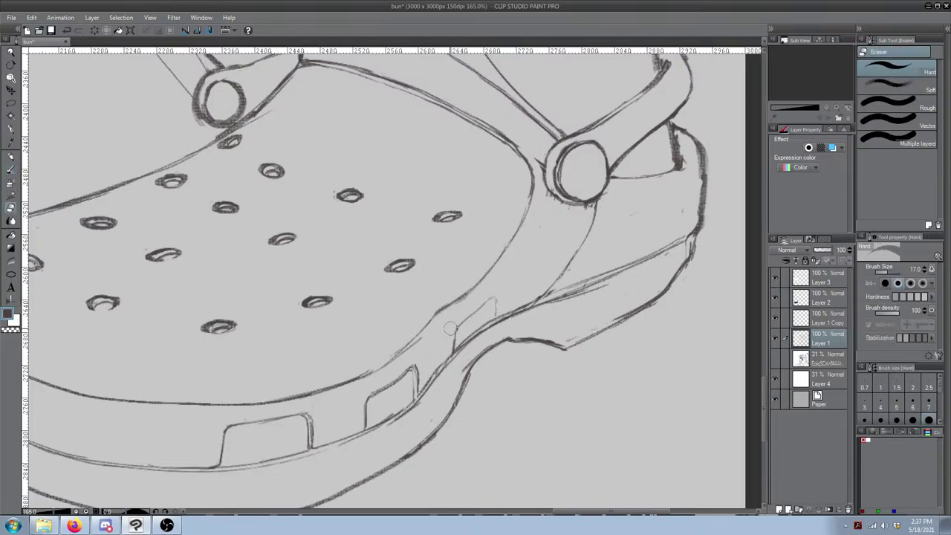
{"action": "mouse_move", "coordinate": [455, 324]}
{"action": "left_mouse_down"}
{"action": "mouse_move", "coordinate": [482, 335]}
{"action": "mouse_move", "coordinate": [647, 275]}
{"action": "mouse_move", "coordinate": [618, 155]}
{"action": "mouse_move", "coordinate": [469, 360]}
{"action": "mouse_move", "coordinate": [350, 255]}
{"action": "mouse_move", "coordinate": [254, 282]}
{"action": "mouse_move", "coordinate": [252, 296]}
{"action": "left_mouse_up"}
Step: Refine the third vent opening's outline and erase the stray marks around its rear corner
{"action": "key", "text": "b"}
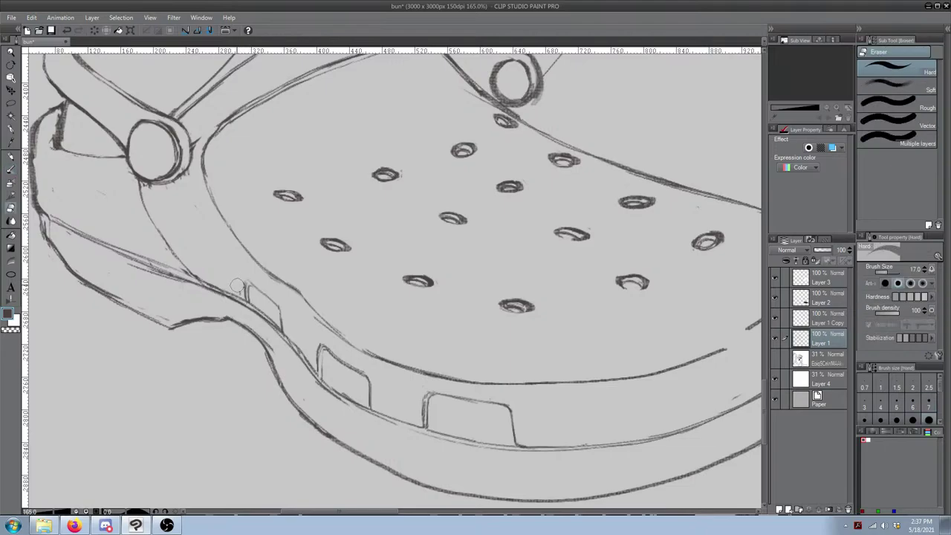
{"action": "key", "text": "e"}
{"action": "key", "text": "b"}
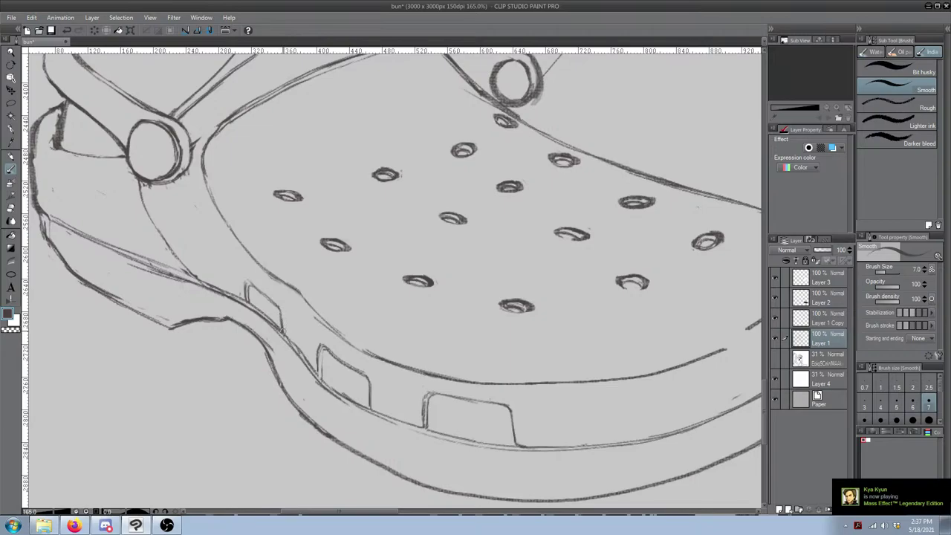
{"action": "key", "text": "e"}
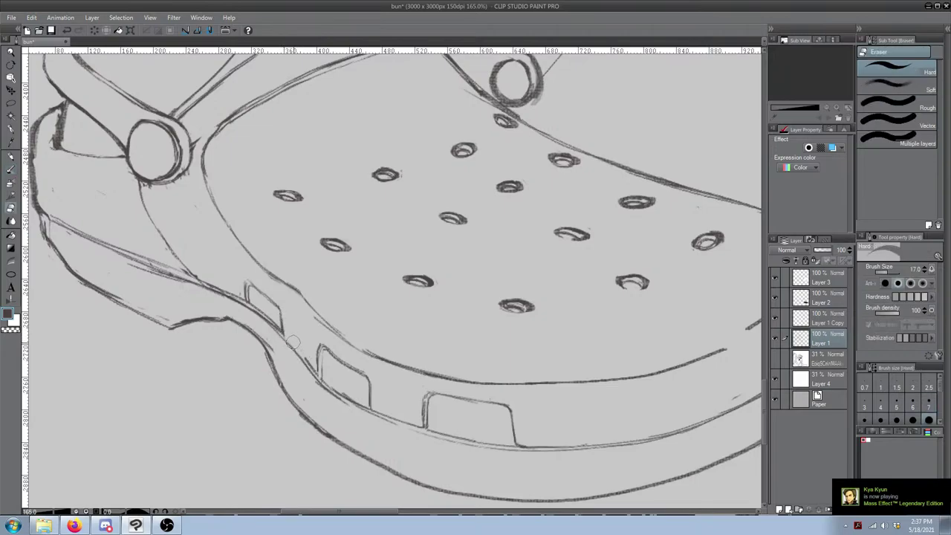
Step: Erase and redraw the sole seam between the second and third vent openings as one cleaner line
{"action": "key", "text": "b"}
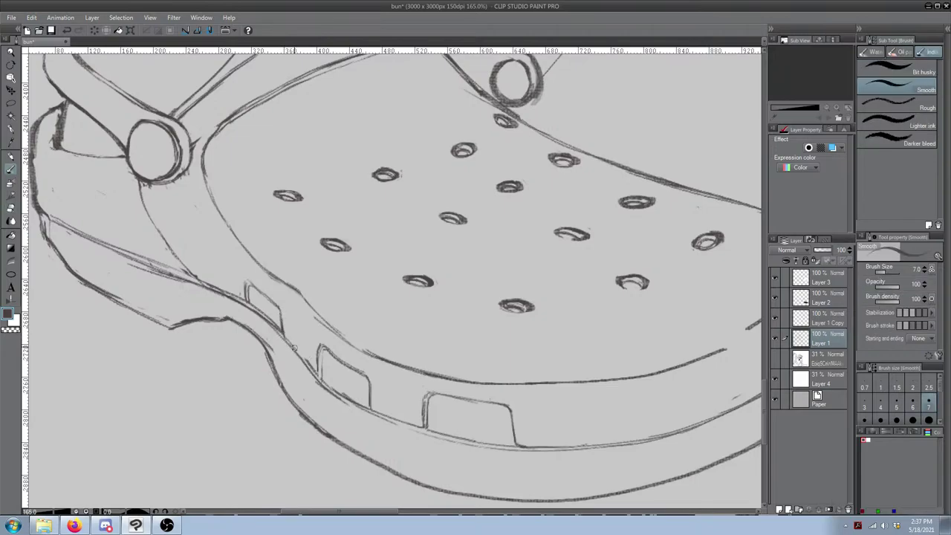
{"action": "key", "text": "e"}
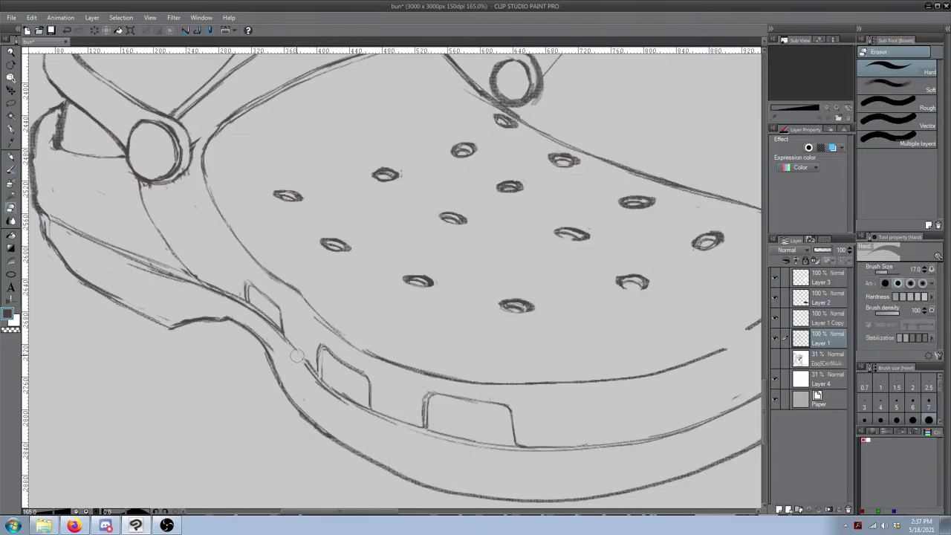
{"action": "key", "text": "b"}
{"action": "key", "text": "e"}
{"action": "key", "text": "b"}
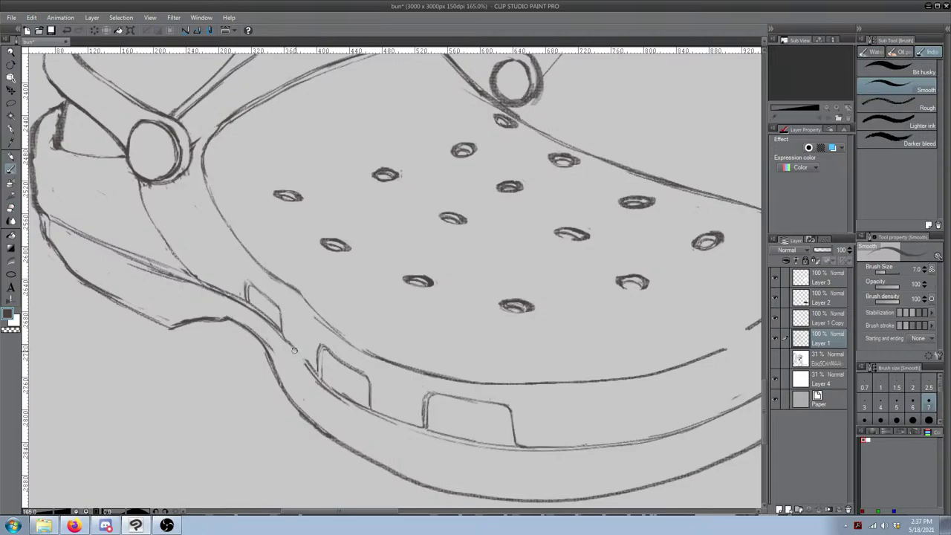
{"action": "key", "text": "e"}
{"action": "key", "text": "b"}
{"action": "key", "text": "e"}
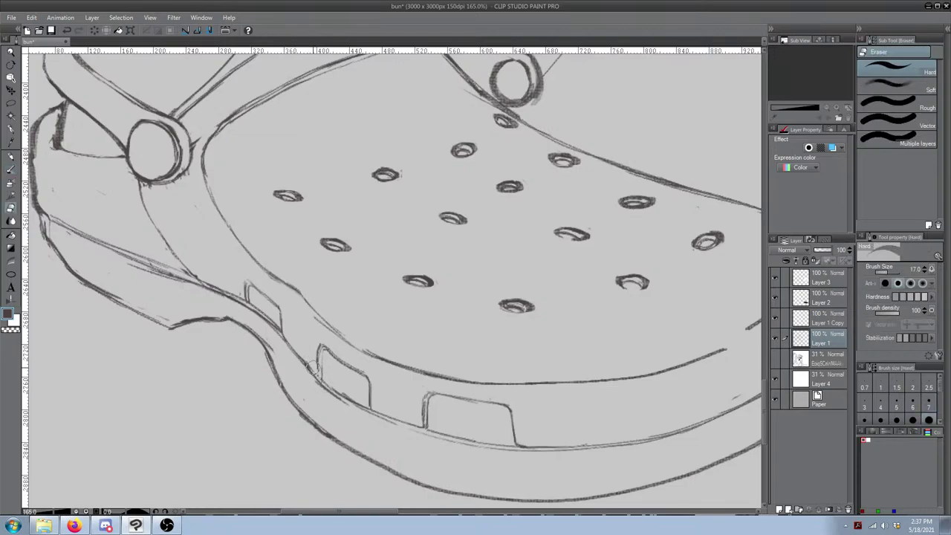
{"action": "key", "text": "b"}
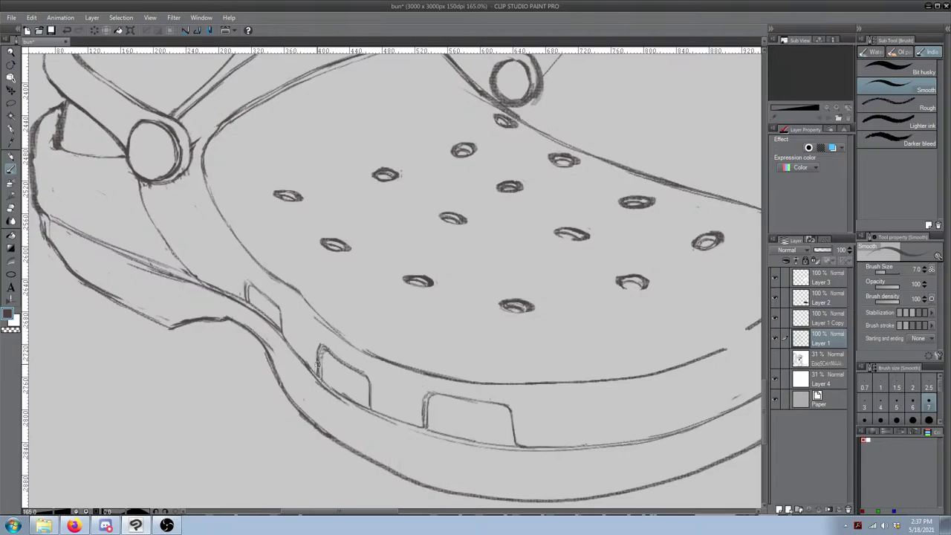
Step: Sketch a fourth vent opening on the side band between the first opening and the toe, redoing its strokes
{"action": "left_click_drag", "start_coordinate": [414, 433], "coordinate": [366, 387]}
{"action": "left_click_drag", "start_coordinate": [197, 241], "coordinate": [219, 267]}
{"action": "mouse_move", "coordinate": [458, 399]}
{"action": "left_mouse_down"}
{"action": "mouse_move", "coordinate": [386, 350]}
{"action": "mouse_move", "coordinate": [339, 364]}
{"action": "left_mouse_up"}
{"action": "left_click_drag", "start_coordinate": [527, 365], "coordinate": [437, 378]}
{"action": "left_click_drag", "start_coordinate": [518, 308], "coordinate": [543, 297]}
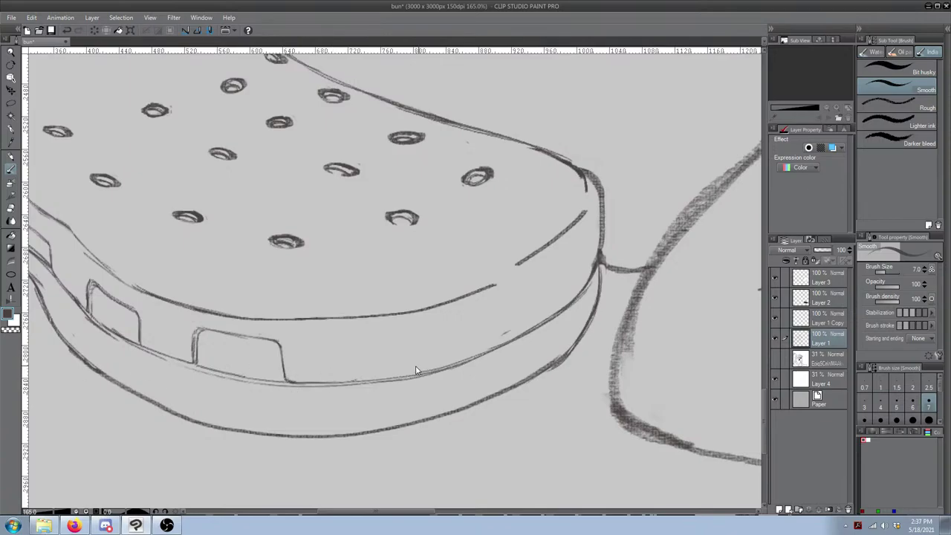
{"action": "scroll", "coordinate": [416, 369], "scroll_direction": "down", "scroll_amount": 4}
{"action": "scroll", "coordinate": [520, 354], "scroll_direction": "up", "scroll_amount": 3}
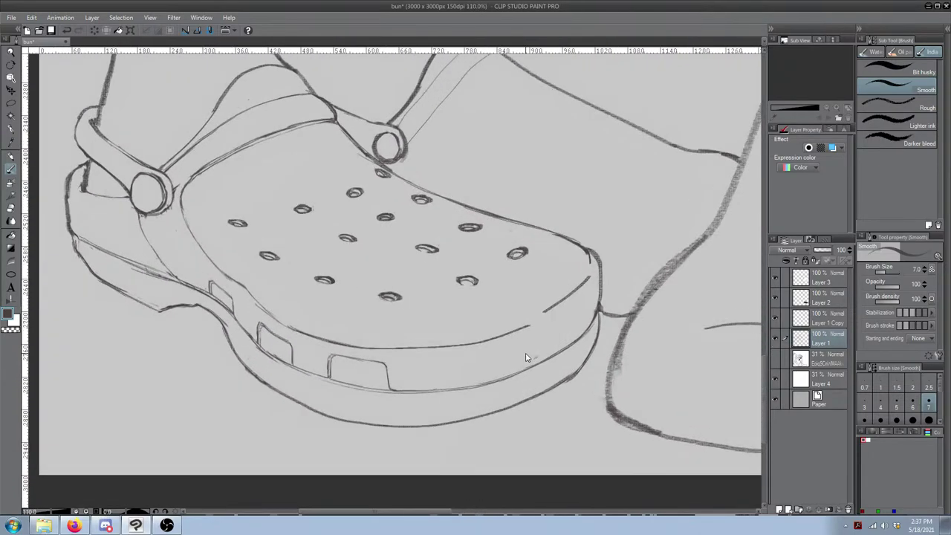
{"action": "left_click_drag", "start_coordinate": [520, 354], "coordinate": [461, 359]}
{"action": "left_click_drag", "start_coordinate": [339, 327], "coordinate": [343, 321]}
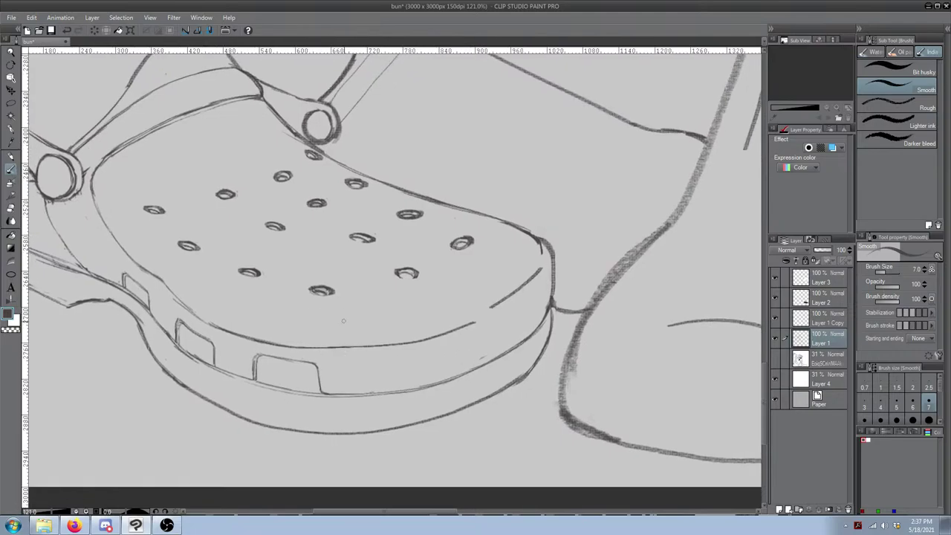
{"action": "mouse_move", "coordinate": [326, 377]}
{"action": "left_mouse_down"}
{"action": "mouse_move", "coordinate": [369, 374]}
{"action": "mouse_move", "coordinate": [359, 382]}
{"action": "mouse_move", "coordinate": [454, 321]}
{"action": "mouse_move", "coordinate": [452, 337]}
{"action": "mouse_move", "coordinate": [352, 346]}
{"action": "left_mouse_up"}
{"action": "key", "text": "ctrl+z"}
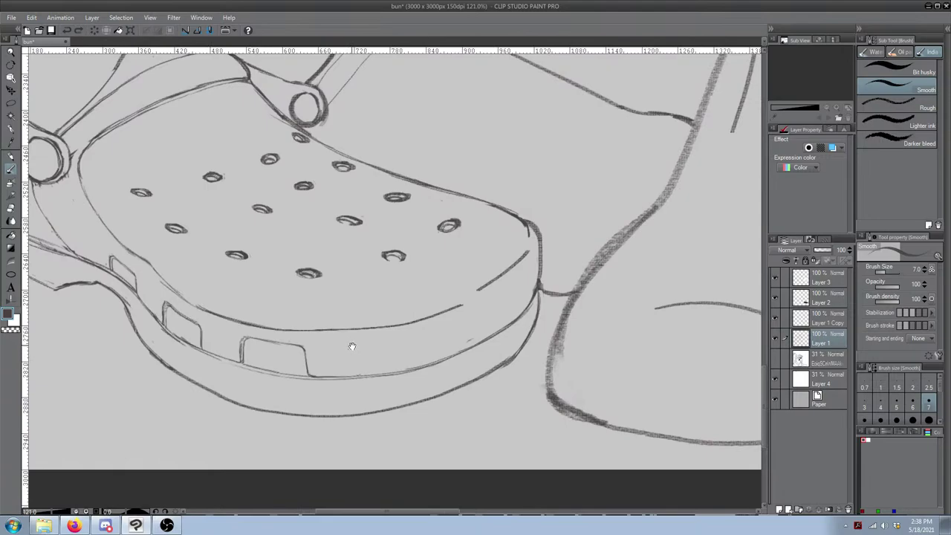
{"action": "mouse_move", "coordinate": [407, 363]}
{"action": "left_mouse_down"}
{"action": "mouse_move", "coordinate": [390, 344]}
{"action": "mouse_move", "coordinate": [427, 326]}
{"action": "mouse_move", "coordinate": [361, 363]}
{"action": "mouse_move", "coordinate": [423, 324]}
{"action": "mouse_move", "coordinate": [437, 359]}
{"action": "left_mouse_up"}
{"action": "key", "text": "ctrl+z"}
{"action": "mouse_move", "coordinate": [349, 380]}
{"action": "left_mouse_down"}
{"action": "mouse_move", "coordinate": [350, 352]}
{"action": "mouse_move", "coordinate": [403, 333]}
{"action": "mouse_move", "coordinate": [411, 369]}
{"action": "left_mouse_up"}
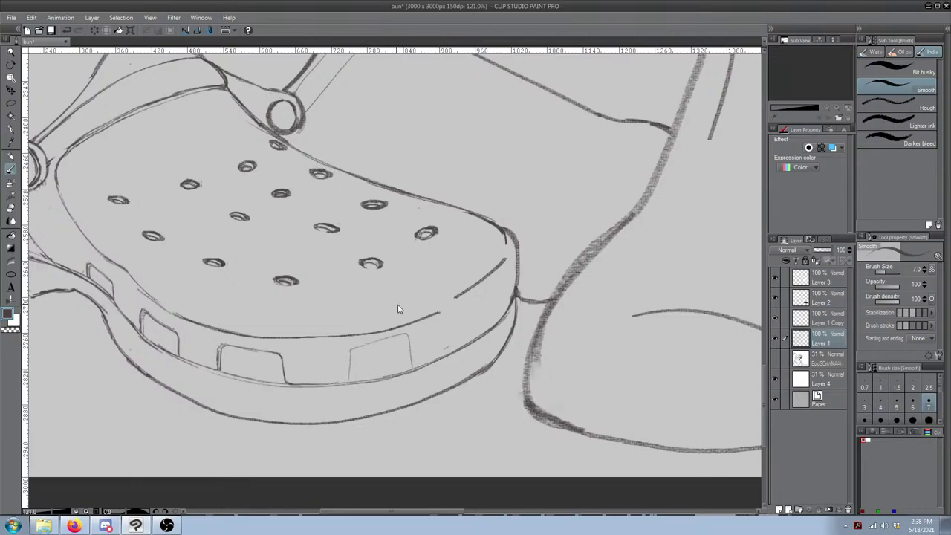
Step: Redraw the fourth vent opening on the side band between the first opening and the toe, undoing unsatisfactory strokes
{"action": "scroll", "coordinate": [399, 310], "scroll_direction": "down", "scroll_amount": 4}
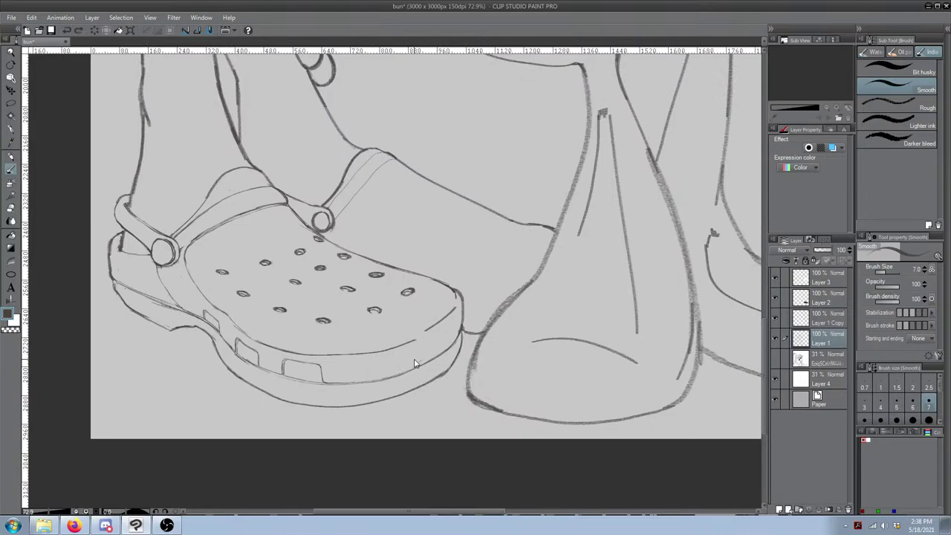
{"action": "scroll", "coordinate": [386, 364], "scroll_direction": "up", "scroll_amount": 4}
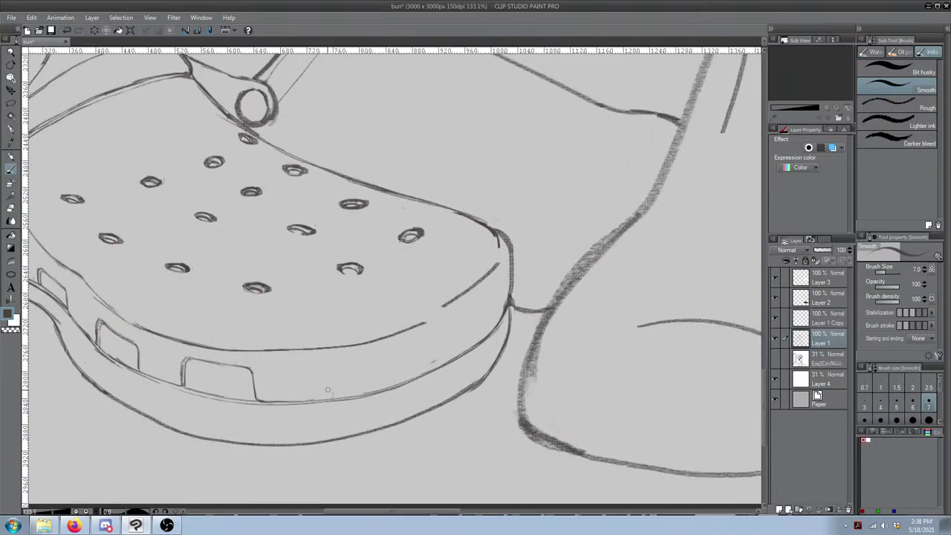
{"action": "left_click_drag", "start_coordinate": [321, 400], "coordinate": [322, 378]}
{"action": "key", "text": "ctrl+z"}
{"action": "left_click_drag", "start_coordinate": [233, 365], "coordinate": [388, 354]}
{"action": "key", "text": "ctrl+z"}
{"action": "left_click_drag", "start_coordinate": [323, 369], "coordinate": [384, 350]}
{"action": "key", "text": "ctrl+z"}
{"action": "key", "text": "ctrl+z"}
{"action": "mouse_move", "coordinate": [324, 367]}
{"action": "left_mouse_down"}
{"action": "mouse_move", "coordinate": [392, 351]}
{"action": "mouse_move", "coordinate": [395, 364]}
{"action": "left_mouse_up"}
{"action": "key", "text": "ctrl+z"}
{"action": "left_click_drag", "start_coordinate": [327, 368], "coordinate": [390, 356]}
{"action": "key", "text": "ctrl+z"}
Step: Refine the fourth vent opening's toe-side edge and clean up its upper corner
{"action": "key", "text": "e"}
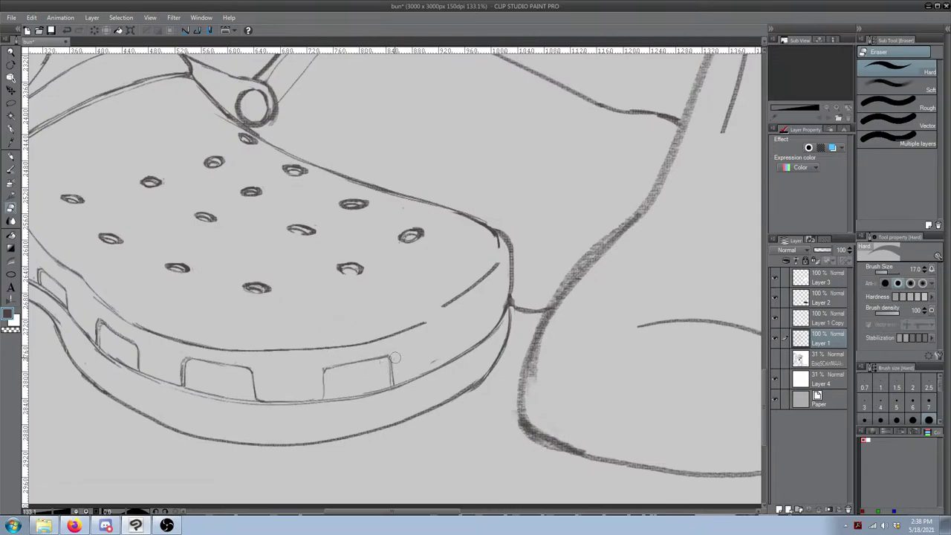
{"action": "key", "text": "b"}
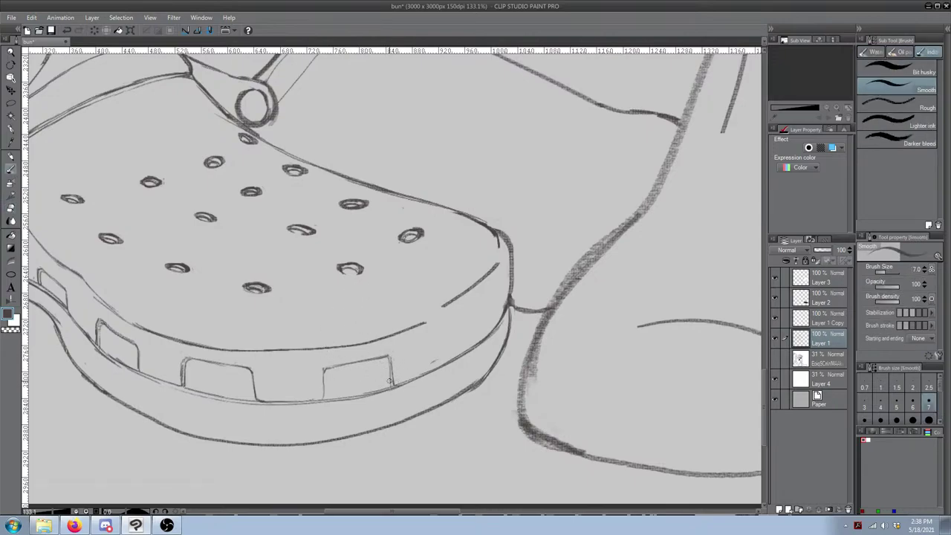
{"action": "key", "text": "ctrl+z"}
{"action": "mouse_move", "coordinate": [388, 361]}
{"action": "left_mouse_down"}
{"action": "mouse_move", "coordinate": [392, 384]}
{"action": "mouse_move", "coordinate": [387, 357]}
{"action": "left_mouse_up"}
{"action": "key", "text": "ctrl+z"}
{"action": "key", "text": "ctrl+z"}
Step: Darken the fourth opening's rear edge and join it with a rounded corner to the sole seam from the first opening
{"action": "left_click_drag", "start_coordinate": [290, 402], "coordinate": [319, 399]}
{"action": "key", "text": "ctrl+z"}
{"action": "key", "text": "ctrl+z"}
{"action": "key", "text": "ctrl+z"}
{"action": "key", "text": "ctrl+z"}
{"action": "mouse_move", "coordinate": [325, 375]}
{"action": "left_mouse_down"}
{"action": "mouse_move", "coordinate": [324, 388]}
{"action": "mouse_move", "coordinate": [321, 378]}
{"action": "left_mouse_up"}
{"action": "key", "text": "e"}
{"action": "key", "text": "b"}
{"action": "key", "text": "e"}
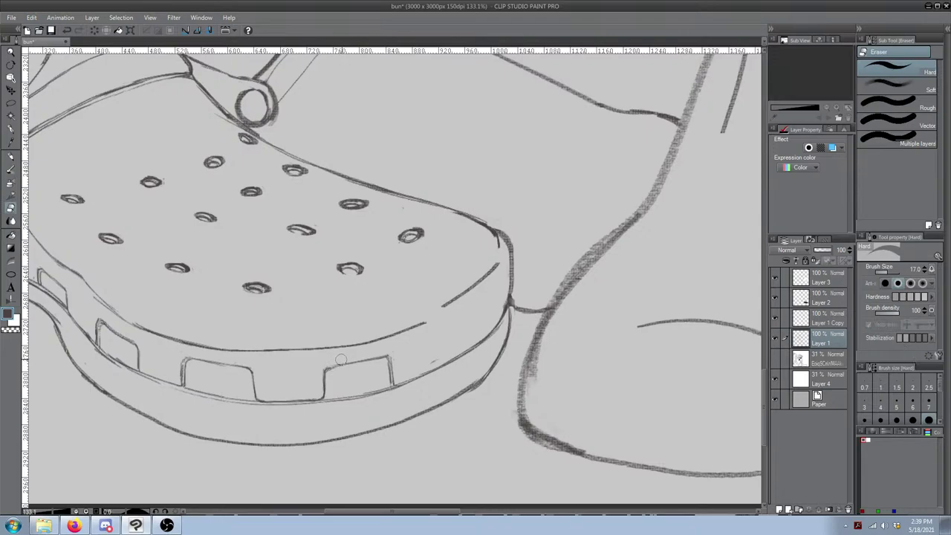
Step: Redo the top edge of the fourth vent opening as a lighter, cleaner line
{"action": "key", "text": "p"}
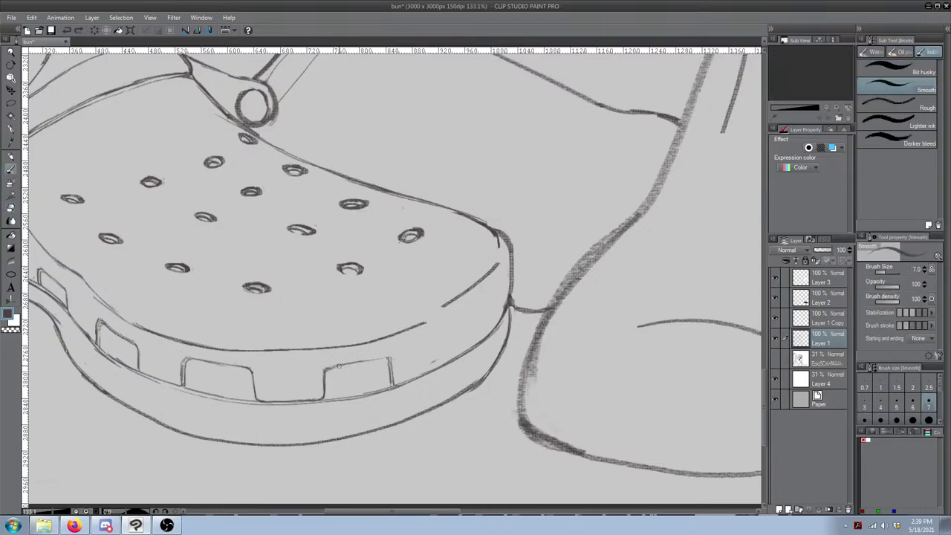
{"action": "left_click_drag", "start_coordinate": [327, 366], "coordinate": [383, 357]}
{"action": "key", "text": "ctrl+z"}
{"action": "left_click_drag", "start_coordinate": [325, 367], "coordinate": [370, 360]}
{"action": "key", "text": "ctrl+z"}
{"action": "key", "text": "e"}
{"action": "key", "text": "b"}
{"action": "key", "text": "ctrl+z"}
{"action": "left_click", "coordinate": [138, 526]}
{"action": "left_click", "coordinate": [140, 528]}
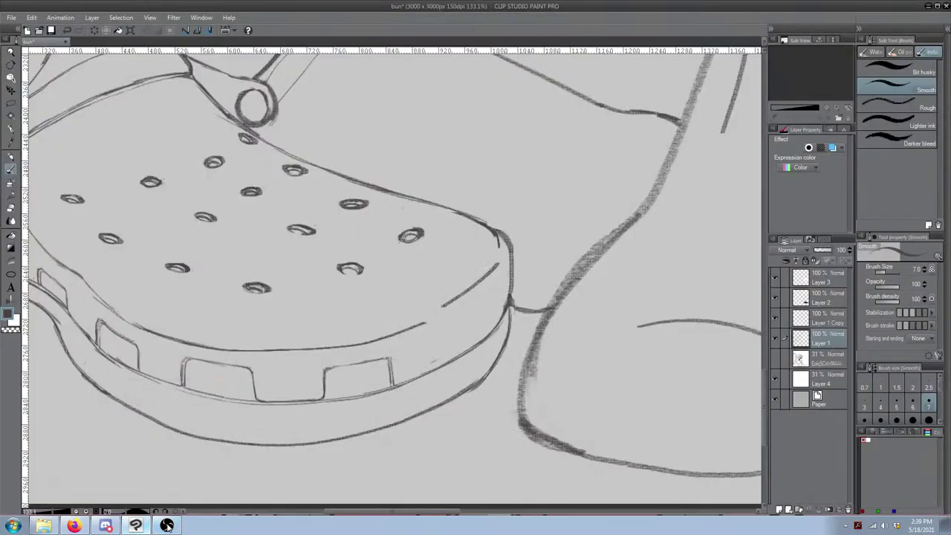
{"action": "left_click", "coordinate": [169, 526]}
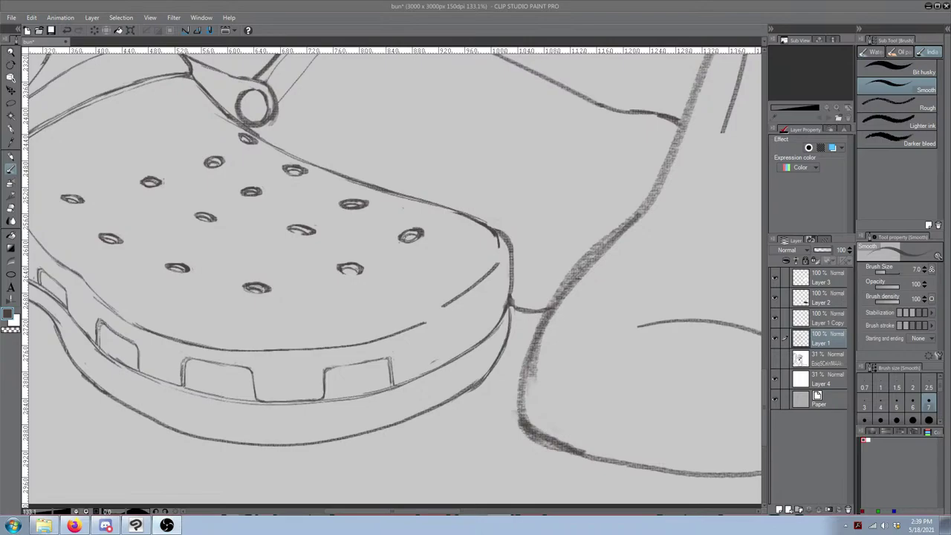
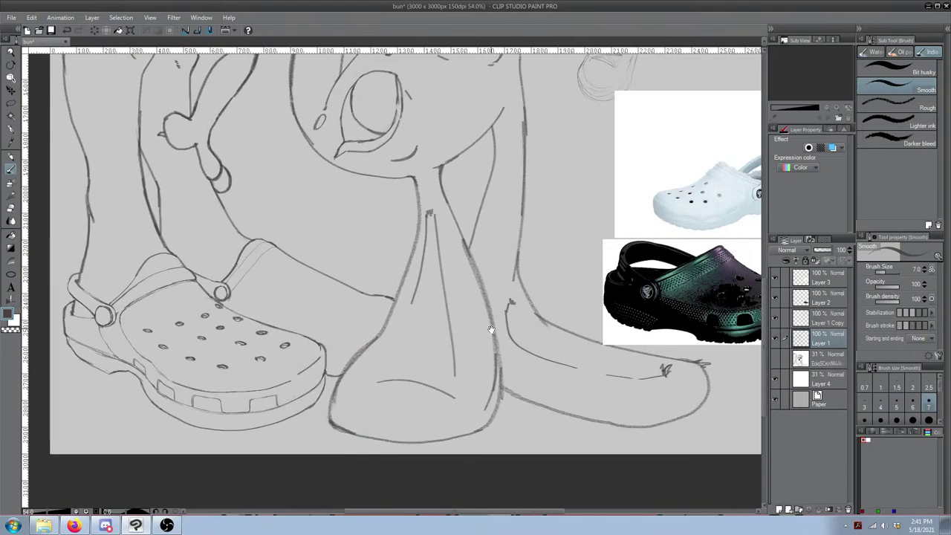
Step: Sketch a narrow, slanted fifth vent opening on the side band right at the toe, redoing its strokes
{"action": "scroll", "coordinate": [214, 414], "scroll_direction": "up", "scroll_amount": 8}
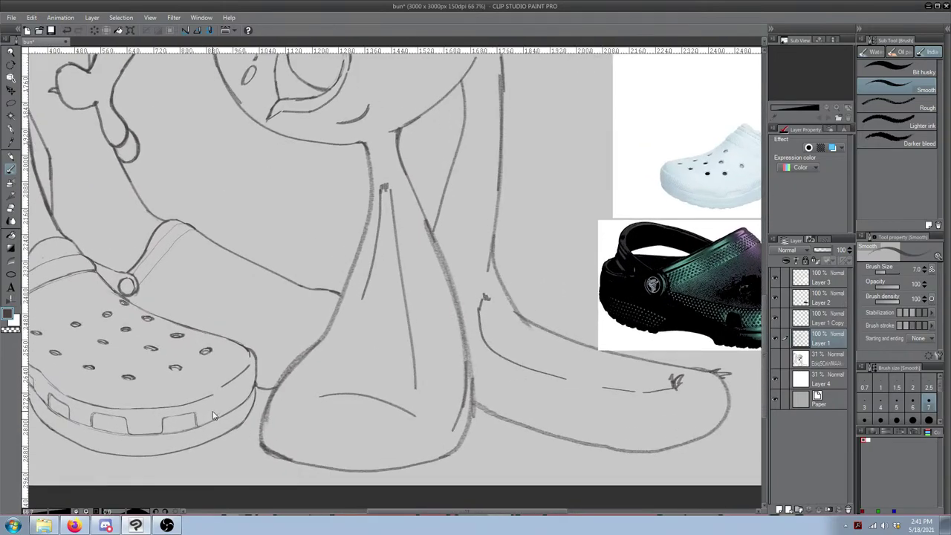
{"action": "left_click_drag", "start_coordinate": [236, 403], "coordinate": [329, 376]}
{"action": "left_click_drag", "start_coordinate": [241, 276], "coordinate": [371, 229]}
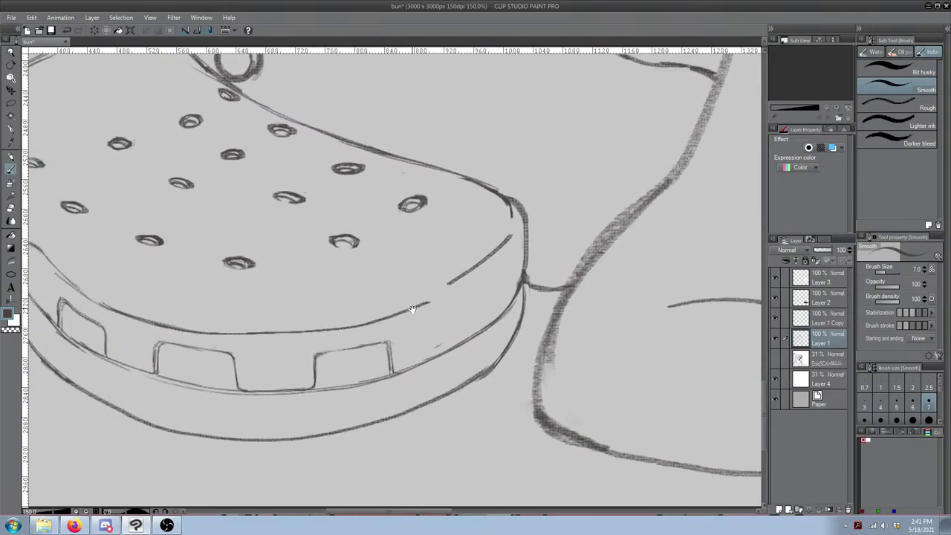
{"action": "key", "text": "ctrl+z"}
{"action": "mouse_move", "coordinate": [466, 336]}
{"action": "left_mouse_down"}
{"action": "mouse_move", "coordinate": [467, 305]}
{"action": "mouse_move", "coordinate": [465, 322]}
{"action": "left_mouse_up"}
{"action": "key", "text": "ctrl+z"}
{"action": "mouse_move", "coordinate": [467, 304]}
{"action": "left_mouse_down"}
{"action": "mouse_move", "coordinate": [491, 285]}
{"action": "mouse_move", "coordinate": [474, 292]}
{"action": "mouse_move", "coordinate": [482, 291]}
{"action": "mouse_move", "coordinate": [464, 316]}
{"action": "mouse_move", "coordinate": [507, 272]}
{"action": "mouse_move", "coordinate": [505, 307]}
{"action": "left_mouse_up"}
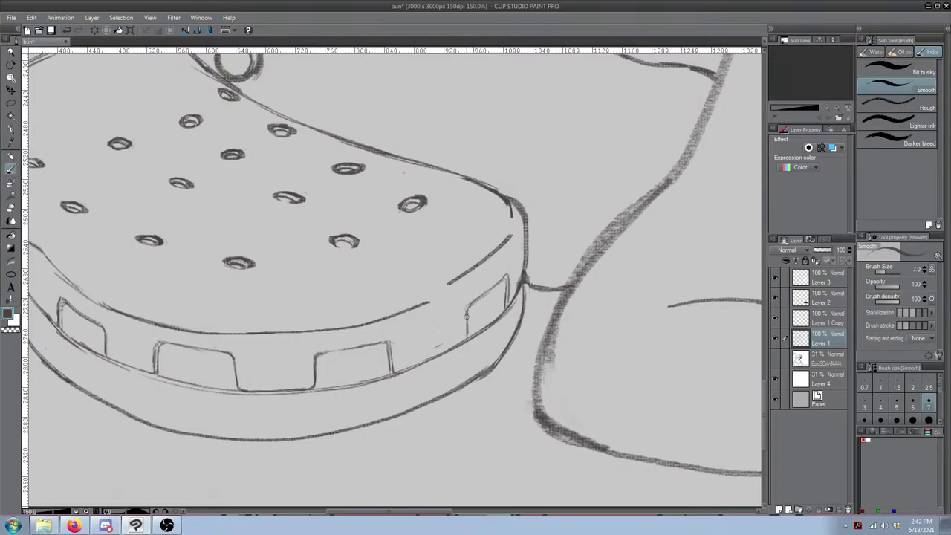
Step: Darken the fifth vent opening's rear edge down to the sole seam and erase the stray marks around it
{"action": "key", "text": "e"}
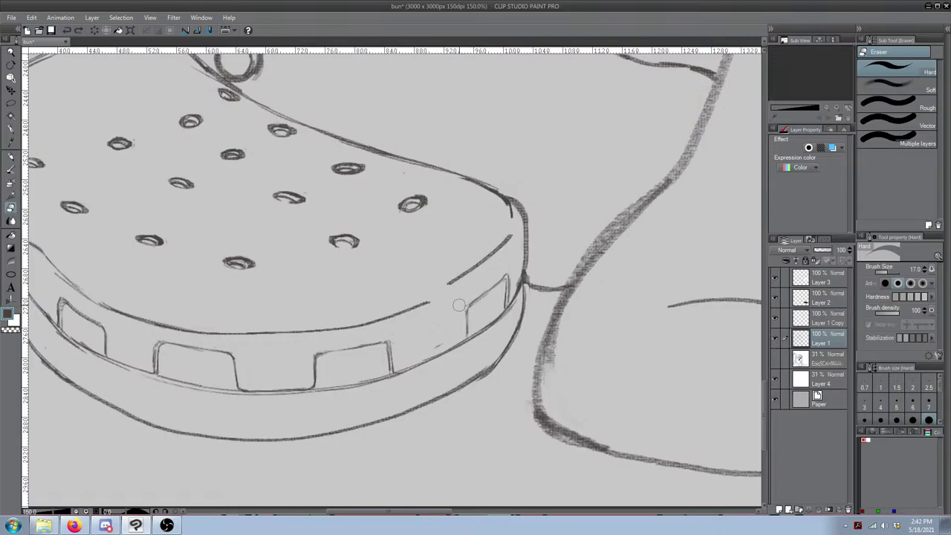
{"action": "key", "text": "b"}
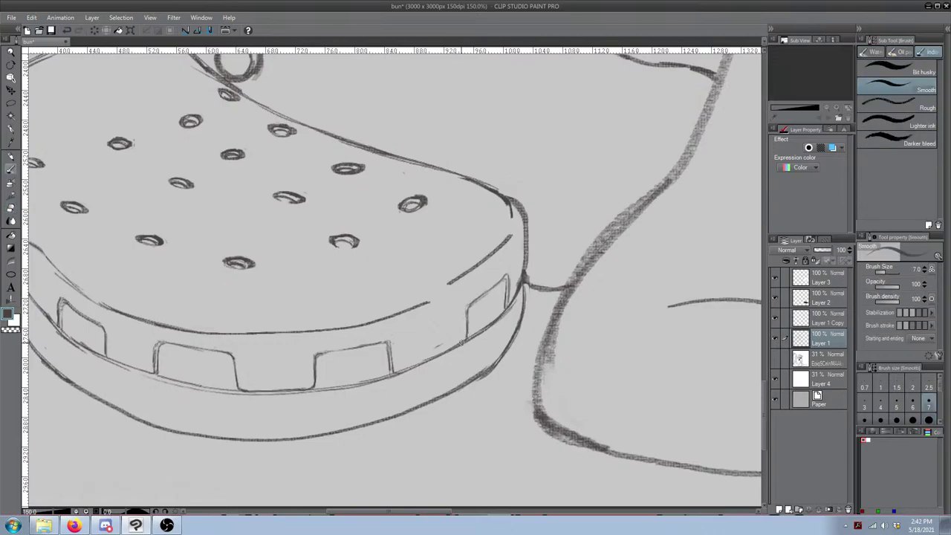
{"action": "key", "text": "e"}
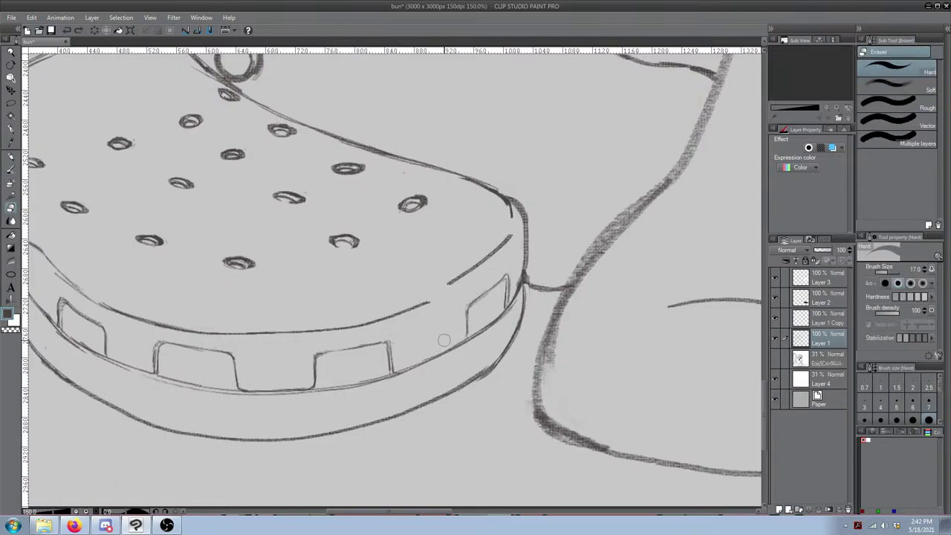
{"action": "key", "text": "b"}
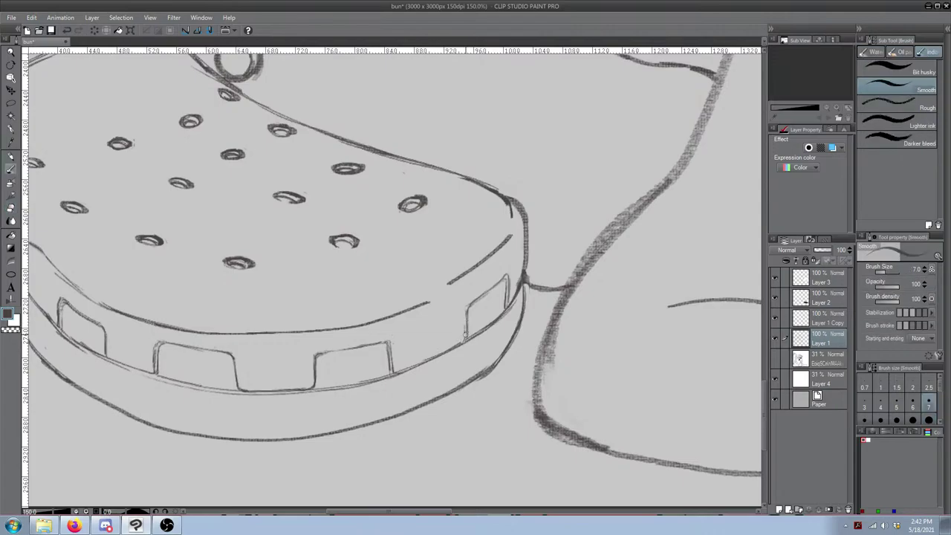
{"action": "key", "text": "ctrl+z"}
{"action": "left_click_drag", "start_coordinate": [467, 322], "coordinate": [466, 336]}
{"action": "key", "text": "e"}
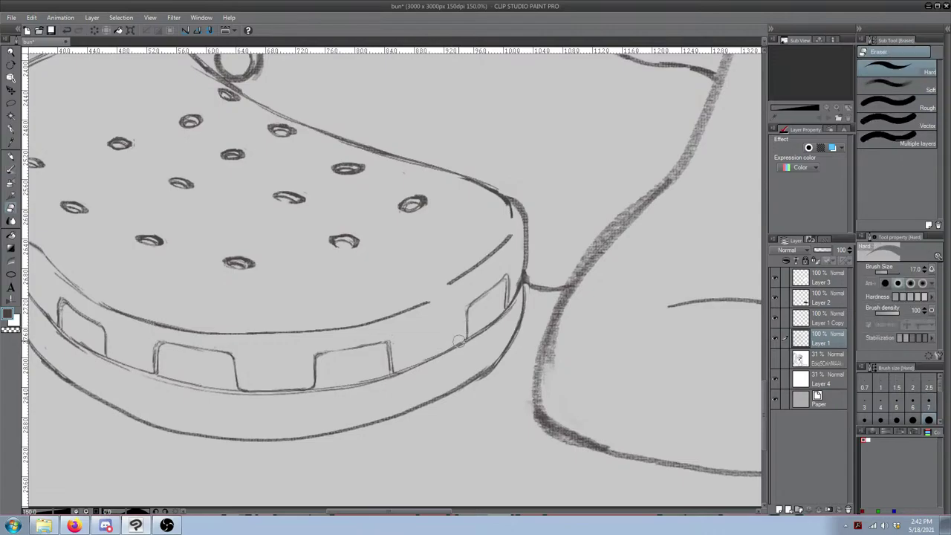
{"action": "key", "text": "b"}
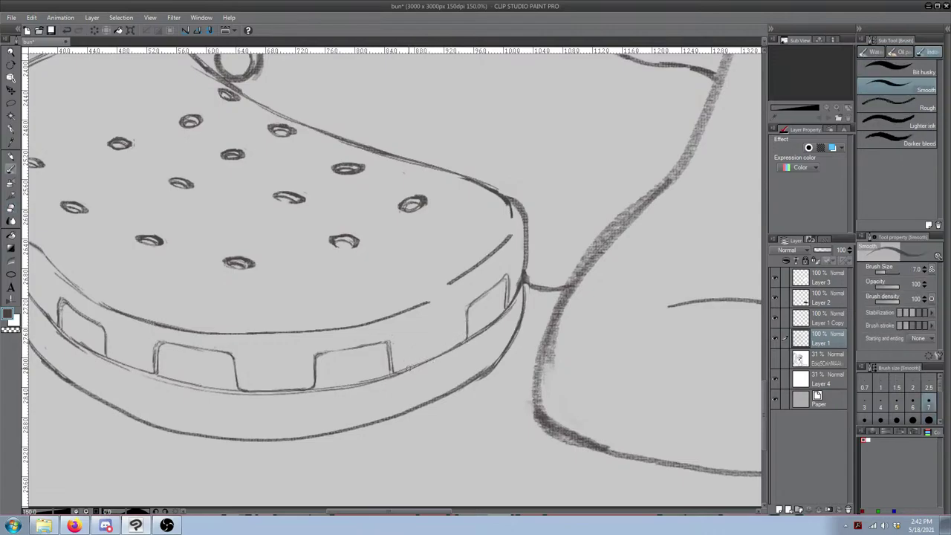
Step: Erase and redraw the sole seam between the fourth and fifth vent openings as a cleaner, thinner line
{"action": "left_click_drag", "start_coordinate": [411, 367], "coordinate": [402, 372]}
{"action": "key", "text": "e"}
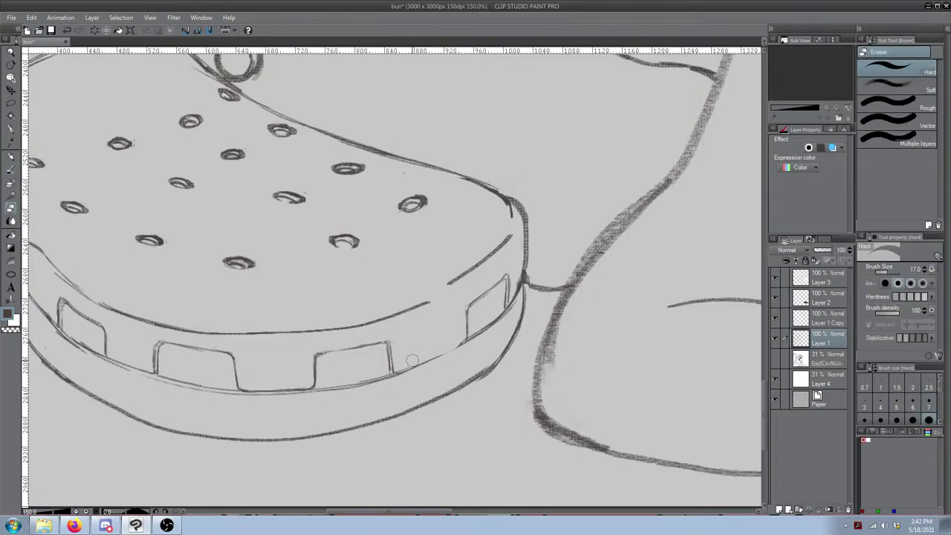
{"action": "key", "text": "b"}
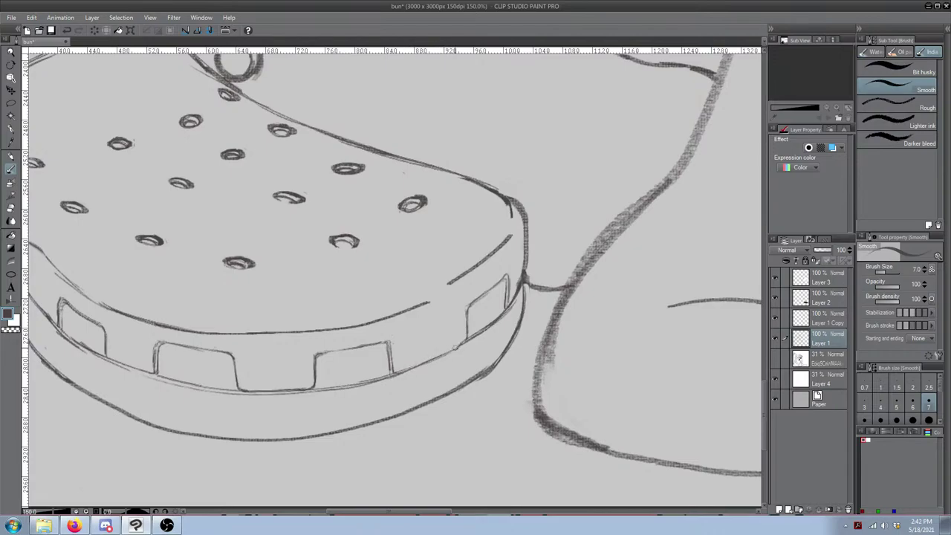
{"action": "key", "text": "e"}
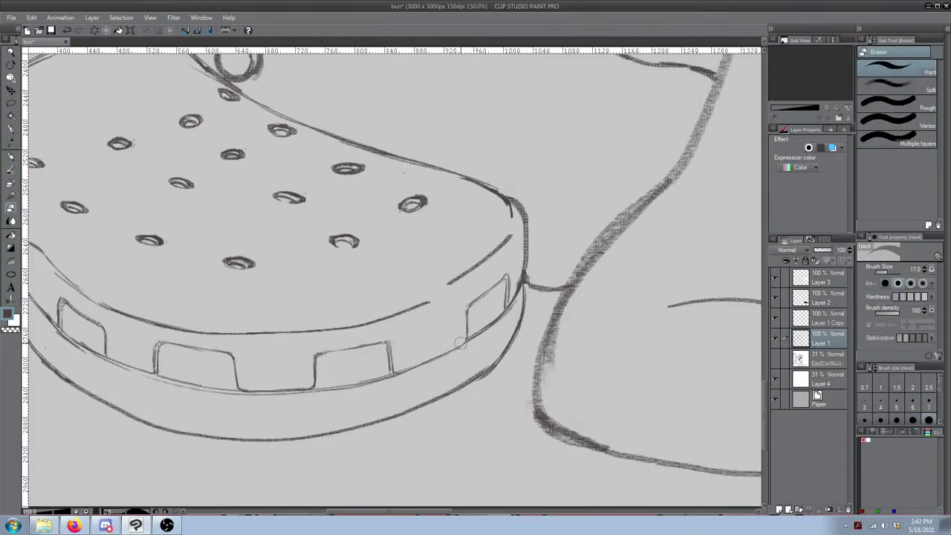
{"action": "key", "text": "b"}
{"action": "key", "text": "e"}
{"action": "key", "text": "b"}
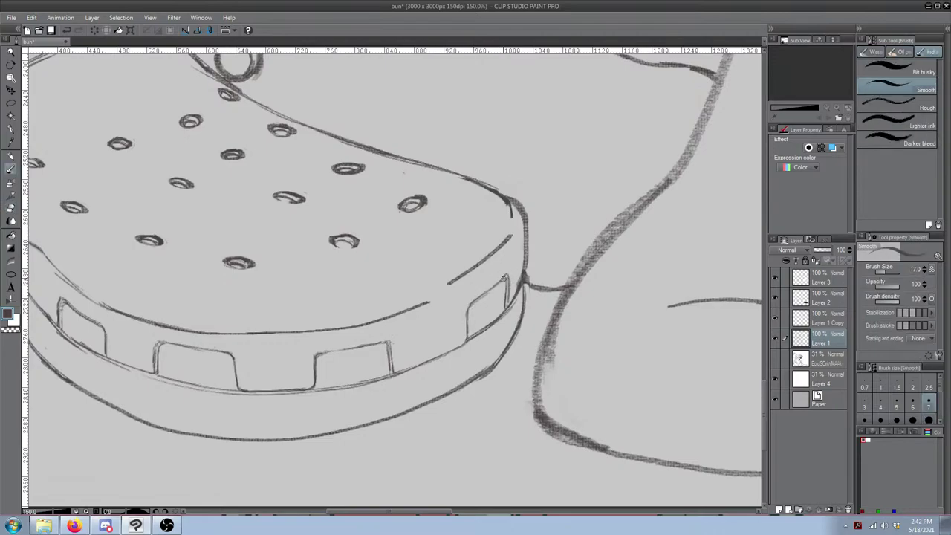
Step: Clean up the fifth vent opening's front edge where it meets the toe outline
{"action": "key", "text": "ctrl+z"}
{"action": "key", "text": "e"}
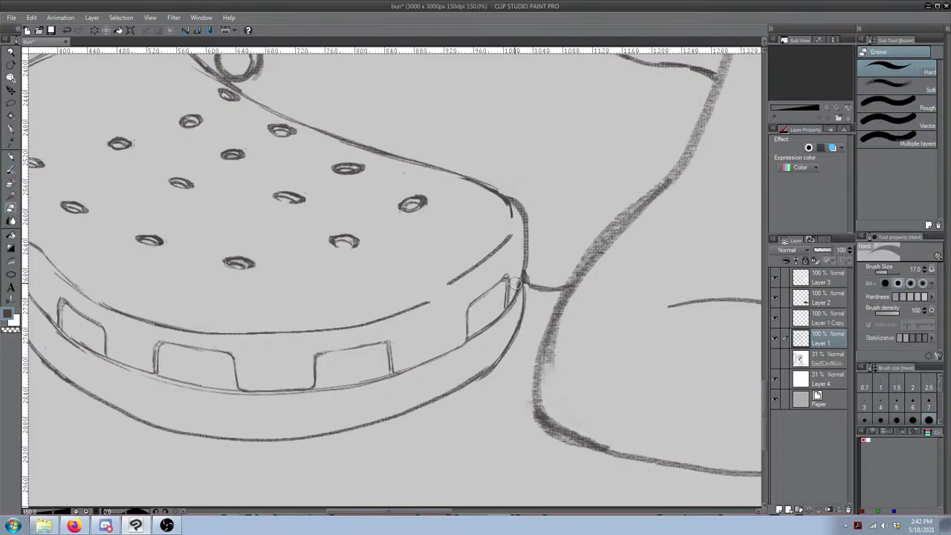
{"action": "key", "text": "b"}
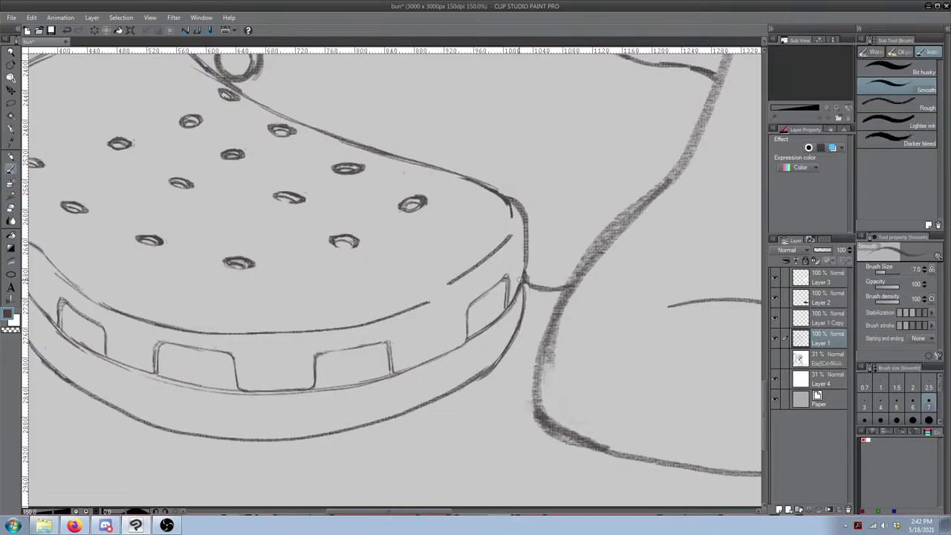
Step: Examine the whole clog sketch alongside the two clog reference photos
{"action": "scroll", "coordinate": [528, 211], "scroll_direction": "down", "scroll_amount": 10}
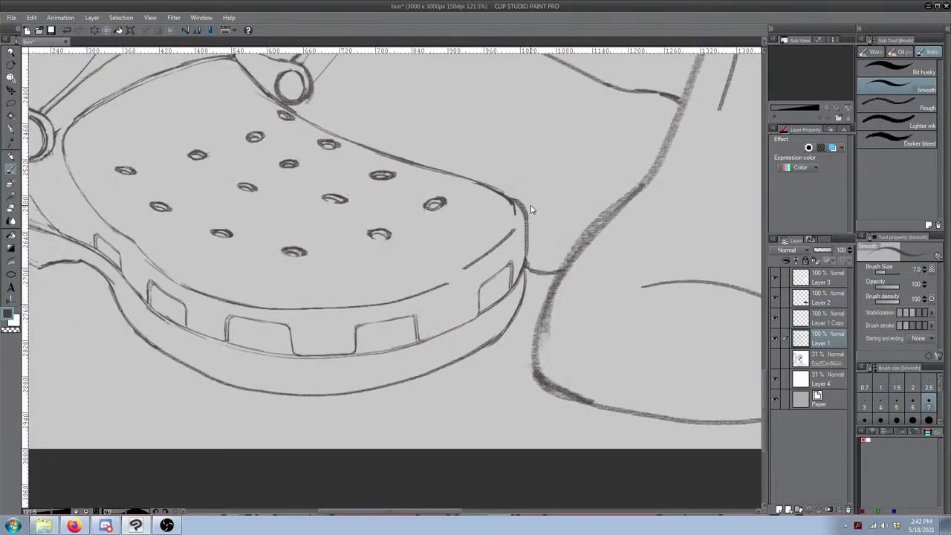
{"action": "left_click_drag", "start_coordinate": [551, 227], "coordinate": [478, 276]}
{"action": "scroll", "coordinate": [478, 276], "scroll_direction": "down", "scroll_amount": 1}
{"action": "scroll", "coordinate": [452, 272], "scroll_direction": "down", "scroll_amount": 2}
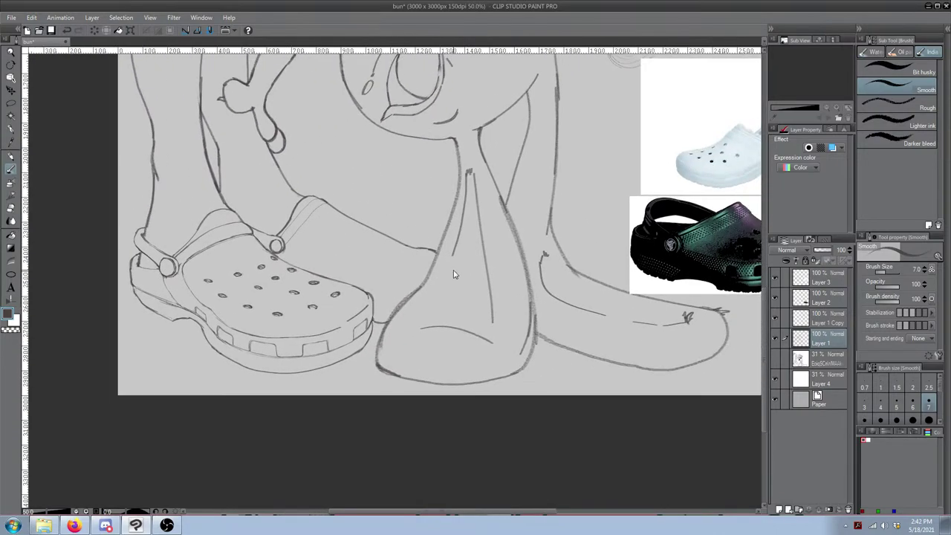
{"action": "scroll", "coordinate": [476, 274], "scroll_direction": "up", "scroll_amount": 1}
{"action": "left_click_drag", "start_coordinate": [486, 274], "coordinate": [433, 313]}
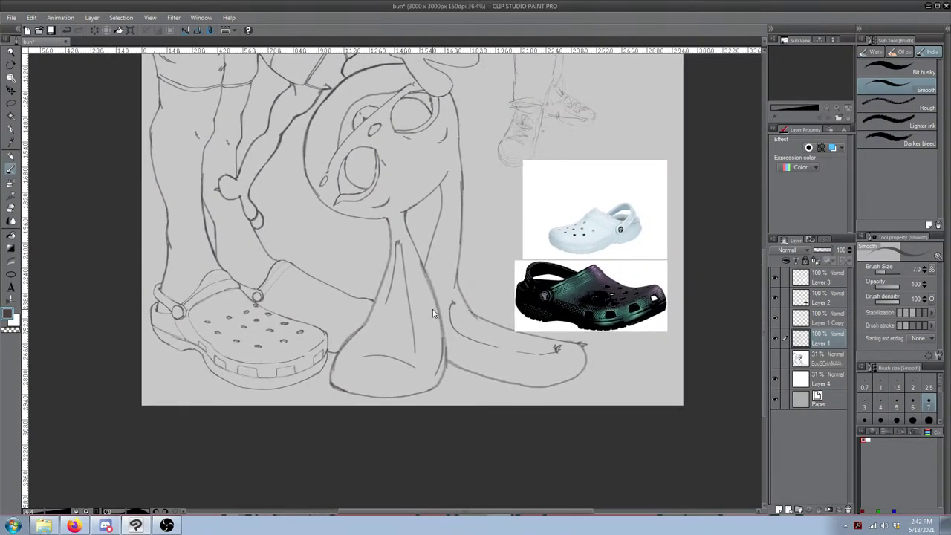
{"action": "scroll", "coordinate": [433, 313], "scroll_direction": "down", "scroll_amount": 1}
Step: Try to erase the clog's high arched rear collar line above the strap rivet and redraw it as a lower curve
{"action": "scroll", "coordinate": [269, 324], "scroll_direction": "up", "scroll_amount": 5}
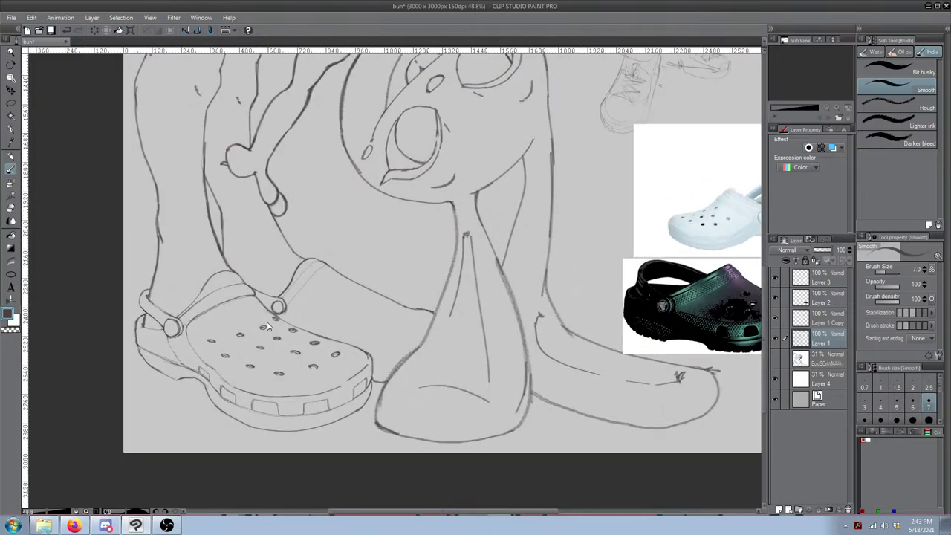
{"action": "left_click_drag", "start_coordinate": [235, 259], "coordinate": [401, 236]}
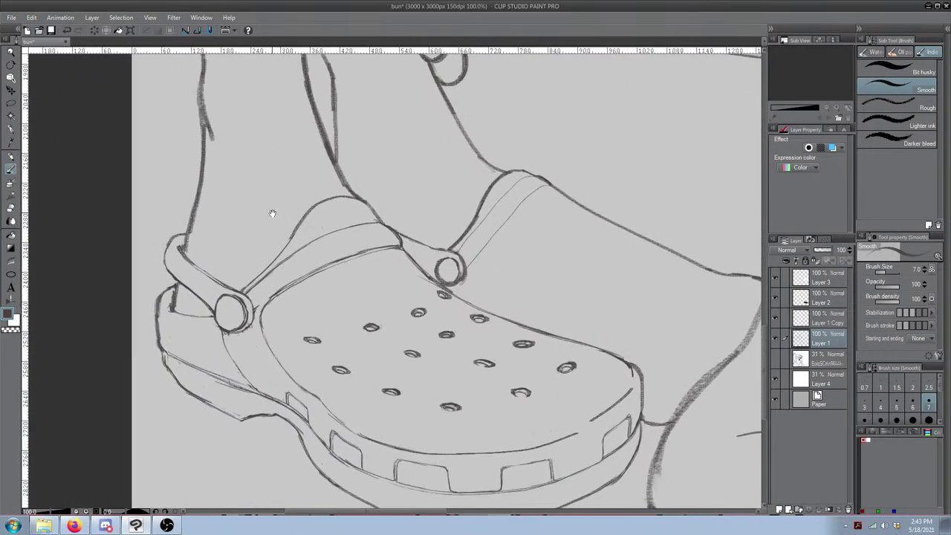
{"action": "key", "text": "e"}
{"action": "mouse_move", "coordinate": [290, 236]}
{"action": "left_mouse_down"}
{"action": "mouse_move", "coordinate": [317, 203]}
{"action": "mouse_move", "coordinate": [303, 217]}
{"action": "mouse_move", "coordinate": [325, 197]}
{"action": "mouse_move", "coordinate": [361, 200]}
{"action": "left_mouse_up"}
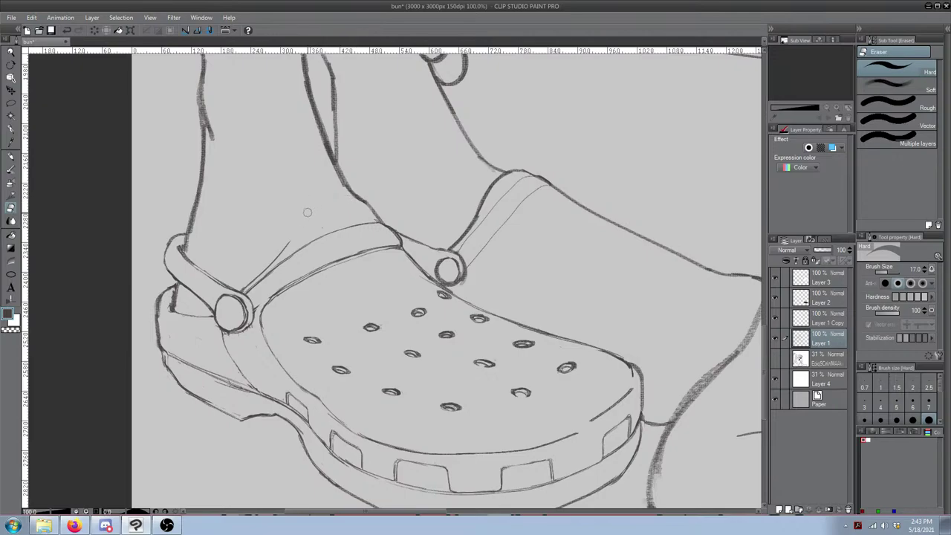
{"action": "key", "text": "b"}
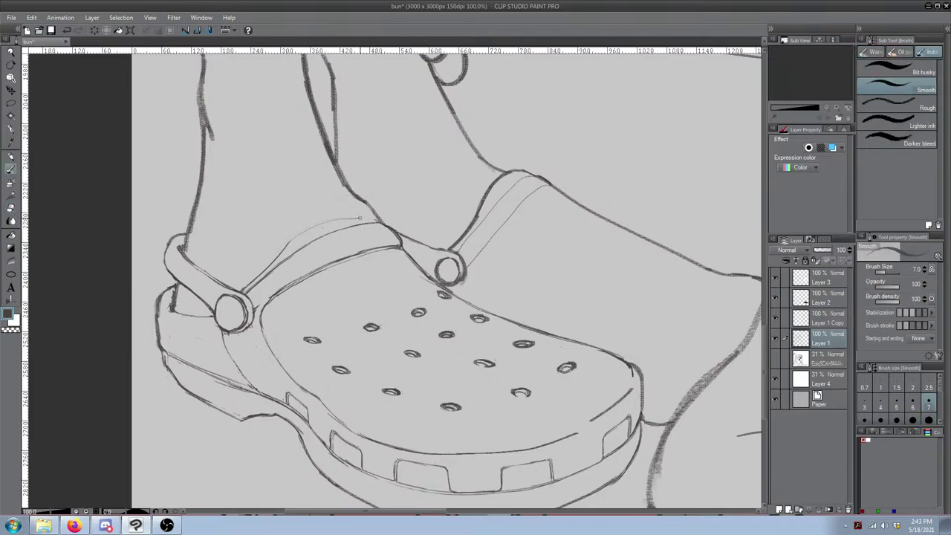
{"action": "left_click_drag", "start_coordinate": [287, 242], "coordinate": [343, 215]}
{"action": "key", "text": "ctrl+z"}
{"action": "left_click_drag", "start_coordinate": [289, 243], "coordinate": [345, 216]}
{"action": "key", "text": "ctrl+z"}
{"action": "mouse_move", "coordinate": [288, 242]}
{"action": "left_mouse_down"}
{"action": "mouse_move", "coordinate": [366, 212]}
{"action": "mouse_move", "coordinate": [326, 218]}
{"action": "mouse_move", "coordinate": [291, 238]}
{"action": "mouse_move", "coordinate": [339, 217]}
{"action": "mouse_move", "coordinate": [322, 223]}
{"action": "mouse_move", "coordinate": [375, 216]}
{"action": "mouse_move", "coordinate": [322, 222]}
{"action": "left_mouse_up"}
{"action": "key", "text": "ctrl+z"}
{"action": "key", "text": "ctrl+z"}
{"action": "scroll", "coordinate": [381, 246], "scroll_direction": "down", "scroll_amount": 3}
Step: Examine the character's face, hand and legs around the clog in the line sketch
{"action": "left_click_drag", "start_coordinate": [456, 258], "coordinate": [300, 243]}
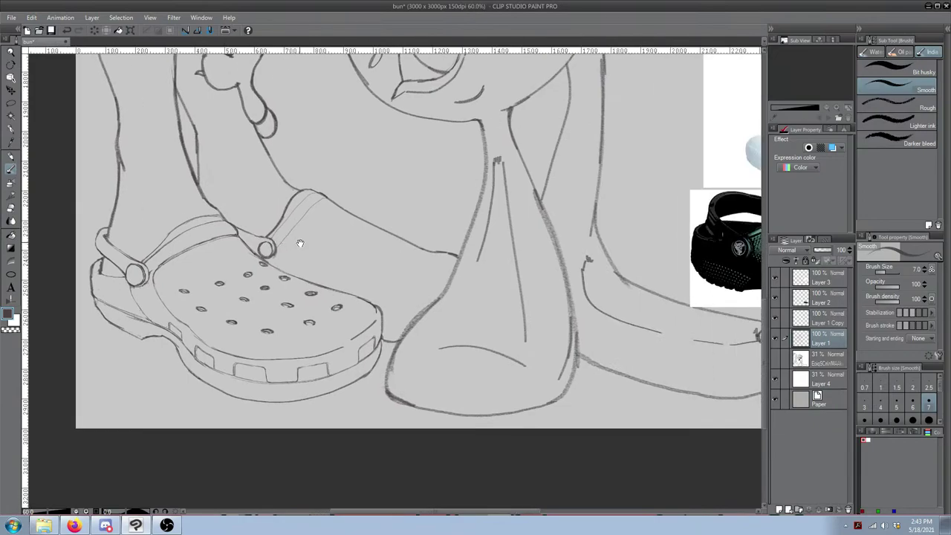
{"action": "key", "text": "h"}
{"action": "left_click_drag", "start_coordinate": [488, 251], "coordinate": [435, 254]}
{"action": "left_click_drag", "start_coordinate": [644, 311], "coordinate": [543, 205]}
{"action": "scroll", "coordinate": [585, 297], "scroll_direction": "up", "scroll_amount": 5}
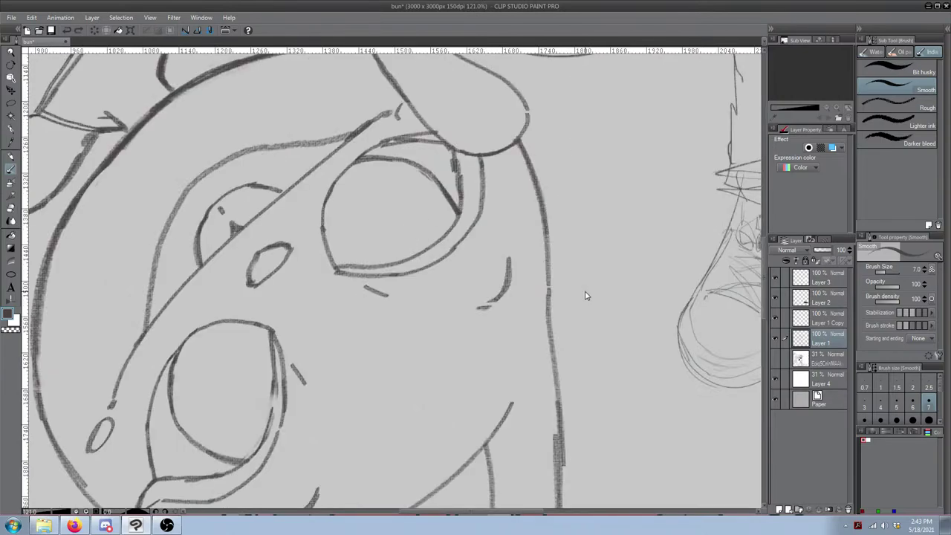
{"action": "left_click_drag", "start_coordinate": [229, 418], "coordinate": [595, 217]}
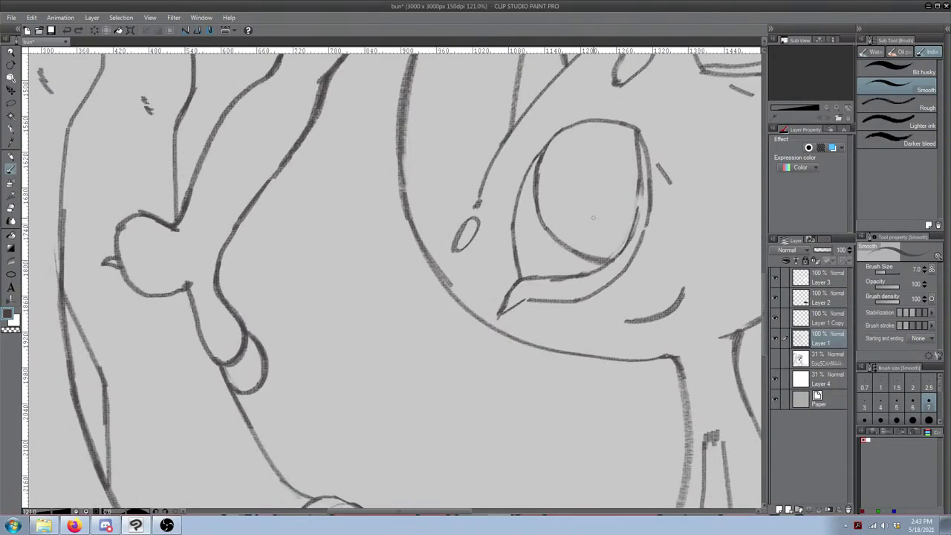
{"action": "scroll", "coordinate": [560, 246], "scroll_direction": "down", "scroll_amount": 2}
{"action": "left_click_drag", "start_coordinate": [414, 365], "coordinate": [508, 205]}
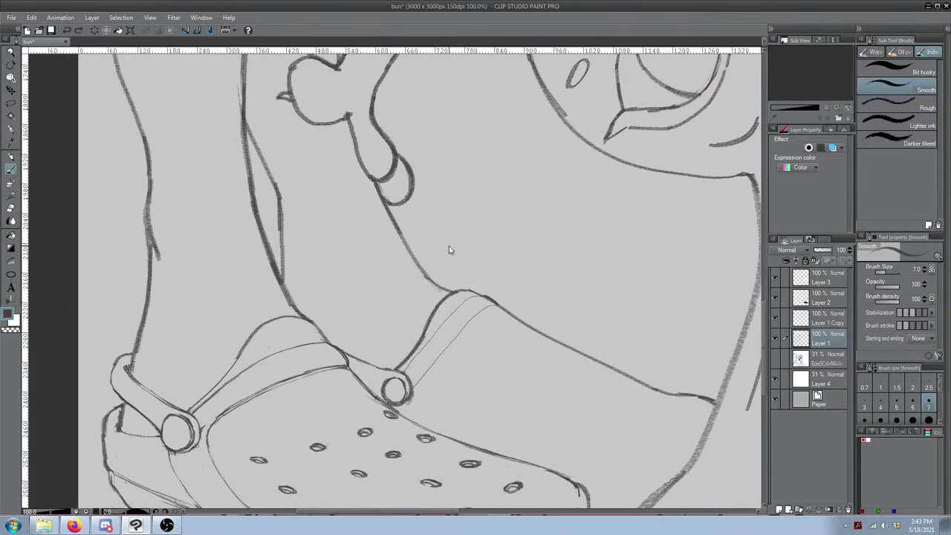
Step: Clean up the front clog's arched collar line and the linework beside its strap rivet
{"action": "scroll", "coordinate": [435, 256], "scroll_direction": "up", "scroll_amount": 1}
{"action": "left_click_drag", "start_coordinate": [227, 318], "coordinate": [219, 313]}
{"action": "key", "text": "e"}
{"action": "mouse_move", "coordinate": [275, 343]}
{"action": "left_mouse_down"}
{"action": "mouse_move", "coordinate": [273, 334]}
{"action": "mouse_move", "coordinate": [292, 350]}
{"action": "left_mouse_up"}
{"action": "key", "text": "b"}
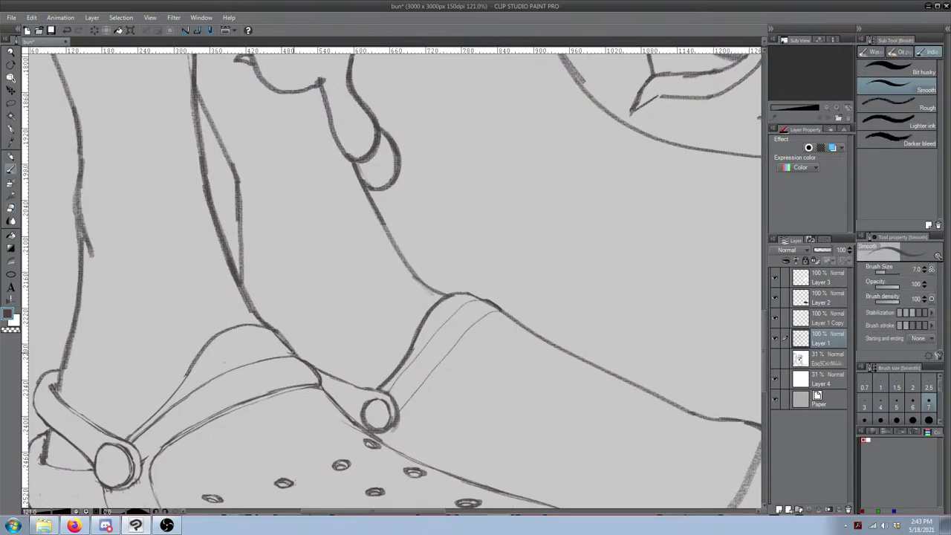
{"action": "key", "text": "e"}
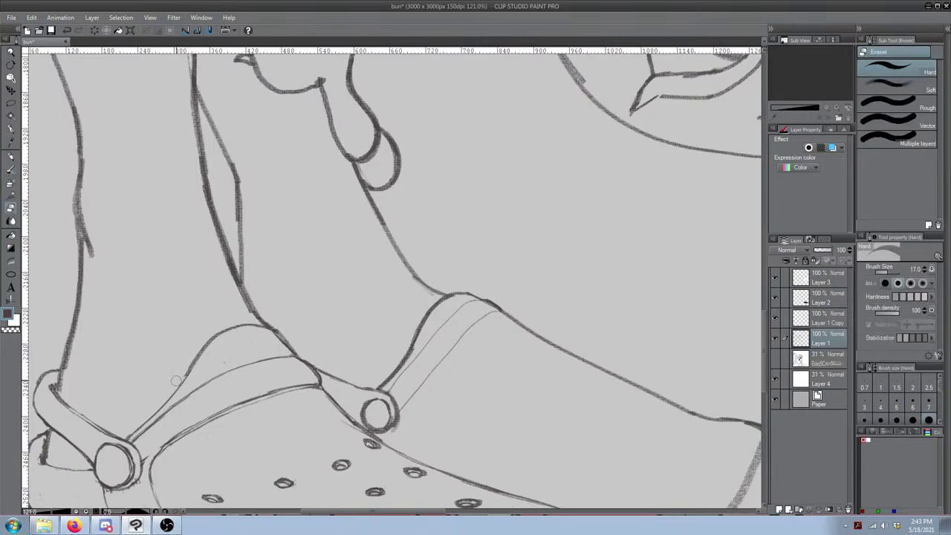
{"action": "key", "text": "b"}
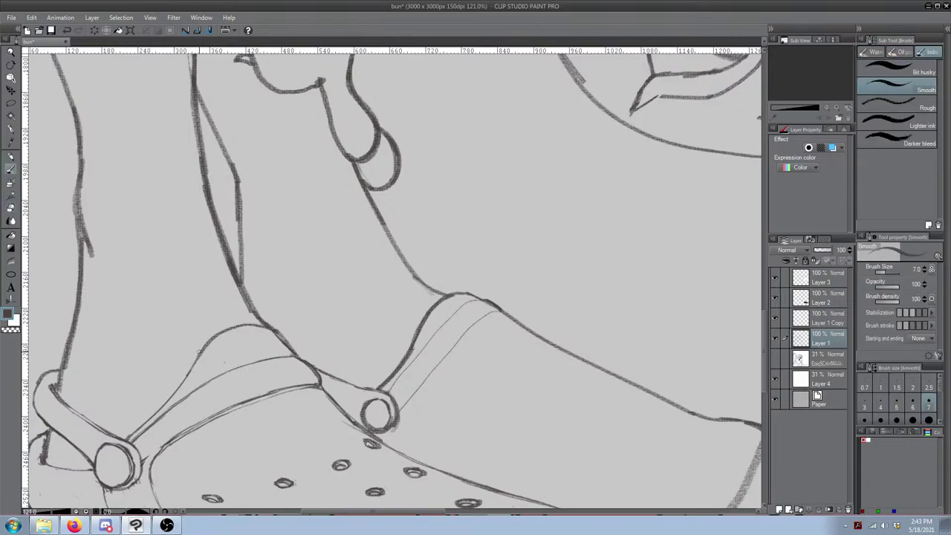
{"action": "left_click_drag", "start_coordinate": [200, 351], "coordinate": [241, 299]}
{"action": "left_click_drag", "start_coordinate": [233, 360], "coordinate": [197, 270]}
{"action": "left_click_drag", "start_coordinate": [414, 304], "coordinate": [305, 263]}
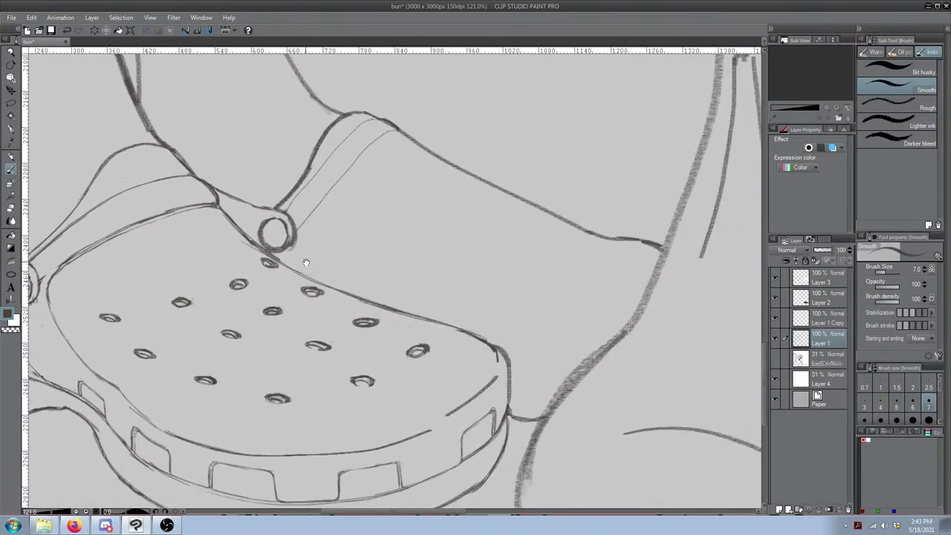
{"action": "left_click_drag", "start_coordinate": [219, 293], "coordinate": [314, 261]}
{"action": "left_click_drag", "start_coordinate": [141, 271], "coordinate": [138, 269]}
{"action": "key", "text": "e"}
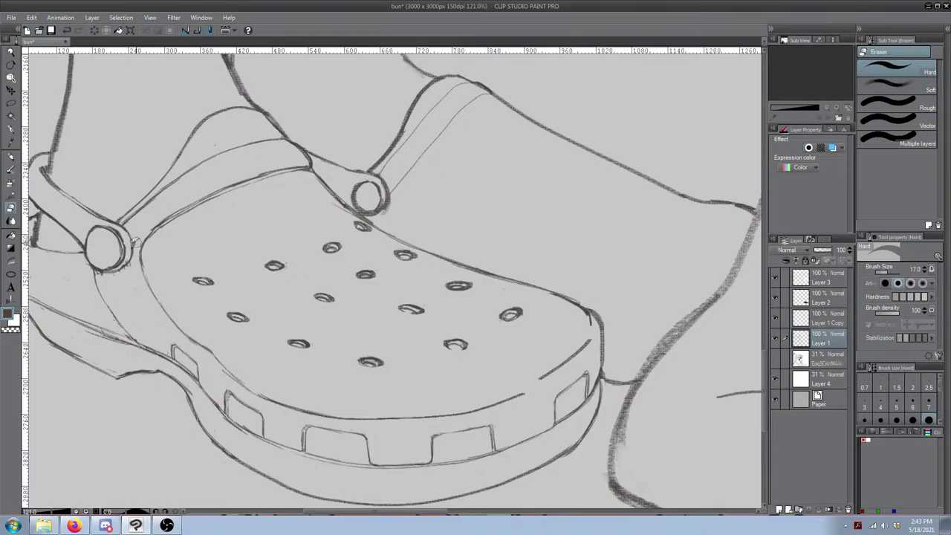
{"action": "left_click_drag", "start_coordinate": [249, 232], "coordinate": [288, 226]}
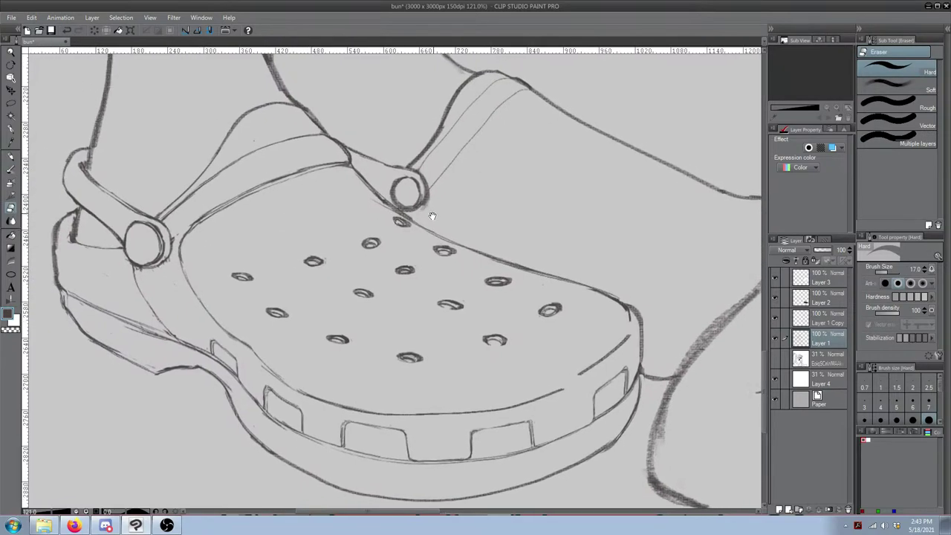
Step: Draw the back clog's upper seam curving from the collar band beside the rivet down to the front clog's outline
{"action": "mouse_move", "coordinate": [477, 191]}
{"action": "left_mouse_down"}
{"action": "mouse_move", "coordinate": [344, 271]}
{"action": "mouse_move", "coordinate": [309, 262]}
{"action": "mouse_move", "coordinate": [327, 242]}
{"action": "mouse_move", "coordinate": [344, 243]}
{"action": "mouse_move", "coordinate": [347, 214]}
{"action": "mouse_move", "coordinate": [342, 245]}
{"action": "mouse_move", "coordinate": [308, 255]}
{"action": "mouse_move", "coordinate": [603, 293]}
{"action": "mouse_move", "coordinate": [317, 291]}
{"action": "left_mouse_up"}
{"action": "key", "text": "b"}
{"action": "key", "text": "e"}
{"action": "key", "text": "b"}
{"action": "key", "text": "ctrl+z"}
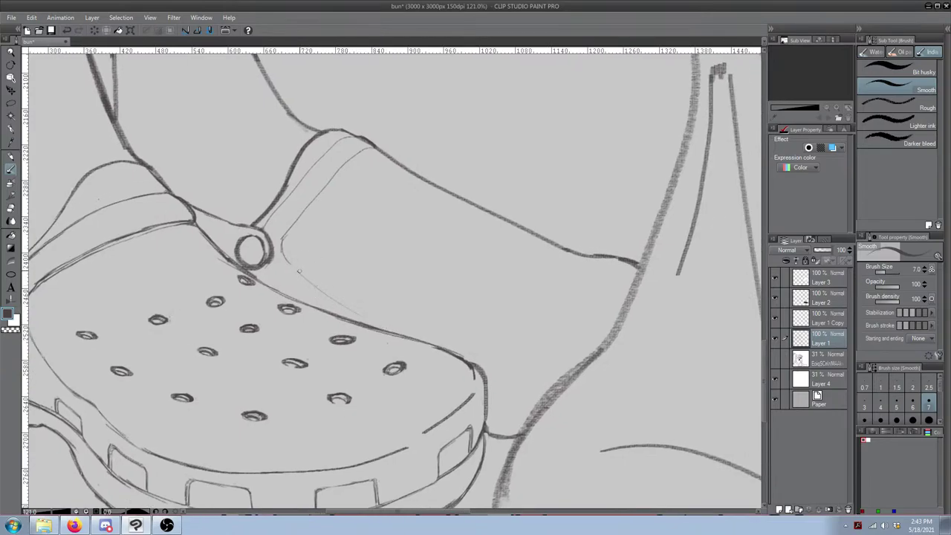
{"action": "left_click_drag", "start_coordinate": [350, 312], "coordinate": [374, 324]}
{"action": "left_click_drag", "start_coordinate": [308, 190], "coordinate": [382, 110]}
{"action": "mouse_move", "coordinate": [423, 180]}
{"action": "left_mouse_down"}
{"action": "mouse_move", "coordinate": [399, 182]}
{"action": "mouse_move", "coordinate": [382, 245]}
{"action": "mouse_move", "coordinate": [460, 248]}
{"action": "mouse_move", "coordinate": [545, 278]}
{"action": "mouse_move", "coordinate": [512, 275]}
{"action": "mouse_move", "coordinate": [527, 304]}
{"action": "mouse_move", "coordinate": [488, 312]}
{"action": "left_mouse_up"}
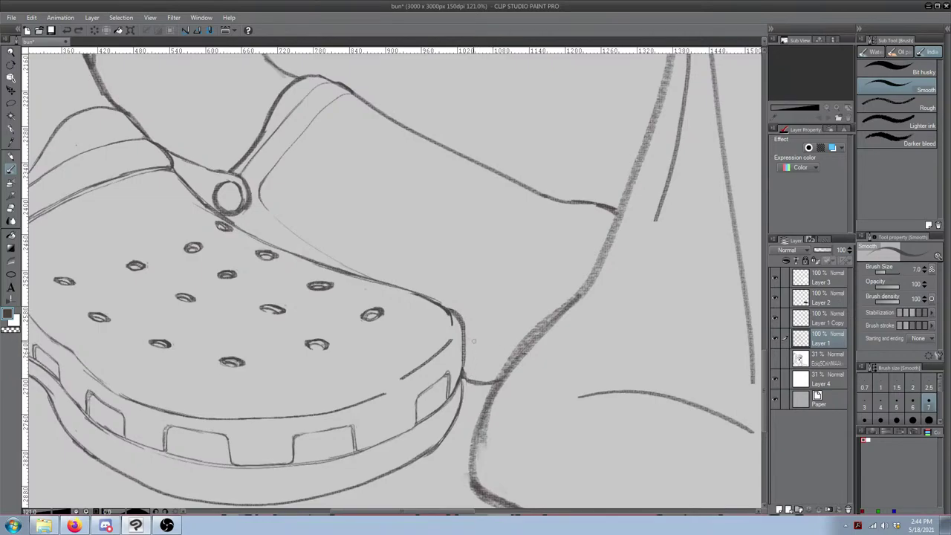
Step: Draw the back clog's short sole seam between the front clog's toe and the thick body outline
{"action": "key", "text": "ctrl+z"}
{"action": "left_click_drag", "start_coordinate": [466, 340], "coordinate": [517, 349]}
{"action": "key", "text": "e"}
{"action": "mouse_move", "coordinate": [481, 378]}
{"action": "left_mouse_down"}
{"action": "mouse_move", "coordinate": [607, 291]}
{"action": "mouse_move", "coordinate": [589, 319]}
{"action": "mouse_move", "coordinate": [505, 317]}
{"action": "mouse_move", "coordinate": [516, 309]}
{"action": "mouse_move", "coordinate": [501, 310]}
{"action": "mouse_move", "coordinate": [526, 314]}
{"action": "mouse_move", "coordinate": [496, 306]}
{"action": "mouse_move", "coordinate": [535, 314]}
{"action": "mouse_move", "coordinate": [508, 310]}
{"action": "mouse_move", "coordinate": [612, 267]}
{"action": "mouse_move", "coordinate": [466, 275]}
{"action": "mouse_move", "coordinate": [382, 159]}
{"action": "mouse_move", "coordinate": [336, 169]}
{"action": "mouse_move", "coordinate": [362, 199]}
{"action": "left_mouse_up"}
{"action": "key", "text": "b"}
{"action": "key", "text": "ctrl+z"}
{"action": "key", "text": "ctrl+z"}
{"action": "key", "text": "ctrl+z"}
{"action": "key", "text": "ctrl+z"}
Step: Sketch four short horizontal marks on the back clog's upper as guides for its vent holes
{"action": "key", "text": "e"}
{"action": "key", "text": "b"}
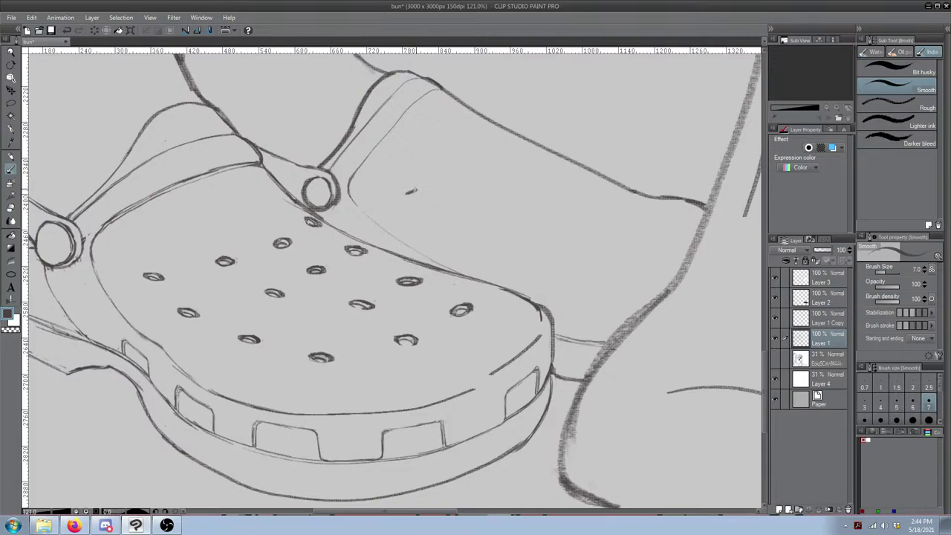
{"action": "left_click_drag", "start_coordinate": [454, 161], "coordinate": [415, 189]}
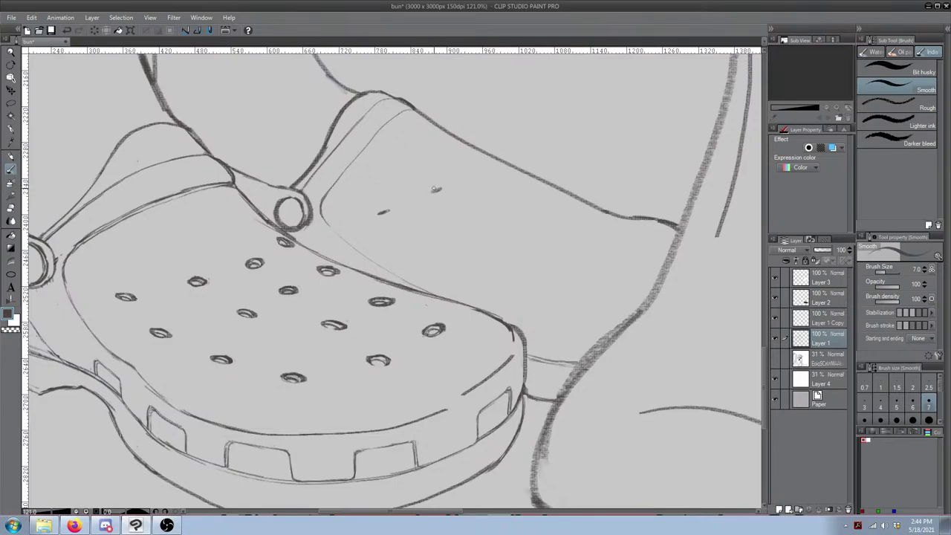
{"action": "key", "text": "ctrl+z"}
{"action": "left_click_drag", "start_coordinate": [431, 189], "coordinate": [437, 183]}
{"action": "key", "text": "ctrl+z"}
{"action": "key", "text": "ctrl+z"}
{"action": "left_click_drag", "start_coordinate": [466, 158], "coordinate": [476, 156]}
{"action": "key", "text": "ctrl+z"}
{"action": "key", "text": "ctrl+z"}
{"action": "left_click_drag", "start_coordinate": [370, 216], "coordinate": [382, 215]}
{"action": "left_click_drag", "start_coordinate": [432, 196], "coordinate": [442, 194]}
{"action": "key", "text": "ctrl+z"}
{"action": "left_click_drag", "start_coordinate": [469, 156], "coordinate": [483, 158]}
{"action": "mouse_move", "coordinate": [446, 188]}
{"action": "left_mouse_down"}
{"action": "mouse_move", "coordinate": [430, 191]}
{"action": "mouse_move", "coordinate": [446, 189]}
{"action": "left_mouse_up"}
{"action": "left_click_drag", "start_coordinate": [433, 243], "coordinate": [444, 240]}
{"action": "key", "text": "ctrl+z"}
Step: Shape the marks nearest the rivet and in the middle of the back clog into small oval vent holes
{"action": "key", "text": "e"}
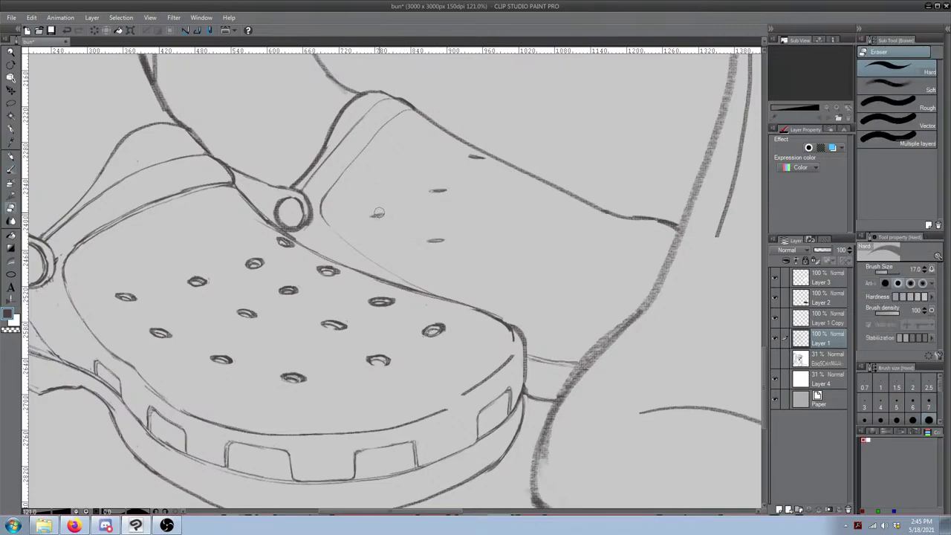
{"action": "mouse_move", "coordinate": [382, 212]}
{"action": "left_mouse_down"}
{"action": "mouse_move", "coordinate": [372, 213]}
{"action": "mouse_move", "coordinate": [386, 214]}
{"action": "left_mouse_up"}
{"action": "key", "text": "b"}
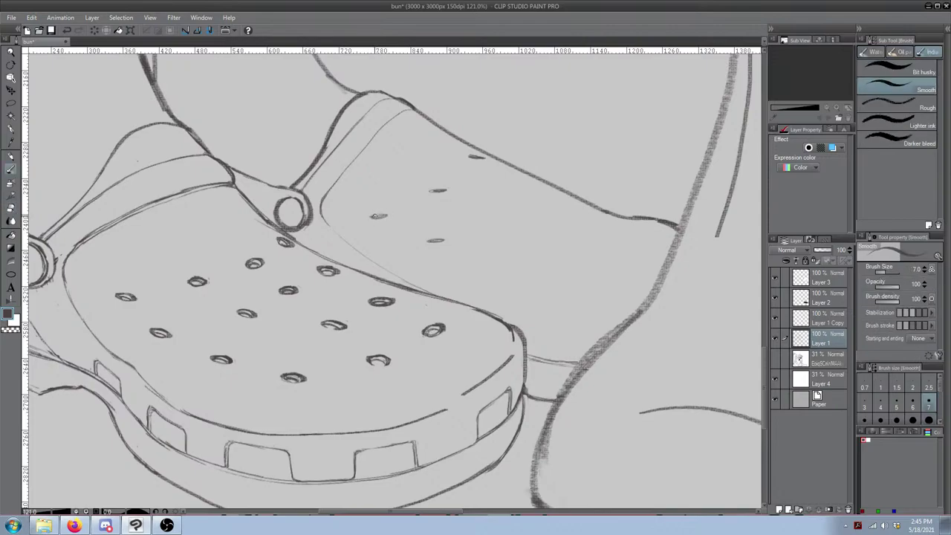
{"action": "key", "text": "e"}
{"action": "mouse_move", "coordinate": [437, 196]}
{"action": "left_mouse_down"}
{"action": "mouse_move", "coordinate": [431, 192]}
{"action": "mouse_move", "coordinate": [443, 190]}
{"action": "left_mouse_up"}
{"action": "key", "text": "b"}
{"action": "key", "text": "e"}
{"action": "key", "text": "b"}
{"action": "key", "text": "e"}
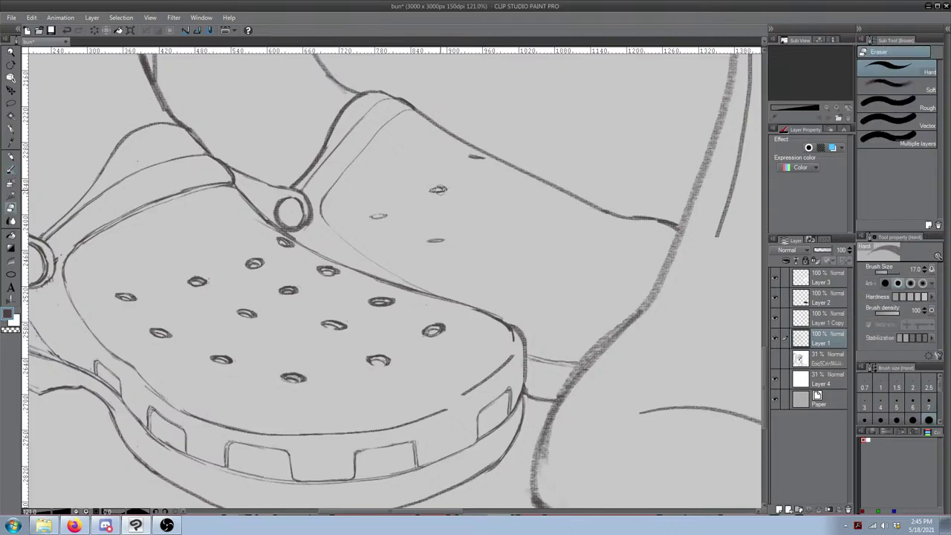
{"action": "key", "text": "b"}
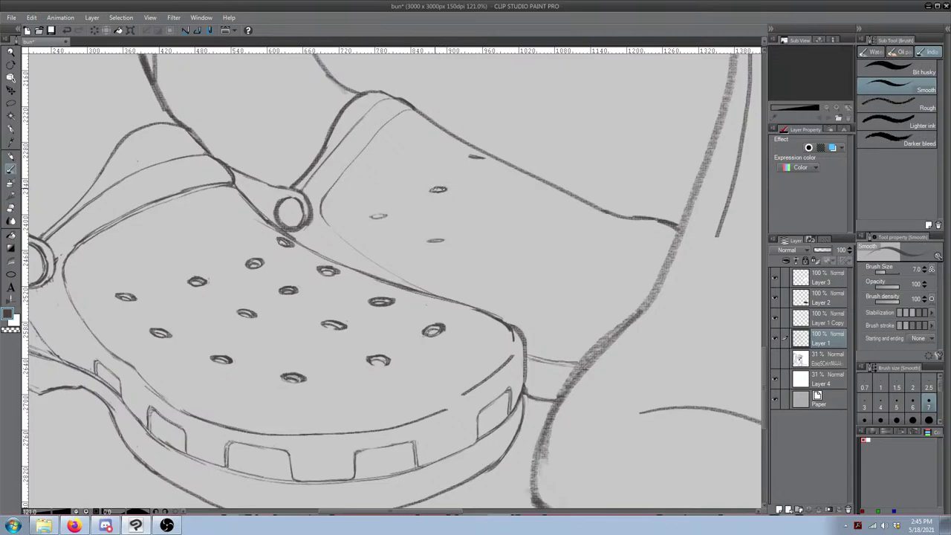
Step: Redraw the vent hole nearest the back clog's top outline as a small flat oval
{"action": "key", "text": "e"}
{"action": "key", "text": "b"}
{"action": "key", "text": "e"}
{"action": "key", "text": "b"}
{"action": "key", "text": "ctrl+z"}
{"action": "mouse_move", "coordinate": [482, 171]}
{"action": "left_mouse_down"}
{"action": "mouse_move", "coordinate": [475, 173]}
{"action": "mouse_move", "coordinate": [481, 166]}
{"action": "left_mouse_up"}
{"action": "key", "text": "ctrl+z"}
{"action": "mouse_move", "coordinate": [468, 160]}
{"action": "left_mouse_down"}
{"action": "mouse_move", "coordinate": [482, 169]}
{"action": "mouse_move", "coordinate": [525, 160]}
{"action": "mouse_move", "coordinate": [470, 162]}
{"action": "left_mouse_up"}
Step: Lasso the vent hole nearest the rivet, shift it slightly toward the toe and deselect
{"action": "mouse_move", "coordinate": [384, 210]}
{"action": "left_mouse_down"}
{"action": "mouse_move", "coordinate": [355, 210]}
{"action": "mouse_move", "coordinate": [369, 208]}
{"action": "mouse_move", "coordinate": [357, 206]}
{"action": "mouse_move", "coordinate": [377, 183]}
{"action": "mouse_move", "coordinate": [377, 198]}
{"action": "left_mouse_up"}
{"action": "key", "text": "m"}
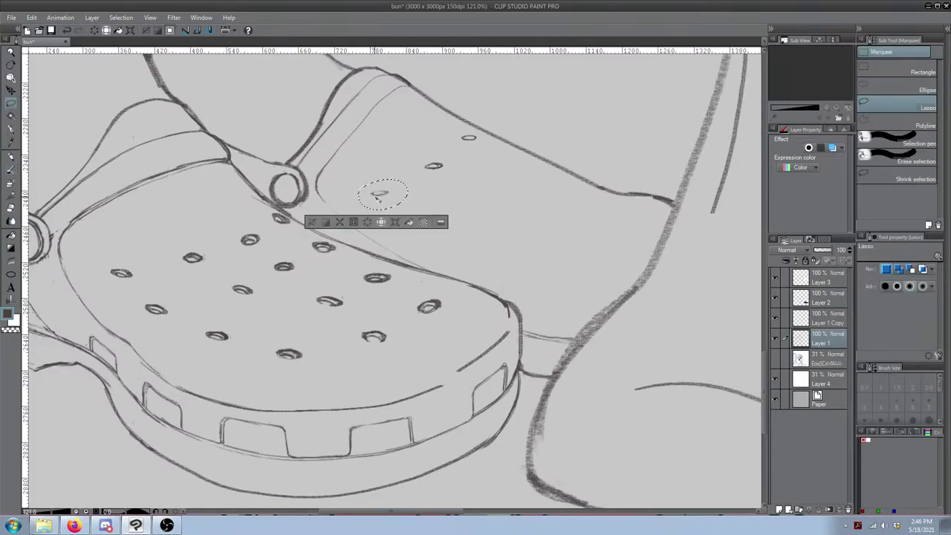
{"action": "key", "text": "b"}
{"action": "key", "text": "b"}
{"action": "key", "text": "b"}
{"action": "key", "text": "b"}
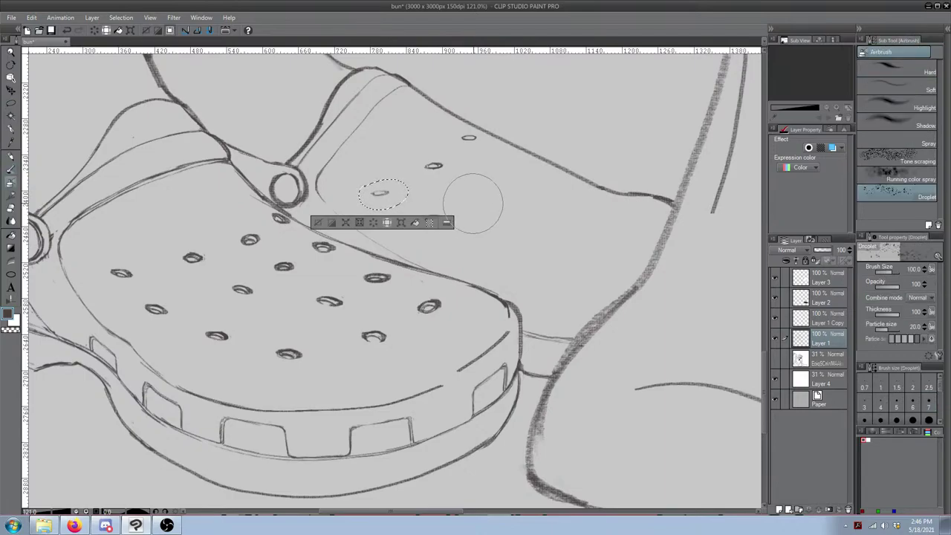
{"action": "key", "text": "ctrl+d"}
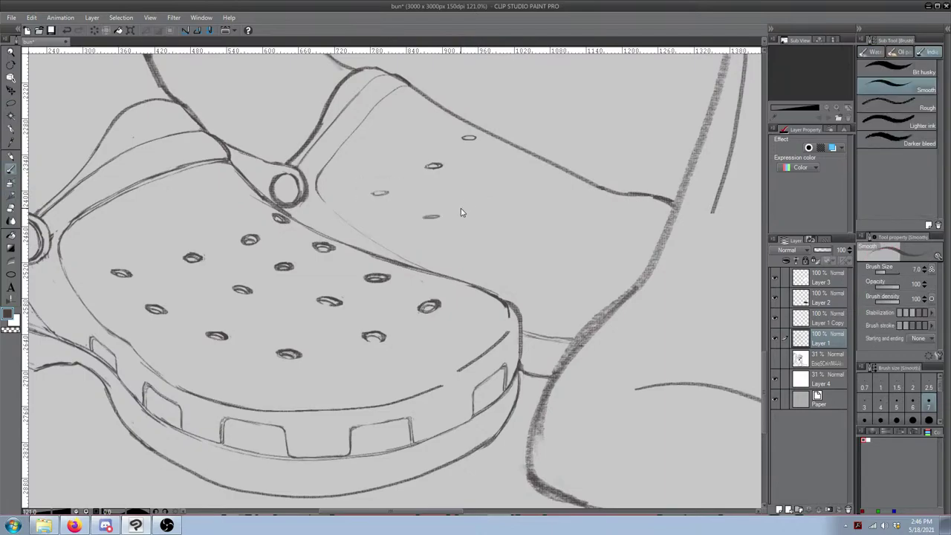
Step: Save the drawing and shape the lowest mark on the back clog into an oval vent hole
{"action": "left_click_drag", "start_coordinate": [460, 208], "coordinate": [450, 212]}
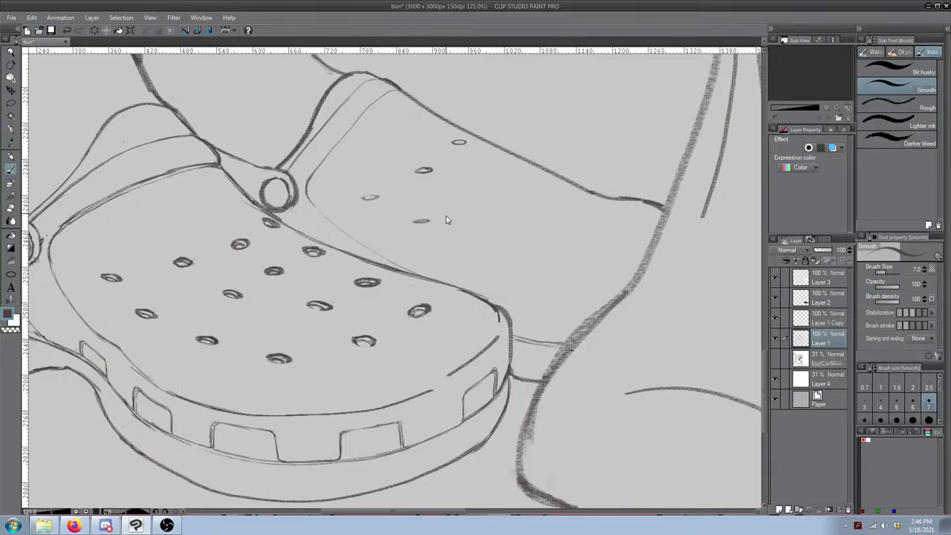
{"action": "key", "text": "ctrl+s"}
{"action": "left_click_drag", "start_coordinate": [441, 219], "coordinate": [412, 228]}
{"action": "key", "text": "b"}
{"action": "key", "text": "b"}
{"action": "key", "text": "b"}
{"action": "key", "text": "e"}
{"action": "key", "text": "b"}
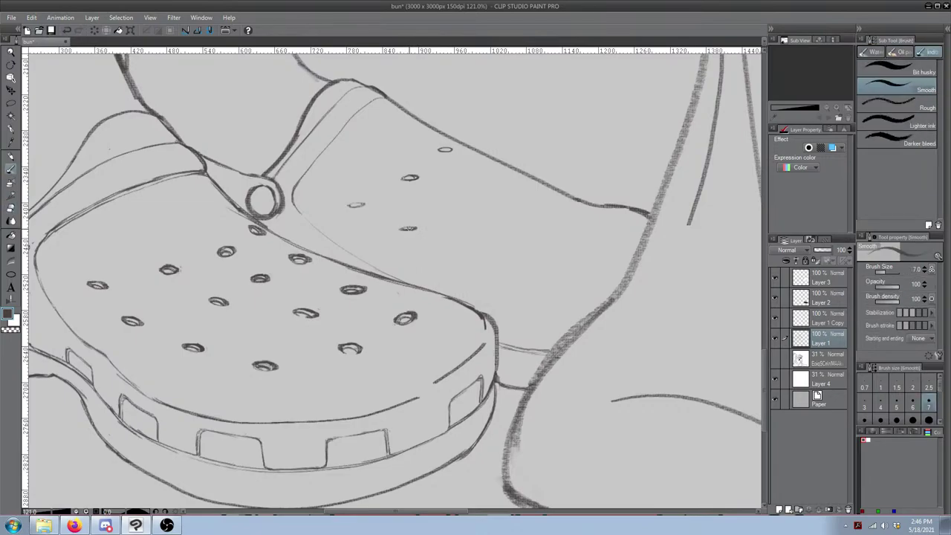
Step: Draw two more oval vent holes farther toward the toe, one just below the back clog's top outline
{"action": "key", "text": "ctrl+z"}
{"action": "mouse_move", "coordinate": [469, 204]}
{"action": "left_mouse_down"}
{"action": "mouse_move", "coordinate": [457, 200]}
{"action": "mouse_move", "coordinate": [514, 176]}
{"action": "left_mouse_up"}
{"action": "key", "text": "ctrl+z"}
{"action": "left_click_drag", "start_coordinate": [459, 264], "coordinate": [447, 263]}
{"action": "key", "text": "ctrl+z"}
Step: Lasso the lowest vent hole on the back clog, move it slightly down toward the seam and deselect
{"action": "key", "text": "m"}
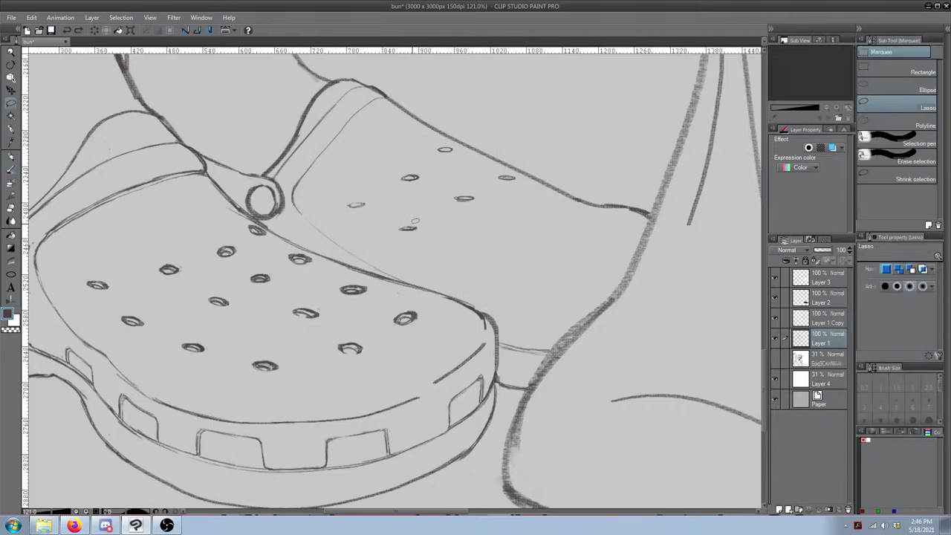
{"action": "mouse_move", "coordinate": [416, 216]}
{"action": "left_mouse_down"}
{"action": "mouse_move", "coordinate": [417, 242]}
{"action": "mouse_move", "coordinate": [418, 215]}
{"action": "mouse_move", "coordinate": [400, 244]}
{"action": "left_mouse_up"}
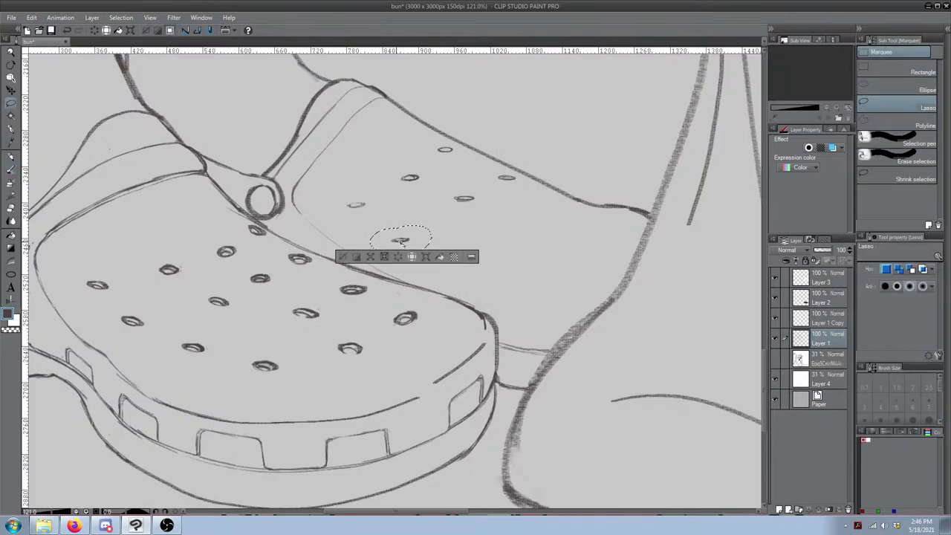
{"action": "key", "text": "p"}
{"action": "key", "text": "ctrl+d"}
Step: Draw two oval vent holes in the lowest row, extending it toward the back clog's toe
{"action": "mouse_move", "coordinate": [374, 212]}
{"action": "left_mouse_down"}
{"action": "mouse_move", "coordinate": [426, 263]}
{"action": "mouse_move", "coordinate": [494, 279]}
{"action": "mouse_move", "coordinate": [455, 263]}
{"action": "left_mouse_up"}
{"action": "key", "text": "ctrl+z"}
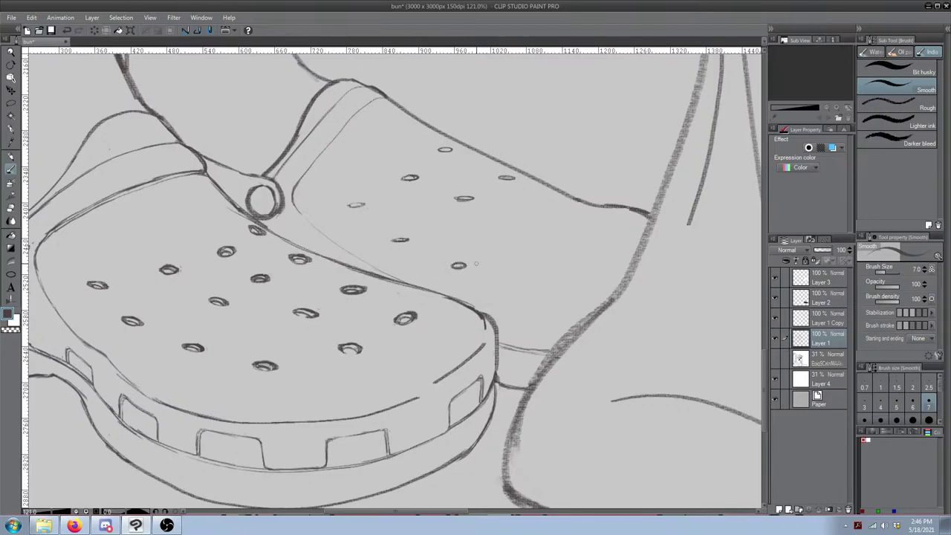
{"action": "left_click_drag", "start_coordinate": [523, 266], "coordinate": [534, 265]}
{"action": "key", "text": "ctrl+z"}
Step: Move the middle row's newest vent hole slightly down and extend the row toward the toe with two more ovals
{"action": "key", "text": "m"}
{"action": "mouse_move", "coordinate": [466, 191]}
{"action": "left_mouse_down"}
{"action": "mouse_move", "coordinate": [481, 202]}
{"action": "mouse_move", "coordinate": [462, 192]}
{"action": "mouse_move", "coordinate": [451, 214]}
{"action": "left_mouse_up"}
{"action": "left_click", "coordinate": [511, 225]}
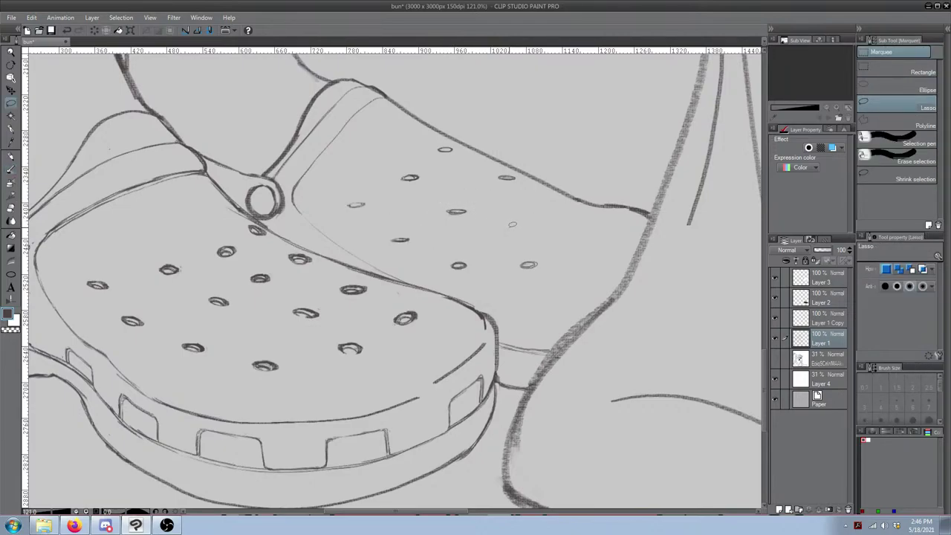
{"action": "key", "text": "b"}
{"action": "left_click_drag", "start_coordinate": [512, 222], "coordinate": [584, 226]}
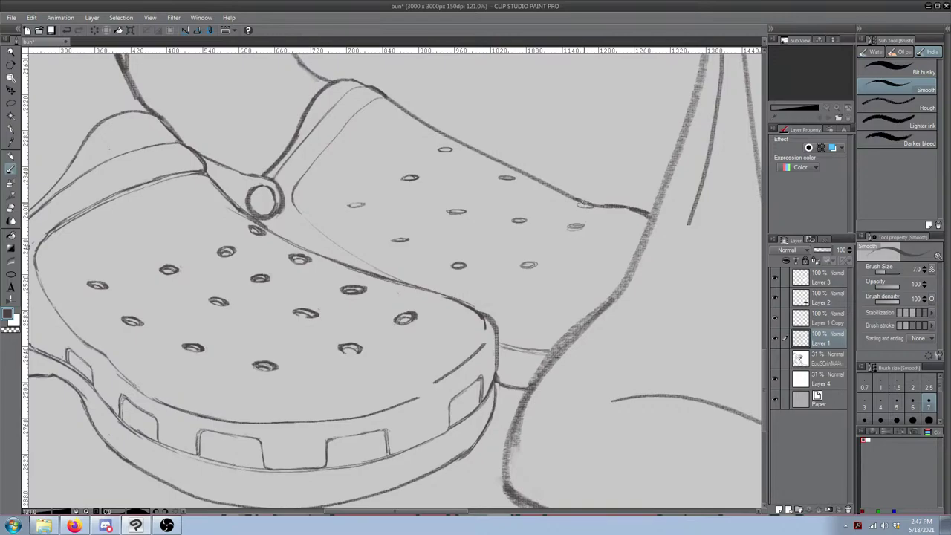
Step: Refine the partial vent hole where the back clog's top outline bends near the toe, erasing and redrawing its edge
{"action": "key", "text": "e"}
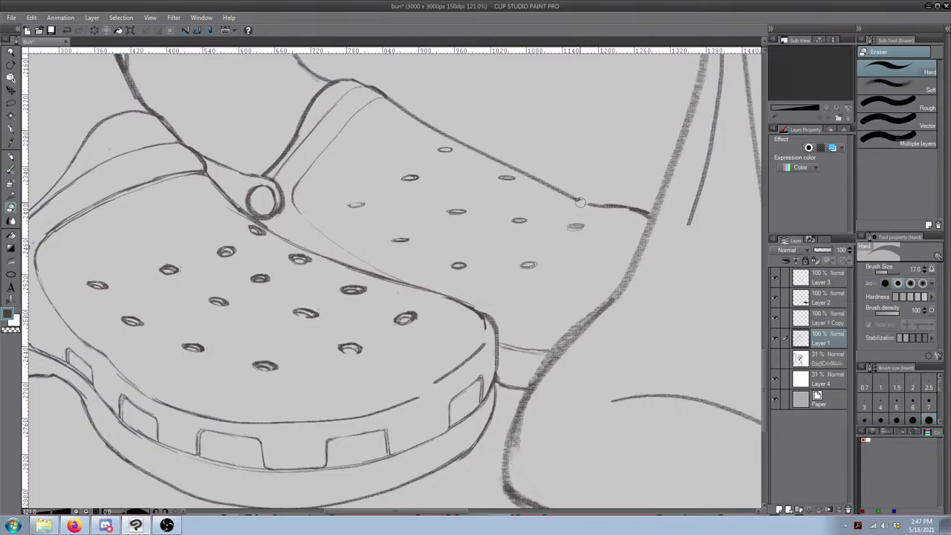
{"action": "key", "text": "b"}
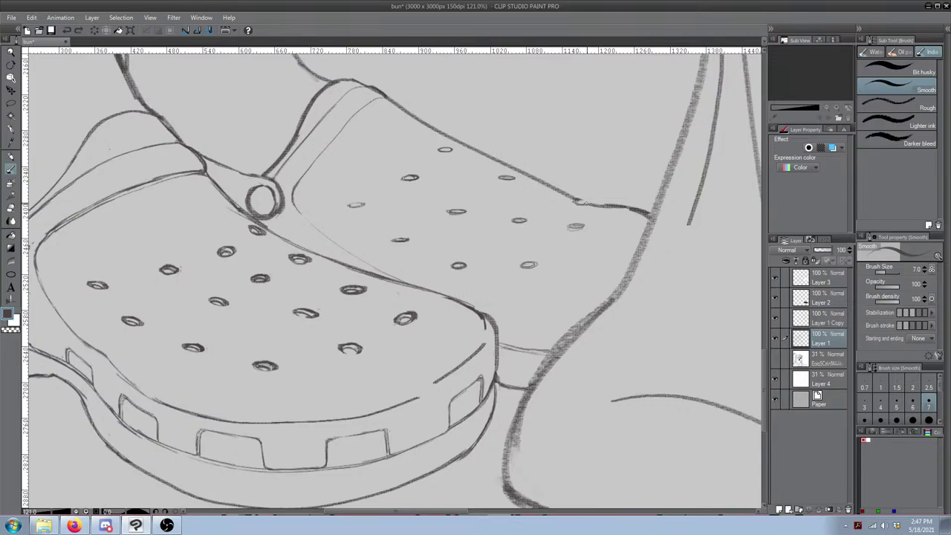
{"action": "key", "text": "e"}
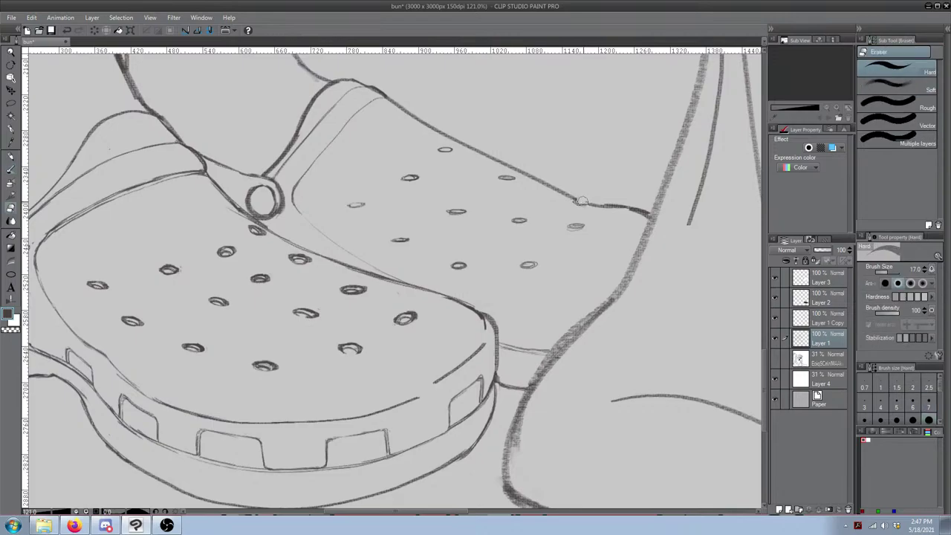
{"action": "key", "text": "b"}
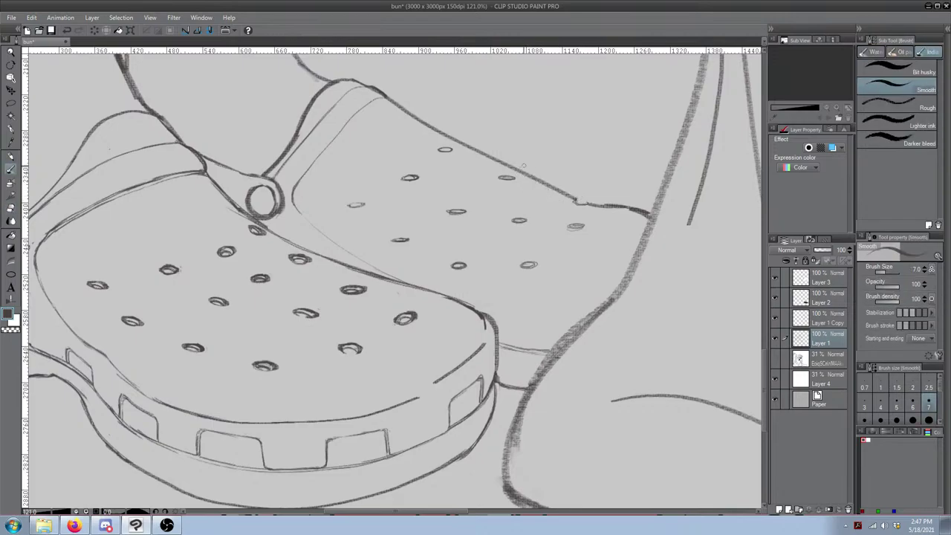
{"action": "key", "text": "e"}
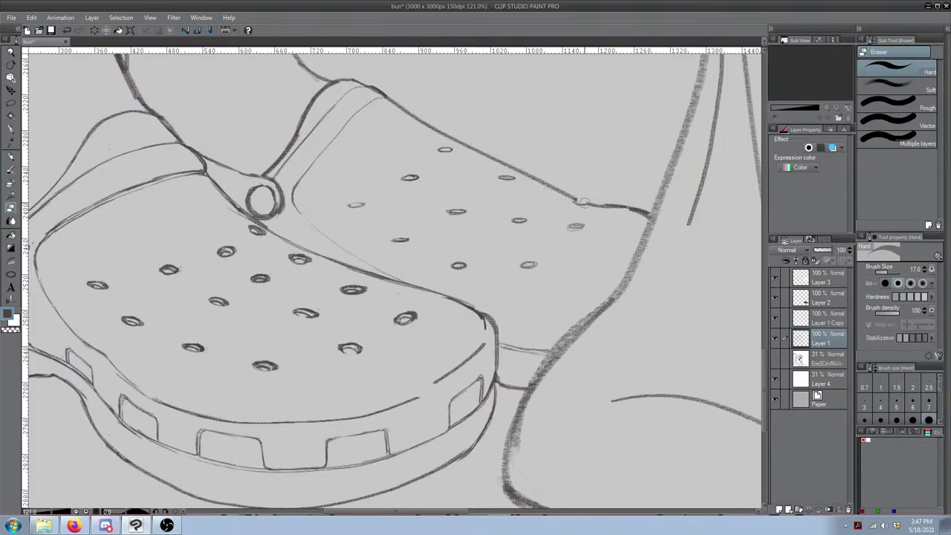
{"action": "key", "text": "b"}
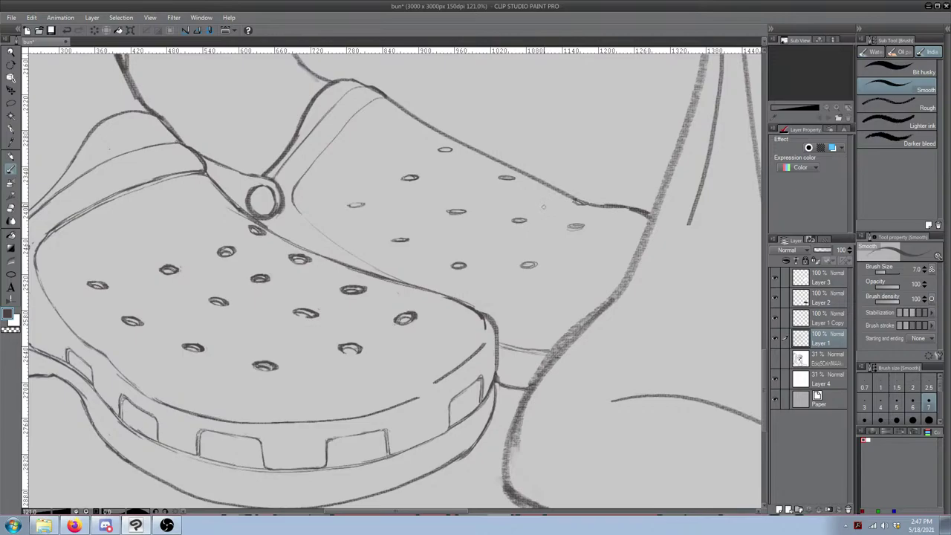
{"action": "key", "text": "e"}
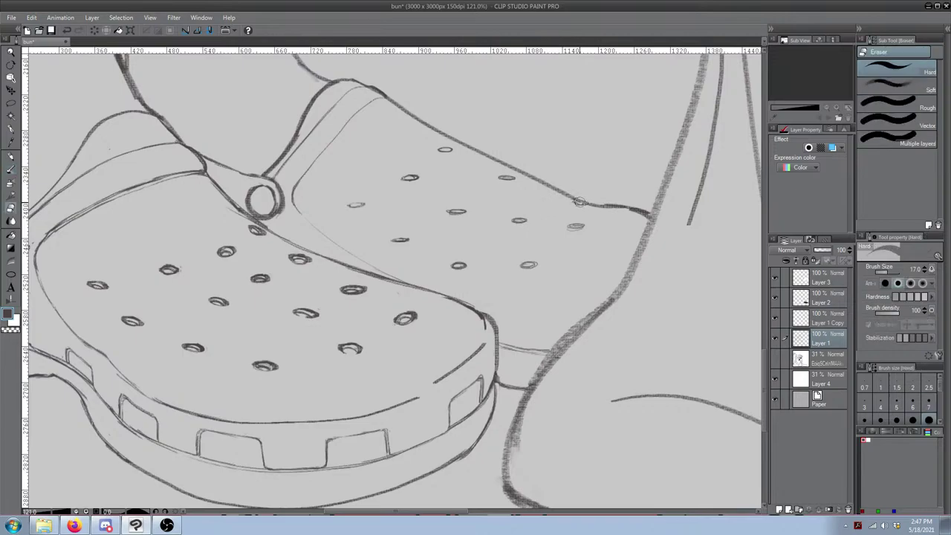
{"action": "key", "text": "b"}
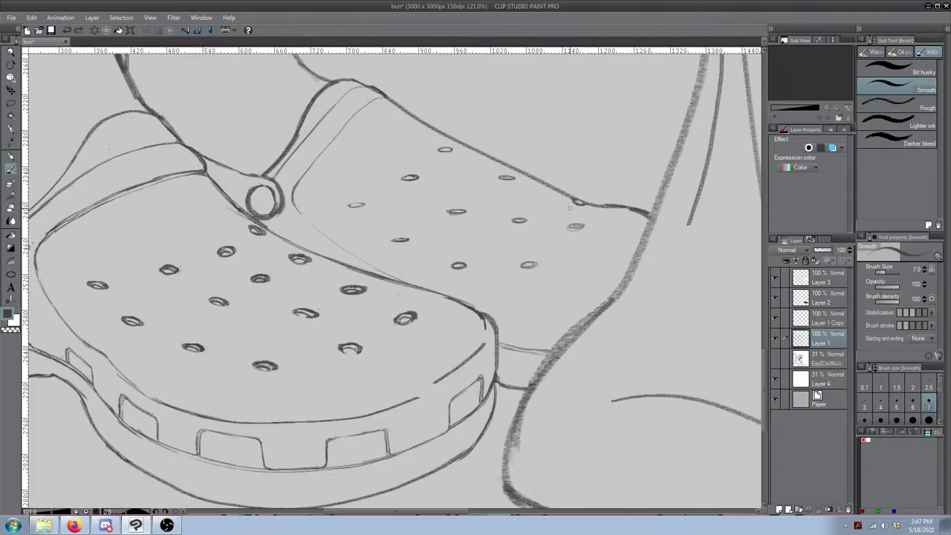
{"action": "key", "text": "e"}
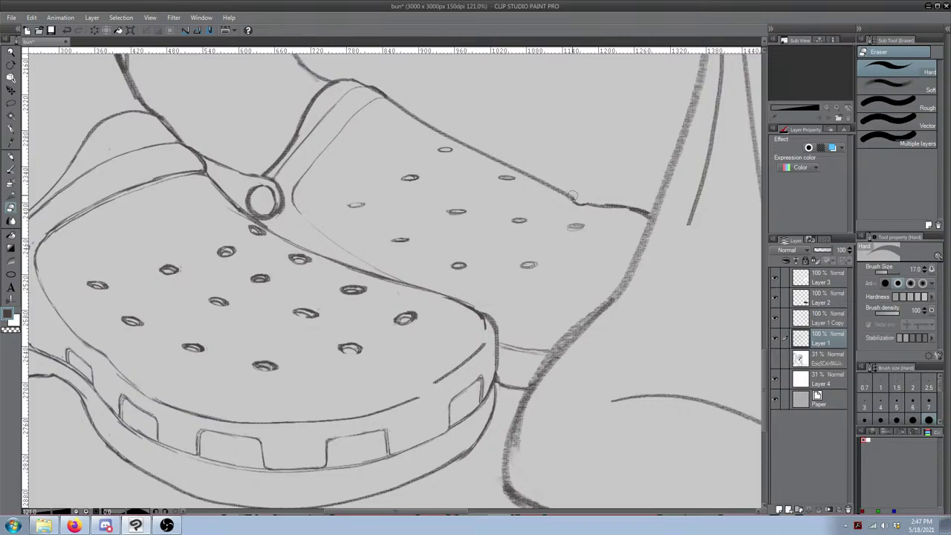
Step: Clean up the outline of the vent hole nearest the back clog's rivet
{"action": "mouse_move", "coordinate": [509, 199]}
{"action": "left_mouse_down"}
{"action": "mouse_move", "coordinate": [466, 190]}
{"action": "mouse_move", "coordinate": [509, 200]}
{"action": "mouse_move", "coordinate": [494, 180]}
{"action": "mouse_move", "coordinate": [505, 177]}
{"action": "mouse_move", "coordinate": [468, 169]}
{"action": "left_mouse_up"}
{"action": "key", "text": "b"}
{"action": "key", "text": "e"}
{"action": "left_click_drag", "start_coordinate": [361, 189], "coordinate": [362, 191]}
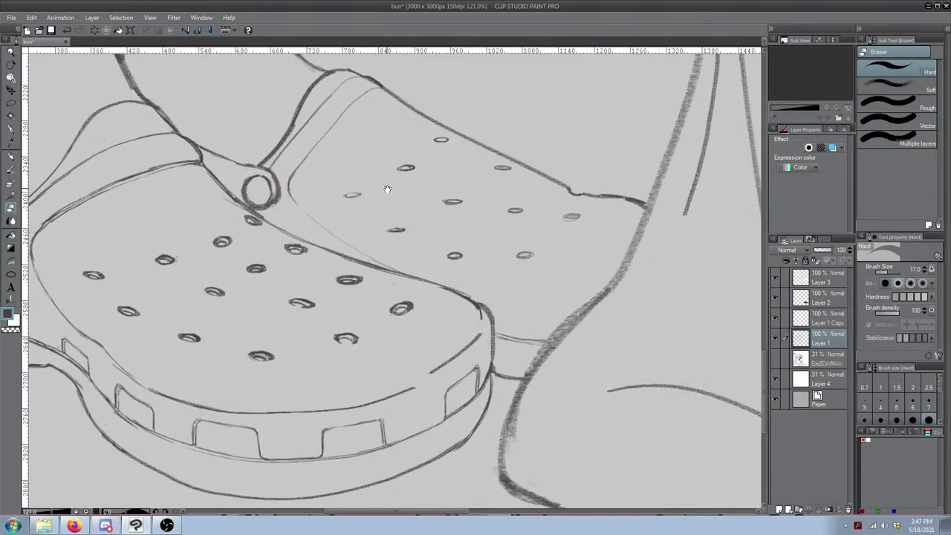
{"action": "key", "text": "b"}
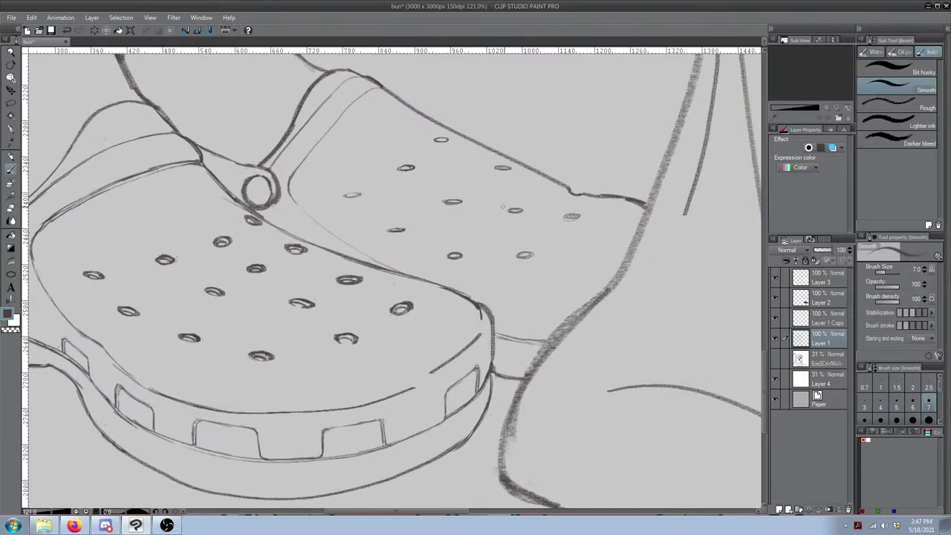
Step: Move the middle row's vent hole next to the toe-most one slightly down on the back clog
{"action": "key", "text": "m"}
{"action": "mouse_move", "coordinate": [506, 203]}
{"action": "left_mouse_down"}
{"action": "mouse_move", "coordinate": [535, 201]}
{"action": "mouse_move", "coordinate": [511, 232]}
{"action": "left_mouse_up"}
{"action": "key", "text": "ctrl+d"}
{"action": "key", "text": "b"}
{"action": "key", "text": "m"}
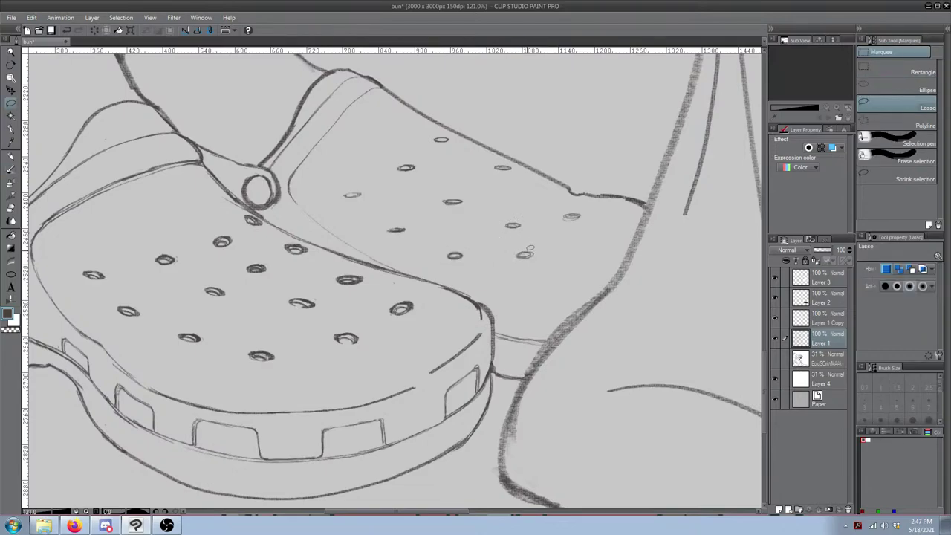
Step: Lower the toe-most vent hole of the back clog's lowest row slightly
{"action": "left_click_drag", "start_coordinate": [527, 246], "coordinate": [529, 264]}
{"action": "key", "text": "ctrl+z"}
{"action": "key", "text": "b"}
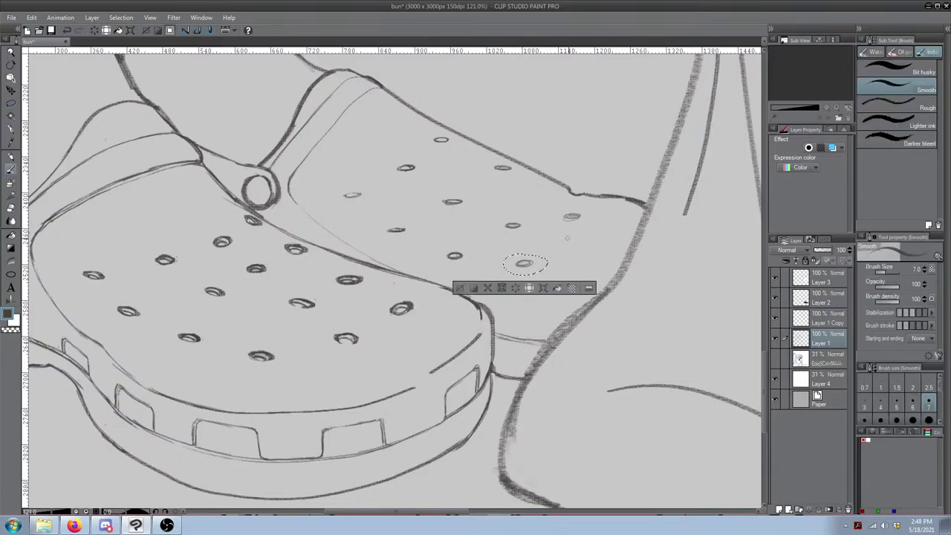
{"action": "key", "text": "ctrl+d"}
{"action": "key", "text": "b"}
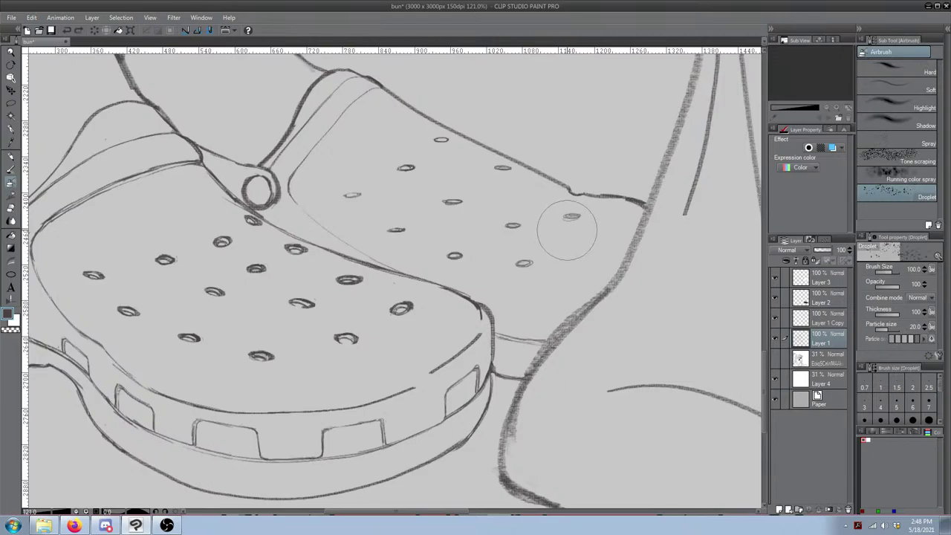
Step: Lower the middle row's vent hole nearest the toe and slightly adjust its neighbour toward the heel
{"action": "key", "text": "m"}
{"action": "mouse_move", "coordinate": [583, 210]}
{"action": "left_mouse_down"}
{"action": "mouse_move", "coordinate": [557, 242]}
{"action": "mouse_move", "coordinate": [555, 229]}
{"action": "mouse_move", "coordinate": [587, 230]}
{"action": "mouse_move", "coordinate": [572, 234]}
{"action": "left_mouse_up"}
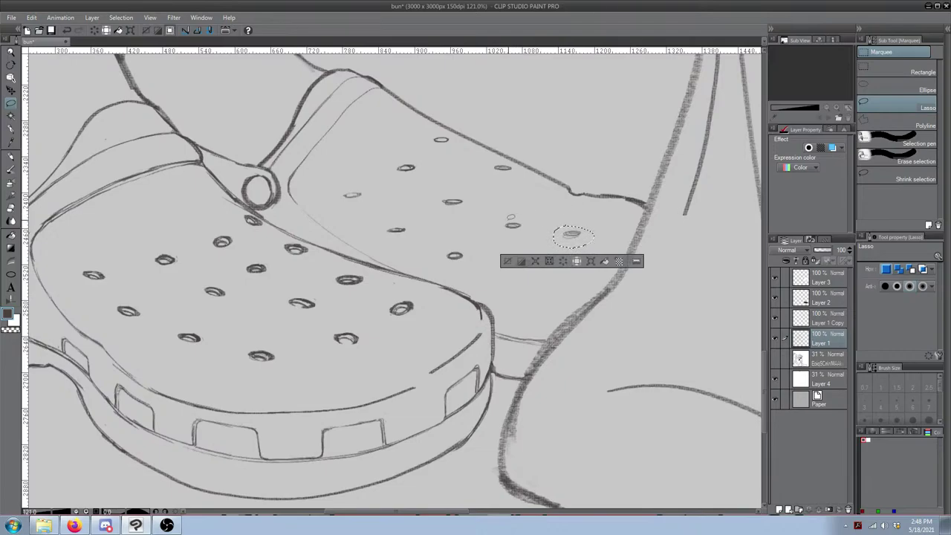
{"action": "mouse_move", "coordinate": [509, 215]}
{"action": "left_mouse_down"}
{"action": "mouse_move", "coordinate": [530, 211]}
{"action": "mouse_move", "coordinate": [517, 213]}
{"action": "mouse_move", "coordinate": [521, 232]}
{"action": "mouse_move", "coordinate": [511, 227]}
{"action": "left_mouse_up"}
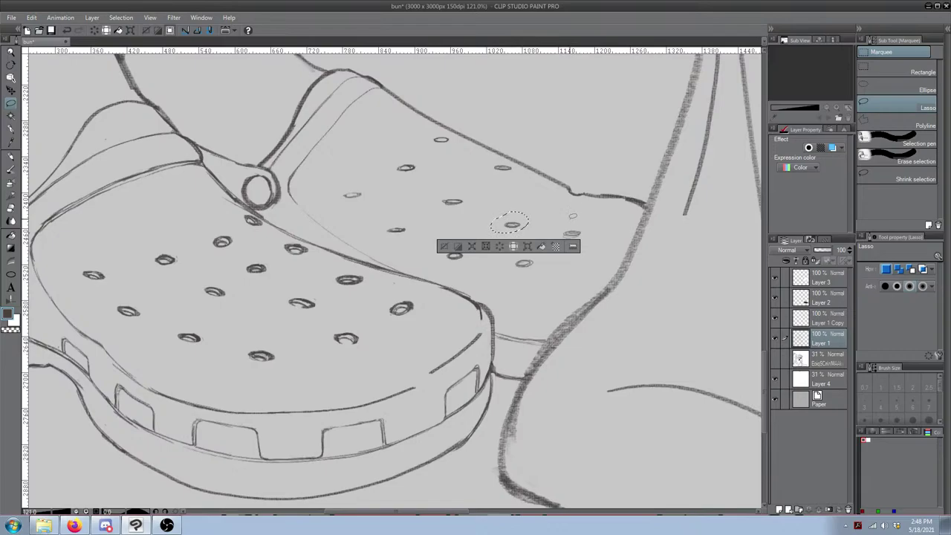
{"action": "scroll", "coordinate": [589, 221], "scroll_direction": "down", "scroll_amount": 6}
{"action": "key", "text": "ctrl+d"}
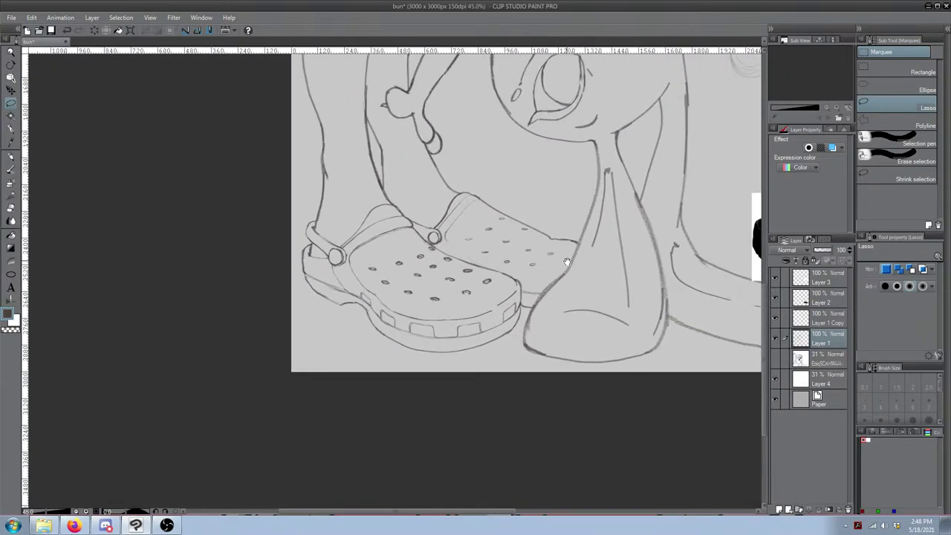
Step: Move the upper vent hole nearest the rivet down toward the heel, and nudge the topmost vent hole slightly up
{"action": "scroll", "coordinate": [552, 264], "scroll_direction": "up", "scroll_amount": 3}
{"action": "scroll", "coordinate": [504, 260], "scroll_direction": "up", "scroll_amount": 3}
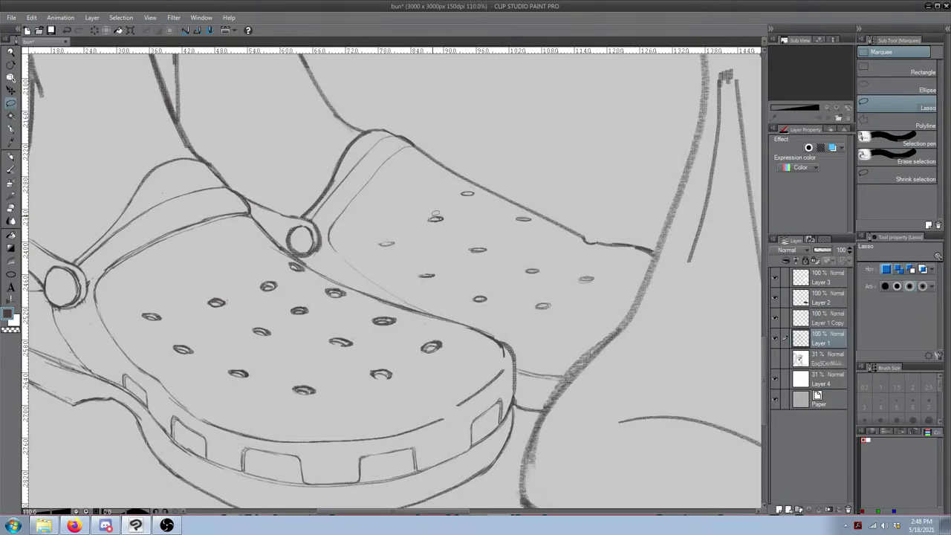
{"action": "mouse_move", "coordinate": [436, 212]}
{"action": "left_mouse_down"}
{"action": "mouse_move", "coordinate": [418, 214]}
{"action": "mouse_move", "coordinate": [437, 221]}
{"action": "mouse_move", "coordinate": [430, 232]}
{"action": "left_mouse_up"}
{"action": "key", "text": "ctrl+d"}
{"action": "mouse_move", "coordinate": [471, 187]}
{"action": "left_mouse_down"}
{"action": "mouse_move", "coordinate": [453, 195]}
{"action": "mouse_move", "coordinate": [472, 190]}
{"action": "mouse_move", "coordinate": [463, 189]}
{"action": "left_mouse_up"}
{"action": "key", "text": "b"}
{"action": "key", "text": "ctrl+d"}
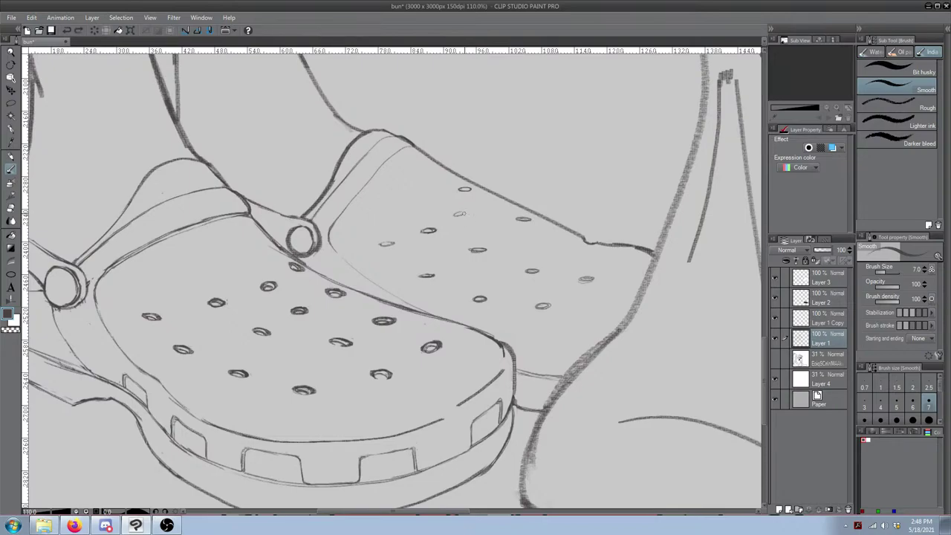
Step: Draw two extra oval vent holes in the gaps between the upper rows, and lower the middle hole beneath them
{"action": "left_click_drag", "start_coordinate": [462, 213], "coordinate": [467, 210]}
{"action": "key", "text": "m"}
{"action": "mouse_move", "coordinate": [481, 235]}
{"action": "left_mouse_down"}
{"action": "mouse_move", "coordinate": [462, 254]}
{"action": "mouse_move", "coordinate": [483, 236]}
{"action": "left_mouse_up"}
{"action": "key", "text": "ctrl+d"}
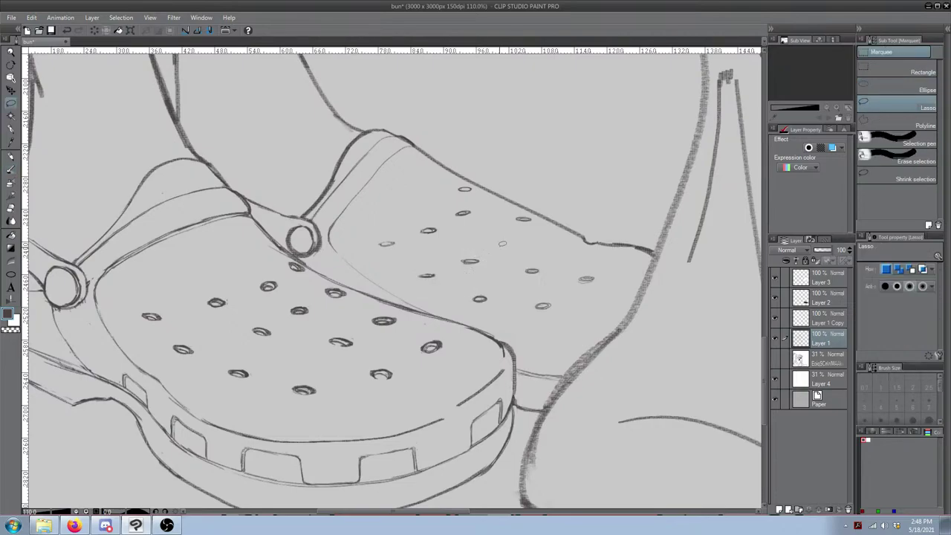
{"action": "key", "text": "b"}
{"action": "mouse_move", "coordinate": [485, 239]}
{"action": "left_mouse_down"}
{"action": "mouse_move", "coordinate": [501, 236]}
{"action": "mouse_move", "coordinate": [489, 238]}
{"action": "left_mouse_up"}
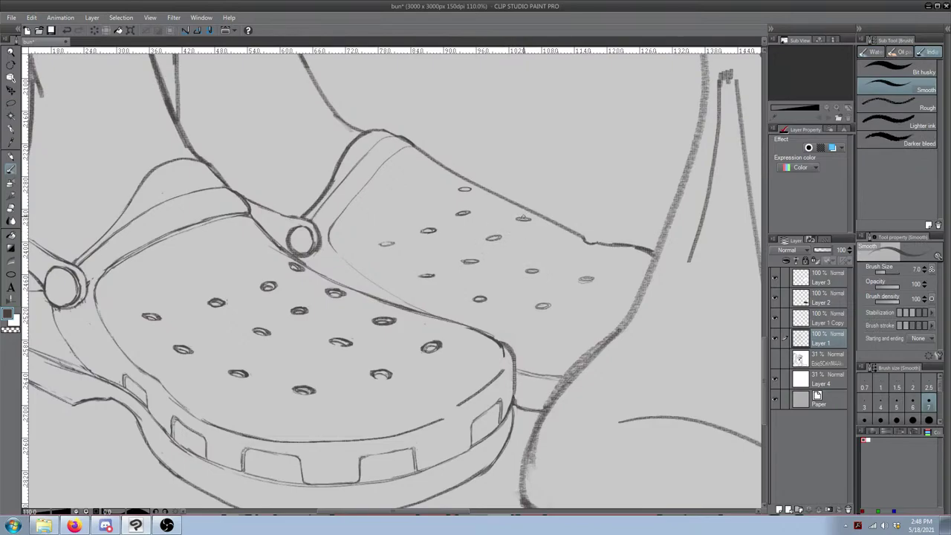
Step: Move the vent hole beside the middle of the back clog's top outline slightly up toward the heel
{"action": "key", "text": "m"}
{"action": "mouse_move", "coordinate": [523, 211]}
{"action": "left_mouse_down"}
{"action": "mouse_move", "coordinate": [530, 225]}
{"action": "mouse_move", "coordinate": [510, 209]}
{"action": "left_mouse_up"}
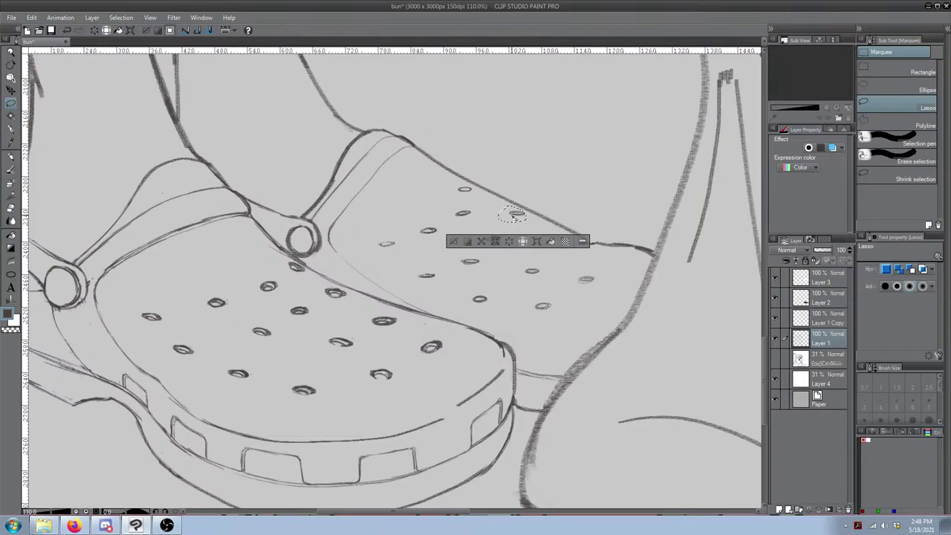
{"action": "key", "text": "ctrl+d"}
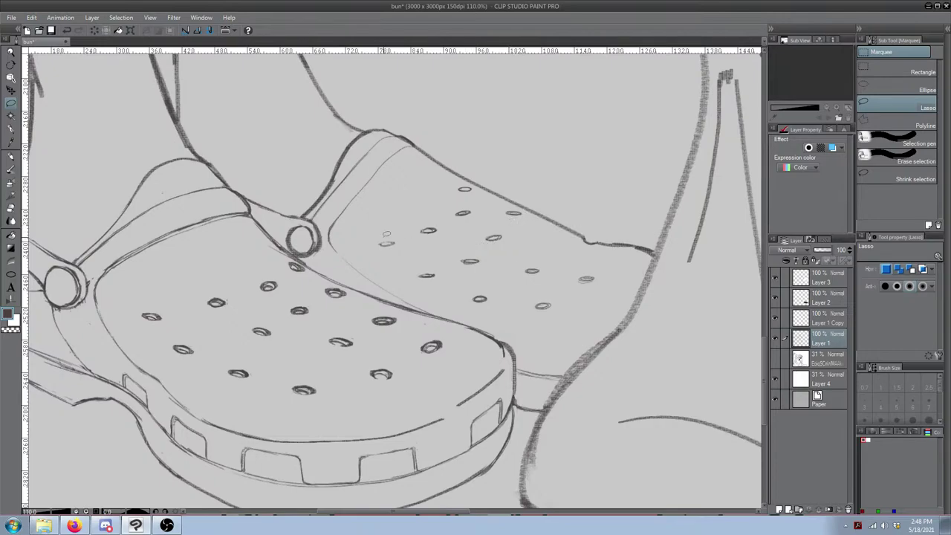
{"action": "key", "text": "b"}
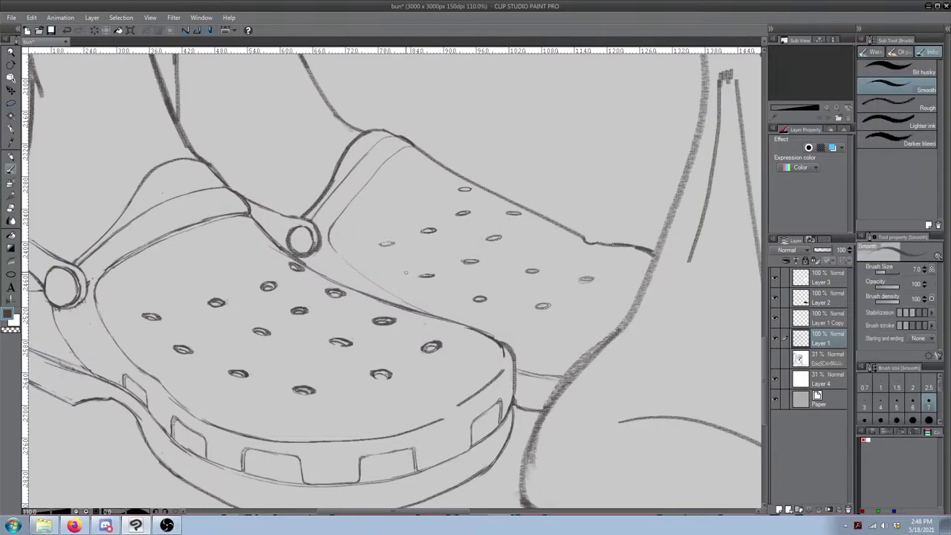
{"action": "left_click_drag", "start_coordinate": [414, 278], "coordinate": [480, 254]}
{"action": "key", "text": "ctrl+z"}
{"action": "key", "text": "e"}
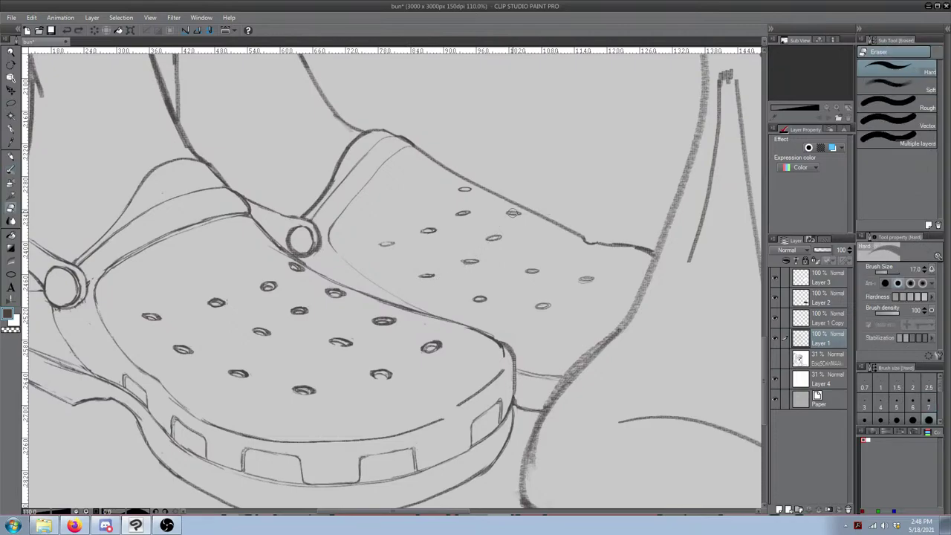
Step: Move the topmost vent hole slightly toward the toe, closer to the back clog's top outline
{"action": "key", "text": "m"}
{"action": "left_click_drag", "start_coordinate": [460, 187], "coordinate": [476, 195]}
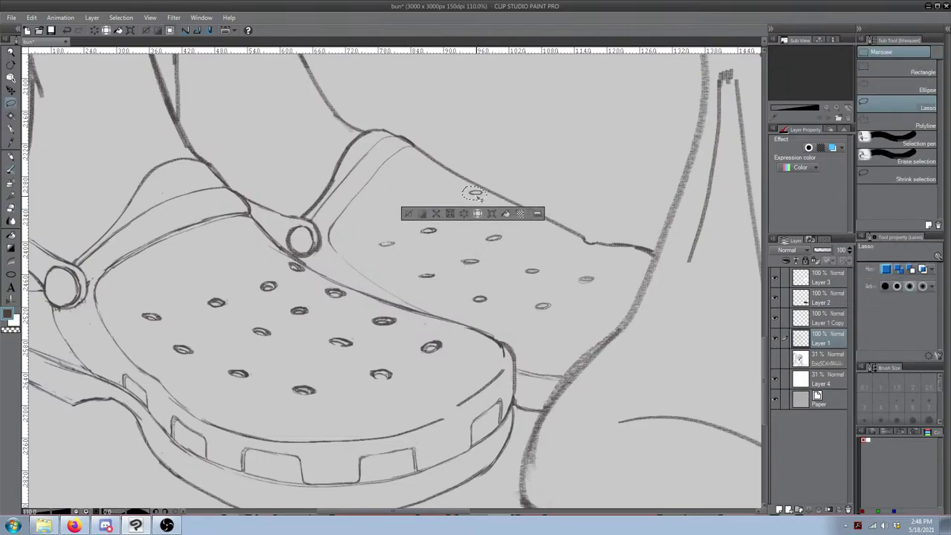
{"action": "key", "text": "ctrl+d"}
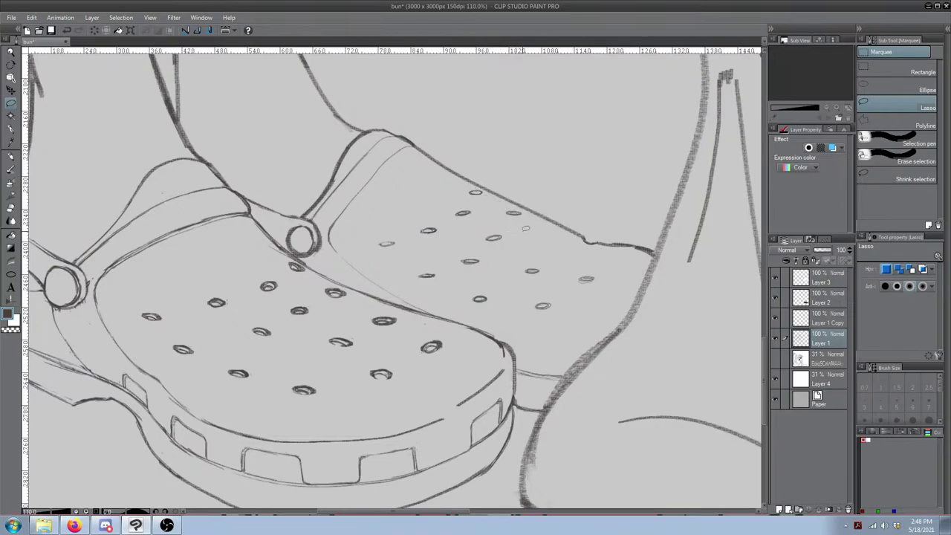
Step: Erase the two vent holes nearest the back clog's toe
{"action": "left_click_drag", "start_coordinate": [505, 268], "coordinate": [416, 262]}
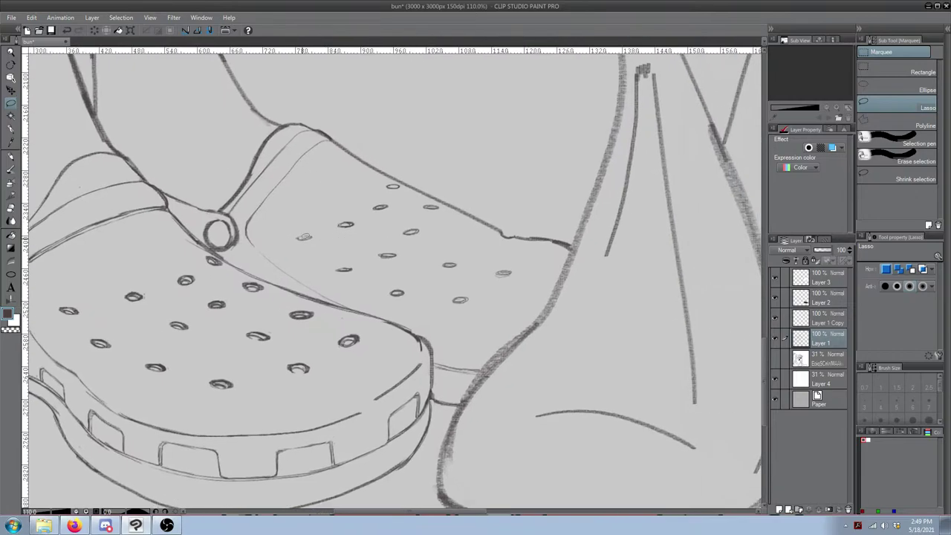
{"action": "key", "text": "b"}
{"action": "key", "text": "e"}
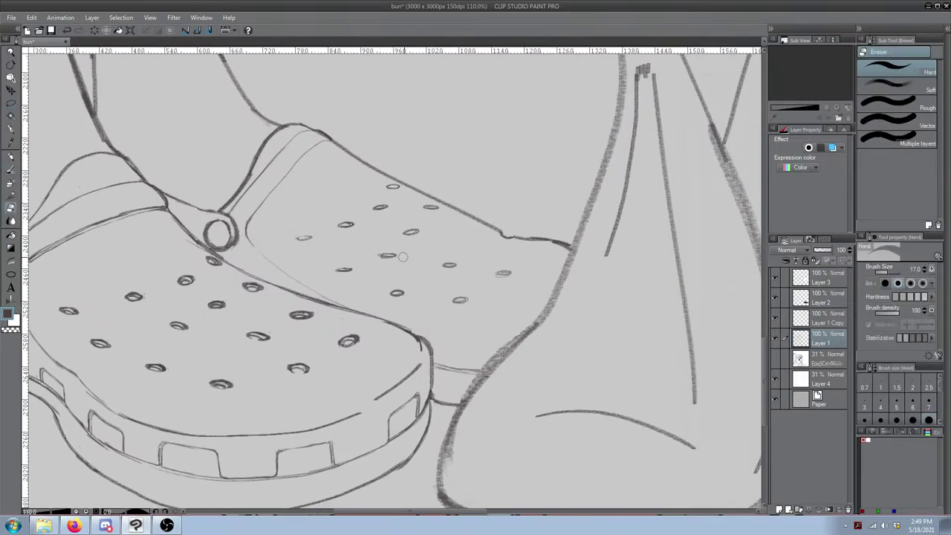
{"action": "mouse_move", "coordinate": [476, 292]}
{"action": "left_mouse_down"}
{"action": "mouse_move", "coordinate": [456, 307]}
{"action": "mouse_move", "coordinate": [506, 274]}
{"action": "left_mouse_up"}
{"action": "key", "text": "b"}
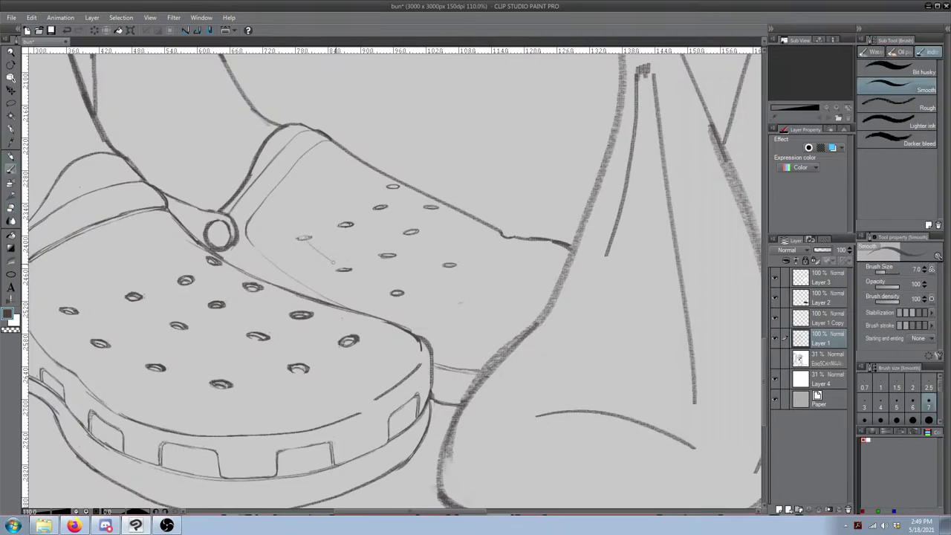
{"action": "left_click_drag", "start_coordinate": [333, 262], "coordinate": [442, 329]}
{"action": "key", "text": "ctrl+z"}
{"action": "mouse_move", "coordinate": [300, 239]}
{"action": "left_mouse_down"}
{"action": "mouse_move", "coordinate": [355, 282]}
{"action": "mouse_move", "coordinate": [455, 316]}
{"action": "mouse_move", "coordinate": [509, 280]}
{"action": "mouse_move", "coordinate": [514, 232]}
{"action": "left_mouse_up"}
{"action": "key", "text": "ctrl+z"}
{"action": "key", "text": "e"}
{"action": "left_click_drag", "start_coordinate": [297, 239], "coordinate": [323, 231]}
{"action": "key", "text": "b"}
{"action": "mouse_move", "coordinate": [282, 256]}
{"action": "left_mouse_down"}
{"action": "mouse_move", "coordinate": [392, 309]}
{"action": "mouse_move", "coordinate": [473, 308]}
{"action": "mouse_move", "coordinate": [517, 268]}
{"action": "mouse_move", "coordinate": [505, 231]}
{"action": "left_mouse_up"}
{"action": "key", "text": "ctrl+z"}
{"action": "key", "text": "ctrl+z"}
{"action": "scroll", "coordinate": [396, 244], "scroll_direction": "down", "scroll_amount": 5}
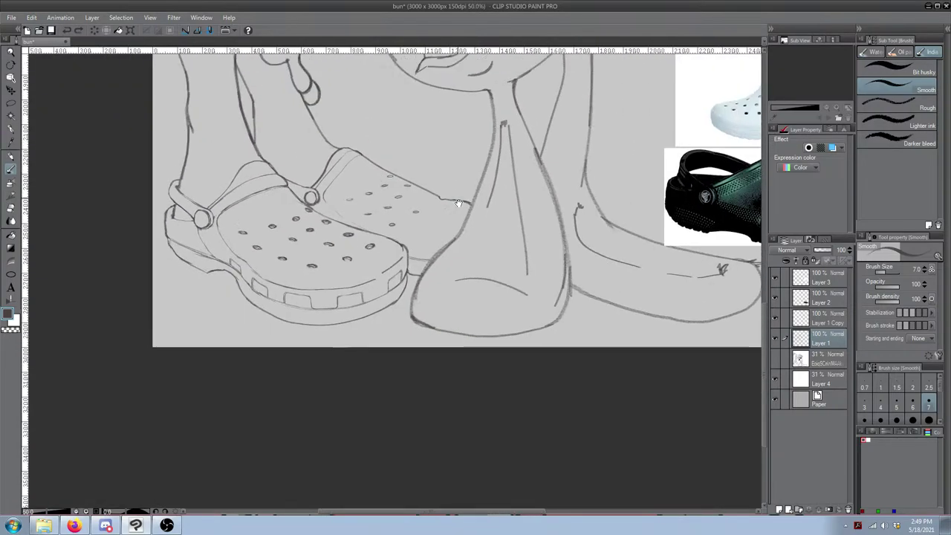
{"action": "scroll", "coordinate": [314, 261], "scroll_direction": "up", "scroll_amount": 5}
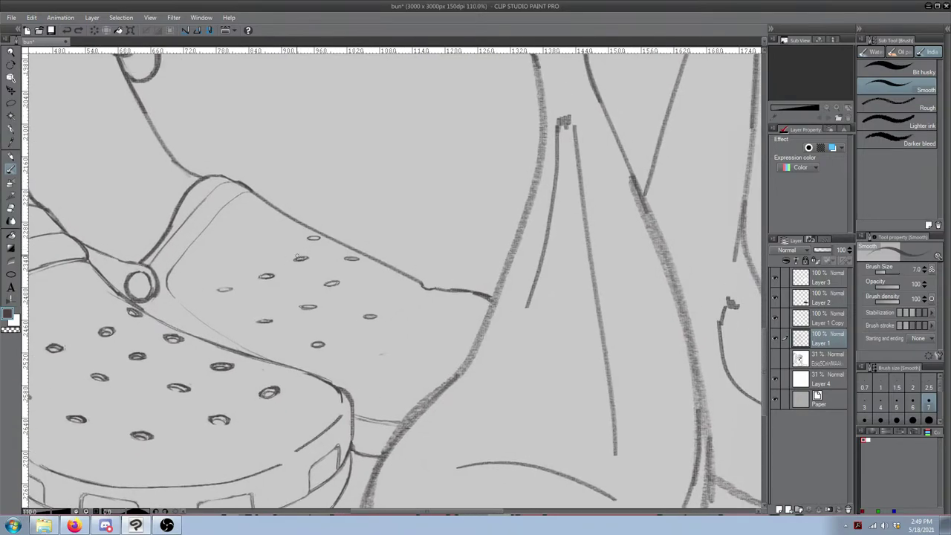
Step: Nudge the vent hole just below the topmost one slightly upward
{"action": "key", "text": "m"}
{"action": "left_click_drag", "start_coordinate": [297, 246], "coordinate": [296, 247]}
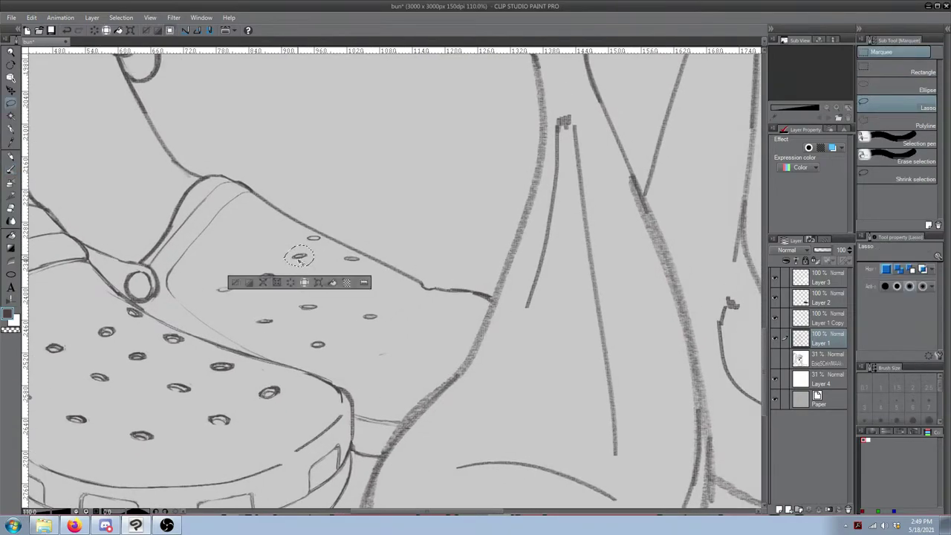
{"action": "key", "text": "ctrl+d"}
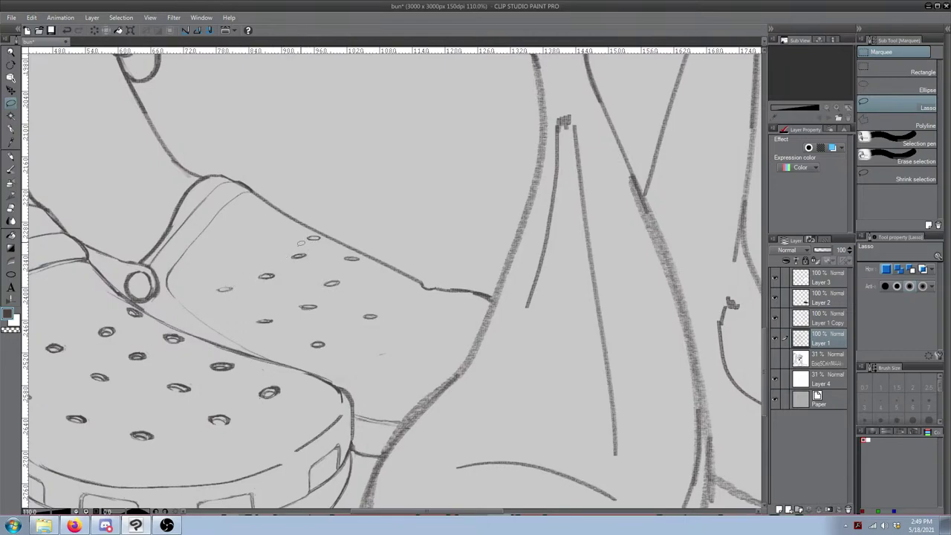
{"action": "key", "text": "e"}
{"action": "key", "text": "p"}
Step: Spread out the back clog's central vent holes, moving two toward the toe and the lower heel-side one slightly up
{"action": "key", "text": "m"}
{"action": "mouse_move", "coordinate": [262, 309]}
{"action": "left_mouse_down"}
{"action": "mouse_move", "coordinate": [321, 315]}
{"action": "mouse_move", "coordinate": [310, 300]}
{"action": "mouse_move", "coordinate": [316, 313]}
{"action": "left_mouse_up"}
{"action": "key", "text": "ctrl+d"}
{"action": "mouse_move", "coordinate": [338, 279]}
{"action": "left_mouse_down"}
{"action": "mouse_move", "coordinate": [317, 289]}
{"action": "mouse_move", "coordinate": [347, 275]}
{"action": "left_mouse_up"}
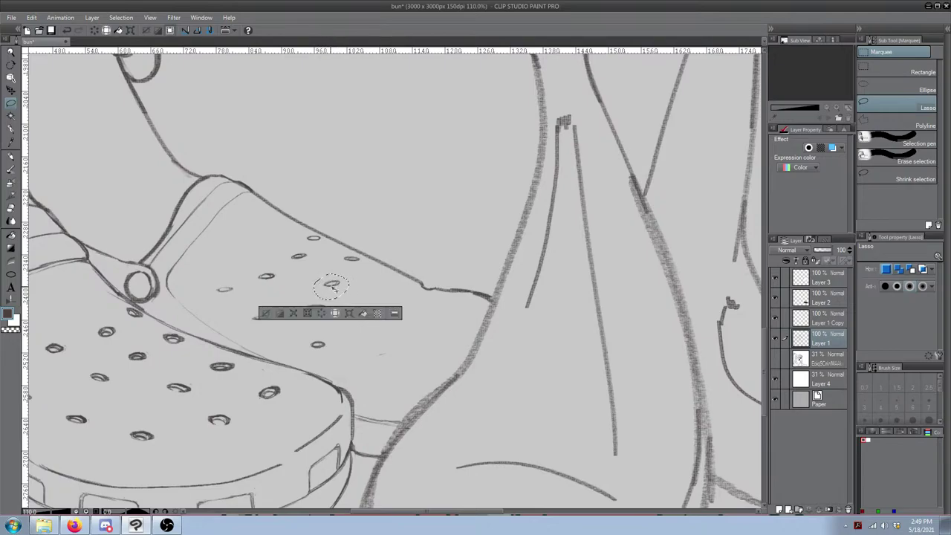
{"action": "key", "text": "ctrl+d"}
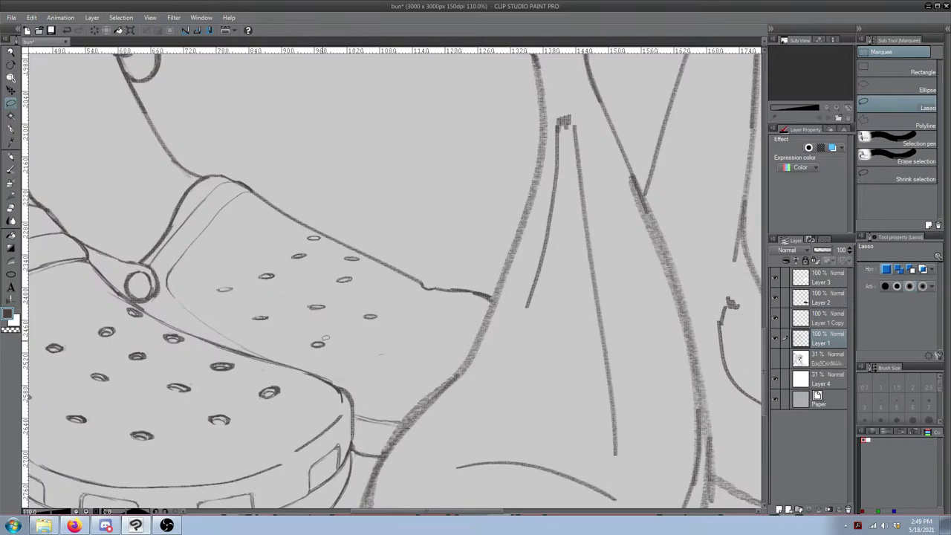
Step: Shift the lowest row's remaining toe-side vent hole toward the heel and lower the vent hole nearest the toe
{"action": "mouse_move", "coordinate": [321, 329]}
{"action": "left_mouse_down"}
{"action": "mouse_move", "coordinate": [331, 338]}
{"action": "mouse_move", "coordinate": [319, 330]}
{"action": "mouse_move", "coordinate": [312, 347]}
{"action": "left_mouse_up"}
{"action": "key", "text": "ctrl+d"}
{"action": "mouse_move", "coordinate": [355, 313]}
{"action": "left_mouse_down"}
{"action": "mouse_move", "coordinate": [385, 305]}
{"action": "mouse_move", "coordinate": [372, 325]}
{"action": "left_mouse_up"}
{"action": "key", "text": "ctrl+d"}
{"action": "key", "text": "b"}
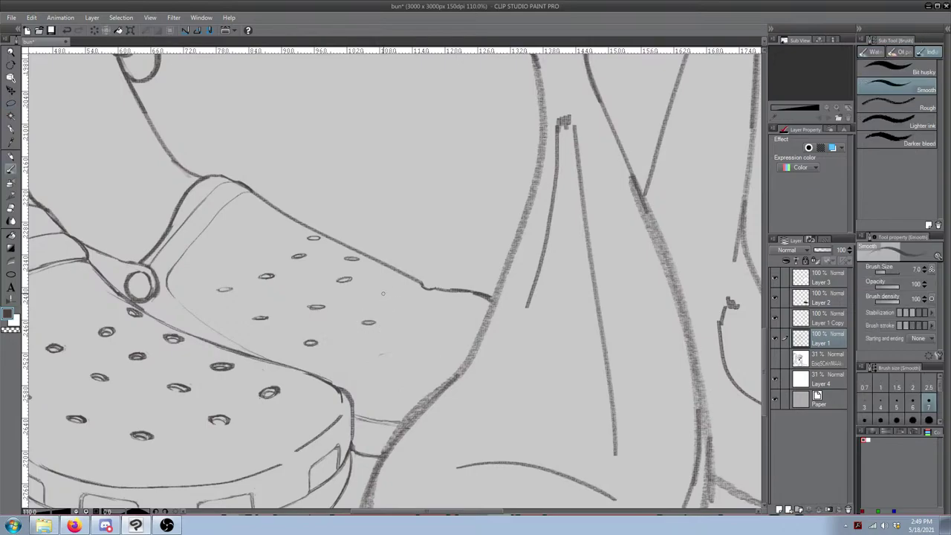
Step: Draw new oval vent holes along the toe side of the back clog, extending the rows toward the toe
{"action": "key", "text": "ctrl+z"}
{"action": "left_click_drag", "start_coordinate": [385, 287], "coordinate": [393, 289]}
{"action": "key", "text": "ctrl+z"}
{"action": "left_click_drag", "start_coordinate": [310, 310], "coordinate": [318, 308]}
{"action": "key", "text": "ctrl+z"}
{"action": "mouse_move", "coordinate": [363, 354]}
{"action": "left_mouse_down"}
{"action": "mouse_move", "coordinate": [380, 349]}
{"action": "mouse_move", "coordinate": [364, 352]}
{"action": "left_mouse_up"}
{"action": "mouse_move", "coordinate": [413, 323]}
{"action": "left_mouse_down"}
{"action": "mouse_move", "coordinate": [424, 321]}
{"action": "mouse_move", "coordinate": [414, 323]}
{"action": "left_mouse_up"}
Step: Reposition the new vent hole beside the top outline, just before the bend near the toe
{"action": "key", "text": "m"}
{"action": "left_click_drag", "start_coordinate": [377, 297], "coordinate": [394, 280]}
{"action": "key", "text": "e"}
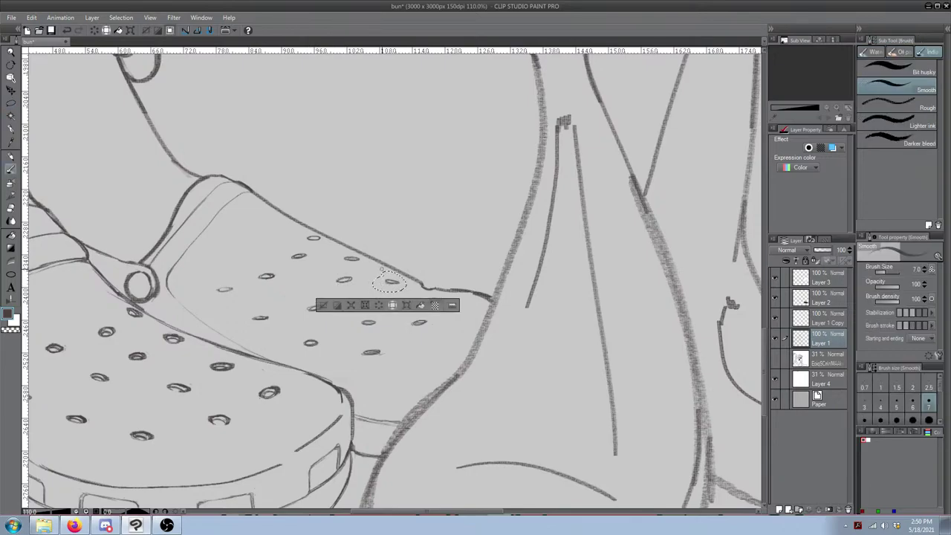
{"action": "key", "text": "ctrl+d"}
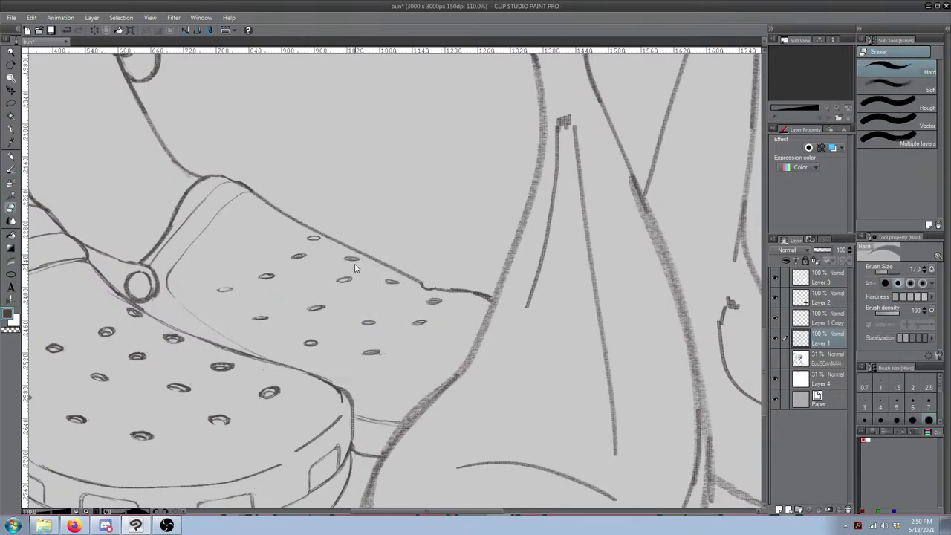
{"action": "scroll", "coordinate": [423, 266], "scroll_direction": "down", "scroll_amount": 2}
{"action": "scroll", "coordinate": [423, 265], "scroll_direction": "down", "scroll_amount": 4}
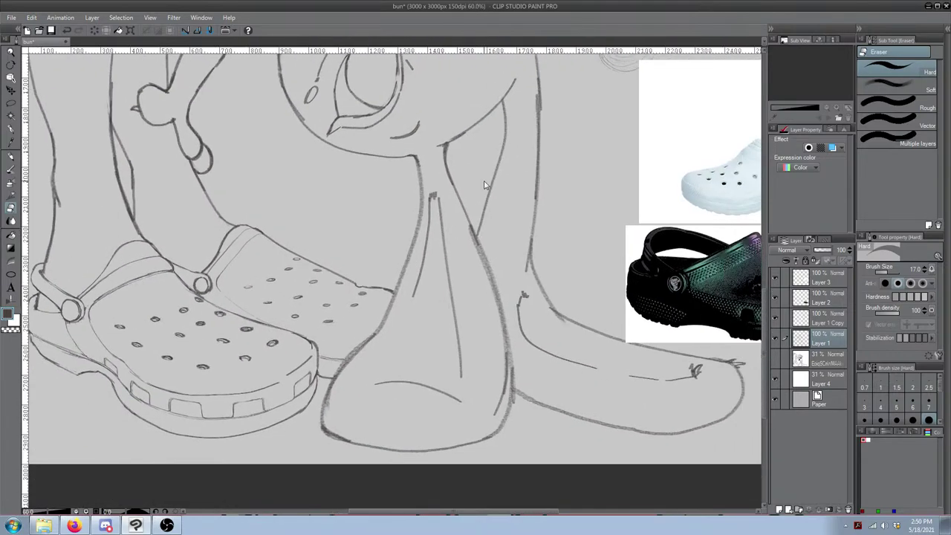
{"action": "scroll", "coordinate": [346, 238], "scroll_direction": "up", "scroll_amount": 6}
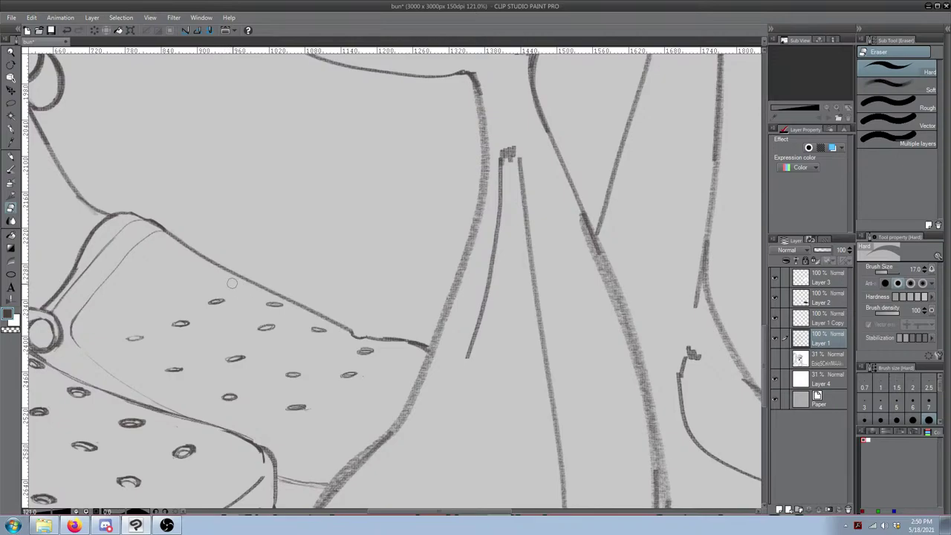
{"action": "key", "text": "m"}
{"action": "mouse_move", "coordinate": [167, 306]}
{"action": "left_mouse_down"}
{"action": "mouse_move", "coordinate": [113, 330]}
{"action": "mouse_move", "coordinate": [176, 343]}
{"action": "mouse_move", "coordinate": [231, 306]}
{"action": "mouse_move", "coordinate": [238, 286]}
{"action": "mouse_move", "coordinate": [117, 322]}
{"action": "mouse_move", "coordinate": [191, 326]}
{"action": "mouse_move", "coordinate": [180, 344]}
{"action": "mouse_move", "coordinate": [206, 326]}
{"action": "mouse_move", "coordinate": [166, 321]}
{"action": "left_mouse_up"}
{"action": "key", "text": "ctrl+d"}
{"action": "key", "text": "ctrl+z"}
{"action": "key", "text": "ctrl+z"}
{"action": "key", "text": "ctrl+d"}
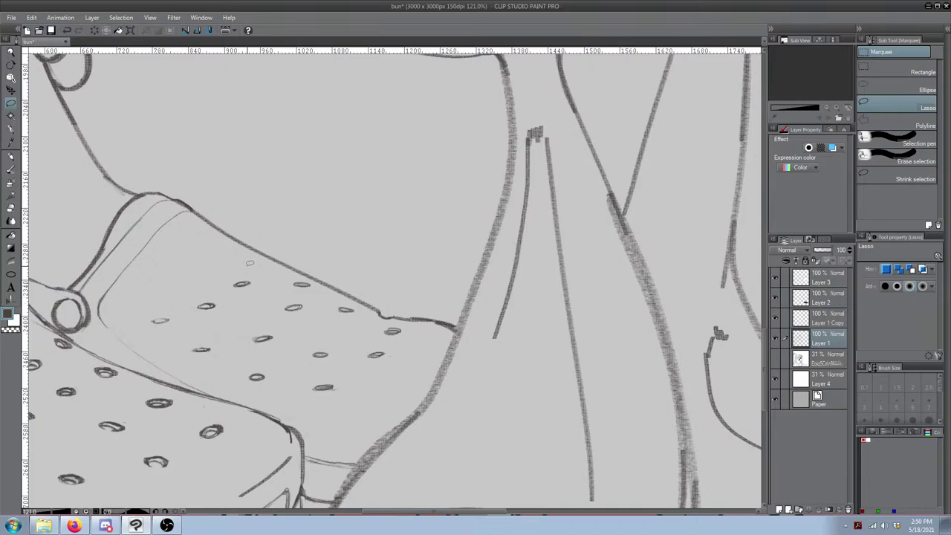
Step: Redraw the topmost oval vent hole close to the back clog's top outline
{"action": "key", "text": "b"}
{"action": "left_click_drag", "start_coordinate": [241, 278], "coordinate": [359, 249]}
{"action": "key", "text": "ctrl+z"}
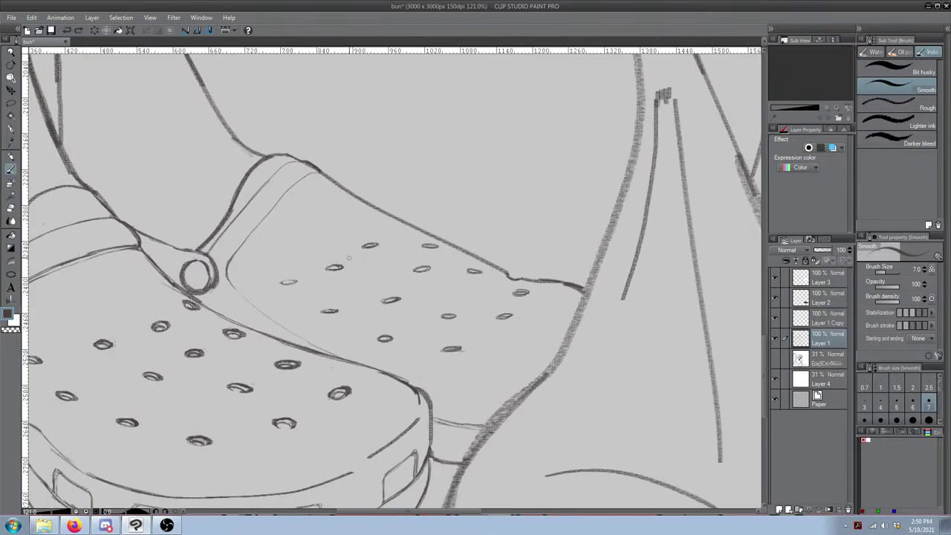
{"action": "key", "text": "ctrl+z"}
{"action": "key", "text": "ctrl+z"}
{"action": "left_click_drag", "start_coordinate": [388, 221], "coordinate": [380, 222]}
{"action": "mouse_move", "coordinate": [392, 270]}
{"action": "left_mouse_down"}
{"action": "mouse_move", "coordinate": [433, 274]}
{"action": "mouse_move", "coordinate": [372, 288]}
{"action": "left_mouse_up"}
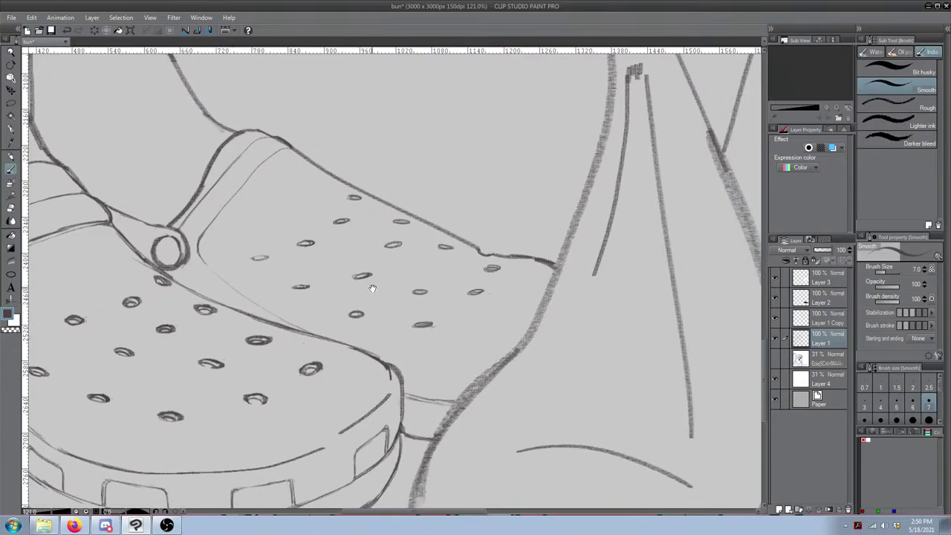
Step: Erase part of the vent hole at the heel end of the back clog's lower row
{"action": "key", "text": "e"}
{"action": "left_click_drag", "start_coordinate": [296, 285], "coordinate": [311, 287]}
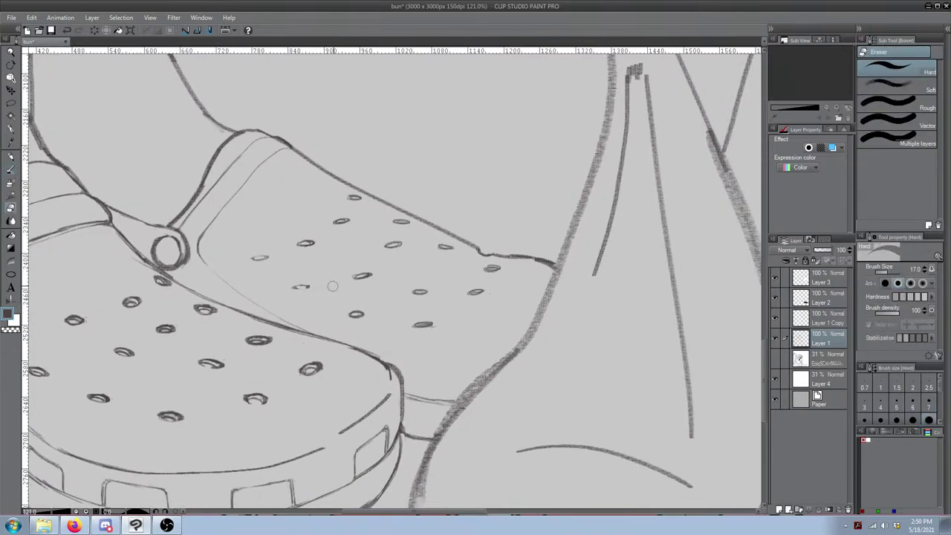
{"action": "scroll", "coordinate": [383, 264], "scroll_direction": "down", "scroll_amount": 2}
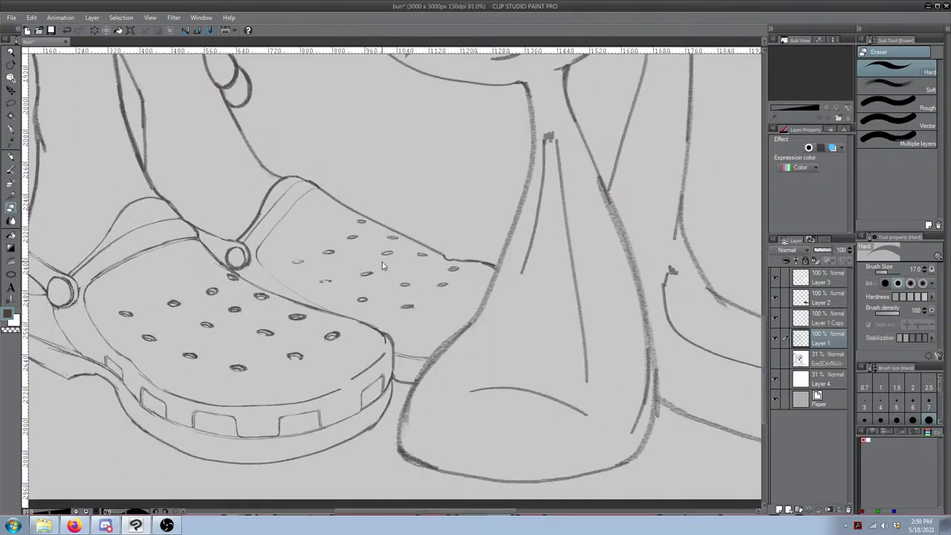
{"action": "scroll", "coordinate": [382, 262], "scroll_direction": "down", "scroll_amount": 4}
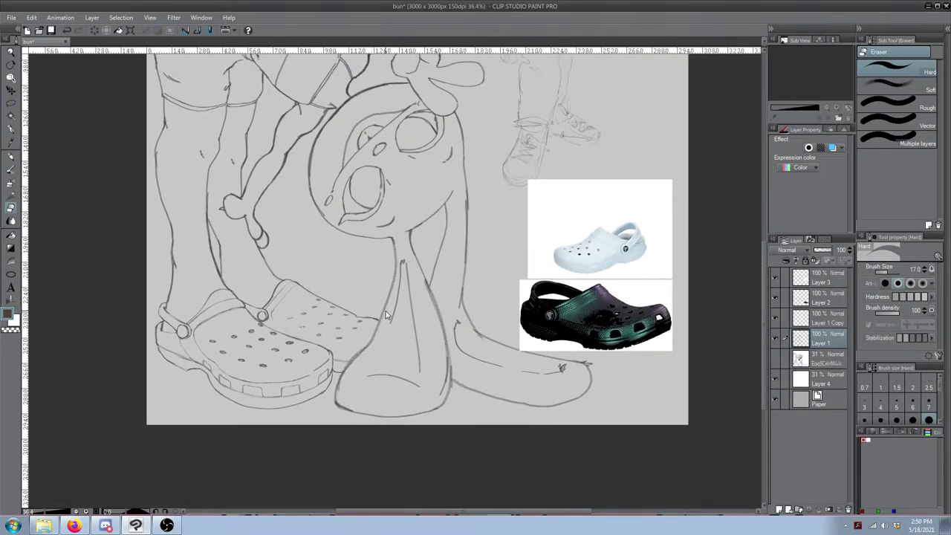
{"action": "scroll", "coordinate": [385, 315], "scroll_direction": "down", "scroll_amount": 1}
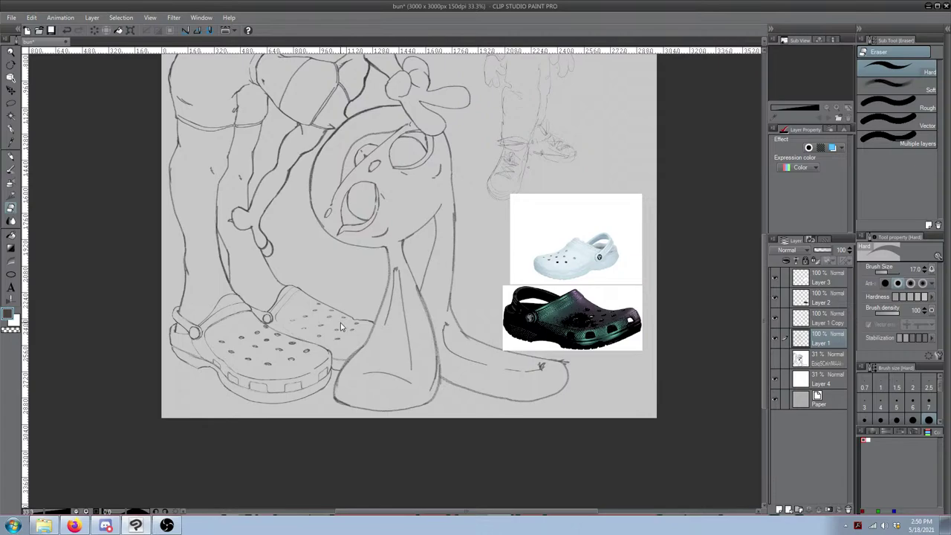
Step: Redraw the collar and rim lines at the back clog's heel end so they run cleanly into the top outline
{"action": "scroll", "coordinate": [306, 312], "scroll_direction": "up", "scroll_amount": 1}
{"action": "scroll", "coordinate": [305, 312], "scroll_direction": "up", "scroll_amount": 2}
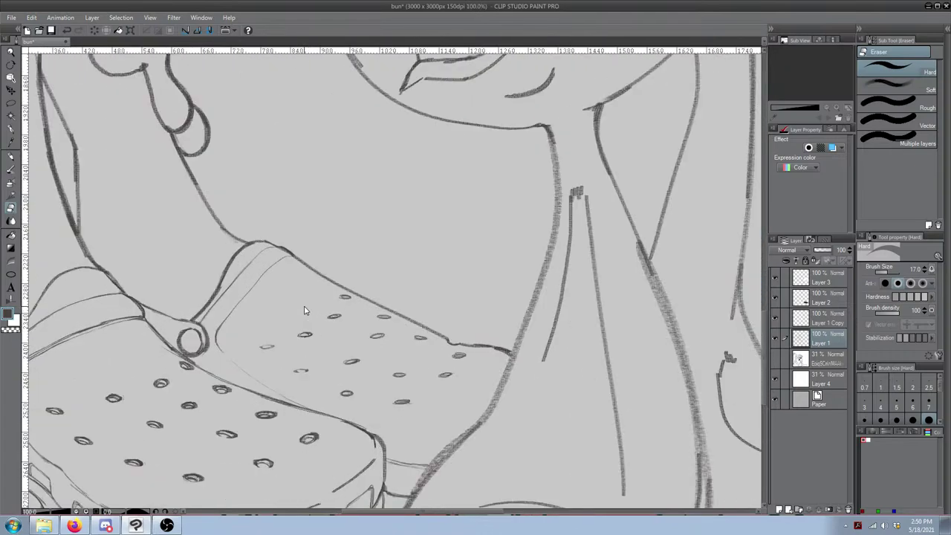
{"action": "scroll", "coordinate": [303, 301], "scroll_direction": "up", "scroll_amount": 1}
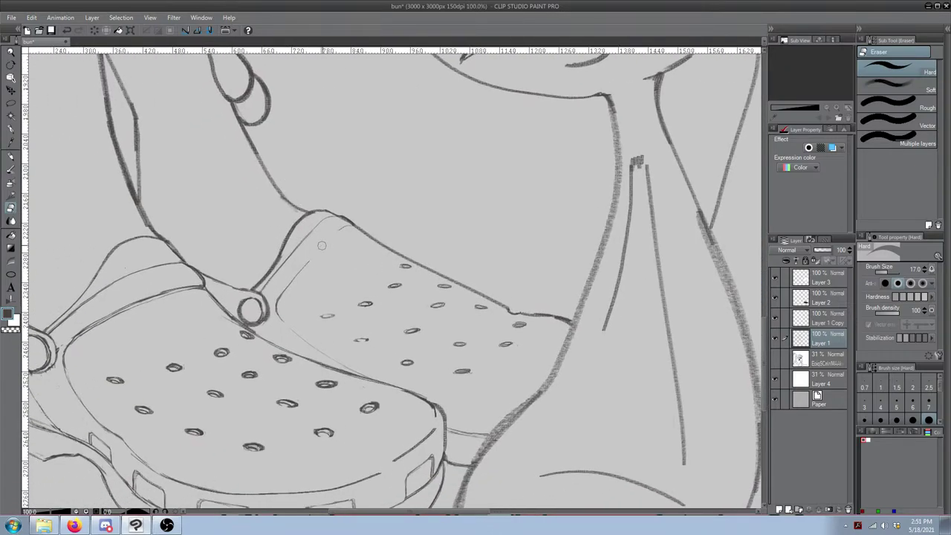
{"action": "key", "text": "b"}
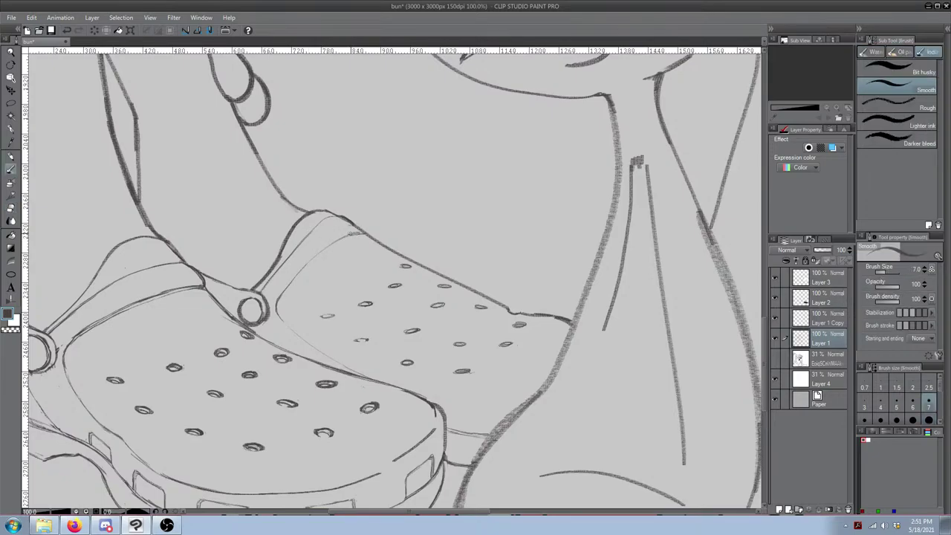
{"action": "key", "text": "e"}
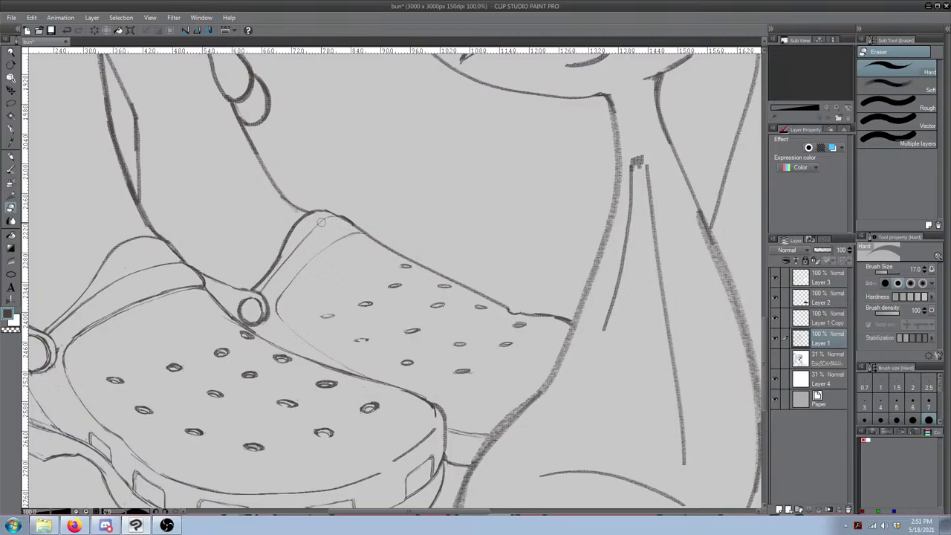
{"action": "key", "text": "b"}
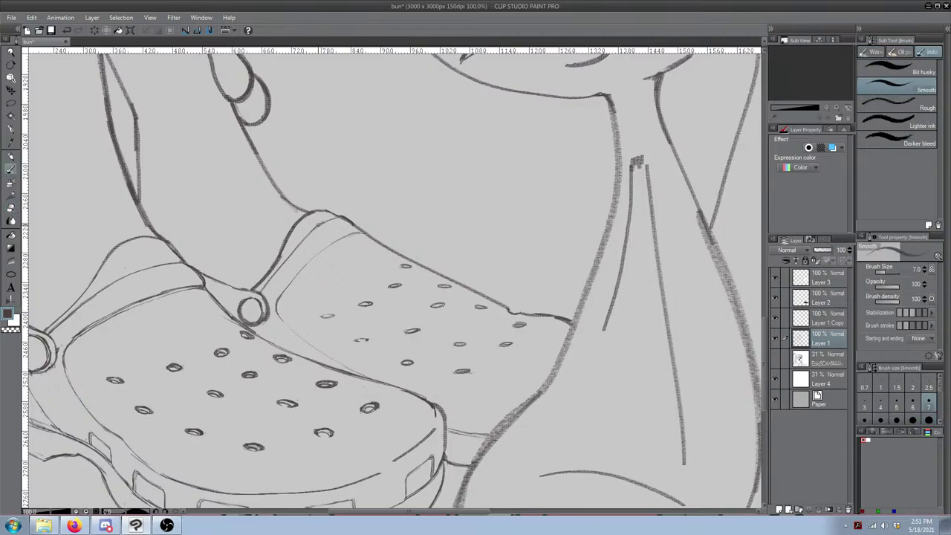
{"action": "key", "text": "e"}
{"action": "key", "text": "b"}
{"action": "key", "text": "e"}
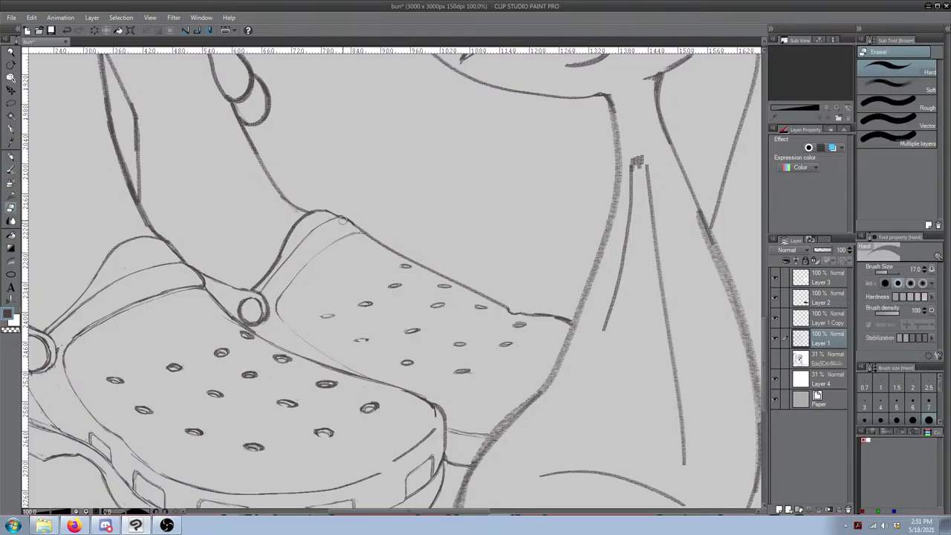
{"action": "key", "text": "b"}
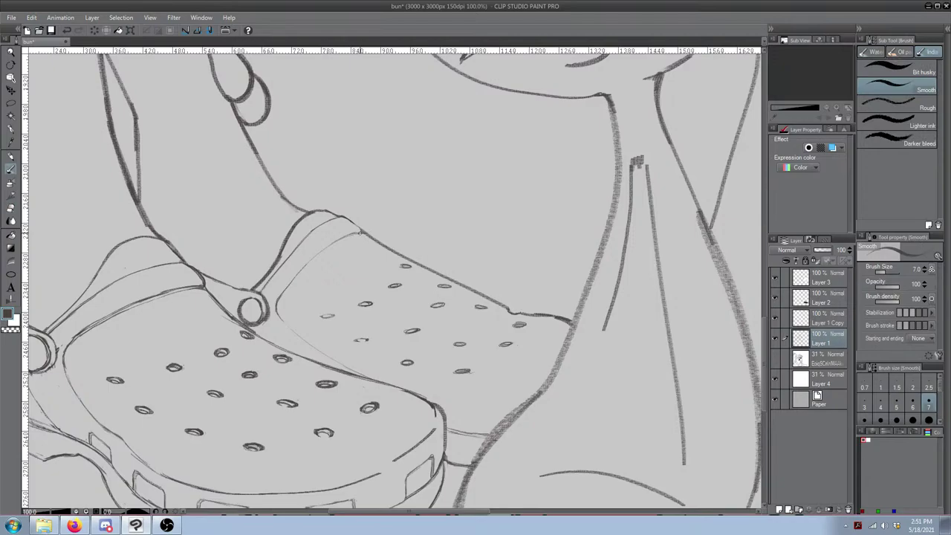
{"action": "key", "text": "e"}
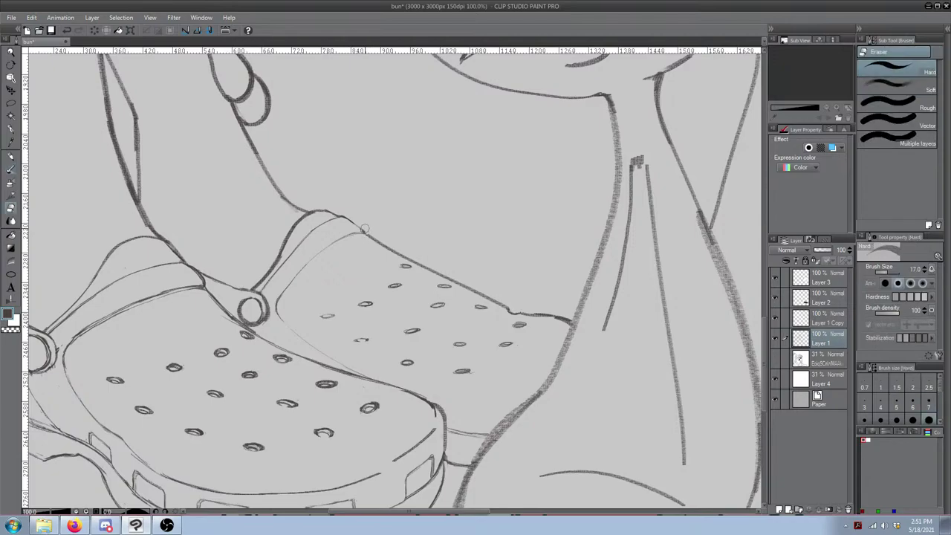
{"action": "mouse_move", "coordinate": [376, 227]}
{"action": "left_mouse_down"}
{"action": "mouse_move", "coordinate": [370, 197]}
{"action": "mouse_move", "coordinate": [397, 191]}
{"action": "mouse_move", "coordinate": [365, 235]}
{"action": "mouse_move", "coordinate": [365, 212]}
{"action": "mouse_move", "coordinate": [329, 240]}
{"action": "mouse_move", "coordinate": [354, 212]}
{"action": "left_mouse_up"}
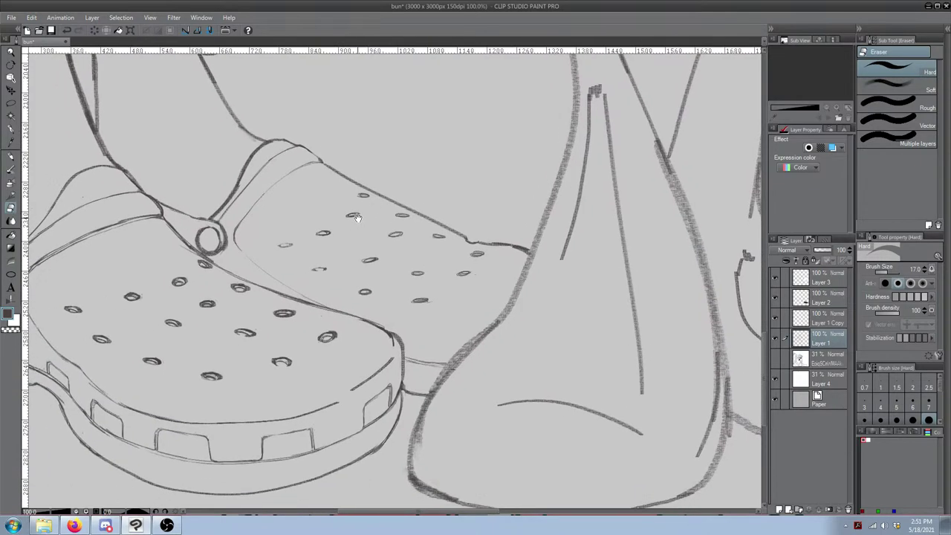
Step: Mirror the canvas view horizontally and smooth the bump where the back clog's top outline bends near the toe
{"action": "key", "text": "h"}
{"action": "left_click_drag", "start_coordinate": [639, 315], "coordinate": [450, 302]}
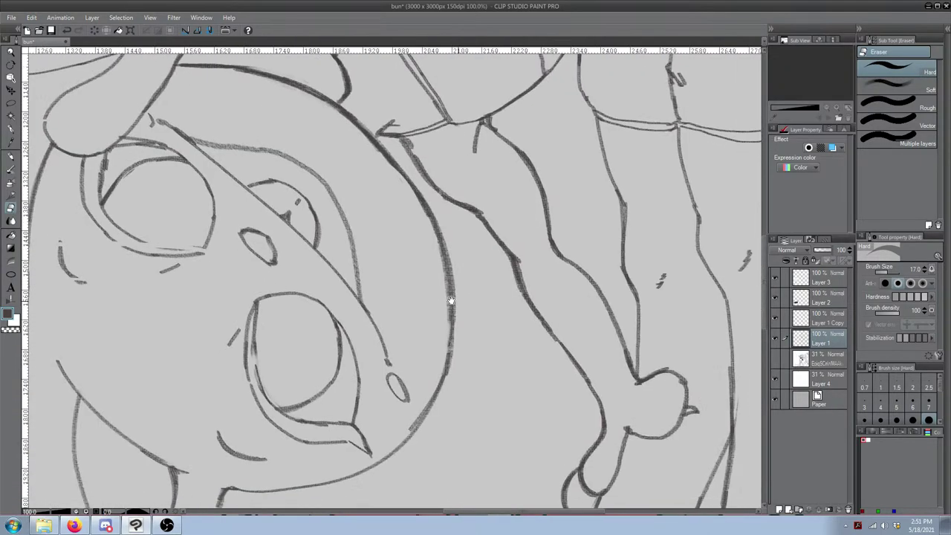
{"action": "left_click_drag", "start_coordinate": [698, 345], "coordinate": [483, 292]}
{"action": "left_click_drag", "start_coordinate": [384, 476], "coordinate": [478, 211]}
{"action": "left_click_drag", "start_coordinate": [334, 314], "coordinate": [431, 235]}
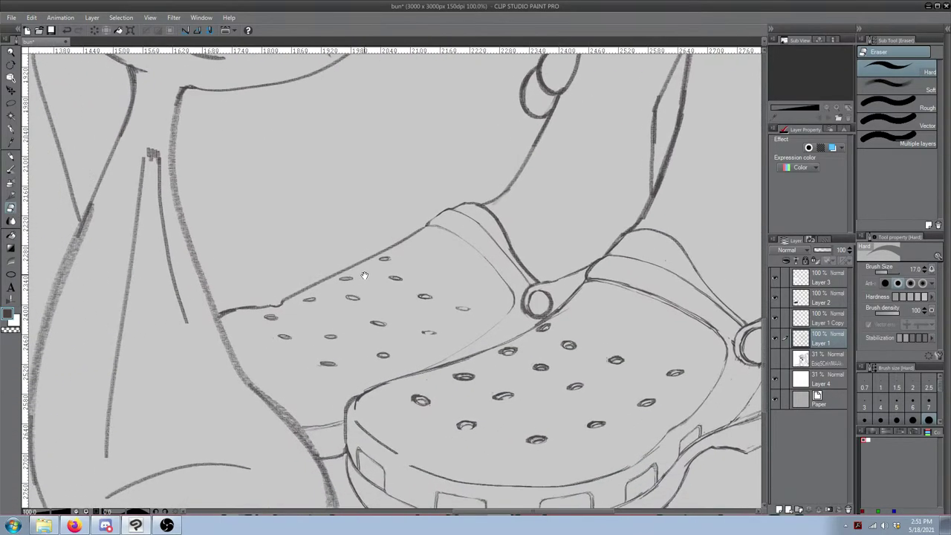
{"action": "mouse_move", "coordinate": [274, 308]}
{"action": "left_mouse_down"}
{"action": "mouse_move", "coordinate": [293, 293]}
{"action": "mouse_move", "coordinate": [268, 316]}
{"action": "mouse_move", "coordinate": [313, 298]}
{"action": "left_mouse_up"}
{"action": "key", "text": "b"}
{"action": "key", "text": "ctrl+z"}
{"action": "key", "text": "ctrl+z"}
{"action": "key", "text": "e"}
Step: Remove all vent holes from the back clog, erasing the top row and cutting out the lassoed rest
{"action": "left_click_drag", "start_coordinate": [348, 280], "coordinate": [307, 301]}
{"action": "left_click_drag", "start_coordinate": [379, 260], "coordinate": [391, 258]}
{"action": "key", "text": "m"}
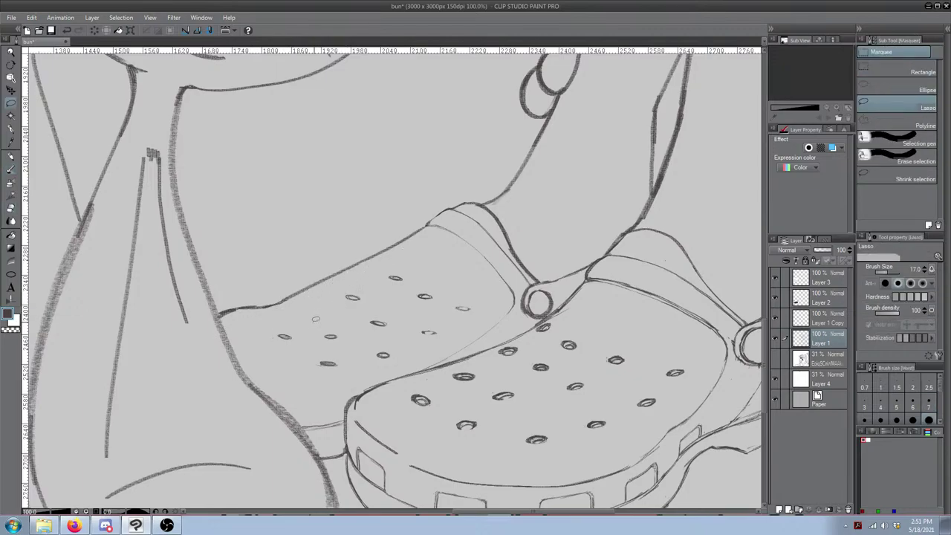
{"action": "mouse_move", "coordinate": [261, 338]}
{"action": "left_mouse_down"}
{"action": "mouse_move", "coordinate": [268, 356]}
{"action": "mouse_move", "coordinate": [346, 371]}
{"action": "mouse_move", "coordinate": [430, 347]}
{"action": "mouse_move", "coordinate": [472, 275]}
{"action": "mouse_move", "coordinate": [364, 261]}
{"action": "mouse_move", "coordinate": [270, 303]}
{"action": "left_mouse_up"}
{"action": "key", "text": "ctrl+x"}
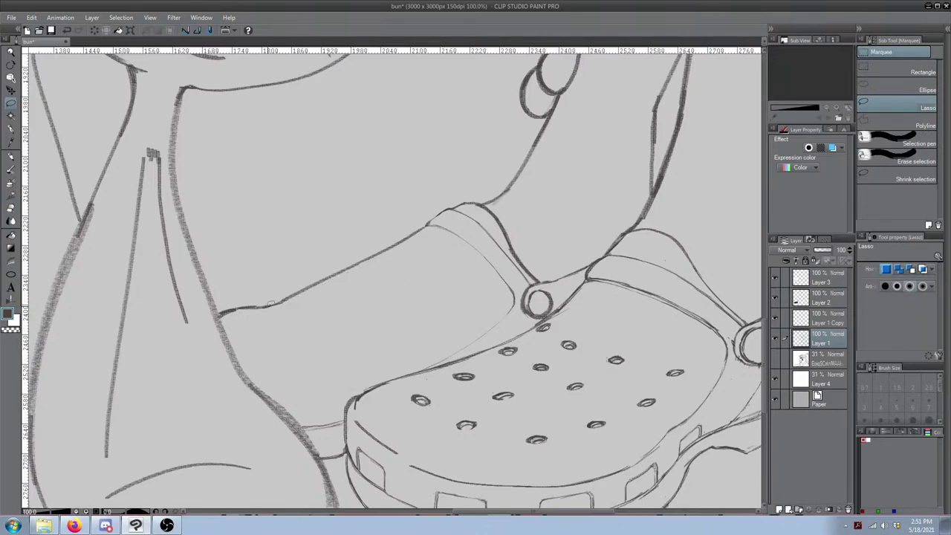
{"action": "left_click_drag", "start_coordinate": [352, 312], "coordinate": [349, 292]}
{"action": "key", "text": "b"}
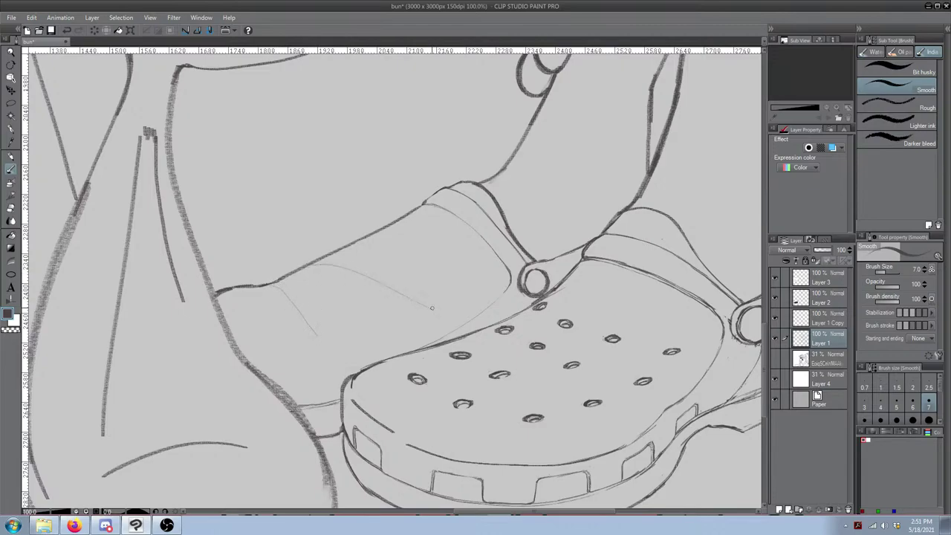
{"action": "key", "text": "ctrl+z"}
{"action": "mouse_move", "coordinate": [317, 262]}
{"action": "left_mouse_down"}
{"action": "mouse_move", "coordinate": [344, 269]}
{"action": "mouse_move", "coordinate": [397, 312]}
{"action": "left_mouse_up"}
{"action": "left_click_drag", "start_coordinate": [362, 239], "coordinate": [469, 284]}
{"action": "key", "text": "ctrl+z"}
{"action": "mouse_move", "coordinate": [360, 237]}
{"action": "left_mouse_down"}
{"action": "mouse_move", "coordinate": [413, 252]}
{"action": "mouse_move", "coordinate": [442, 287]}
{"action": "left_mouse_up"}
{"action": "key", "text": "ctrl+z"}
{"action": "key", "text": "ctrl+z"}
{"action": "mouse_move", "coordinate": [376, 235]}
{"action": "left_mouse_down"}
{"action": "mouse_move", "coordinate": [450, 282]}
{"action": "mouse_move", "coordinate": [481, 283]}
{"action": "left_mouse_up"}
{"action": "key", "text": "ctrl+z"}
{"action": "mouse_move", "coordinate": [373, 233]}
{"action": "left_mouse_down"}
{"action": "mouse_move", "coordinate": [379, 263]}
{"action": "mouse_move", "coordinate": [459, 283]}
{"action": "left_mouse_up"}
{"action": "left_click_drag", "start_coordinate": [321, 258], "coordinate": [419, 309]}
{"action": "key", "text": "ctrl+z"}
{"action": "key", "text": "ctrl+z"}
Step: Sketch a faint curve across the toe side of the back clog, just above the sole
{"action": "mouse_move", "coordinate": [238, 316]}
{"action": "left_mouse_down"}
{"action": "mouse_move", "coordinate": [305, 349]}
{"action": "mouse_move", "coordinate": [361, 348]}
{"action": "left_mouse_up"}
{"action": "key", "text": "ctrl+z"}
{"action": "key", "text": "ctrl+z"}
{"action": "mouse_move", "coordinate": [247, 363]}
{"action": "left_mouse_down"}
{"action": "mouse_move", "coordinate": [286, 394]}
{"action": "mouse_move", "coordinate": [345, 379]}
{"action": "left_mouse_up"}
{"action": "left_click_drag", "start_coordinate": [340, 251], "coordinate": [374, 269]}
{"action": "key", "text": "ctrl+z"}
{"action": "left_click_drag", "start_coordinate": [316, 265], "coordinate": [382, 311]}
{"action": "mouse_move", "coordinate": [364, 242]}
{"action": "left_mouse_down"}
{"action": "mouse_move", "coordinate": [404, 250]}
{"action": "mouse_move", "coordinate": [436, 281]}
{"action": "left_mouse_up"}
{"action": "key", "text": "ctrl+z"}
{"action": "left_click_drag", "start_coordinate": [373, 251], "coordinate": [435, 287]}
{"action": "key", "text": "ctrl+z"}
{"action": "mouse_move", "coordinate": [378, 247]}
{"action": "left_mouse_down"}
{"action": "mouse_move", "coordinate": [432, 278]}
{"action": "mouse_move", "coordinate": [405, 256]}
{"action": "mouse_move", "coordinate": [427, 285]}
{"action": "left_mouse_up"}
{"action": "key", "text": "ctrl+z"}
{"action": "key", "text": "ctrl+z"}
{"action": "key", "text": "ctrl+z"}
Step: Sketch a light curved guide line over the back clog's top surface near the heel-side rim
{"action": "left_click_drag", "start_coordinate": [397, 227], "coordinate": [468, 278]}
{"action": "key", "text": "ctrl+z"}
{"action": "left_click_drag", "start_coordinate": [387, 227], "coordinate": [461, 278]}
{"action": "key", "text": "ctrl+z"}
{"action": "left_click_drag", "start_coordinate": [392, 227], "coordinate": [458, 275]}
Step: Sketch a second curved guide line on the back clog, toward the toe from the heel-side guide
{"action": "left_click_drag", "start_coordinate": [349, 251], "coordinate": [371, 314]}
{"action": "key", "text": "ctrl+z"}
{"action": "mouse_move", "coordinate": [355, 241]}
{"action": "left_mouse_down"}
{"action": "mouse_move", "coordinate": [379, 270]}
{"action": "mouse_move", "coordinate": [395, 301]}
{"action": "left_mouse_up"}
{"action": "left_click_drag", "start_coordinate": [315, 265], "coordinate": [327, 349]}
{"action": "key", "text": "ctrl+z"}
{"action": "key", "text": "ctrl+z"}
{"action": "left_click_drag", "start_coordinate": [388, 266], "coordinate": [421, 307]}
Step: Add two more sloping guide lines across the toe half of the back clog, spaced like the first two
{"action": "left_click_drag", "start_coordinate": [327, 275], "coordinate": [356, 330]}
{"action": "left_click_drag", "start_coordinate": [267, 282], "coordinate": [265, 346]}
{"action": "key", "text": "ctrl+z"}
{"action": "left_click_drag", "start_coordinate": [279, 285], "coordinate": [286, 334]}
{"action": "key", "text": "ctrl+z"}
{"action": "left_click_drag", "start_coordinate": [286, 294], "coordinate": [311, 361]}
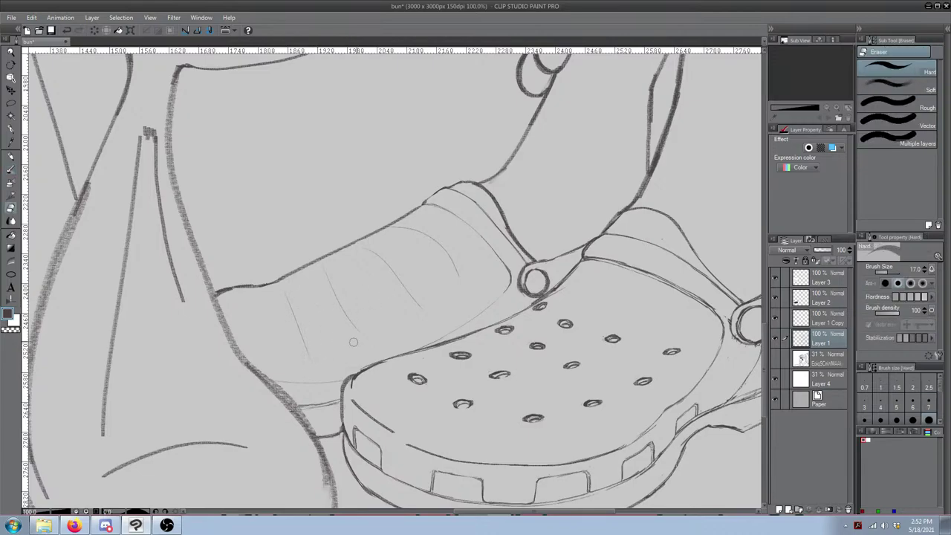
{"action": "left_click_drag", "start_coordinate": [459, 275], "coordinate": [459, 277]}
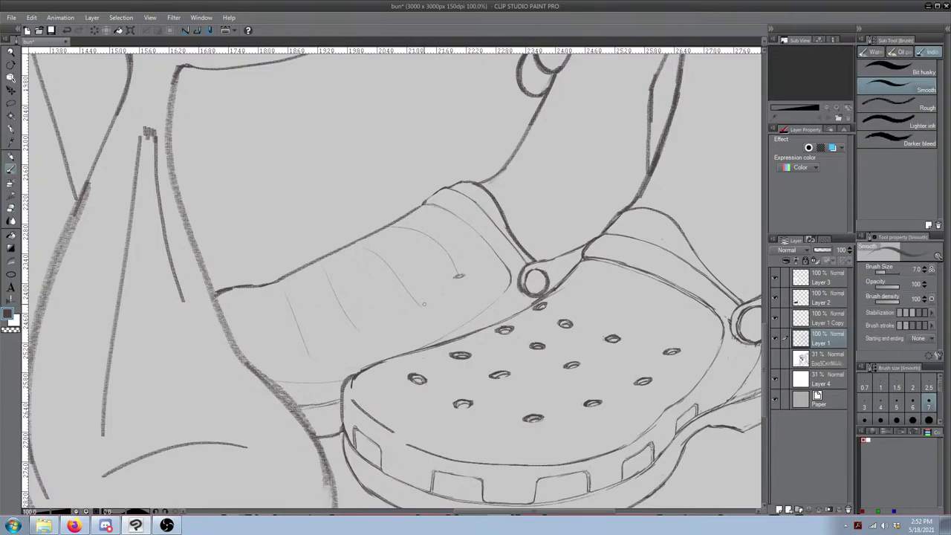
{"action": "key", "text": "ctrl+z"}
{"action": "mouse_move", "coordinate": [480, 272]}
{"action": "left_mouse_down"}
{"action": "mouse_move", "coordinate": [418, 231]}
{"action": "mouse_move", "coordinate": [487, 279]}
{"action": "left_mouse_up"}
{"action": "left_click_drag", "start_coordinate": [410, 300], "coordinate": [476, 303]}
{"action": "key", "text": "ctrl+z"}
{"action": "mouse_move", "coordinate": [417, 303]}
{"action": "left_mouse_down"}
{"action": "mouse_move", "coordinate": [454, 330]}
{"action": "mouse_move", "coordinate": [392, 312]}
{"action": "mouse_move", "coordinate": [420, 305]}
{"action": "mouse_move", "coordinate": [439, 318]}
{"action": "left_mouse_up"}
{"action": "key", "text": "ctrl+z"}
{"action": "key", "text": "ctrl+z"}
{"action": "key", "text": "ctrl+z"}
{"action": "left_click_drag", "start_coordinate": [441, 294], "coordinate": [550, 241]}
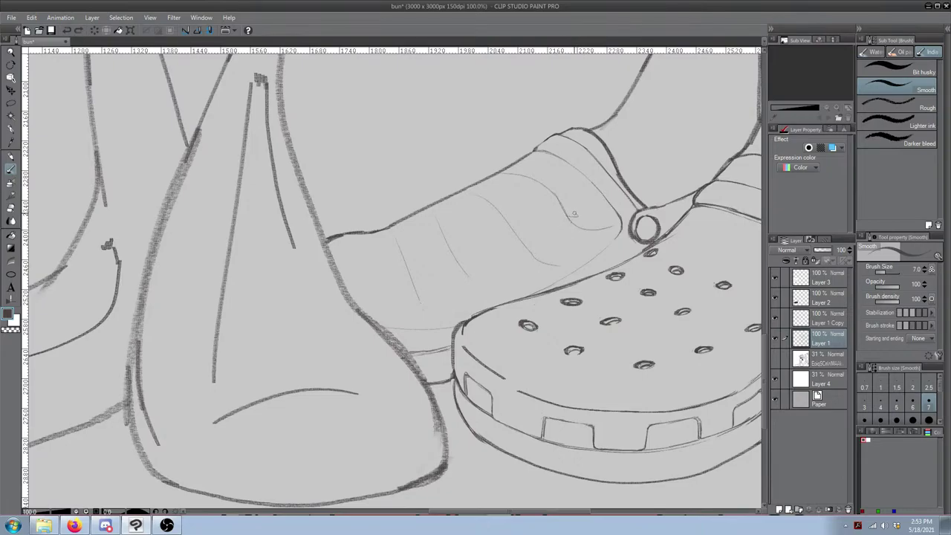
{"action": "key", "text": "ctrl+z"}
{"action": "key", "text": "ctrl+z"}
{"action": "mouse_move", "coordinate": [562, 213]}
{"action": "left_mouse_down"}
{"action": "mouse_move", "coordinate": [574, 212]}
{"action": "mouse_move", "coordinate": [519, 233]}
{"action": "left_mouse_up"}
{"action": "key", "text": "ctrl+z"}
{"action": "key", "text": "ctrl+z"}
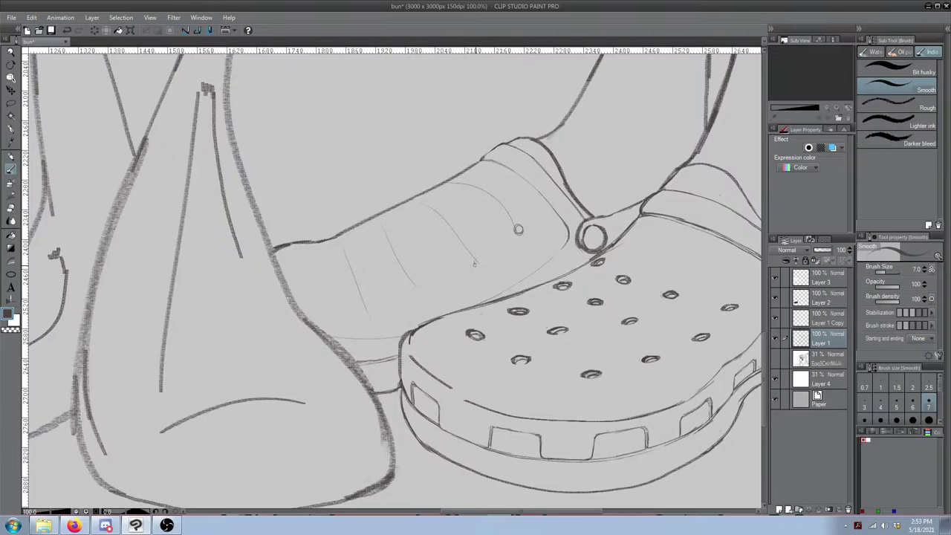
{"action": "left_click_drag", "start_coordinate": [474, 263], "coordinate": [477, 260]}
{"action": "left_click_drag", "start_coordinate": [449, 284], "coordinate": [428, 296]}
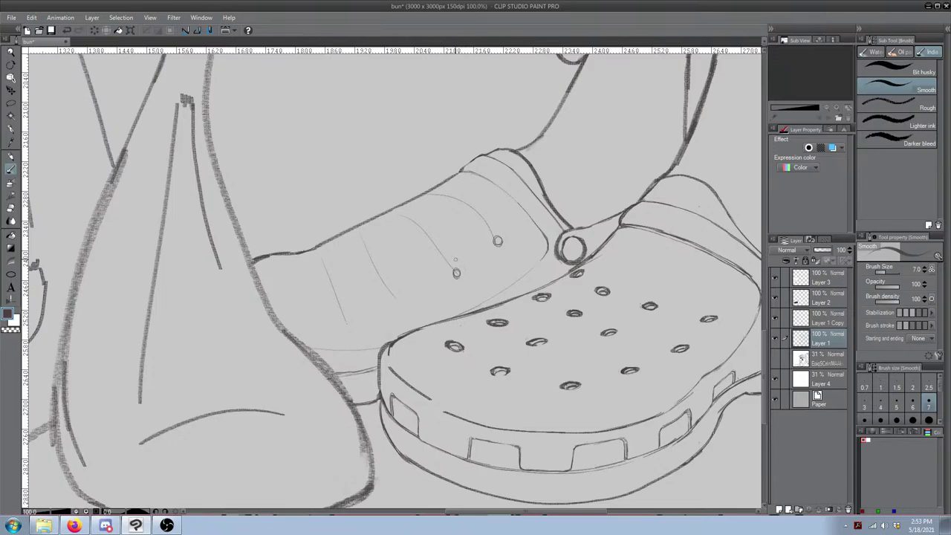
{"action": "key", "text": "ctrl+z"}
{"action": "left_click_drag", "start_coordinate": [474, 270], "coordinate": [474, 271]}
{"action": "left_click_drag", "start_coordinate": [424, 296], "coordinate": [416, 297]}
{"action": "left_click_drag", "start_coordinate": [462, 278], "coordinate": [390, 296]}
{"action": "key", "text": "ctrl+z"}
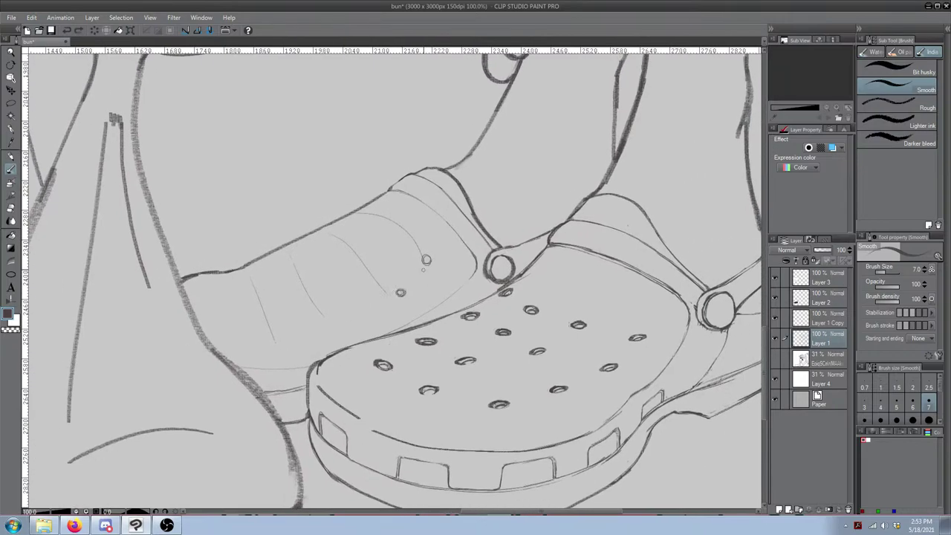
{"action": "key", "text": "ctrl+z"}
Step: Draw a lower row of four small vent holes on the back clog, one near each guide line's lower end
{"action": "left_click_drag", "start_coordinate": [420, 270], "coordinate": [420, 272]}
{"action": "left_click_drag", "start_coordinate": [377, 302], "coordinate": [376, 301]}
{"action": "left_click_drag", "start_coordinate": [328, 319], "coordinate": [330, 321]}
{"action": "key", "text": "ctrl+z"}
{"action": "key", "text": "e"}
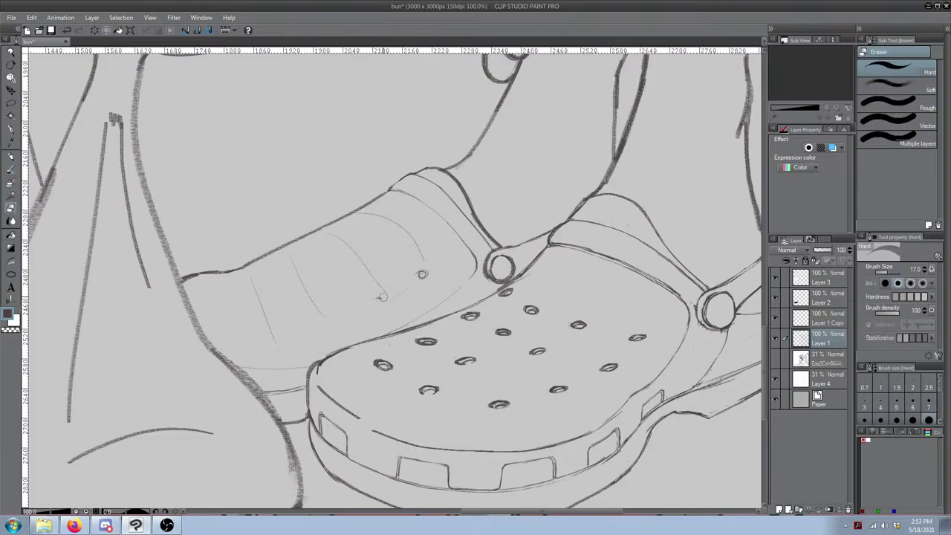
{"action": "key", "text": "b"}
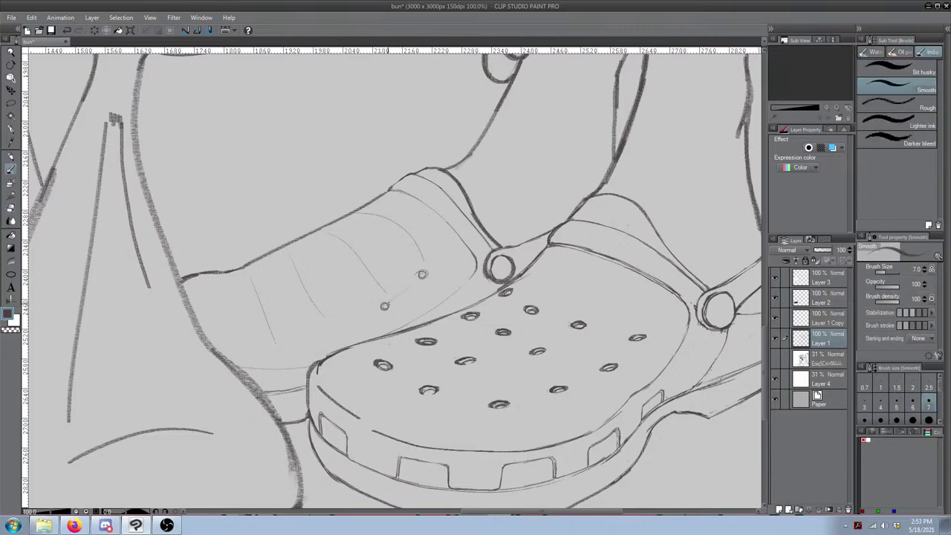
{"action": "left_click_drag", "start_coordinate": [331, 323], "coordinate": [331, 324]}
{"action": "left_click_drag", "start_coordinate": [275, 333], "coordinate": [279, 334]}
Step: Draw a second row of three oval vent holes above the lower row, following the guide lines
{"action": "left_click_drag", "start_coordinate": [401, 239], "coordinate": [363, 265]}
{"action": "key", "text": "ctrl+z"}
{"action": "left_click_drag", "start_coordinate": [307, 288], "coordinate": [318, 284]}
{"action": "key", "text": "ctrl+z"}
Step: Try to move the second guide line from the toe and its two vent holes slightly toward the heel
{"action": "key", "text": "m"}
{"action": "mouse_move", "coordinate": [293, 257]}
{"action": "left_mouse_down"}
{"action": "mouse_move", "coordinate": [324, 332]}
{"action": "mouse_move", "coordinate": [352, 313]}
{"action": "mouse_move", "coordinate": [324, 255]}
{"action": "mouse_move", "coordinate": [289, 256]}
{"action": "left_mouse_up"}
{"action": "left_click_drag", "start_coordinate": [310, 289], "coordinate": [320, 285]}
{"action": "key", "text": "ctrl+d"}
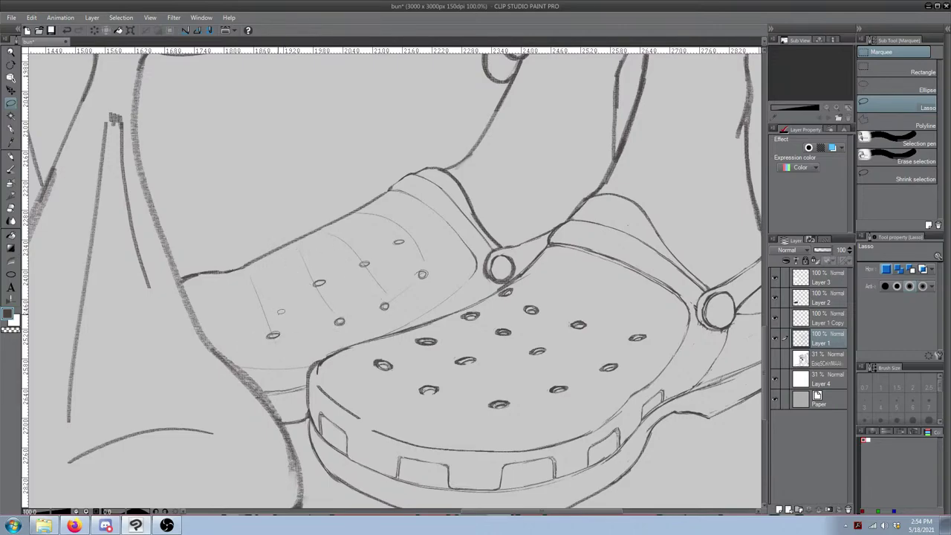
{"action": "key", "text": "b"}
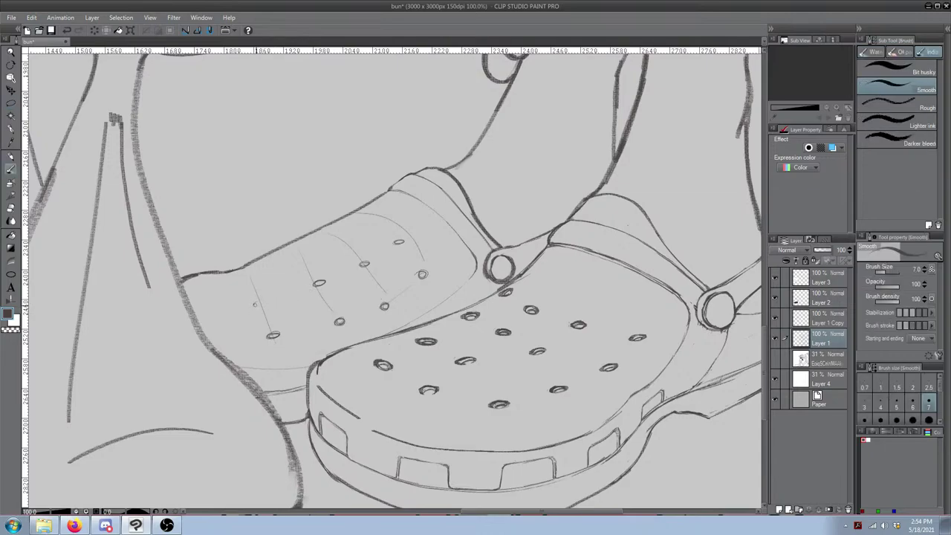
{"action": "key", "text": "ctrl+z"}
{"action": "key", "text": "ctrl+z"}
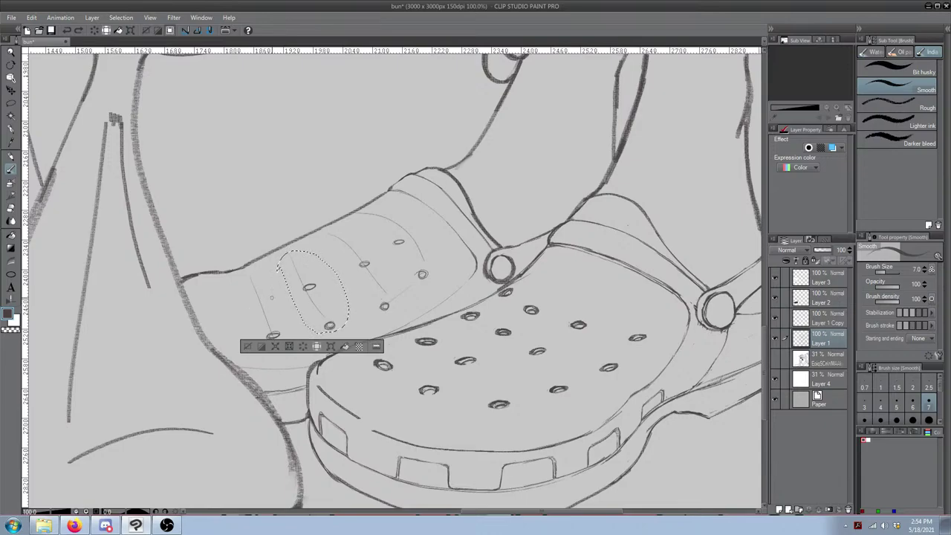
Step: Lasso the pair of holes on the rear clog's third guide line and shift them slightly toward the toe
{"action": "key", "text": "y"}
{"action": "key", "text": "ctrl+d"}
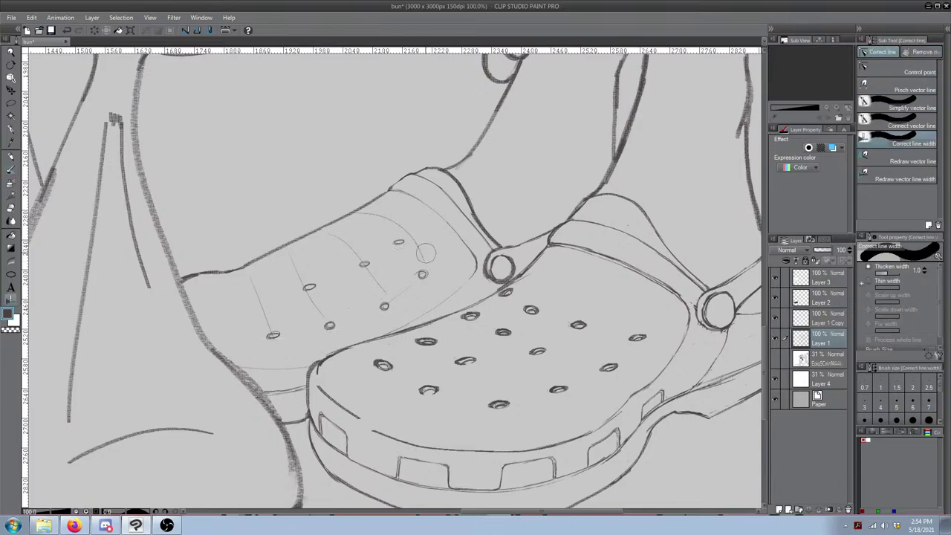
{"action": "key", "text": "m"}
{"action": "mouse_move", "coordinate": [344, 280]}
{"action": "left_mouse_down"}
{"action": "mouse_move", "coordinate": [383, 319]}
{"action": "mouse_move", "coordinate": [407, 306]}
{"action": "mouse_move", "coordinate": [403, 269]}
{"action": "mouse_move", "coordinate": [370, 239]}
{"action": "mouse_move", "coordinate": [320, 249]}
{"action": "left_mouse_up"}
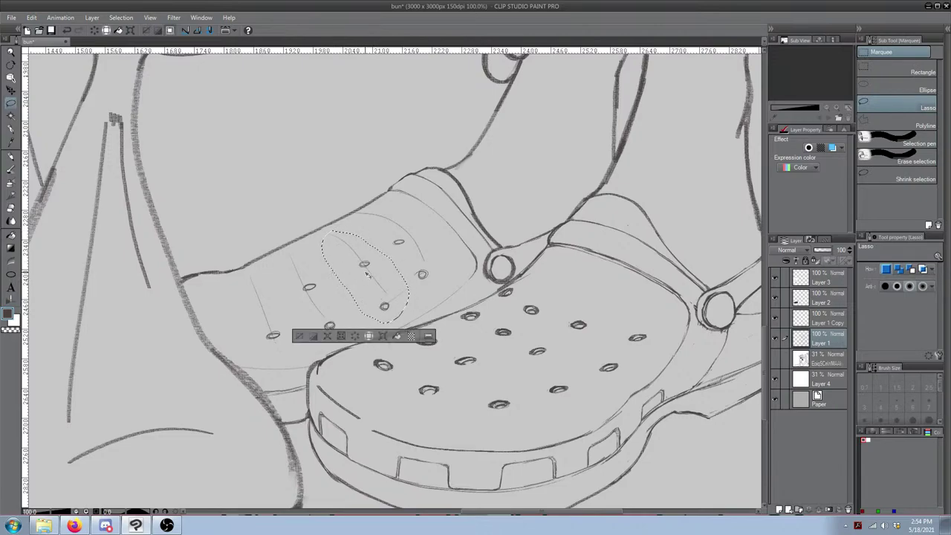
{"action": "key", "text": "ctrl+d"}
{"action": "key", "text": "b"}
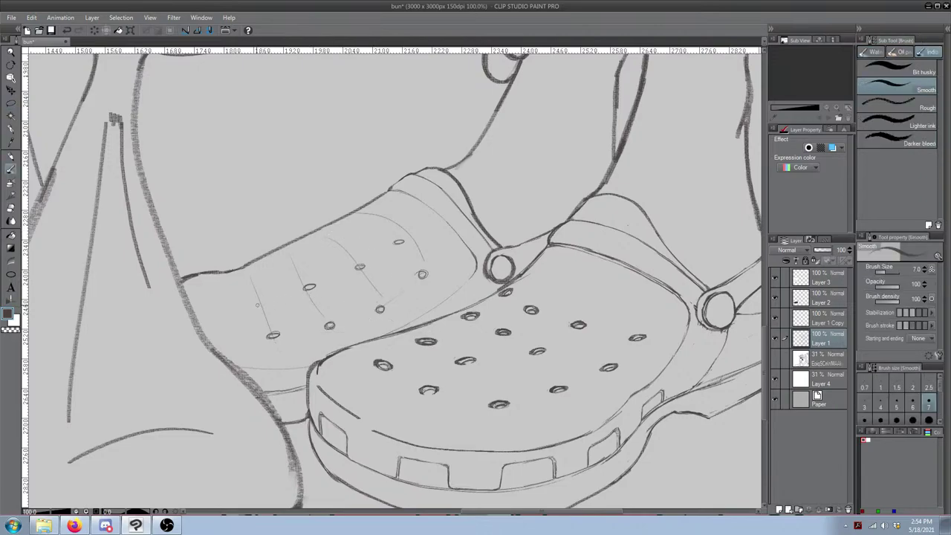
Step: Draw a small oval hole near the rear clog's toe and redraw the second row's upper hole closer to the toe
{"action": "mouse_move", "coordinate": [229, 309]}
{"action": "left_mouse_down"}
{"action": "mouse_move", "coordinate": [238, 312]}
{"action": "mouse_move", "coordinate": [226, 313]}
{"action": "left_mouse_up"}
{"action": "key", "text": "ctrl+z"}
{"action": "key", "text": "e"}
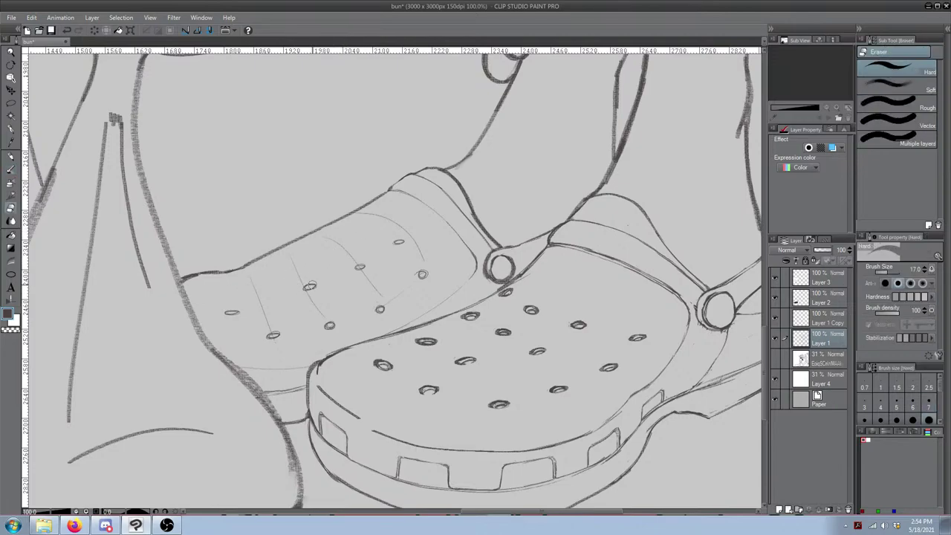
{"action": "left_click_drag", "start_coordinate": [309, 287], "coordinate": [286, 301]}
{"action": "key", "text": "b"}
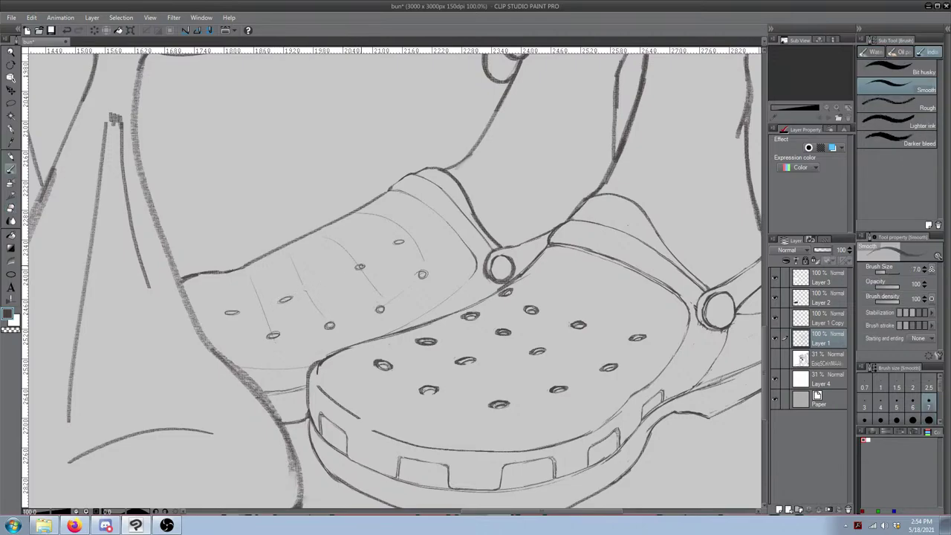
Step: Move the third row's upper hole toward the toe and redraw the hole behind it lower on the rear clog
{"action": "key", "text": "m"}
{"action": "left_click_drag", "start_coordinate": [362, 260], "coordinate": [345, 276]}
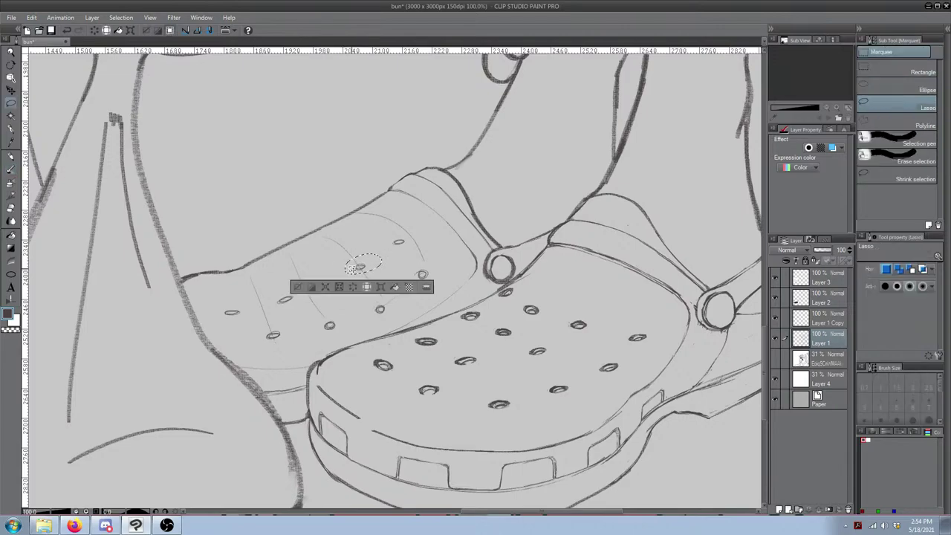
{"action": "key", "text": "ctrl+d"}
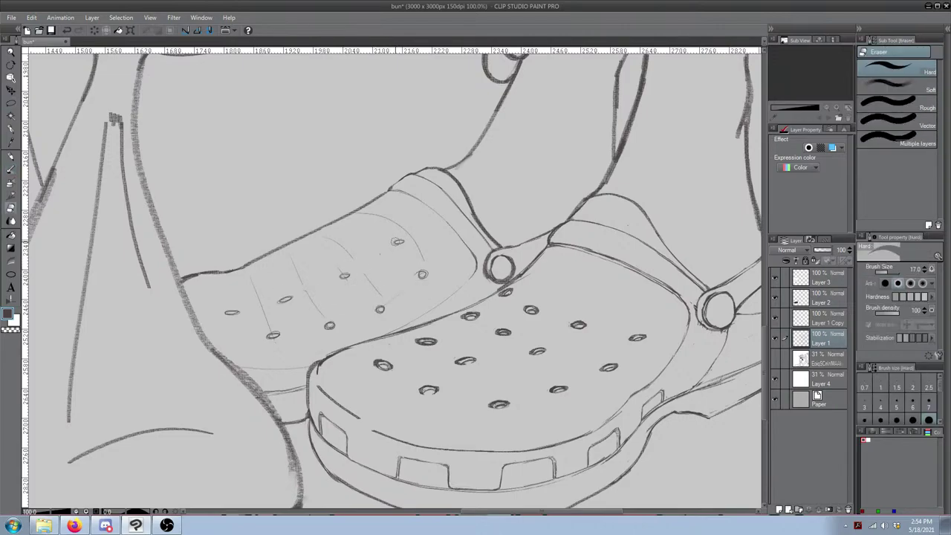
{"action": "key", "text": "e"}
{"action": "key", "text": "b"}
{"action": "mouse_move", "coordinate": [383, 252]}
{"action": "left_mouse_down"}
{"action": "mouse_move", "coordinate": [373, 259]}
{"action": "mouse_move", "coordinate": [383, 257]}
{"action": "left_mouse_up"}
{"action": "key", "text": "ctrl+z"}
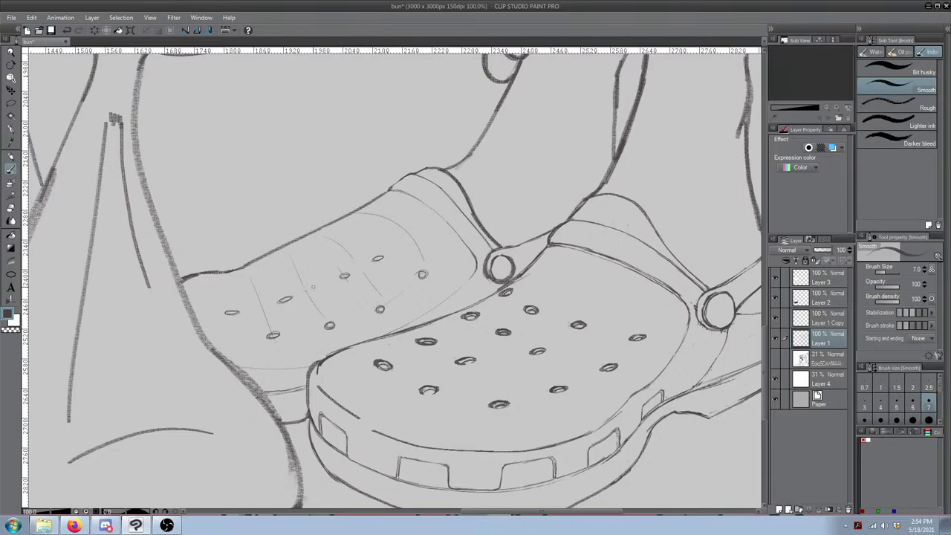
{"action": "key", "text": "ctrl+z"}
{"action": "left_click_drag", "start_coordinate": [300, 293], "coordinate": [290, 296]}
{"action": "key", "text": "ctrl+z"}
{"action": "key", "text": "ctrl+z"}
{"action": "key", "text": "ctrl+z"}
Step: Redraw the third middle-row hole nearer the toe and add two small oval holes along the rear clog's upper edge
{"action": "key", "text": "e"}
{"action": "mouse_move", "coordinate": [341, 276]}
{"action": "left_mouse_down"}
{"action": "mouse_move", "coordinate": [349, 272]}
{"action": "mouse_move", "coordinate": [327, 281]}
{"action": "left_mouse_up"}
{"action": "key", "text": "b"}
{"action": "left_click_drag", "start_coordinate": [225, 288], "coordinate": [268, 272]}
{"action": "key", "text": "ctrl+z"}
{"action": "key", "text": "ctrl+z"}
{"action": "left_click_drag", "start_coordinate": [234, 280], "coordinate": [226, 282]}
Step: Lasso the lower-row hole third from the toe on the rear clog and nudge it up toward the toe
{"action": "key", "text": "m"}
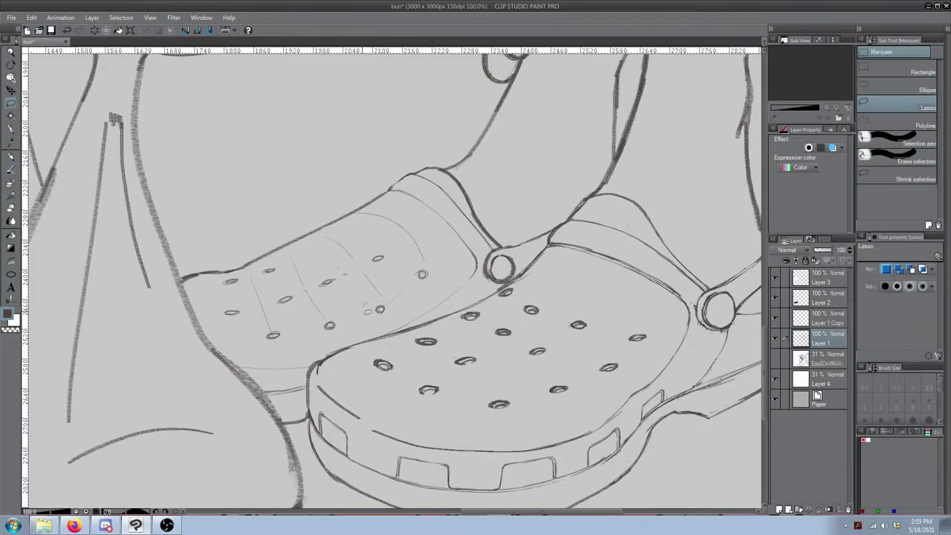
{"action": "left_click_drag", "start_coordinate": [380, 297], "coordinate": [379, 297]}
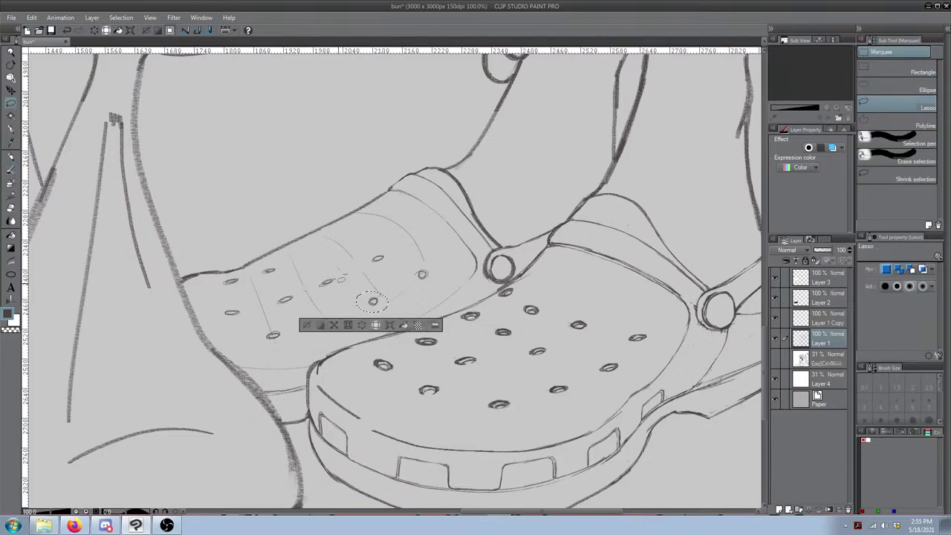
{"action": "key", "text": "b"}
{"action": "key", "text": "b"}
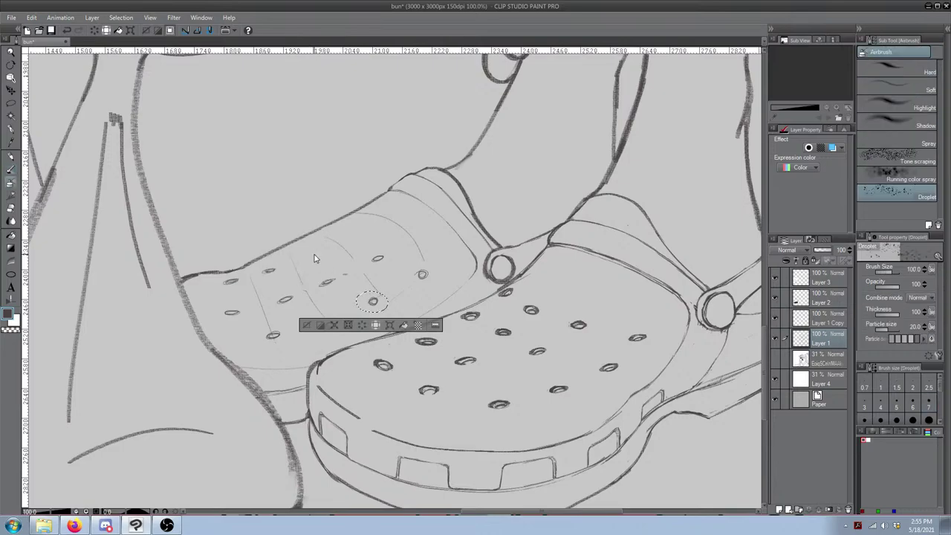
{"action": "key", "text": "ctrl+d"}
Step: Draw a third small oval hole along the rear clog's upper edge with the Smooth brush
{"action": "key", "text": "b"}
{"action": "key", "text": "b"}
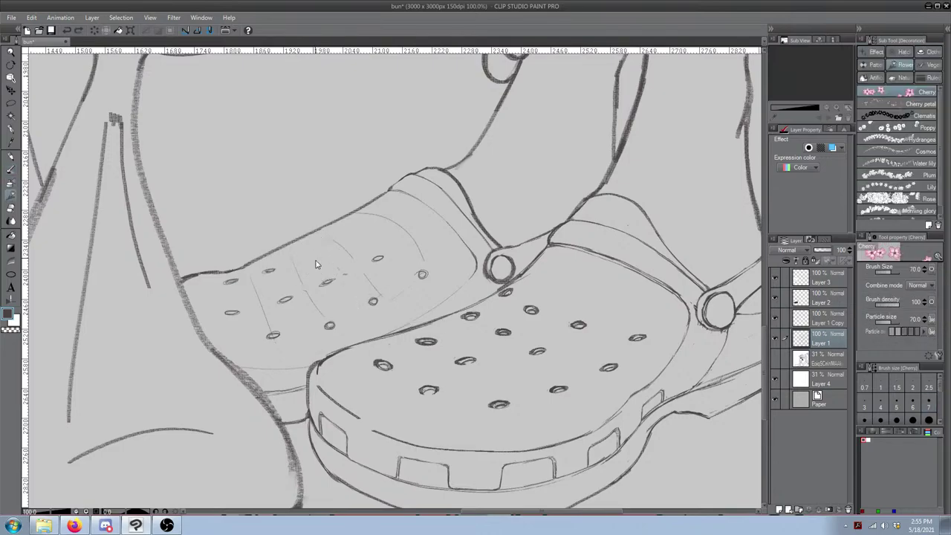
{"action": "left_click_drag", "start_coordinate": [310, 256], "coordinate": [318, 253]}
{"action": "key", "text": "ctrl+z"}
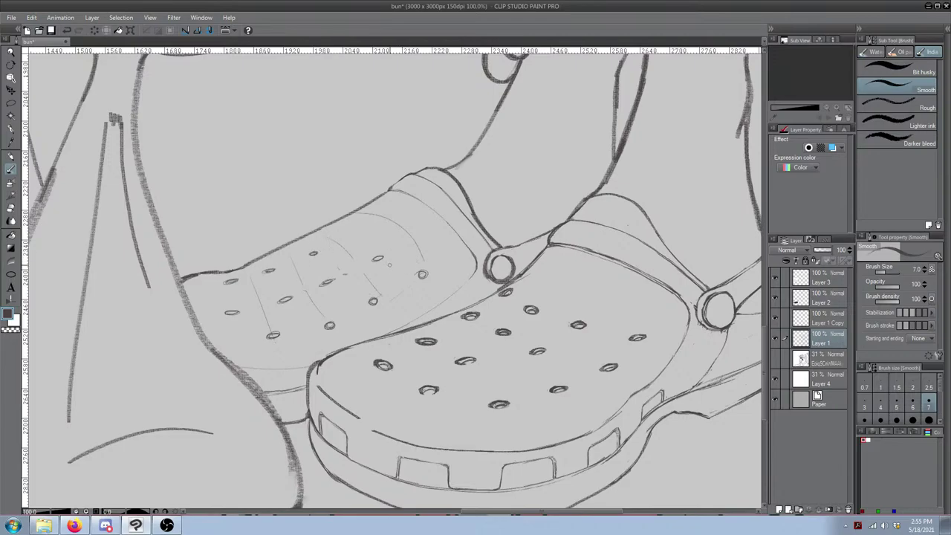
Step: Redraw the hole nearest the rear clog's strap slightly toward the toe and sketch a fourth hole along the upper edge
{"action": "key", "text": "e"}
{"action": "left_click_drag", "start_coordinate": [425, 272], "coordinate": [413, 274]}
{"action": "key", "text": "b"}
{"action": "left_click_drag", "start_coordinate": [347, 240], "coordinate": [358, 237]}
{"action": "left_click_drag", "start_coordinate": [346, 220], "coordinate": [346, 220]}
{"action": "key", "text": "ctrl+z"}
{"action": "key", "text": "ctrl+z"}
{"action": "key", "text": "ctrl+z"}
Step: Nudge the fourth upper-edge hole into place and redraw the third one slightly closer to the rear clog's edge
{"action": "key", "text": "m"}
{"action": "left_click_drag", "start_coordinate": [339, 240], "coordinate": [349, 236]}
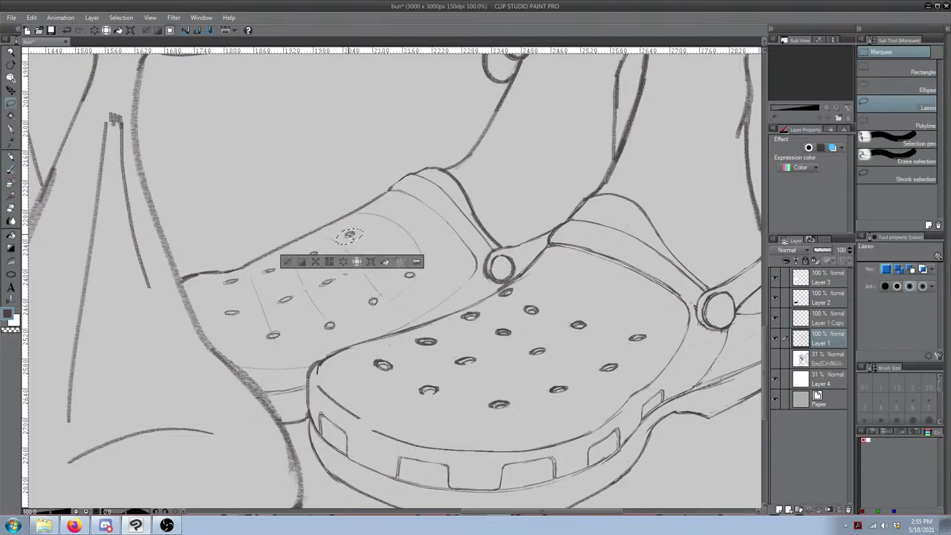
{"action": "key", "text": "ctrl+d"}
{"action": "key", "text": "b"}
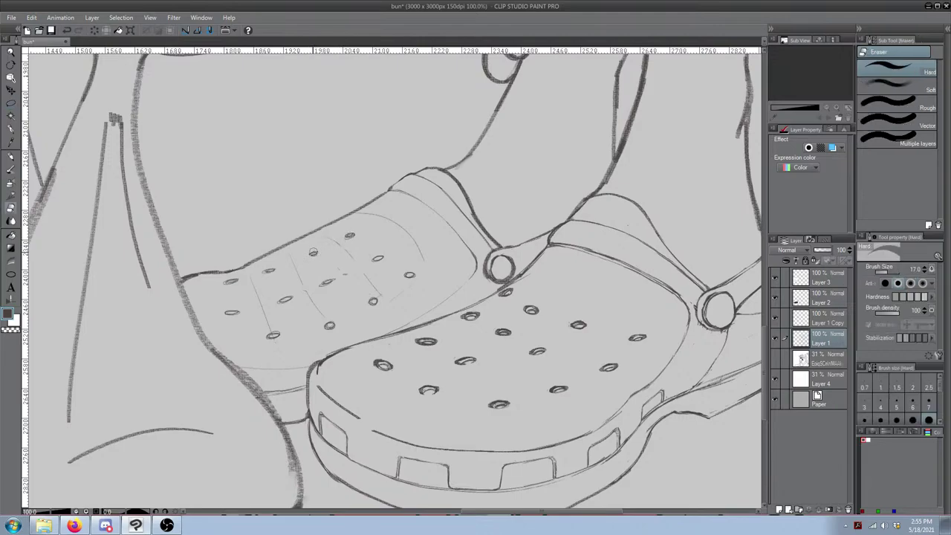
{"action": "mouse_move", "coordinate": [304, 250]}
{"action": "left_mouse_down"}
{"action": "mouse_move", "coordinate": [314, 246]}
{"action": "mouse_move", "coordinate": [273, 263]}
{"action": "left_mouse_up"}
{"action": "key", "text": "ctrl+z"}
{"action": "left_click_drag", "start_coordinate": [383, 245], "coordinate": [386, 233]}
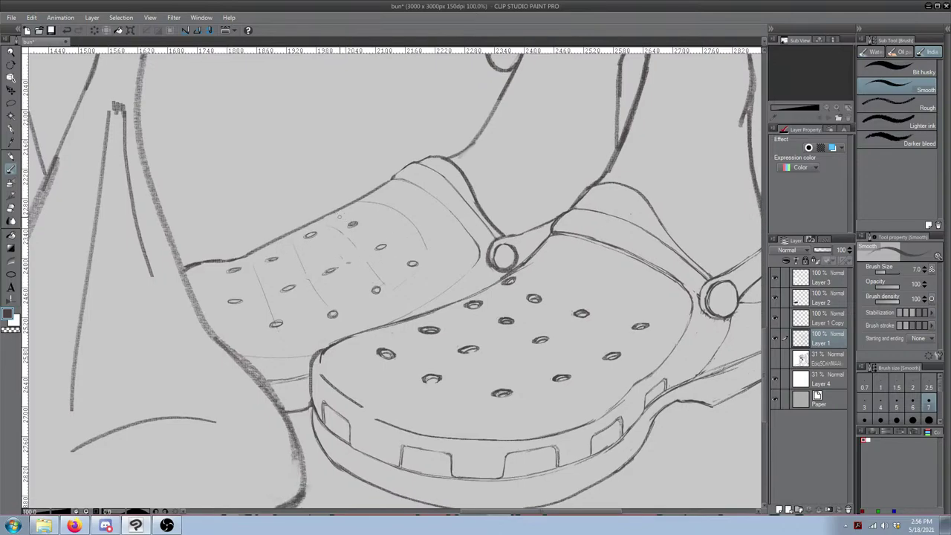
Step: Lasso the middle row of holes on the rear clog and shift them slightly toward the toe
{"action": "scroll", "coordinate": [387, 180], "scroll_direction": "down", "scroll_amount": 6}
{"action": "left_click_drag", "start_coordinate": [422, 197], "coordinate": [384, 227]}
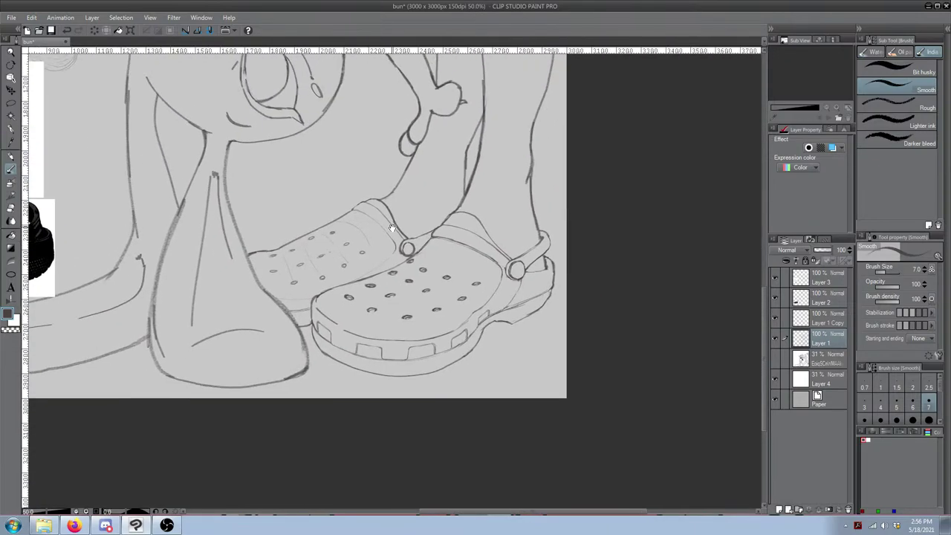
{"action": "scroll", "coordinate": [380, 220], "scroll_direction": "up", "scroll_amount": 7}
{"action": "scroll", "coordinate": [374, 216], "scroll_direction": "up", "scroll_amount": 1}
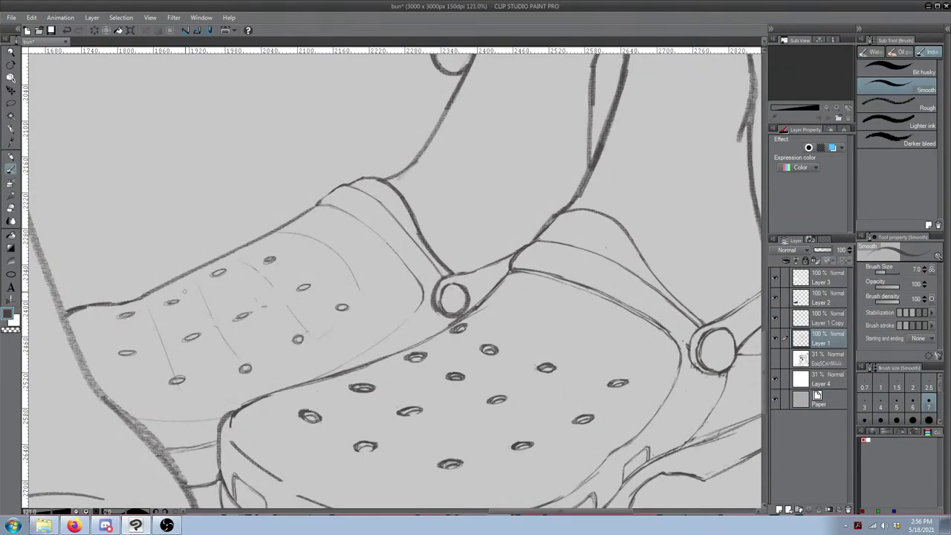
{"action": "key", "text": "m"}
{"action": "mouse_move", "coordinate": [304, 273]}
{"action": "left_mouse_down"}
{"action": "mouse_move", "coordinate": [269, 298]}
{"action": "mouse_move", "coordinate": [283, 272]}
{"action": "mouse_move", "coordinate": [288, 291]}
{"action": "mouse_move", "coordinate": [185, 336]}
{"action": "left_mouse_up"}
{"action": "left_click", "coordinate": [261, 305]}
{"action": "left_click", "coordinate": [206, 328]}
{"action": "key", "text": "b"}
{"action": "key", "text": "ctrl+d"}
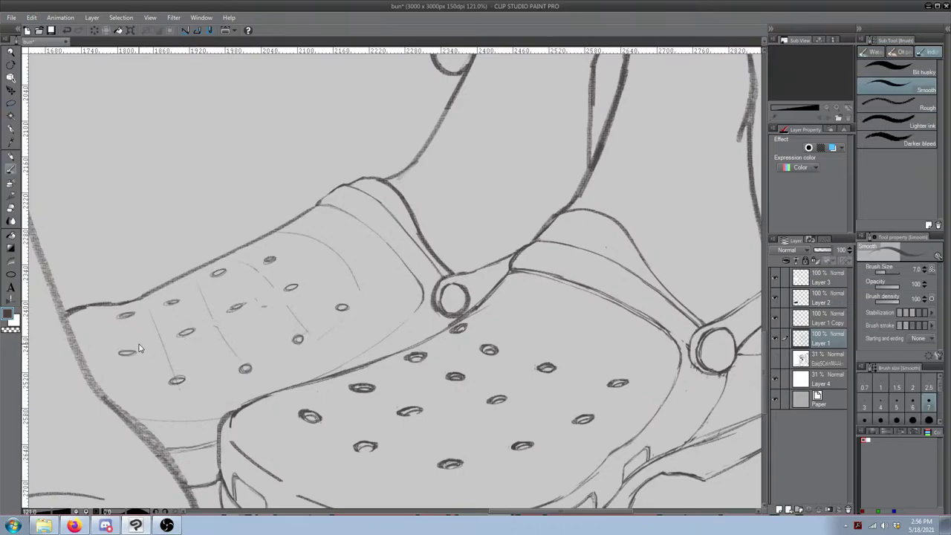
Step: Move the two holes nearest the rear clog's toe slightly upward, one at a time
{"action": "key", "text": "m"}
{"action": "mouse_move", "coordinate": [125, 336]}
{"action": "left_mouse_down"}
{"action": "mouse_move", "coordinate": [146, 351]}
{"action": "mouse_move", "coordinate": [124, 335]}
{"action": "mouse_move", "coordinate": [130, 346]}
{"action": "left_mouse_up"}
{"action": "key", "text": "b"}
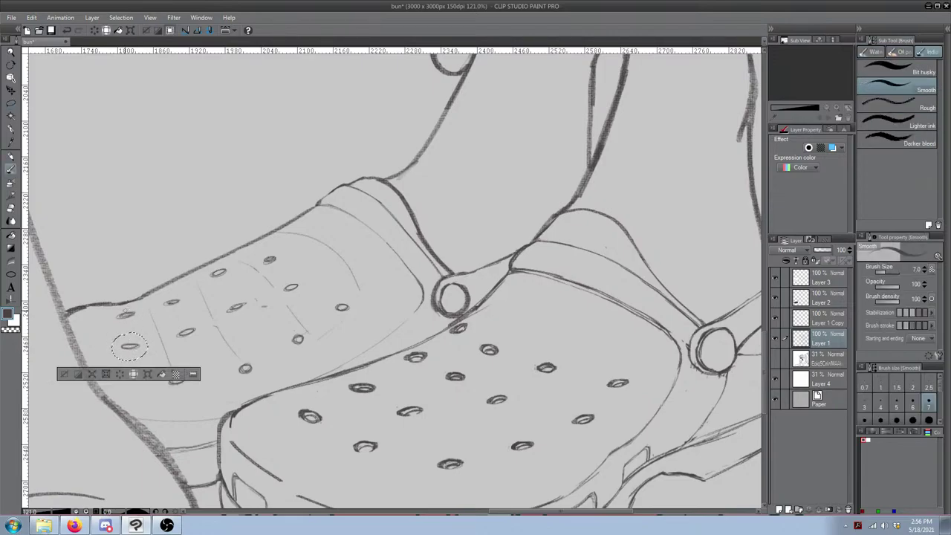
{"action": "key", "text": "m"}
{"action": "mouse_move", "coordinate": [113, 310]}
{"action": "left_mouse_down"}
{"action": "mouse_move", "coordinate": [138, 302]}
{"action": "mouse_move", "coordinate": [115, 309]}
{"action": "left_mouse_up"}
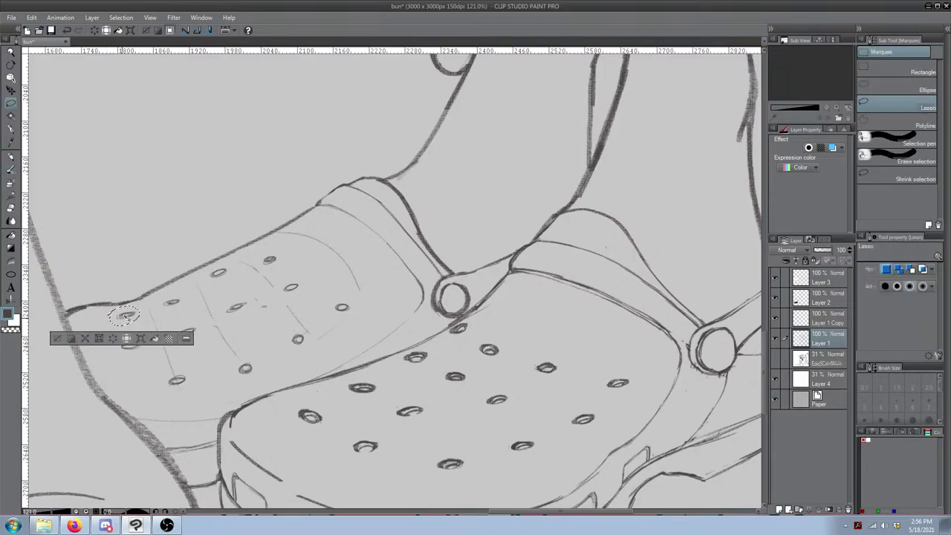
{"action": "key", "text": "ctrl+d"}
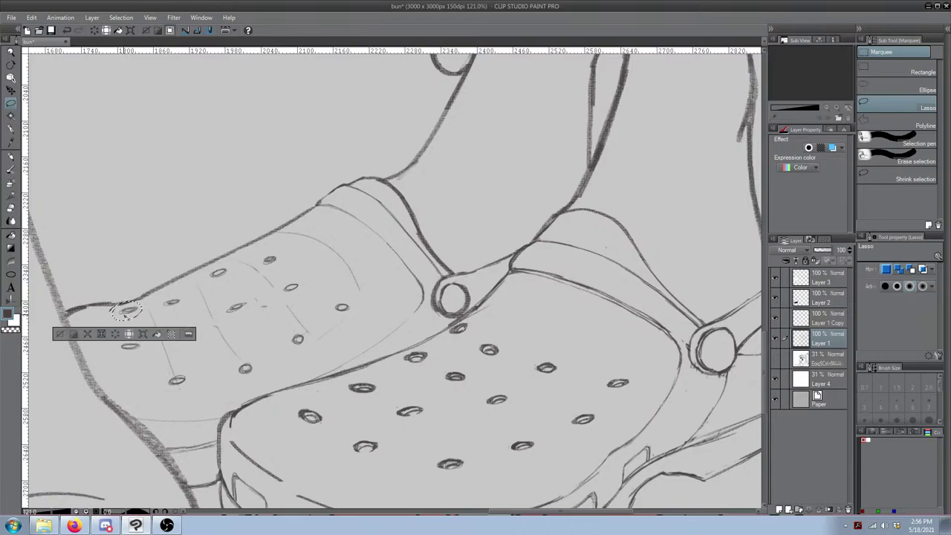
Step: Erase and redraw the last middle-row hole and the second and fourth upper-edge holes slightly higher on the rear clog
{"action": "key", "text": "e"}
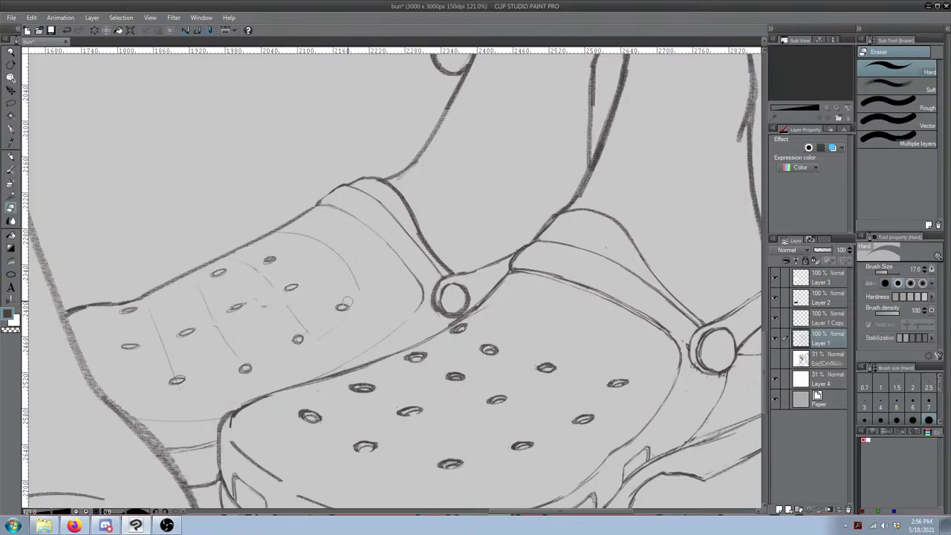
{"action": "mouse_move", "coordinate": [296, 283]}
{"action": "left_mouse_down"}
{"action": "mouse_move", "coordinate": [286, 290]}
{"action": "mouse_move", "coordinate": [300, 275]}
{"action": "mouse_move", "coordinate": [261, 260]}
{"action": "mouse_move", "coordinate": [270, 256]}
{"action": "left_mouse_up"}
{"action": "key", "text": "b"}
{"action": "key", "text": "e"}
{"action": "key", "text": "b"}
{"action": "key", "text": "e"}
{"action": "key", "text": "b"}
{"action": "left_click_drag", "start_coordinate": [168, 295], "coordinate": [170, 294]}
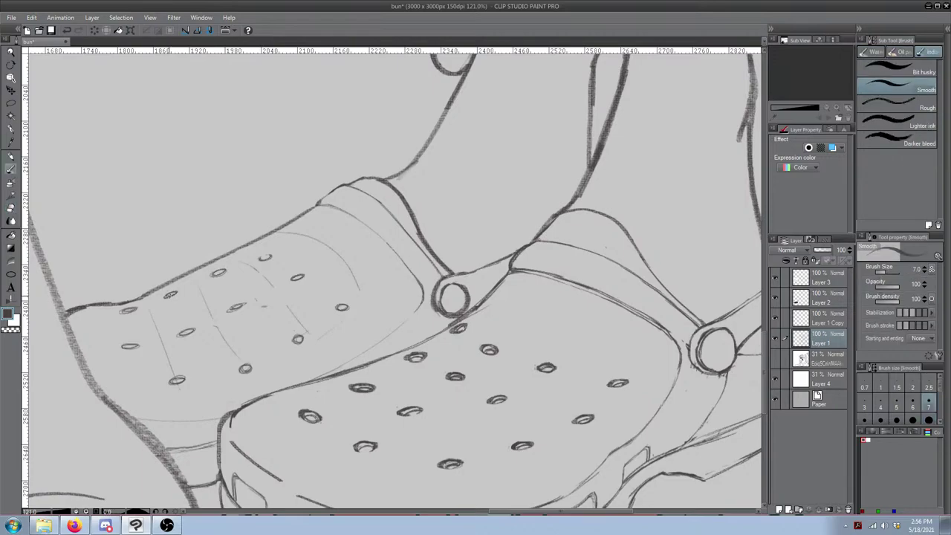
{"action": "key", "text": "e"}
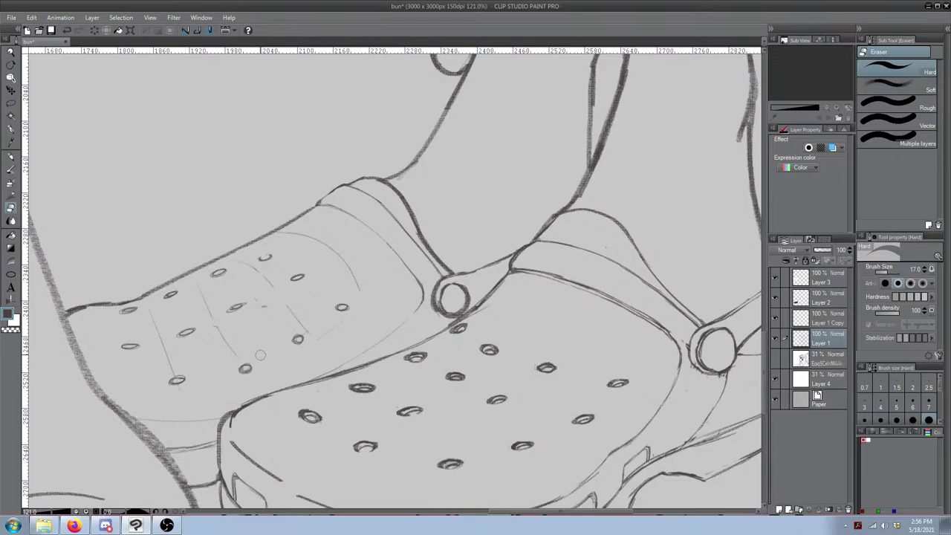
Step: Erase the curved guide lines running between the holes on the rear clog
{"action": "scroll", "coordinate": [414, 144], "scroll_direction": "down", "scroll_amount": 3}
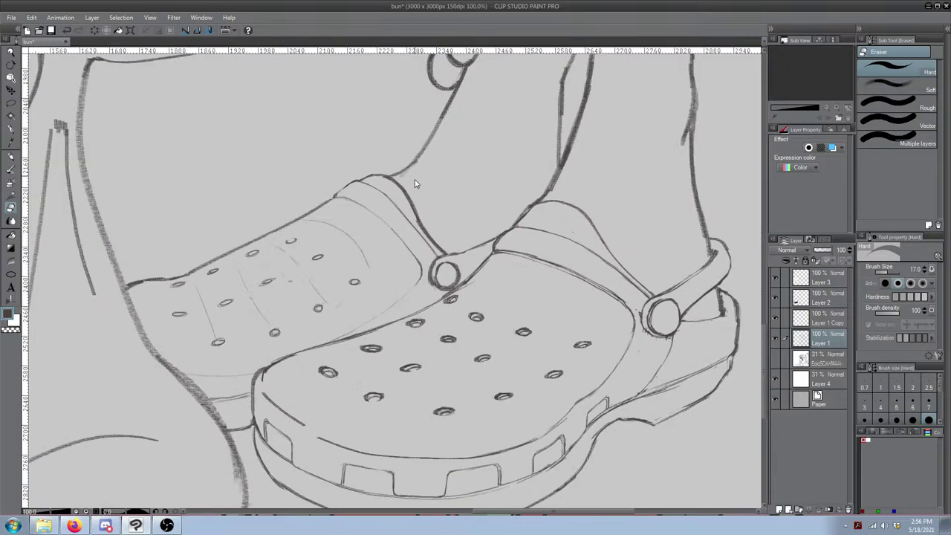
{"action": "scroll", "coordinate": [431, 198], "scroll_direction": "up", "scroll_amount": 2}
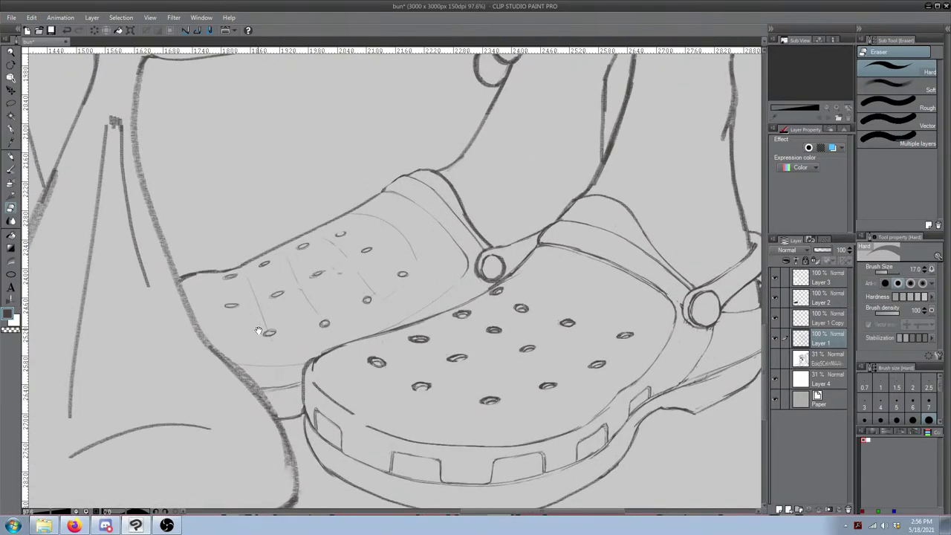
{"action": "left_click_drag", "start_coordinate": [258, 331], "coordinate": [256, 294]}
{"action": "mouse_move", "coordinate": [283, 257]}
{"action": "left_mouse_down"}
{"action": "mouse_move", "coordinate": [297, 275]}
{"action": "mouse_move", "coordinate": [357, 274]}
{"action": "mouse_move", "coordinate": [371, 290]}
{"action": "left_mouse_up"}
{"action": "mouse_move", "coordinate": [389, 237]}
{"action": "left_mouse_down"}
{"action": "mouse_move", "coordinate": [337, 249]}
{"action": "mouse_move", "coordinate": [346, 252]}
{"action": "mouse_move", "coordinate": [336, 233]}
{"action": "mouse_move", "coordinate": [301, 228]}
{"action": "left_mouse_up"}
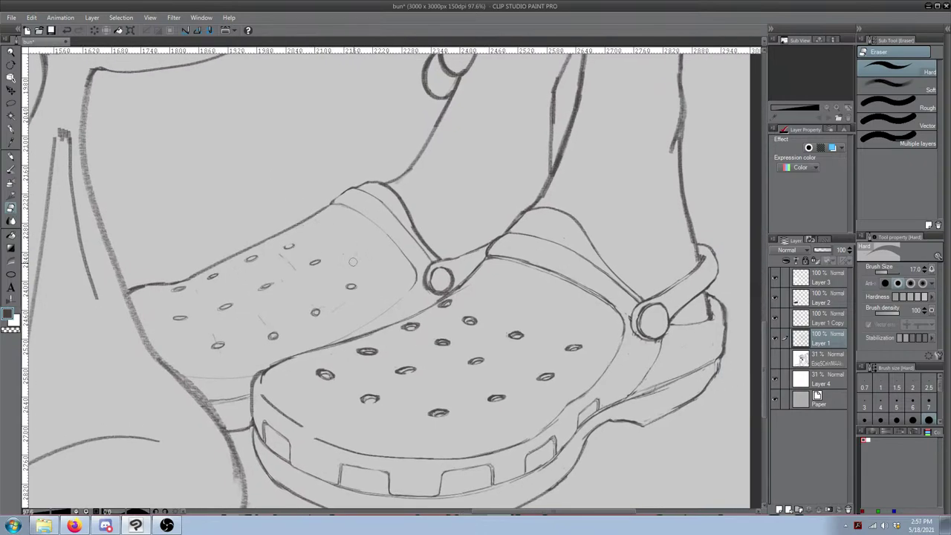
Step: Erase and redraw the inner circle of the rear clog's strap rivet with a cleaner, thinner line
{"action": "left_click_drag", "start_coordinate": [373, 284], "coordinate": [363, 271]}
{"action": "key", "text": "b"}
{"action": "key", "text": "e"}
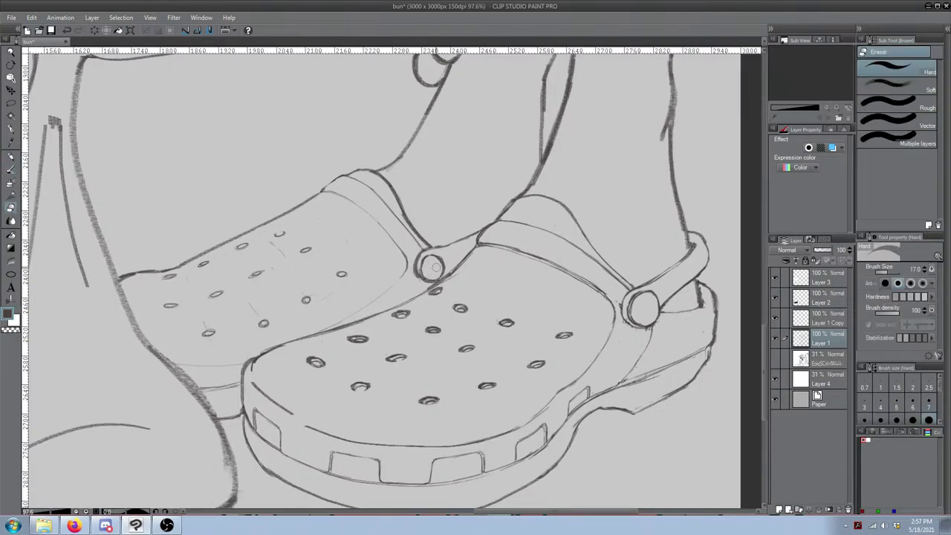
{"action": "key", "text": "b"}
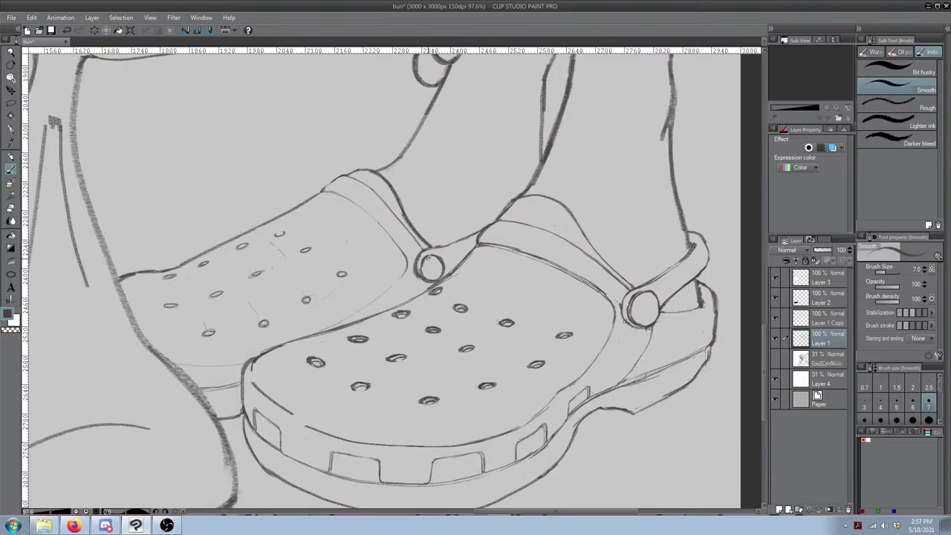
{"action": "key", "text": "e"}
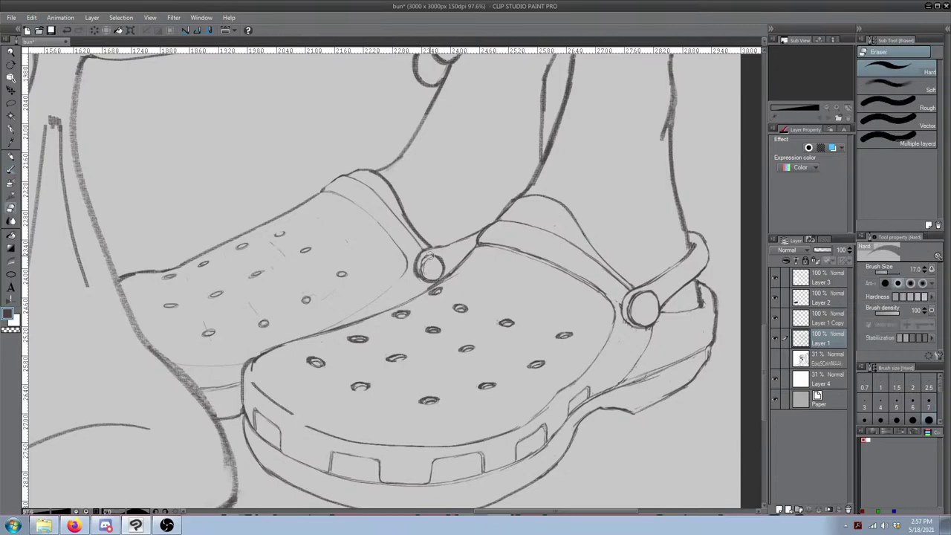
{"action": "key", "text": "b"}
{"action": "key", "text": "e"}
{"action": "key", "text": "b"}
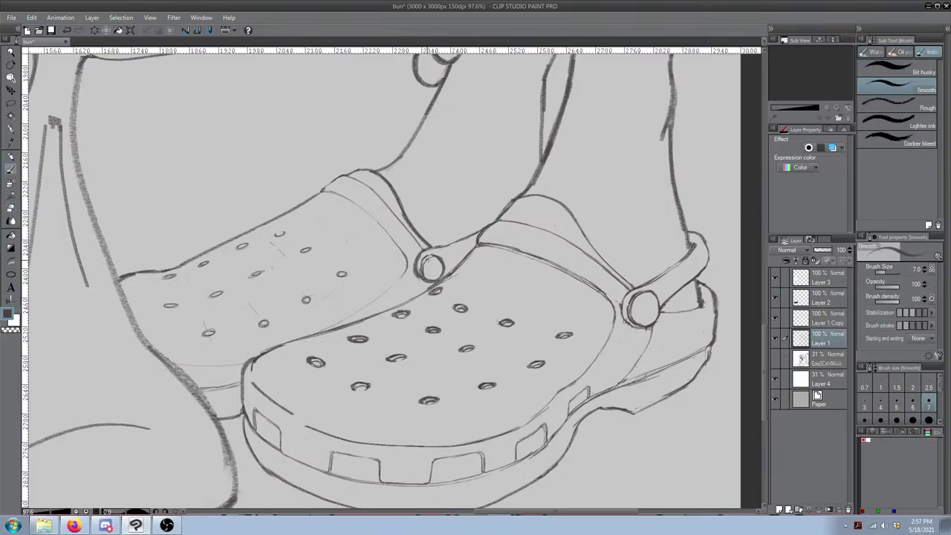
{"action": "key", "text": "e"}
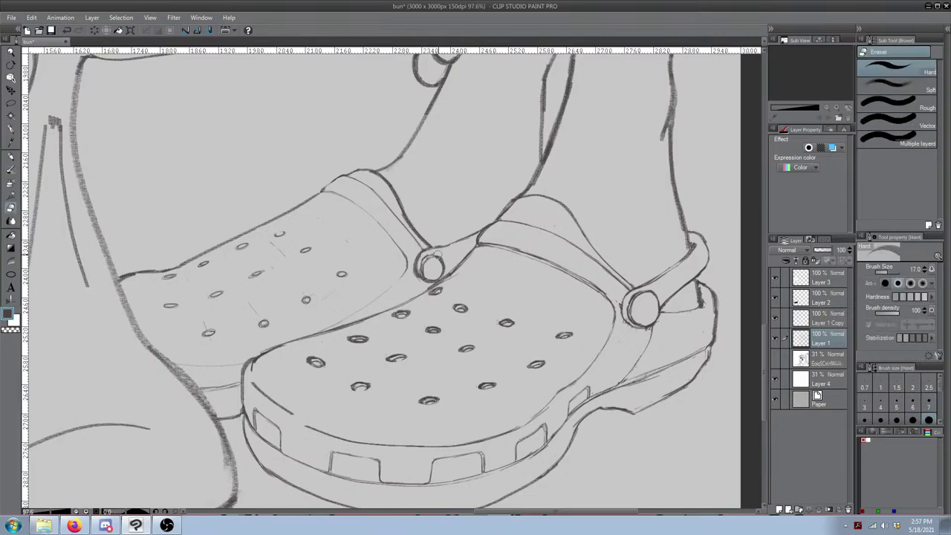
{"action": "key", "text": "b"}
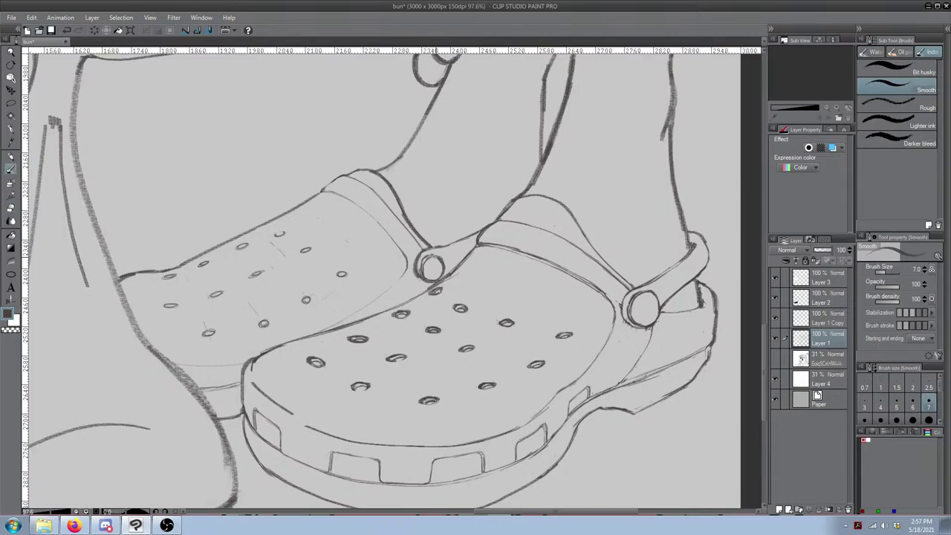
Step: Touch up the upper rim of the rear clog's strap rivet, erasing stray marks and redrawing the gap between its rings
{"action": "left_click_drag", "start_coordinate": [437, 256], "coordinate": [422, 259]}
{"action": "key", "text": "e"}
{"action": "key", "text": "ctrl+z"}
{"action": "key", "text": "b"}
{"action": "key", "text": "e"}
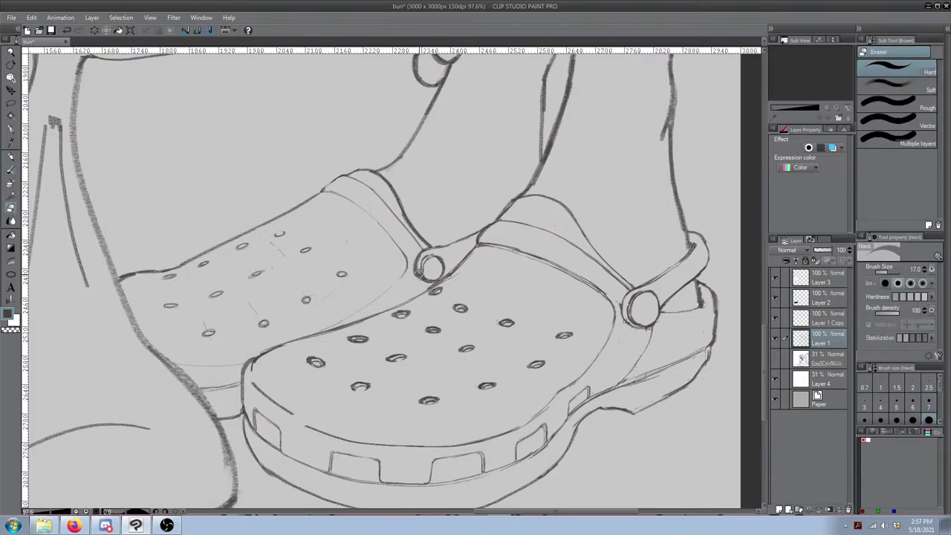
{"action": "key", "text": "b"}
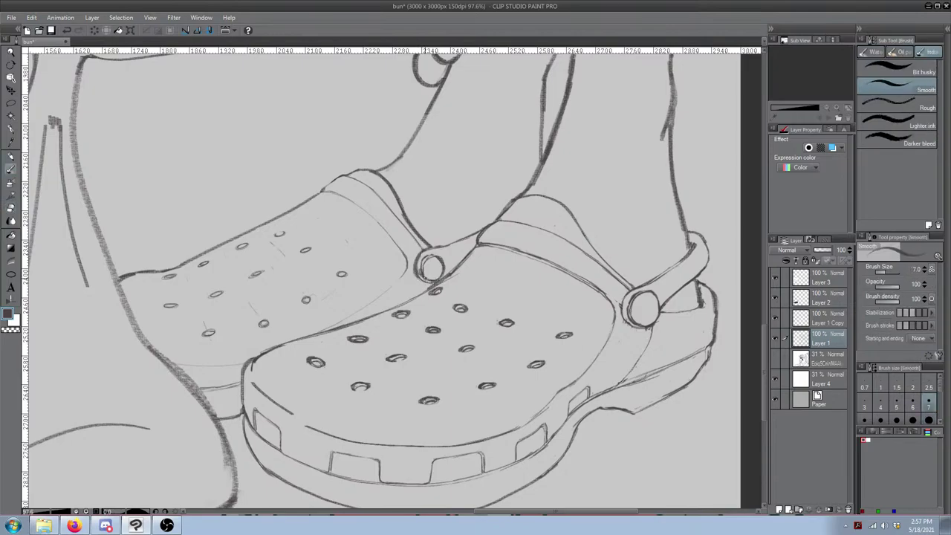
{"action": "key", "text": "e"}
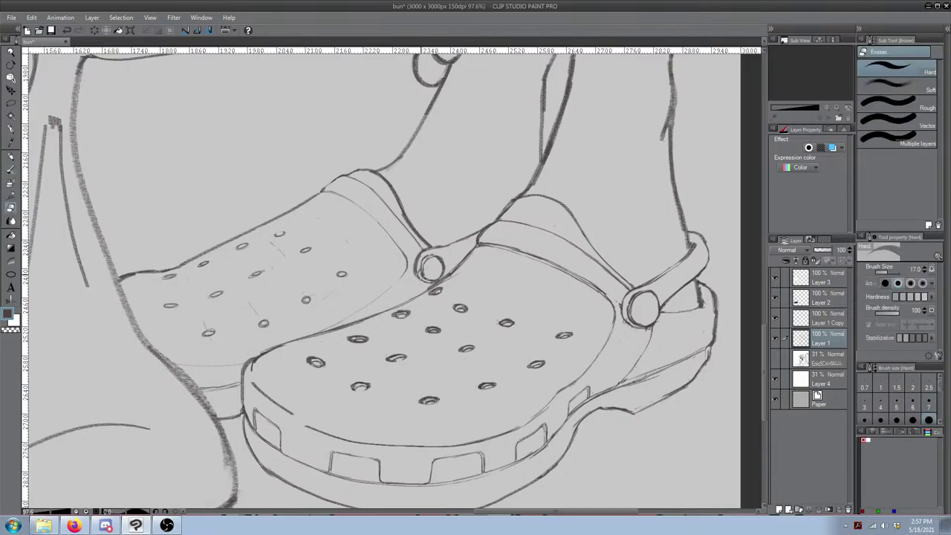
{"action": "key", "text": "b"}
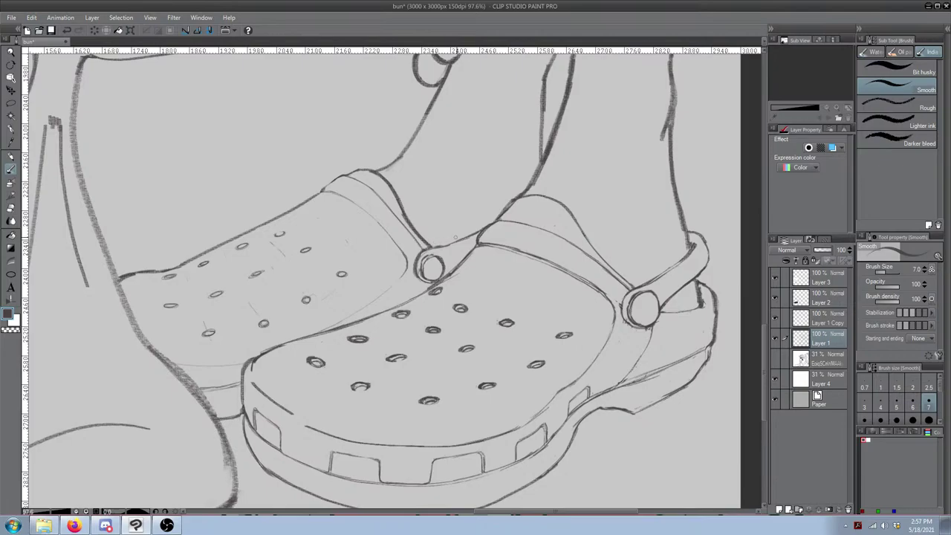
{"action": "left_click_drag", "start_coordinate": [455, 237], "coordinate": [450, 239]}
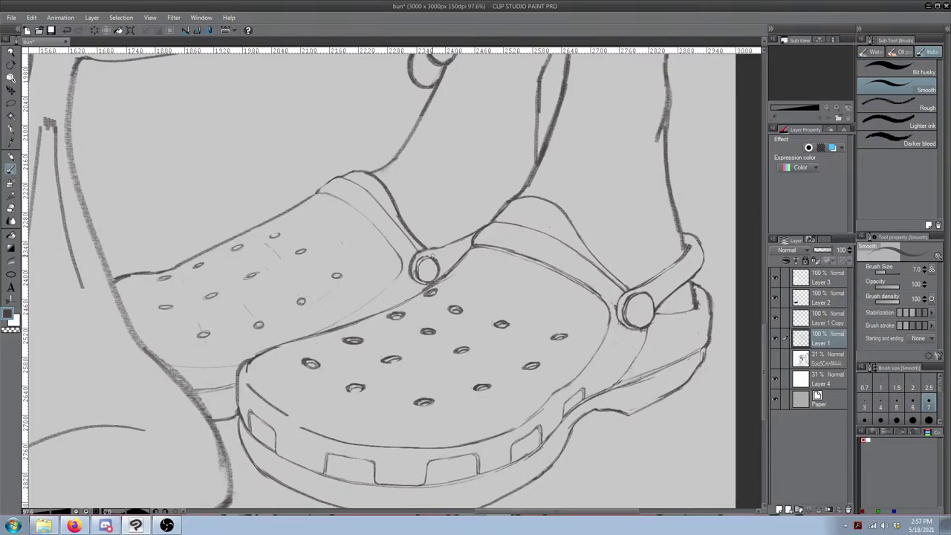
Step: Darken the rear clog's lower side edge from the corner near the rivet down toward the front clog
{"action": "left_click_drag", "start_coordinate": [371, 300], "coordinate": [384, 271]}
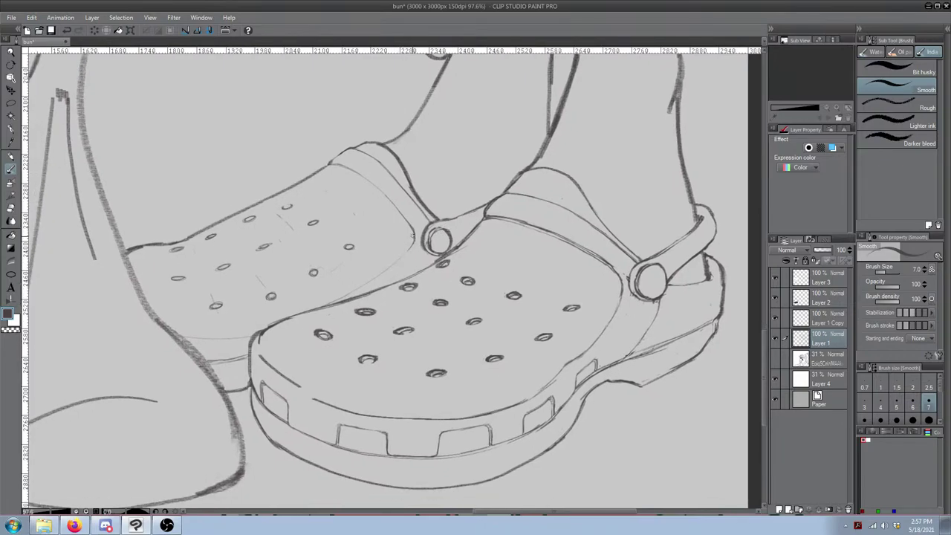
{"action": "left_click_drag", "start_coordinate": [414, 237], "coordinate": [394, 263]}
{"action": "key", "text": "ctrl+z"}
{"action": "left_click_drag", "start_coordinate": [394, 264], "coordinate": [339, 298]}
Step: Draw the notch in the rear clog's sole rim between the leg and front clog, and darken the sole lines there
{"action": "left_click_drag", "start_coordinate": [275, 348], "coordinate": [305, 337]}
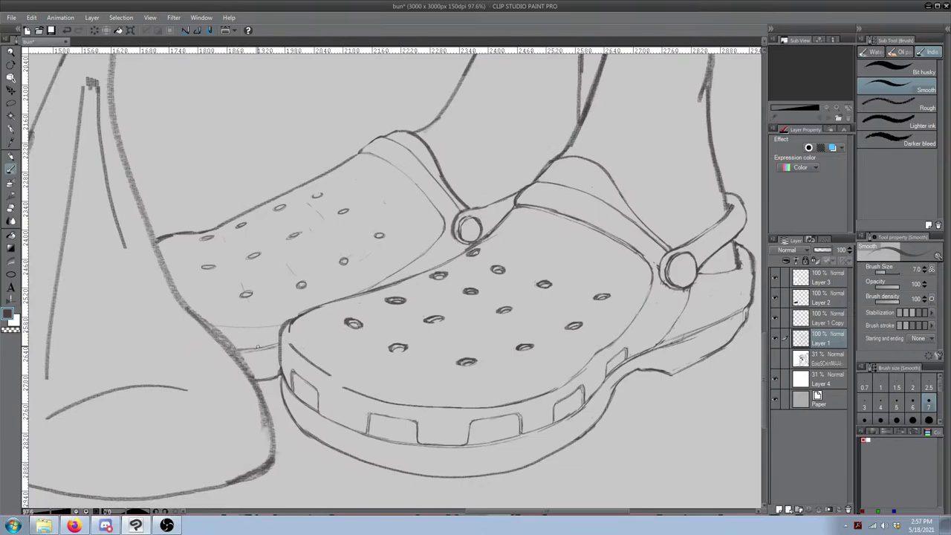
{"action": "left_click_drag", "start_coordinate": [260, 347], "coordinate": [262, 333]}
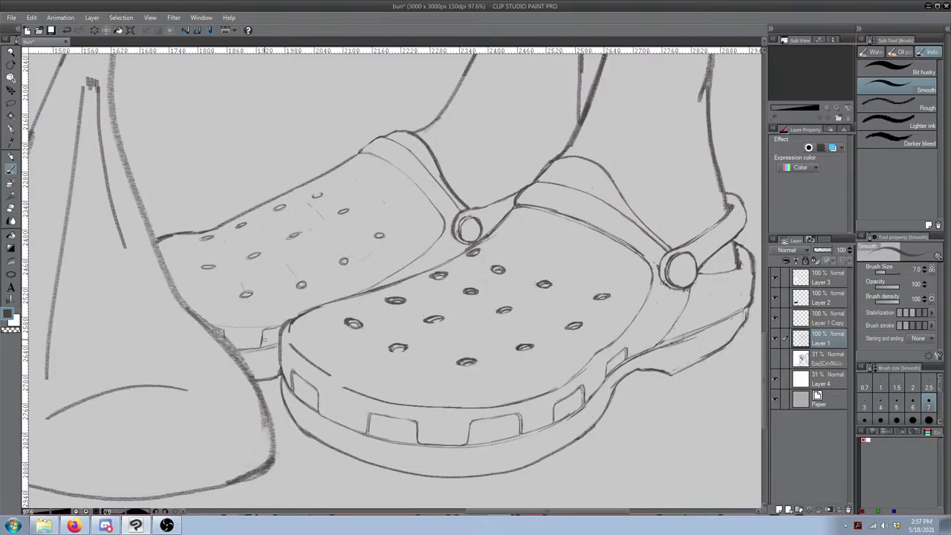
{"action": "left_click_drag", "start_coordinate": [264, 332], "coordinate": [281, 328]}
{"action": "left_click_drag", "start_coordinate": [260, 347], "coordinate": [281, 346]}
{"action": "left_click_drag", "start_coordinate": [260, 381], "coordinate": [281, 375]}
Step: Erase the end of the rear clog's top outline beside the leg and redraw it curving down into the leg
{"action": "key", "text": "e"}
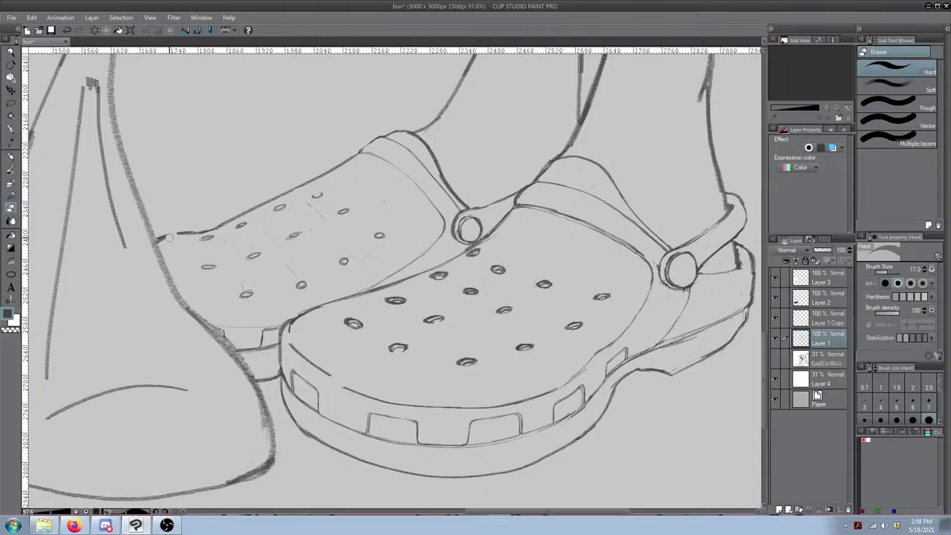
{"action": "key", "text": "b"}
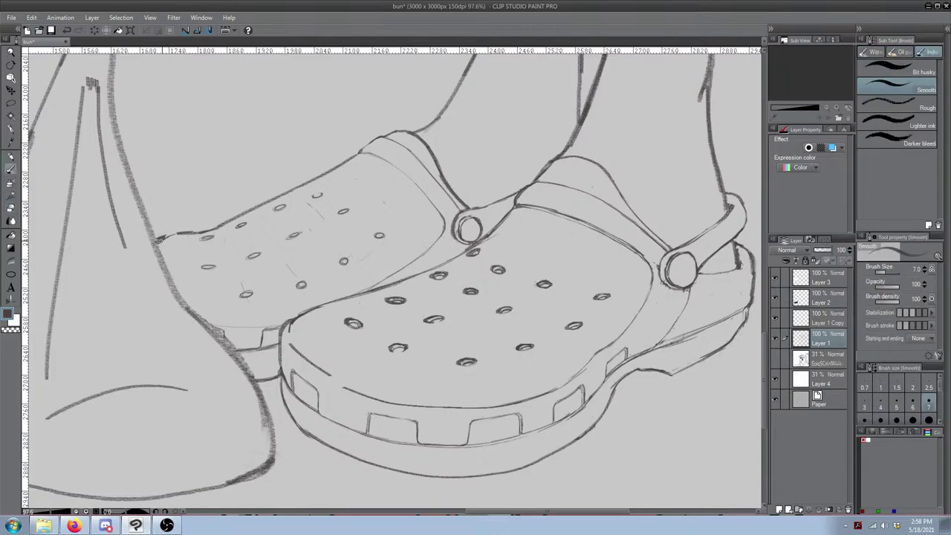
{"action": "key", "text": "e"}
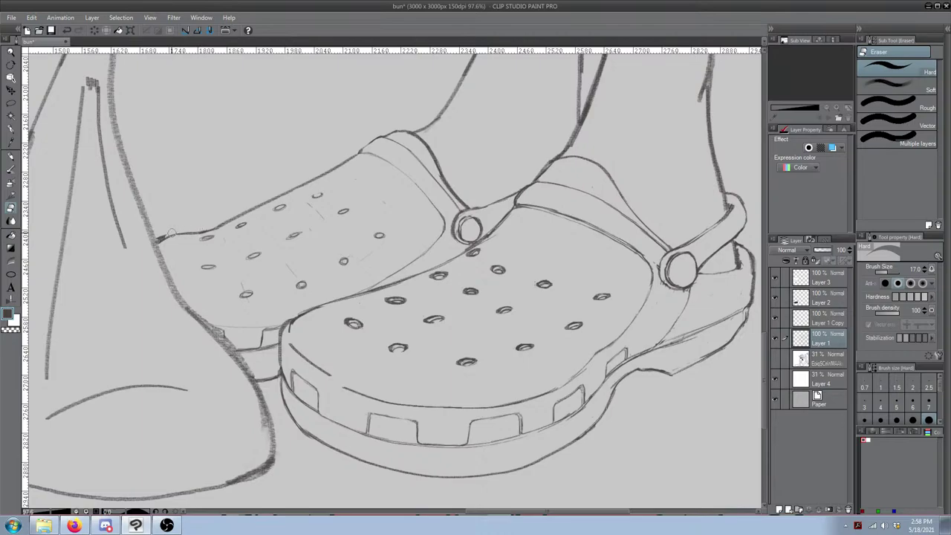
{"action": "key", "text": "b"}
{"action": "key", "text": "e"}
{"action": "left_click_drag", "start_coordinate": [168, 239], "coordinate": [159, 242]}
Step: Refine the rounded toe corner where the rear clog meets the leg, trimming excess line and redrawing the short curve
{"action": "key", "text": "b"}
{"action": "key", "text": "e"}
{"action": "key", "text": "b"}
{"action": "key", "text": "e"}
{"action": "key", "text": "ctrl+z"}
{"action": "key", "text": "b"}
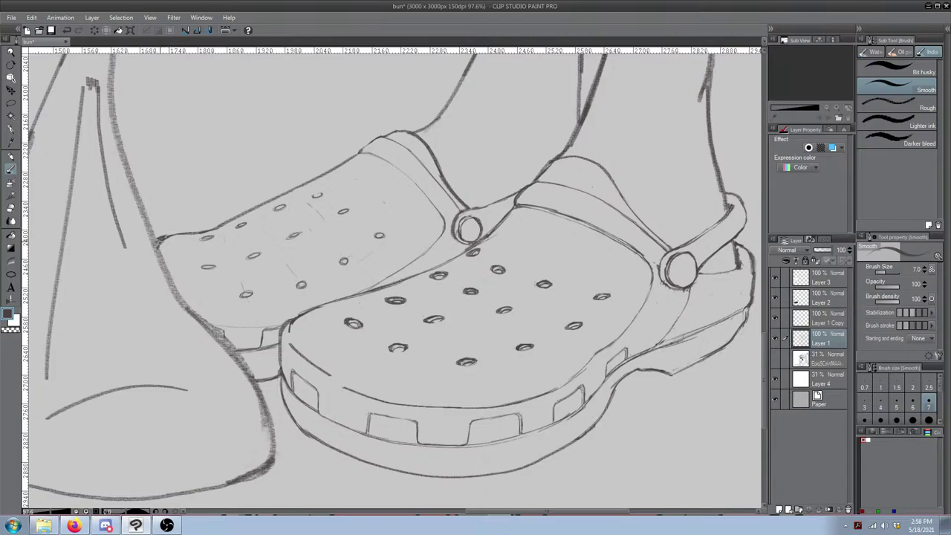
{"action": "key", "text": "e"}
{"action": "key", "text": "ctrl+z"}
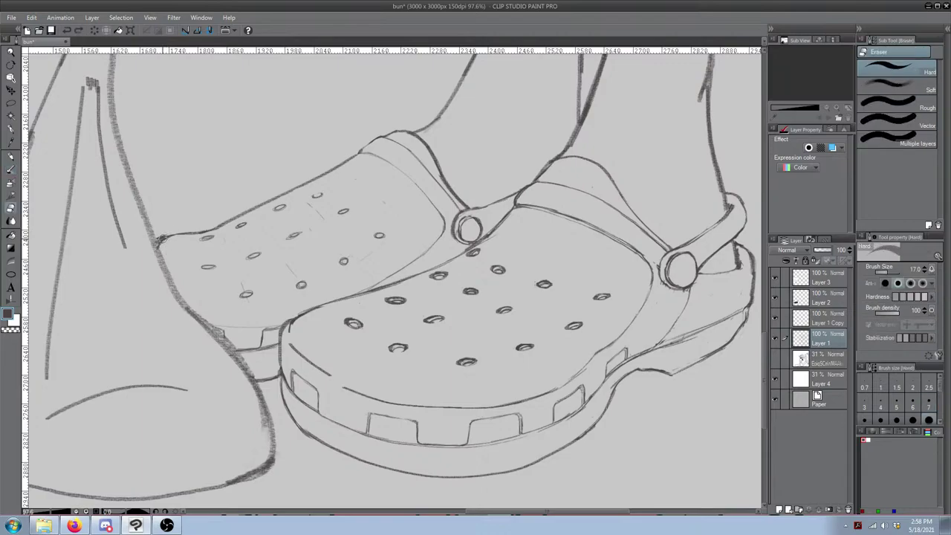
{"action": "key", "text": "b"}
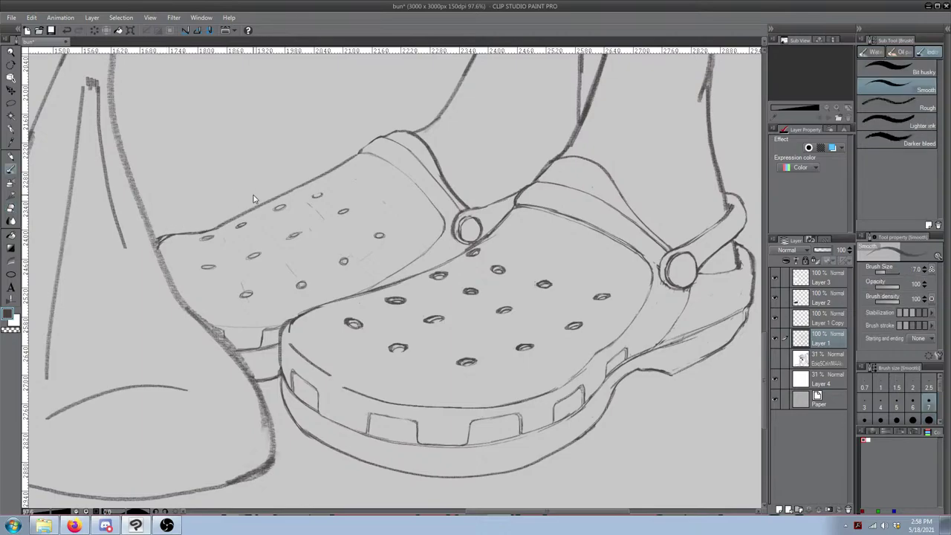
{"action": "key", "text": "e"}
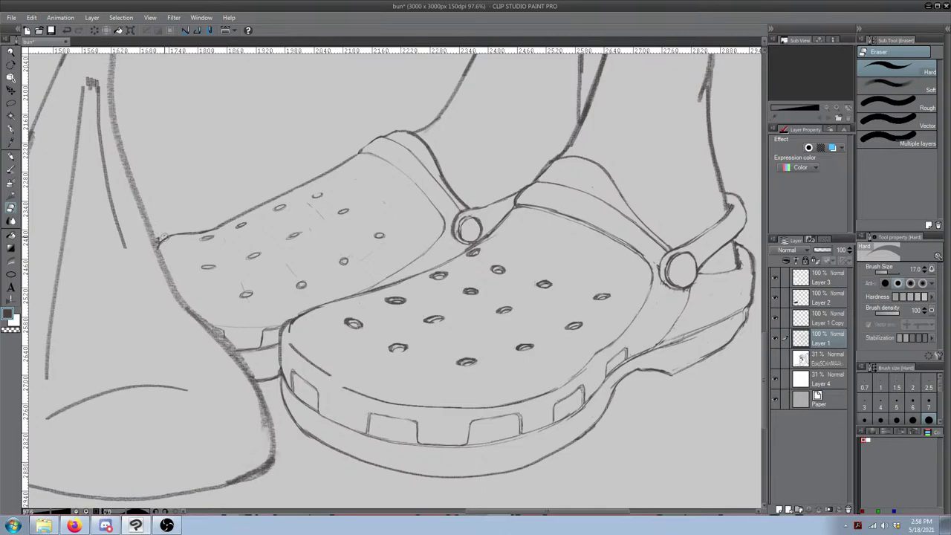
{"action": "key", "text": "b"}
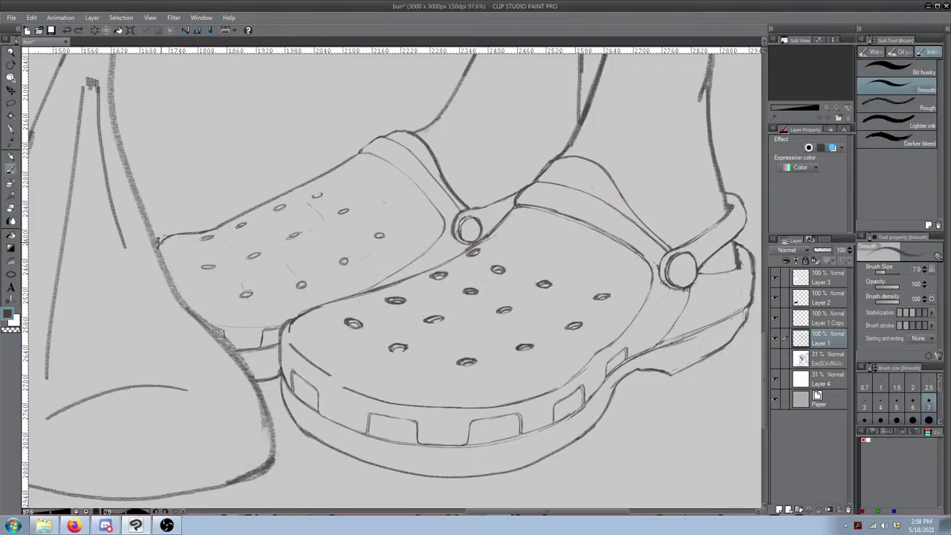
Step: Sketch the rear clog's hidden toe curve across the leg as a guide, tidy the toe corner to match, and erase the guide
{"action": "scroll", "coordinate": [204, 201], "scroll_direction": "down", "scroll_amount": 3}
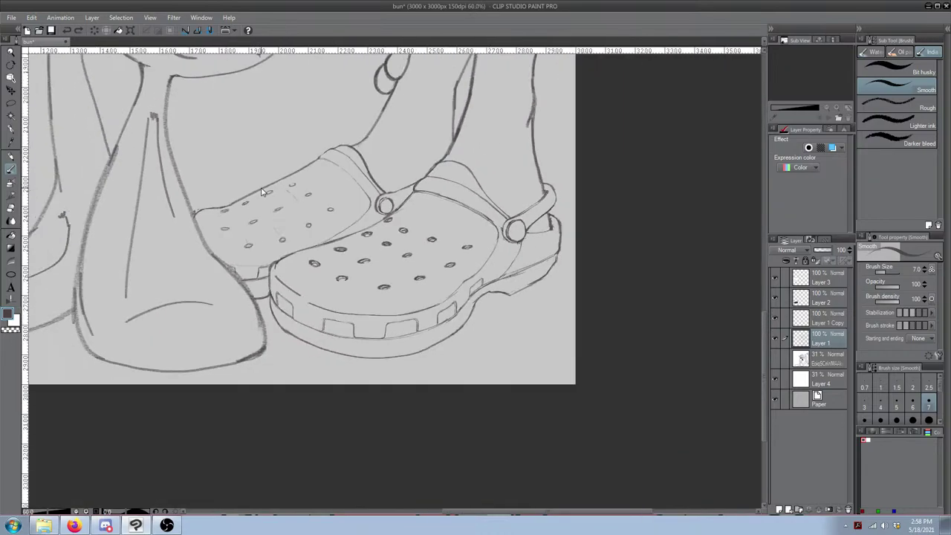
{"action": "scroll", "coordinate": [324, 149], "scroll_direction": "up", "scroll_amount": 5}
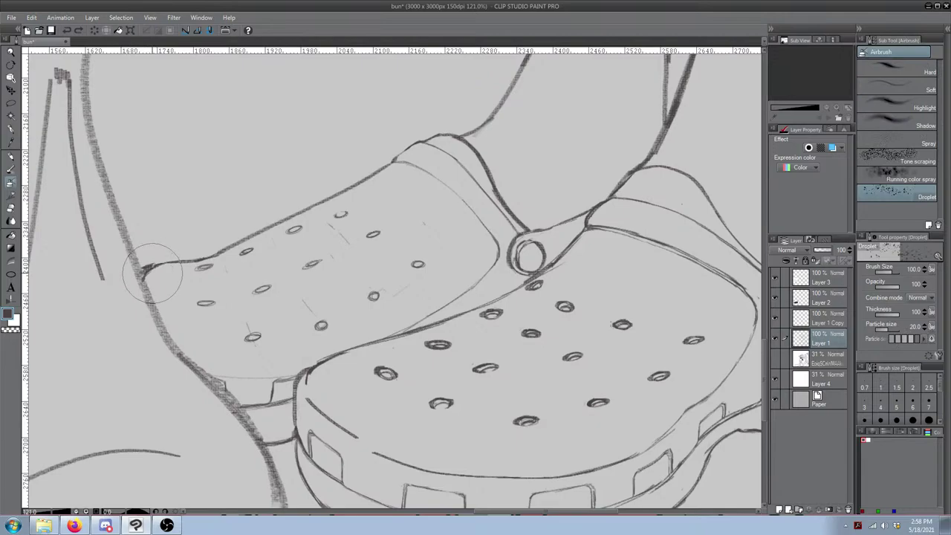
{"action": "mouse_move", "coordinate": [141, 276]}
{"action": "left_mouse_down"}
{"action": "mouse_move", "coordinate": [136, 315]}
{"action": "mouse_move", "coordinate": [166, 360]}
{"action": "mouse_move", "coordinate": [215, 378]}
{"action": "mouse_move", "coordinate": [256, 376]}
{"action": "mouse_move", "coordinate": [140, 305]}
{"action": "mouse_move", "coordinate": [161, 279]}
{"action": "mouse_move", "coordinate": [257, 316]}
{"action": "left_mouse_up"}
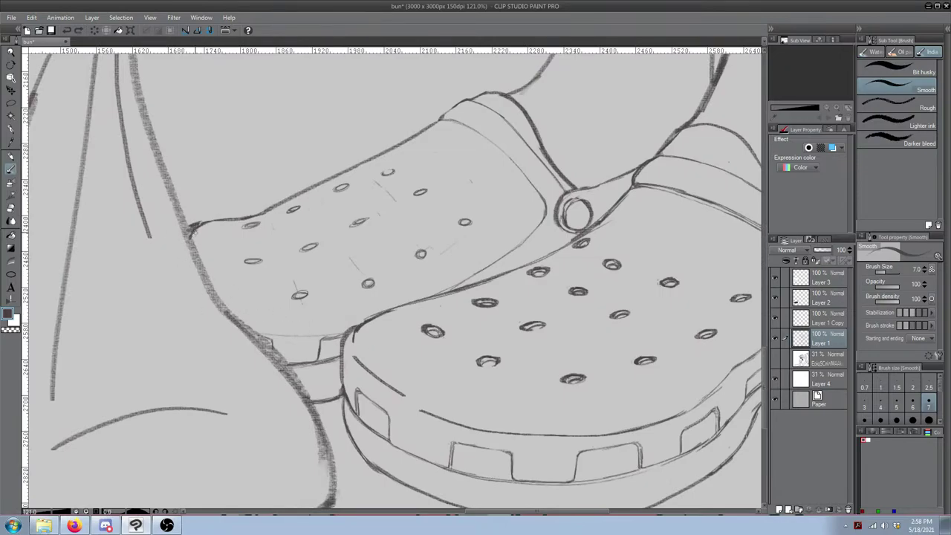
{"action": "mouse_move", "coordinate": [183, 256]}
{"action": "left_mouse_down"}
{"action": "mouse_move", "coordinate": [213, 322]}
{"action": "mouse_move", "coordinate": [269, 336]}
{"action": "left_mouse_up"}
{"action": "key", "text": "e"}
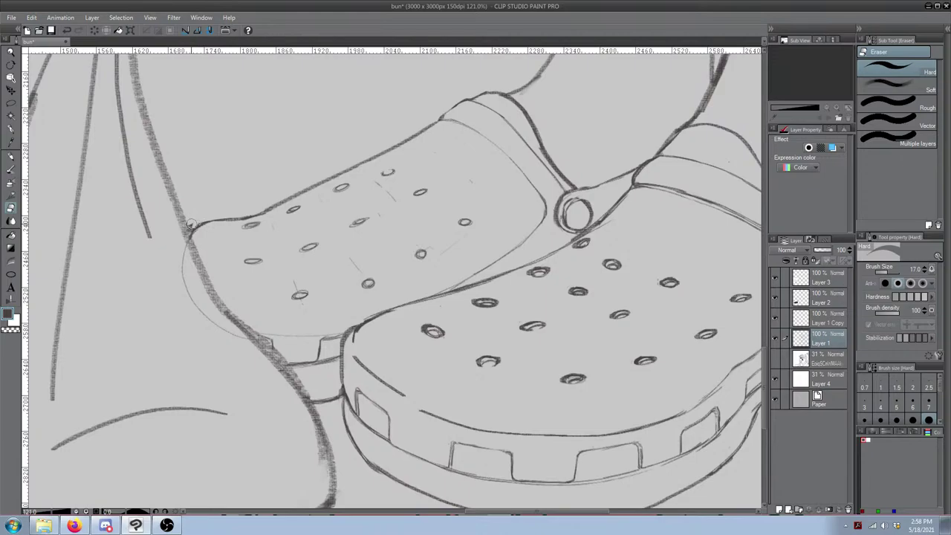
{"action": "key", "text": "b"}
{"action": "key", "text": "e"}
{"action": "mouse_move", "coordinate": [186, 258]}
{"action": "left_mouse_down"}
{"action": "mouse_move", "coordinate": [192, 291]}
{"action": "mouse_move", "coordinate": [176, 282]}
{"action": "mouse_move", "coordinate": [241, 340]}
{"action": "left_mouse_up"}
Step: Darken the curved line along the opening edge of the rear clog's upper, from the top outline toward the rivet
{"action": "mouse_move", "coordinate": [453, 261]}
{"action": "left_mouse_down"}
{"action": "mouse_move", "coordinate": [376, 324]}
{"action": "mouse_move", "coordinate": [336, 312]}
{"action": "mouse_move", "coordinate": [241, 339]}
{"action": "left_mouse_up"}
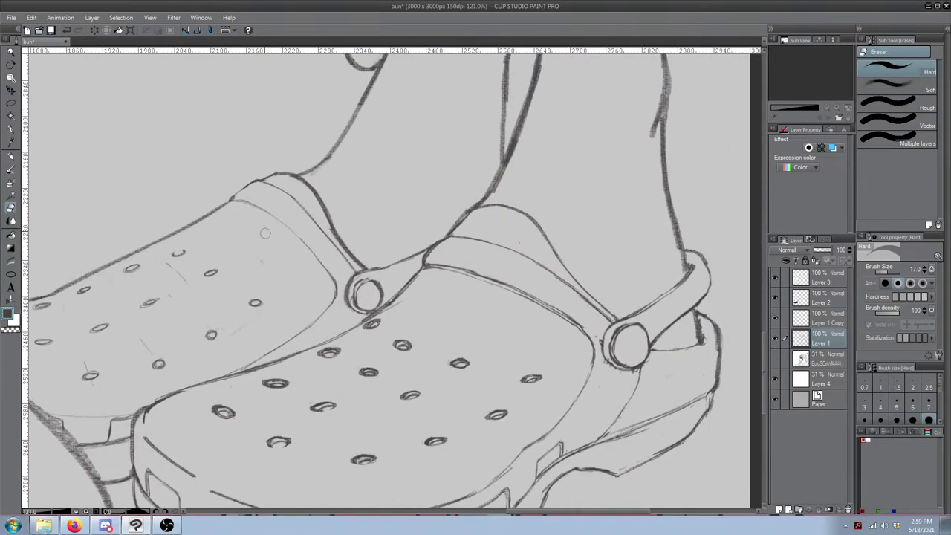
{"action": "key", "text": "p"}
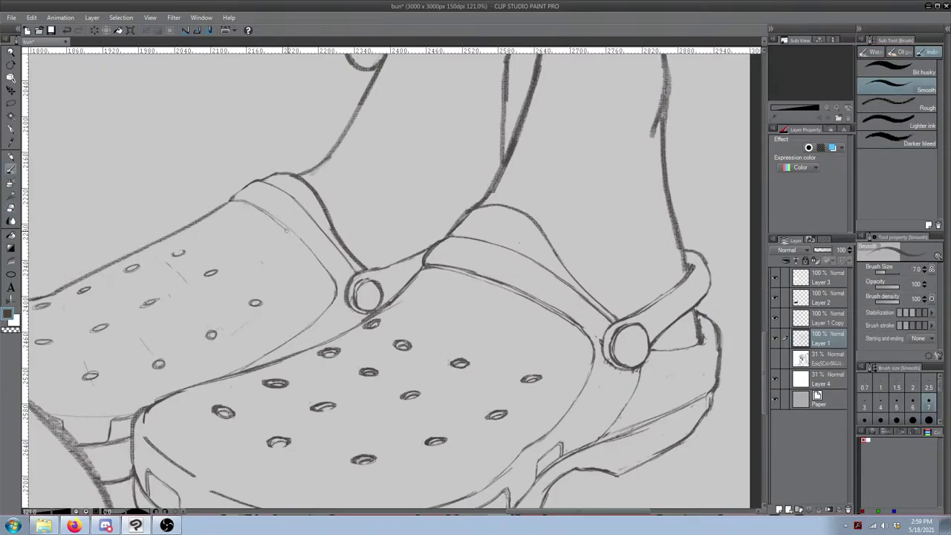
{"action": "left_click_drag", "start_coordinate": [274, 221], "coordinate": [290, 233]}
{"action": "left_click_drag", "start_coordinate": [309, 254], "coordinate": [323, 269]}
{"action": "mouse_move", "coordinate": [334, 301]}
{"action": "left_mouse_down"}
{"action": "mouse_move", "coordinate": [329, 312]}
{"action": "mouse_move", "coordinate": [303, 293]}
{"action": "left_mouse_up"}
{"action": "key", "text": "ctrl+z"}
{"action": "left_click_drag", "start_coordinate": [268, 209], "coordinate": [265, 207]}
Step: Clean up and redraw the top edge of the rear clog's strap from the rivet to the front clog
{"action": "left_click_drag", "start_coordinate": [377, 273], "coordinate": [306, 257]}
{"action": "key", "text": "e"}
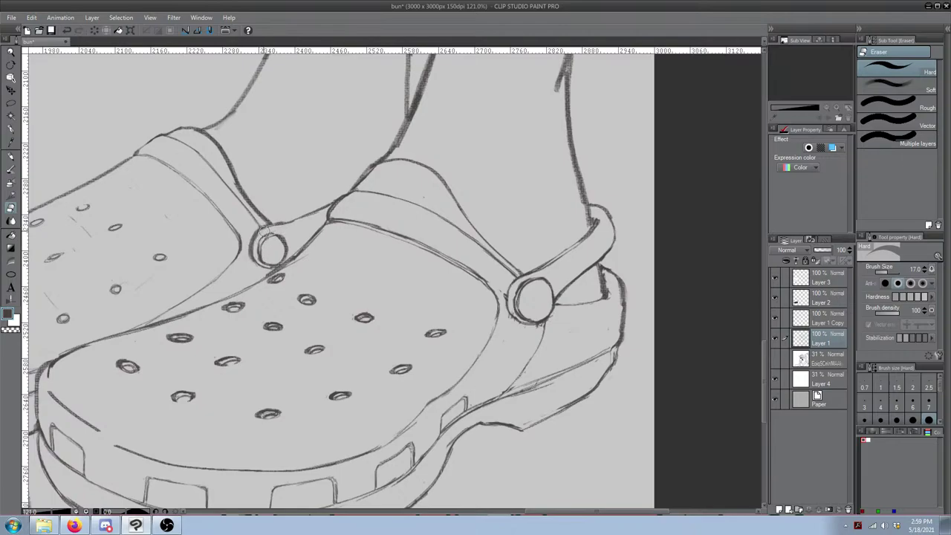
{"action": "key", "text": "b"}
{"action": "left_click_drag", "start_coordinate": [271, 226], "coordinate": [331, 206]}
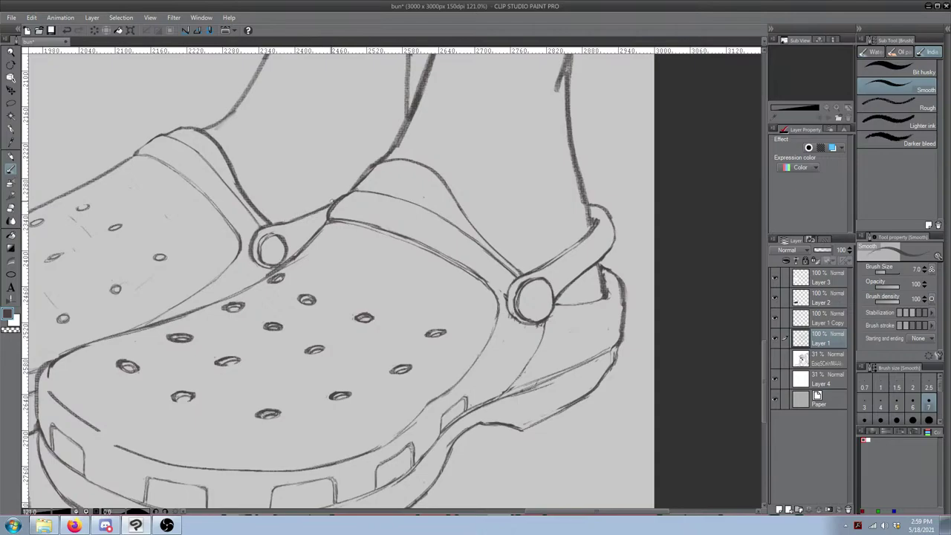
Step: Thicken the outline of the rear clog's hole closest to the strap rivet and clean up its lower edge
{"action": "scroll", "coordinate": [283, 222], "scroll_direction": "down", "scroll_amount": 4}
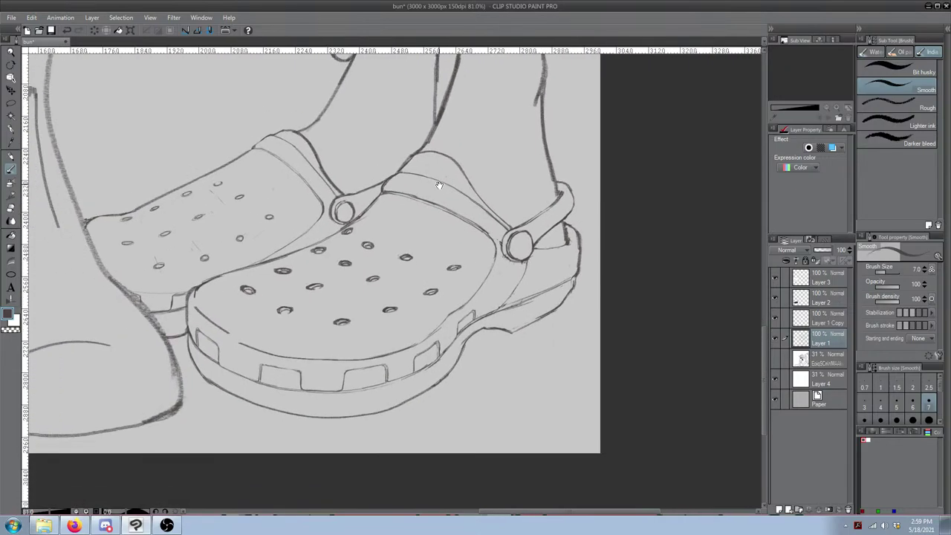
{"action": "scroll", "coordinate": [296, 205], "scroll_direction": "up", "scroll_amount": 2}
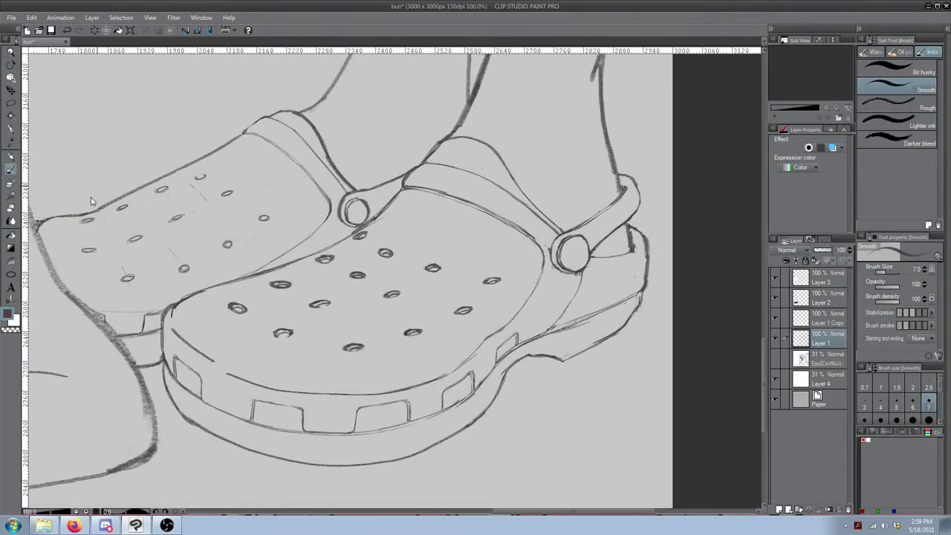
{"action": "scroll", "coordinate": [92, 199], "scroll_direction": "up", "scroll_amount": 4}
{"action": "key", "text": "b"}
{"action": "key", "text": "b"}
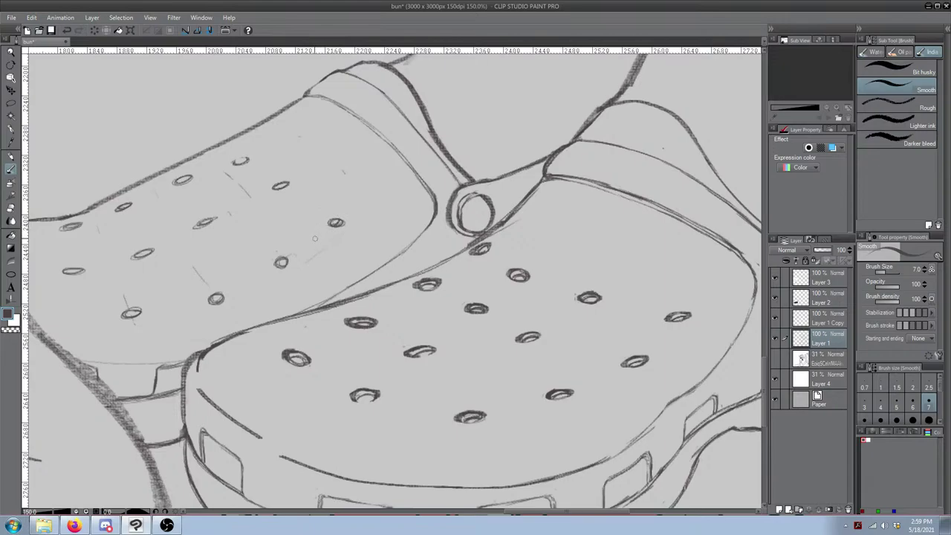
{"action": "key", "text": "ctrl+z"}
{"action": "key", "text": "e"}
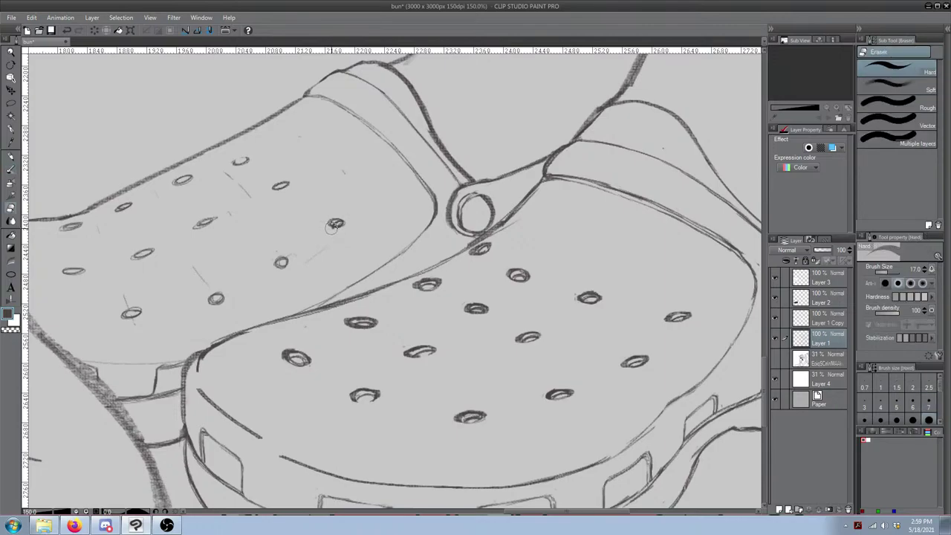
{"action": "key", "text": "b"}
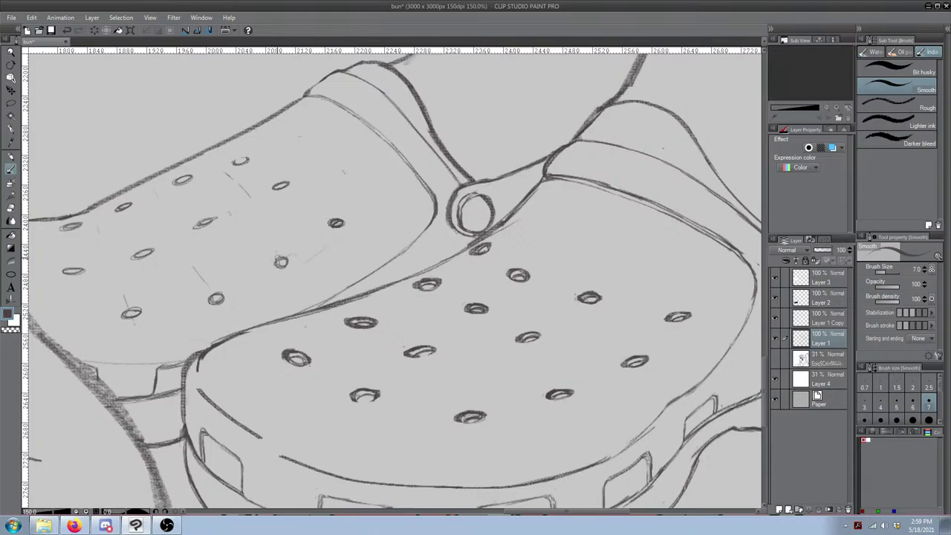
Step: Darken and thicken the outlines of the rear clog's three lower holes and the toe-side hole in its middle row
{"action": "left_click_drag", "start_coordinate": [282, 256], "coordinate": [277, 260]}
{"action": "left_click_drag", "start_coordinate": [214, 301], "coordinate": [217, 302]}
{"action": "left_click_drag", "start_coordinate": [124, 313], "coordinate": [137, 310]}
{"action": "key", "text": "e"}
{"action": "key", "text": "b"}
{"action": "key", "text": "ctrl+z"}
{"action": "left_click_drag", "start_coordinate": [135, 256], "coordinate": [153, 257]}
{"action": "key", "text": "e"}
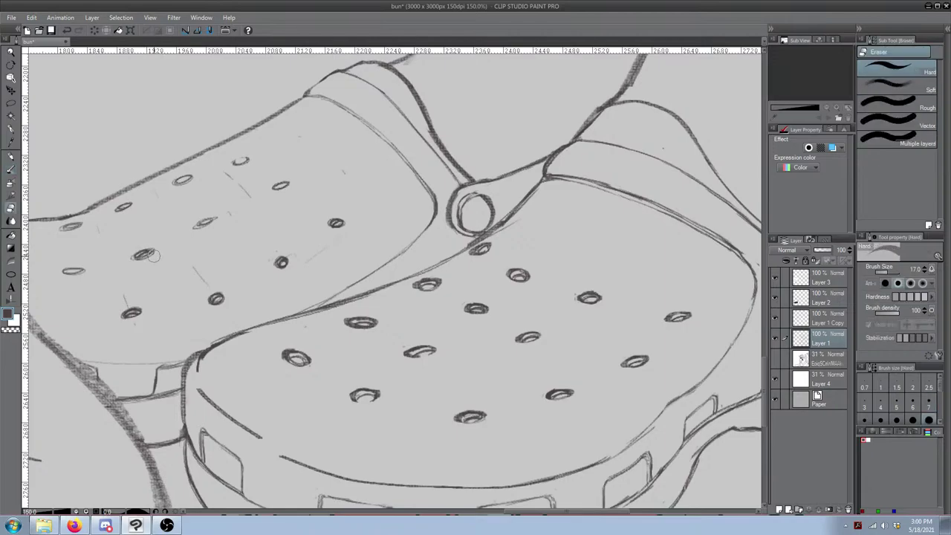
Step: Clean up and darken the rear clog's central hole, the hole above it toward the opening, and the lower hole nearest the toe
{"action": "key", "text": "b"}
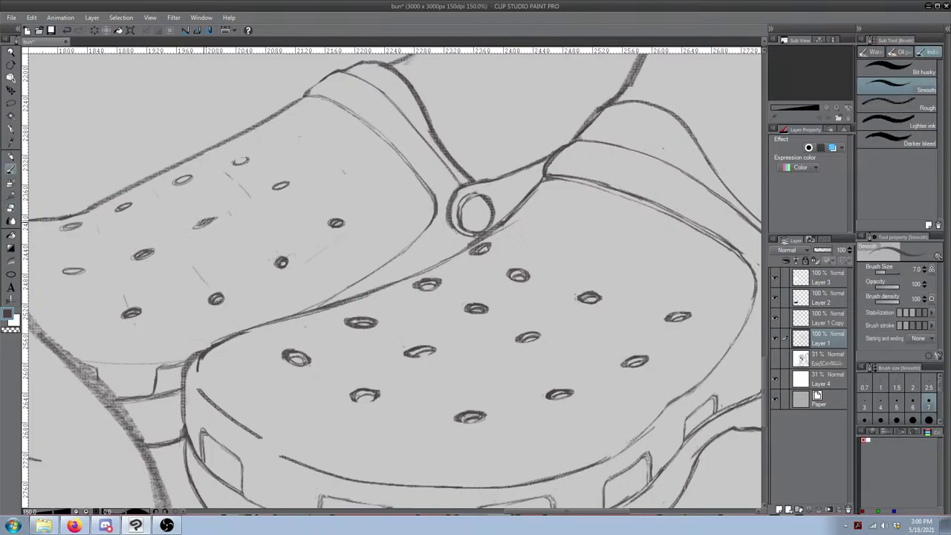
{"action": "key", "text": "e"}
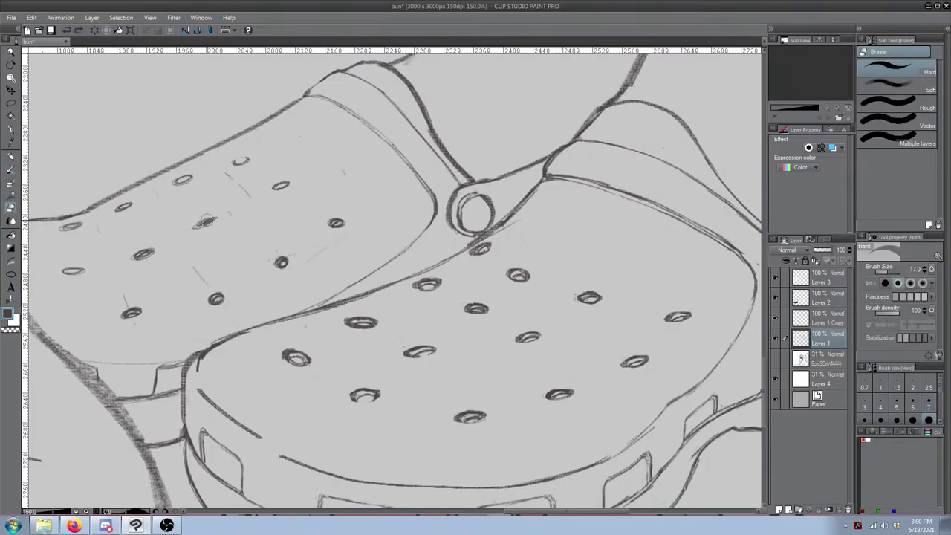
{"action": "key", "text": "p"}
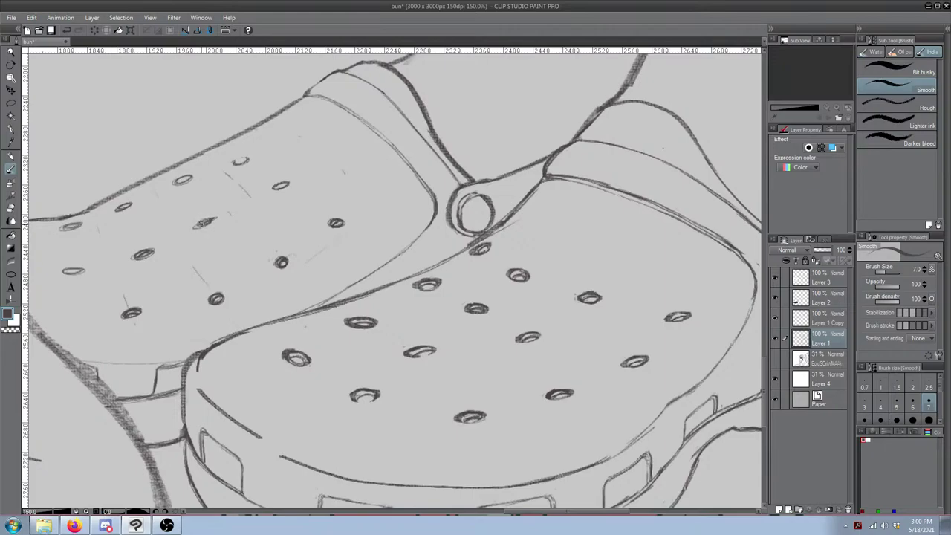
{"action": "left_click_drag", "start_coordinate": [208, 221], "coordinate": [205, 225]}
{"action": "mouse_move", "coordinate": [283, 186]}
{"action": "left_mouse_down"}
{"action": "mouse_move", "coordinate": [275, 187]}
{"action": "mouse_move", "coordinate": [285, 184]}
{"action": "left_mouse_up"}
{"action": "mouse_move", "coordinate": [67, 271]}
{"action": "left_mouse_down"}
{"action": "mouse_move", "coordinate": [79, 269]}
{"action": "mouse_move", "coordinate": [70, 271]}
{"action": "left_mouse_up"}
{"action": "key", "text": "e"}
{"action": "key", "text": "b"}
Step: Clean up and thicken the outlines of the four holes along the rear clog's upper edge
{"action": "key", "text": "e"}
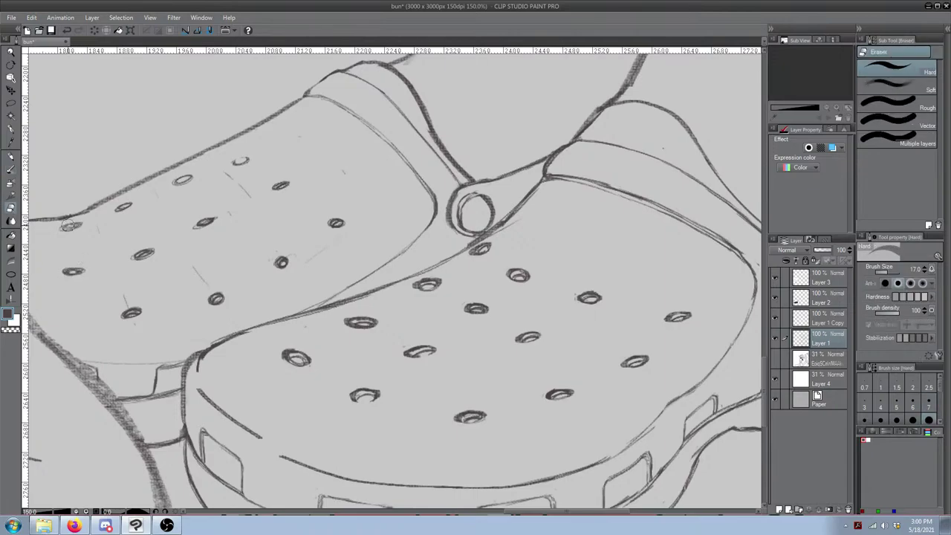
{"action": "left_click_drag", "start_coordinate": [65, 227], "coordinate": [79, 225]}
{"action": "key", "text": "b"}
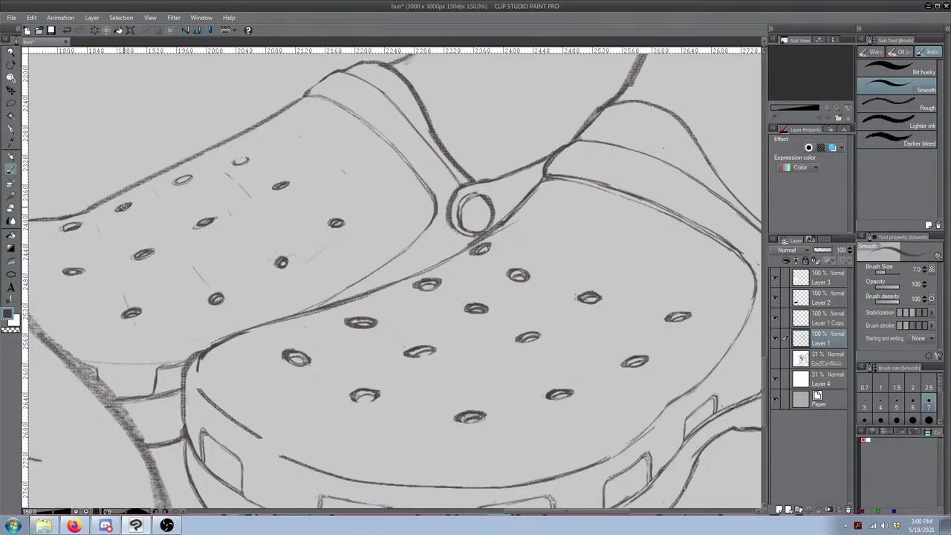
{"action": "key", "text": "e"}
{"action": "key", "text": "b"}
{"action": "key", "text": "ctrl+z"}
{"action": "mouse_move", "coordinate": [187, 177]}
{"action": "left_mouse_down"}
{"action": "mouse_move", "coordinate": [179, 182]}
{"action": "mouse_move", "coordinate": [247, 160]}
{"action": "mouse_move", "coordinate": [233, 161]}
{"action": "left_mouse_up"}
{"action": "key", "text": "ctrl+z"}
{"action": "scroll", "coordinate": [334, 104], "scroll_direction": "down", "scroll_amount": 5}
{"action": "left_click_drag", "start_coordinate": [347, 132], "coordinate": [342, 209]}
{"action": "scroll", "coordinate": [293, 186], "scroll_direction": "up", "scroll_amount": 4}
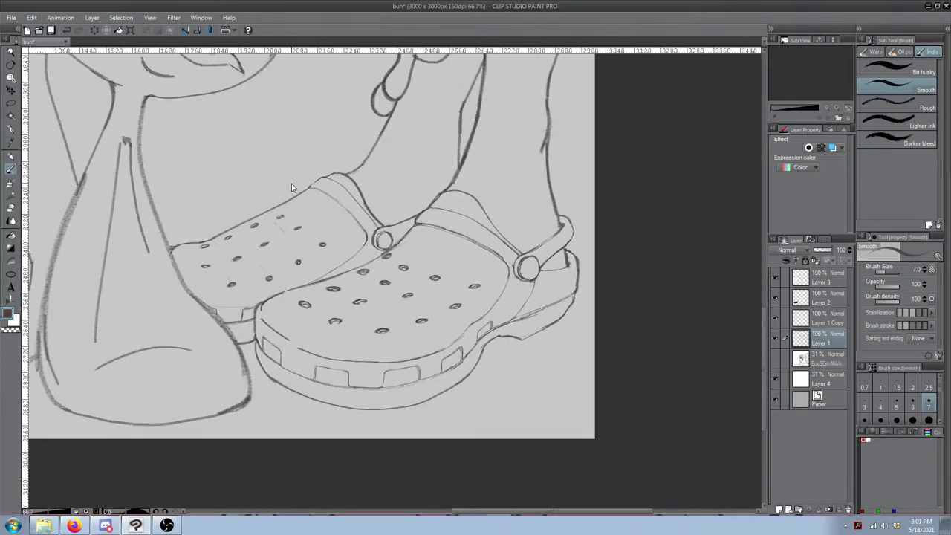
{"action": "scroll", "coordinate": [292, 185], "scroll_direction": "up", "scroll_amount": 3}
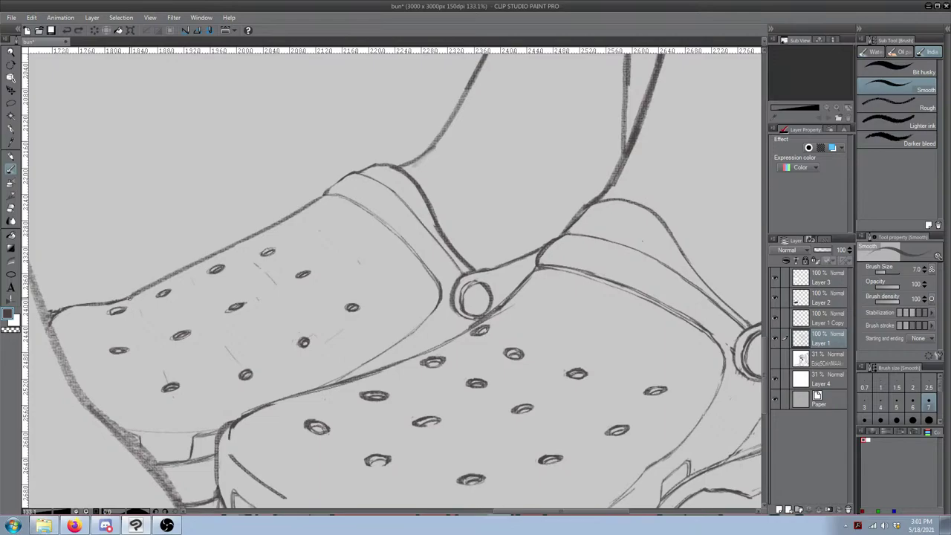
{"action": "key", "text": "ctrl+z"}
{"action": "key", "text": "ctrl+z"}
{"action": "left_click_drag", "start_coordinate": [144, 290], "coordinate": [138, 295]}
{"action": "key", "text": "m"}
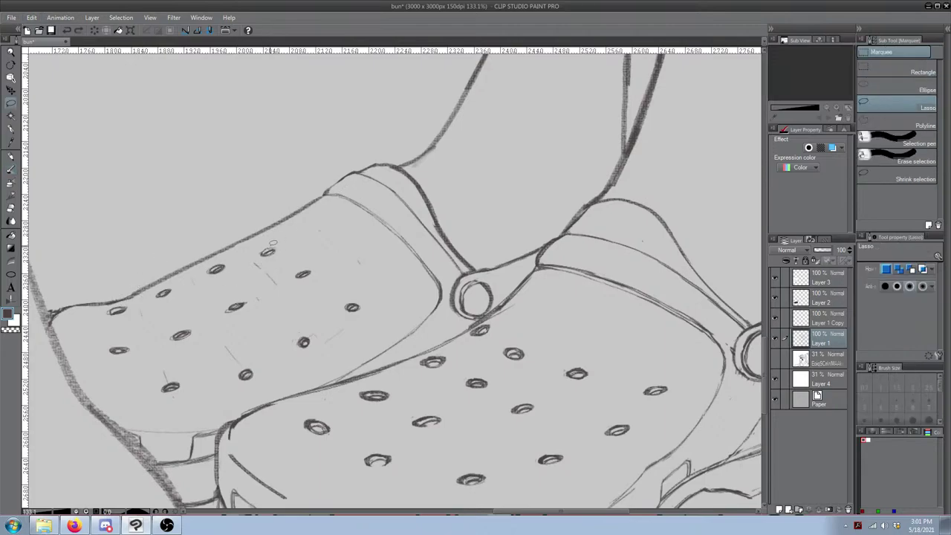
{"action": "mouse_move", "coordinate": [272, 242]}
{"action": "left_mouse_down"}
{"action": "mouse_move", "coordinate": [281, 241]}
{"action": "mouse_move", "coordinate": [263, 249]}
{"action": "mouse_move", "coordinate": [285, 250]}
{"action": "left_mouse_up"}
{"action": "key", "text": "ctrl+d"}
{"action": "key", "text": "ctrl+d"}
Step: Select three holes near the rear clog's upper edge one at a time and nudge each slightly toward the toe for even spacing
{"action": "scroll", "coordinate": [463, 71], "scroll_direction": "down", "scroll_amount": 6}
{"action": "left_click_drag", "start_coordinate": [471, 211], "coordinate": [369, 245]}
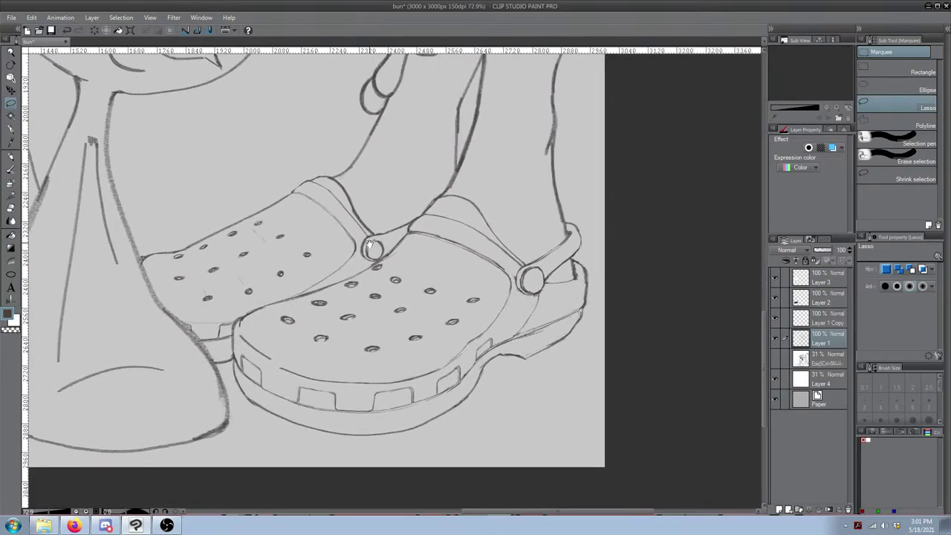
{"action": "scroll", "coordinate": [370, 246], "scroll_direction": "up", "scroll_amount": 1}
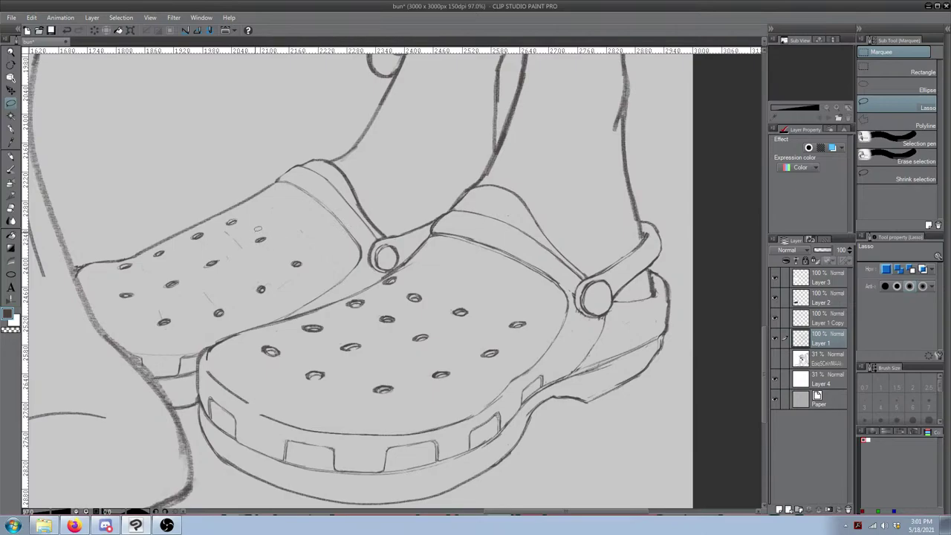
{"action": "mouse_move", "coordinate": [253, 235]}
{"action": "left_mouse_down"}
{"action": "mouse_move", "coordinate": [262, 239]}
{"action": "mouse_move", "coordinate": [253, 238]}
{"action": "left_mouse_up"}
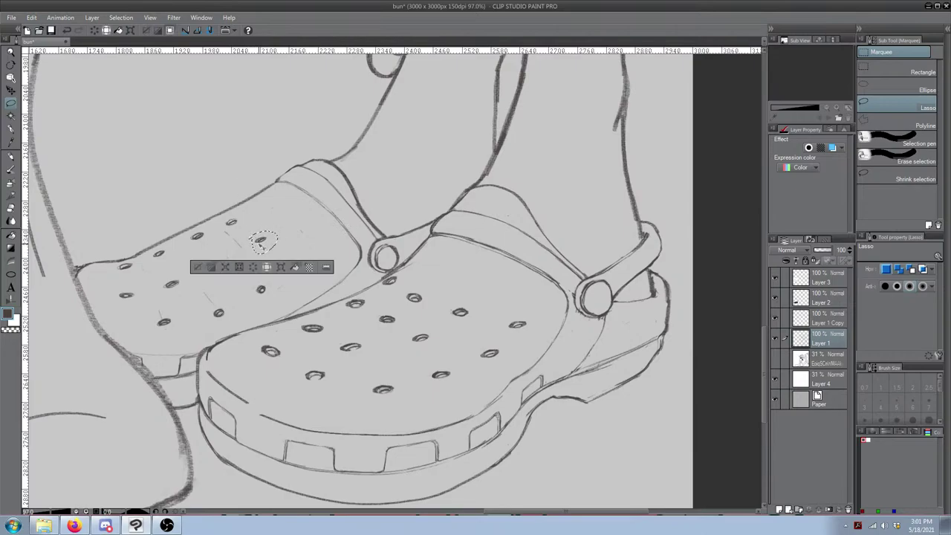
{"action": "left_click", "coordinate": [282, 227]}
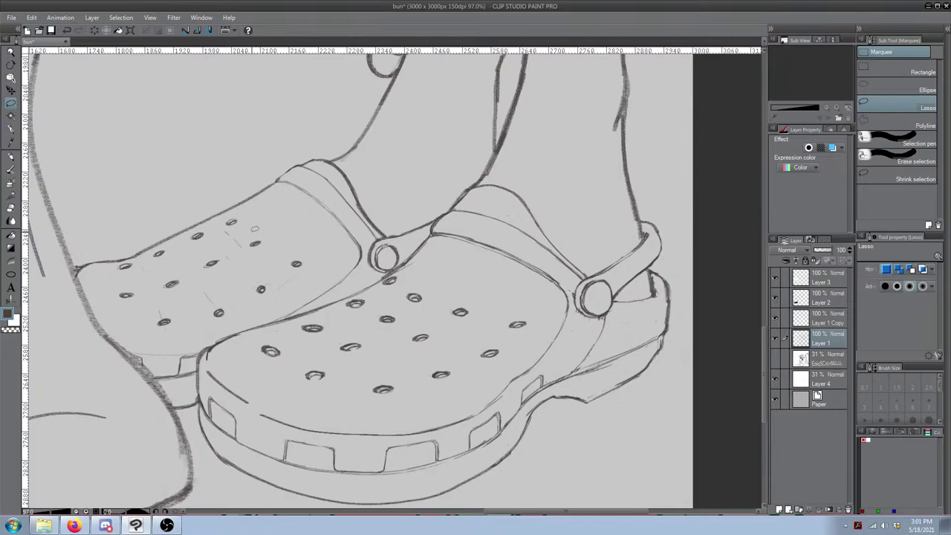
{"action": "mouse_move", "coordinate": [237, 224]}
{"action": "left_mouse_down"}
{"action": "mouse_move", "coordinate": [230, 212]}
{"action": "mouse_move", "coordinate": [222, 229]}
{"action": "mouse_move", "coordinate": [236, 223]}
{"action": "left_mouse_up"}
{"action": "left_click", "coordinate": [232, 220]}
{"action": "mouse_move", "coordinate": [314, 214]}
{"action": "left_mouse_down"}
{"action": "mouse_move", "coordinate": [350, 198]}
{"action": "mouse_move", "coordinate": [340, 193]}
{"action": "left_mouse_up"}
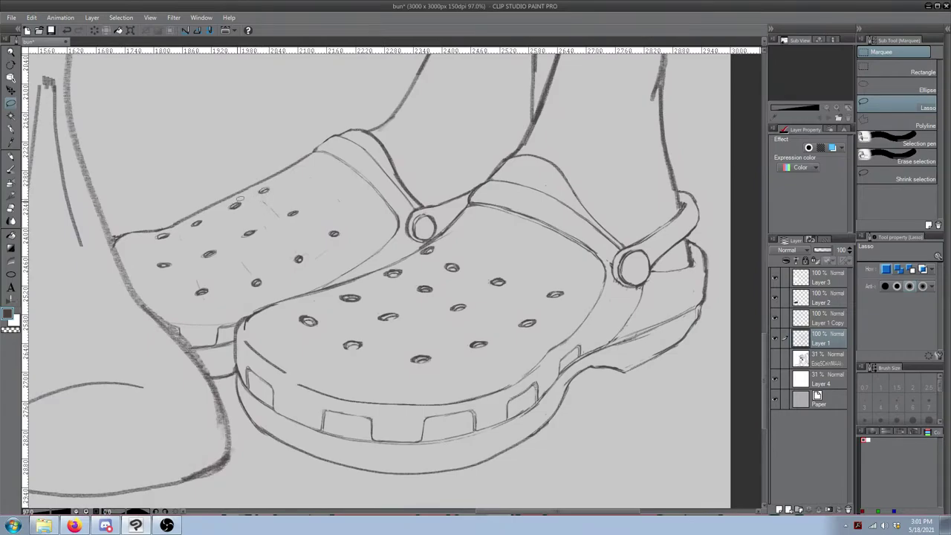
{"action": "left_click_drag", "start_coordinate": [225, 209], "coordinate": [223, 212]}
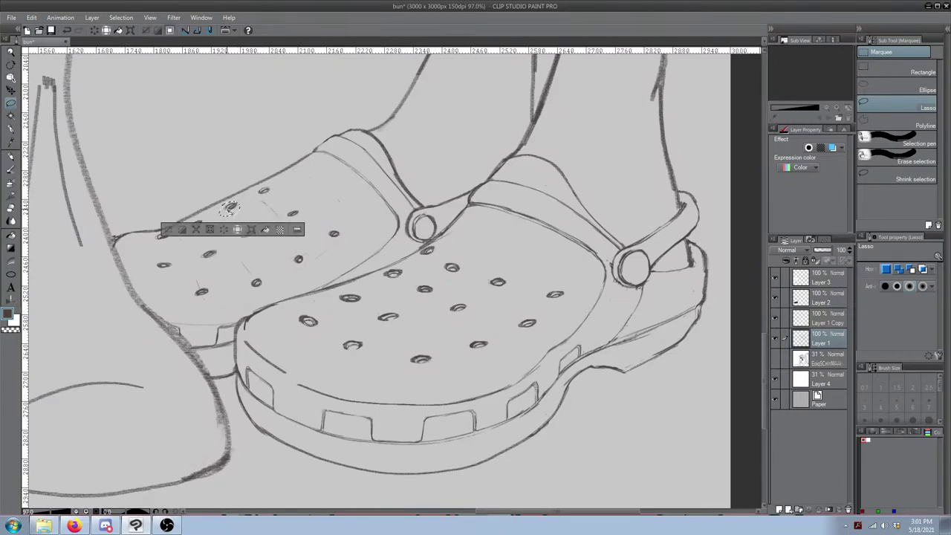
{"action": "left_click_drag", "start_coordinate": [235, 170], "coordinate": [242, 173]}
{"action": "left_click", "coordinate": [278, 178]}
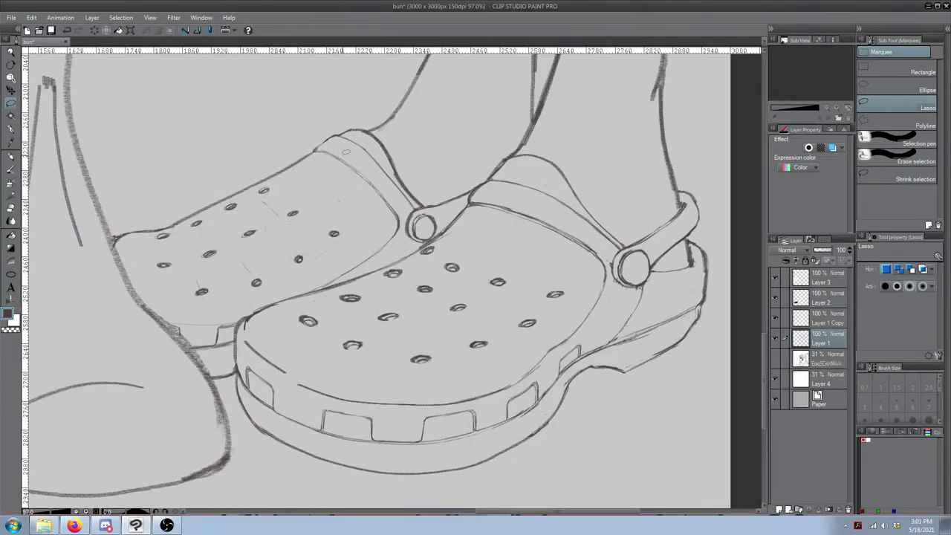
Step: Erase the thick outline of the rear clog's opening edge between the ankle and the strap rivet
{"action": "scroll", "coordinate": [347, 155], "scroll_direction": "down", "scroll_amount": 2}
{"action": "left_click_drag", "start_coordinate": [416, 190], "coordinate": [333, 241]}
{"action": "scroll", "coordinate": [343, 232], "scroll_direction": "down", "scroll_amount": 3}
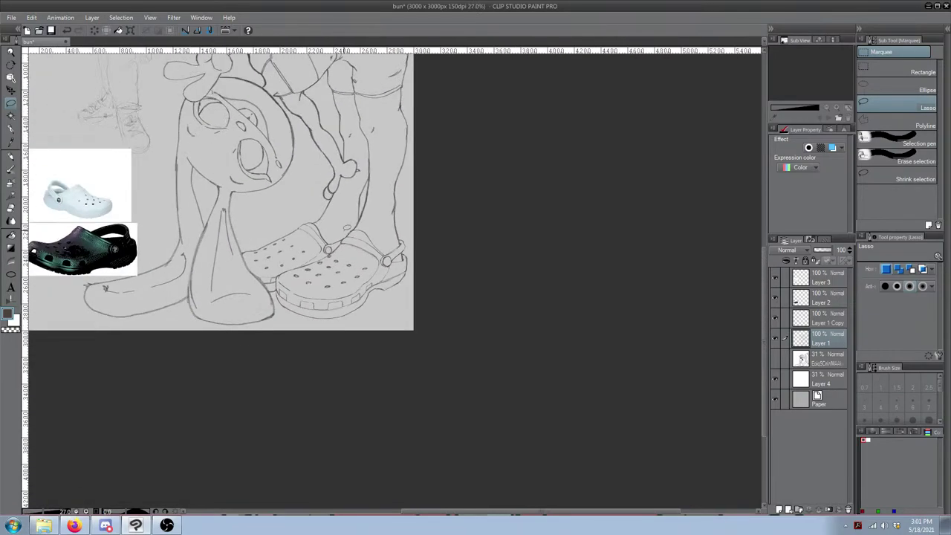
{"action": "scroll", "coordinate": [317, 229], "scroll_direction": "up", "scroll_amount": 1}
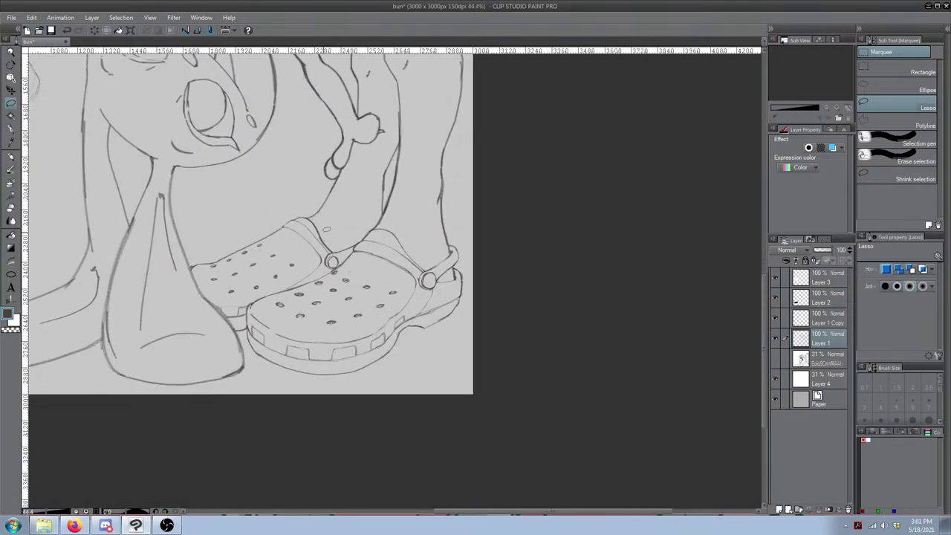
{"action": "scroll", "coordinate": [354, 226], "scroll_direction": "up", "scroll_amount": 5}
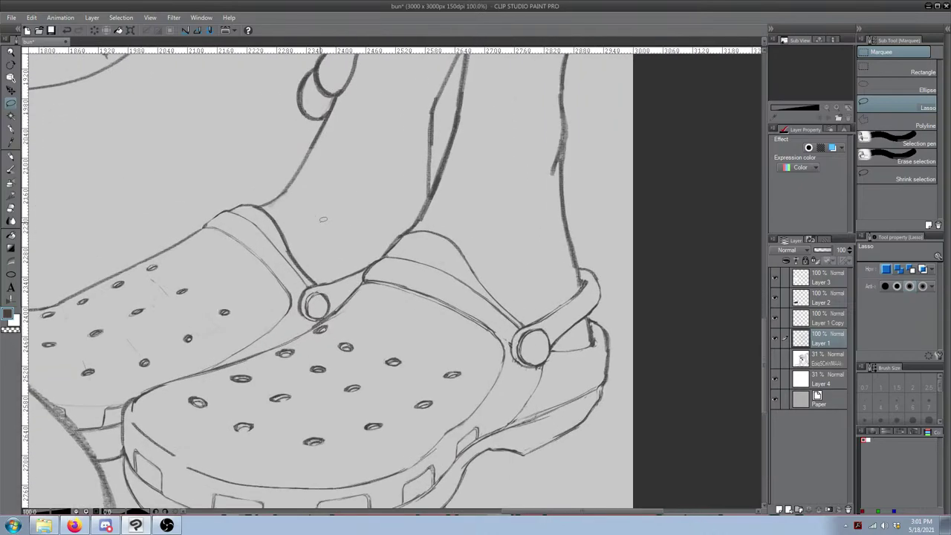
{"action": "key", "text": "e"}
{"action": "mouse_move", "coordinate": [238, 237]}
{"action": "left_mouse_down"}
{"action": "mouse_move", "coordinate": [259, 238]}
{"action": "mouse_move", "coordinate": [296, 289]}
{"action": "mouse_move", "coordinate": [237, 217]}
{"action": "left_mouse_up"}
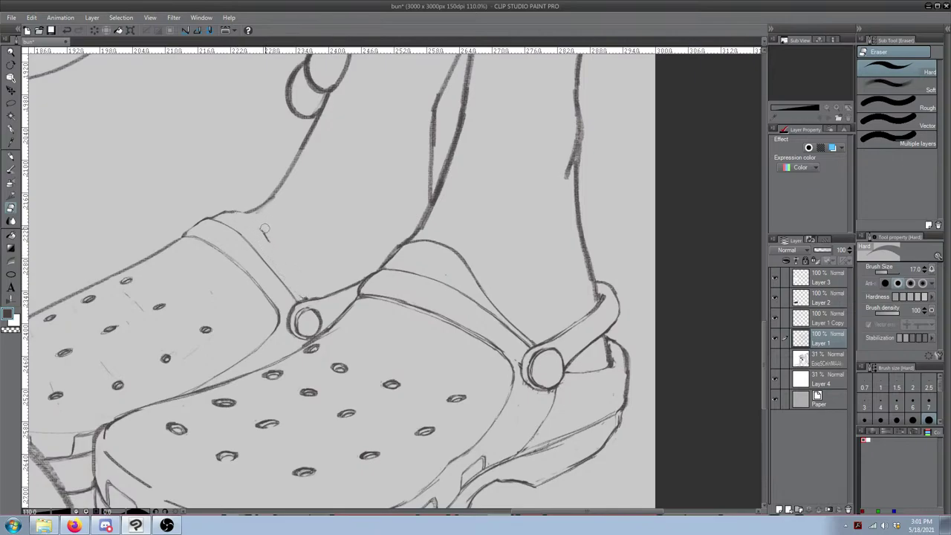
{"action": "key", "text": "b"}
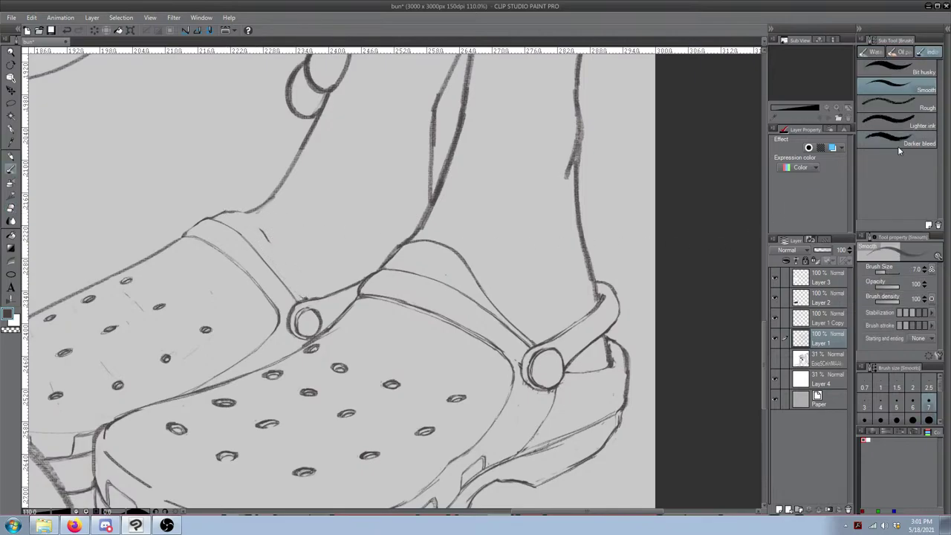
Step: Redraw the top of the rear clog's collar with the Rough brush at size 3 and trim the leftover stroke beside it
{"action": "left_click", "coordinate": [899, 101]}
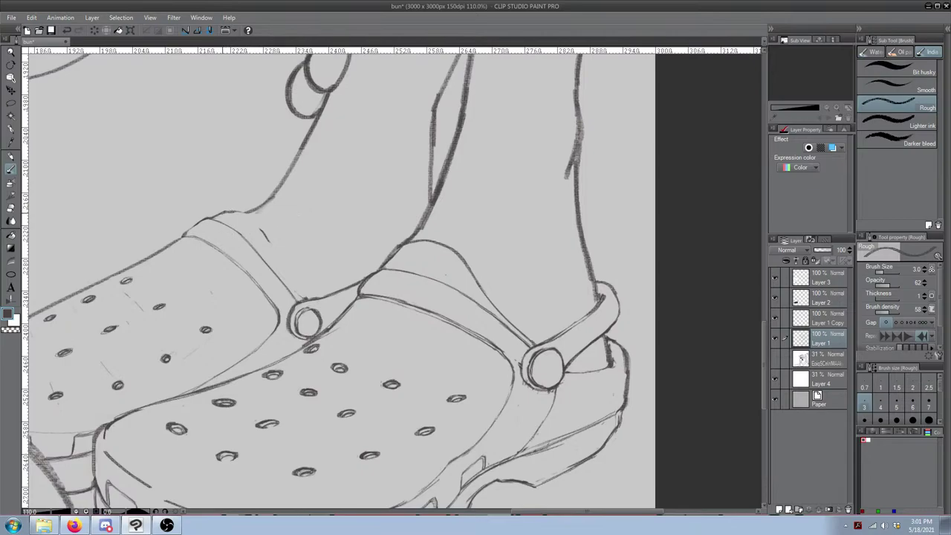
{"action": "left_click_drag", "start_coordinate": [214, 216], "coordinate": [247, 210]}
{"action": "key", "text": "ctrl+z"}
{"action": "key", "text": "e"}
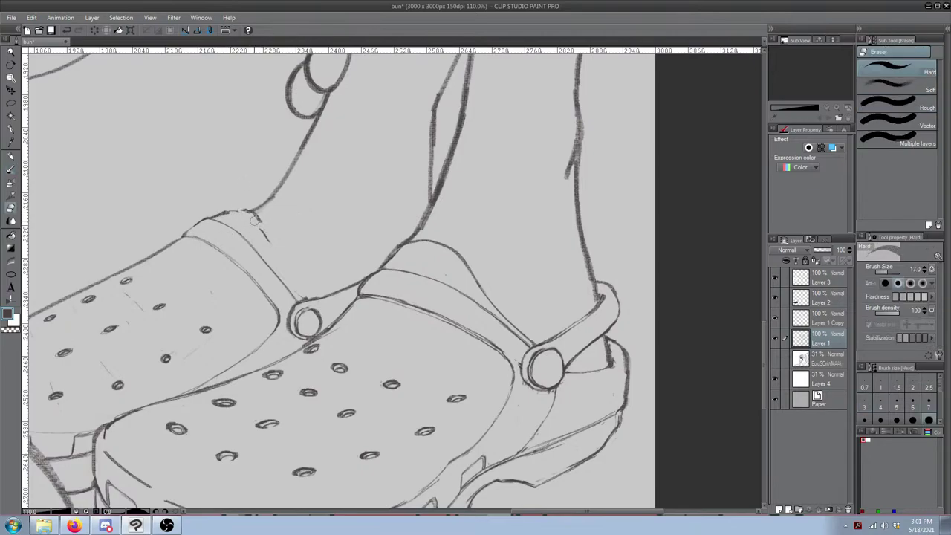
{"action": "key", "text": "b"}
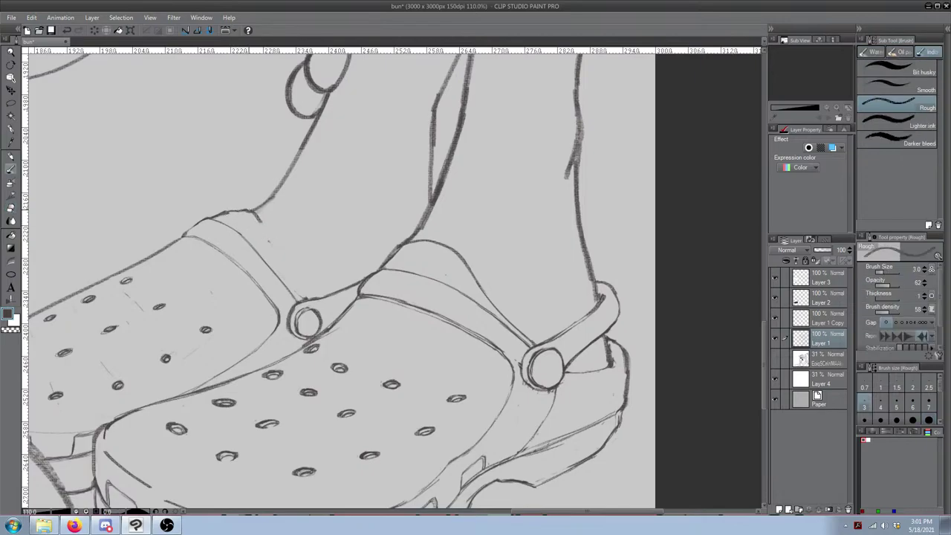
Step: Redraw the rear clog's opening edge as a thinner curve from the ankle down to the strap rivet
{"action": "left_click_drag", "start_coordinate": [265, 225], "coordinate": [283, 264]}
{"action": "key", "text": "ctrl+z"}
{"action": "left_click_drag", "start_coordinate": [254, 213], "coordinate": [305, 294]}
{"action": "key", "text": "ctrl+z"}
{"action": "key", "text": "e"}
{"action": "key", "text": "p"}
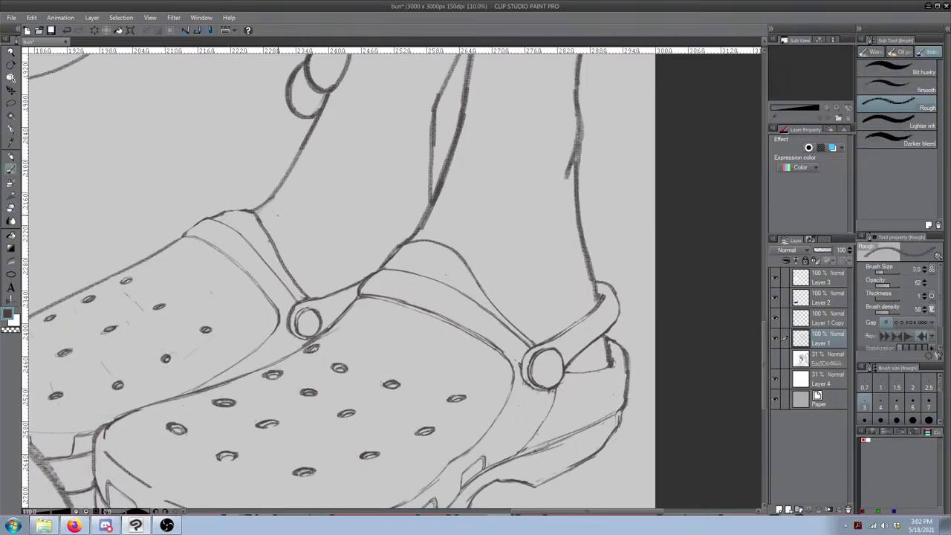
{"action": "scroll", "coordinate": [331, 216], "scroll_direction": "down", "scroll_amount": 3}
{"action": "scroll", "coordinate": [339, 212], "scroll_direction": "up", "scroll_amount": 3}
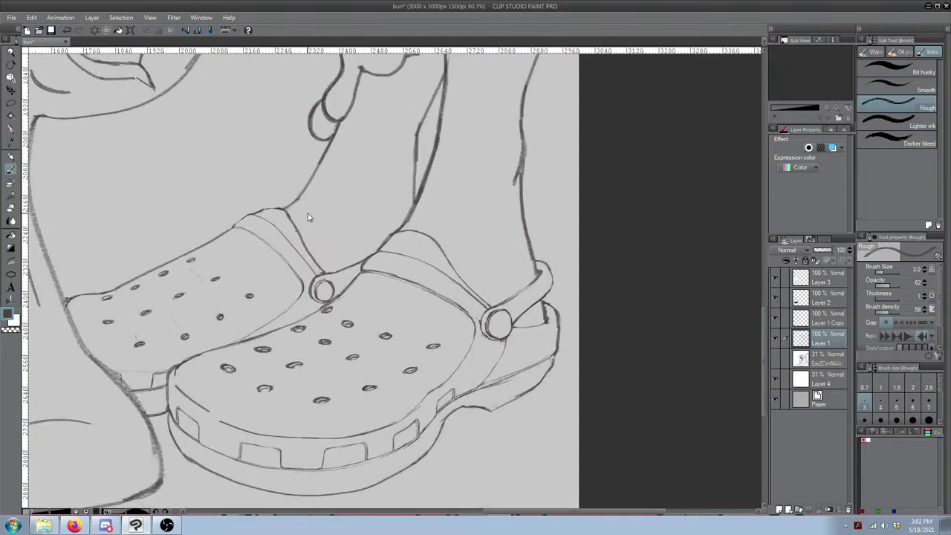
Step: Erase and redraw the peak of the rear clog's collar at the ankle, cleaning up the adjoining opening edge
{"action": "key", "text": "e"}
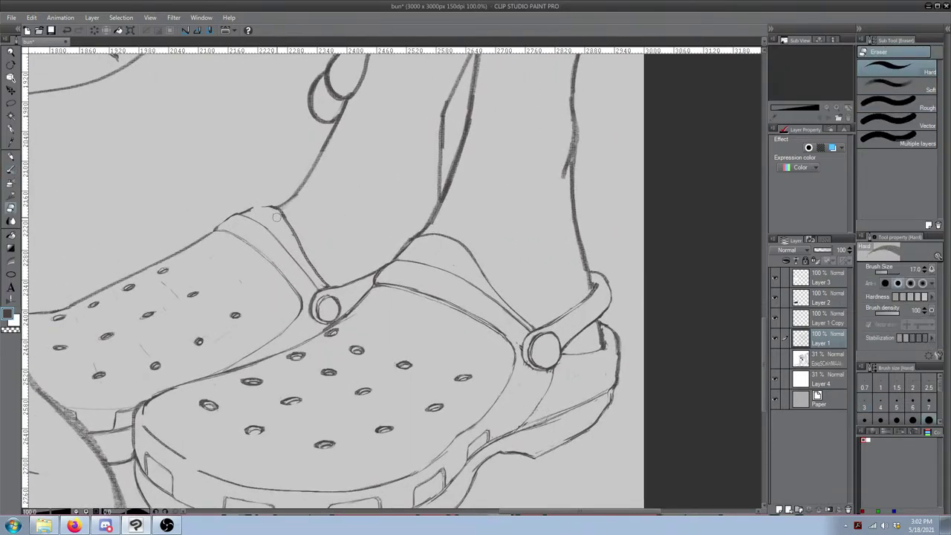
{"action": "key", "text": "p"}
{"action": "left_click_drag", "start_coordinate": [255, 212], "coordinate": [266, 203]}
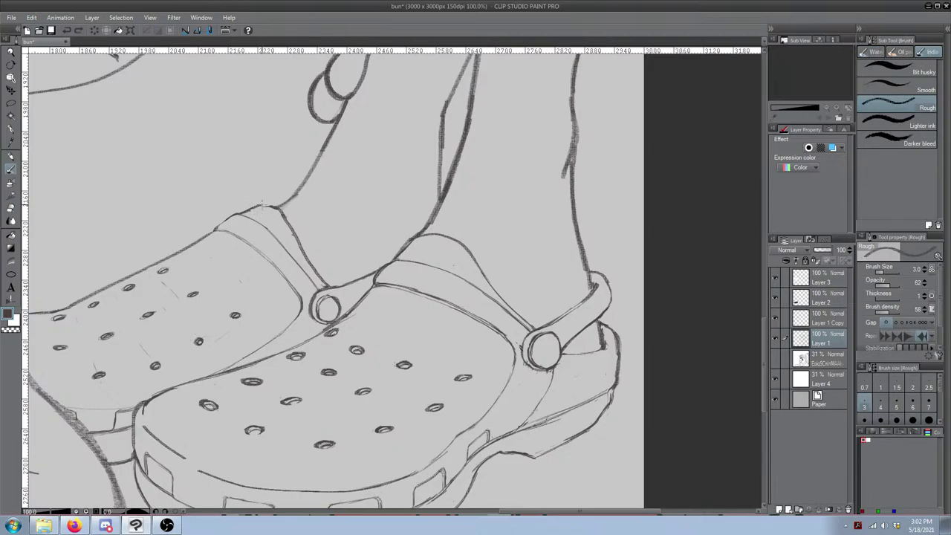
{"action": "key", "text": "e"}
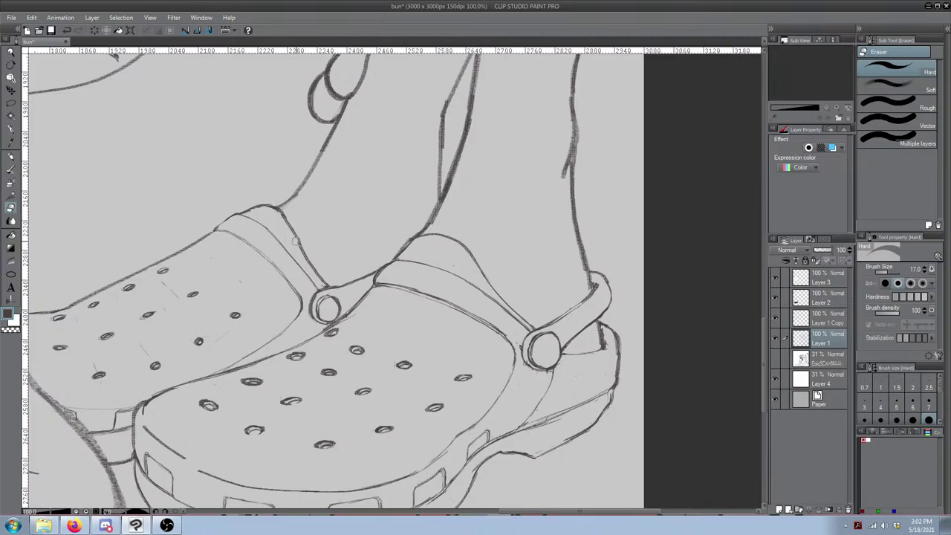
{"action": "key", "text": "p"}
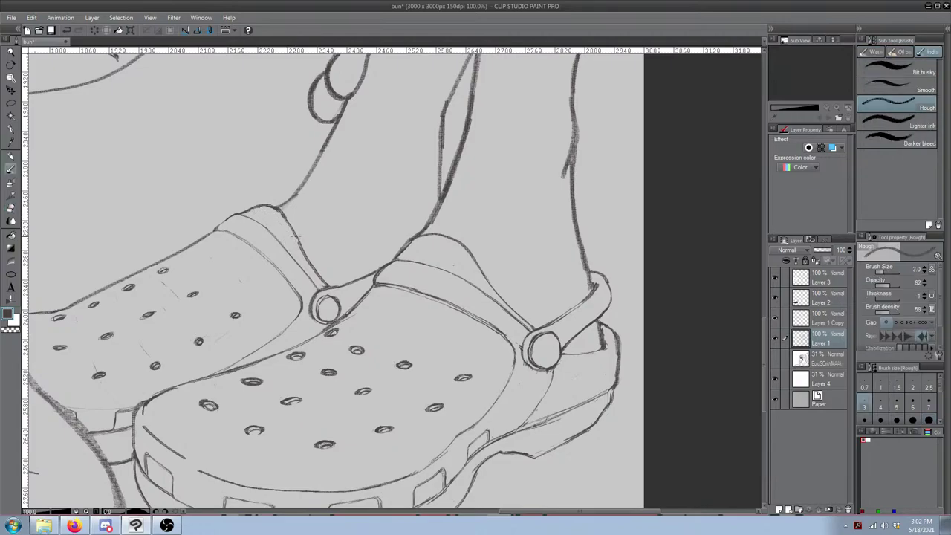
Step: Save the drawing and check the finished clogs against the whole figure and the reference photos
{"action": "scroll", "coordinate": [347, 137], "scroll_direction": "down", "scroll_amount": 5}
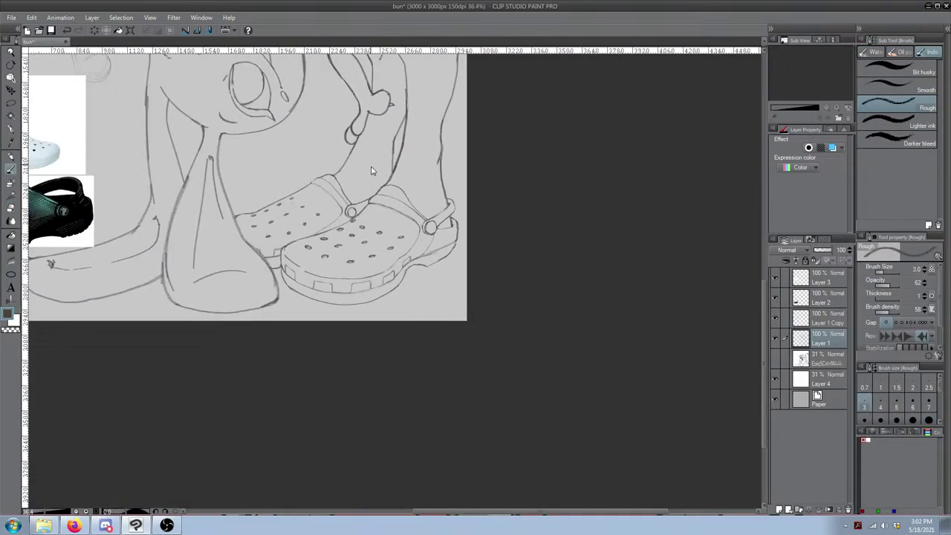
{"action": "scroll", "coordinate": [373, 162], "scroll_direction": "up", "scroll_amount": 5}
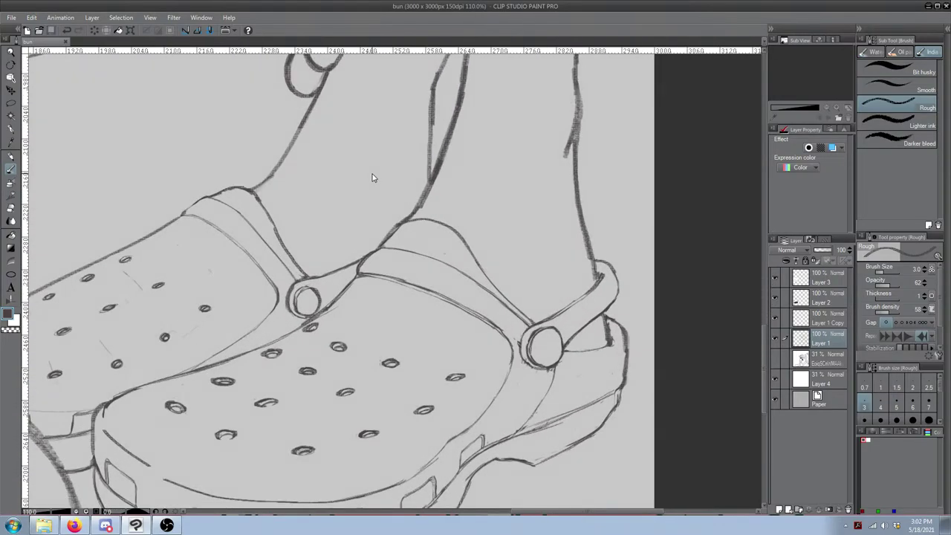
{"action": "scroll", "coordinate": [359, 185], "scroll_direction": "down", "scroll_amount": 6}
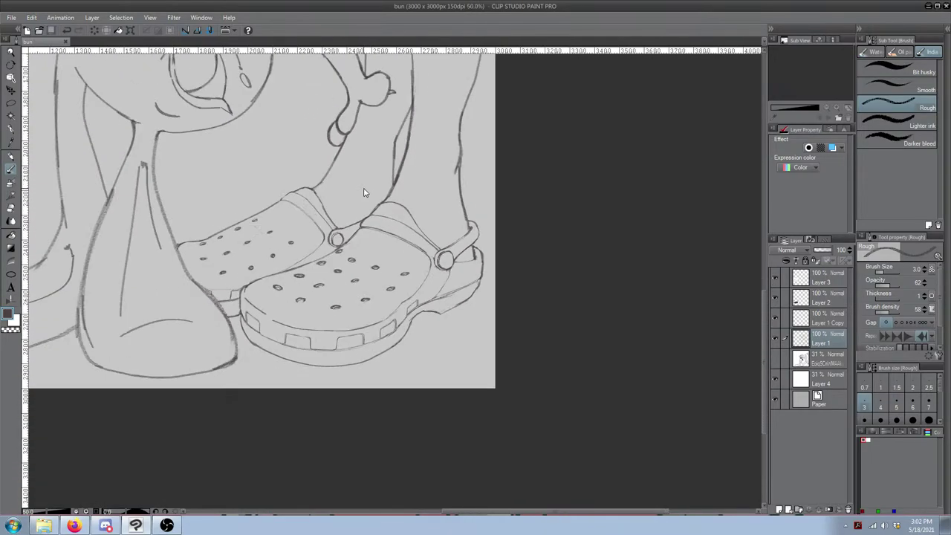
{"action": "scroll", "coordinate": [467, 262], "scroll_direction": "down", "scroll_amount": 1}
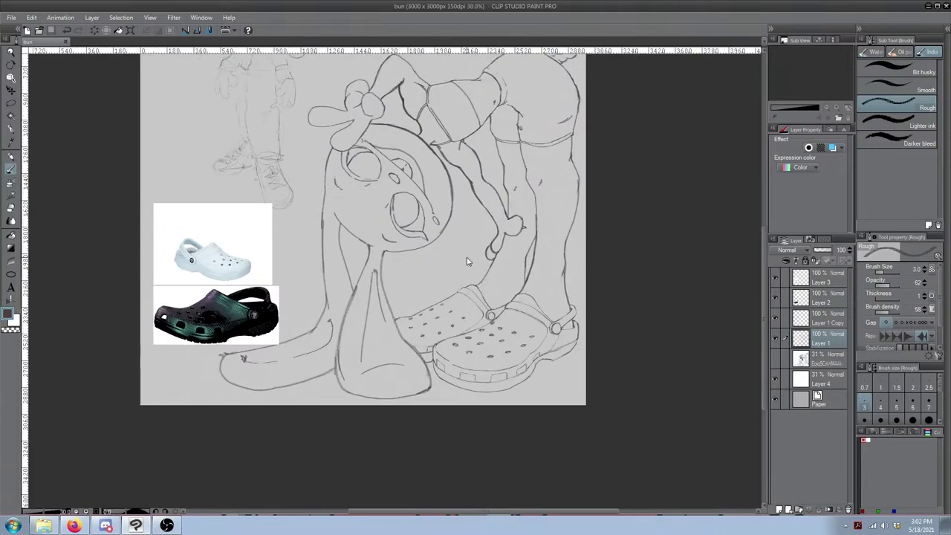
{"action": "left_click_drag", "start_coordinate": [584, 312], "coordinate": [553, 328]}
{"action": "scroll", "coordinate": [555, 327], "scroll_direction": "up", "scroll_amount": 3}
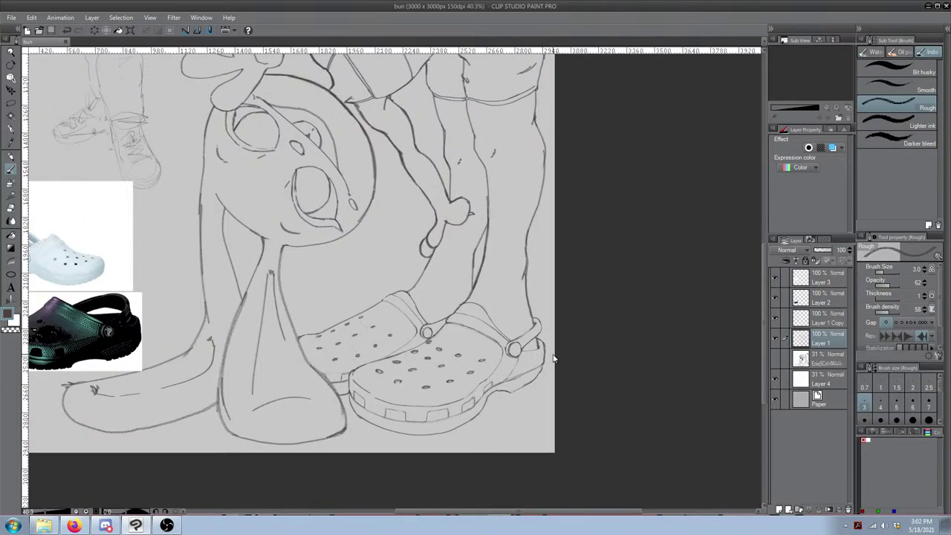
Step: Try to erase and redraw the seam line below the front clog's strap rivet with the Smooth brush
{"action": "scroll", "coordinate": [552, 359], "scroll_direction": "up", "scroll_amount": 6}
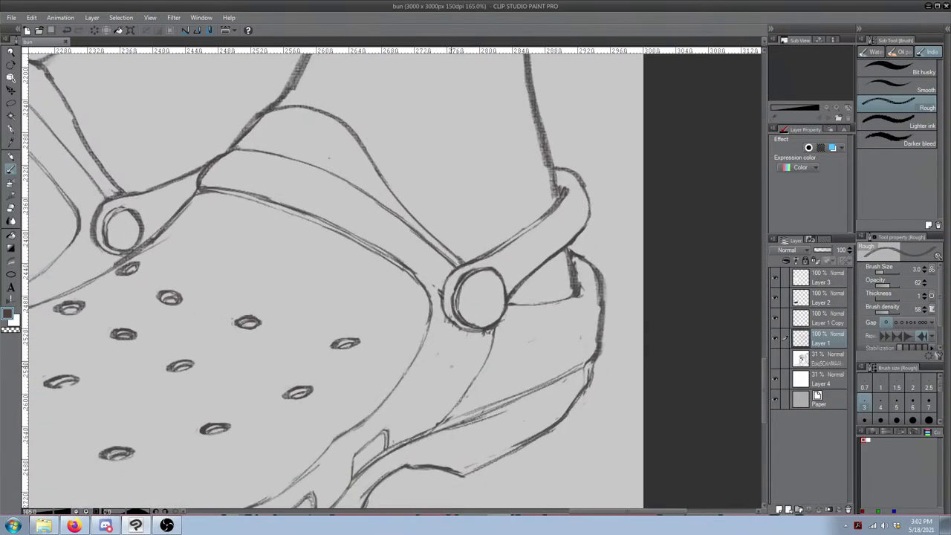
{"action": "key", "text": "e"}
{"action": "mouse_move", "coordinate": [439, 407]}
{"action": "left_mouse_down"}
{"action": "mouse_move", "coordinate": [484, 361]}
{"action": "mouse_move", "coordinate": [484, 347]}
{"action": "left_mouse_up"}
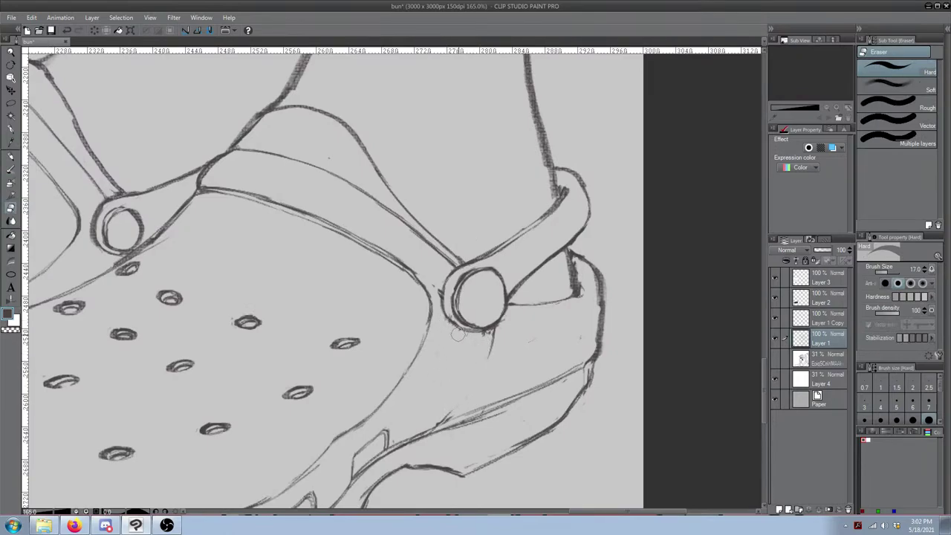
{"action": "key", "text": "p"}
{"action": "left_click", "coordinate": [902, 91]}
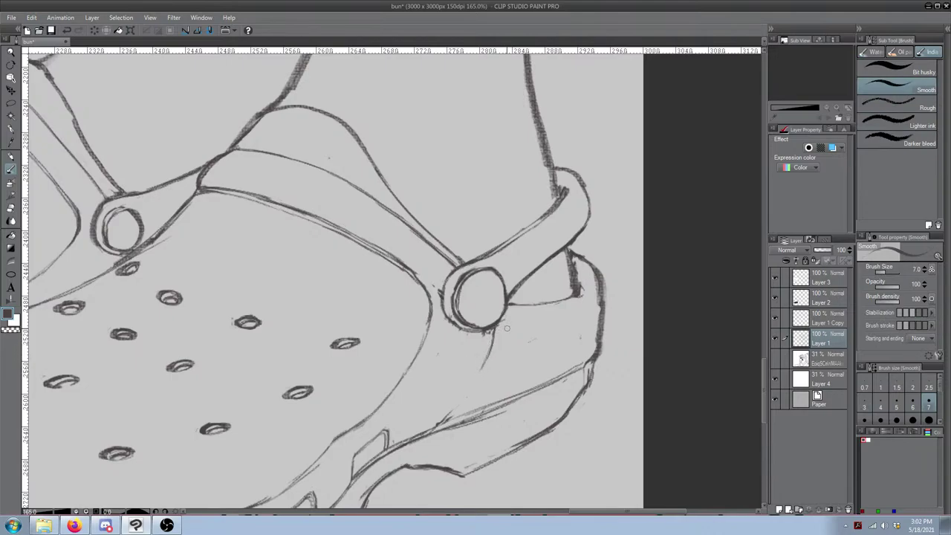
{"action": "key", "text": "e"}
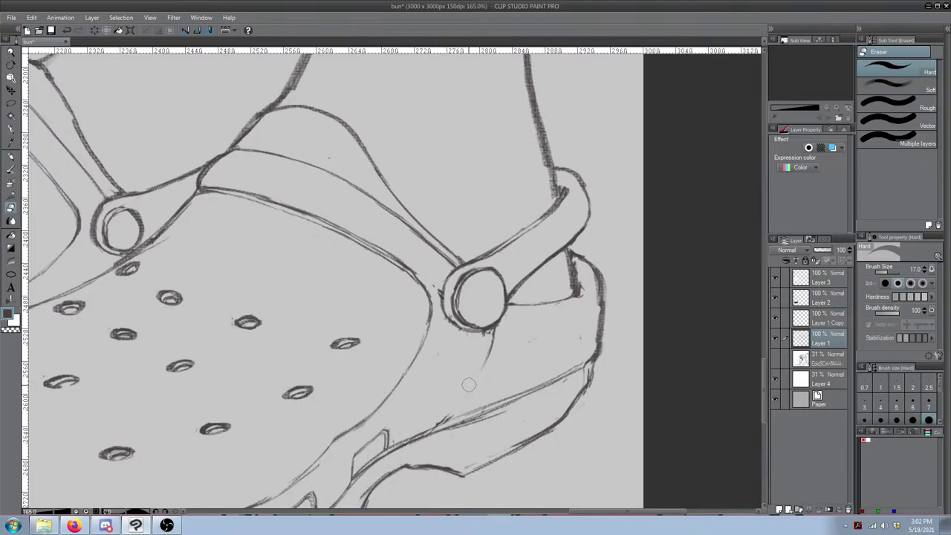
{"action": "key", "text": "b"}
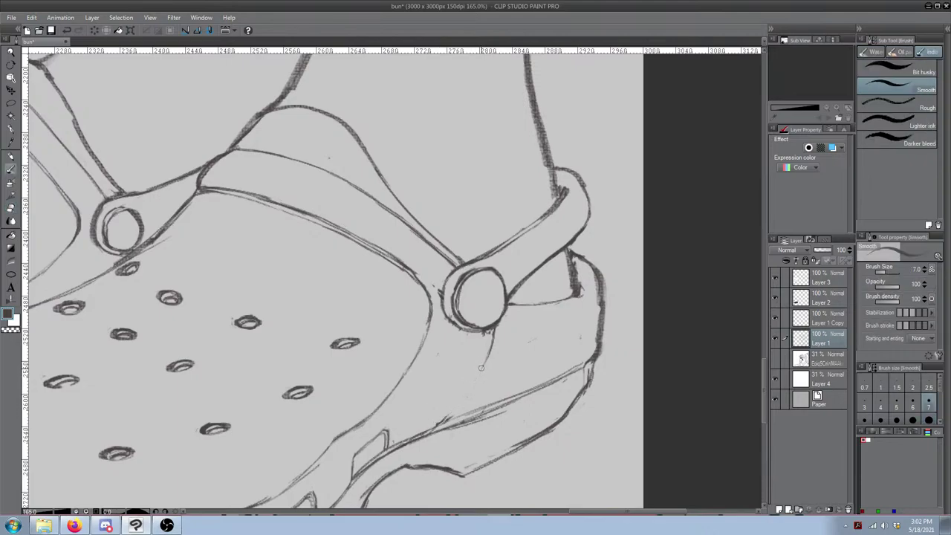
{"action": "mouse_move", "coordinate": [481, 368]}
{"action": "left_mouse_down"}
{"action": "mouse_move", "coordinate": [437, 423]}
{"action": "mouse_move", "coordinate": [471, 377]}
{"action": "mouse_move", "coordinate": [445, 421]}
{"action": "mouse_move", "coordinate": [472, 377]}
{"action": "left_mouse_up"}
{"action": "key", "text": "ctrl+z"}
{"action": "key", "text": "ctrl+z"}
Step: Erase the stray doubled lines along the front clog's heel where the seam meets the sole edge
{"action": "key", "text": "e"}
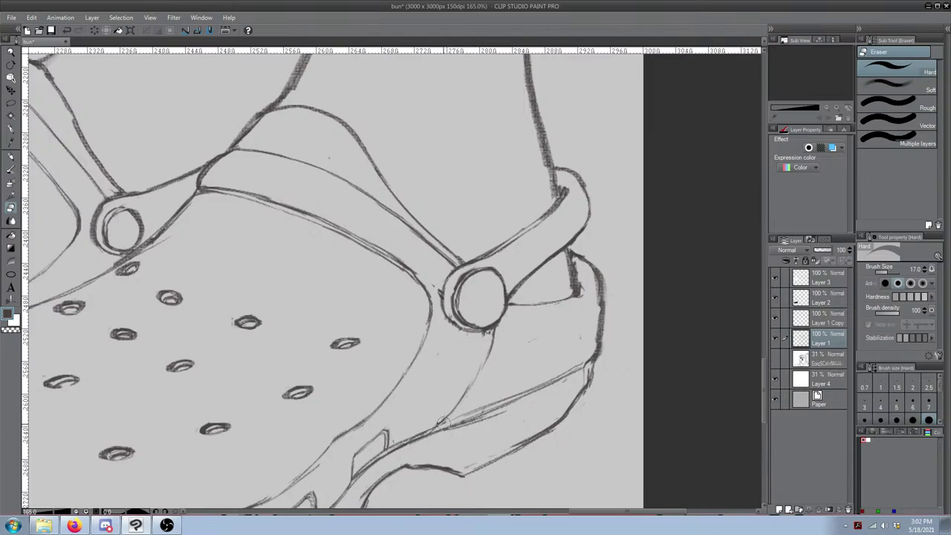
{"action": "left_click_drag", "start_coordinate": [418, 435], "coordinate": [575, 361]}
{"action": "key", "text": "p"}
{"action": "key", "text": "e"}
{"action": "left_click_drag", "start_coordinate": [453, 413], "coordinate": [492, 400]}
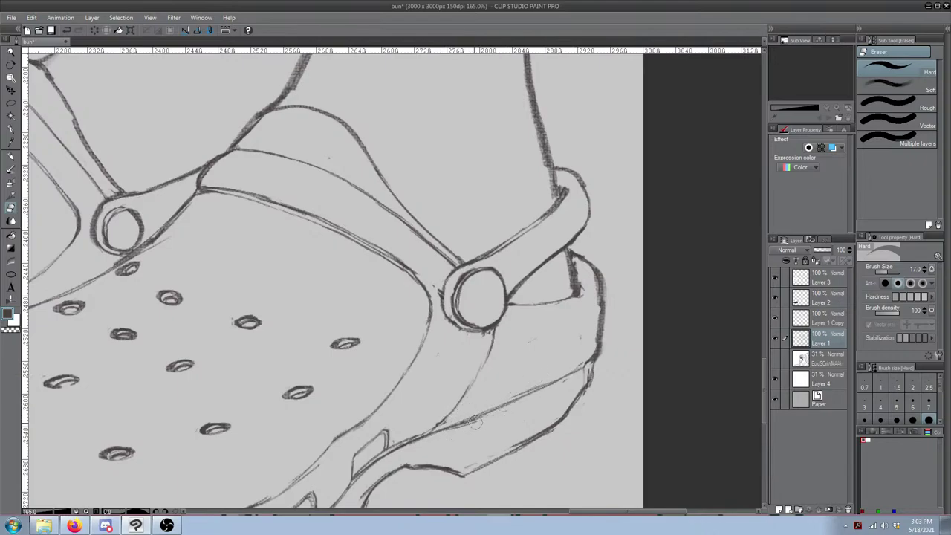
{"action": "key", "text": "b"}
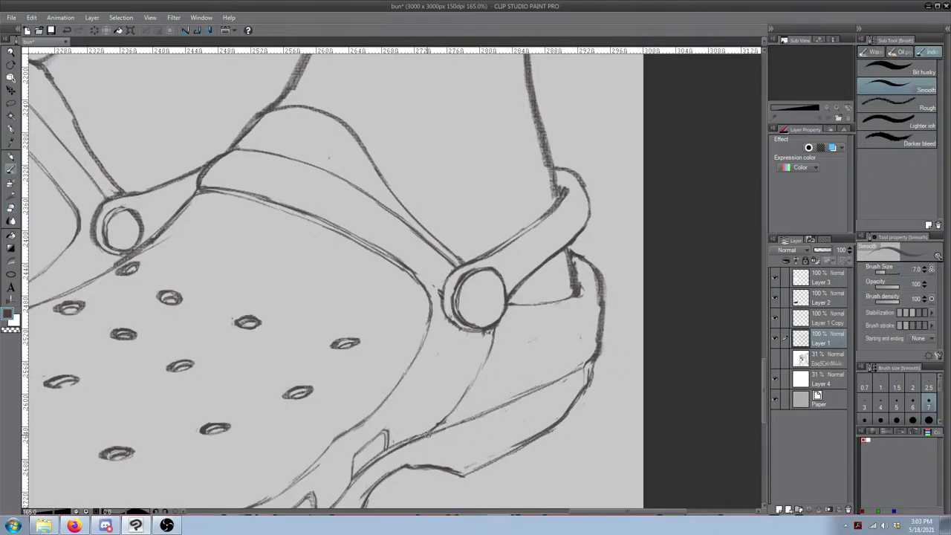
{"action": "key", "text": "ctrl+z"}
Step: Examine the raised-dot texture along the side and heel of the black clog in the reference photo
{"action": "left_click_drag", "start_coordinate": [456, 473], "coordinate": [482, 466]}
{"action": "left_click_drag", "start_coordinate": [414, 423], "coordinate": [295, 455]}
{"action": "mouse_move", "coordinate": [290, 457]}
{"action": "left_mouse_down"}
{"action": "mouse_move", "coordinate": [295, 405]}
{"action": "mouse_move", "coordinate": [447, 279]}
{"action": "left_mouse_up"}
{"action": "mouse_move", "coordinate": [200, 264]}
{"action": "left_mouse_down"}
{"action": "mouse_move", "coordinate": [366, 266]}
{"action": "mouse_move", "coordinate": [546, 296]}
{"action": "left_mouse_up"}
{"action": "mouse_move", "coordinate": [365, 303]}
{"action": "left_mouse_down"}
{"action": "mouse_move", "coordinate": [462, 311]}
{"action": "mouse_move", "coordinate": [512, 388]}
{"action": "left_mouse_up"}
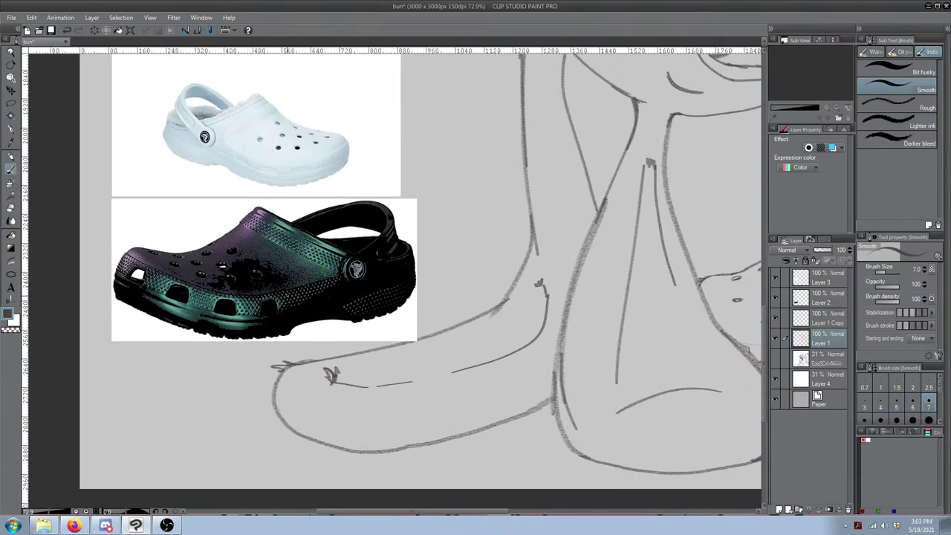
{"action": "scroll", "coordinate": [294, 299], "scroll_direction": "up", "scroll_amount": 3}
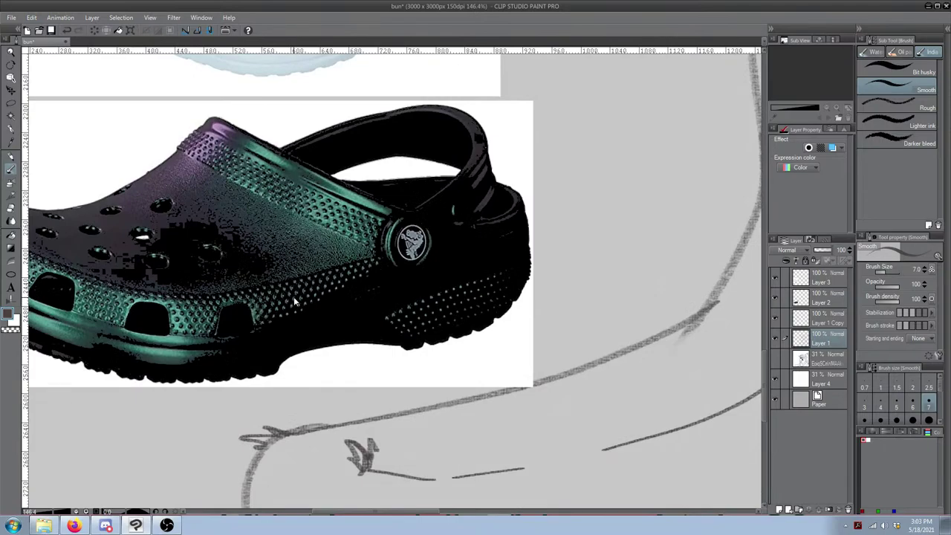
{"action": "scroll", "coordinate": [296, 301], "scroll_direction": "down", "scroll_amount": 6}
Step: Try to sketch a crosshatched texture on the front clog's rim between the two leftmost side vents
{"action": "left_click_drag", "start_coordinate": [609, 342], "coordinate": [339, 298]}
{"action": "left_click_drag", "start_coordinate": [546, 304], "coordinate": [397, 295]}
{"action": "scroll", "coordinate": [608, 358], "scroll_direction": "up", "scroll_amount": 5}
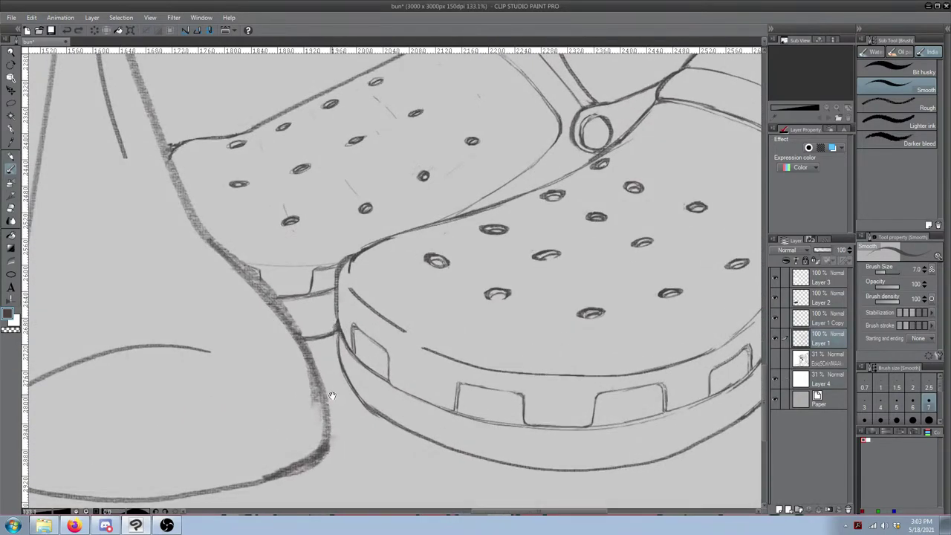
{"action": "left_click_drag", "start_coordinate": [313, 355], "coordinate": [253, 312]}
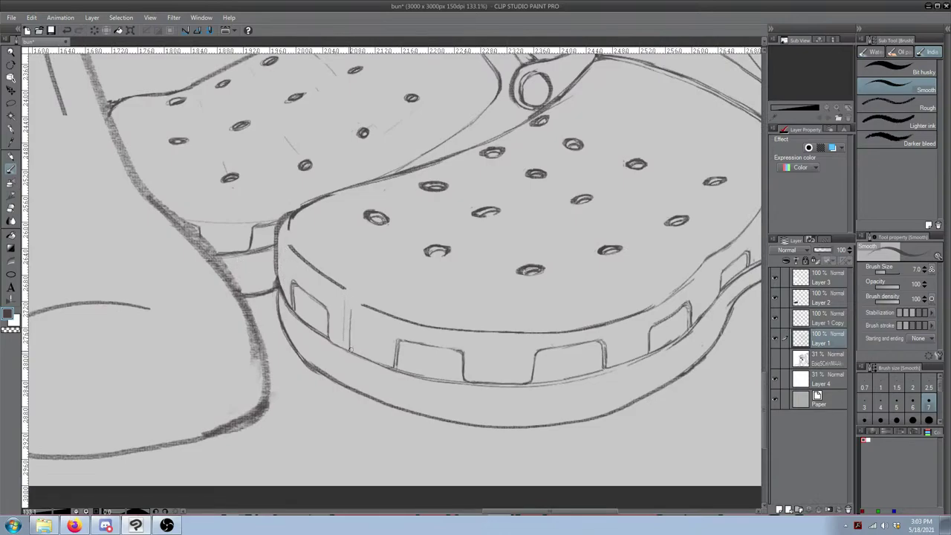
{"action": "key", "text": "ctrl+s"}
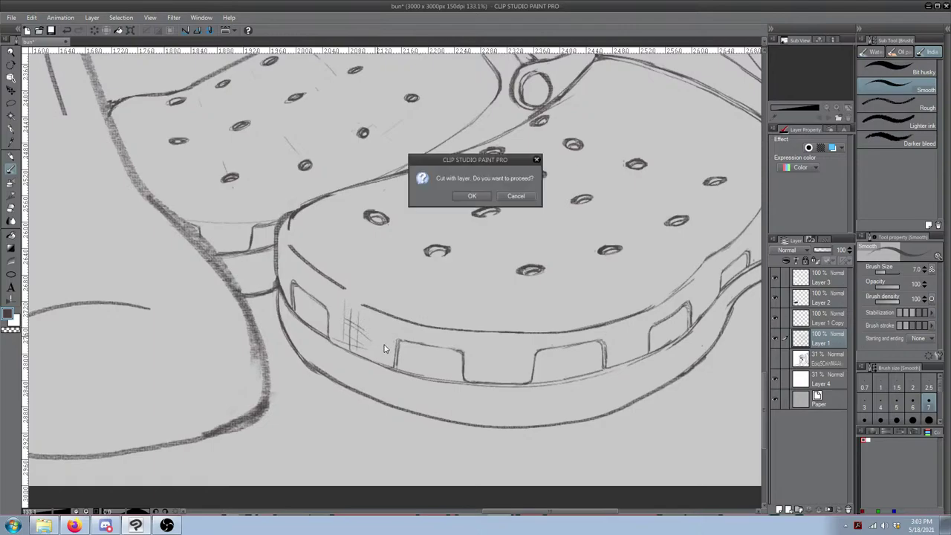
{"action": "left_click", "coordinate": [515, 196]}
{"action": "key", "text": "ctrl+z"}
{"action": "key", "text": "ctrl+z"}
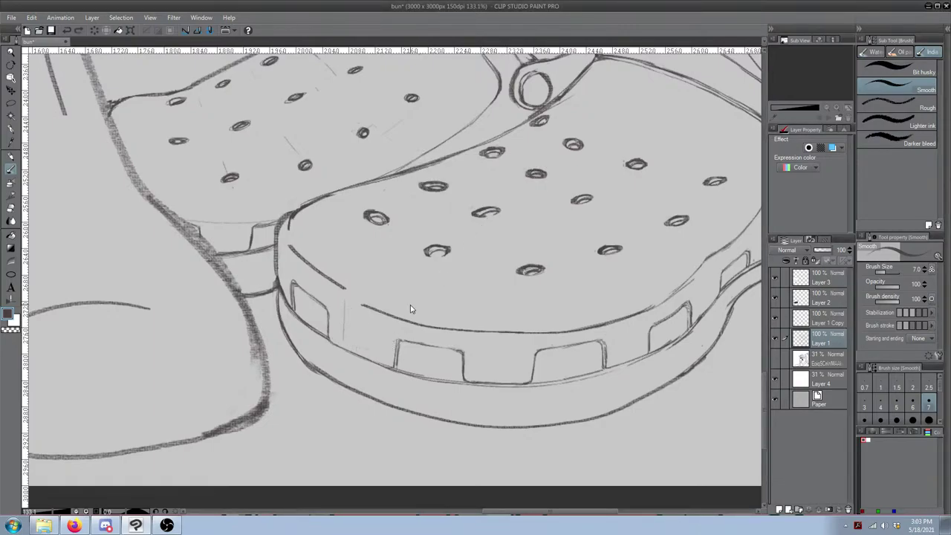
Step: Look over the full drawing, from the clogs and the side sketches up to the empty upper area
{"action": "mouse_move", "coordinate": [406, 310]}
{"action": "left_mouse_down"}
{"action": "mouse_move", "coordinate": [354, 378]}
{"action": "mouse_move", "coordinate": [329, 362]}
{"action": "left_mouse_up"}
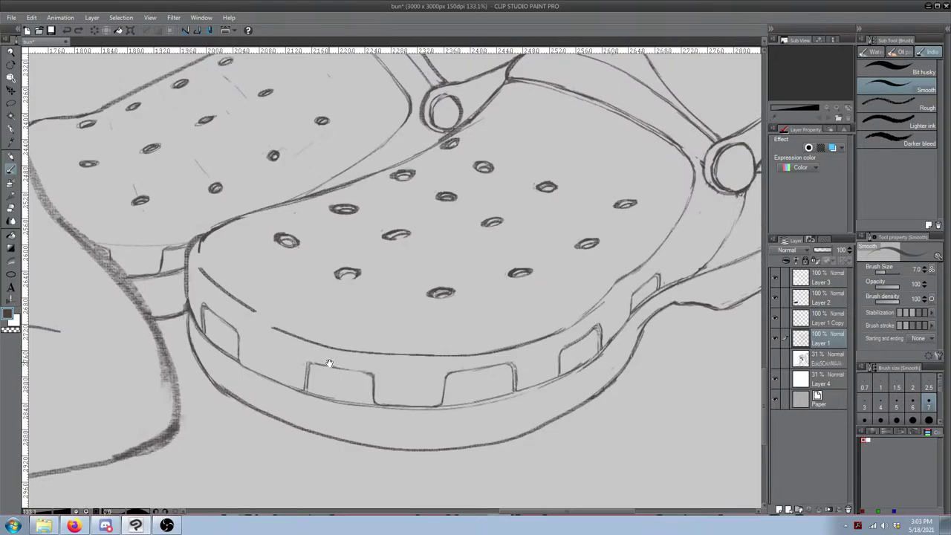
{"action": "scroll", "coordinate": [356, 272], "scroll_direction": "down", "scroll_amount": 6}
{"action": "left_click_drag", "start_coordinate": [396, 295], "coordinate": [502, 472]}
{"action": "mouse_move", "coordinate": [368, 216]}
{"action": "left_mouse_down"}
{"action": "mouse_move", "coordinate": [410, 282]}
{"action": "mouse_move", "coordinate": [560, 460]}
{"action": "left_mouse_up"}
{"action": "left_click_drag", "start_coordinate": [327, 223], "coordinate": [506, 350]}
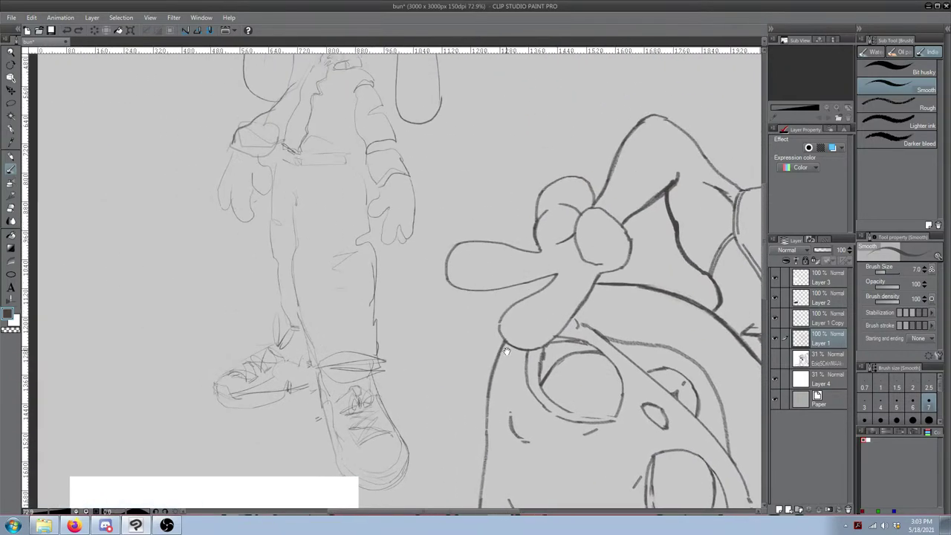
{"action": "left_click_drag", "start_coordinate": [361, 201], "coordinate": [473, 406]}
{"action": "left_click_drag", "start_coordinate": [535, 336], "coordinate": [401, 387]}
{"action": "scroll", "coordinate": [552, 334], "scroll_direction": "up", "scroll_amount": 4}
{"action": "left_click_drag", "start_coordinate": [587, 298], "coordinate": [364, 352]}
{"action": "left_click_drag", "start_coordinate": [628, 296], "coordinate": [427, 319]}
{"action": "scroll", "coordinate": [436, 309], "scroll_direction": "up", "scroll_amount": 2}
{"action": "left_click_drag", "start_coordinate": [309, 152], "coordinate": [280, 189]}
{"action": "left_click_drag", "start_coordinate": [310, 231], "coordinate": [309, 216]}
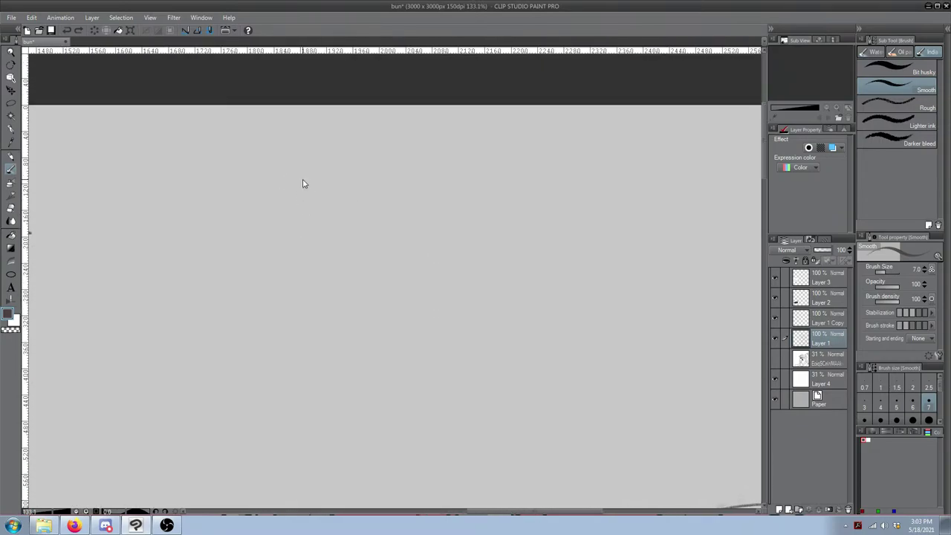
Step: Create a new canvas 100 px wide and 100 px high at 150 dpi
{"action": "left_click", "coordinate": [12, 18]}
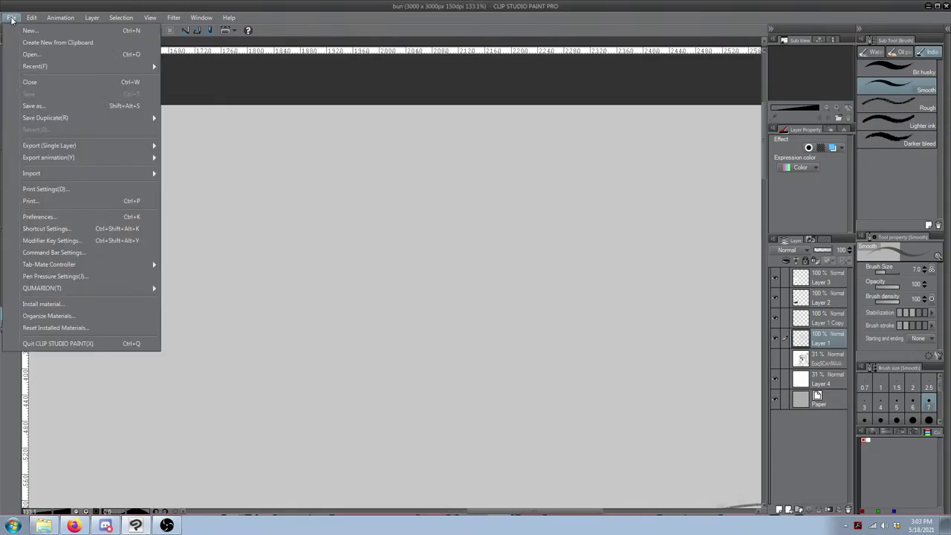
{"action": "left_click", "coordinate": [46, 31]}
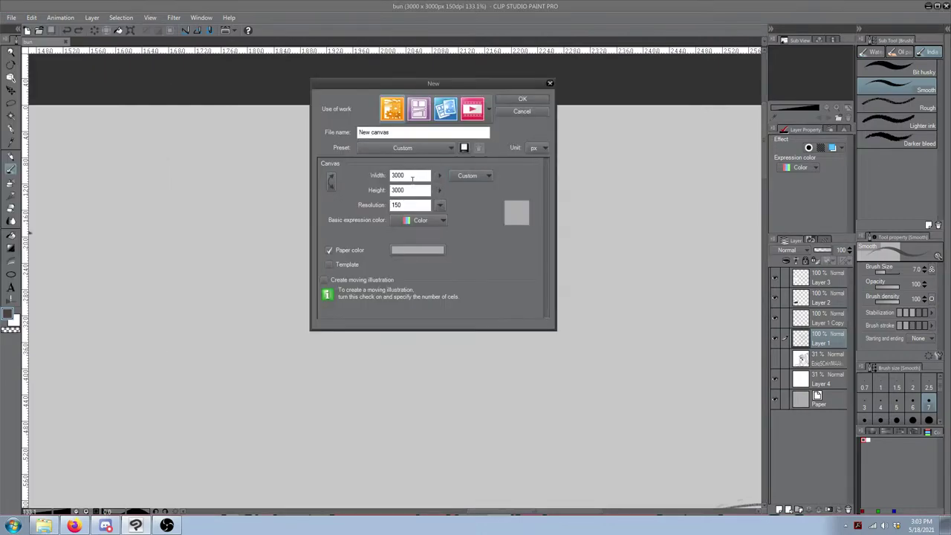
{"action": "left_click_drag", "start_coordinate": [426, 176], "coordinate": [353, 176]}
{"action": "type", "text": "100"}
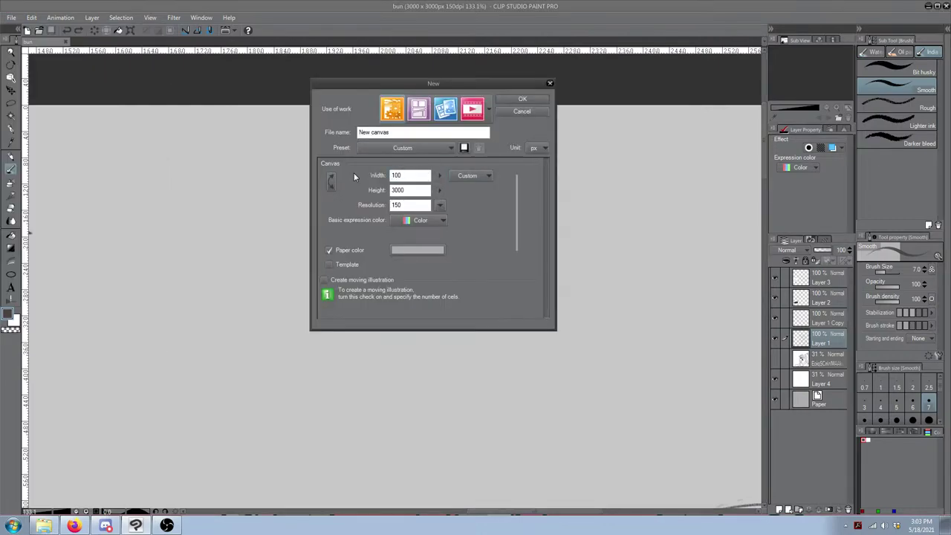
{"action": "key", "text": "Tab"}
{"action": "type", "text": "100"}
{"action": "key", "text": "Return"}
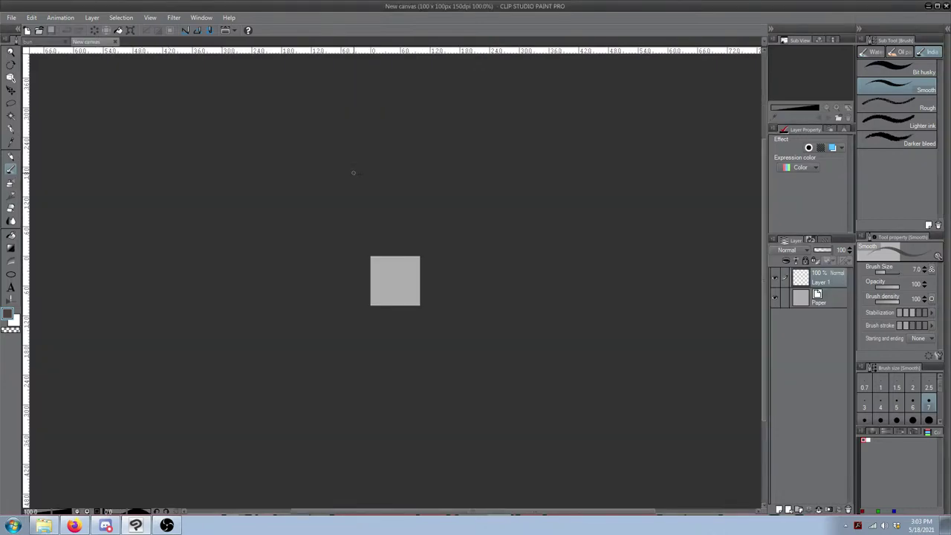
Step: Try to stamp a single dot at the centre of the new canvas with the Smooth brush at size 40
{"action": "scroll", "coordinate": [427, 312], "scroll_direction": "up", "scroll_amount": 10}
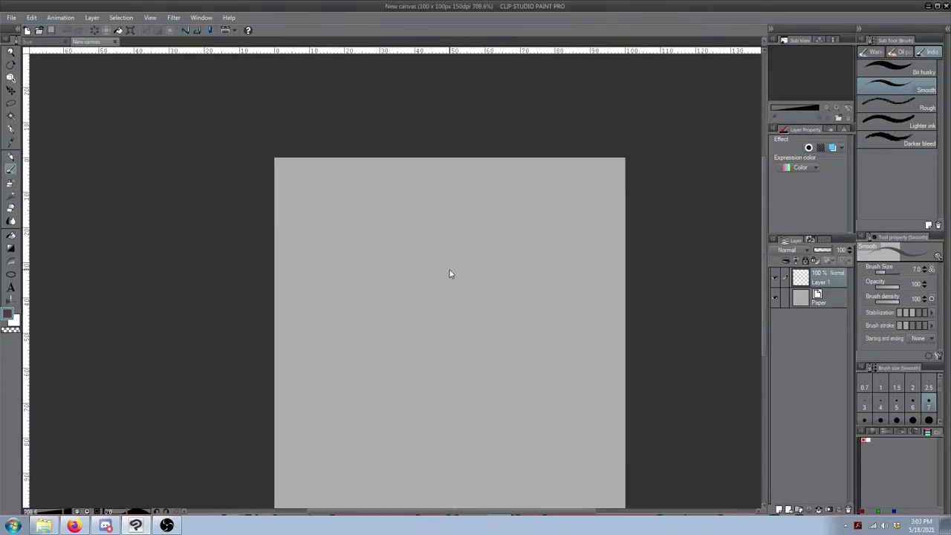
{"action": "scroll", "coordinate": [334, 276], "scroll_direction": "up", "scroll_amount": 2}
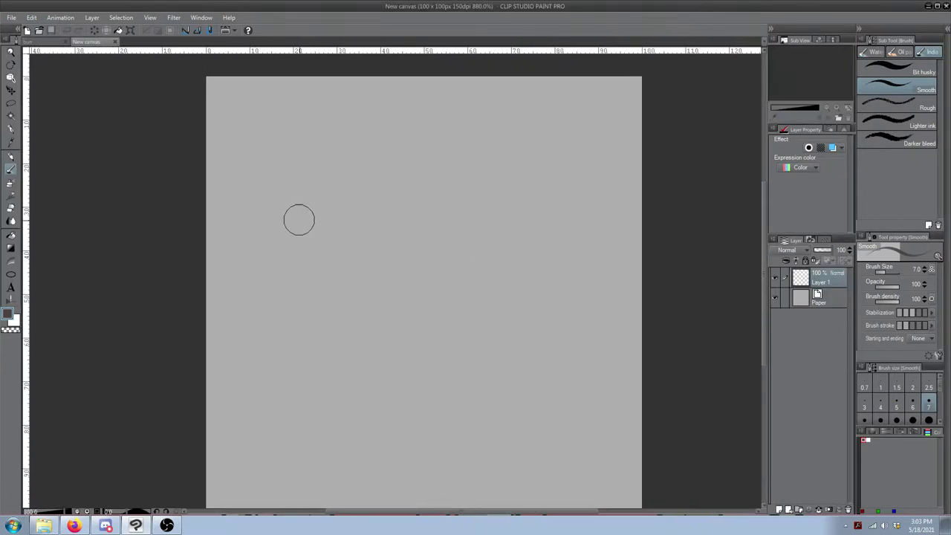
{"action": "key", "text": "bracketright"}
{"action": "key", "text": "bracketright"}
{"action": "key", "text": "bracketright"}
{"action": "key", "text": "bracketright"}
{"action": "key", "text": "bracketright"}
{"action": "key", "text": "bracketright"}
{"action": "key", "text": "bracketright"}
{"action": "key", "text": "bracketright"}
{"action": "key", "text": "bracketright"}
{"action": "key", "text": "bracketright"}
{"action": "key", "text": "bracketright"}
{"action": "key", "text": "bracketright"}
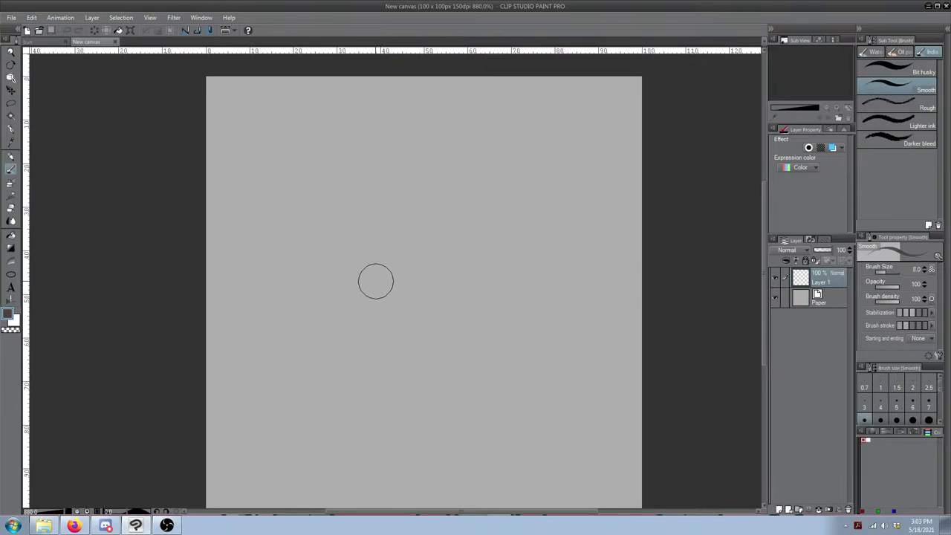
{"action": "key", "text": "bracketleft"}
{"action": "key", "text": "bracketleft"}
{"action": "key", "text": "bracketleft"}
{"action": "left_click", "coordinate": [417, 274]}
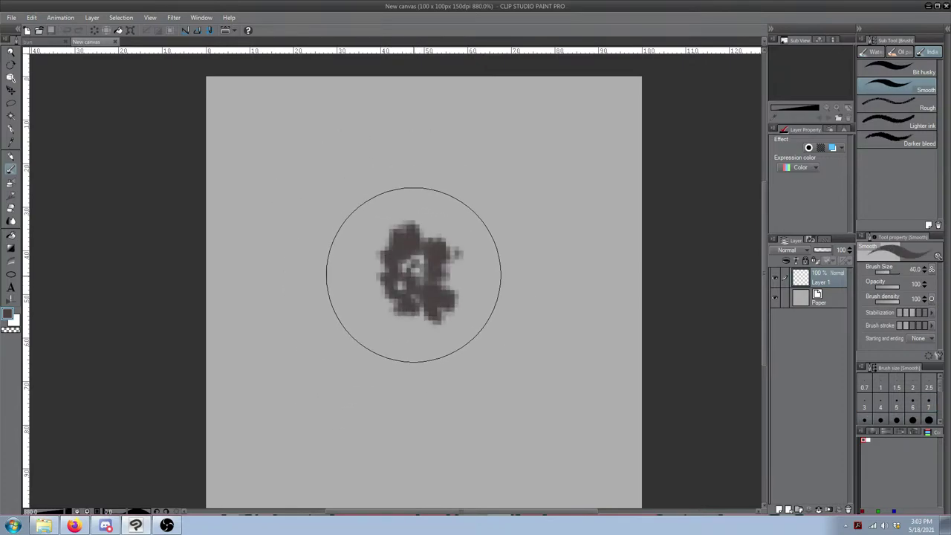
{"action": "key", "text": "ctrl+z"}
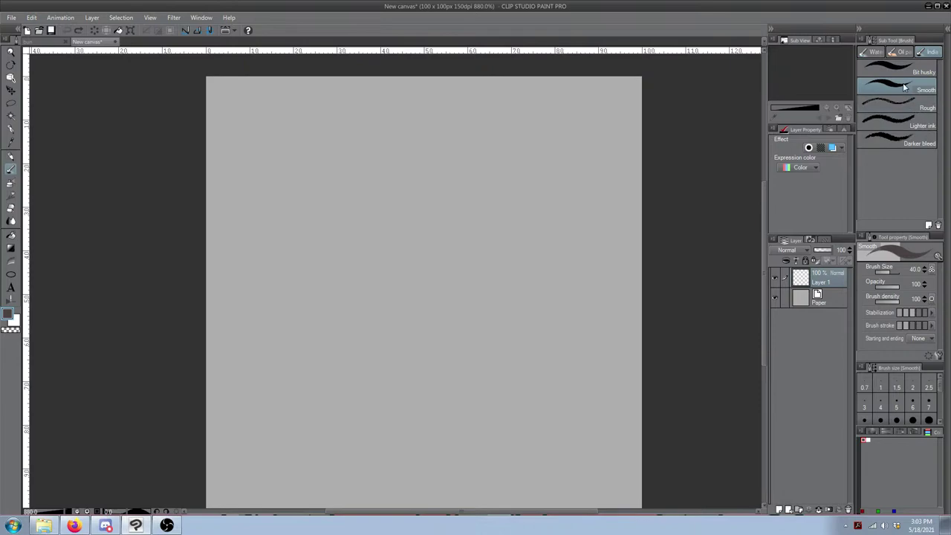
Step: Paint a solid dark dot about 48 px wide near the canvas centre with the Dense watercolor brush
{"action": "left_click", "coordinate": [878, 54]}
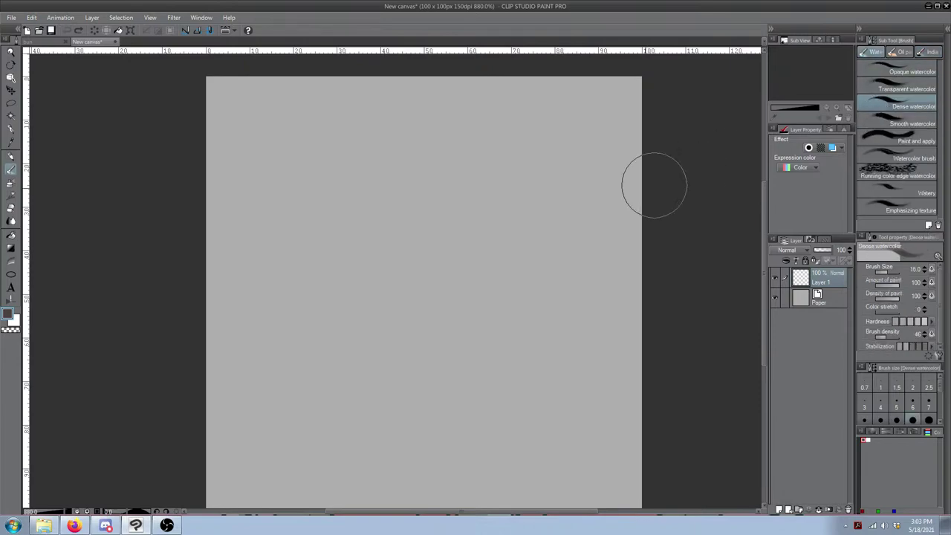
{"action": "key", "text": "bracketright"}
{"action": "key", "text": "bracketright"}
{"action": "key", "text": "bracketright"}
{"action": "key", "text": "bracketright"}
{"action": "key", "text": "bracketright"}
{"action": "key", "text": "bracketright"}
{"action": "key", "text": "bracketright"}
{"action": "key", "text": "bracketright"}
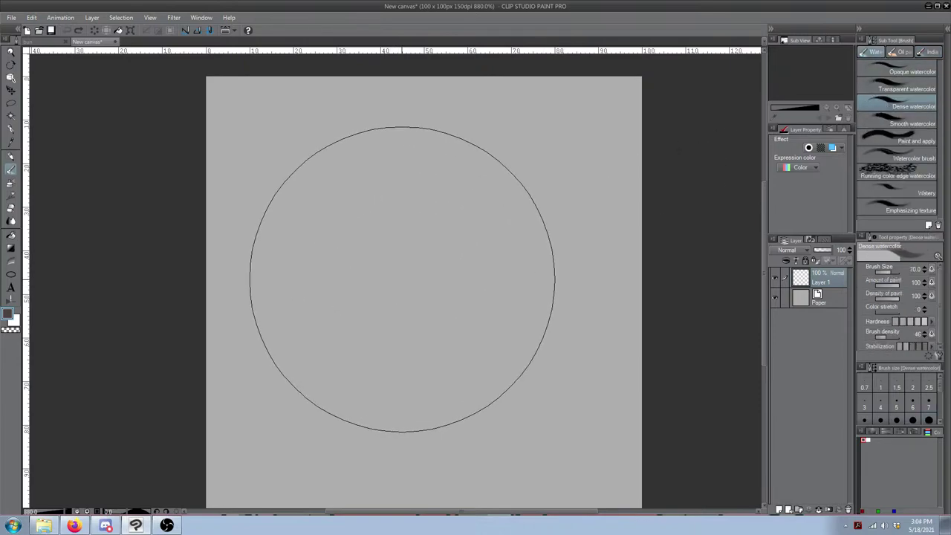
{"action": "key", "text": "bracketleft"}
{"action": "left_click", "coordinate": [414, 283]}
{"action": "mouse_move", "coordinate": [414, 283]}
{"action": "left_mouse_down"}
{"action": "mouse_move", "coordinate": [427, 302]}
{"action": "mouse_move", "coordinate": [397, 306]}
{"action": "mouse_move", "coordinate": [402, 269]}
{"action": "mouse_move", "coordinate": [440, 273]}
{"action": "mouse_move", "coordinate": [426, 307]}
{"action": "mouse_move", "coordinate": [401, 283]}
{"action": "left_mouse_up"}
Step: Try to cut out the middle of the dot with the Hard eraser at size 30
{"action": "key", "text": "e"}
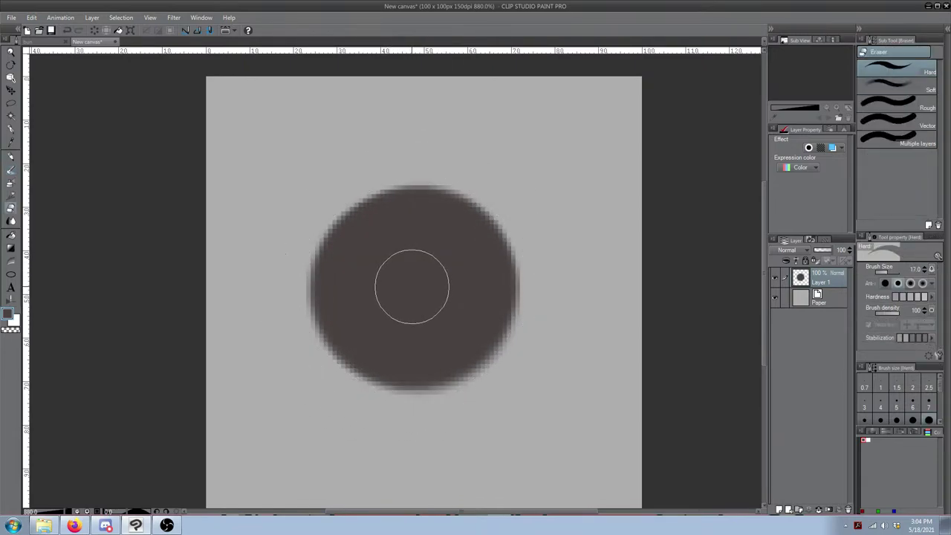
{"action": "key", "text": "]"}
{"action": "key", "text": "]"}
{"action": "key", "text": "]"}
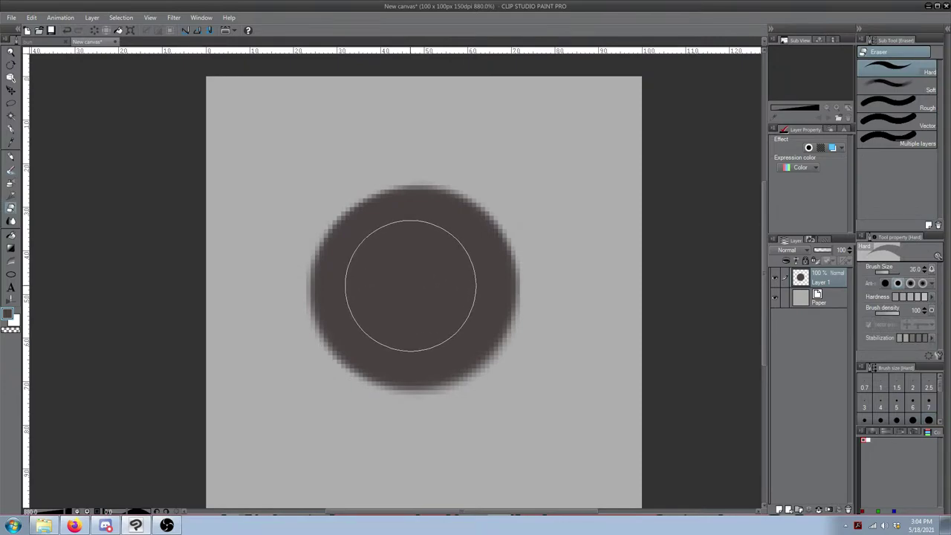
{"action": "left_click_drag", "start_coordinate": [412, 288], "coordinate": [403, 289]}
{"action": "key", "text": "ctrl+z"}
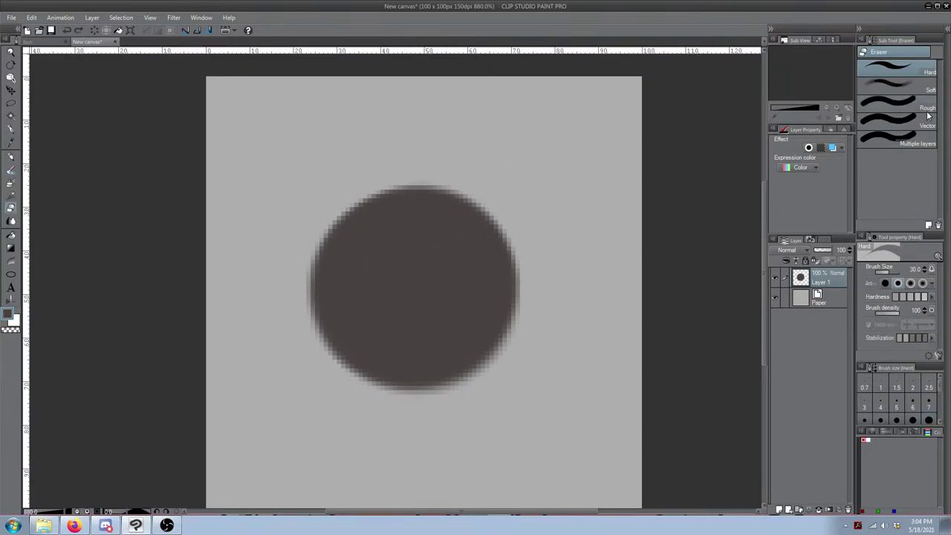
Step: Lighten the inside of the dot into a soft-edged inner circle with the Soft eraser at size 30
{"action": "left_click", "coordinate": [914, 88]}
{"action": "key", "text": "bracketright"}
{"action": "key", "text": "bracketright"}
{"action": "key", "text": "bracketright"}
{"action": "key", "text": "bracketright"}
{"action": "key", "text": "bracketright"}
{"action": "key", "text": "bracketright"}
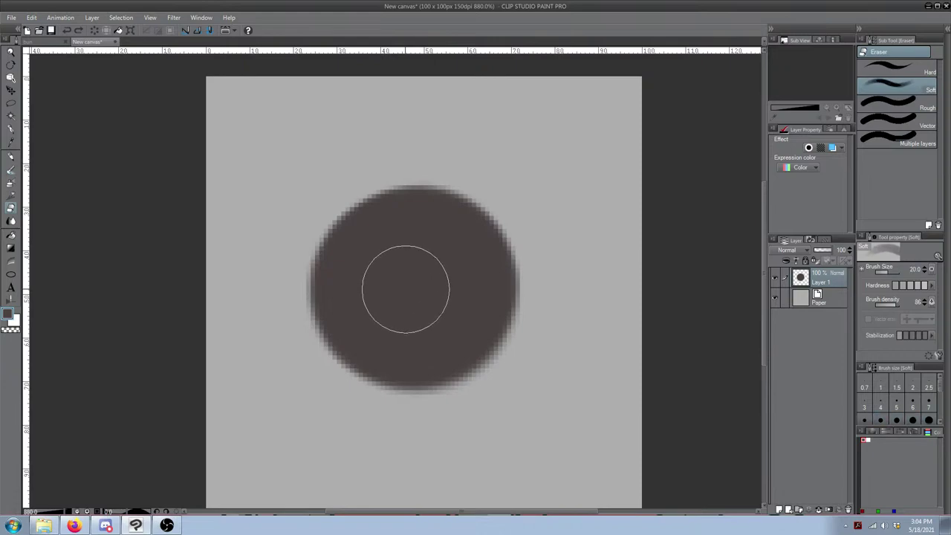
{"action": "left_click_drag", "start_coordinate": [412, 289], "coordinate": [412, 291]}
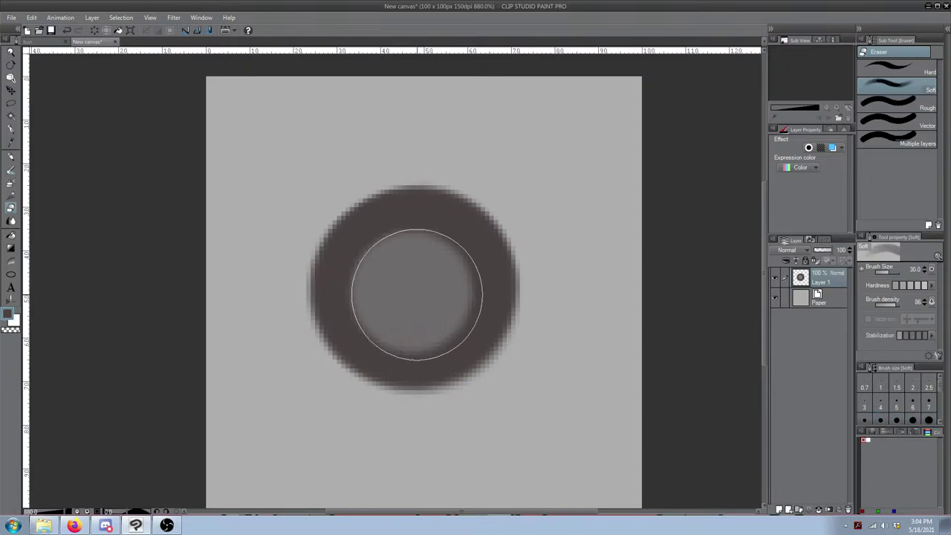
Step: Erase a smaller, lighter highlight in the middle of the dot with the Soft eraser at size 15
{"action": "key", "text": "bracketleft"}
{"action": "key", "text": "bracketleft"}
{"action": "key", "text": "bracketleft"}
{"action": "key", "text": "bracketleft"}
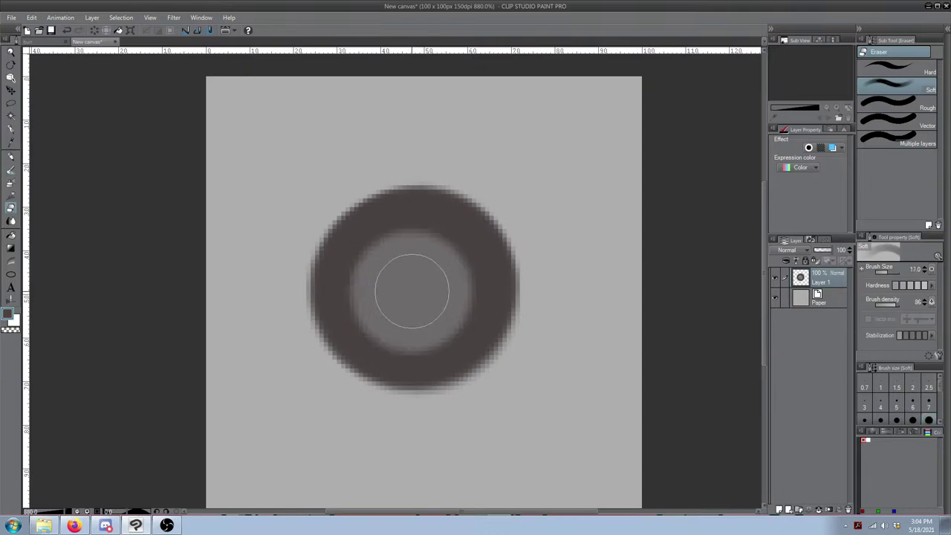
{"action": "left_click_drag", "start_coordinate": [413, 290], "coordinate": [409, 292]}
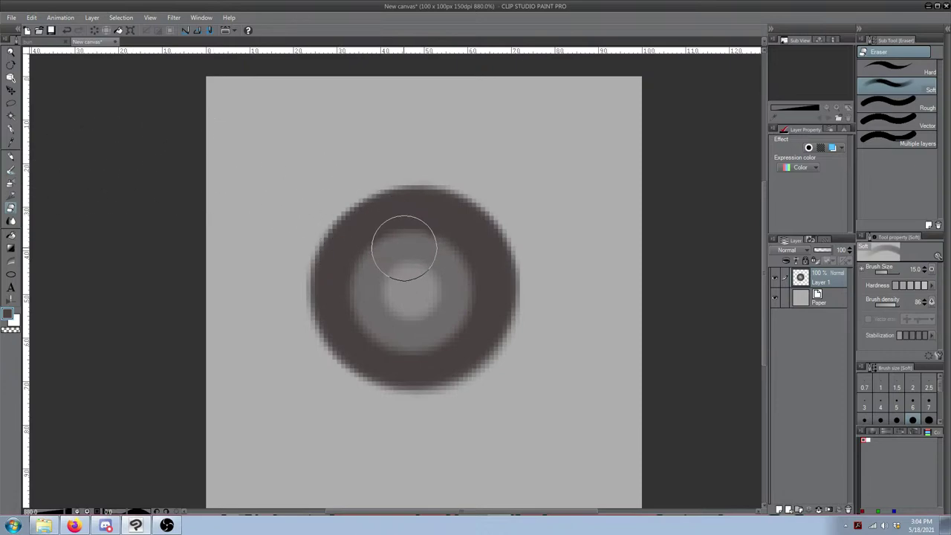
Step: Blend the lighter rings inside the dot into a smooth gradient with the Blur tool at size 10
{"action": "key", "text": "j"}
{"action": "key", "text": "bracketleft"}
{"action": "key", "text": "bracketleft"}
{"action": "key", "text": "bracketleft"}
{"action": "key", "text": "bracketleft"}
{"action": "key", "text": "bracketleft"}
{"action": "key", "text": "bracketleft"}
{"action": "key", "text": "bracketleft"}
{"action": "key", "text": "bracketleft"}
{"action": "key", "text": "bracketleft"}
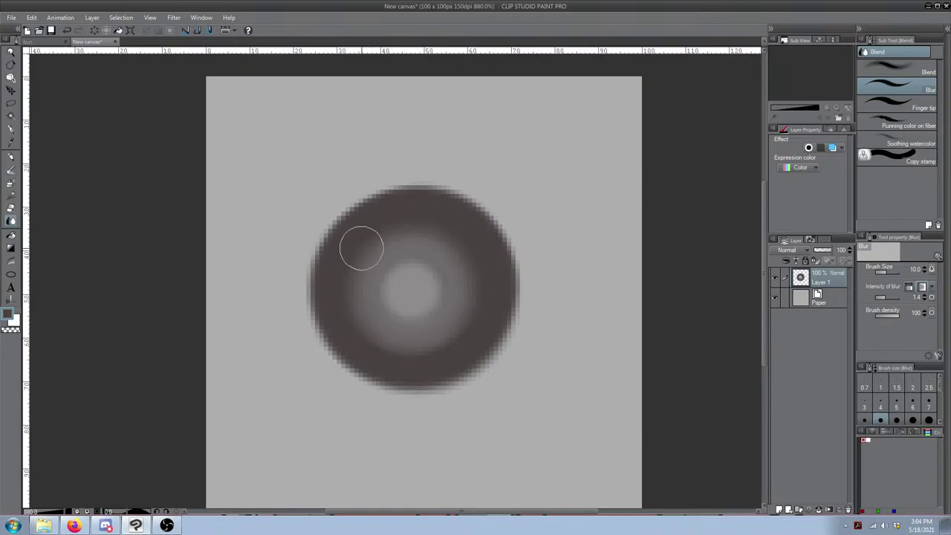
{"action": "mouse_move", "coordinate": [446, 280]}
{"action": "left_mouse_down"}
{"action": "mouse_move", "coordinate": [404, 317]}
{"action": "mouse_move", "coordinate": [430, 271]}
{"action": "mouse_move", "coordinate": [396, 309]}
{"action": "mouse_move", "coordinate": [419, 264]}
{"action": "mouse_move", "coordinate": [390, 309]}
{"action": "mouse_move", "coordinate": [439, 278]}
{"action": "mouse_move", "coordinate": [373, 293]}
{"action": "mouse_move", "coordinate": [475, 297]}
{"action": "left_mouse_up"}
{"action": "scroll", "coordinate": [451, 220], "scroll_direction": "down", "scroll_amount": 3}
{"action": "scroll", "coordinate": [475, 297], "scroll_direction": "up", "scroll_amount": 3}
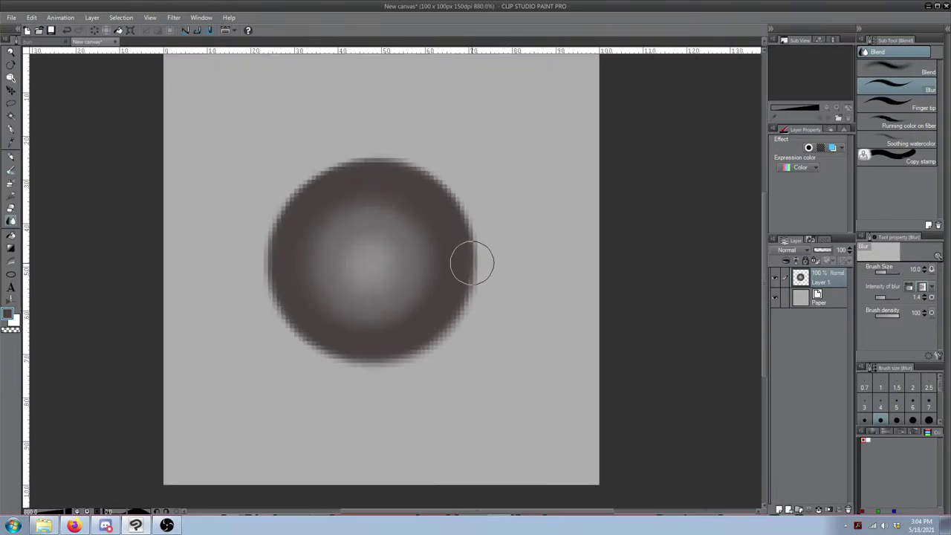
Step: Soften the dot's outer edge with the Blur tool and hide the Paper layer
{"action": "mouse_move", "coordinate": [393, 167]}
{"action": "left_mouse_down"}
{"action": "mouse_move", "coordinate": [259, 262]}
{"action": "mouse_move", "coordinate": [327, 356]}
{"action": "mouse_move", "coordinate": [277, 315]}
{"action": "mouse_move", "coordinate": [313, 356]}
{"action": "mouse_move", "coordinate": [328, 349]}
{"action": "mouse_move", "coordinate": [261, 287]}
{"action": "mouse_move", "coordinate": [277, 231]}
{"action": "mouse_move", "coordinate": [360, 178]}
{"action": "mouse_move", "coordinate": [435, 168]}
{"action": "mouse_move", "coordinate": [433, 184]}
{"action": "mouse_move", "coordinate": [471, 217]}
{"action": "mouse_move", "coordinate": [467, 199]}
{"action": "mouse_move", "coordinate": [451, 306]}
{"action": "mouse_move", "coordinate": [460, 308]}
{"action": "mouse_move", "coordinate": [409, 354]}
{"action": "left_mouse_up"}
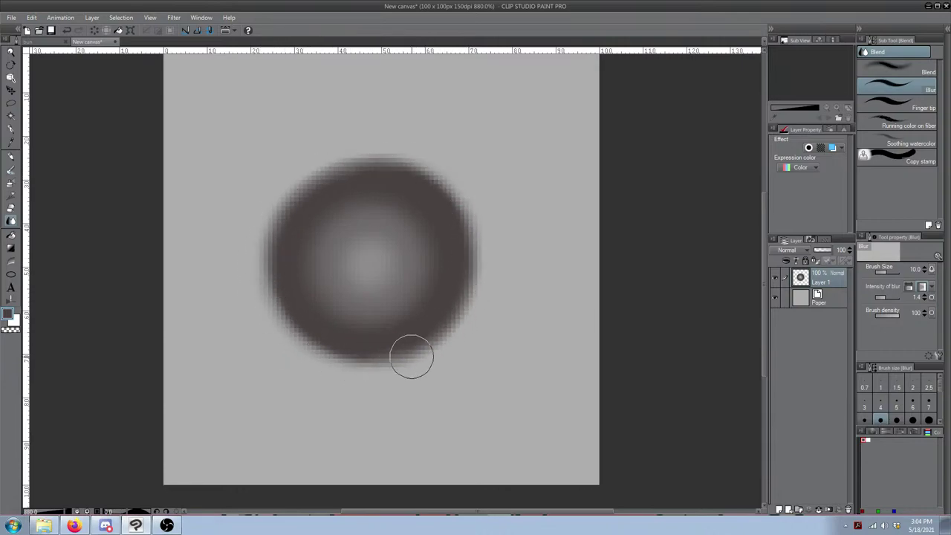
{"action": "left_click", "coordinate": [776, 298]}
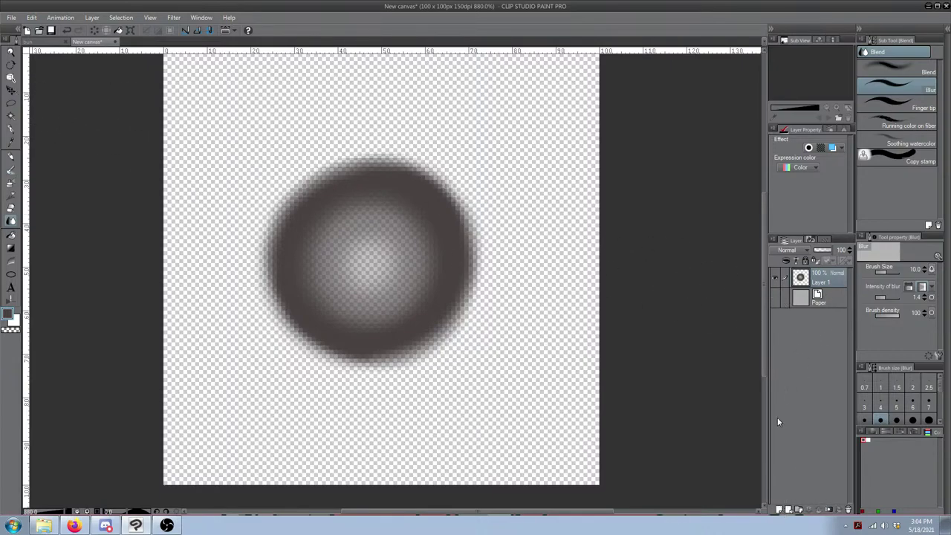
Step: Try a lasso selection just inside the dot's edge on a new layer placed beneath it, and undo both
{"action": "left_click", "coordinate": [780, 509]}
{"action": "left_click_drag", "start_coordinate": [833, 283], "coordinate": [819, 310]}
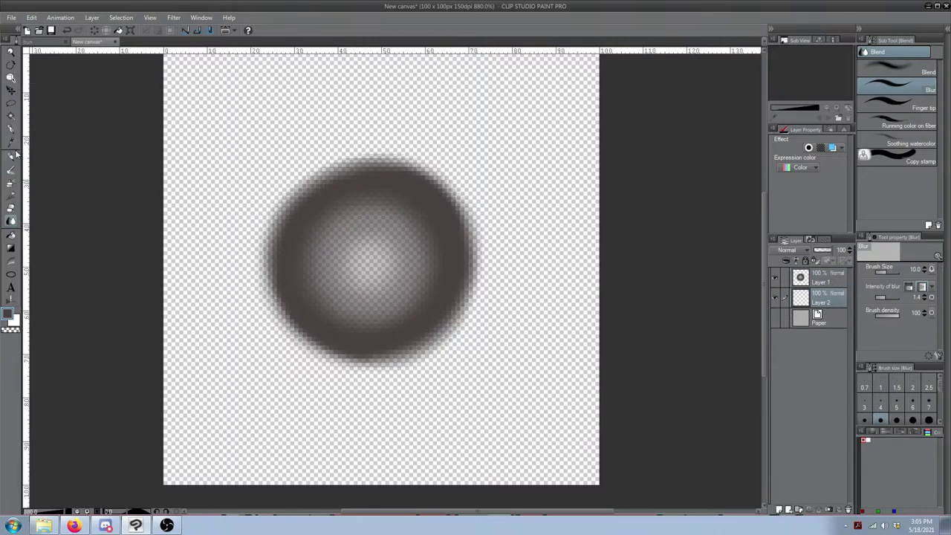
{"action": "left_click", "coordinate": [11, 104]}
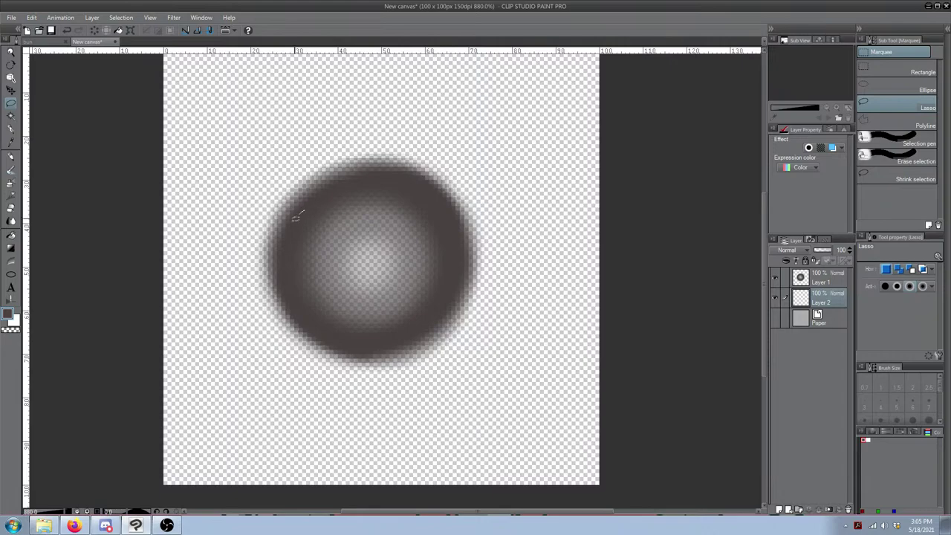
{"action": "left_click_drag", "start_coordinate": [296, 217], "coordinate": [293, 283]}
{"action": "mouse_move", "coordinate": [448, 216]}
{"action": "left_mouse_down"}
{"action": "mouse_move", "coordinate": [424, 188]}
{"action": "mouse_move", "coordinate": [382, 175]}
{"action": "mouse_move", "coordinate": [350, 191]}
{"action": "left_mouse_up"}
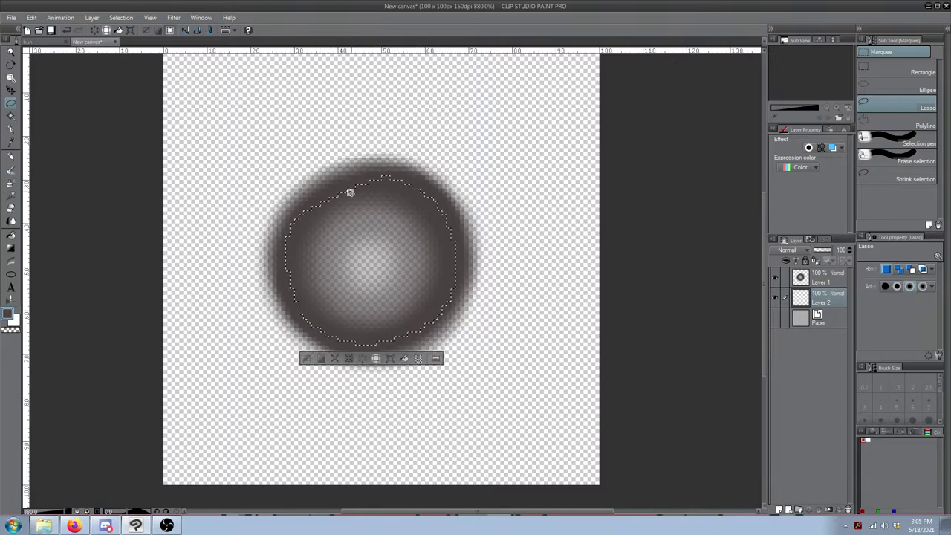
{"action": "key", "text": "ctrl+d"}
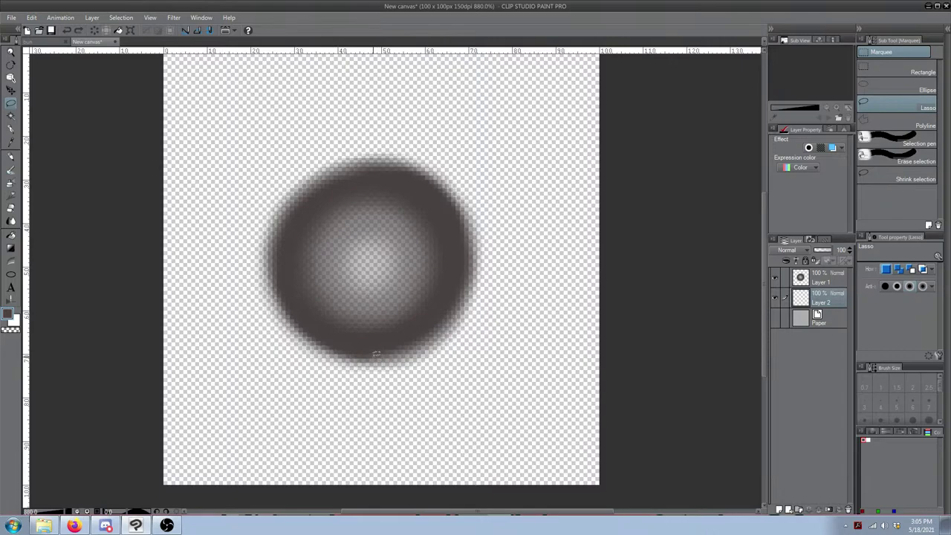
{"action": "key", "text": "ctrl+z"}
{"action": "key", "text": "ctrl+z"}
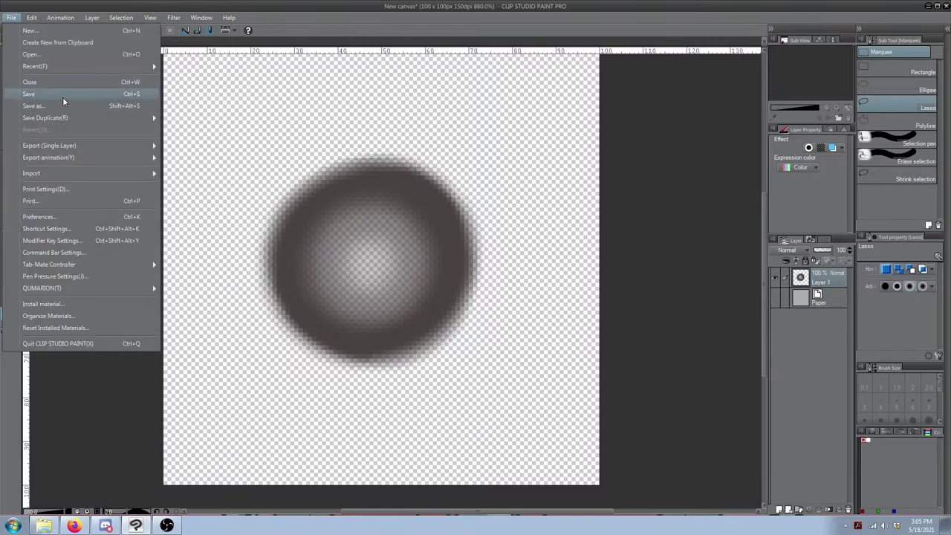
Step: Start saving the dot canvas as a PNG in the Crap I made folder of the Pictures library
{"action": "left_click", "coordinate": [78, 106]}
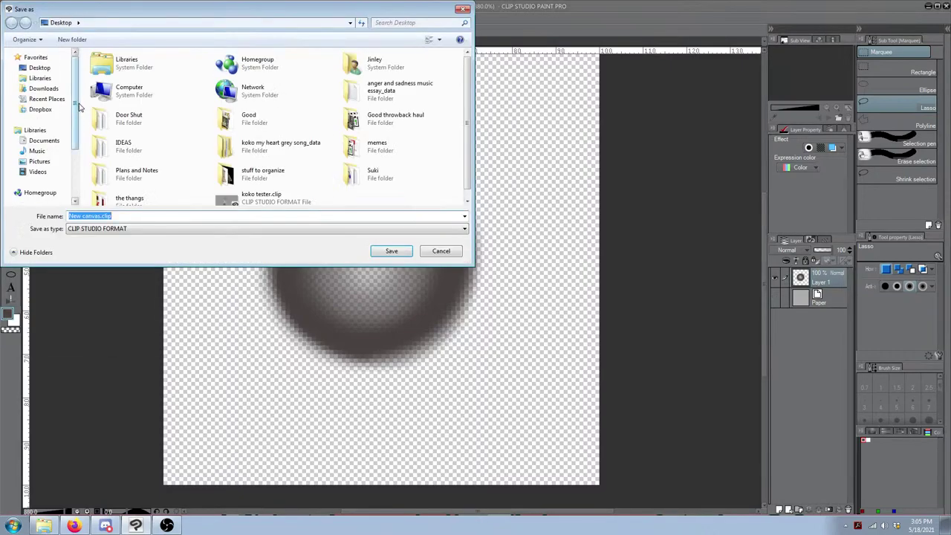
{"action": "left_click", "coordinate": [160, 229]}
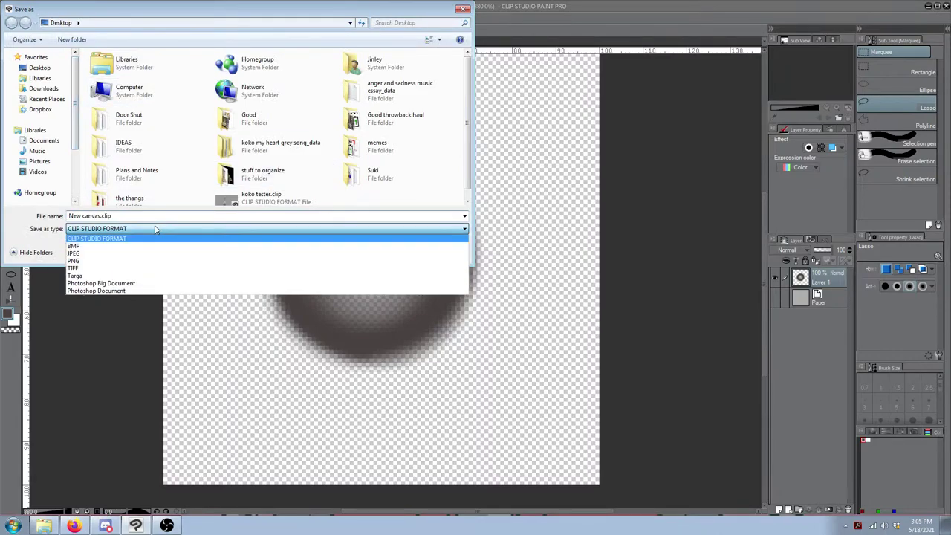
{"action": "left_click", "coordinate": [96, 262]}
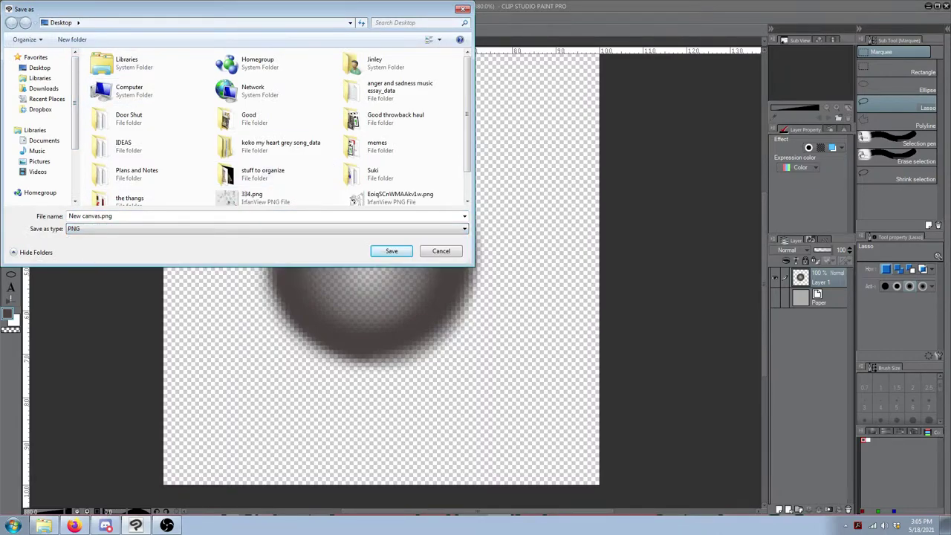
{"action": "left_click", "coordinate": [39, 161]}
{"action": "double_click", "coordinate": [378, 126]}
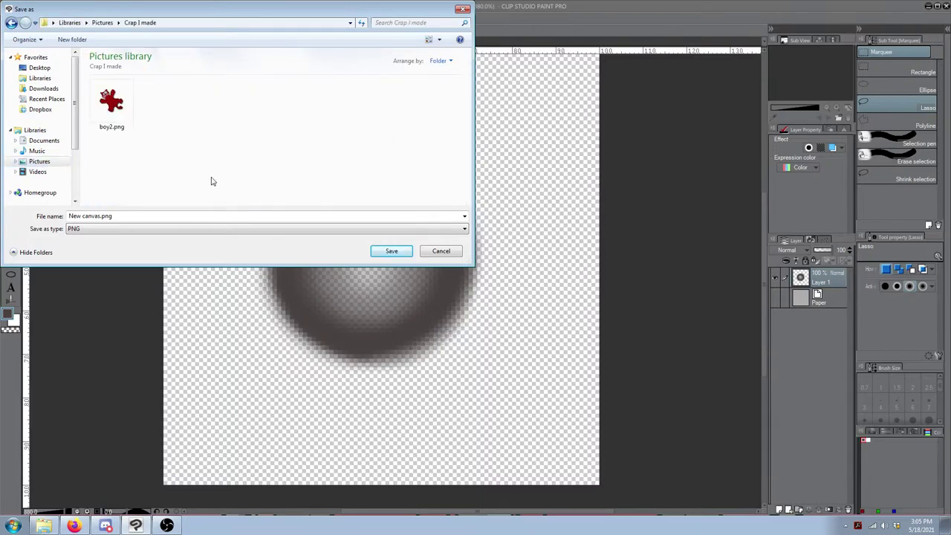
Step: Name the PNG "crocs texture pattern" and save it, accepting the loss of layer information
{"action": "left_click", "coordinate": [129, 218]}
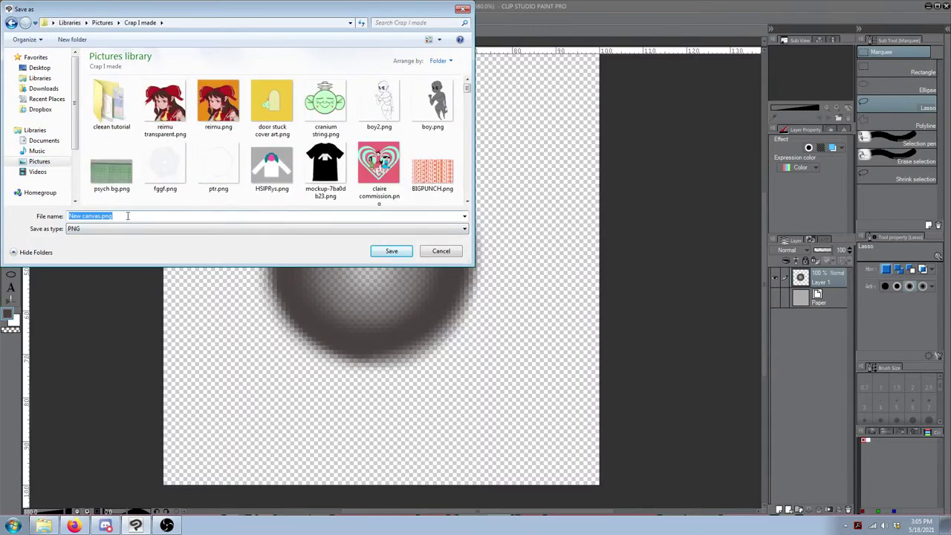
{"action": "type", "text": "pa"}
{"action": "key", "text": "BackSpace"}
{"action": "key", "text": "BackSpace"}
{"action": "type", "text": "crocs pattern"}
{"action": "key", "text": "BackSpace"}
{"action": "key", "text": "BackSpace"}
{"action": "key", "text": "BackSpace"}
{"action": "key", "text": "BackSpace"}
{"action": "key", "text": "BackSpace"}
{"action": "key", "text": "BackSpace"}
{"action": "key", "text": "BackSpace"}
{"action": "type", "text": "texture pattern"}
{"action": "key", "text": "Return"}
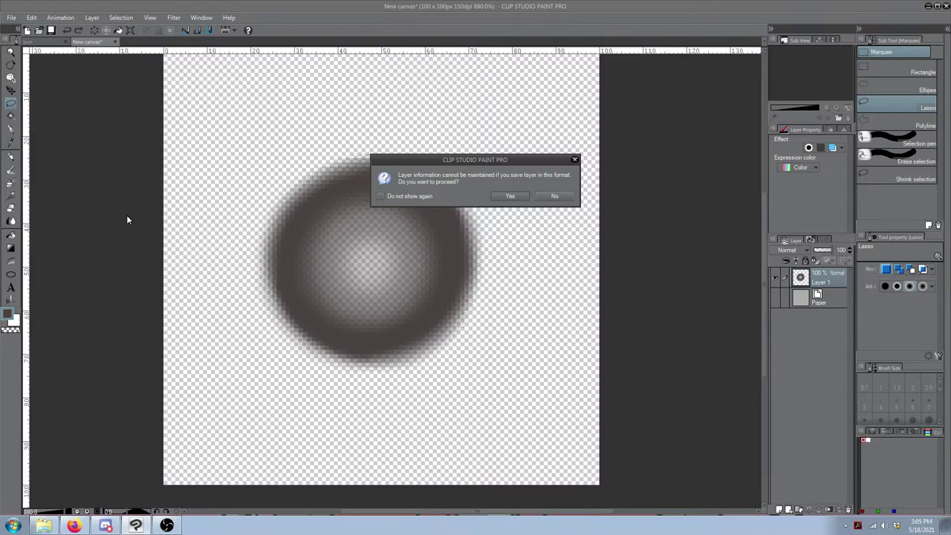
{"action": "key", "text": "Return"}
Step: Import crocs texture pattern.png from the Crap I made folder into the bun canvas as a repeating pattern
{"action": "left_click", "coordinate": [43, 43]}
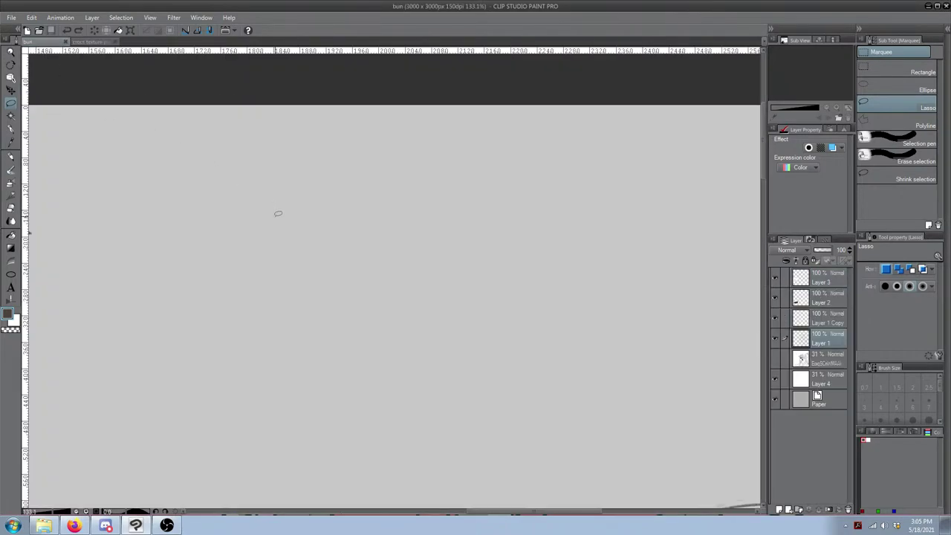
{"action": "left_click", "coordinate": [12, 17]}
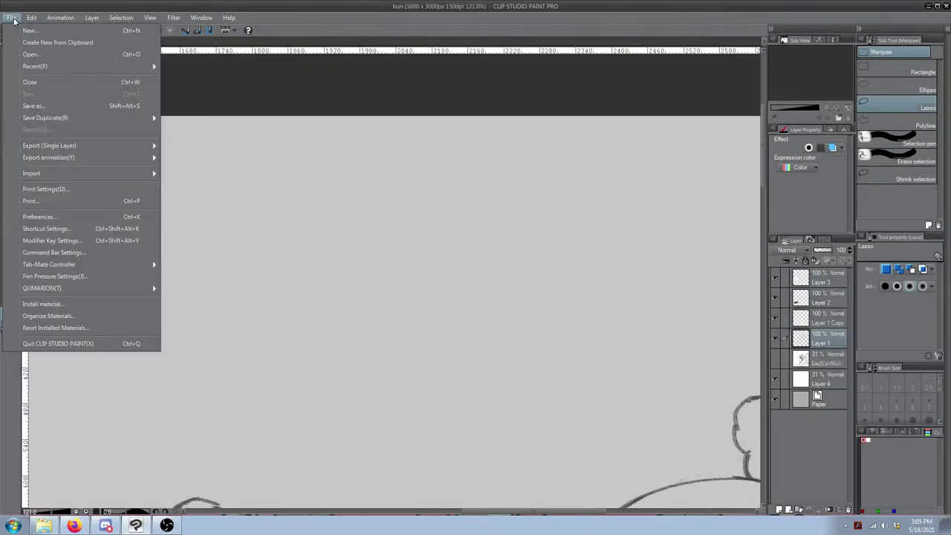
{"action": "left_click", "coordinate": [20, 20]}
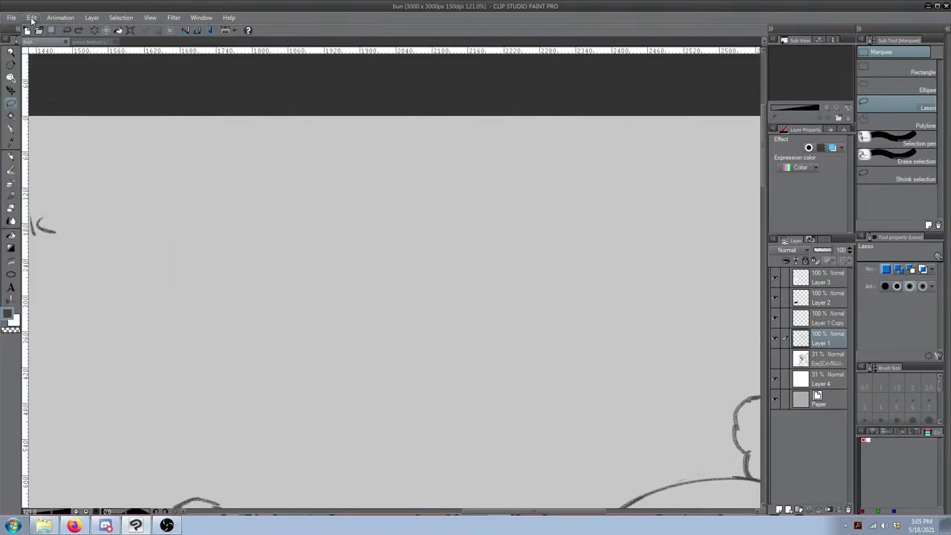
{"action": "left_click", "coordinate": [20, 19]}
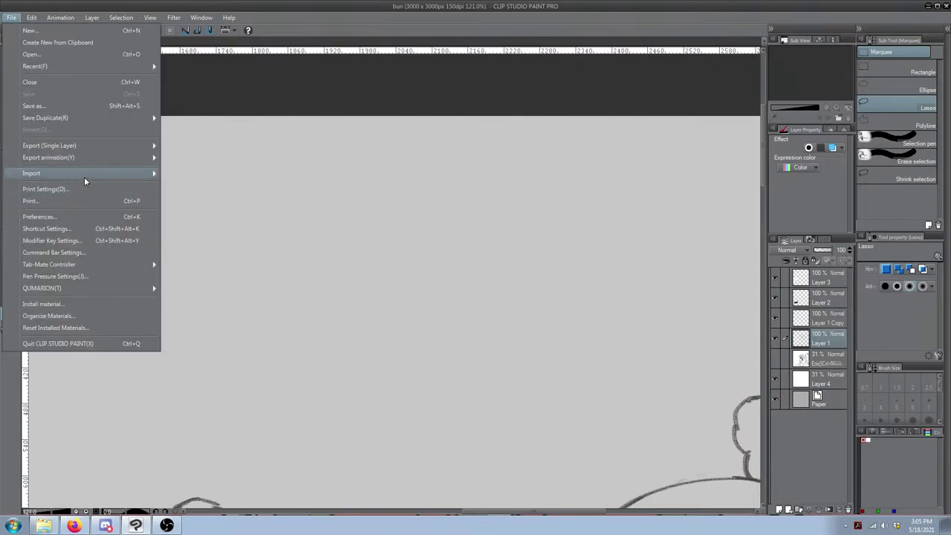
{"action": "mouse_move", "coordinate": [84, 175]}
{"action": "left_click", "coordinate": [202, 188]}
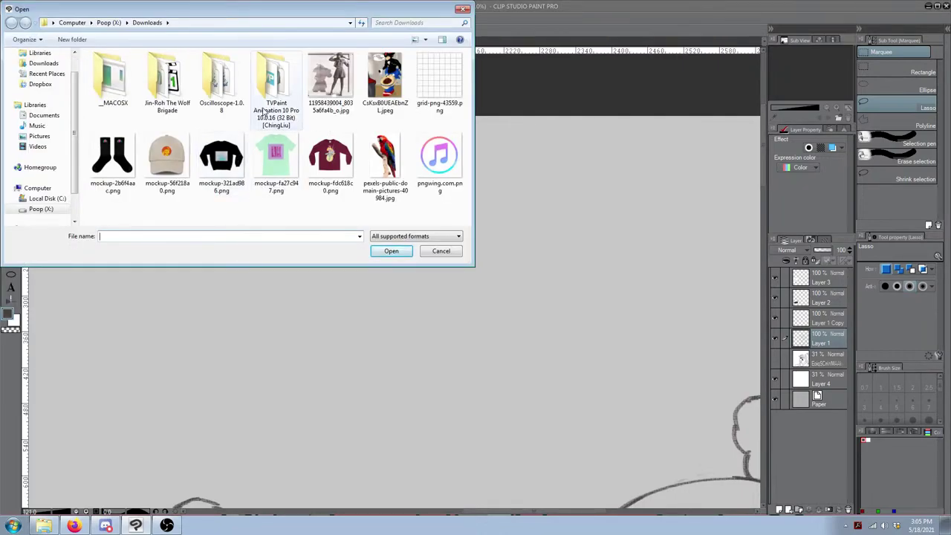
{"action": "left_click", "coordinate": [39, 136]}
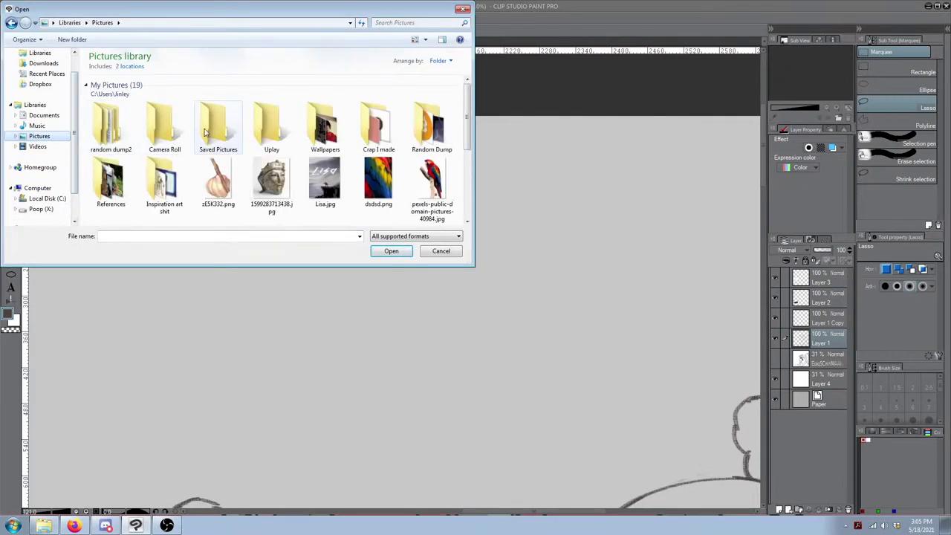
{"action": "double_click", "coordinate": [364, 127]}
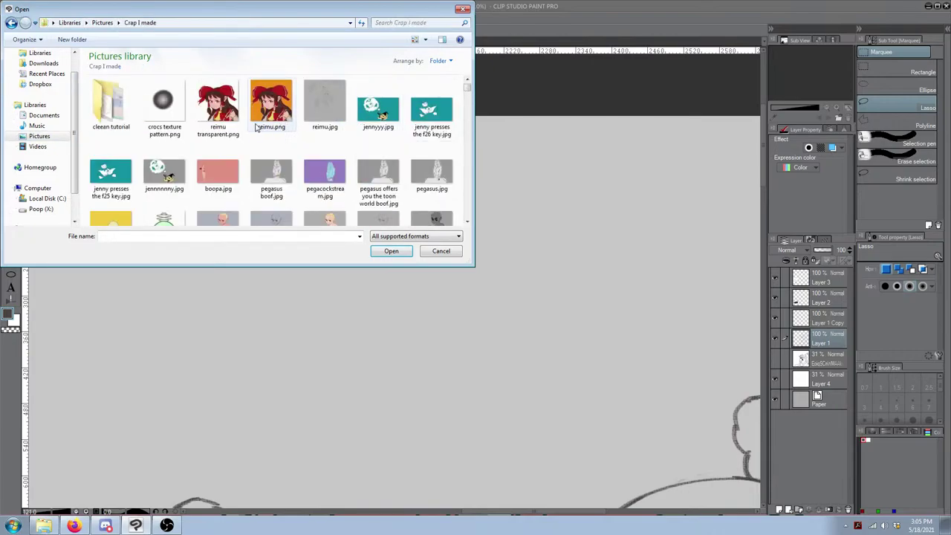
{"action": "left_click", "coordinate": [175, 116]}
{"action": "left_click", "coordinate": [383, 251]}
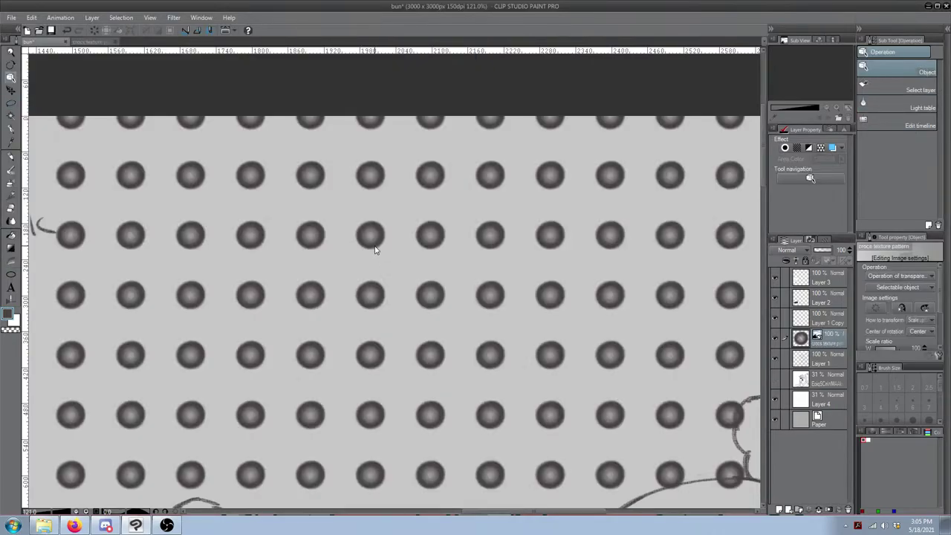
Step: Delete the imported dot pattern layer from the bun canvas
{"action": "scroll", "coordinate": [497, 291], "scroll_direction": "down", "scroll_amount": 2}
{"action": "scroll", "coordinate": [498, 291], "scroll_direction": "down", "scroll_amount": 6}
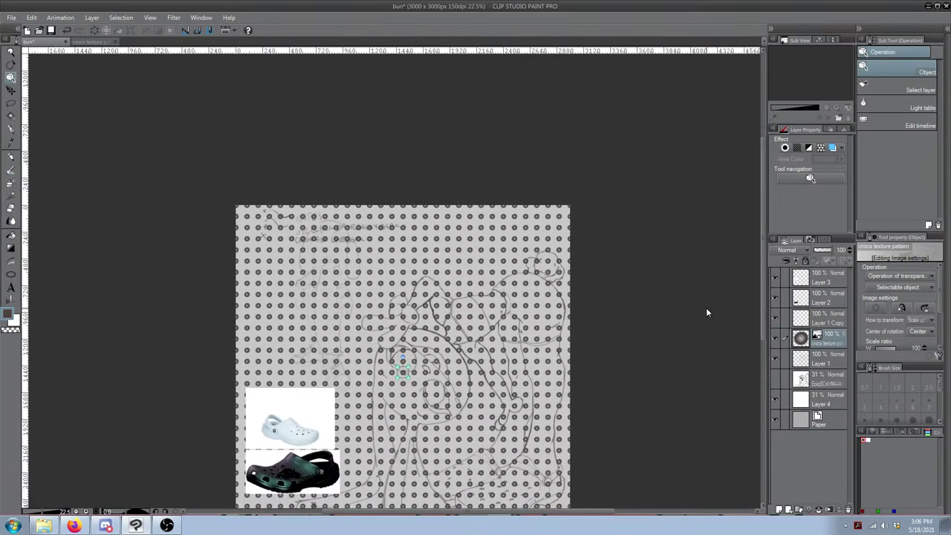
{"action": "left_click", "coordinate": [849, 510]}
Step: Try the Tone effect on Layer 1 of the character sketch and undo it
{"action": "key", "text": "b"}
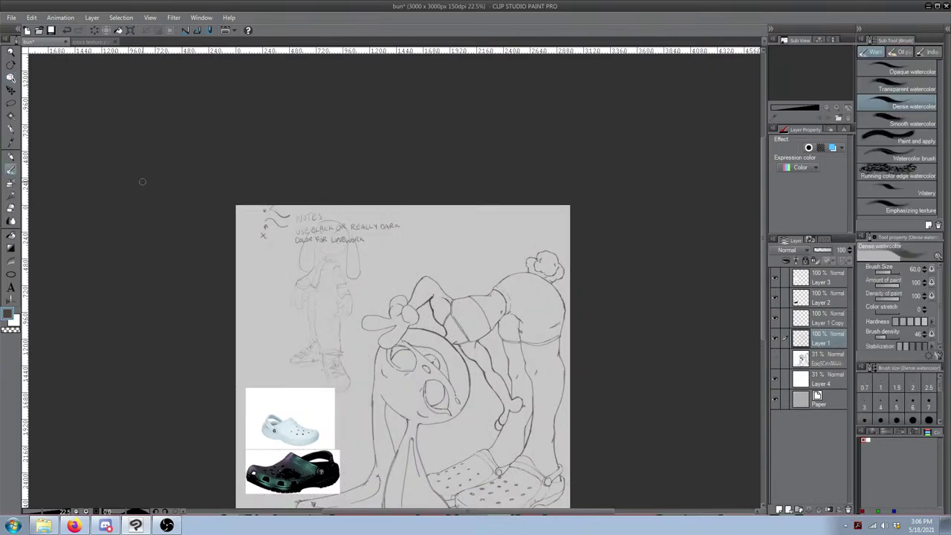
{"action": "scroll", "coordinate": [502, 246], "scroll_direction": "up", "scroll_amount": 4}
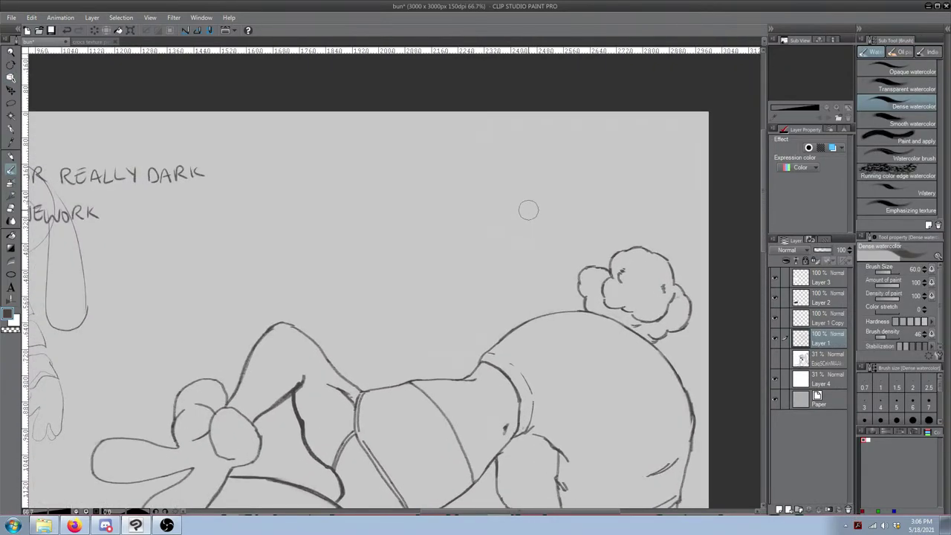
{"action": "left_click", "coordinate": [820, 149]}
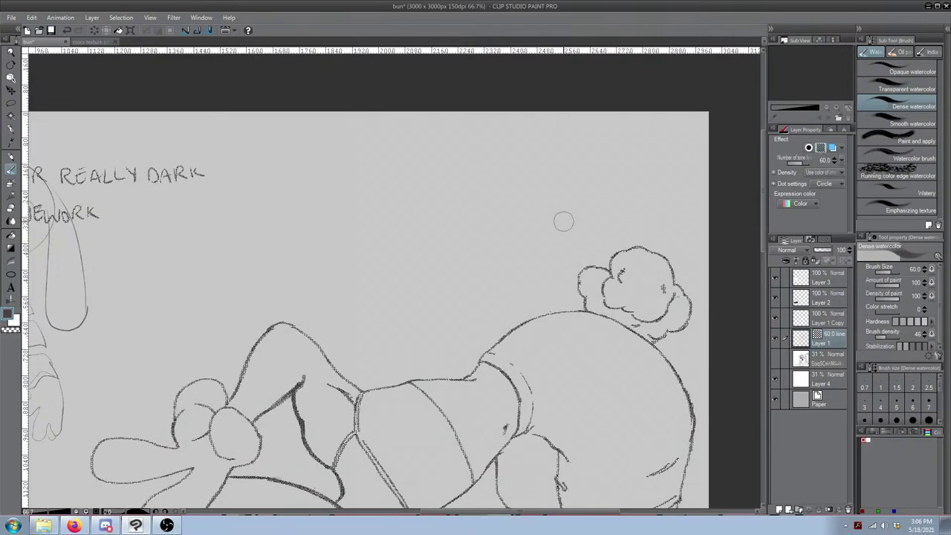
{"action": "scroll", "coordinate": [564, 267], "scroll_direction": "down", "scroll_amount": 1}
{"action": "left_click_drag", "start_coordinate": [549, 274], "coordinate": [557, 130]}
{"action": "key", "text": "ctrl+z"}
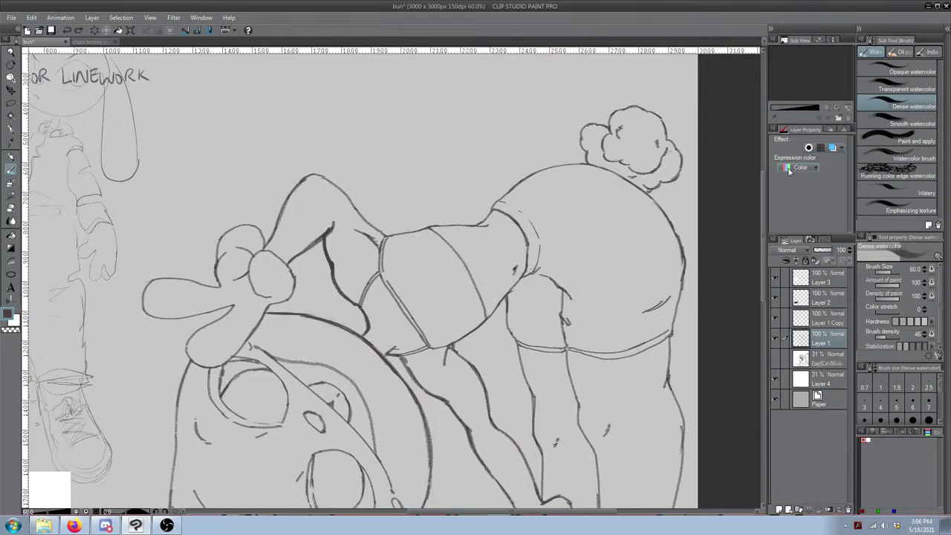
{"action": "left_click", "coordinate": [901, 52]}
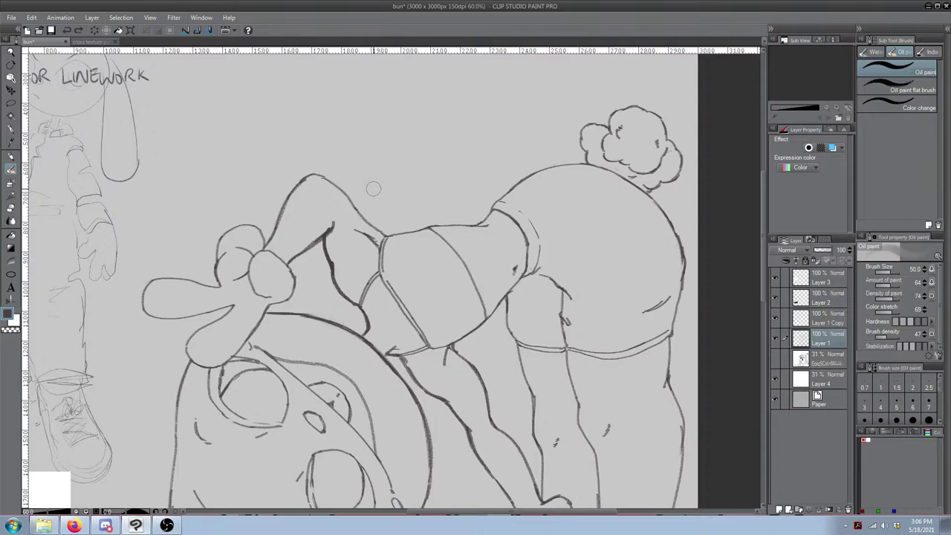
{"action": "left_click", "coordinate": [75, 526]}
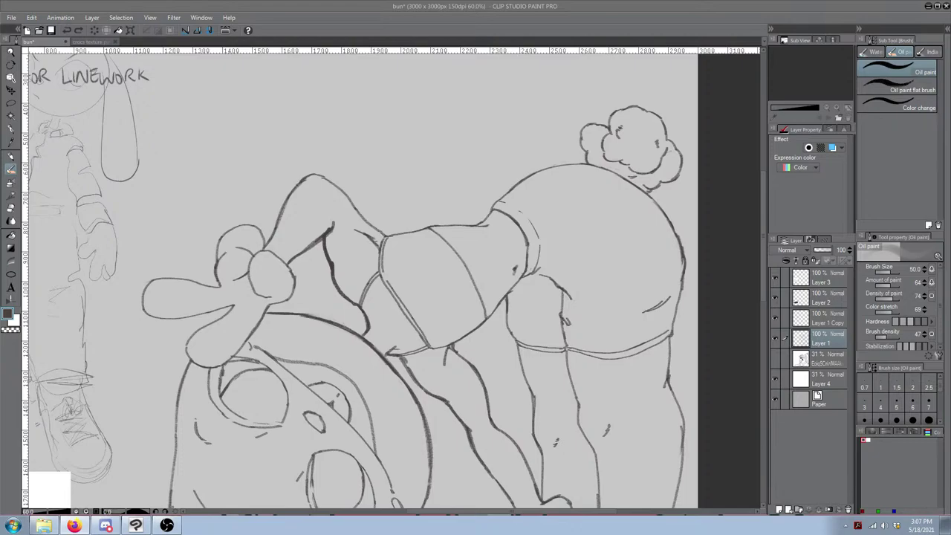
{"action": "left_click", "coordinate": [32, 17]}
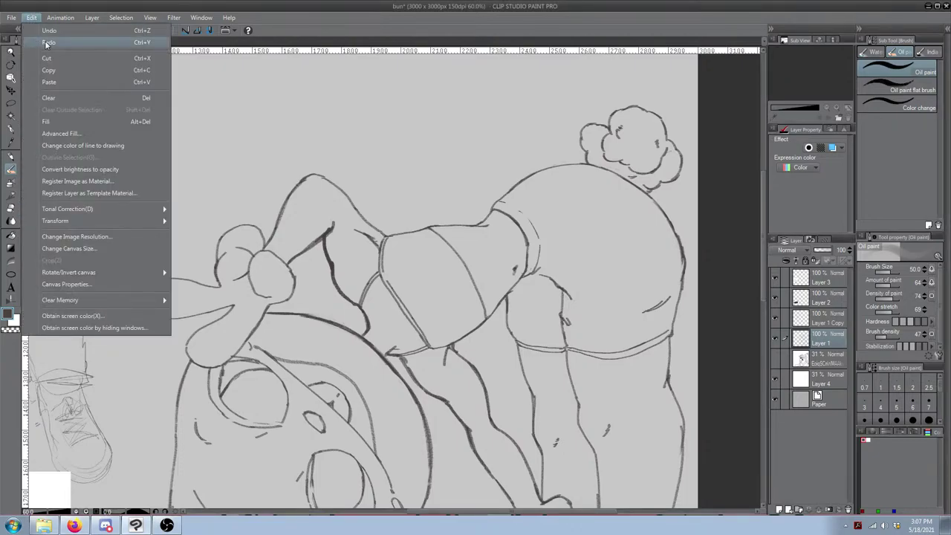
{"action": "left_click", "coordinate": [87, 184]}
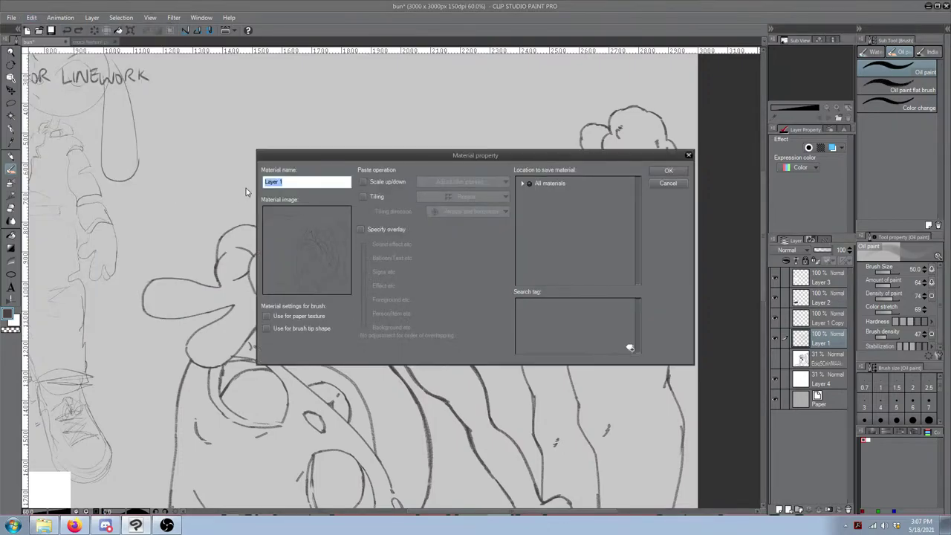
{"action": "left_click", "coordinate": [667, 183]}
Step: Register the dot layer of crocs texture pattern.png as an image material and name the material "croc"
{"action": "left_click", "coordinate": [83, 40]}
{"action": "left_click", "coordinate": [12, 18]}
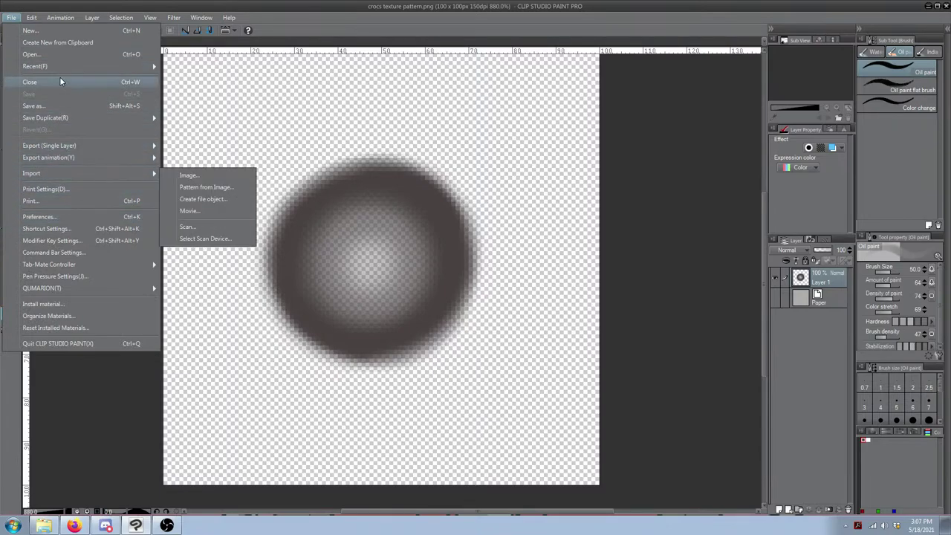
{"action": "mouse_move", "coordinate": [32, 17]}
{"action": "left_click", "coordinate": [128, 186]}
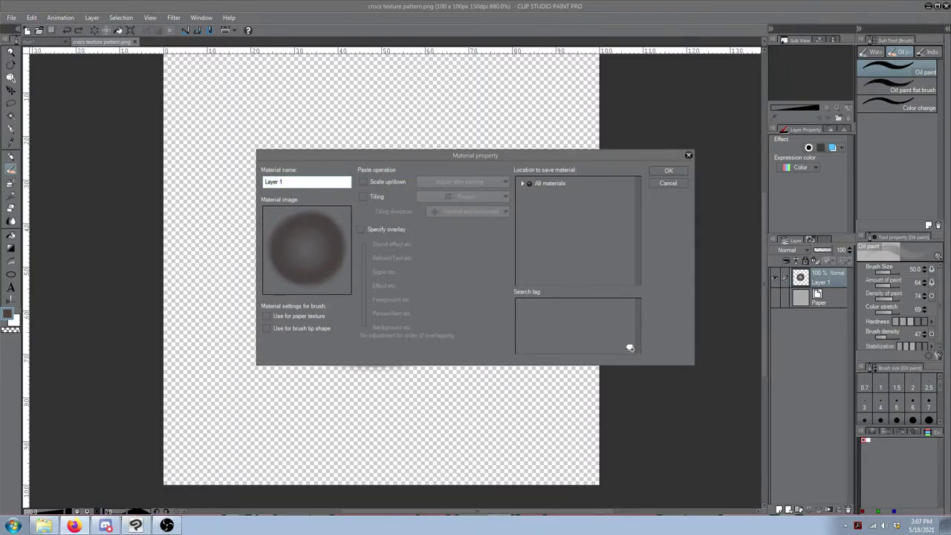
{"action": "left_click", "coordinate": [344, 183]}
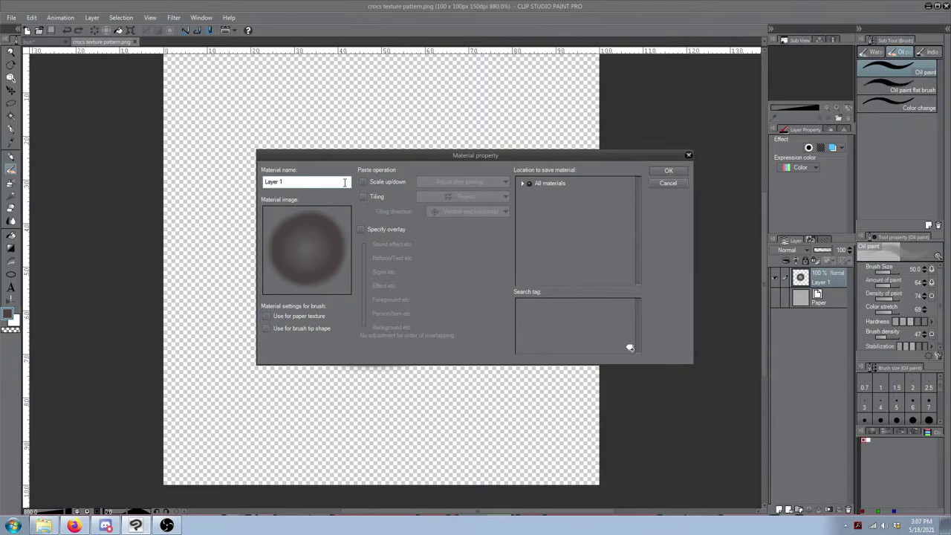
{"action": "key", "text": "ctrl+a"}
{"action": "type", "text": "croc"}
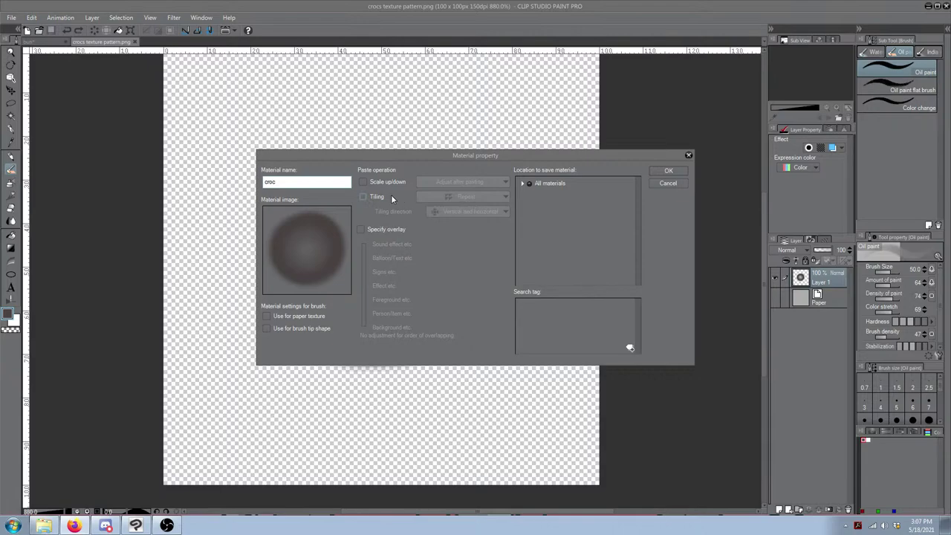
Step: Configure the croc material to scale with Adjust after pasting, tile by Repeat vertically and horizontally, and be usable as a brush tip shape
{"action": "left_click", "coordinate": [363, 182]}
{"action": "left_click", "coordinate": [483, 182]}
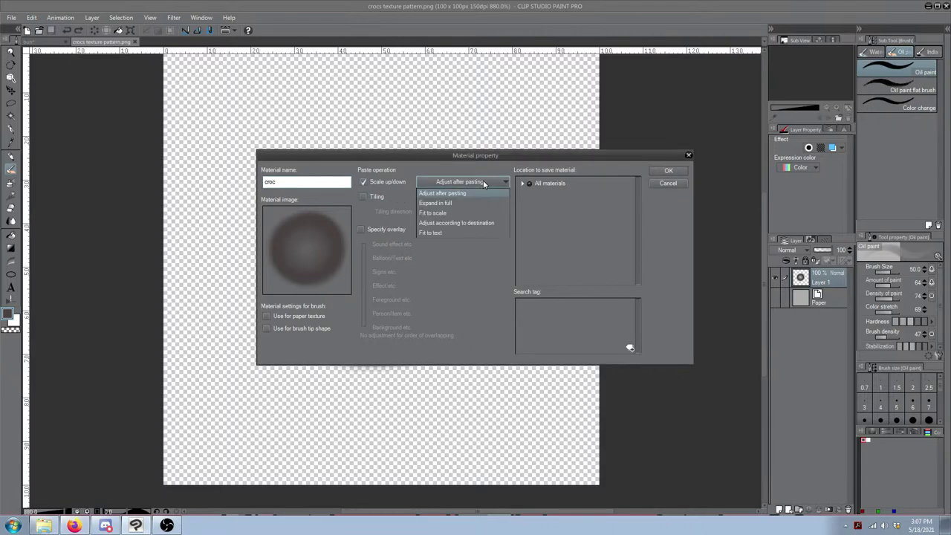
{"action": "left_click", "coordinate": [457, 192]}
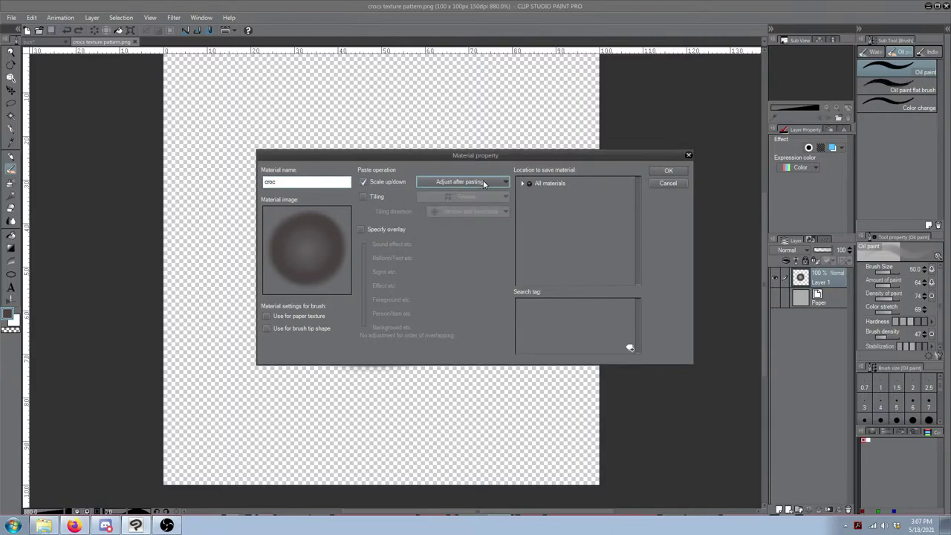
{"action": "left_click", "coordinate": [371, 197]}
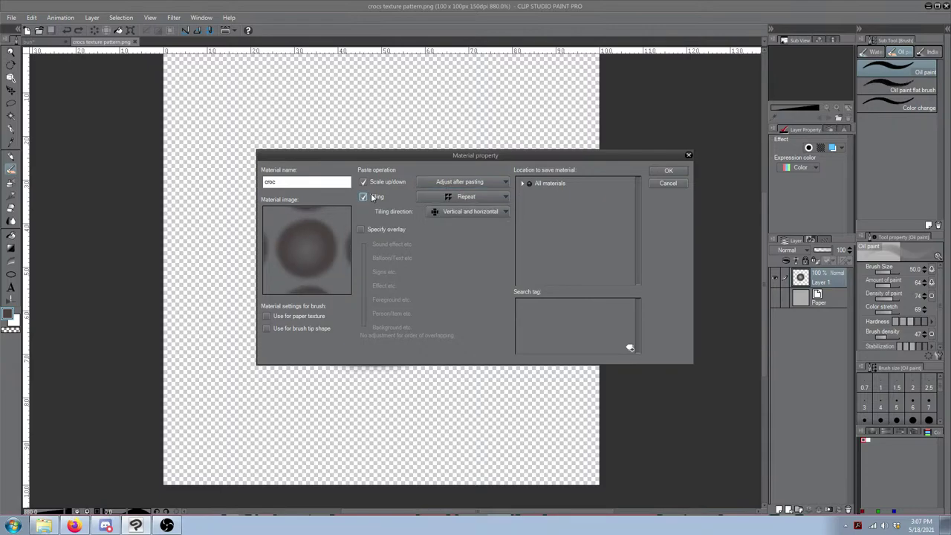
{"action": "left_click", "coordinate": [486, 198]}
{"action": "left_click", "coordinate": [446, 206]}
{"action": "left_click", "coordinate": [284, 329]}
Step: Choose Texture under Monochromatic pattern as the save location and save the croc material
{"action": "left_click", "coordinate": [663, 171]}
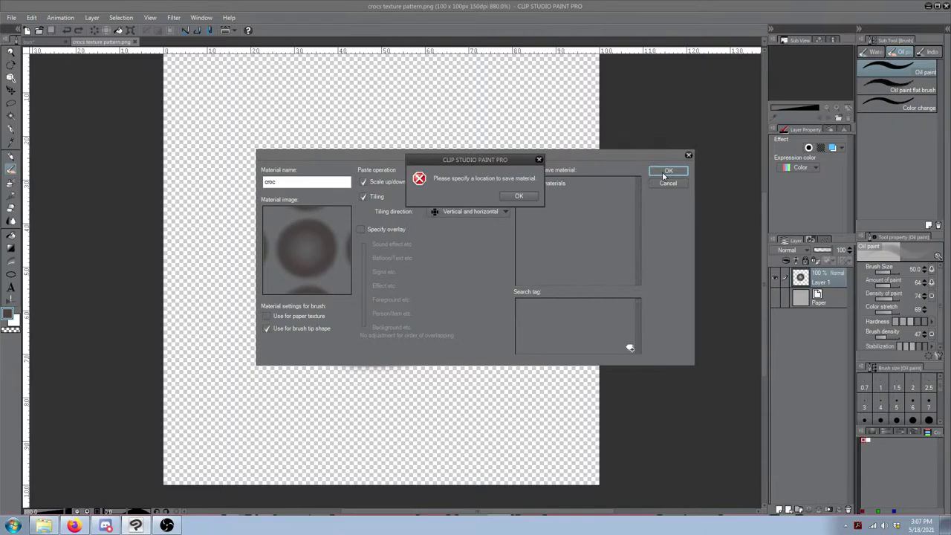
{"action": "left_click", "coordinate": [520, 196]}
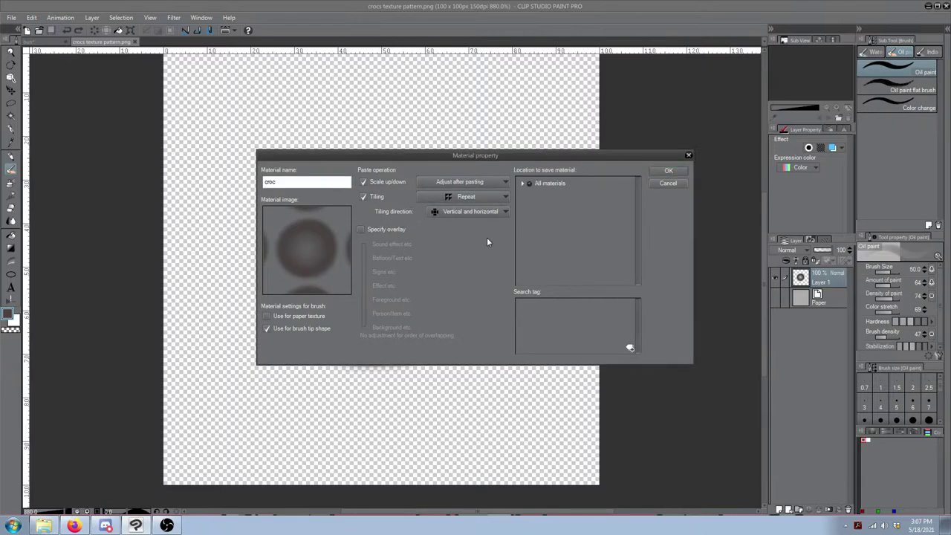
{"action": "left_click", "coordinate": [523, 184]}
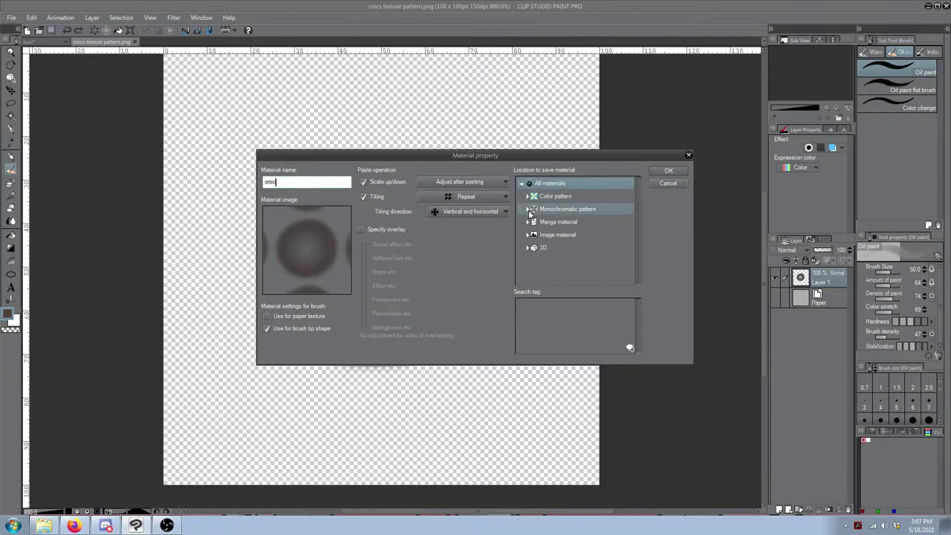
{"action": "left_click", "coordinate": [528, 210]}
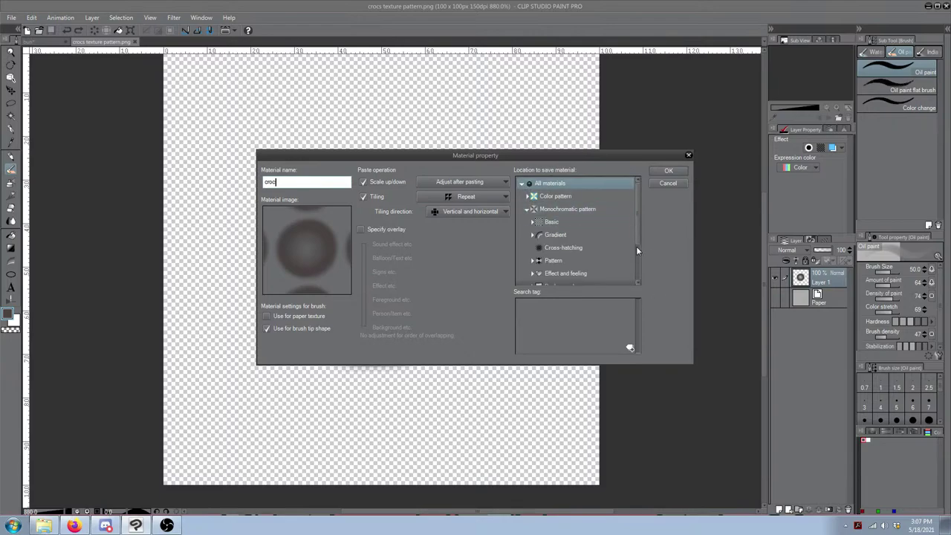
{"action": "left_click_drag", "start_coordinate": [636, 246], "coordinate": [638, 262]}
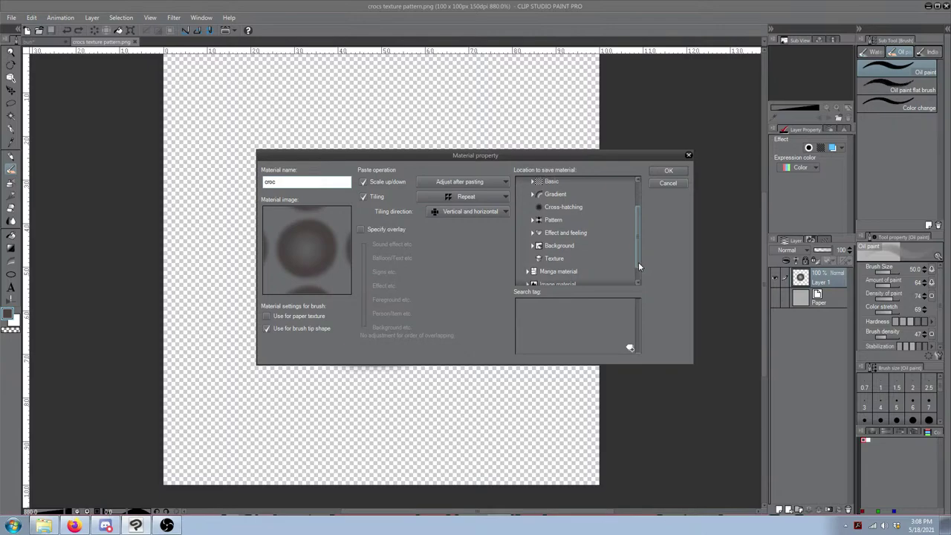
{"action": "left_click", "coordinate": [564, 262]}
{"action": "left_click", "coordinate": [668, 170]}
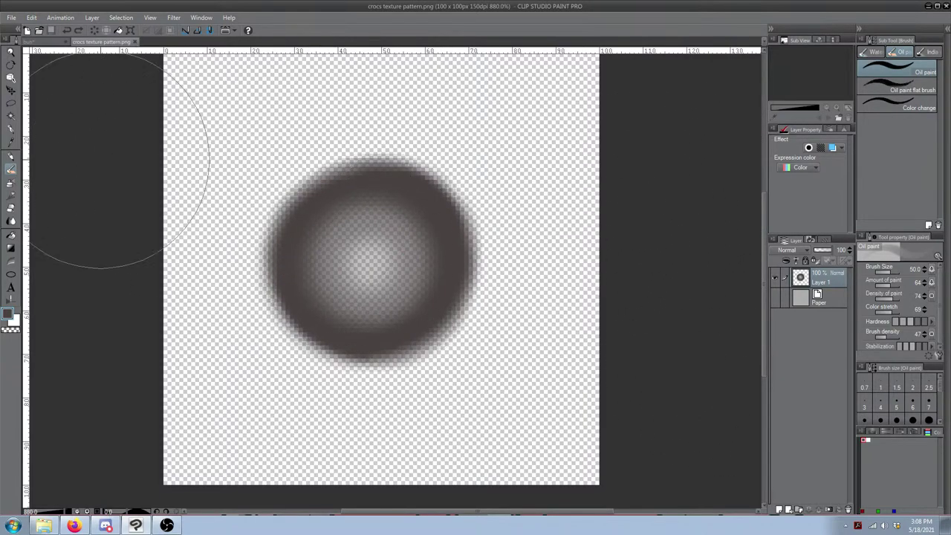
Step: Reduce the Oil paint brush size to 4
{"action": "scroll", "coordinate": [327, 171], "scroll_direction": "up", "scroll_amount": 2}
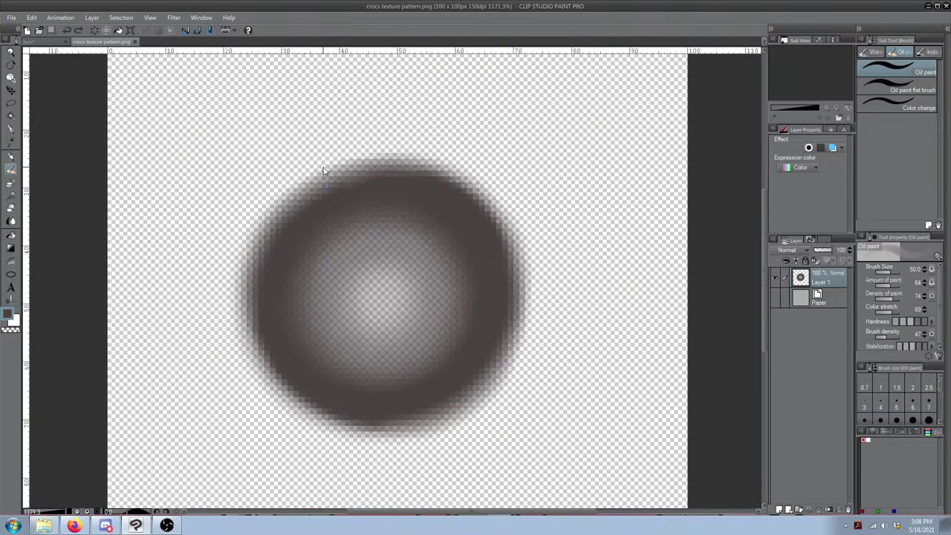
{"action": "key", "text": "bracketleft"}
{"action": "key", "text": "bracketleft"}
{"action": "key", "text": "bracketleft"}
{"action": "key", "text": "bracketleft"}
{"action": "key", "text": "bracketleft"}
{"action": "key", "text": "bracketleft"}
{"action": "key", "text": "bracketleft"}
{"action": "key", "text": "bracketleft"}
{"action": "key", "text": "bracketleft"}
{"action": "key", "text": "bracketleft"}
{"action": "key", "text": "bracketleft"}
{"action": "key", "text": "bracketleft"}
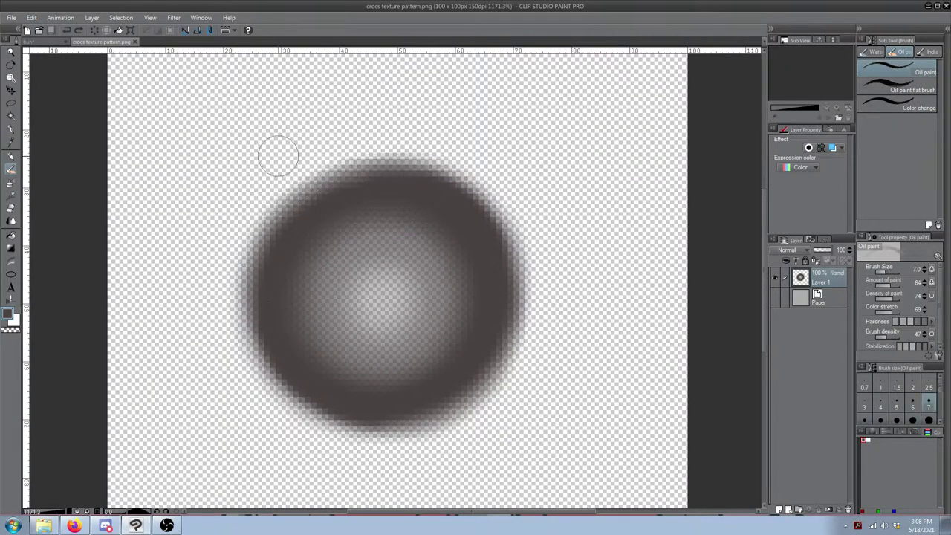
{"action": "key", "text": "bracketleft"}
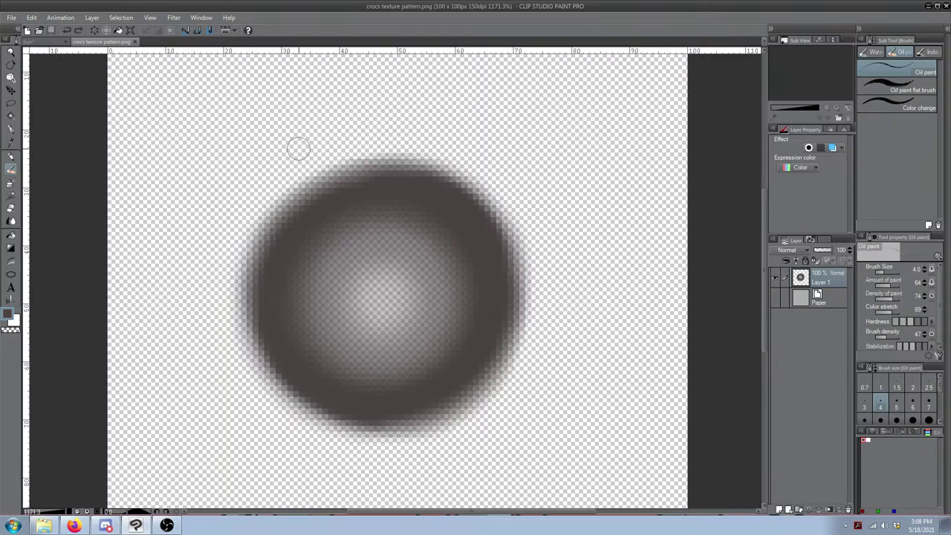
Step: Try a stroke with the Smooth India ink brush beside the dot and undo it
{"action": "left_click", "coordinate": [871, 53]}
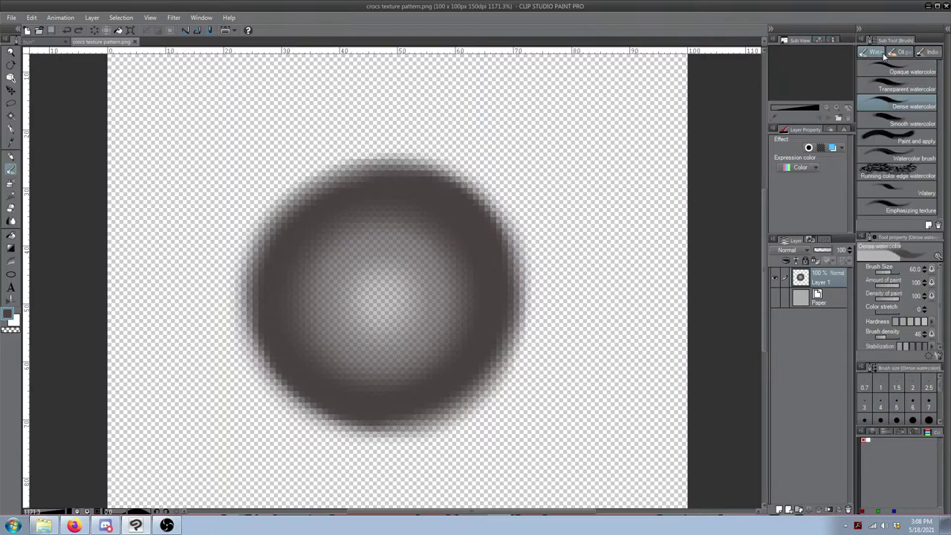
{"action": "left_click", "coordinate": [927, 54]}
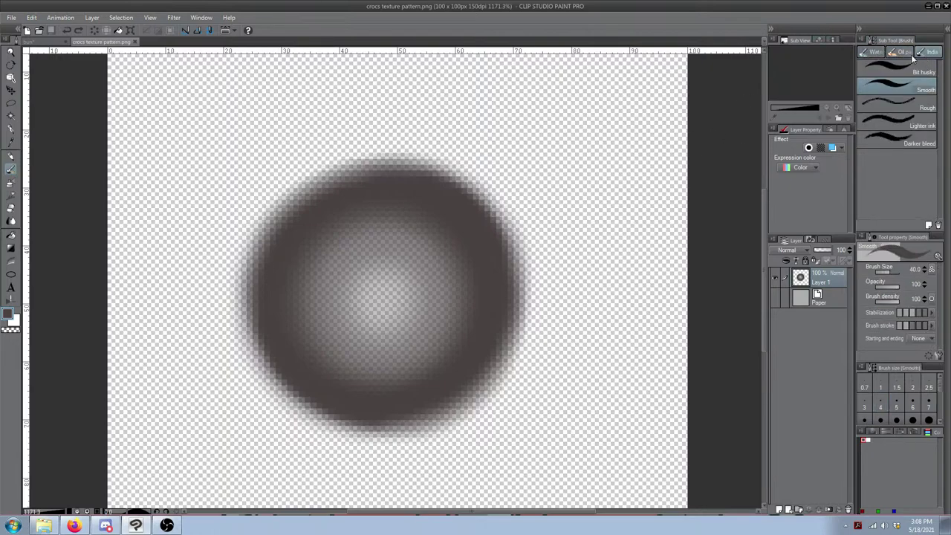
{"action": "mouse_move", "coordinate": [624, 104]}
{"action": "left_mouse_down"}
{"action": "mouse_move", "coordinate": [592, 122]}
{"action": "mouse_move", "coordinate": [606, 171]}
{"action": "left_mouse_up"}
{"action": "key", "text": "ctrl+z"}
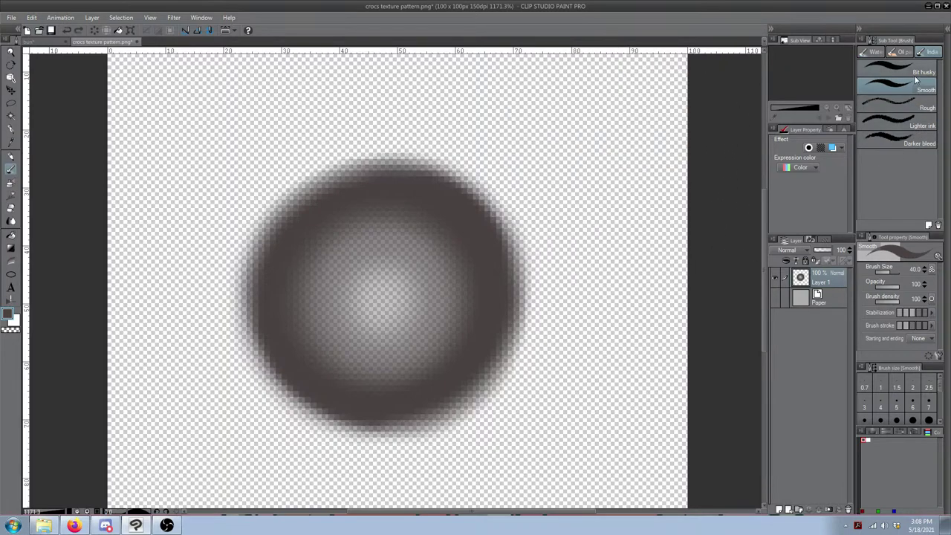
Step: Open the detailed settings of the Dense watercolor brush and switch its tip shape to Material
{"action": "left_click", "coordinate": [872, 53]}
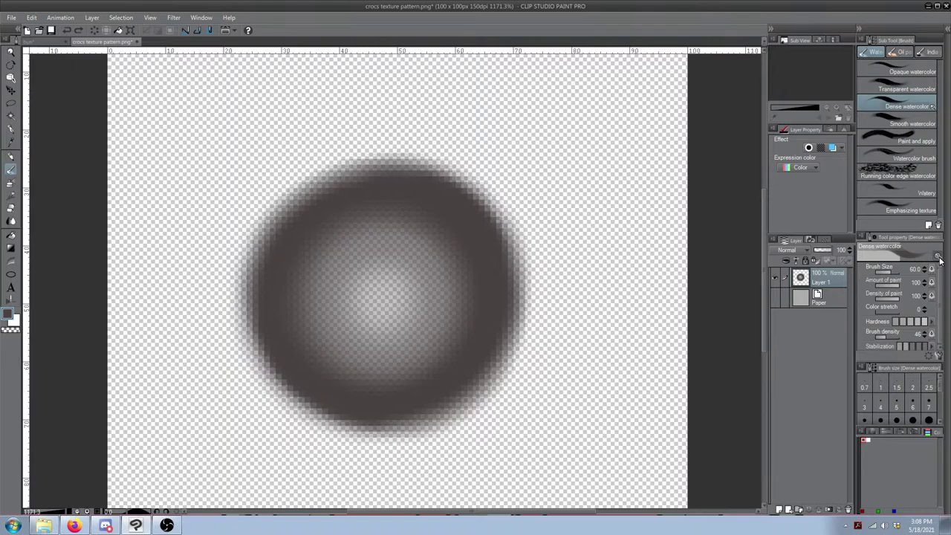
{"action": "left_click", "coordinate": [938, 356]}
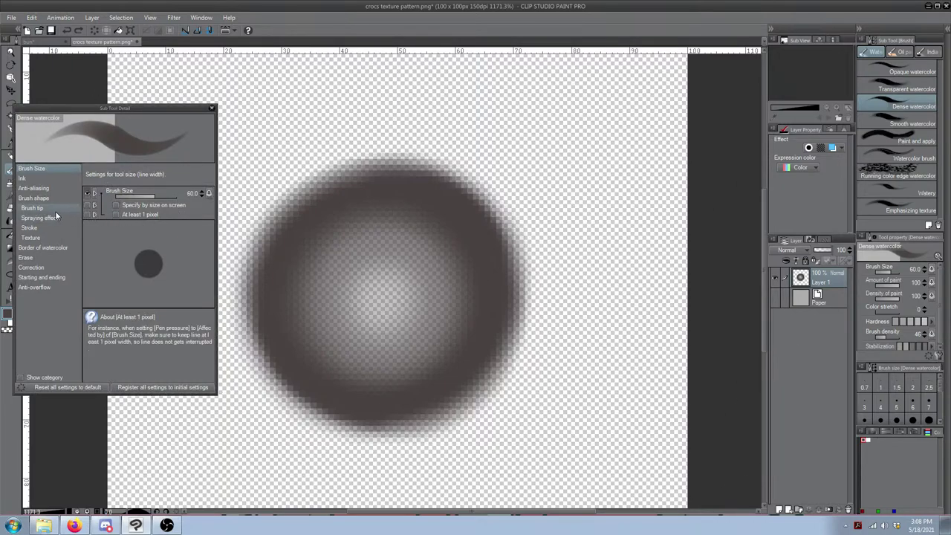
{"action": "left_click", "coordinate": [55, 210]}
{"action": "left_click", "coordinate": [184, 194]}
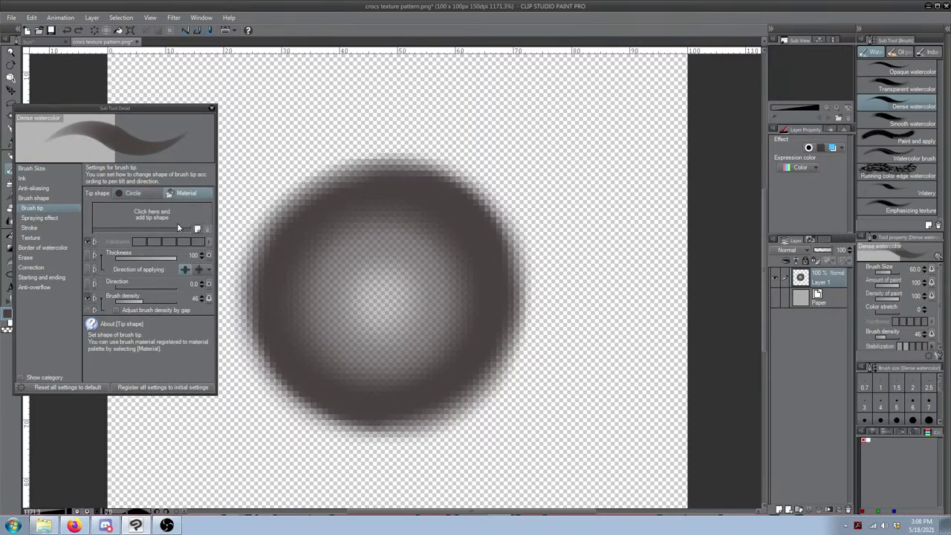
Step: Search the brush tip materials for "cr" and assign croc as the Dense watercolor tip
{"action": "left_click", "coordinate": [150, 215]}
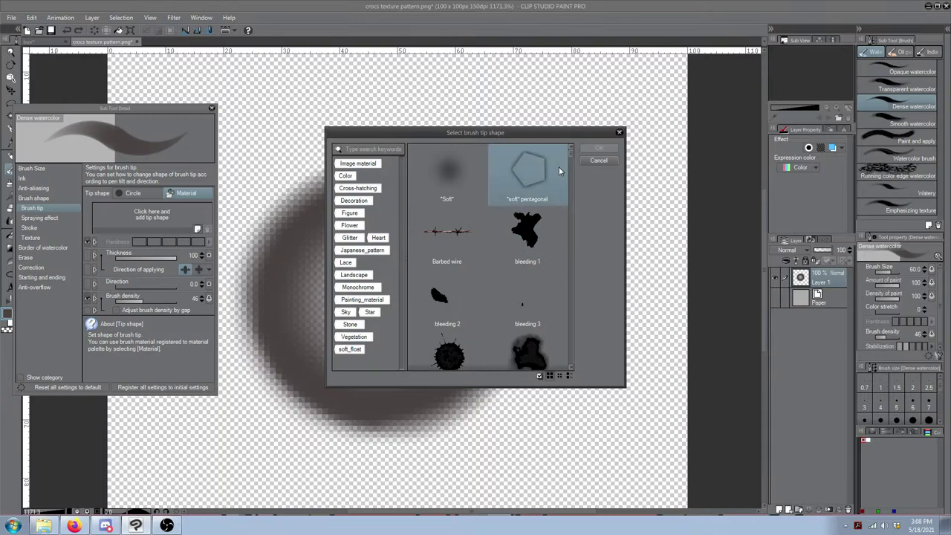
{"action": "scroll", "coordinate": [569, 164], "scroll_direction": "down", "scroll_amount": 3}
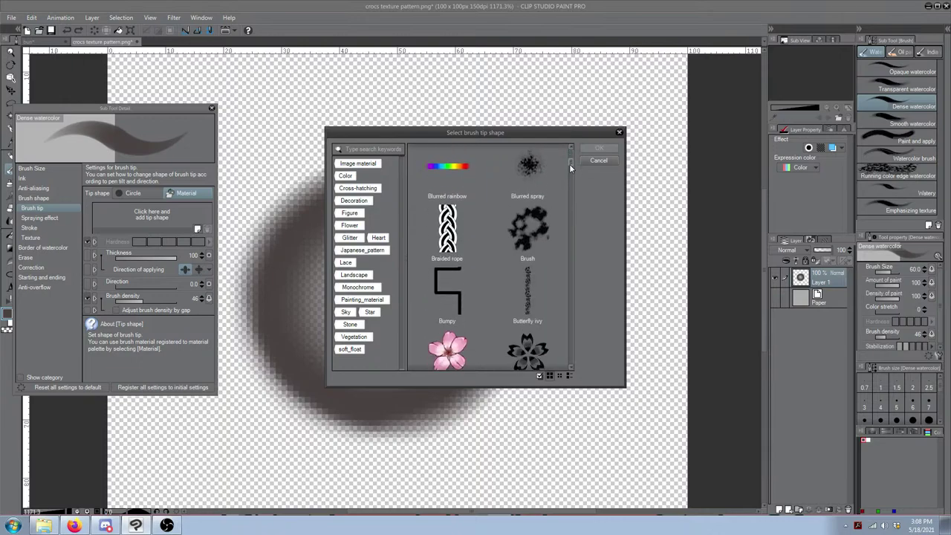
{"action": "left_click", "coordinate": [382, 149]}
{"action": "type", "text": "cr"}
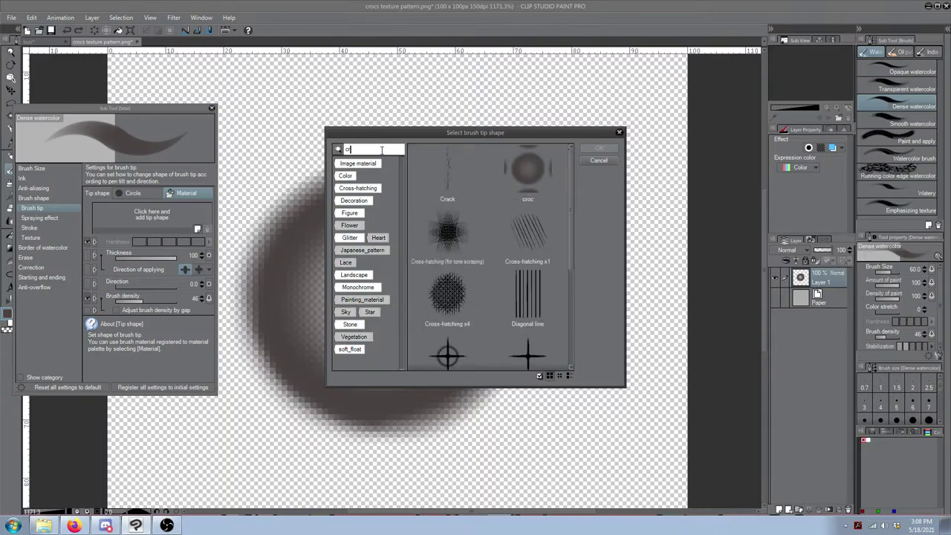
{"action": "left_click", "coordinate": [538, 164]}
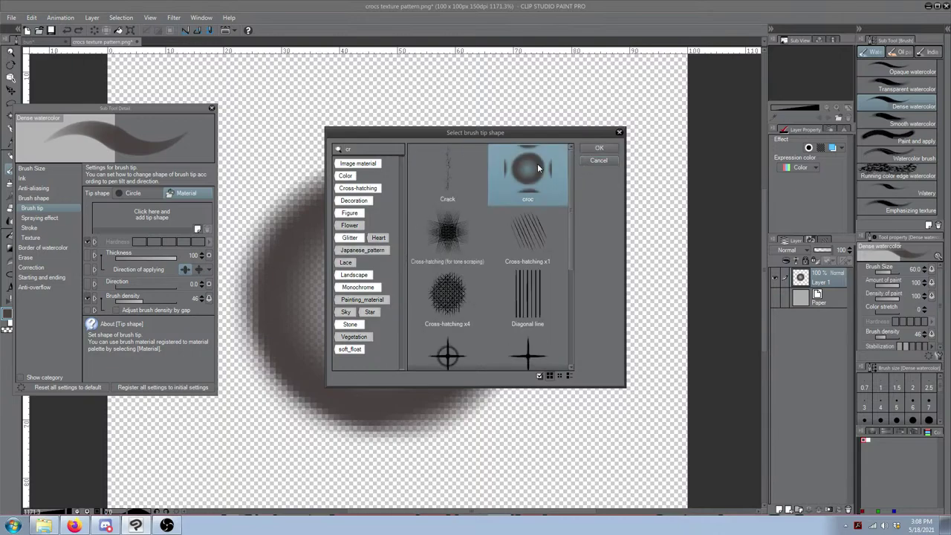
{"action": "left_click", "coordinate": [597, 148]}
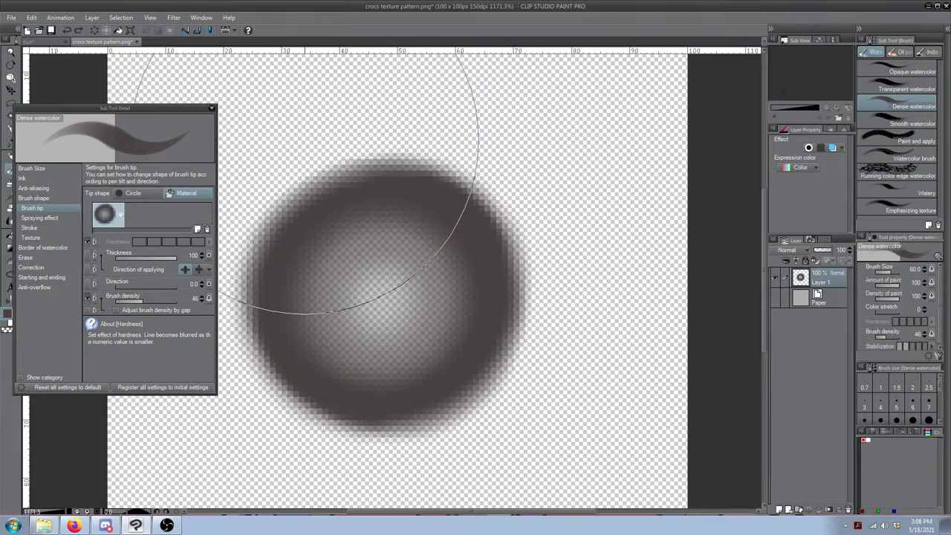
Step: Shrink the brush and paint a small test dot with the croc tip above the upper left of the large dot
{"action": "key", "text": "bracketleft"}
{"action": "key", "text": "bracketleft"}
{"action": "key", "text": "bracketleft"}
{"action": "key", "text": "bracketleft"}
{"action": "key", "text": "bracketleft"}
{"action": "key", "text": "bracketleft"}
{"action": "key", "text": "bracketleft"}
{"action": "key", "text": "bracketleft"}
{"action": "key", "text": "bracketleft"}
{"action": "key", "text": "bracketleft"}
{"action": "key", "text": "bracketleft"}
{"action": "key", "text": "bracketleft"}
{"action": "key", "text": "bracketleft"}
{"action": "key", "text": "bracketleft"}
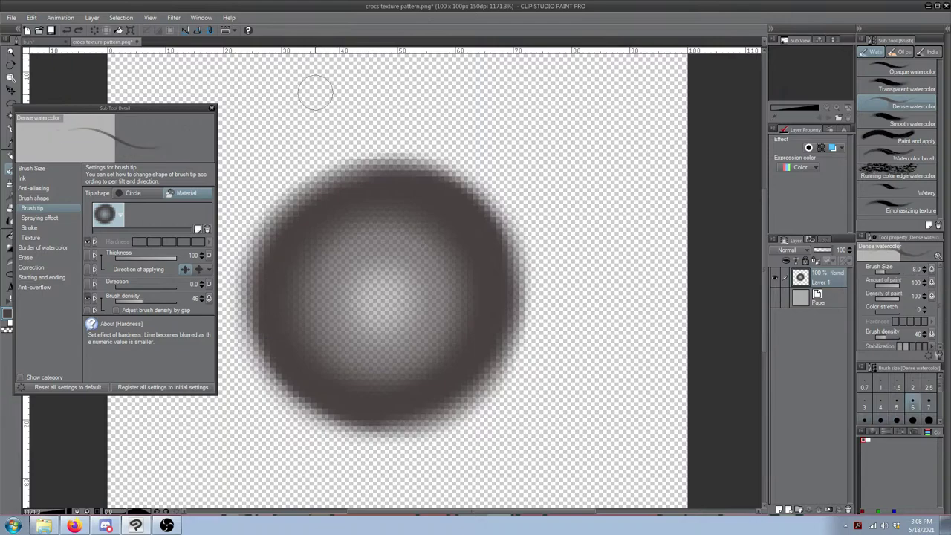
{"action": "key", "text": "bracketright"}
{"action": "key", "text": "bracketright"}
{"action": "key", "text": "bracketright"}
{"action": "key", "text": "bracketright"}
{"action": "key", "text": "bracketright"}
{"action": "mouse_move", "coordinate": [300, 112]}
{"action": "left_mouse_down"}
{"action": "mouse_move", "coordinate": [298, 125]}
{"action": "mouse_move", "coordinate": [313, 112]}
{"action": "left_mouse_up"}
Step: Try a size 20 dab of the croc tip at the upper right of the large dot and undo it
{"action": "key", "text": "bracketright"}
{"action": "key", "text": "bracketright"}
{"action": "key", "text": "bracketright"}
{"action": "key", "text": "bracketright"}
{"action": "left_click", "coordinate": [543, 149]}
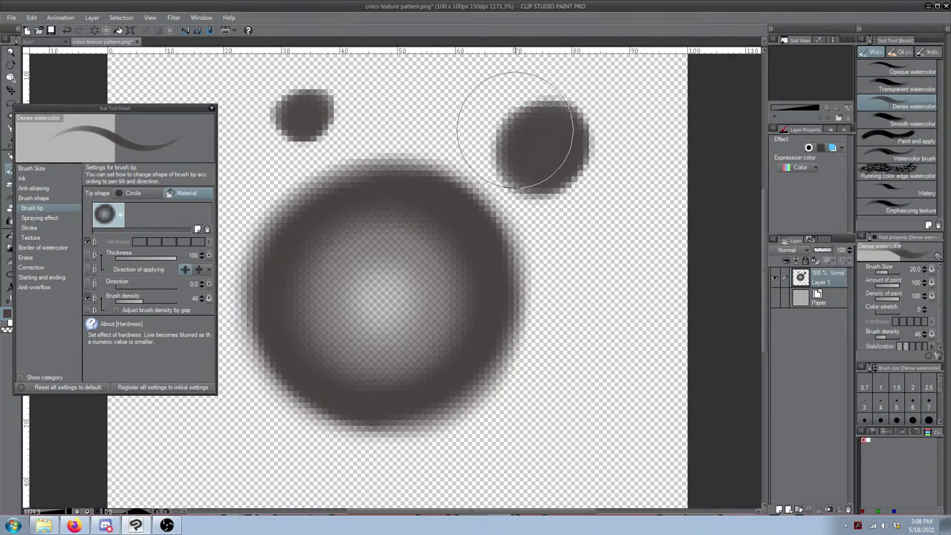
{"action": "key", "text": "ctrl+z"}
Step: Set the Dense watercolor brush size to 17
{"action": "key", "text": "bracketright"}
{"action": "key", "text": "bracketright"}
{"action": "key", "text": "bracketright"}
{"action": "key", "text": "bracketright"}
{"action": "key", "text": "bracketright"}
{"action": "key", "text": "bracketleft"}
{"action": "key", "text": "bracketleft"}
{"action": "key", "text": "bracketleft"}
{"action": "key", "text": "bracketleft"}
{"action": "key", "text": "bracketleft"}
{"action": "key", "text": "bracketleft"}
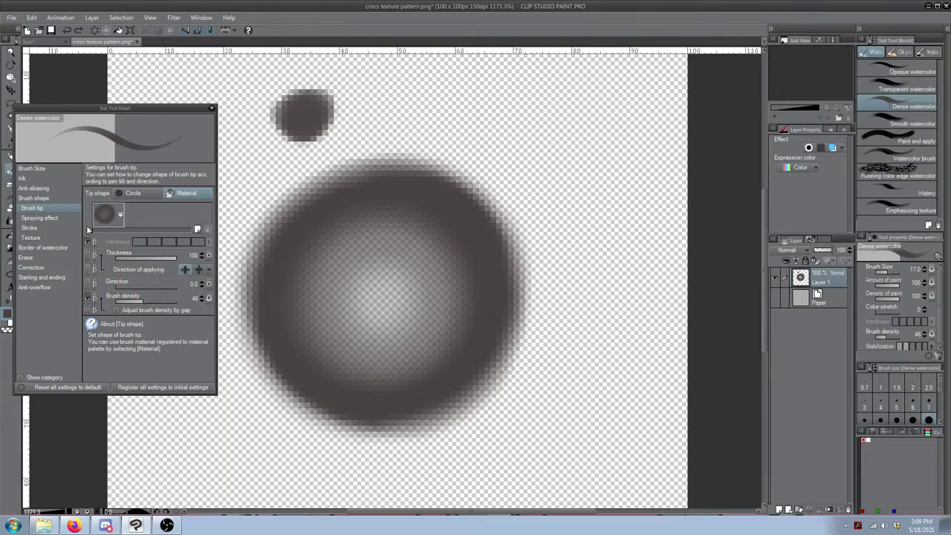
Step: Try a stroke with the Spraying effect enabled, undo the stroke and disable the effect again
{"action": "left_click", "coordinate": [60, 216]}
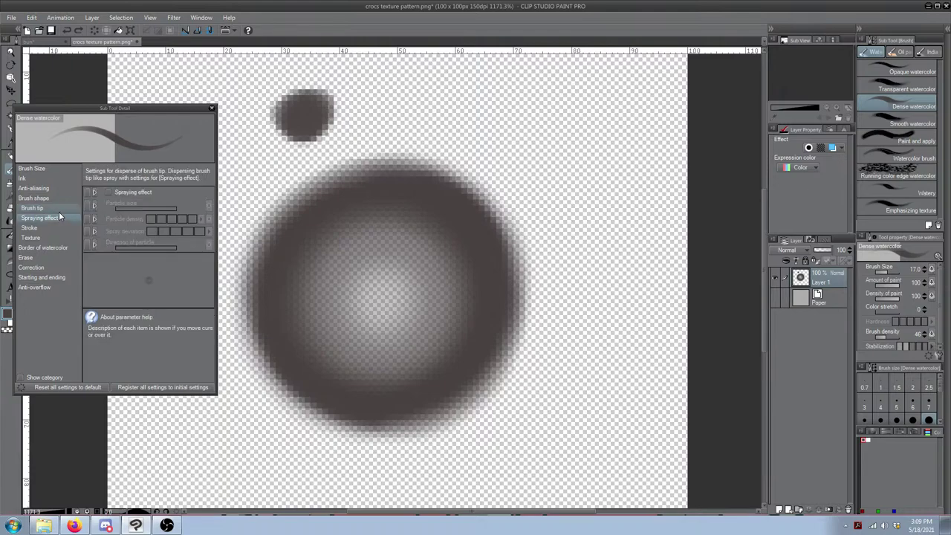
{"action": "left_click", "coordinate": [108, 193]}
{"action": "left_click_drag", "start_coordinate": [393, 114], "coordinate": [507, 135]}
{"action": "key", "text": "ctrl+z"}
{"action": "left_click", "coordinate": [108, 192]}
Step: Set the brush tip direction to 55.2, and switch the tip shape to Circle and back to Material
{"action": "left_click", "coordinate": [33, 208]}
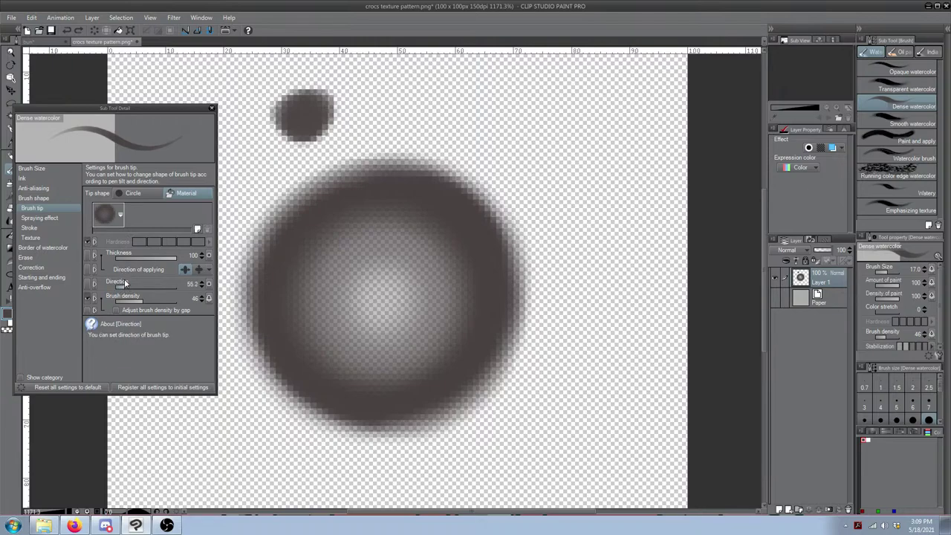
{"action": "left_click", "coordinate": [144, 194]}
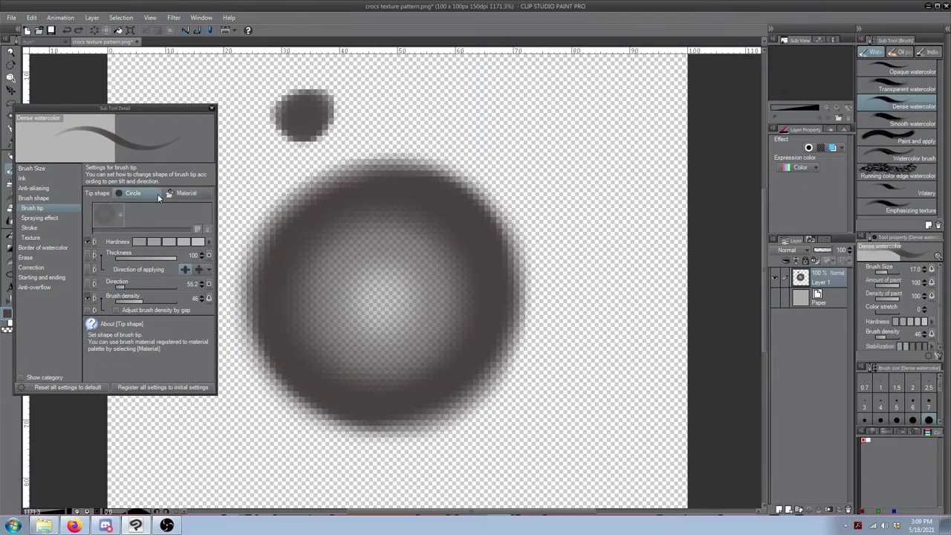
{"action": "left_click", "coordinate": [194, 194]}
Step: Try several croc-tip dabs above and to the upper right of the large dot, undoing each of them
{"action": "left_click", "coordinate": [396, 102]}
{"action": "left_click_drag", "start_coordinate": [396, 99], "coordinate": [396, 105]}
{"action": "key", "text": "ctrl+z"}
{"action": "left_click_drag", "start_coordinate": [537, 125], "coordinate": [535, 121]}
{"action": "left_click", "coordinate": [535, 122]}
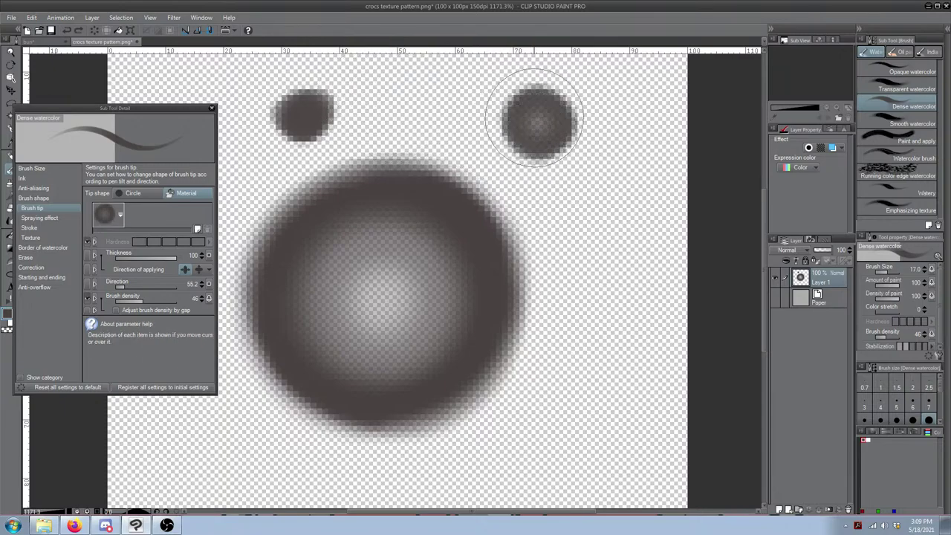
{"action": "key", "text": "ctrl+z"}
{"action": "key", "text": "ctrl+z"}
{"action": "left_click", "coordinate": [555, 176]}
{"action": "key", "text": "ctrl+z"}
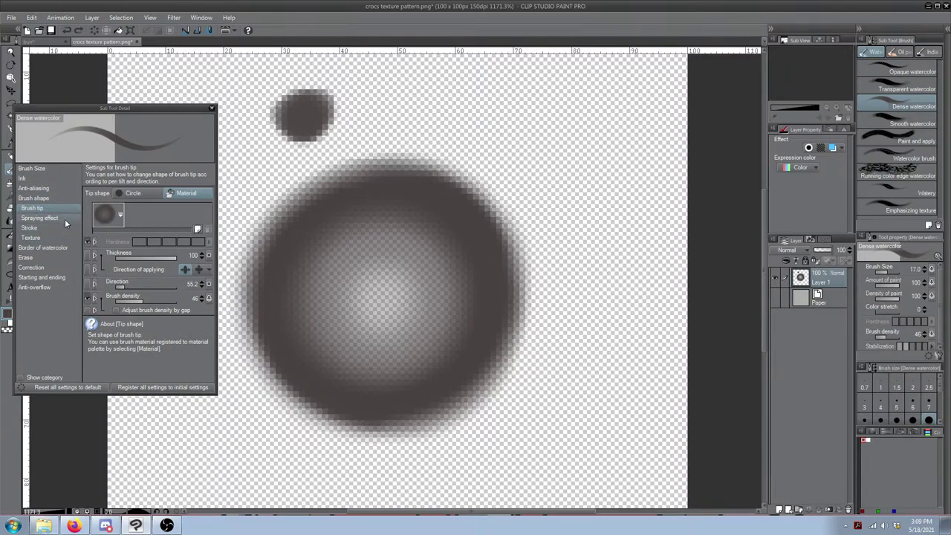
Step: Set the brush tip's brush density to 100 and try dabs above and to the right of the large dot, undoing each
{"action": "left_click_drag", "start_coordinate": [141, 301], "coordinate": [187, 301]}
{"action": "left_click", "coordinate": [519, 113]}
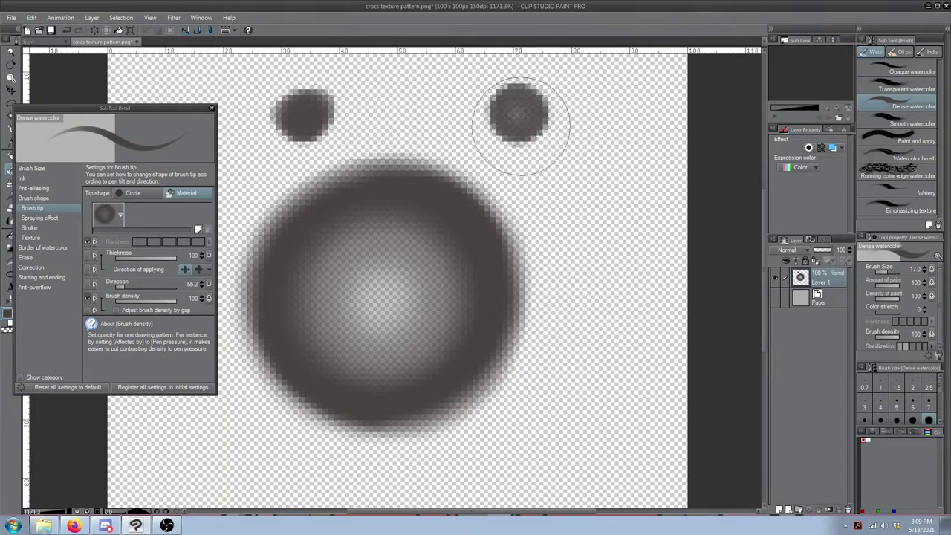
{"action": "key", "text": "ctrl+z"}
{"action": "mouse_move", "coordinate": [552, 145]}
{"action": "left_mouse_down"}
{"action": "mouse_move", "coordinate": [537, 168]}
{"action": "mouse_move", "coordinate": [581, 194]}
{"action": "mouse_move", "coordinate": [560, 142]}
{"action": "left_mouse_up"}
{"action": "key", "text": "ctrl+z"}
{"action": "left_click_drag", "start_coordinate": [585, 217], "coordinate": [576, 216]}
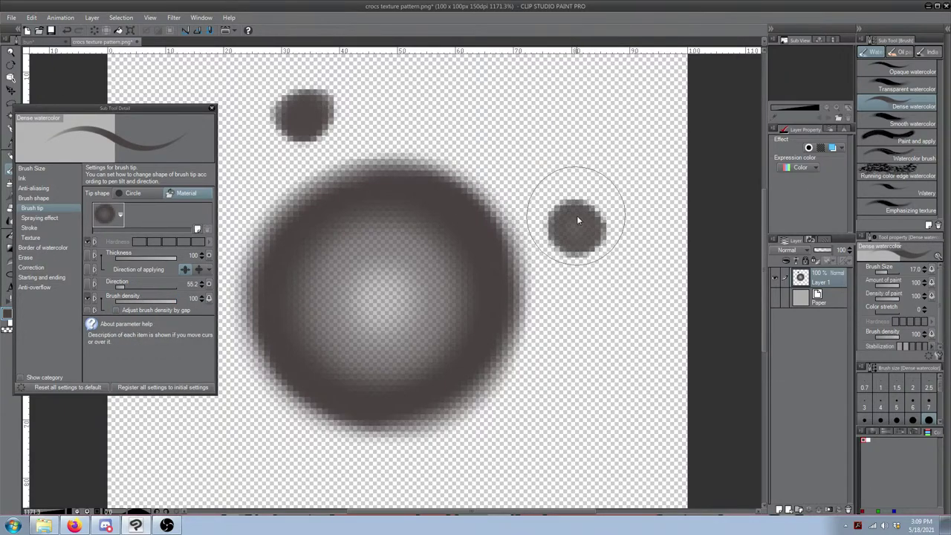
{"action": "key", "text": "ctrl+z"}
{"action": "left_click", "coordinate": [587, 193]}
{"action": "key", "text": "ctrl+z"}
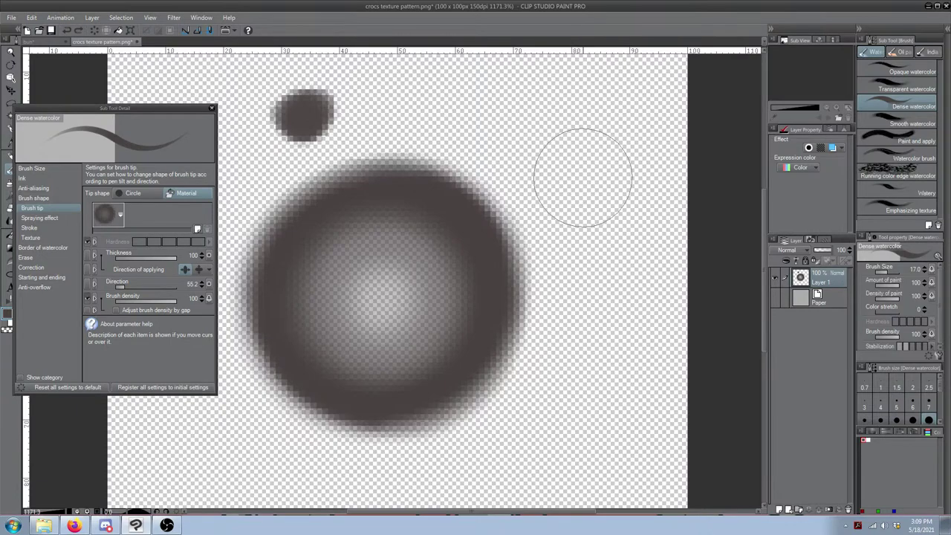
Step: Stamp three ring-shaded test dabs around the upper right and right side of the large dot
{"action": "left_click", "coordinate": [586, 180]}
{"action": "left_click", "coordinate": [631, 315]}
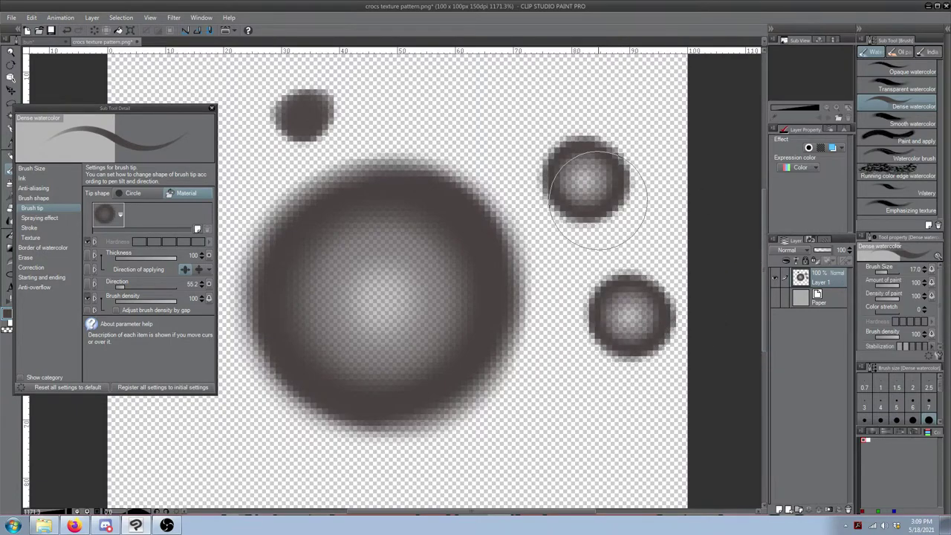
{"action": "left_click", "coordinate": [485, 98]}
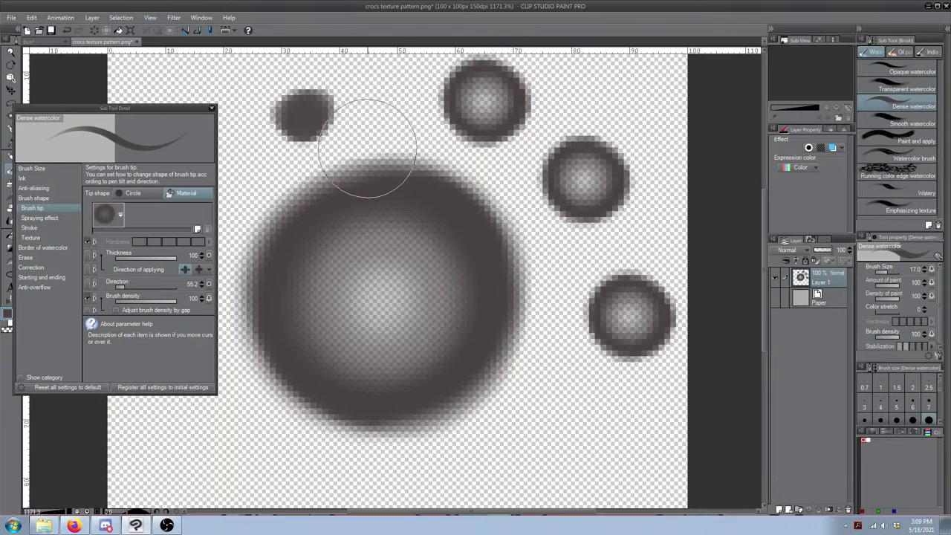
{"action": "key", "text": "ctrl+x"}
{"action": "left_click", "coordinate": [516, 197]}
Step: In the bun drawing, reduce the brush size to 6, enlarge it again and try croc-tip dabs on the front clog's toe edge
{"action": "left_click", "coordinate": [30, 41]}
{"action": "scroll", "coordinate": [555, 334], "scroll_direction": "down", "scroll_amount": 1}
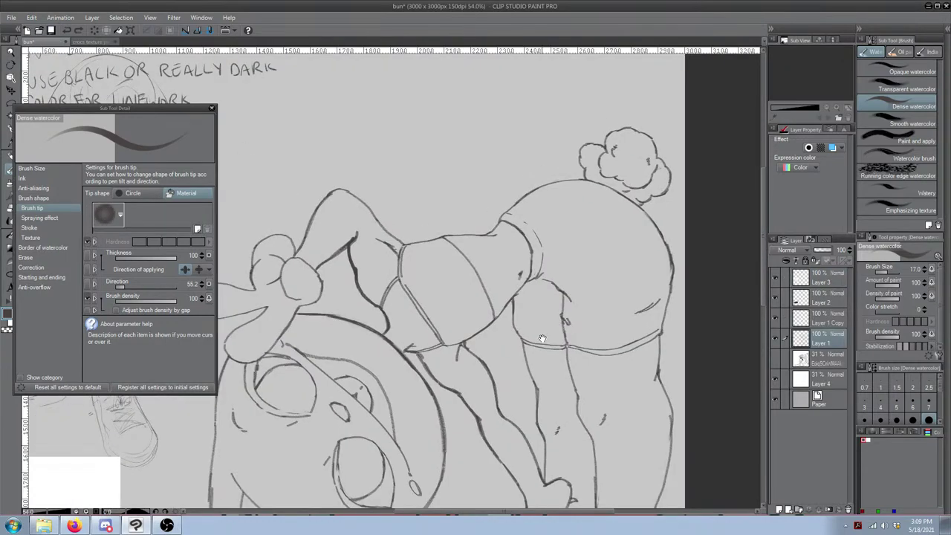
{"action": "left_click_drag", "start_coordinate": [543, 339], "coordinate": [478, 66]}
{"action": "scroll", "coordinate": [502, 368], "scroll_direction": "up", "scroll_amount": 6}
{"action": "scroll", "coordinate": [489, 374], "scroll_direction": "up", "scroll_amount": 2}
{"action": "left_click_drag", "start_coordinate": [489, 373], "coordinate": [598, 192]}
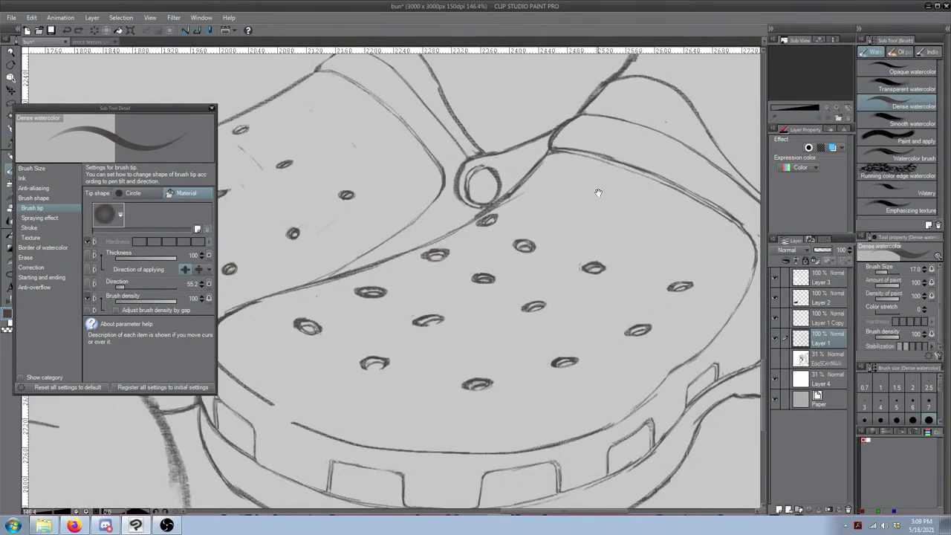
{"action": "left_click_drag", "start_coordinate": [226, 349], "coordinate": [427, 340]}
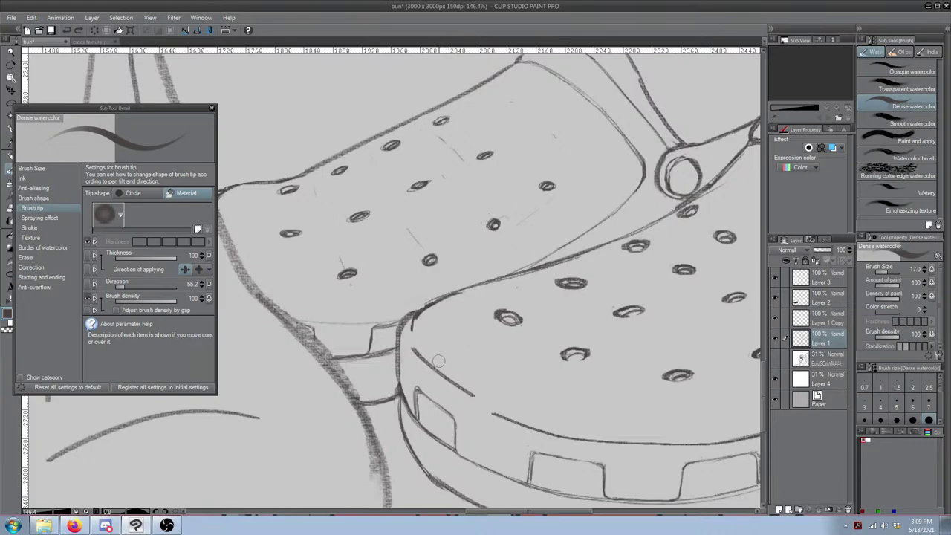
{"action": "key", "text": "bracketleft"}
{"action": "key", "text": "bracketleft"}
{"action": "key", "text": "bracketleft"}
{"action": "key", "text": "bracketleft"}
{"action": "key", "text": "bracketleft"}
{"action": "key", "text": "bracketleft"}
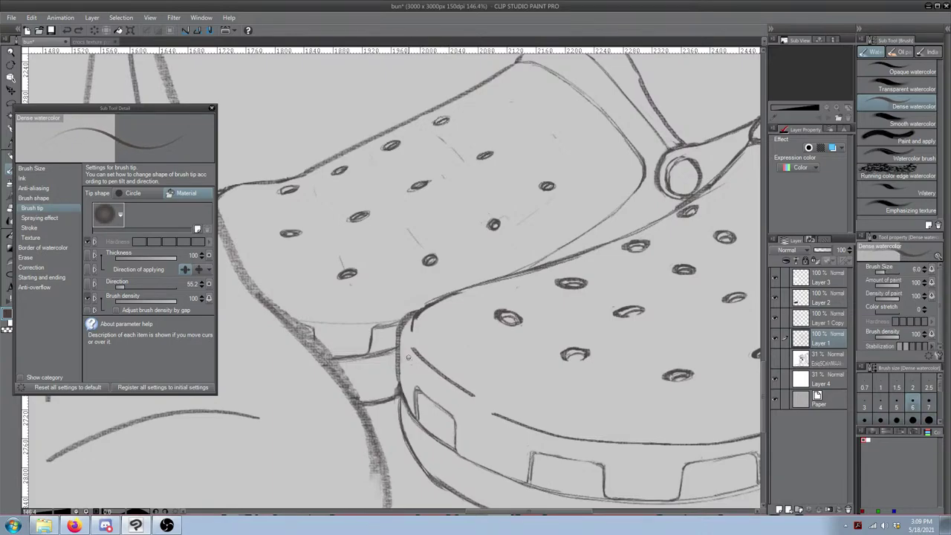
{"action": "key", "text": "bracketright"}
{"action": "key", "text": "bracketright"}
{"action": "key", "text": "bracketright"}
{"action": "key", "text": "bracketright"}
{"action": "key", "text": "bracketright"}
{"action": "key", "text": "bracketright"}
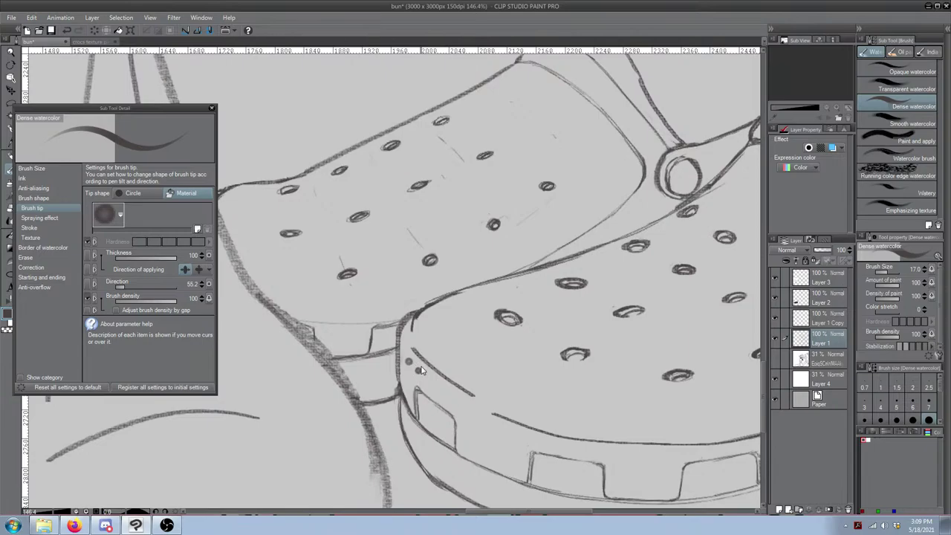
{"action": "scroll", "coordinate": [565, 294], "scroll_direction": "down", "scroll_amount": 5}
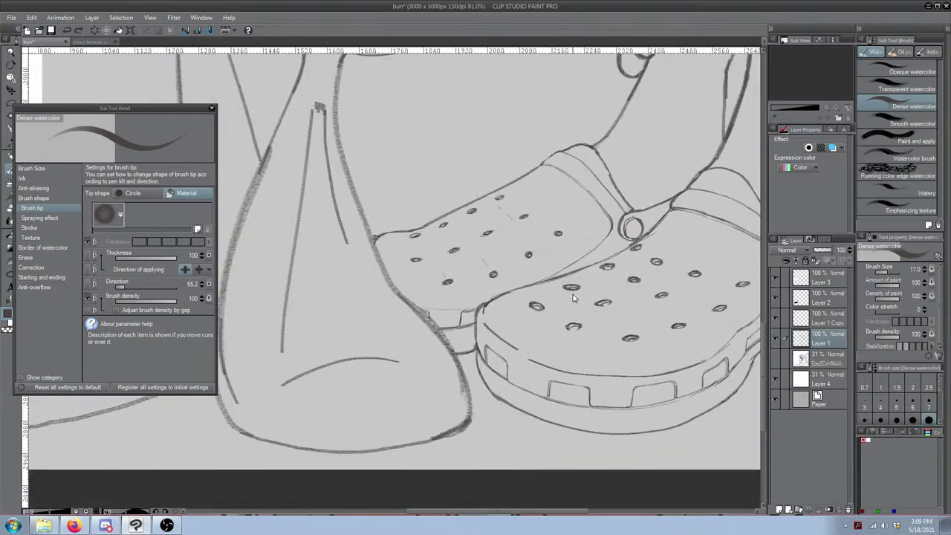
{"action": "scroll", "coordinate": [543, 288], "scroll_direction": "down", "scroll_amount": 2}
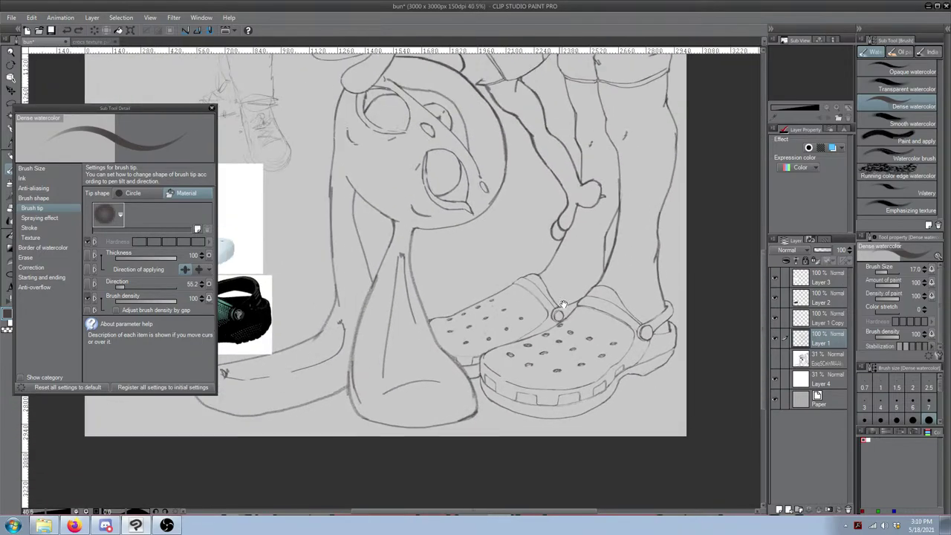
Step: Close the crocs texture pattern document without saving it, and close the brush's detailed settings
{"action": "left_click", "coordinate": [115, 43]}
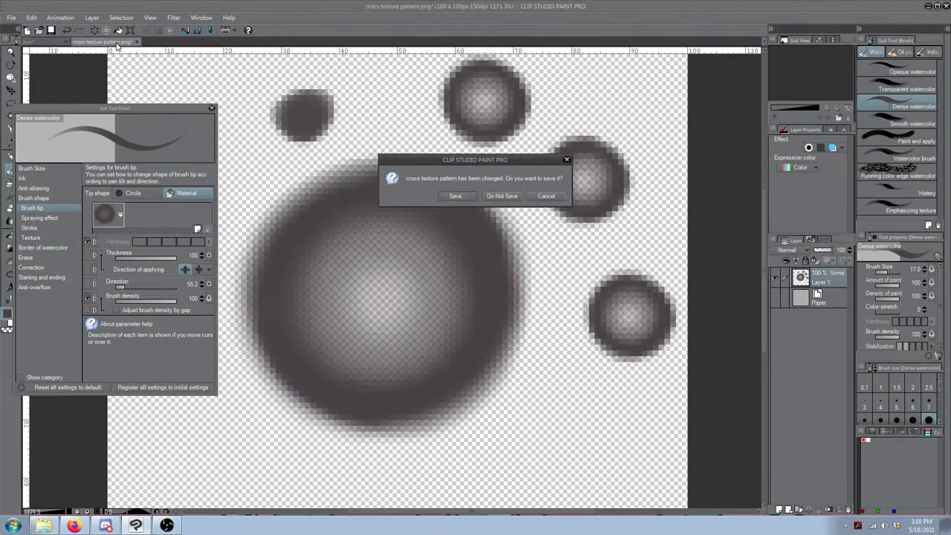
{"action": "left_click", "coordinate": [511, 197]}
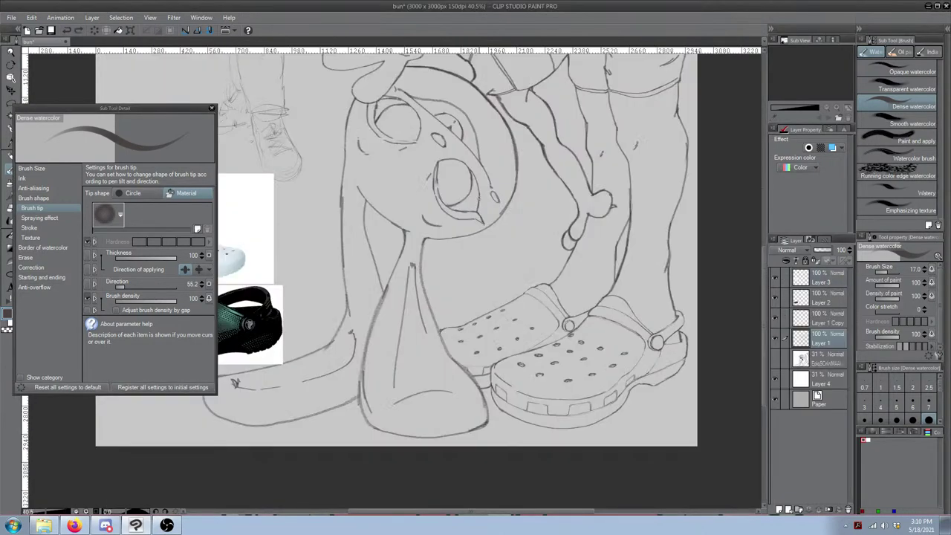
{"action": "left_click", "coordinate": [213, 109]}
{"action": "scroll", "coordinate": [420, 313], "scroll_direction": "down", "scroll_amount": 1}
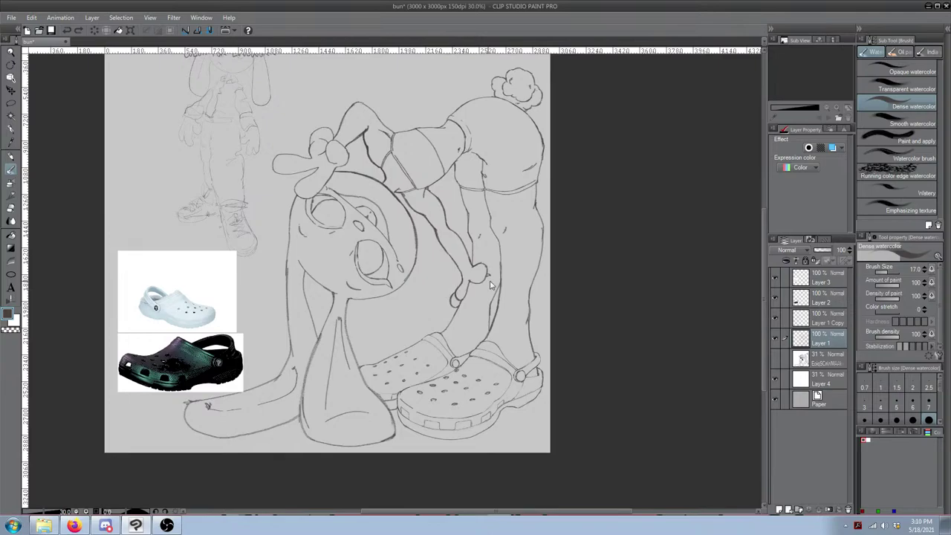
{"action": "scroll", "coordinate": [471, 324], "scroll_direction": "up", "scroll_amount": 2}
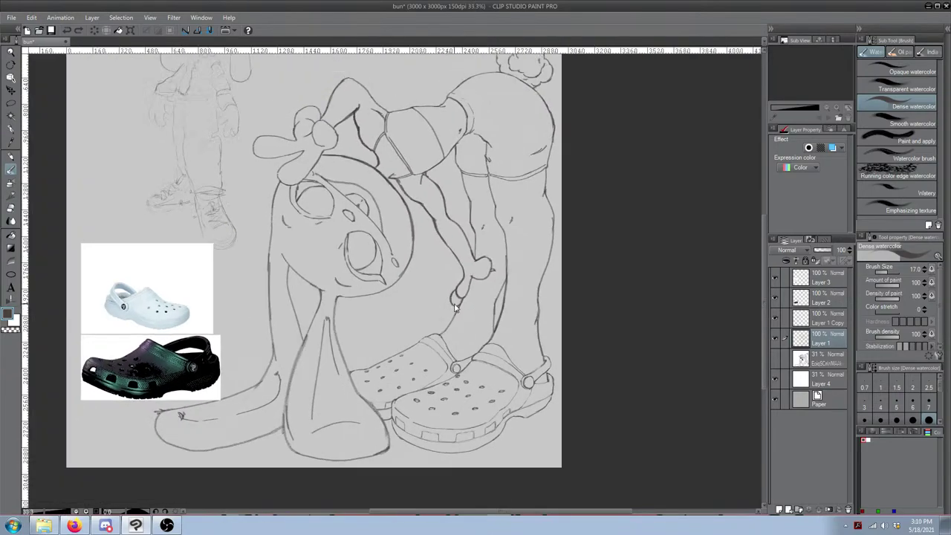
Step: Hide Layer 4, Layer 3, Layer 2 and Layer 1 Copy, and move Layer 1 to the top of the layer stack
{"action": "left_click", "coordinate": [823, 282]}
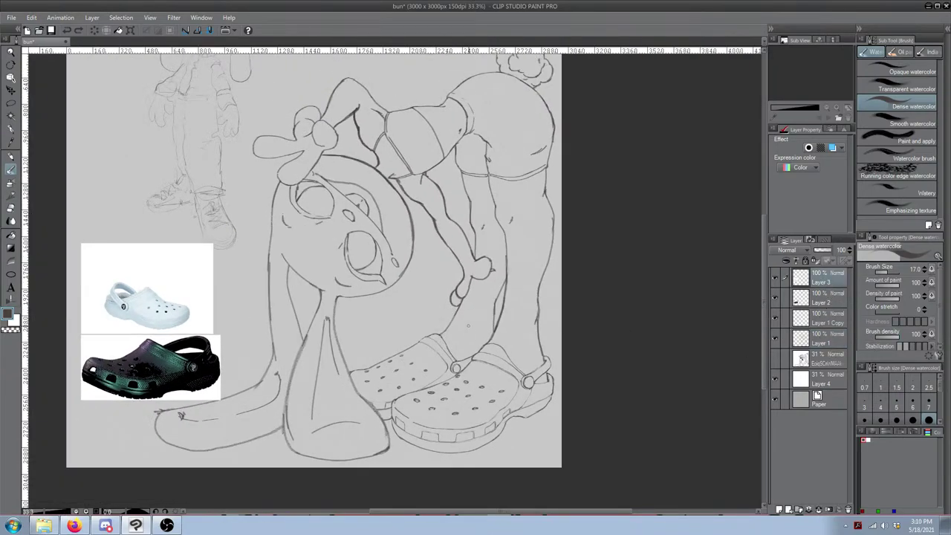
{"action": "left_click", "coordinate": [777, 379]}
{"action": "left_click", "coordinate": [777, 377]}
{"action": "left_click", "coordinate": [777, 378]}
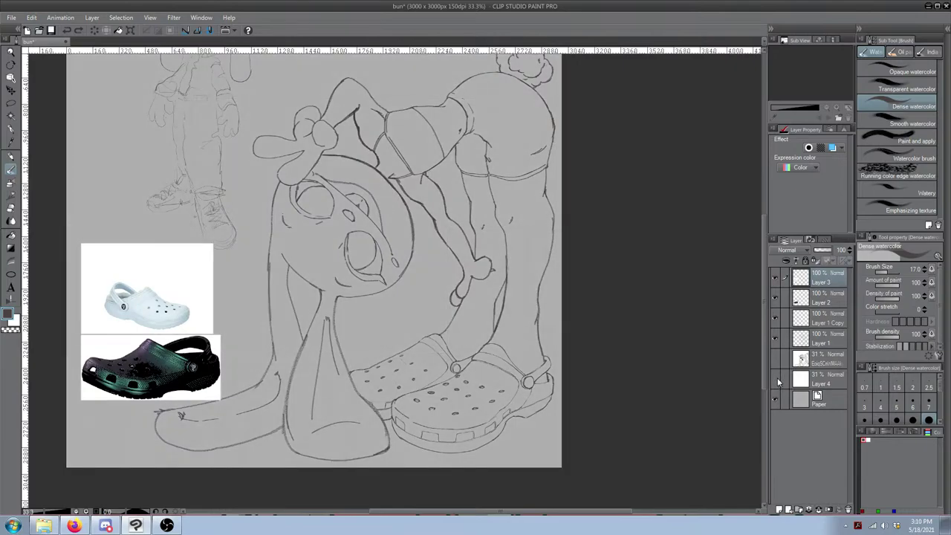
{"action": "left_click", "coordinate": [776, 300]}
{"action": "left_click", "coordinate": [777, 300]}
{"action": "left_click_drag", "start_coordinate": [777, 281], "coordinate": [779, 312]}
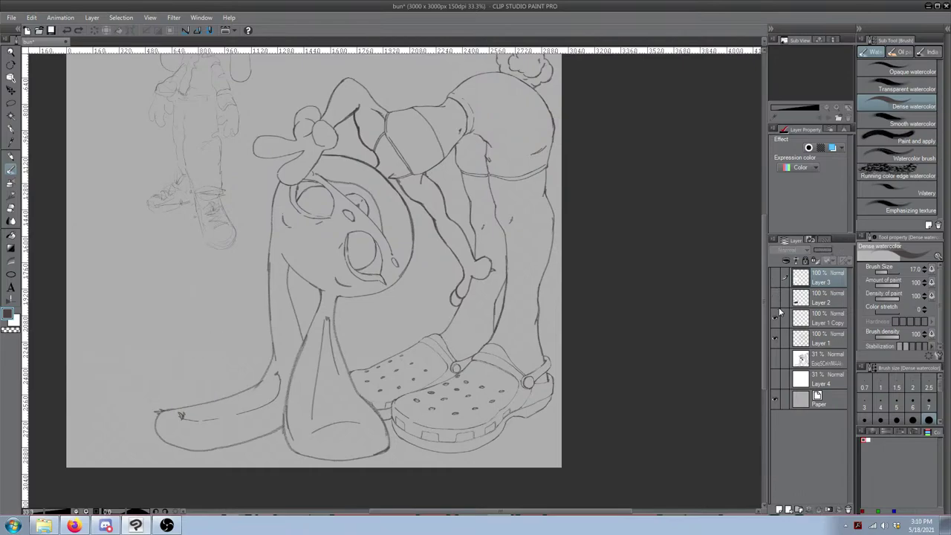
{"action": "left_click", "coordinate": [814, 339]}
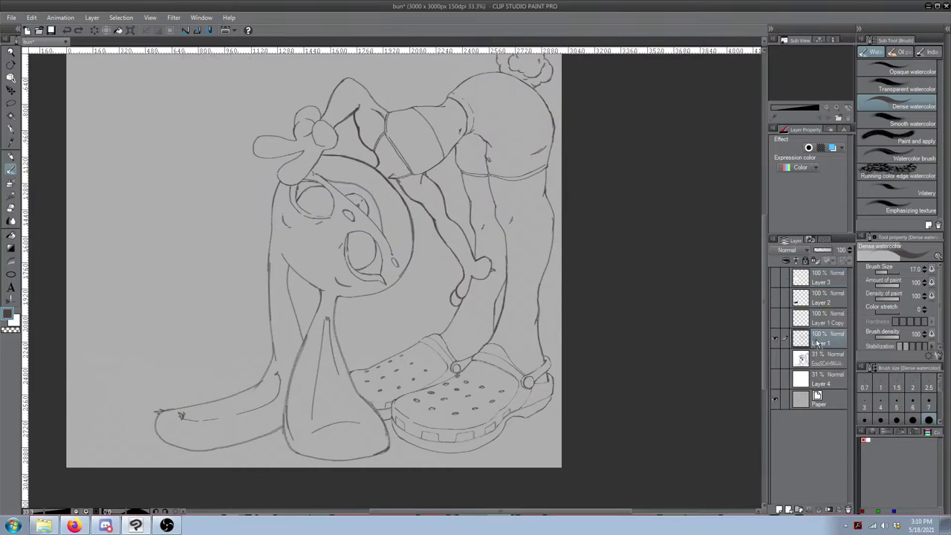
{"action": "mouse_move", "coordinate": [810, 286]}
{"action": "left_mouse_down"}
{"action": "mouse_move", "coordinate": [811, 278]}
{"action": "mouse_move", "coordinate": [800, 290]}
{"action": "left_mouse_up"}
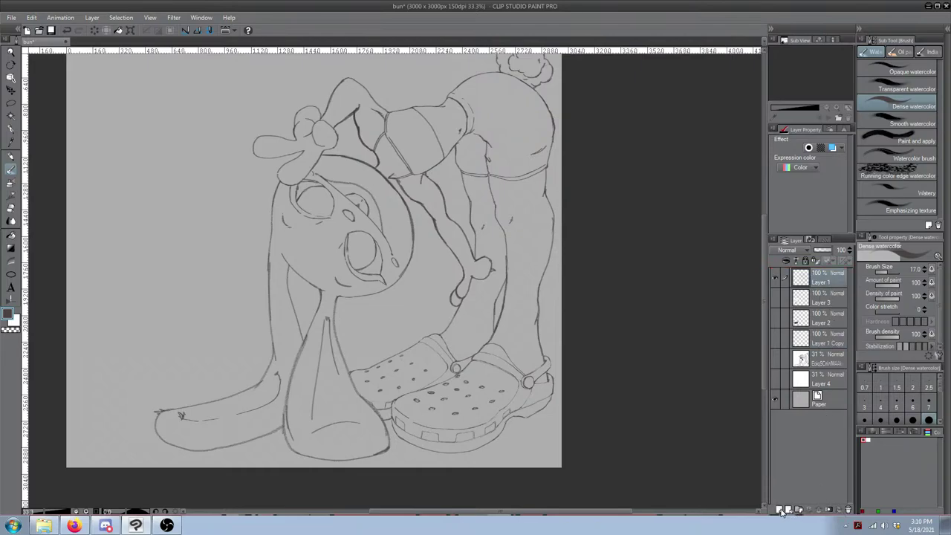
Step: Add a new layer above Layer 1 and lower Layer 1's opacity to 30%
{"action": "left_click", "coordinate": [780, 509]}
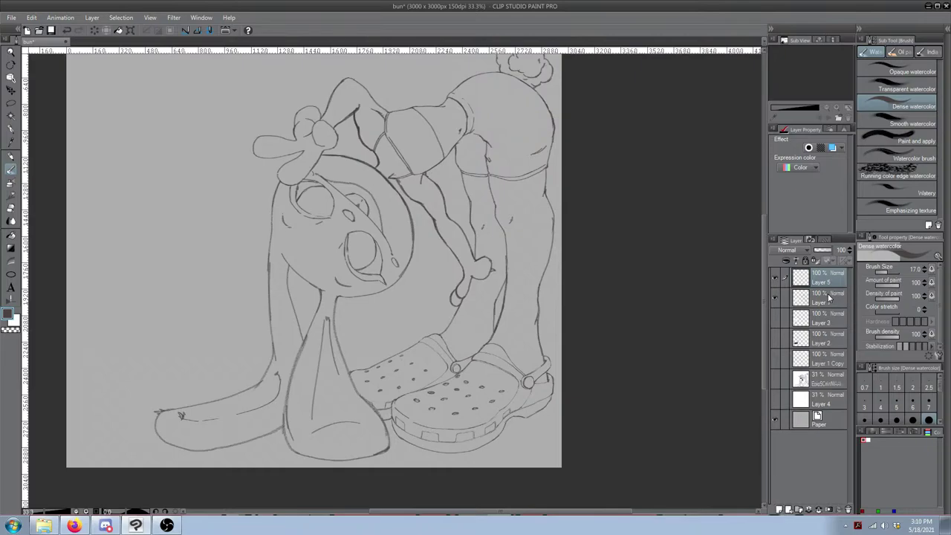
{"action": "left_click", "coordinate": [830, 297]}
{"action": "left_click_drag", "start_coordinate": [837, 249], "coordinate": [821, 251]}
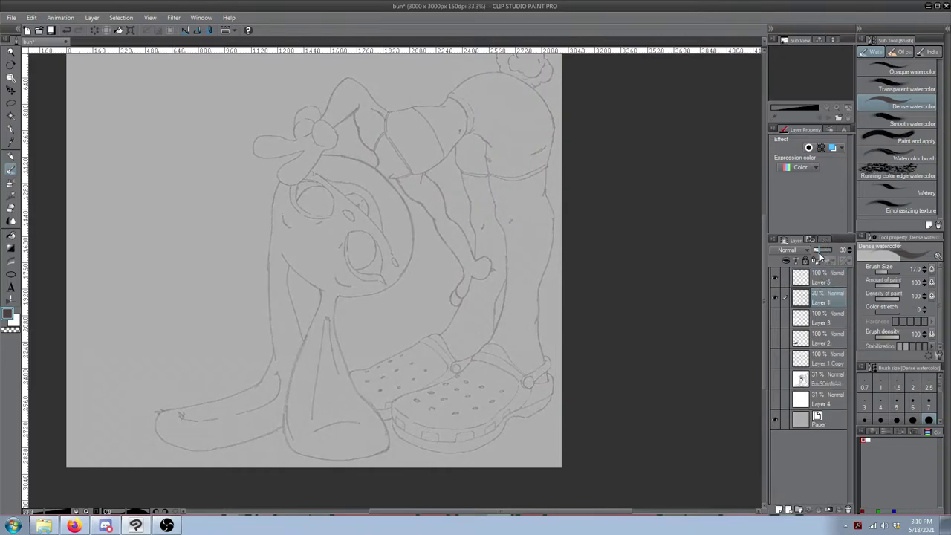
Step: Switch to the Mapping pen, raise its brush size to 60 and try strokes in the blank area beside the head, undoing them
{"action": "key", "text": "p"}
{"action": "scroll", "coordinate": [179, 175], "scroll_direction": "up", "scroll_amount": 3}
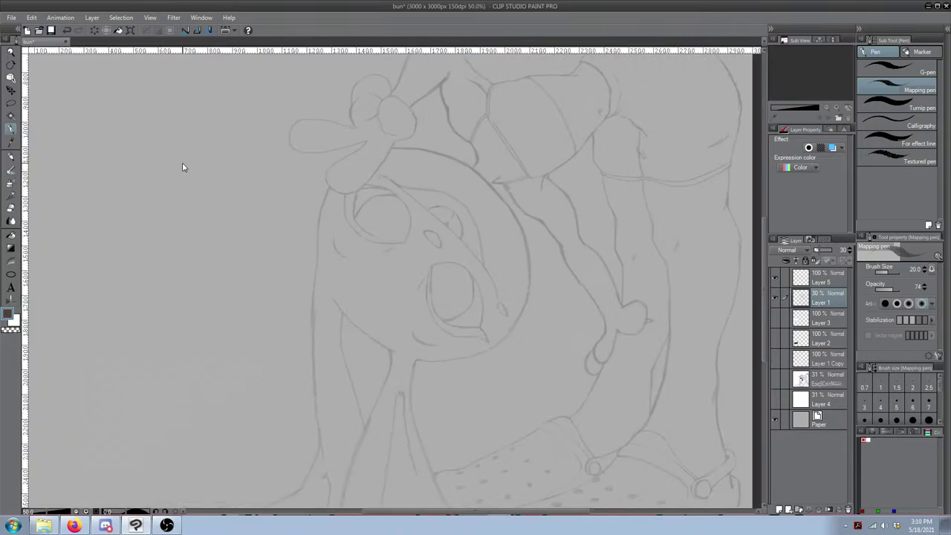
{"action": "mouse_move", "coordinate": [182, 162]}
{"action": "left_mouse_down"}
{"action": "mouse_move", "coordinate": [240, 244]}
{"action": "mouse_move", "coordinate": [305, 288]}
{"action": "left_mouse_up"}
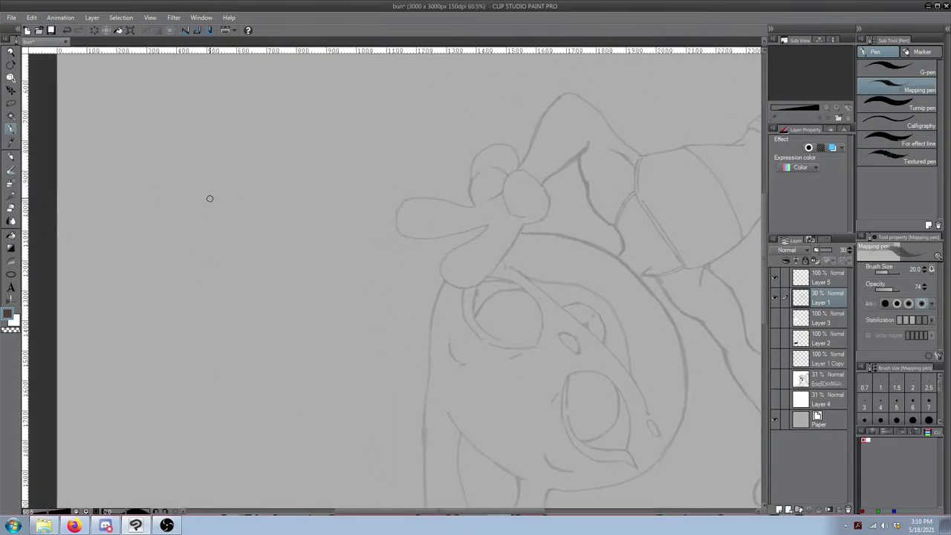
{"action": "left_click_drag", "start_coordinate": [196, 156], "coordinate": [187, 277]}
{"action": "key", "text": "ctrl+z"}
{"action": "key", "text": "bracketright"}
{"action": "mouse_move", "coordinate": [197, 152]}
{"action": "left_mouse_down"}
{"action": "mouse_move", "coordinate": [213, 242]}
{"action": "mouse_move", "coordinate": [251, 208]}
{"action": "left_mouse_up"}
{"action": "key", "text": "ctrl+z"}
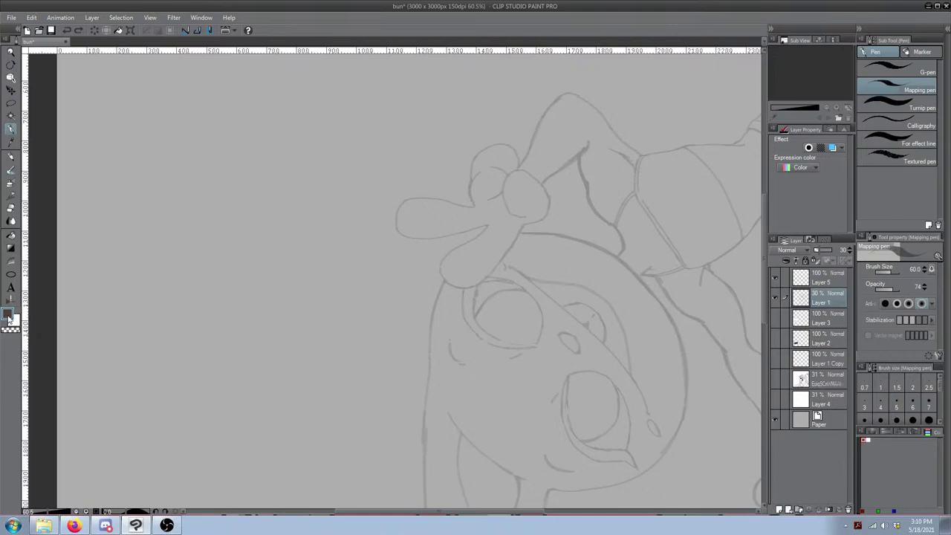
Step: Set the drawing color to pure black and try strokes in the blank area beside the head, removing each
{"action": "left_click", "coordinate": [9, 317]}
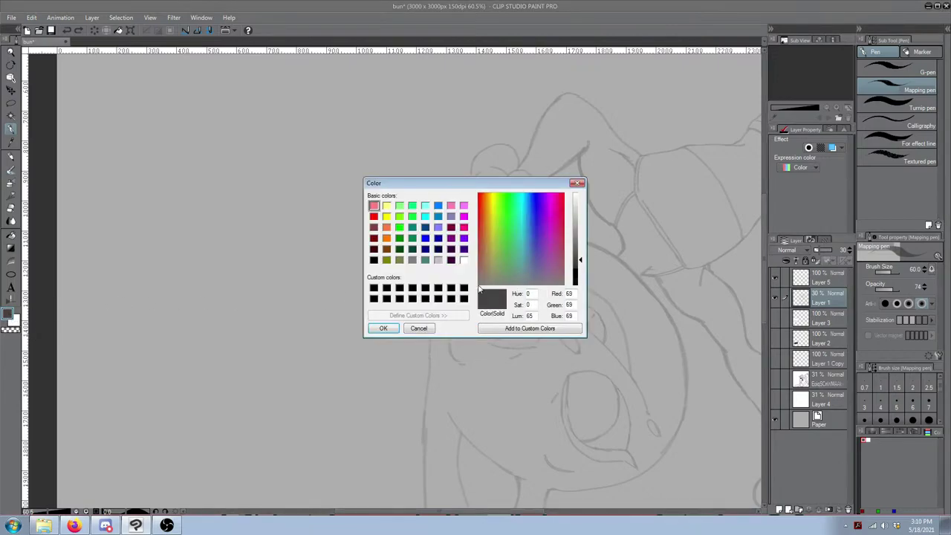
{"action": "left_click_drag", "start_coordinate": [581, 261], "coordinate": [580, 288]}
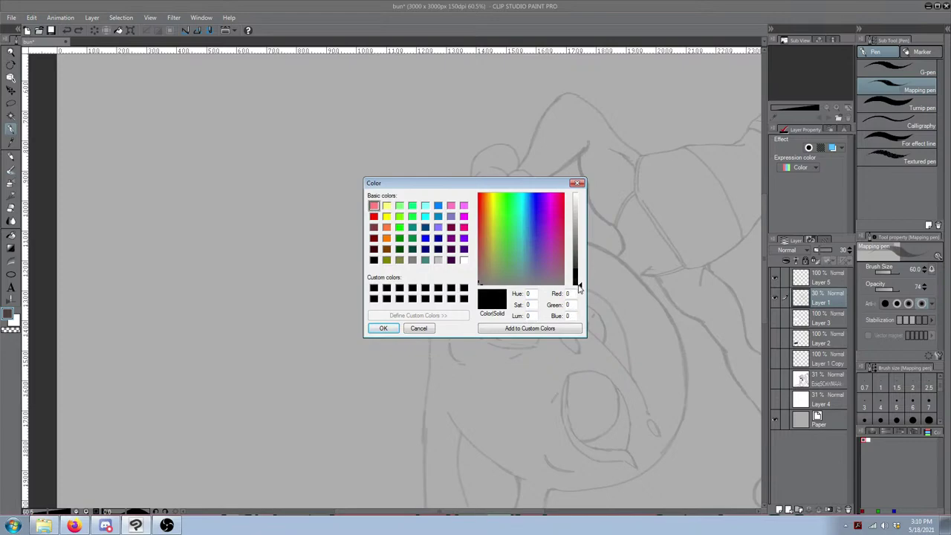
{"action": "left_click", "coordinate": [383, 328]}
{"action": "mouse_move", "coordinate": [297, 169]}
{"action": "left_mouse_down"}
{"action": "mouse_move", "coordinate": [314, 268]}
{"action": "mouse_move", "coordinate": [382, 270]}
{"action": "mouse_move", "coordinate": [368, 339]}
{"action": "left_mouse_up"}
{"action": "key", "text": "Delete"}
{"action": "left_click_drag", "start_coordinate": [230, 174], "coordinate": [260, 240]}
{"action": "left_click", "coordinate": [257, 290]}
{"action": "key", "text": "Delete"}
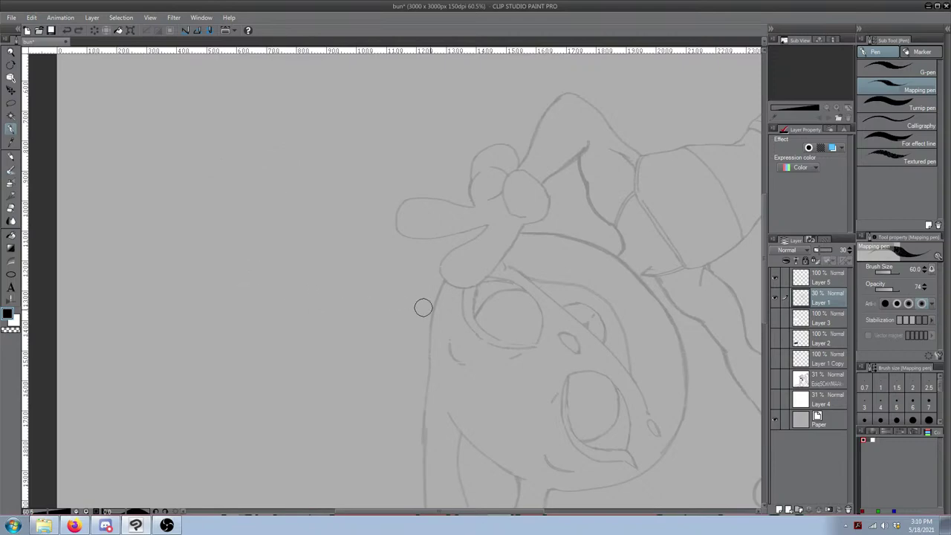
Step: Raise the Mapping pen's opacity to 100 and try curved strokes and a dot beside the head, removing them all
{"action": "left_click", "coordinate": [898, 289]}
{"action": "left_click_drag", "start_coordinate": [297, 166], "coordinate": [304, 280]}
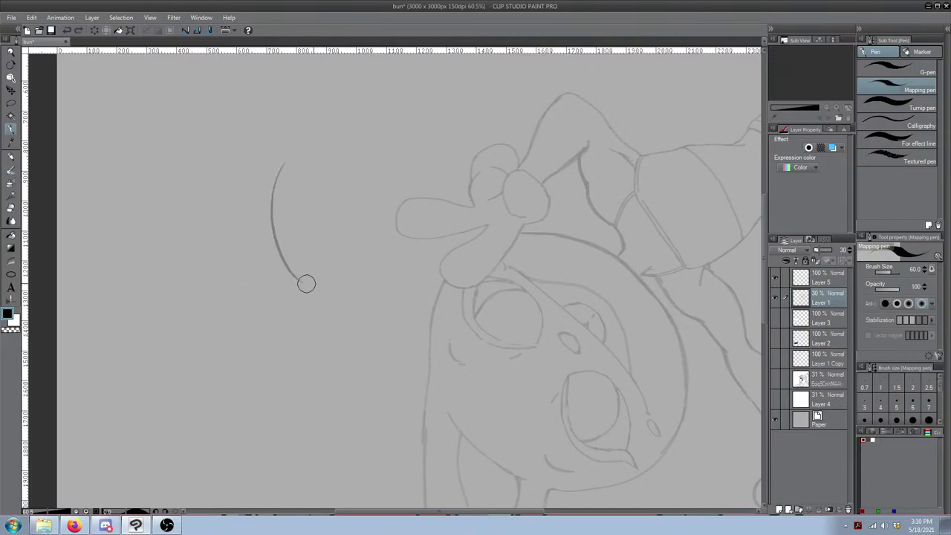
{"action": "key", "text": "Delete"}
{"action": "left_click_drag", "start_coordinate": [303, 162], "coordinate": [321, 308]}
{"action": "left_click_drag", "start_coordinate": [181, 227], "coordinate": [210, 282]}
{"action": "left_click", "coordinate": [228, 317]}
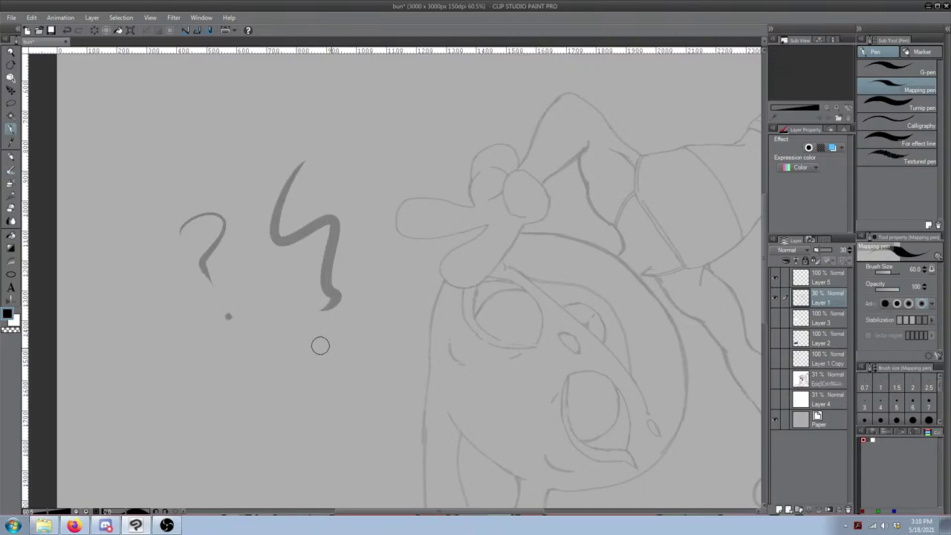
{"action": "key", "text": "ctrl+z"}
{"action": "key", "text": "ctrl+z"}
{"action": "key", "text": "ctrl+z"}
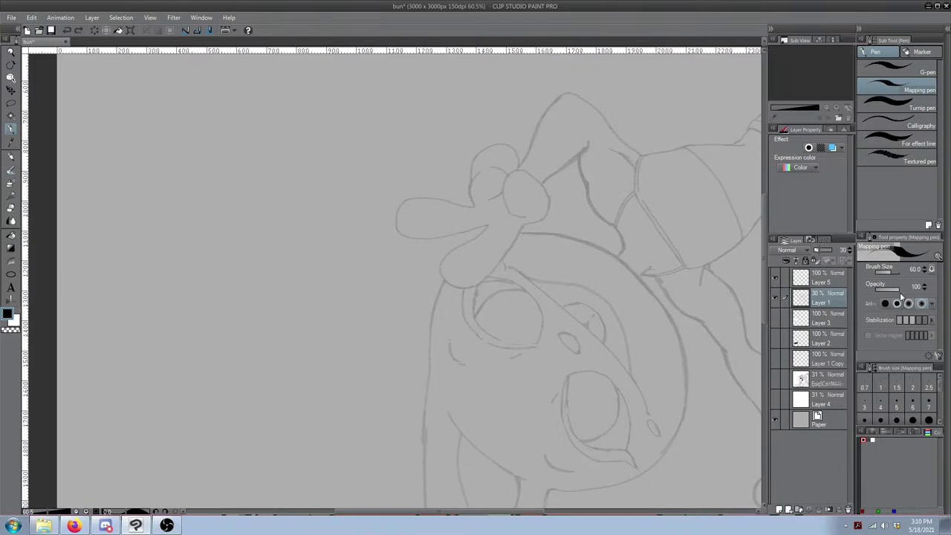
Step: Try a curved stroke with the pen's anti-aliasing off, remove it and restore the strongest anti-aliasing
{"action": "left_click_drag", "start_coordinate": [359, 195], "coordinate": [383, 329]}
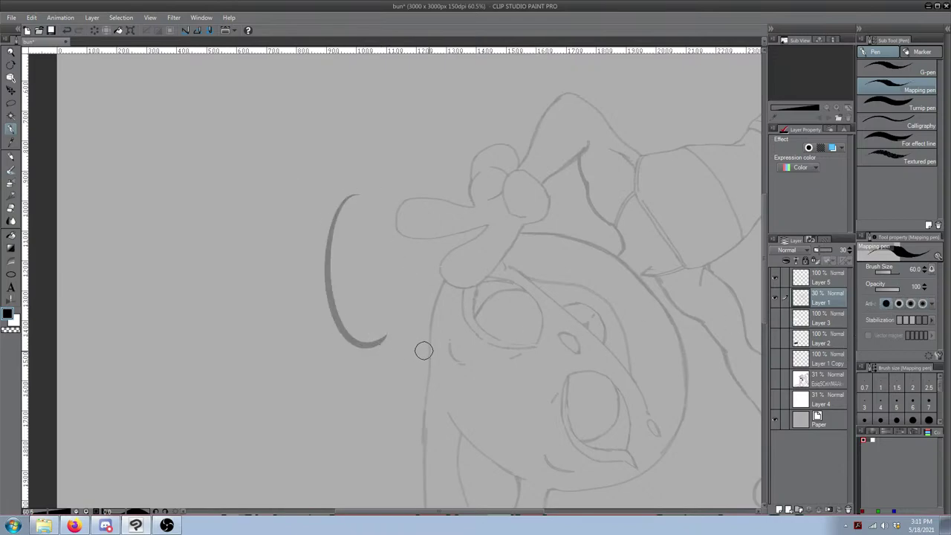
{"action": "key", "text": "Delete"}
{"action": "left_click", "coordinate": [923, 305]}
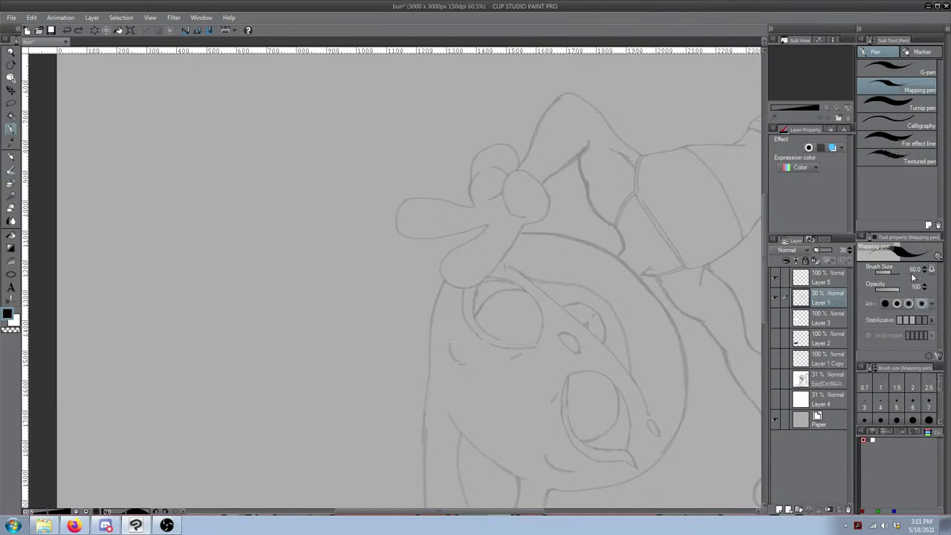
Step: Select Layer 5, set the Mapping pen's opacity to 70 and try strokes beside the head, removing each
{"action": "left_click", "coordinate": [817, 277]}
{"action": "mouse_move", "coordinate": [223, 213]}
{"action": "left_mouse_down"}
{"action": "mouse_move", "coordinate": [204, 225]}
{"action": "mouse_move", "coordinate": [276, 315]}
{"action": "left_mouse_up"}
{"action": "key", "text": "Delete"}
{"action": "left_click_drag", "start_coordinate": [264, 166], "coordinate": [255, 394]}
{"action": "key", "text": "Delete"}
{"action": "left_click_drag", "start_coordinate": [268, 231], "coordinate": [266, 385]}
{"action": "key", "text": "Delete"}
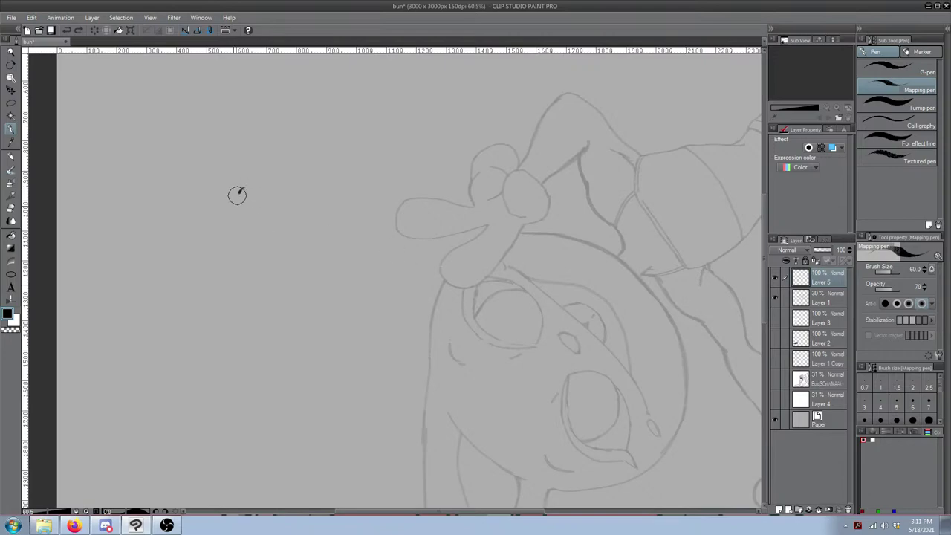
Step: Try several long strokes in the blank area beside the head with the pen at 70 opacity, removing each
{"action": "left_click_drag", "start_coordinate": [238, 192], "coordinate": [272, 278]}
{"action": "key", "text": "Delete"}
{"action": "mouse_move", "coordinate": [286, 184]}
{"action": "left_mouse_down"}
{"action": "mouse_move", "coordinate": [265, 272]}
{"action": "mouse_move", "coordinate": [308, 278]}
{"action": "left_mouse_up"}
{"action": "key", "text": "Delete"}
{"action": "mouse_move", "coordinate": [263, 195]}
{"action": "left_mouse_down"}
{"action": "mouse_move", "coordinate": [259, 299]}
{"action": "mouse_move", "coordinate": [311, 304]}
{"action": "left_mouse_up"}
{"action": "key", "text": "Delete"}
{"action": "left_click_drag", "start_coordinate": [331, 172], "coordinate": [308, 318]}
{"action": "left_click_drag", "start_coordinate": [275, 210], "coordinate": [277, 306]}
{"action": "key", "text": "Delete"}
Step: Set the Mapping pen's brush size to 40 and try inking the inner line of the bent arm, undoing each stroke
{"action": "left_click_drag", "start_coordinate": [498, 435], "coordinate": [270, 171]}
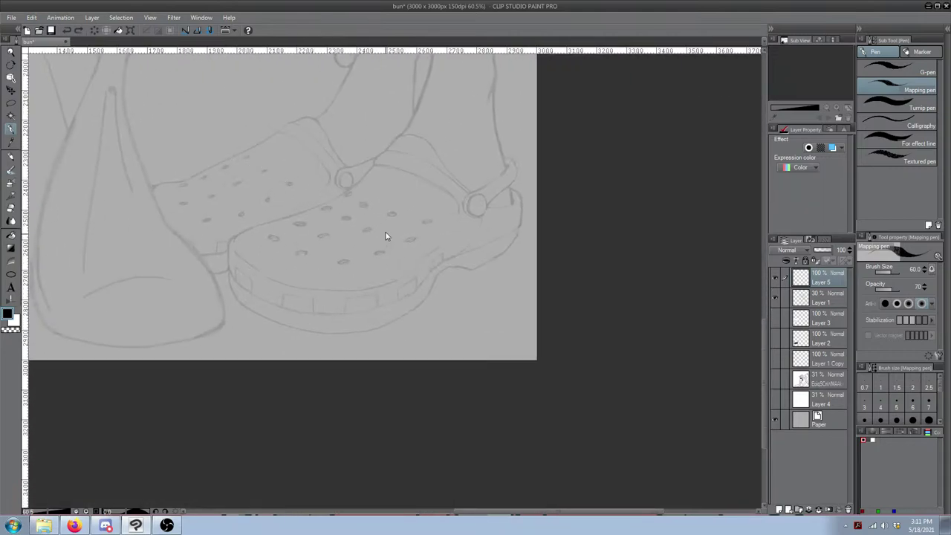
{"action": "scroll", "coordinate": [395, 218], "scroll_direction": "up", "scroll_amount": 4}
{"action": "left_click_drag", "start_coordinate": [247, 266], "coordinate": [416, 436]}
{"action": "mouse_move", "coordinate": [387, 196]}
{"action": "left_mouse_down"}
{"action": "mouse_move", "coordinate": [384, 290]}
{"action": "mouse_move", "coordinate": [416, 446]}
{"action": "left_mouse_up"}
{"action": "left_click_drag", "start_coordinate": [396, 195], "coordinate": [439, 399]}
{"action": "mouse_move", "coordinate": [361, 174]}
{"action": "left_mouse_down"}
{"action": "mouse_move", "coordinate": [437, 284]}
{"action": "mouse_move", "coordinate": [457, 342]}
{"action": "left_mouse_up"}
{"action": "mouse_move", "coordinate": [393, 201]}
{"action": "left_mouse_down"}
{"action": "mouse_move", "coordinate": [438, 280]}
{"action": "mouse_move", "coordinate": [445, 327]}
{"action": "left_mouse_up"}
{"action": "left_click_drag", "start_coordinate": [330, 230], "coordinate": [313, 315]}
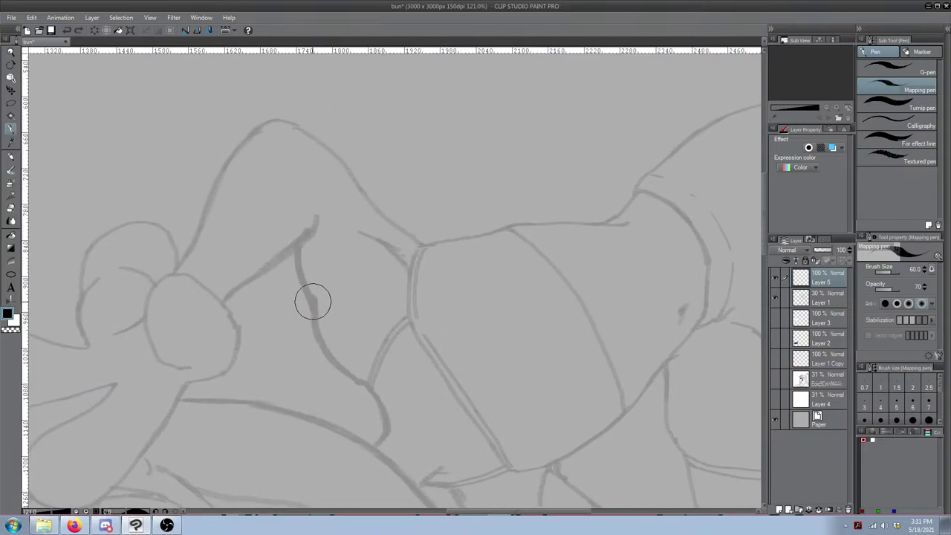
{"action": "key", "text": "bracketleft"}
{"action": "key", "text": "bracketleft"}
{"action": "key", "text": "bracketleft"}
{"action": "key", "text": "bracketleft"}
{"action": "left_click_drag", "start_coordinate": [250, 283], "coordinate": [314, 223]}
{"action": "key", "text": "ctrl+z"}
{"action": "left_click_drag", "start_coordinate": [230, 296], "coordinate": [314, 221]}
{"action": "key", "text": "ctrl+z"}
{"action": "left_click_drag", "start_coordinate": [224, 299], "coordinate": [308, 231]}
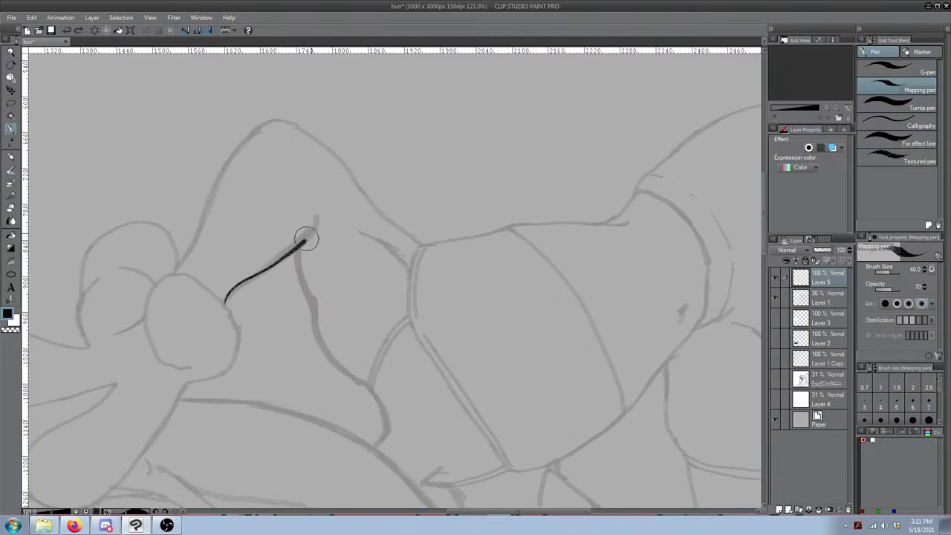
{"action": "key", "text": "ctrl+z"}
{"action": "key", "text": "bracketright"}
{"action": "left_click_drag", "start_coordinate": [227, 295], "coordinate": [312, 219]}
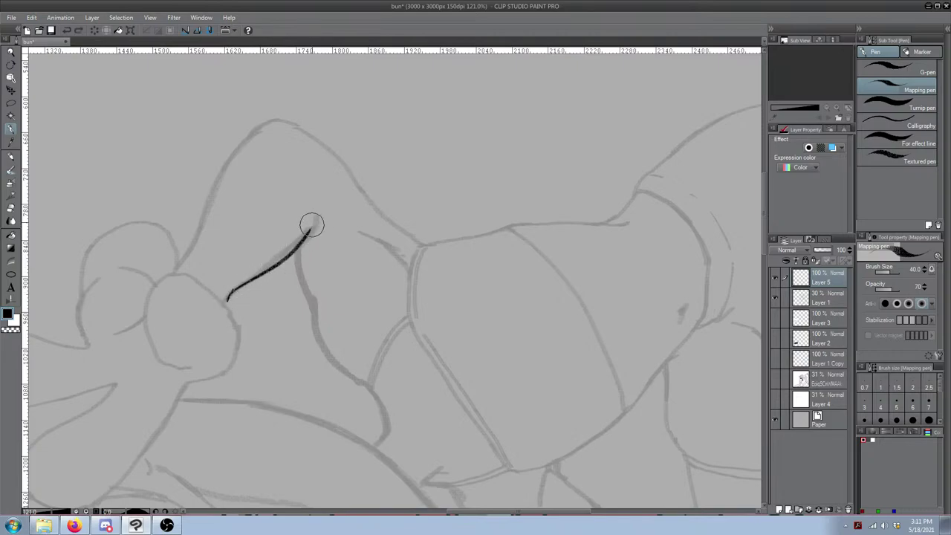
{"action": "key", "text": "ctrl+z"}
{"action": "left_click_drag", "start_coordinate": [231, 295], "coordinate": [314, 221]}
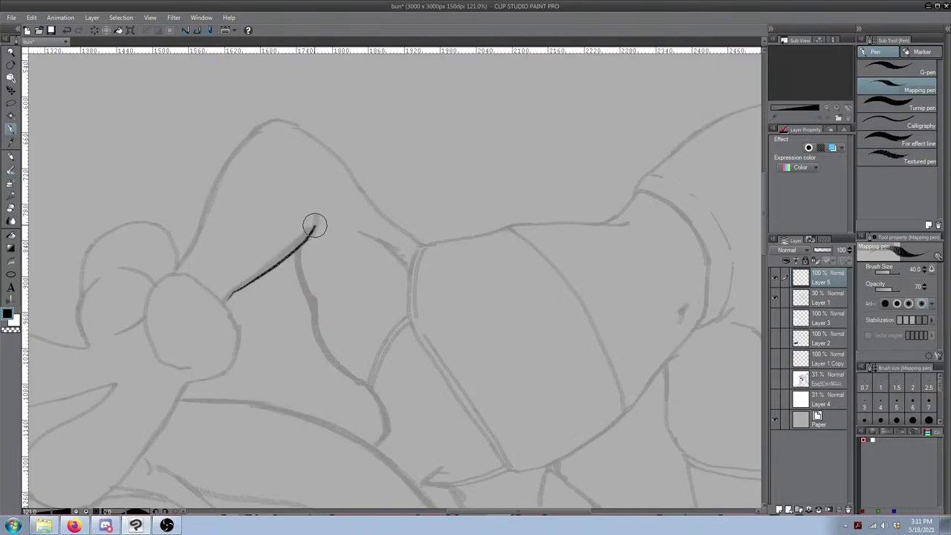
{"action": "key", "text": "ctrl+z"}
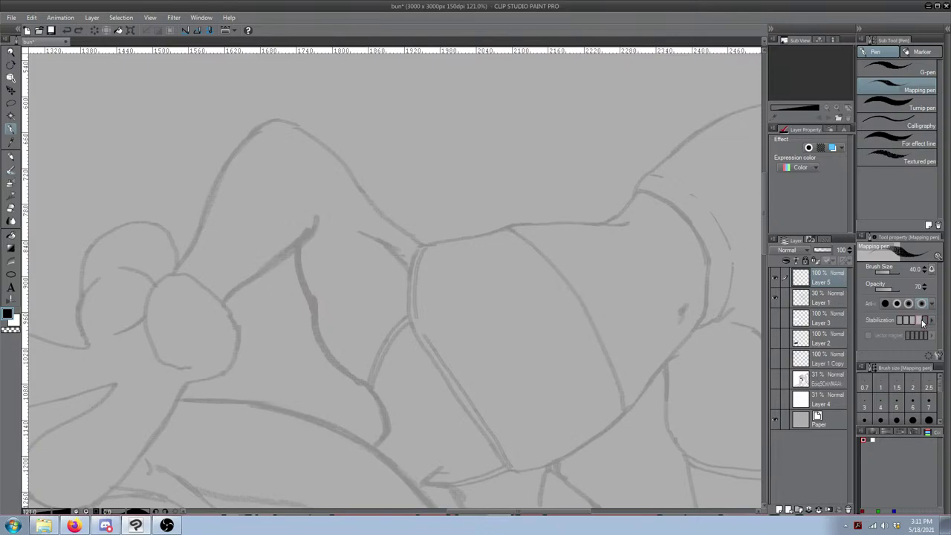
Step: Try sweeping strokes across the bent arm and torso with a high pen stabilization, undoing them all
{"action": "mouse_move", "coordinate": [516, 144]}
{"action": "left_mouse_down"}
{"action": "mouse_move", "coordinate": [498, 174]}
{"action": "mouse_move", "coordinate": [324, 334]}
{"action": "left_mouse_up"}
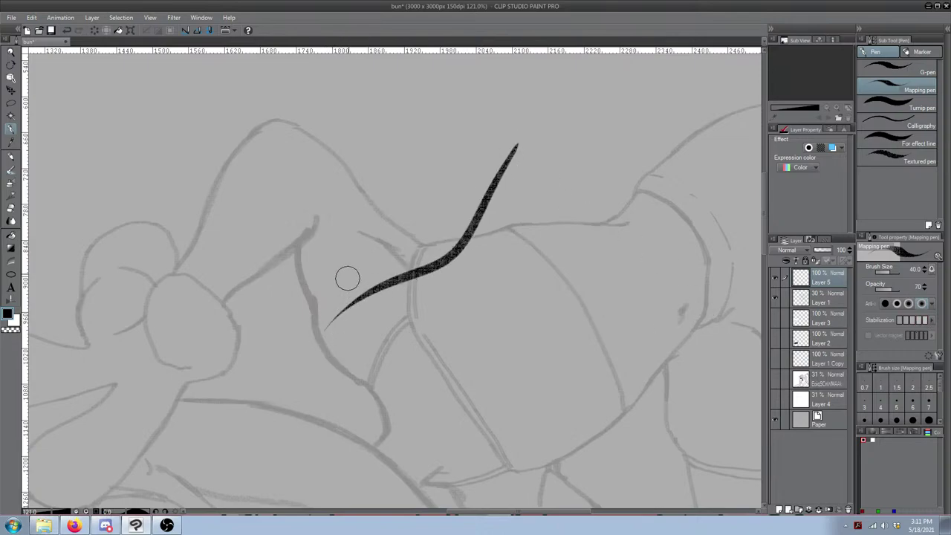
{"action": "key", "text": "ctrl+z"}
{"action": "mouse_move", "coordinate": [329, 138]}
{"action": "left_mouse_down"}
{"action": "mouse_move", "coordinate": [319, 204]}
{"action": "mouse_move", "coordinate": [331, 345]}
{"action": "left_mouse_up"}
{"action": "key", "text": "ctrl+z"}
{"action": "left_click_drag", "start_coordinate": [378, 146], "coordinate": [387, 341]}
{"action": "left_click_drag", "start_coordinate": [326, 177], "coordinate": [346, 338]}
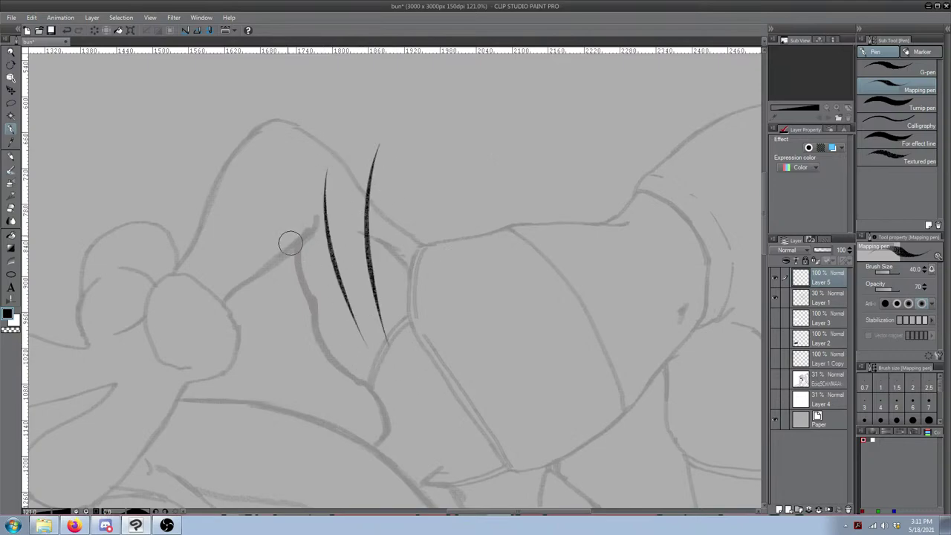
{"action": "left_click_drag", "start_coordinate": [273, 214], "coordinate": [327, 348]}
{"action": "key", "text": "ctrl+z"}
{"action": "key", "text": "ctrl+z"}
{"action": "key", "text": "ctrl+z"}
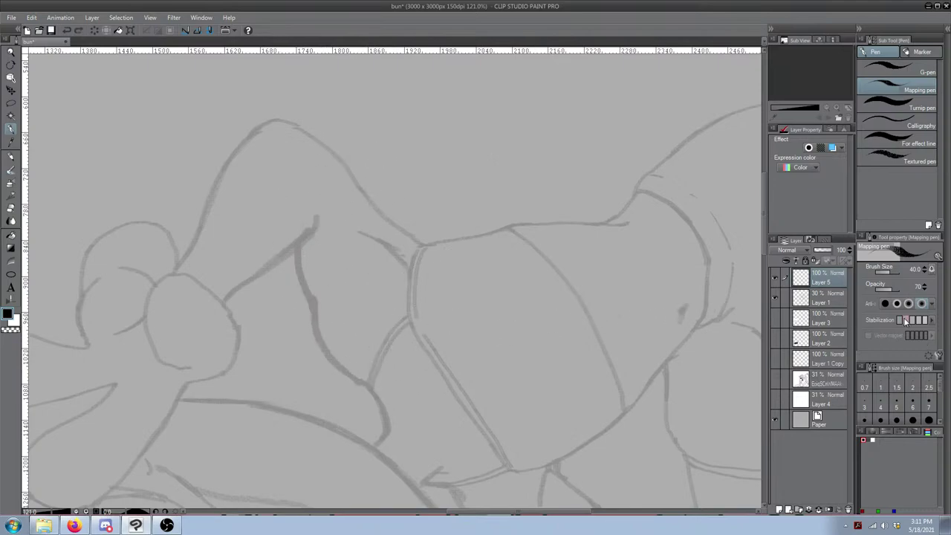
Step: Try curved strokes over the arm and torso with a low pen stabilization, undoing them all
{"action": "mouse_move", "coordinate": [380, 134]}
{"action": "left_mouse_down"}
{"action": "mouse_move", "coordinate": [302, 282]}
{"action": "mouse_move", "coordinate": [223, 304]}
{"action": "left_mouse_up"}
{"action": "key", "text": "ctrl+z"}
{"action": "left_click_drag", "start_coordinate": [397, 121], "coordinate": [416, 315]}
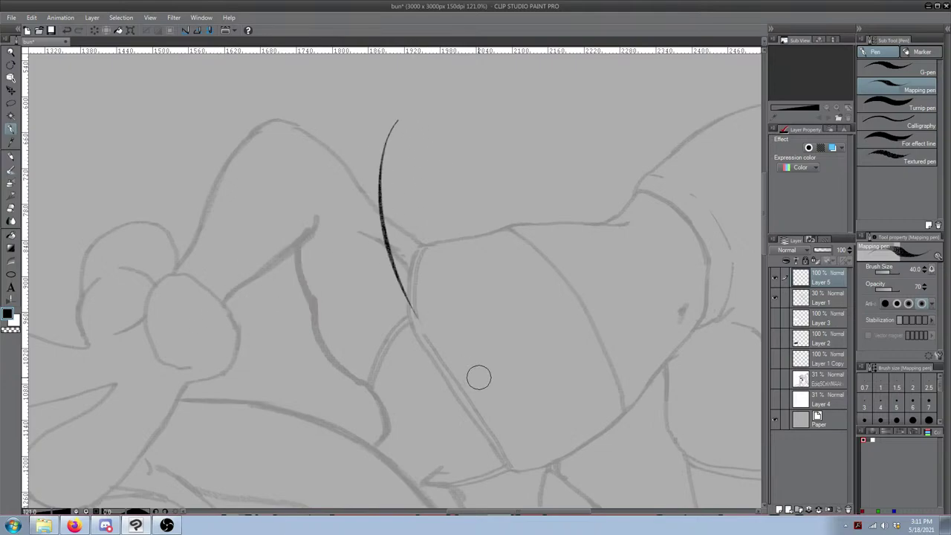
{"action": "left_click_drag", "start_coordinate": [334, 170], "coordinate": [391, 334]}
{"action": "left_click_drag", "start_coordinate": [298, 257], "coordinate": [355, 360]}
{"action": "key", "text": "ctrl+z"}
{"action": "key", "text": "ctrl+z"}
{"action": "key", "text": "ctrl+z"}
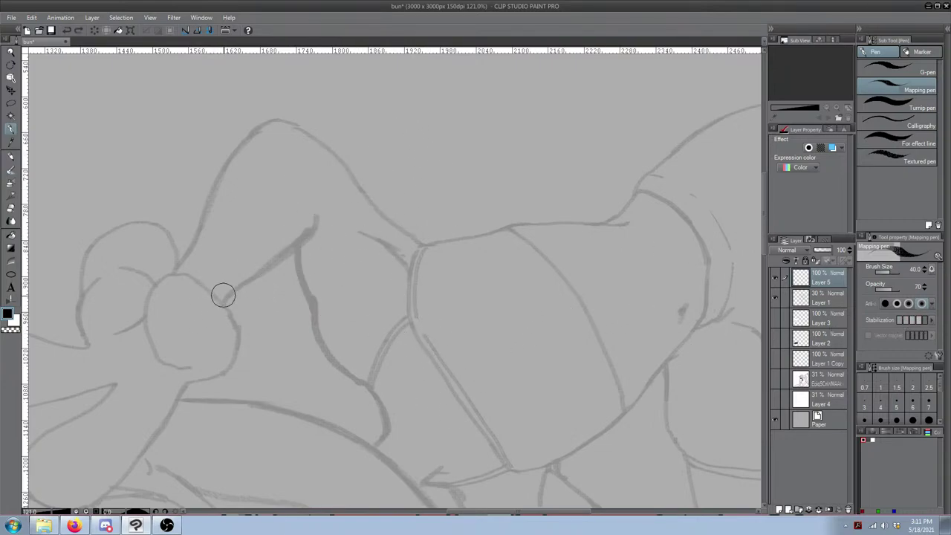
Step: Set the Mapping pen's brush size to 50 and ink the bent arm's inner line from its upper tip to the hand
{"action": "key", "text": "ctrl+z"}
{"action": "key", "text": "ctrl+z"}
{"action": "key", "text": "ctrl+z"}
{"action": "key", "text": "ctrl+z"}
{"action": "left_click_drag", "start_coordinate": [315, 217], "coordinate": [224, 299]}
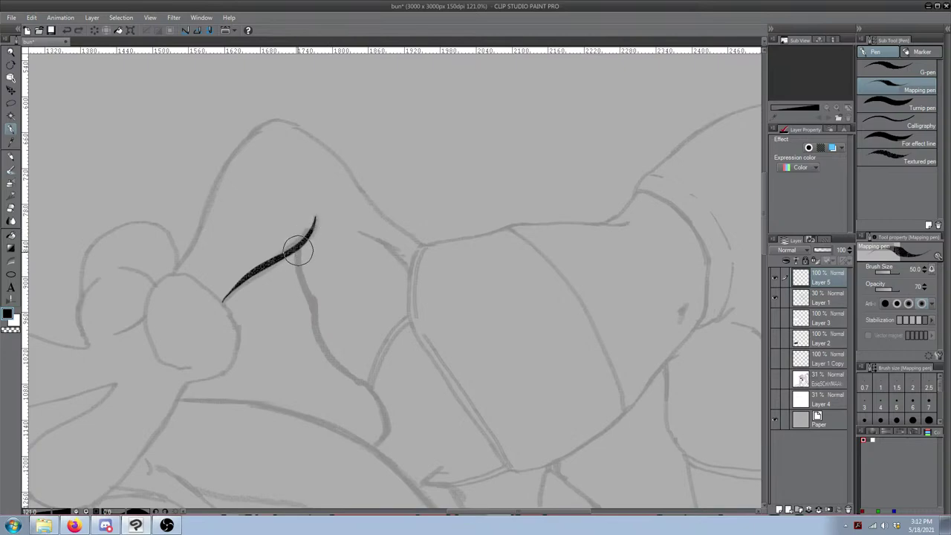
Step: Ink the upper part of the line that branches down from the arm's inner line
{"action": "left_click_drag", "start_coordinate": [298, 249], "coordinate": [308, 292]}
{"action": "mouse_move", "coordinate": [296, 253]}
{"action": "left_mouse_down"}
{"action": "mouse_move", "coordinate": [315, 309]}
{"action": "mouse_move", "coordinate": [301, 281]}
{"action": "mouse_move", "coordinate": [318, 317]}
{"action": "left_mouse_up"}
{"action": "left_click_drag", "start_coordinate": [299, 280], "coordinate": [311, 300]}
{"action": "left_click_drag", "start_coordinate": [297, 245], "coordinate": [310, 298]}
{"action": "left_click_drag", "start_coordinate": [297, 248], "coordinate": [311, 298]}
{"action": "key", "text": "ctrl+z"}
{"action": "mouse_move", "coordinate": [298, 247]}
{"action": "left_mouse_down"}
{"action": "mouse_move", "coordinate": [312, 315]}
{"action": "mouse_move", "coordinate": [232, 246]}
{"action": "left_mouse_up"}
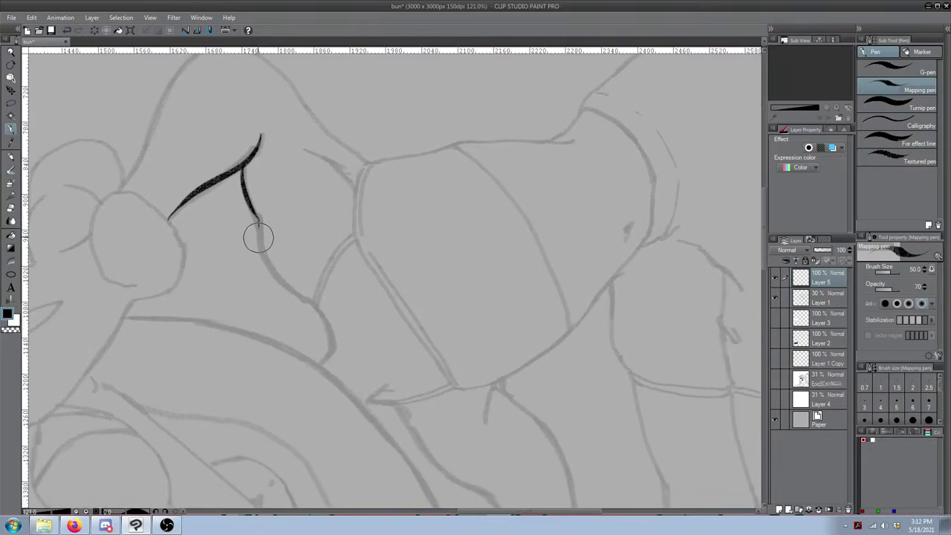
Step: Try continuing the branching line down to the narrow band beside the torso, undoing each attempt
{"action": "key", "text": "ctrl+z"}
{"action": "mouse_move", "coordinate": [255, 214]}
{"action": "left_mouse_down"}
{"action": "mouse_move", "coordinate": [260, 260]}
{"action": "mouse_move", "coordinate": [300, 304]}
{"action": "left_mouse_up"}
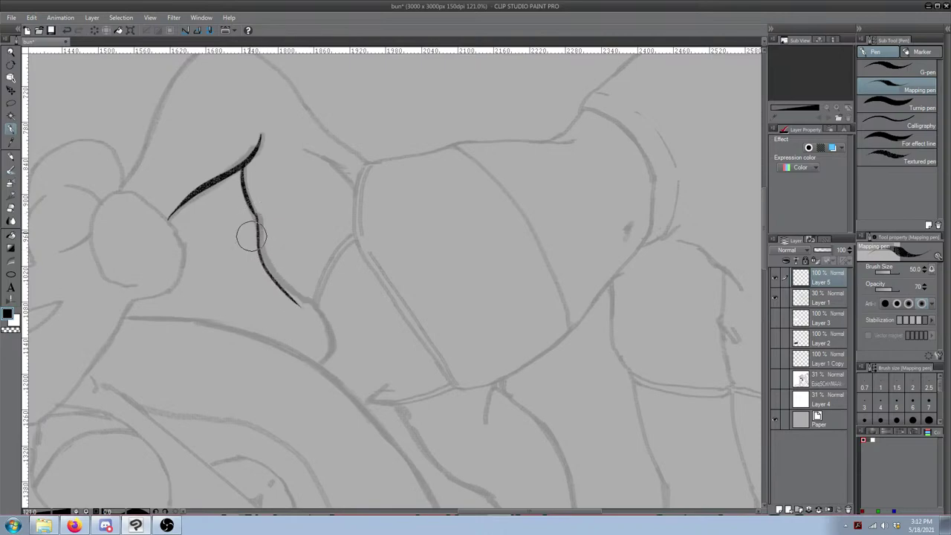
{"action": "key", "text": "ctrl+z"}
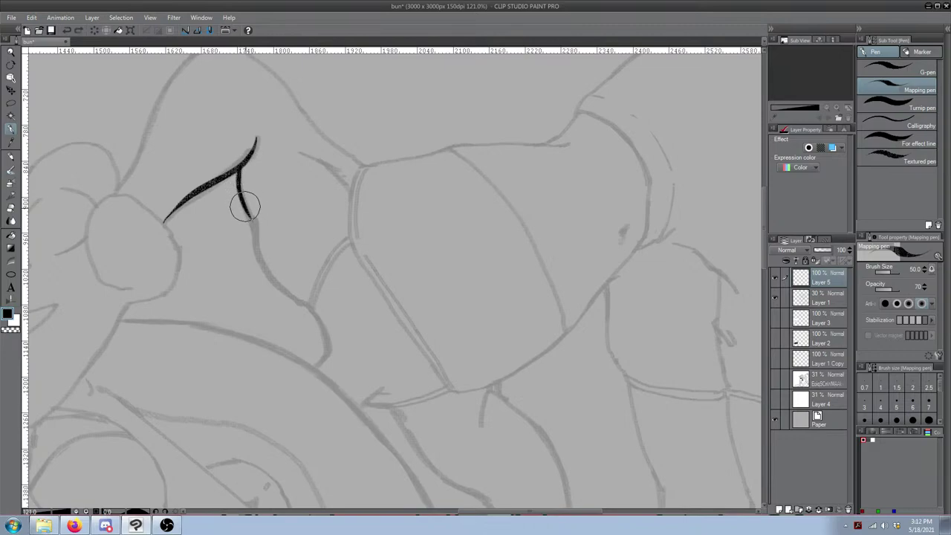
{"action": "mouse_move", "coordinate": [251, 221]}
{"action": "left_mouse_down"}
{"action": "mouse_move", "coordinate": [270, 277]}
{"action": "mouse_move", "coordinate": [301, 296]}
{"action": "left_mouse_up"}
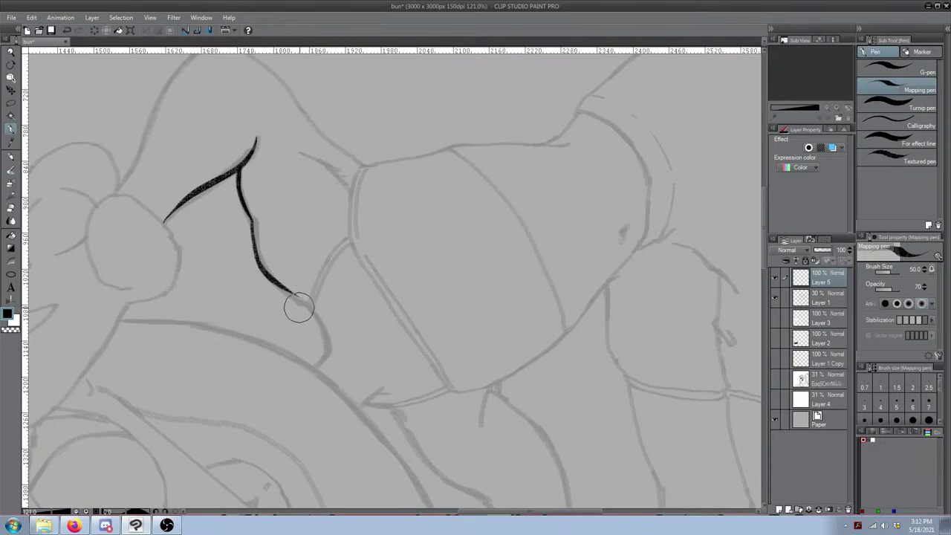
{"action": "key", "text": "ctrl+z"}
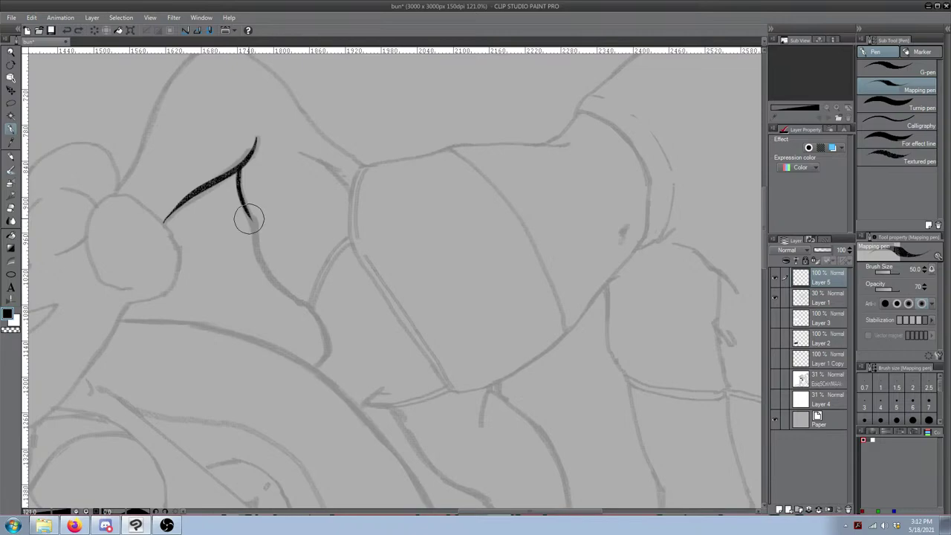
{"action": "left_click_drag", "start_coordinate": [258, 261], "coordinate": [297, 293]}
{"action": "key", "text": "ctrl+z"}
{"action": "mouse_move", "coordinate": [255, 235]}
{"action": "left_mouse_down"}
{"action": "mouse_move", "coordinate": [276, 282]}
{"action": "mouse_move", "coordinate": [297, 297]}
{"action": "left_mouse_up"}
{"action": "key", "text": "ctrl+z"}
{"action": "left_click_drag", "start_coordinate": [248, 215], "coordinate": [273, 283]}
{"action": "key", "text": "ctrl+z"}
{"action": "mouse_move", "coordinate": [252, 221]}
{"action": "left_mouse_down"}
{"action": "mouse_move", "coordinate": [270, 283]}
{"action": "mouse_move", "coordinate": [294, 302]}
{"action": "left_mouse_up"}
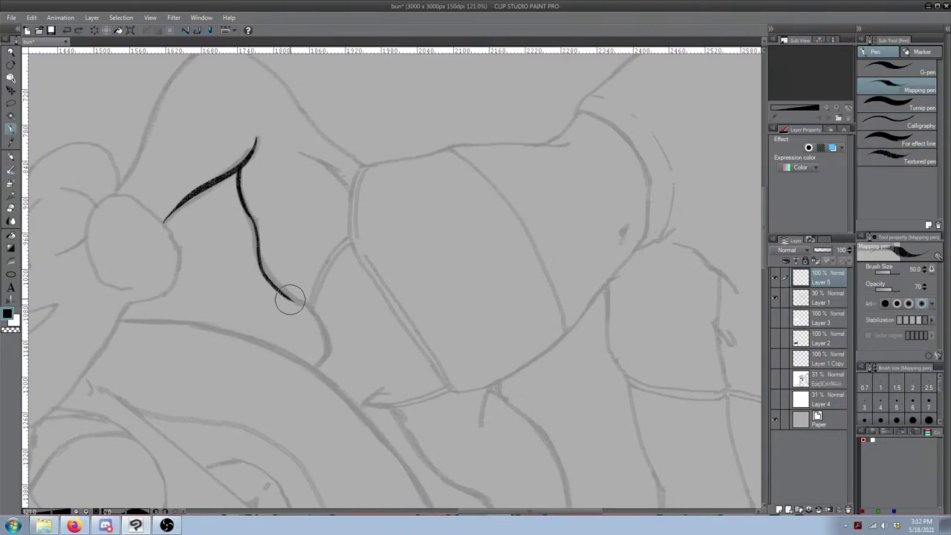
{"action": "key", "text": "ctrl+z"}
{"action": "mouse_move", "coordinate": [254, 227]}
{"action": "left_mouse_down"}
{"action": "mouse_move", "coordinate": [258, 257]}
{"action": "mouse_move", "coordinate": [305, 306]}
{"action": "left_mouse_up"}
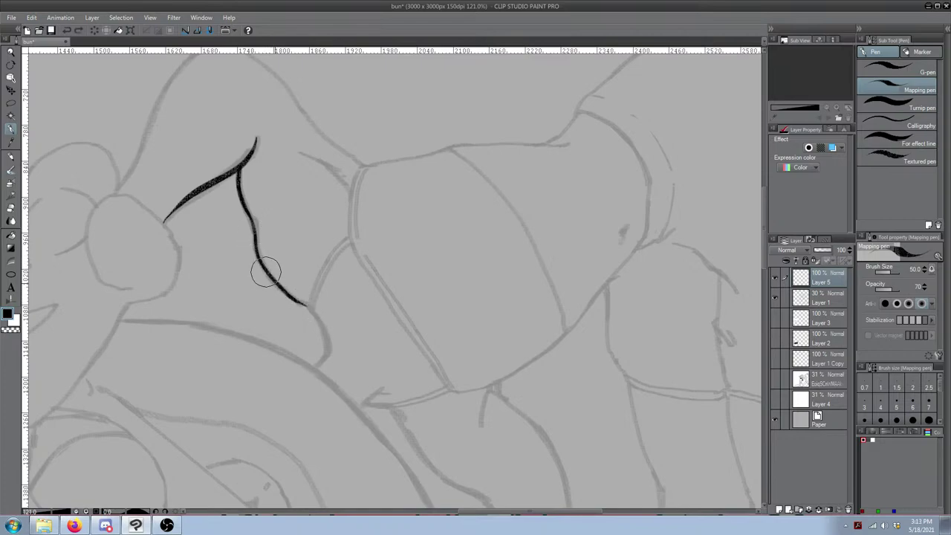
{"action": "key", "text": "ctrl+z"}
Step: Ink the lower part of the branching line as a thicker tapered curve ending at the narrow band
{"action": "left_click_drag", "start_coordinate": [286, 292], "coordinate": [257, 255]}
{"action": "mouse_move", "coordinate": [244, 206]}
{"action": "left_mouse_down"}
{"action": "mouse_move", "coordinate": [251, 191]}
{"action": "mouse_move", "coordinate": [275, 180]}
{"action": "mouse_move", "coordinate": [294, 234]}
{"action": "mouse_move", "coordinate": [329, 274]}
{"action": "left_mouse_up"}
{"action": "key", "text": "ctrl+z"}
{"action": "key", "text": "ctrl+z"}
{"action": "mouse_move", "coordinate": [292, 207]}
{"action": "left_mouse_down"}
{"action": "mouse_move", "coordinate": [295, 243]}
{"action": "mouse_move", "coordinate": [334, 284]}
{"action": "left_mouse_up"}
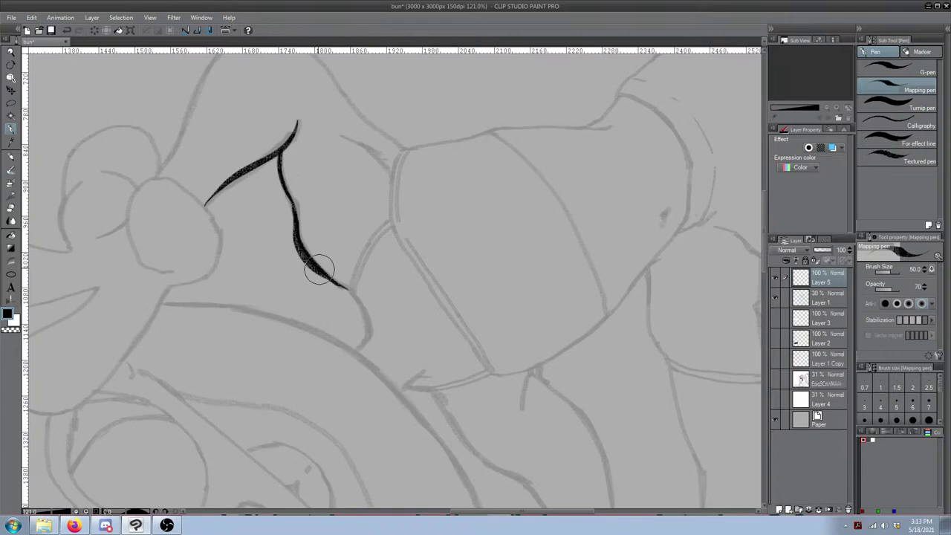
{"action": "key", "text": "ctrl+z"}
{"action": "mouse_move", "coordinate": [293, 213]}
{"action": "left_mouse_down"}
{"action": "mouse_move", "coordinate": [299, 246]}
{"action": "mouse_move", "coordinate": [335, 285]}
{"action": "left_mouse_up"}
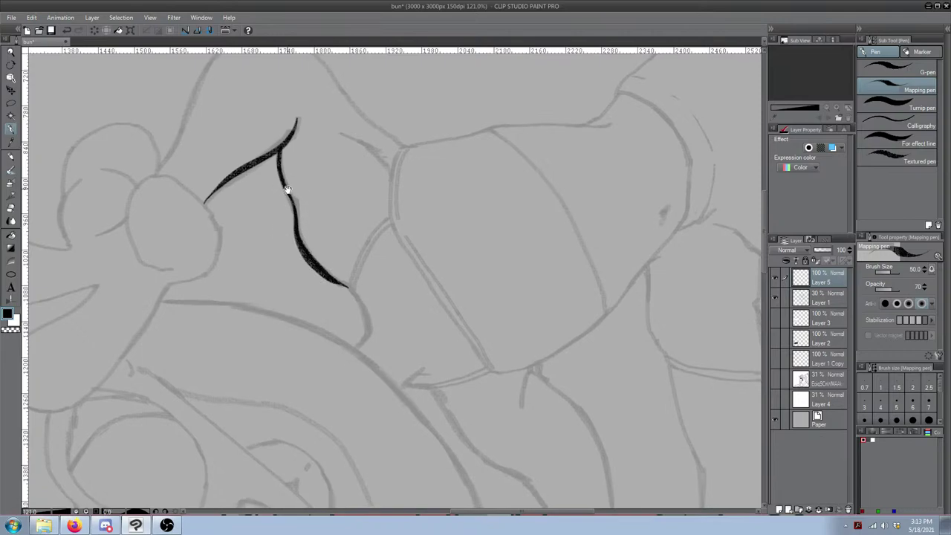
Step: Ink the bent arm's outer contour from the hand up toward the peak, redoing the stroke until it follows the sketch
{"action": "mouse_move", "coordinate": [287, 189]}
{"action": "left_mouse_down"}
{"action": "mouse_move", "coordinate": [314, 261]}
{"action": "mouse_move", "coordinate": [186, 231]}
{"action": "left_mouse_up"}
{"action": "left_click_drag", "start_coordinate": [183, 278], "coordinate": [185, 282]}
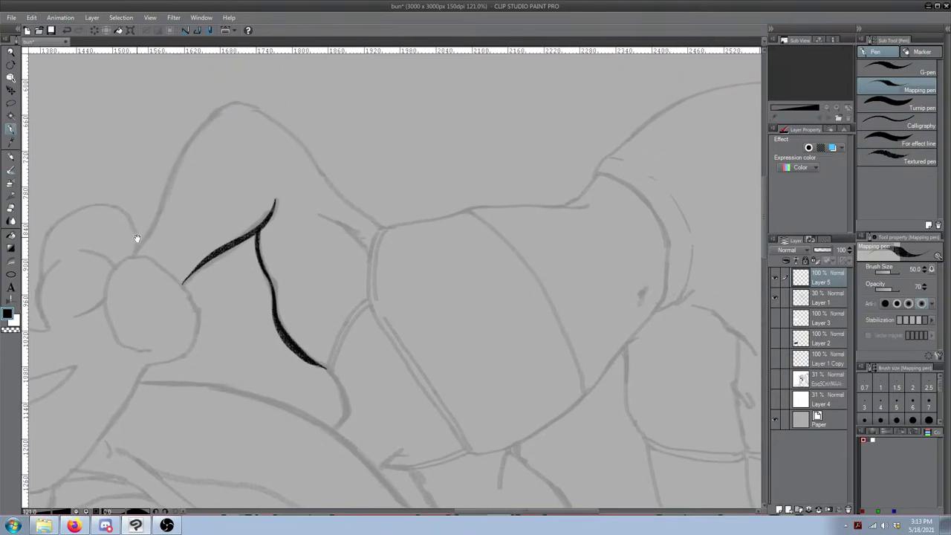
{"action": "mouse_move", "coordinate": [137, 251]}
{"action": "left_mouse_down"}
{"action": "mouse_move", "coordinate": [151, 228]}
{"action": "mouse_move", "coordinate": [136, 251]}
{"action": "mouse_move", "coordinate": [163, 209]}
{"action": "left_mouse_up"}
{"action": "key", "text": "ctrl+z"}
{"action": "key", "text": "ctrl+z"}
{"action": "key", "text": "ctrl+z"}
{"action": "left_click_drag", "start_coordinate": [136, 251], "coordinate": [164, 209]}
{"action": "key", "text": "ctrl+z"}
{"action": "left_click_drag", "start_coordinate": [136, 251], "coordinate": [158, 216]}
{"action": "left_click_drag", "start_coordinate": [136, 249], "coordinate": [158, 214]}
{"action": "left_click_drag", "start_coordinate": [136, 250], "coordinate": [214, 111]}
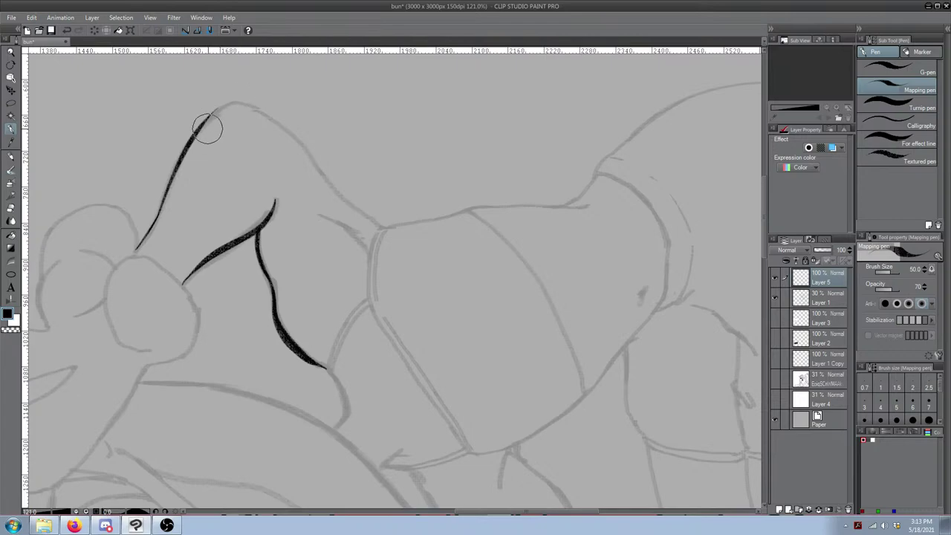
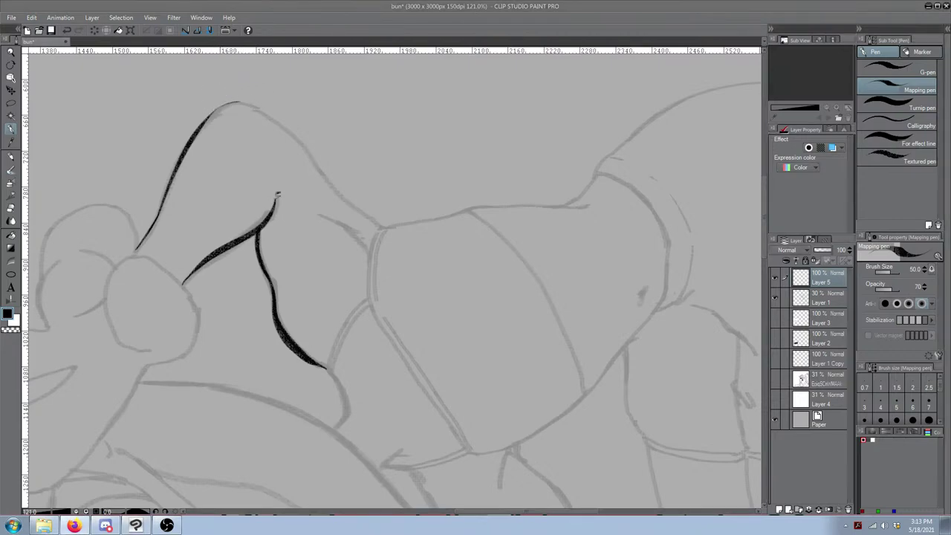
Step: Ink the arm's outer contour from the peak down to the corner of the torso, replacing the first attempt
{"action": "left_click_drag", "start_coordinate": [337, 196], "coordinate": [367, 227]}
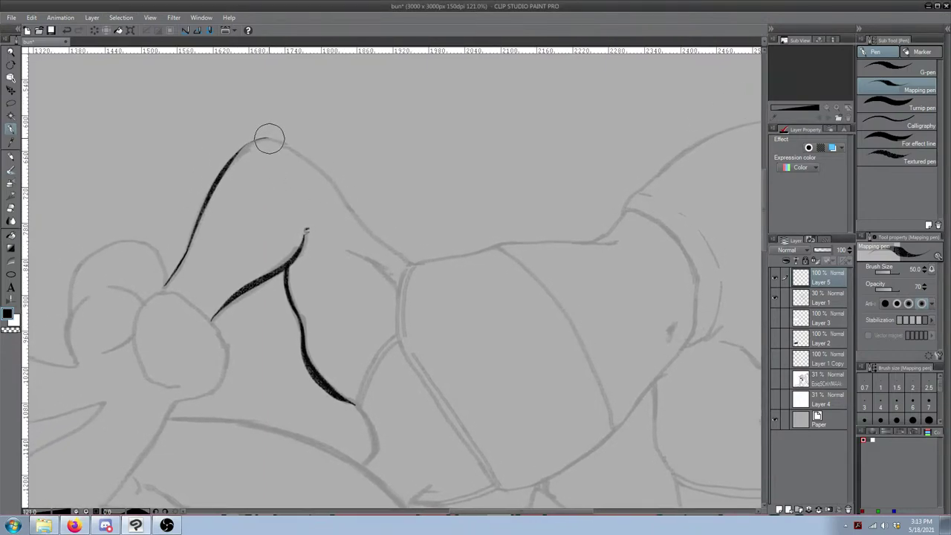
{"action": "mouse_move", "coordinate": [274, 140]}
{"action": "left_mouse_down"}
{"action": "mouse_move", "coordinate": [295, 149]}
{"action": "mouse_move", "coordinate": [363, 228]}
{"action": "left_mouse_up"}
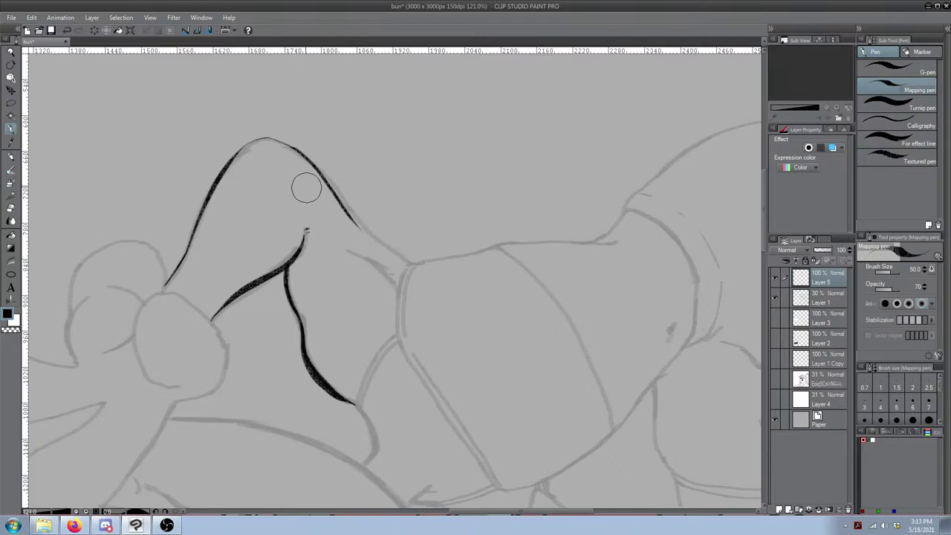
{"action": "key", "text": "ctrl+z"}
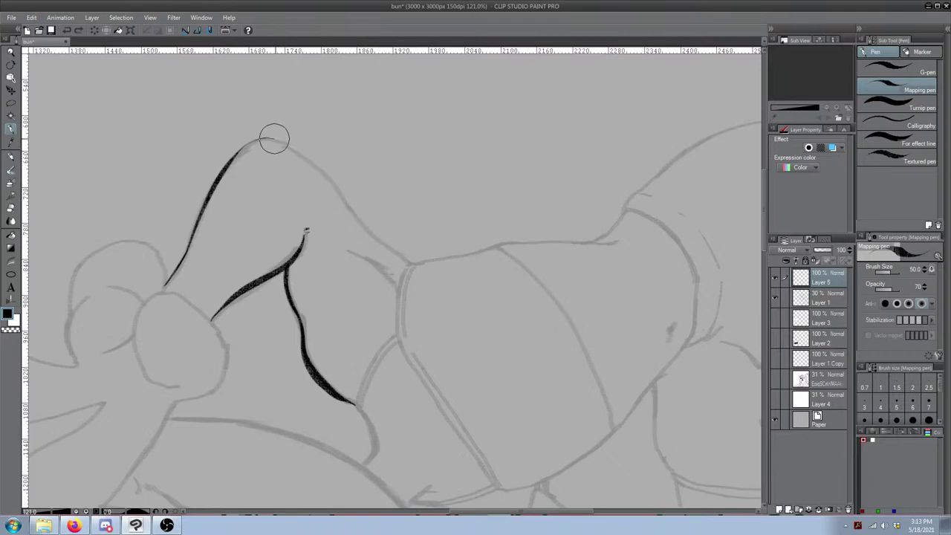
{"action": "mouse_move", "coordinate": [274, 140]}
{"action": "left_mouse_down"}
{"action": "mouse_move", "coordinate": [322, 167]}
{"action": "mouse_move", "coordinate": [408, 272]}
{"action": "left_mouse_up"}
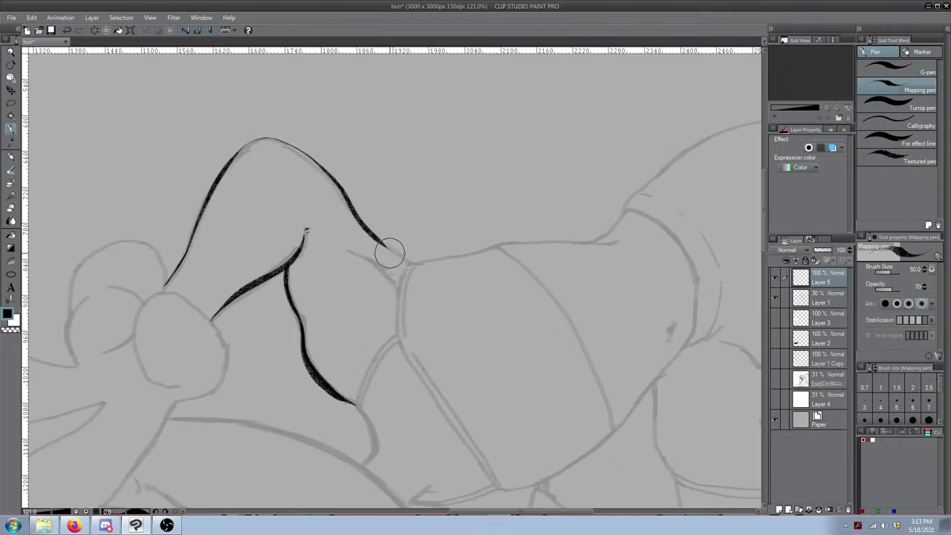
{"action": "key", "text": "b"}
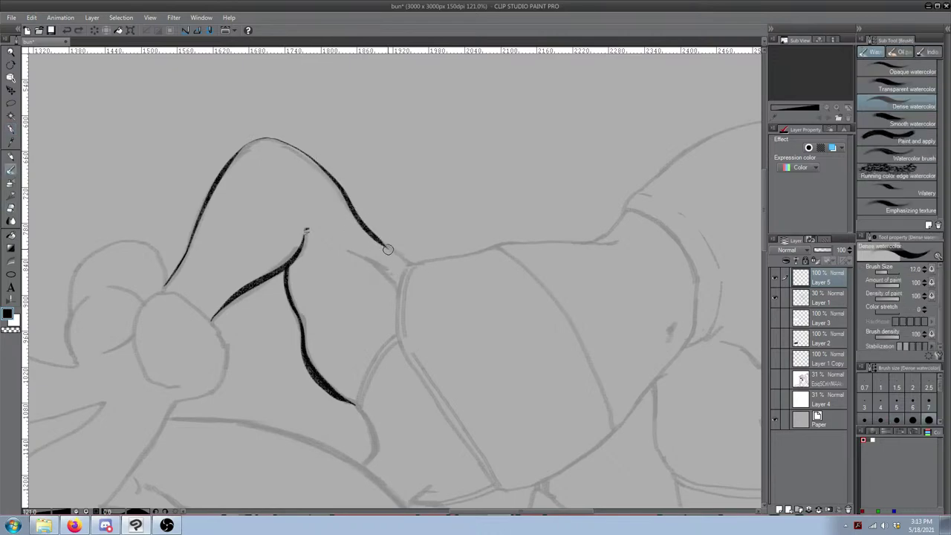
{"action": "key", "text": "p"}
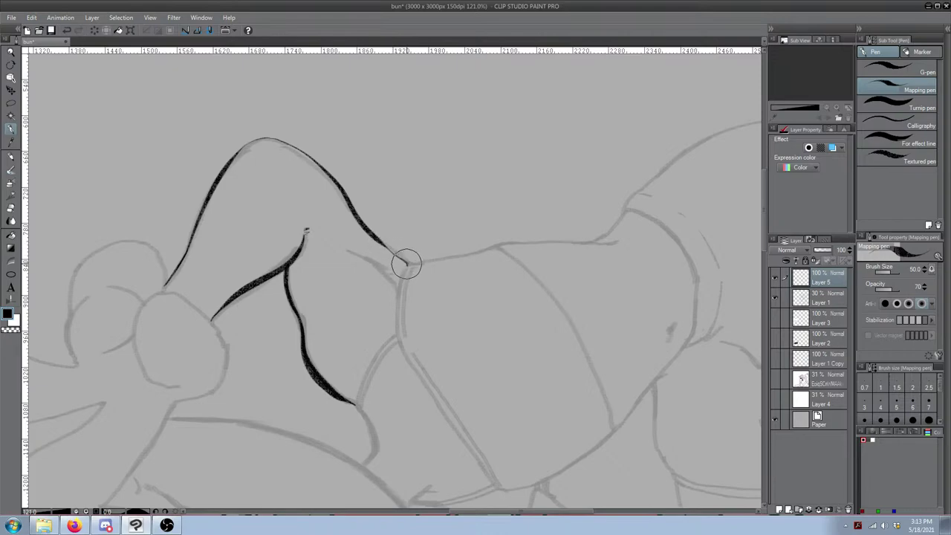
Step: Ink both edges of the narrow curved band beside the torso and the torso edge up to the arm's contour
{"action": "left_click_drag", "start_coordinate": [406, 291], "coordinate": [437, 195]}
{"action": "mouse_move", "coordinate": [374, 300]}
{"action": "left_mouse_down"}
{"action": "mouse_move", "coordinate": [369, 246]}
{"action": "mouse_move", "coordinate": [324, 284]}
{"action": "left_mouse_up"}
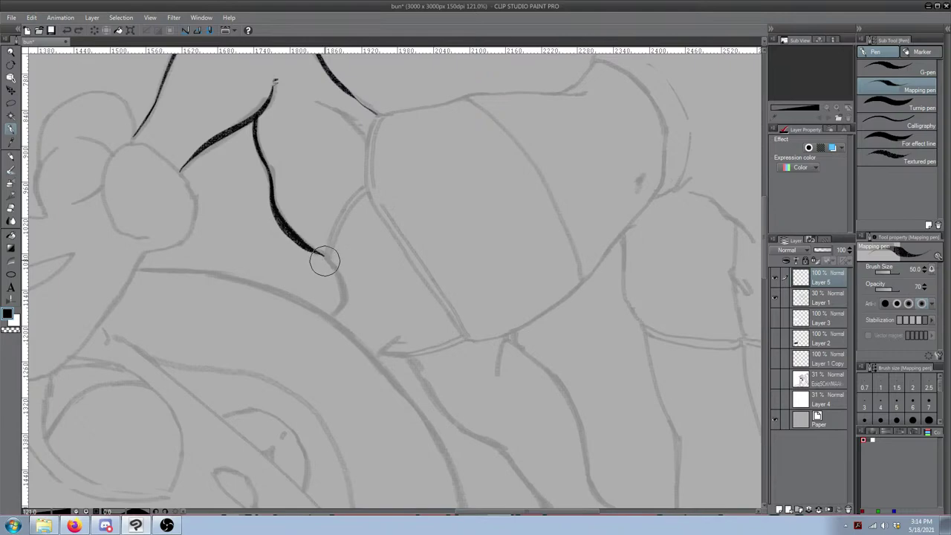
{"action": "scroll", "coordinate": [386, 223], "scroll_direction": "up", "scroll_amount": 1}
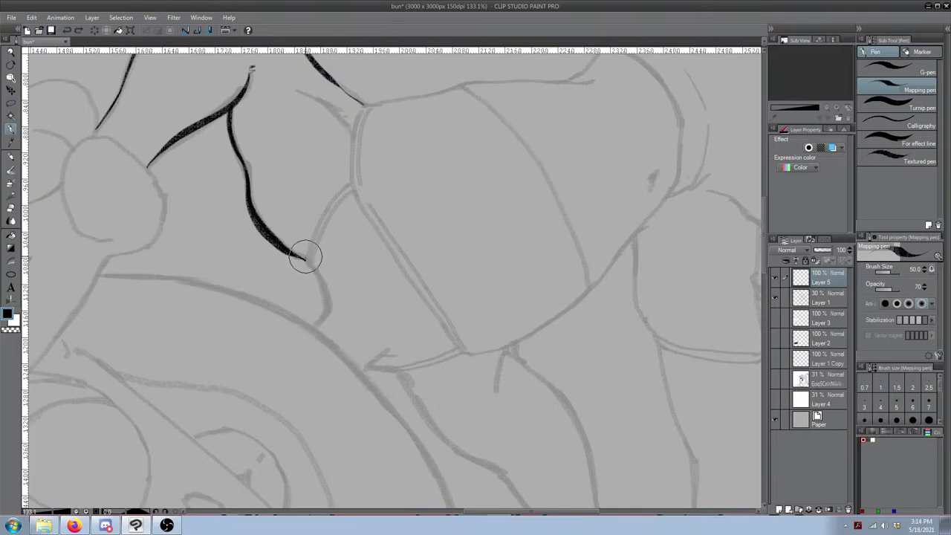
{"action": "key", "text": "ctrl+z"}
{"action": "left_click_drag", "start_coordinate": [347, 184], "coordinate": [306, 255]}
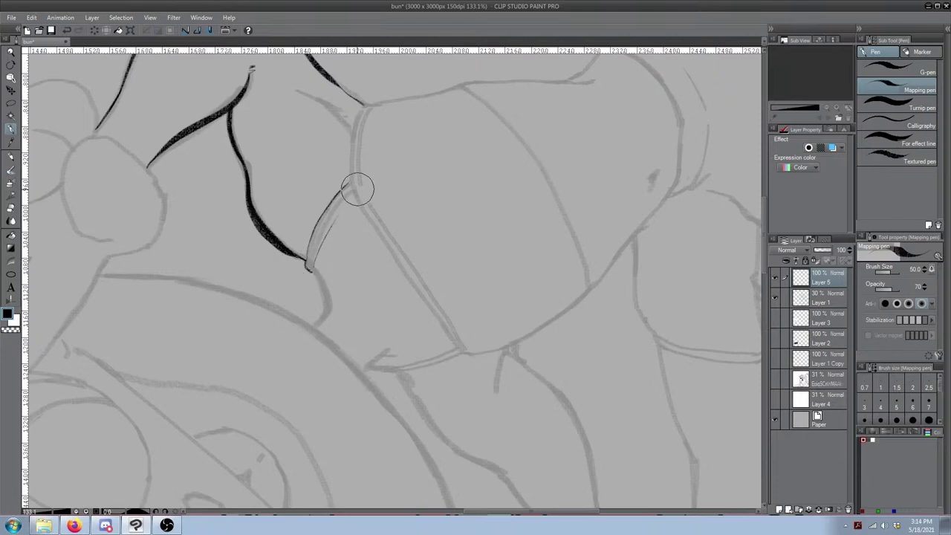
{"action": "mouse_move", "coordinate": [347, 184]}
{"action": "left_mouse_down"}
{"action": "mouse_move", "coordinate": [309, 256]}
{"action": "mouse_move", "coordinate": [327, 217]}
{"action": "left_mouse_up"}
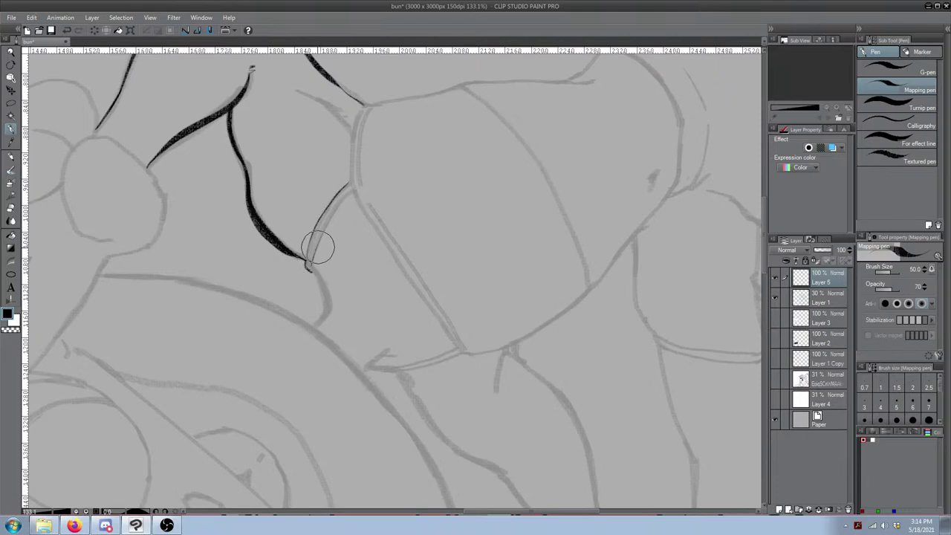
{"action": "left_click_drag", "start_coordinate": [311, 264], "coordinate": [351, 189]}
{"action": "left_click_drag", "start_coordinate": [339, 157], "coordinate": [317, 244]}
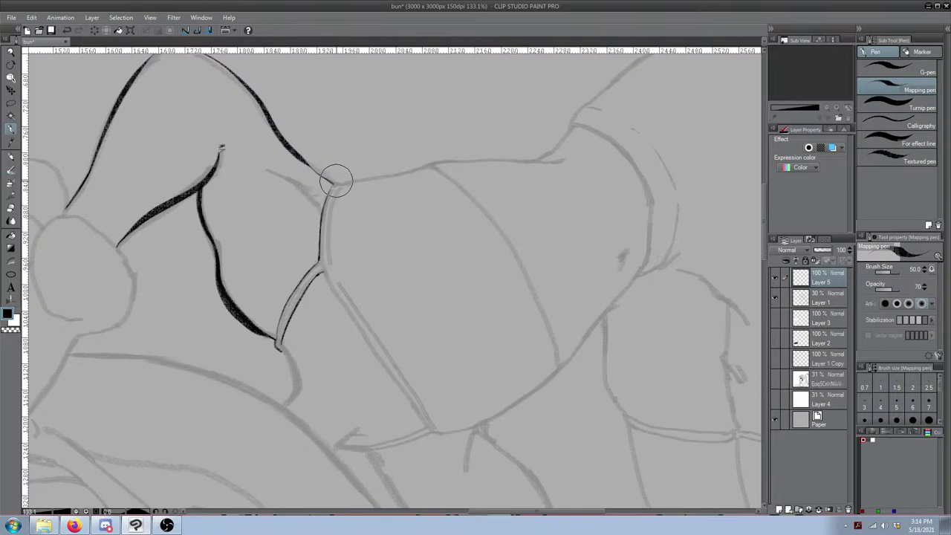
Step: Ink the short hooked curve from the narrow band's lower end down to the head's outline, reworking its lower tip
{"action": "left_click_drag", "start_coordinate": [331, 319], "coordinate": [259, 223]}
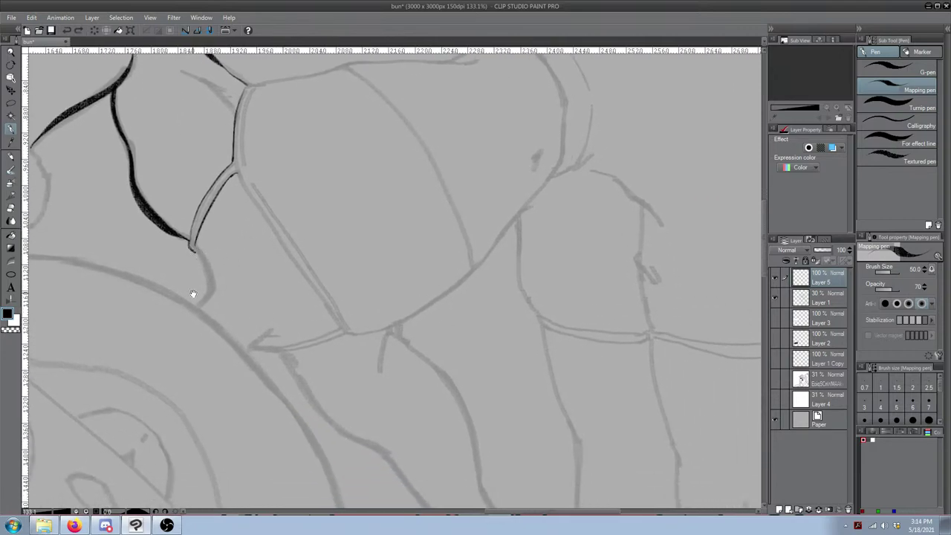
{"action": "left_click_drag", "start_coordinate": [230, 279], "coordinate": [248, 284]}
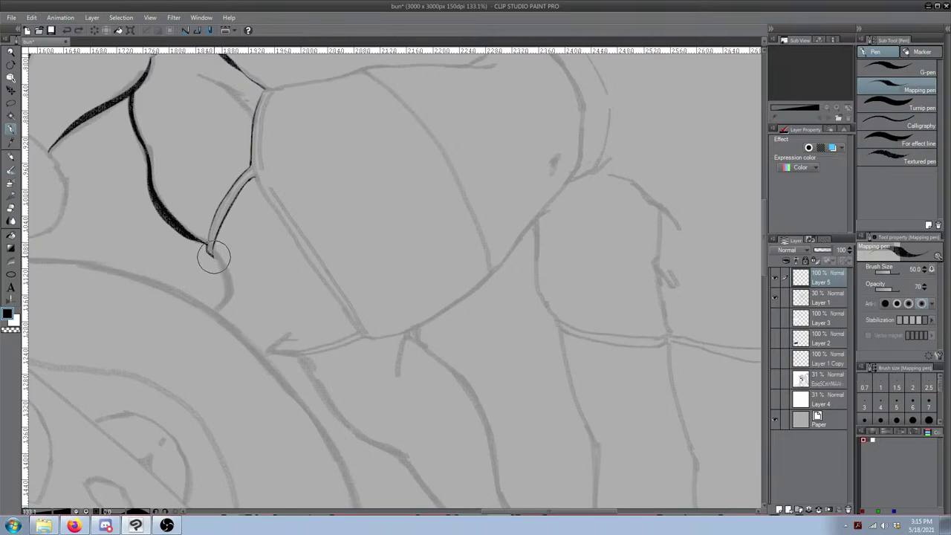
{"action": "left_click_drag", "start_coordinate": [222, 270], "coordinate": [227, 296]}
{"action": "left_click_drag", "start_coordinate": [213, 254], "coordinate": [226, 317]}
{"action": "left_click_drag", "start_coordinate": [212, 255], "coordinate": [225, 304]}
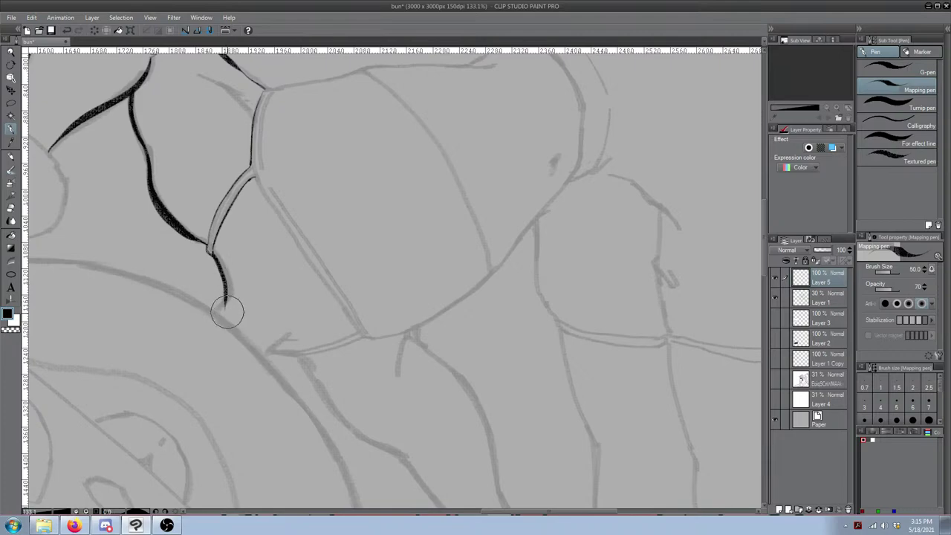
{"action": "key", "text": "e"}
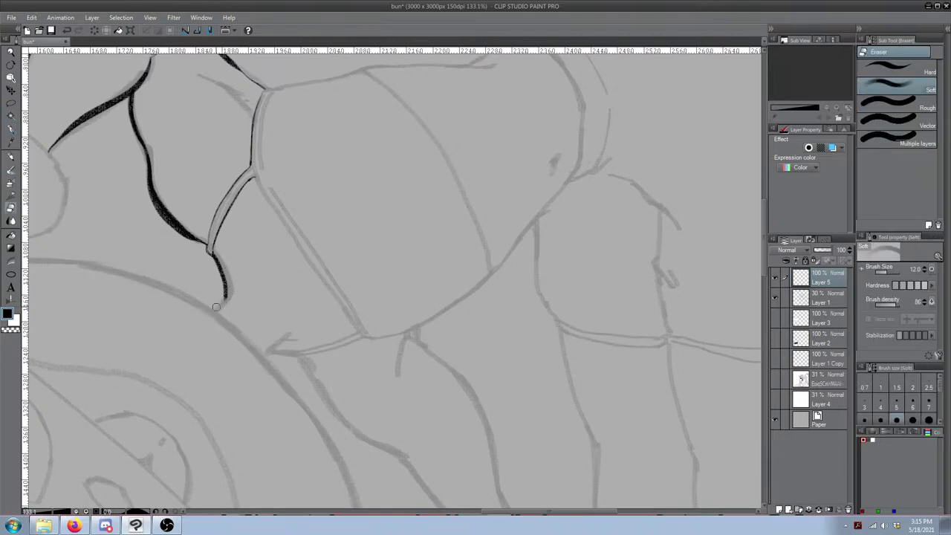
{"action": "key", "text": "p"}
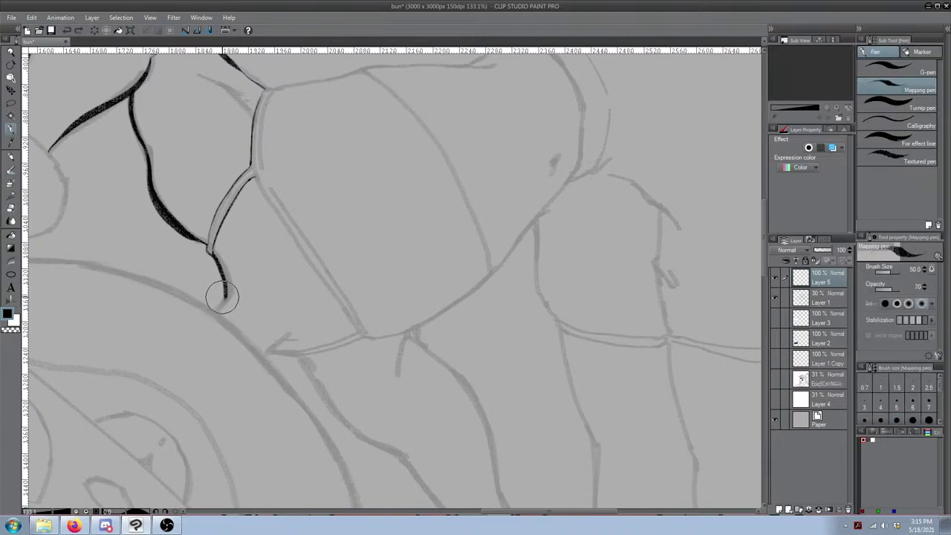
{"action": "mouse_move", "coordinate": [224, 299]}
{"action": "left_mouse_down"}
{"action": "mouse_move", "coordinate": [221, 258]}
{"action": "mouse_move", "coordinate": [227, 280]}
{"action": "left_mouse_up"}
{"action": "key", "text": "ctrl+z"}
{"action": "left_click_drag", "start_coordinate": [204, 245], "coordinate": [208, 250]}
Step: Close the gap in the bent arm's outer contour at its peak, redoing the joining stroke
{"action": "mouse_move", "coordinate": [304, 250]}
{"action": "left_mouse_down"}
{"action": "mouse_move", "coordinate": [354, 235]}
{"action": "mouse_move", "coordinate": [273, 292]}
{"action": "left_mouse_up"}
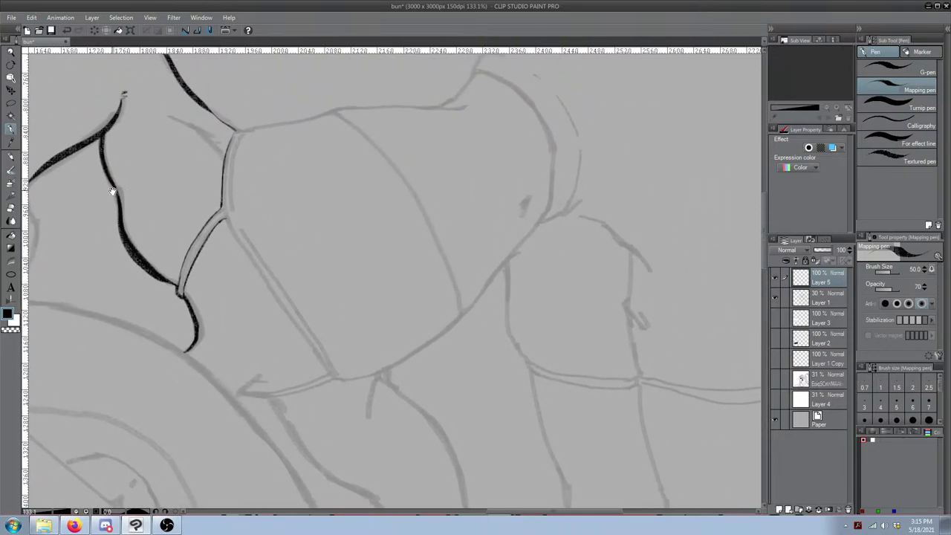
{"action": "mouse_move", "coordinate": [112, 191]}
{"action": "left_mouse_down"}
{"action": "mouse_move", "coordinate": [214, 276]}
{"action": "mouse_move", "coordinate": [126, 210]}
{"action": "left_mouse_up"}
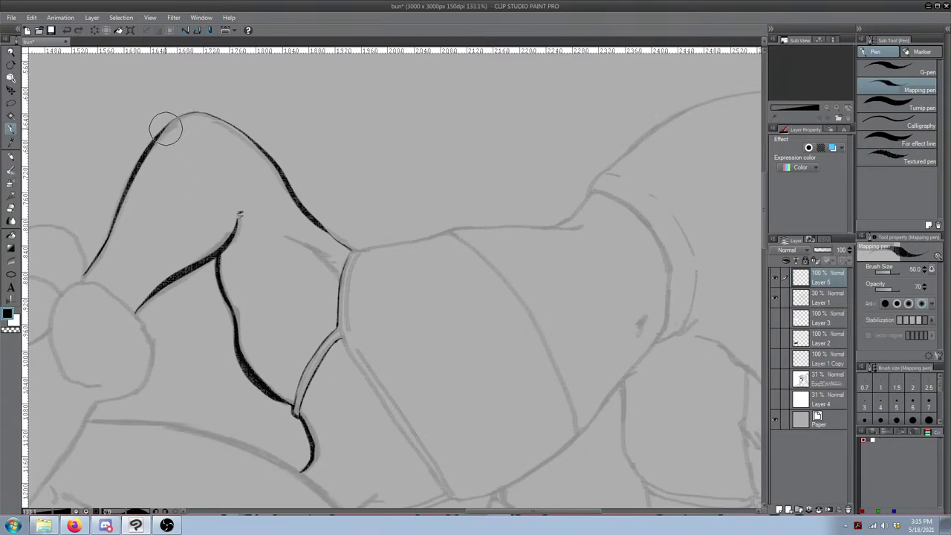
{"action": "mouse_move", "coordinate": [170, 118]}
{"action": "left_mouse_down"}
{"action": "mouse_move", "coordinate": [177, 111]}
{"action": "mouse_move", "coordinate": [166, 123]}
{"action": "left_mouse_up"}
{"action": "key", "text": "ctrl+z"}
{"action": "key", "text": "ctrl+z"}
{"action": "left_click_drag", "start_coordinate": [175, 194], "coordinate": [188, 233]}
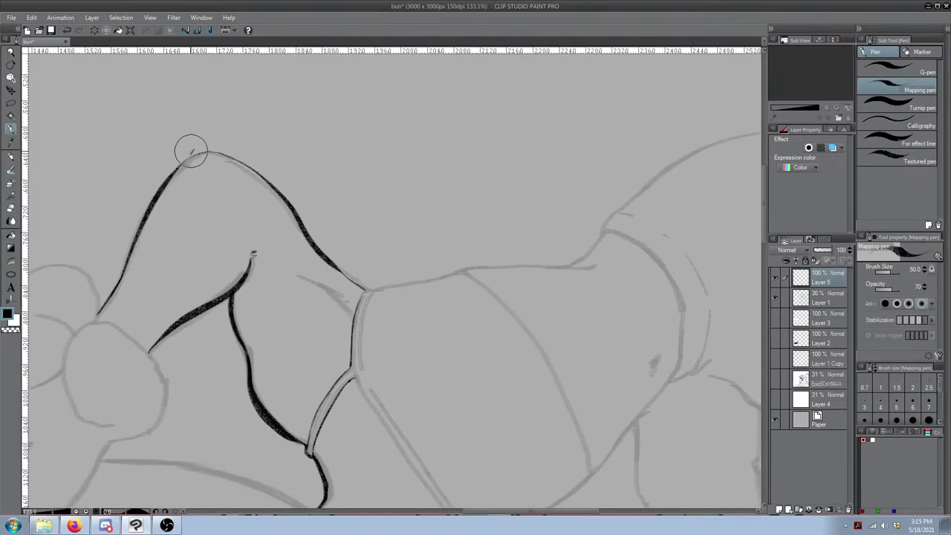
{"action": "mouse_move", "coordinate": [197, 153]}
{"action": "left_mouse_down"}
{"action": "mouse_move", "coordinate": [174, 181]}
{"action": "mouse_move", "coordinate": [240, 136]}
{"action": "mouse_move", "coordinate": [279, 90]}
{"action": "left_mouse_up"}
Step: Ink the short diagonal crease between the arm and the torso corner, redoing the stroke until it follows the sketch
{"action": "left_click_drag", "start_coordinate": [364, 299], "coordinate": [188, 316]}
{"action": "mouse_move", "coordinate": [173, 237]}
{"action": "left_mouse_down"}
{"action": "mouse_move", "coordinate": [199, 253]}
{"action": "mouse_move", "coordinate": [157, 227]}
{"action": "mouse_move", "coordinate": [198, 259]}
{"action": "left_mouse_up"}
{"action": "key", "text": "ctrl+z"}
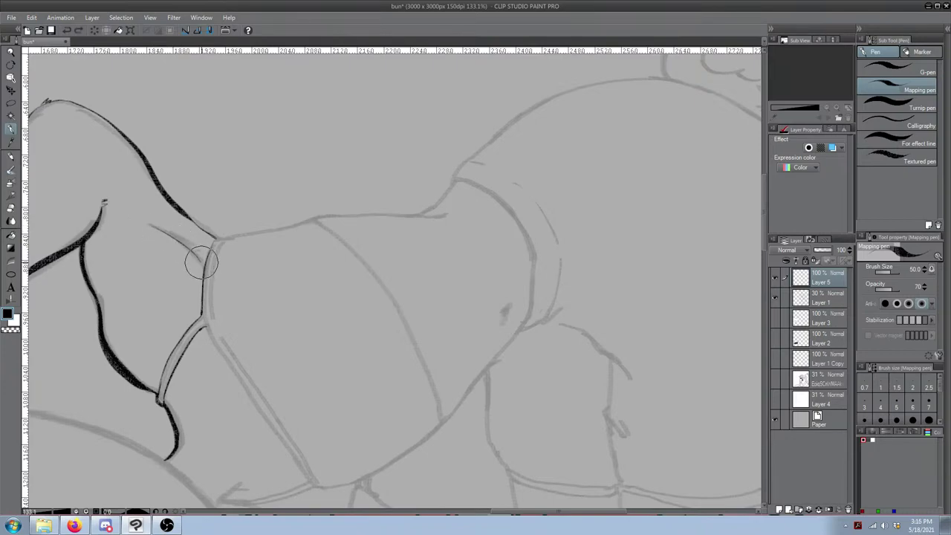
{"action": "key", "text": "ctrl+z"}
{"action": "left_click_drag", "start_coordinate": [158, 232], "coordinate": [193, 261]}
{"action": "key", "text": "ctrl+z"}
{"action": "mouse_move", "coordinate": [165, 232]}
{"action": "left_mouse_down"}
{"action": "mouse_move", "coordinate": [197, 260]}
{"action": "mouse_move", "coordinate": [201, 249]}
{"action": "left_mouse_up"}
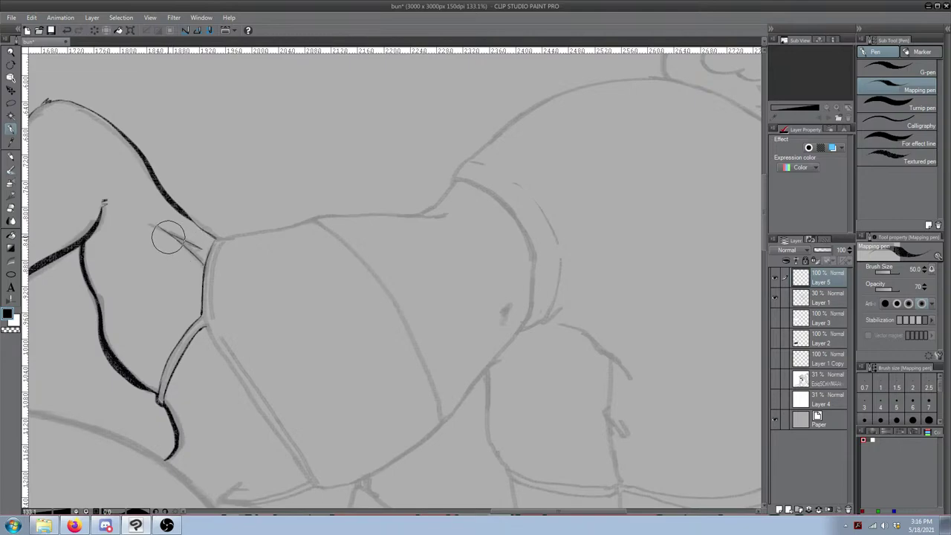
{"action": "key", "text": "ctrl+z"}
{"action": "left_click_drag", "start_coordinate": [157, 229], "coordinate": [196, 260]}
{"action": "left_click_drag", "start_coordinate": [156, 227], "coordinate": [169, 225]}
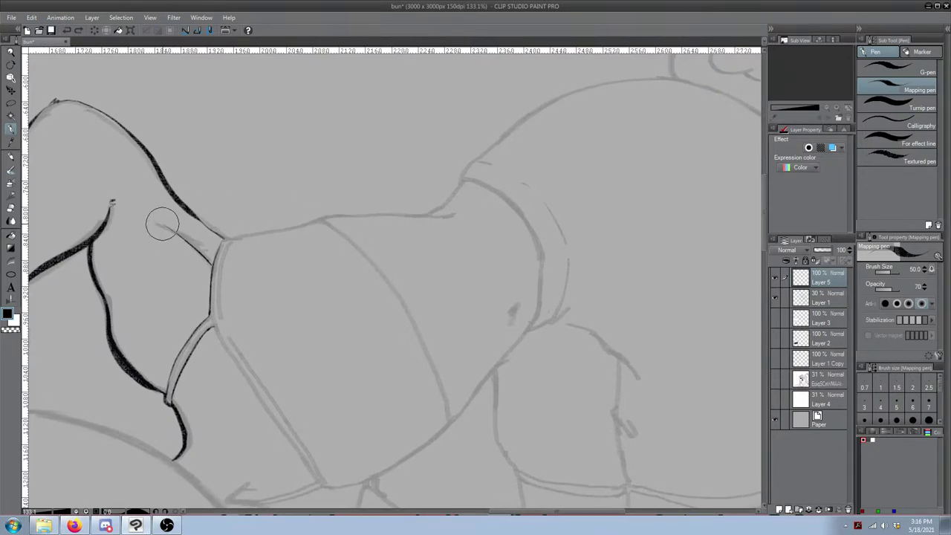
{"action": "key", "text": "ctrl+z"}
{"action": "left_click_drag", "start_coordinate": [154, 220], "coordinate": [169, 228]}
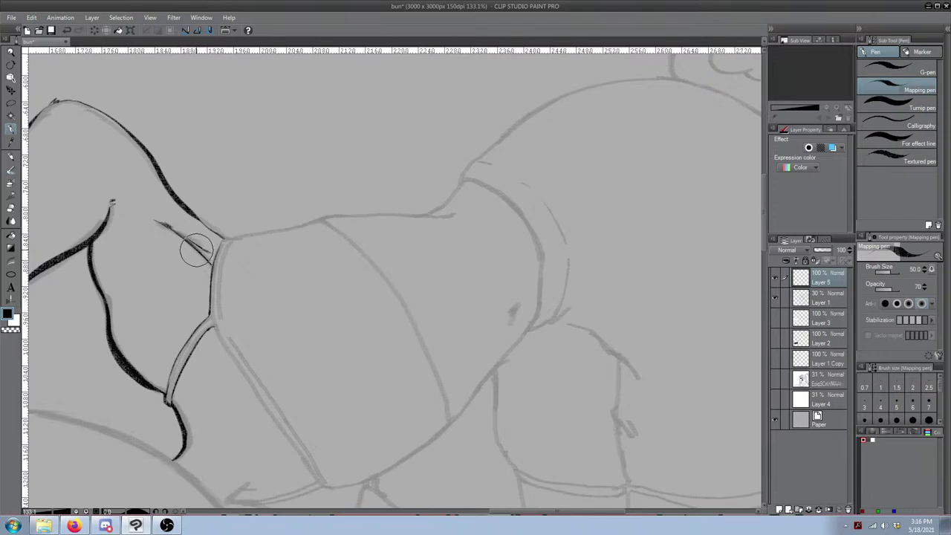
Step: Compare the crease with the sketch by briefly hiding Layer 5, and strengthen its line
{"action": "left_click_drag", "start_coordinate": [194, 240], "coordinate": [592, 335]}
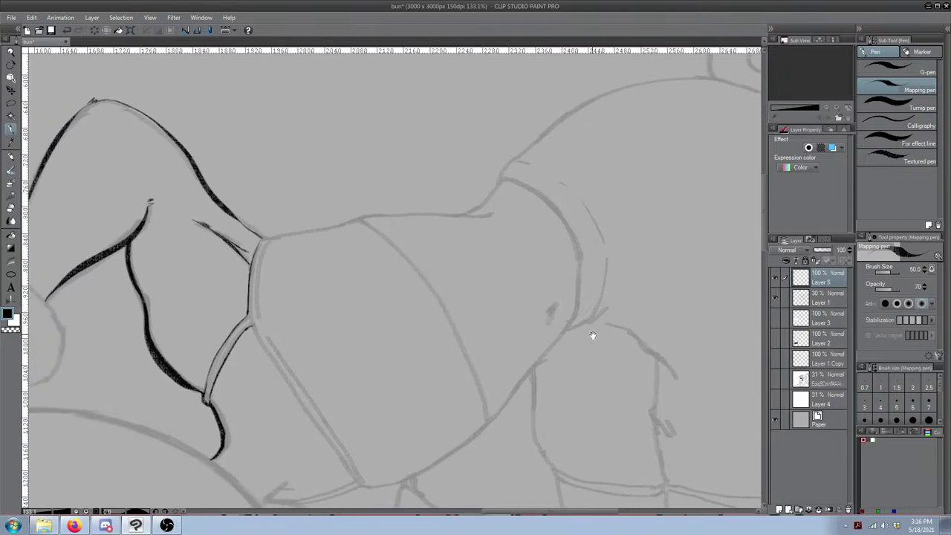
{"action": "left_click", "coordinate": [776, 279]}
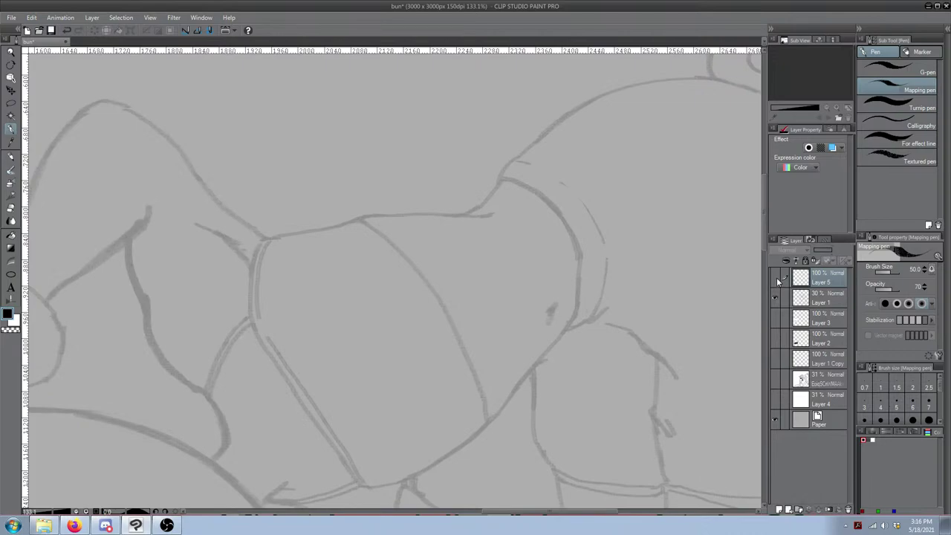
{"action": "left_click", "coordinate": [776, 278]}
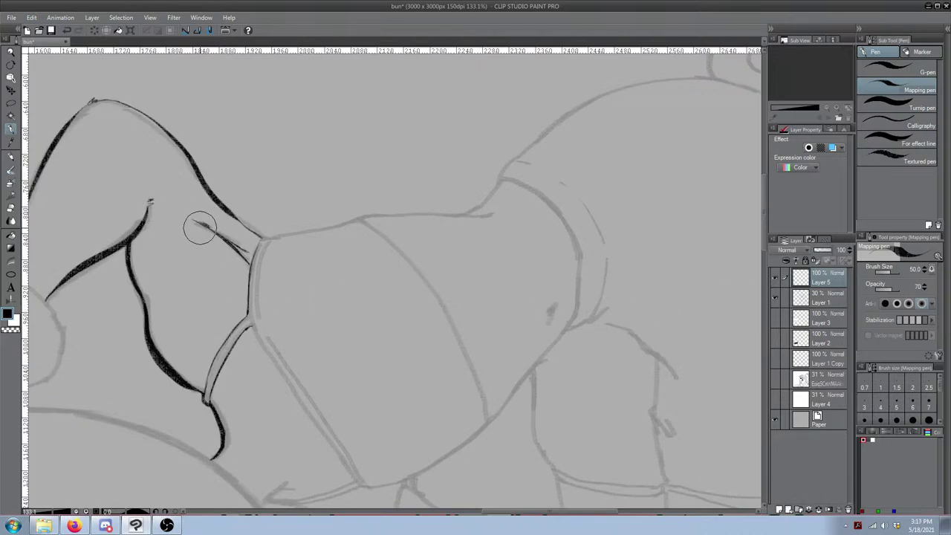
{"action": "mouse_move", "coordinate": [194, 223]}
{"action": "left_mouse_down"}
{"action": "mouse_move", "coordinate": [243, 247]}
{"action": "mouse_move", "coordinate": [251, 258]}
{"action": "left_mouse_up"}
Step: Check the ink with the Layer 1 sketch hidden, switch to the Dense watercolor brush and show the sketch again
{"action": "left_click_drag", "start_coordinate": [426, 283], "coordinate": [426, 221]}
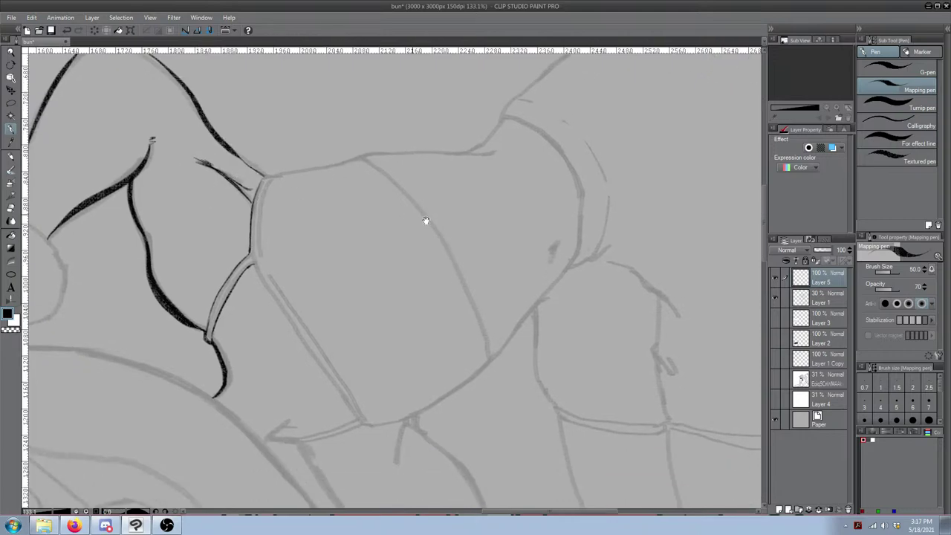
{"action": "left_click", "coordinate": [776, 298]}
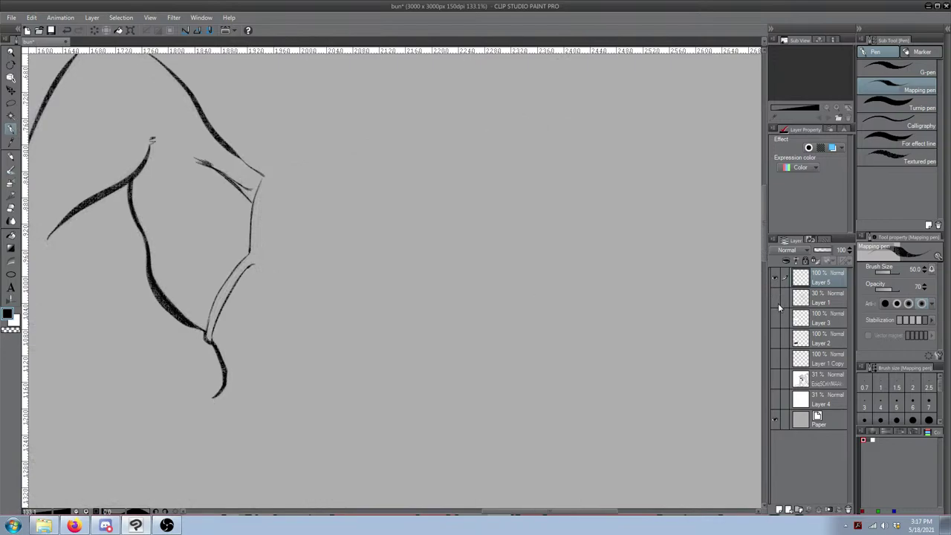
{"action": "key", "text": "e"}
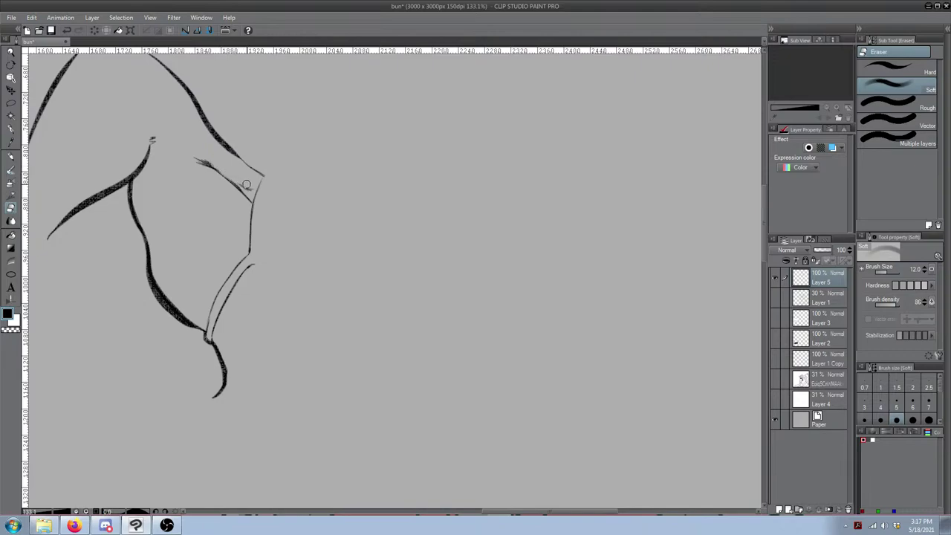
{"action": "key", "text": "b"}
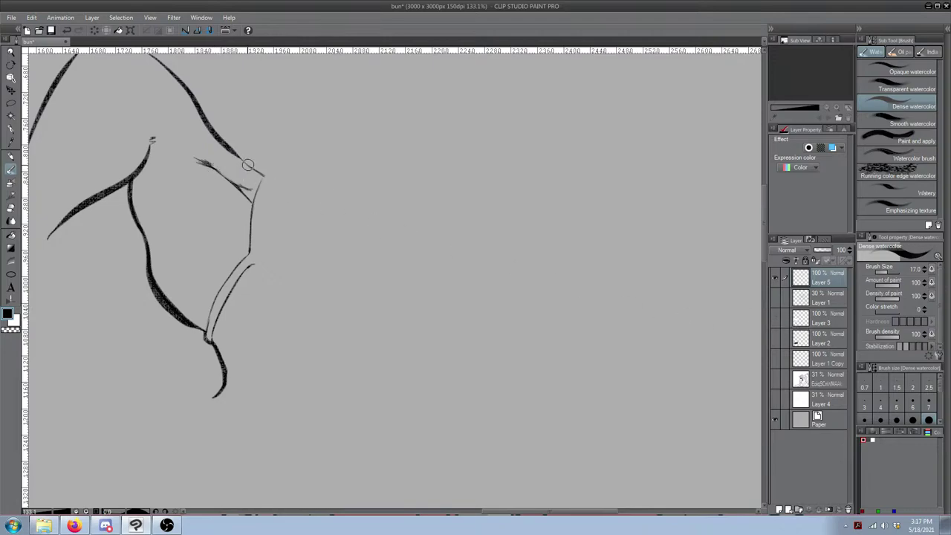
{"action": "left_click", "coordinate": [774, 297]}
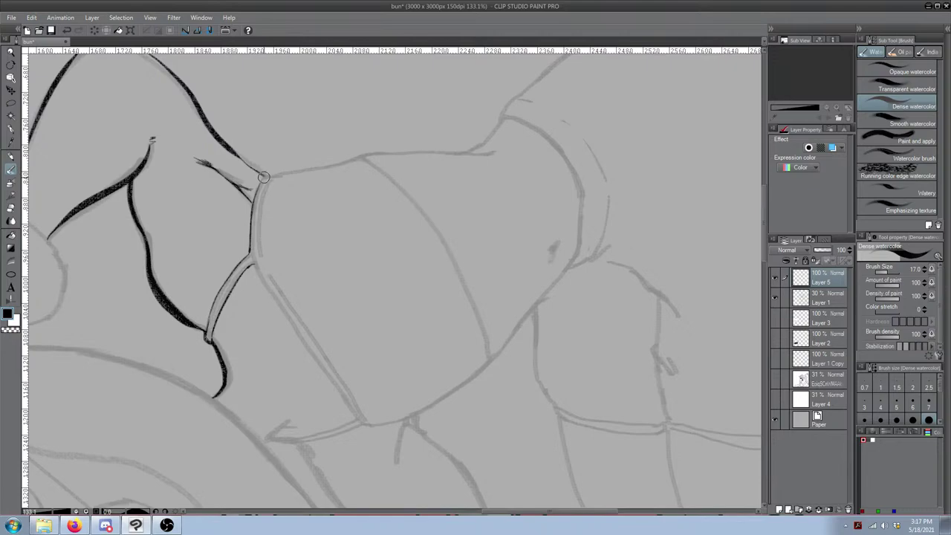
Step: Ink the torso's upper edge from the arm corner to the start of the curved line across the torso
{"action": "left_click_drag", "start_coordinate": [265, 178], "coordinate": [268, 178]}
{"action": "key", "text": "ctrl+z"}
{"action": "left_click_drag", "start_coordinate": [272, 176], "coordinate": [363, 154]}
{"action": "key", "text": "ctrl+z"}
{"action": "left_click_drag", "start_coordinate": [276, 176], "coordinate": [364, 155]}
Step: Ink the upper half of the curved line across the torso with a thin stroke, replacing the earlier attempts
{"action": "mouse_move", "coordinate": [293, 209]}
{"action": "left_mouse_down"}
{"action": "mouse_move", "coordinate": [153, 259]}
{"action": "mouse_move", "coordinate": [180, 257]}
{"action": "mouse_move", "coordinate": [181, 227]}
{"action": "mouse_move", "coordinate": [169, 216]}
{"action": "mouse_move", "coordinate": [200, 240]}
{"action": "left_mouse_up"}
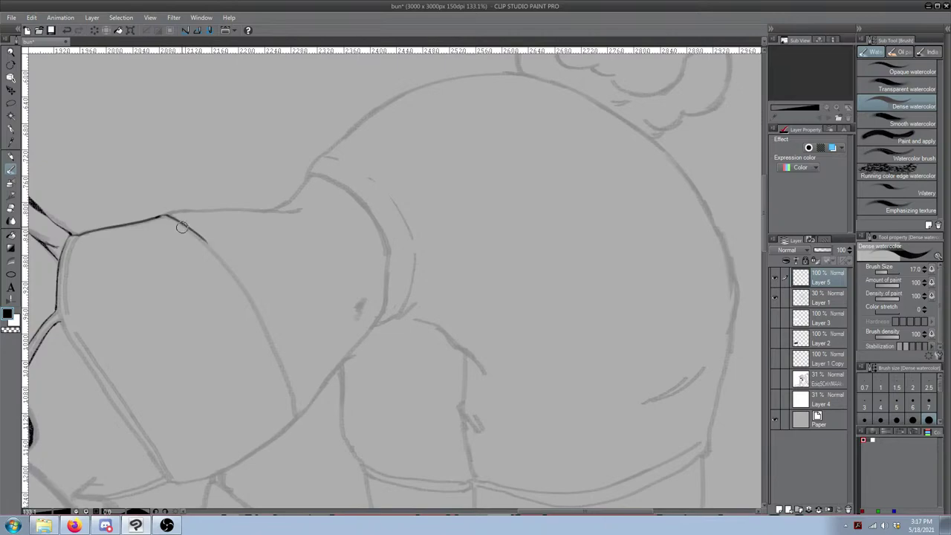
{"action": "key", "text": "ctrl+z"}
{"action": "mouse_move", "coordinate": [163, 215]}
{"action": "left_mouse_down"}
{"action": "mouse_move", "coordinate": [219, 263]}
{"action": "mouse_move", "coordinate": [257, 320]}
{"action": "left_mouse_up"}
{"action": "key", "text": "ctrl+z"}
{"action": "left_click_drag", "start_coordinate": [211, 250], "coordinate": [265, 333]}
{"action": "key", "text": "ctrl+z"}
{"action": "key", "text": "ctrl+z"}
{"action": "left_click_drag", "start_coordinate": [173, 216], "coordinate": [248, 299]}
{"action": "key", "text": "ctrl+z"}
{"action": "mouse_move", "coordinate": [165, 214]}
{"action": "left_mouse_down"}
{"action": "mouse_move", "coordinate": [199, 235]}
{"action": "mouse_move", "coordinate": [262, 322]}
{"action": "left_mouse_up"}
Step: Extend the curved line across the torso down to the belly's edge, replacing the first attempt
{"action": "left_click_drag", "start_coordinate": [285, 389], "coordinate": [250, 320]}
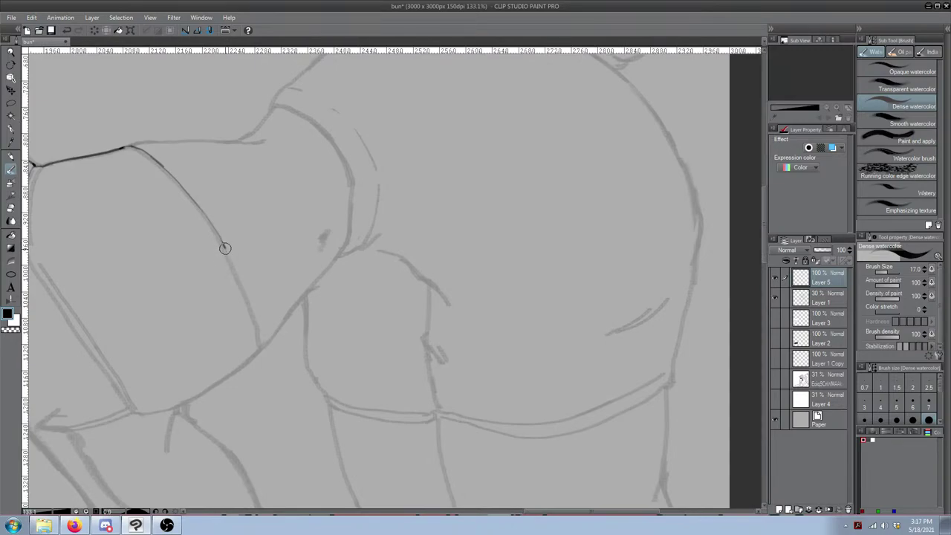
{"action": "left_click_drag", "start_coordinate": [223, 245], "coordinate": [258, 337]}
{"action": "key", "text": "ctrl+z"}
{"action": "left_click_drag", "start_coordinate": [203, 241], "coordinate": [220, 294]}
{"action": "left_click_drag", "start_coordinate": [225, 261], "coordinate": [230, 269]}
Step: Ink the back's contour from the curved line to the start of the hip, including the short fold at the waist
{"action": "left_click_drag", "start_coordinate": [255, 239], "coordinate": [264, 242]}
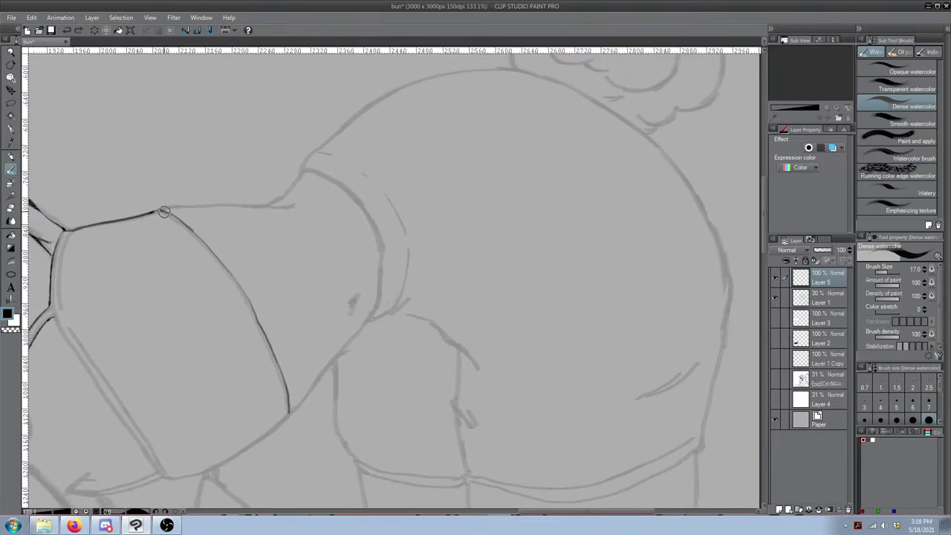
{"action": "left_click_drag", "start_coordinate": [164, 212], "coordinate": [250, 207]}
{"action": "key", "text": "ctrl+z"}
{"action": "mouse_move", "coordinate": [165, 209]}
{"action": "left_mouse_down"}
{"action": "mouse_move", "coordinate": [280, 207]}
{"action": "mouse_move", "coordinate": [290, 203]}
{"action": "mouse_move", "coordinate": [236, 206]}
{"action": "mouse_move", "coordinate": [289, 190]}
{"action": "mouse_move", "coordinate": [277, 198]}
{"action": "mouse_move", "coordinate": [303, 172]}
{"action": "mouse_move", "coordinate": [283, 190]}
{"action": "left_mouse_up"}
{"action": "key", "text": "ctrl+z"}
{"action": "key", "text": "ctrl+z"}
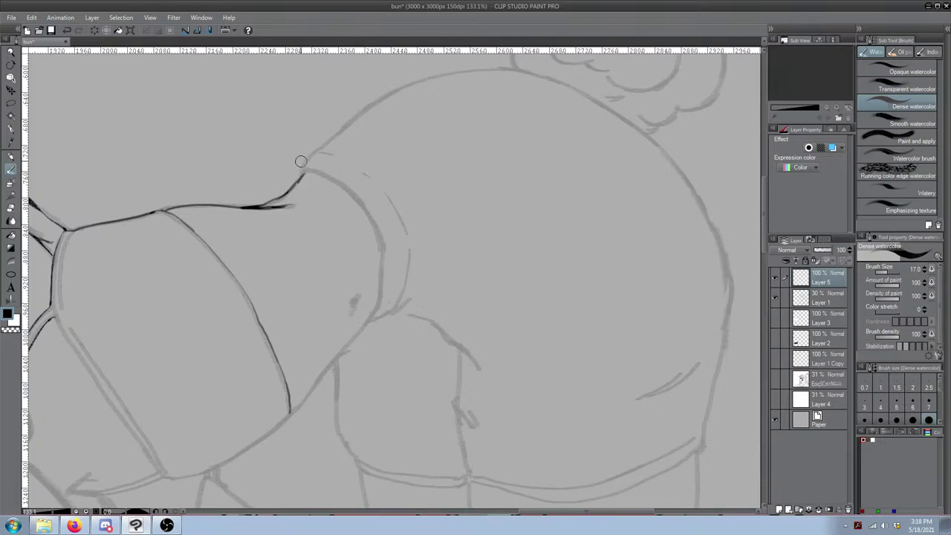
Step: Examine the inked arm and torso lines against the whole bunny-and-clogs sketch
{"action": "scroll", "coordinate": [345, 225], "scroll_direction": "down", "scroll_amount": 9}
{"action": "left_click_drag", "start_coordinate": [349, 298], "coordinate": [361, 256]}
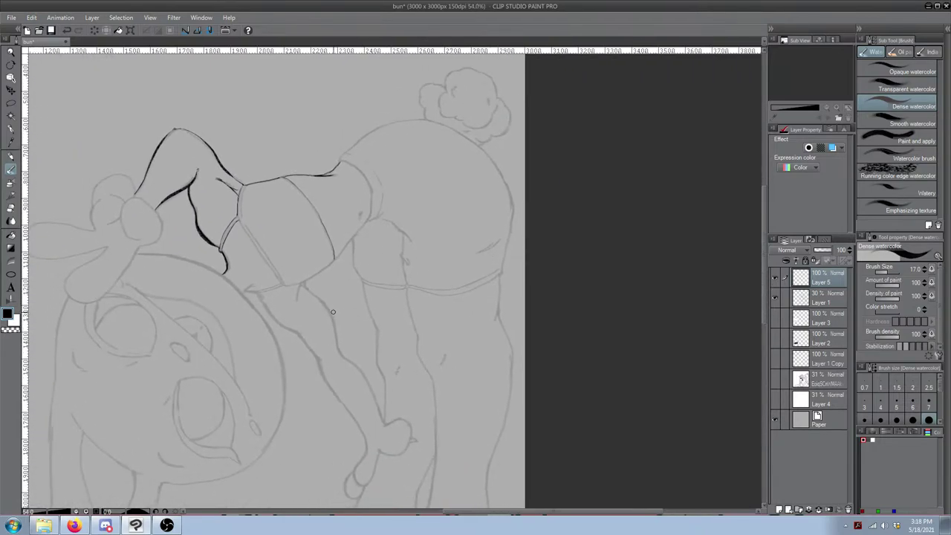
{"action": "left_click_drag", "start_coordinate": [291, 352], "coordinate": [316, 301]}
{"action": "scroll", "coordinate": [395, 270], "scroll_direction": "down", "scroll_amount": 2}
{"action": "mouse_move", "coordinate": [358, 341]}
{"action": "left_mouse_down"}
{"action": "mouse_move", "coordinate": [395, 270]}
{"action": "mouse_move", "coordinate": [368, 208]}
{"action": "left_mouse_up"}
{"action": "scroll", "coordinate": [431, 283], "scroll_direction": "down", "scroll_amount": 2}
{"action": "left_click_drag", "start_coordinate": [329, 267], "coordinate": [363, 316]}
{"action": "scroll", "coordinate": [363, 316], "scroll_direction": "down", "scroll_amount": 1}
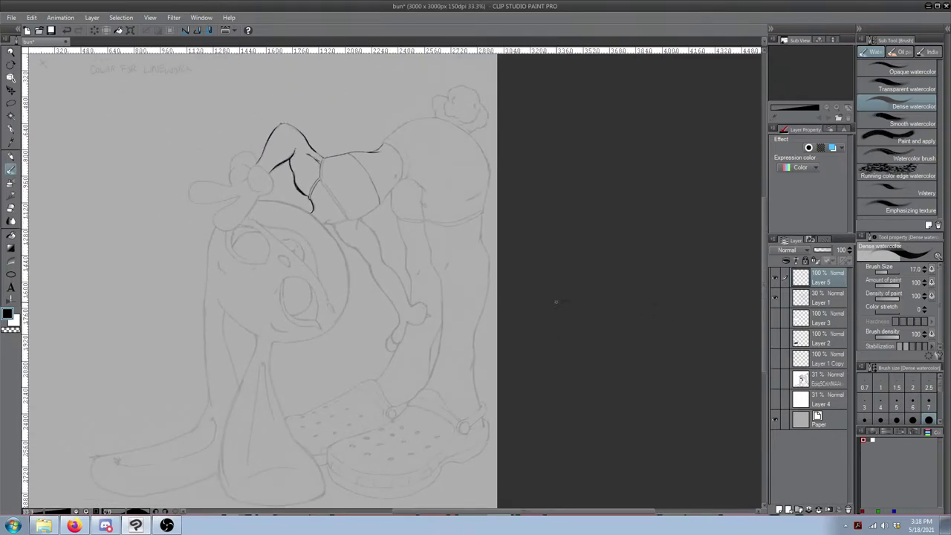
{"action": "scroll", "coordinate": [360, 301], "scroll_direction": "up", "scroll_amount": 2}
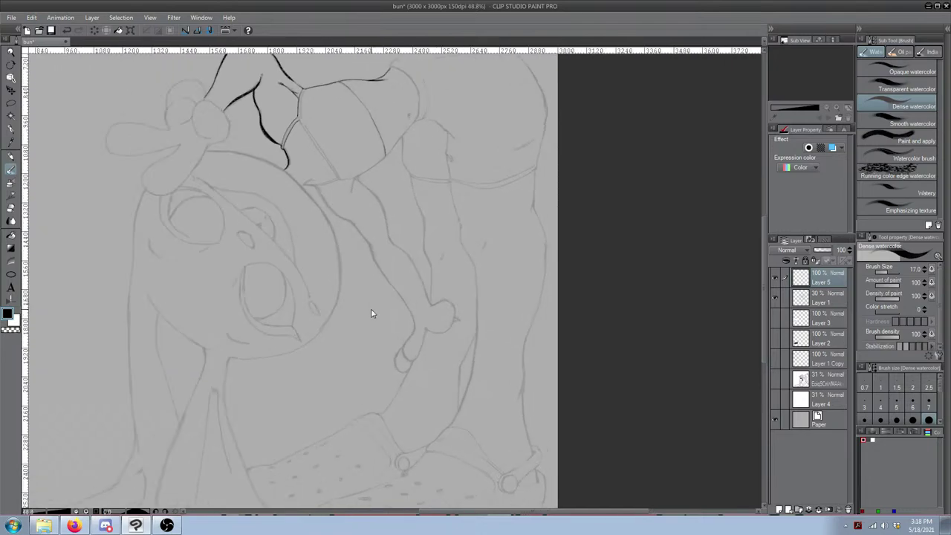